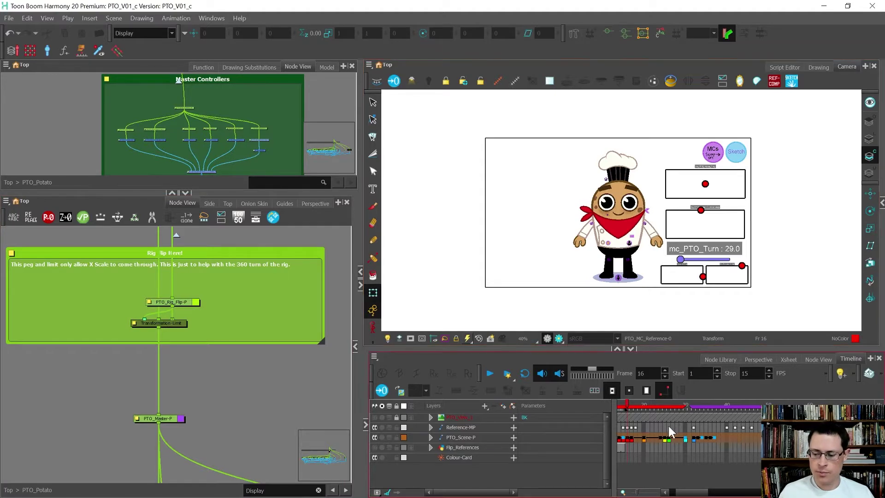
- Go to frame 32 and hide all the master controller widgets shown over the rig
click(693, 406)
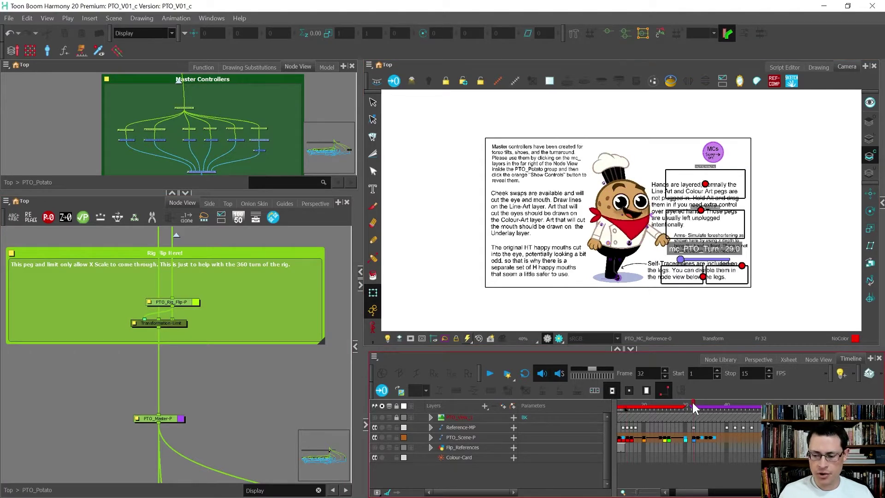
click(515, 84)
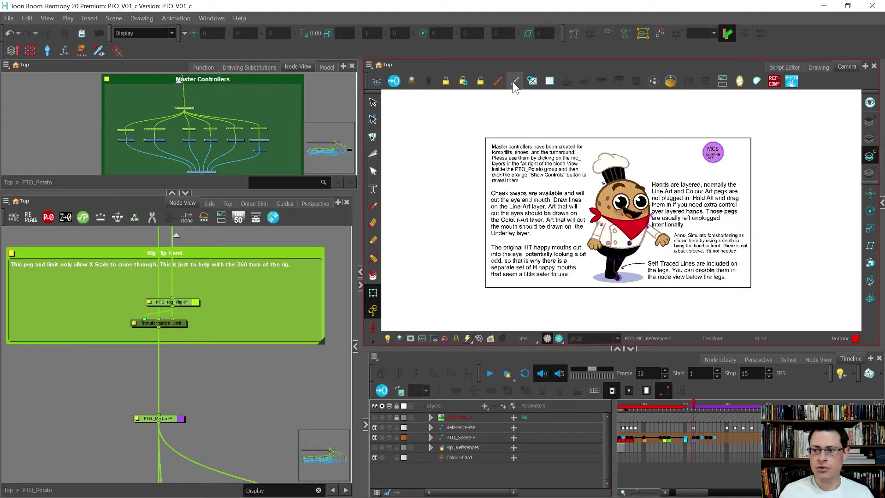
scroll(627, 218, up, 1)
scroll(670, 211, up, 1)
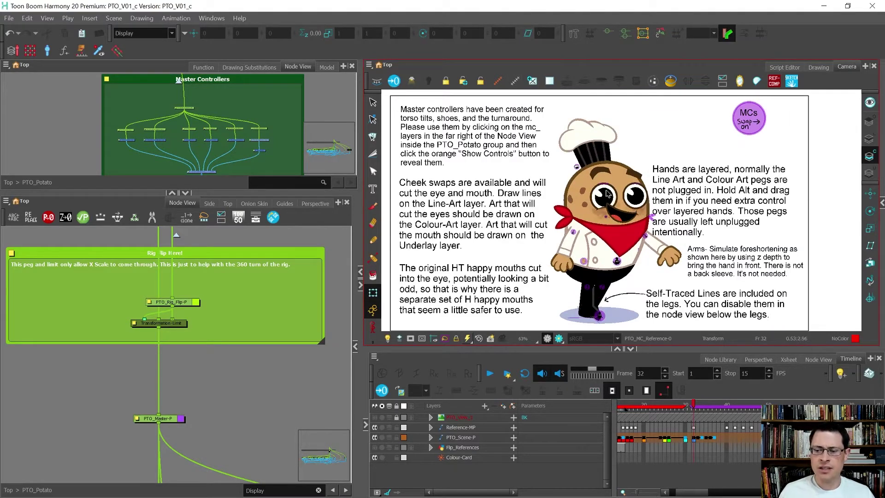
- Examine the written rig notes on frames 32 and 33, comparing the two frames
key(period)
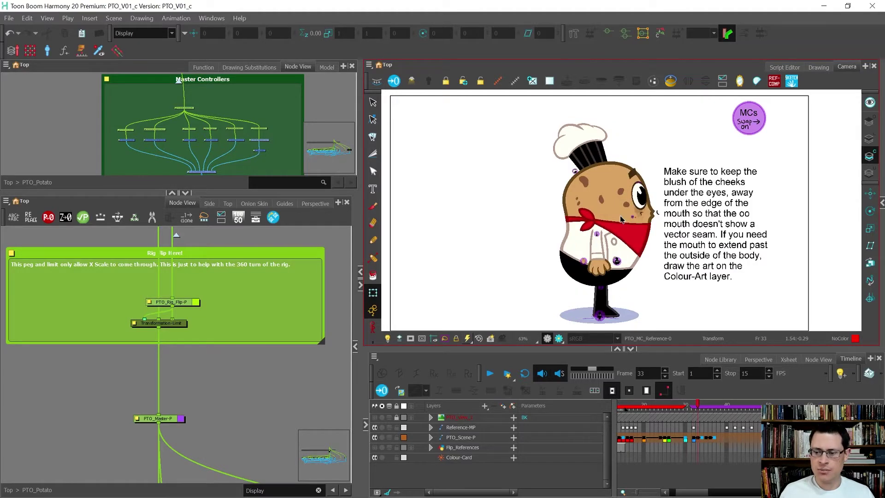
key(comma)
key(comma)
key(period)
key(period)
key(comma)
key(period)
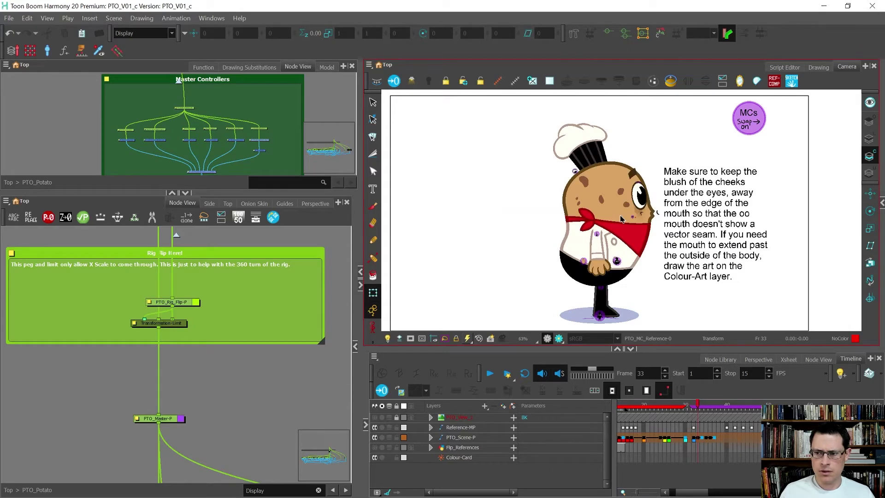
key(comma)
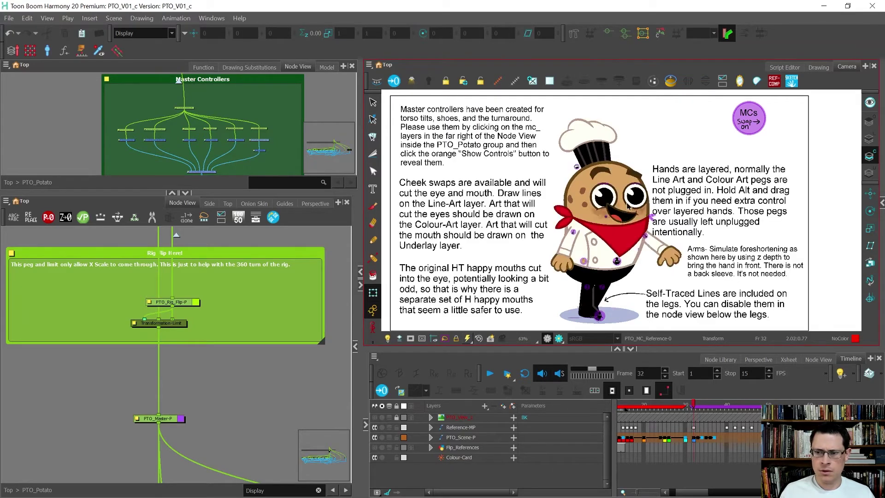
- Select the character's open mouth on frame 32 and inspect it up close
scroll(621, 220, up, 2)
click(619, 222)
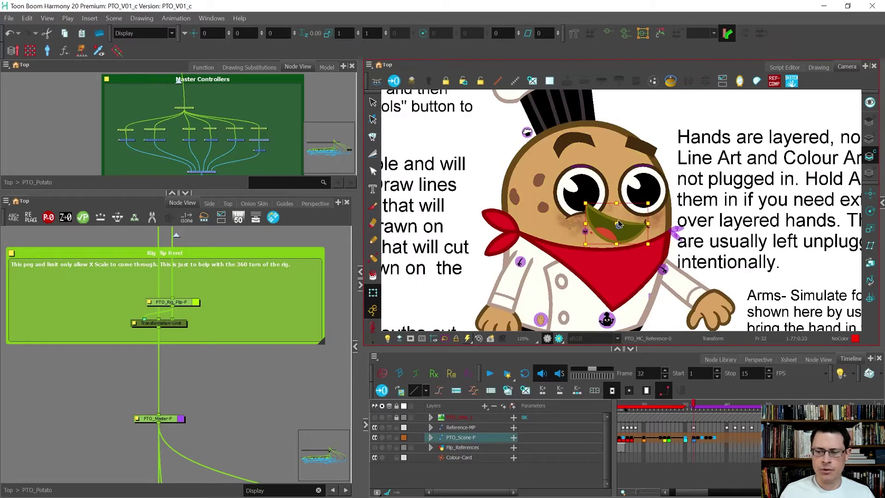
scroll(619, 224, down, 2)
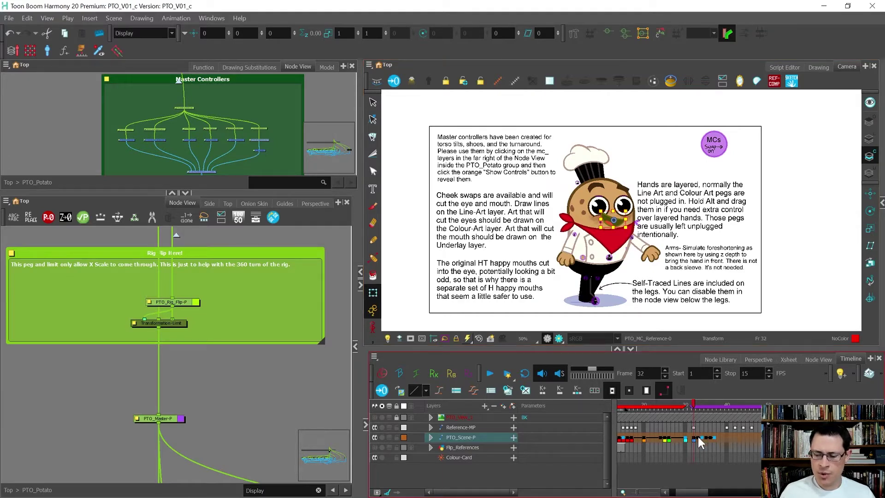
- Advance to frame 35 and compare the character's mouth shape there with the one on frame 34
scroll(698, 435, up, 2)
key(period)
key(period)
key(period)
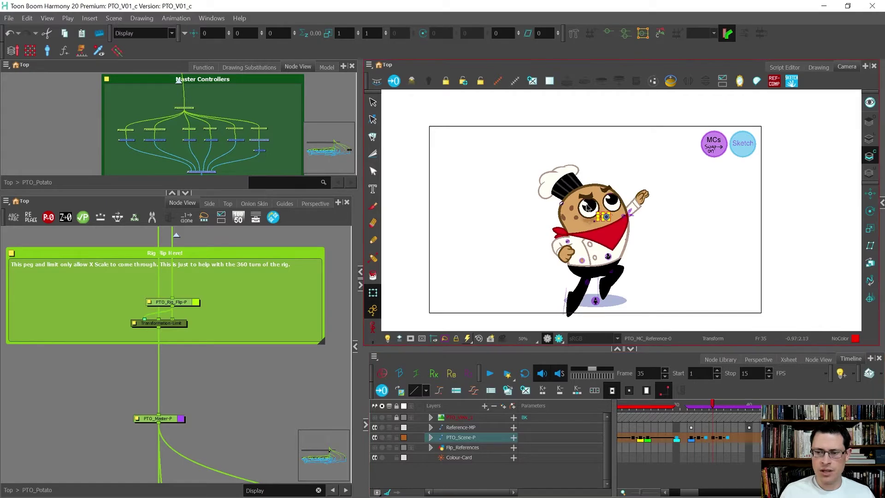
scroll(589, 208, up, 2)
scroll(618, 235, up, 3)
key(comma)
key(period)
scroll(611, 223, down, 2)
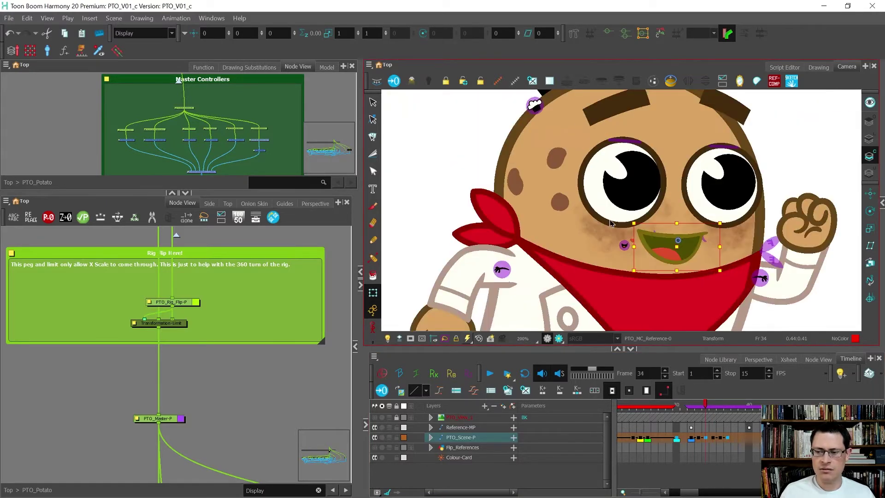
scroll(611, 222, down, 3)
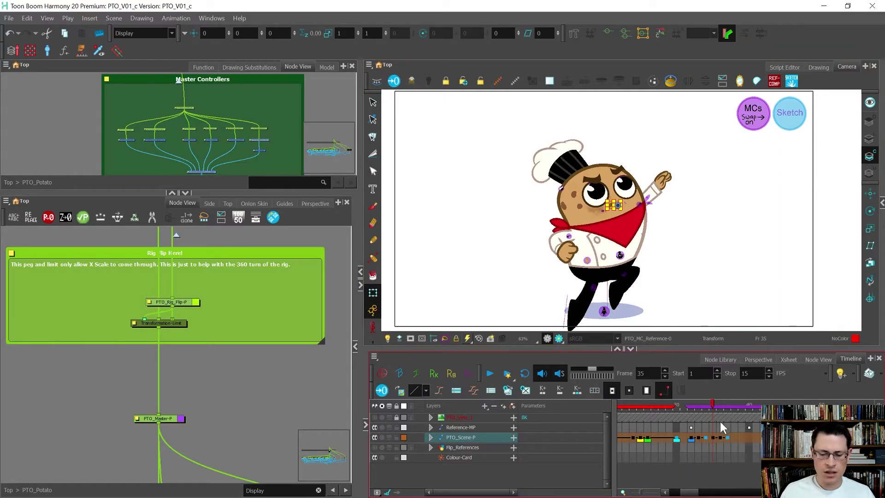
- Locate the PTO_Sketch drawing node at the top level and select its exposure at frame 35
scroll(253, 362, down, 3)
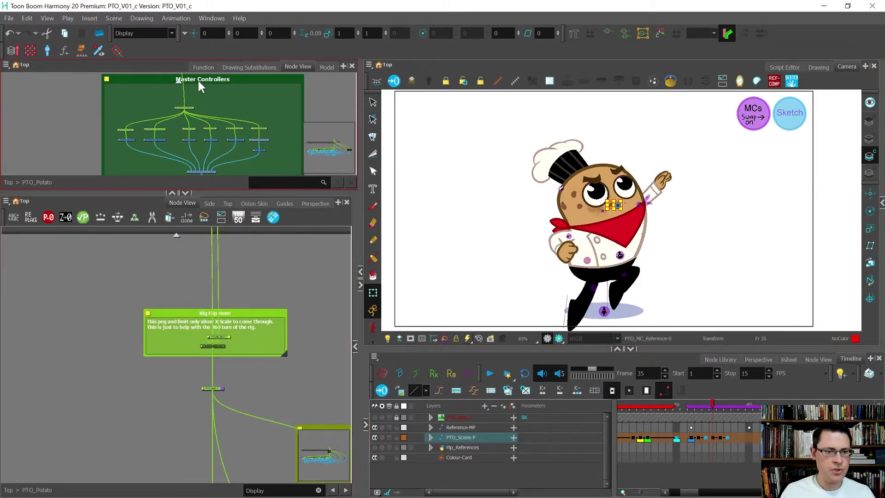
scroll(210, 99, down, 3)
key(ctrl+shift+Return)
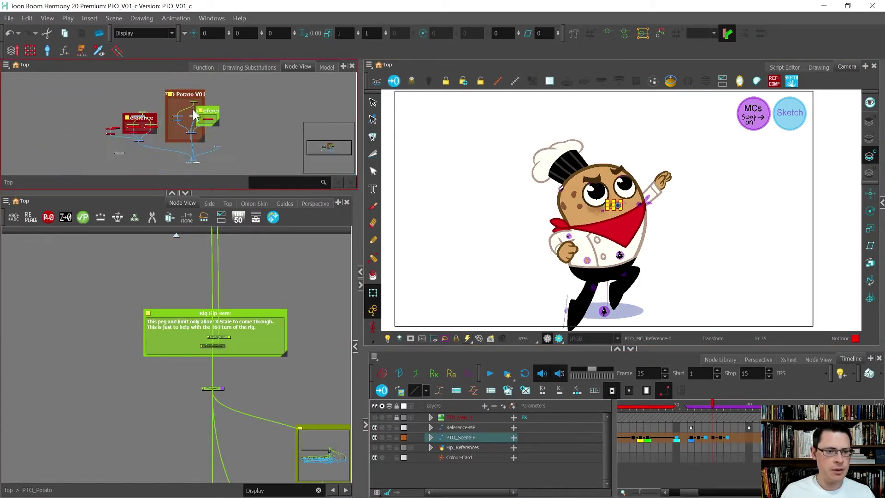
scroll(193, 115, up, 5)
click(170, 117)
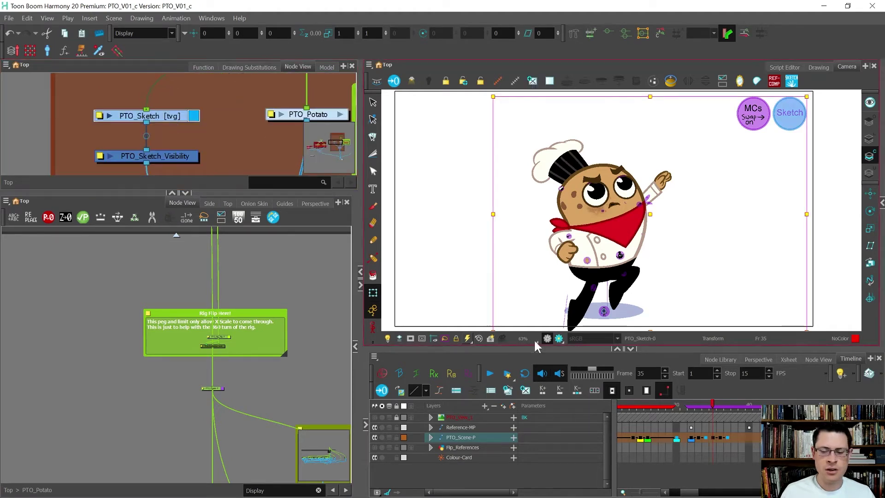
click(710, 436)
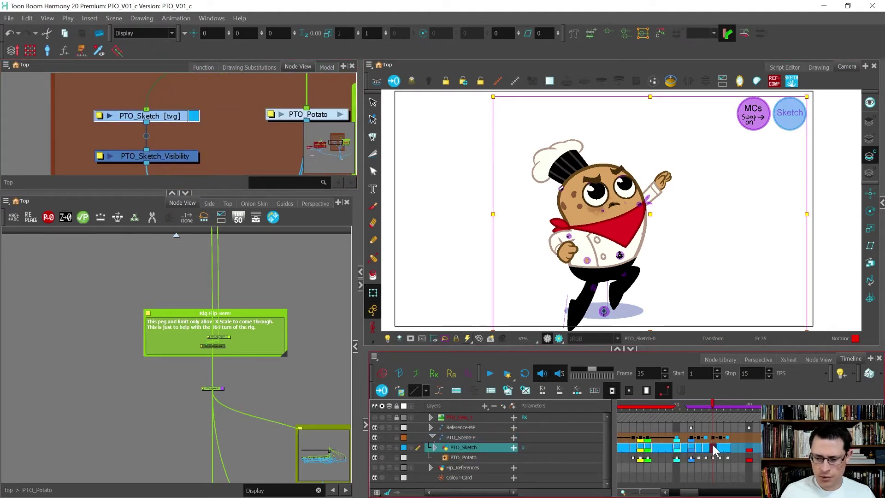
click(713, 448)
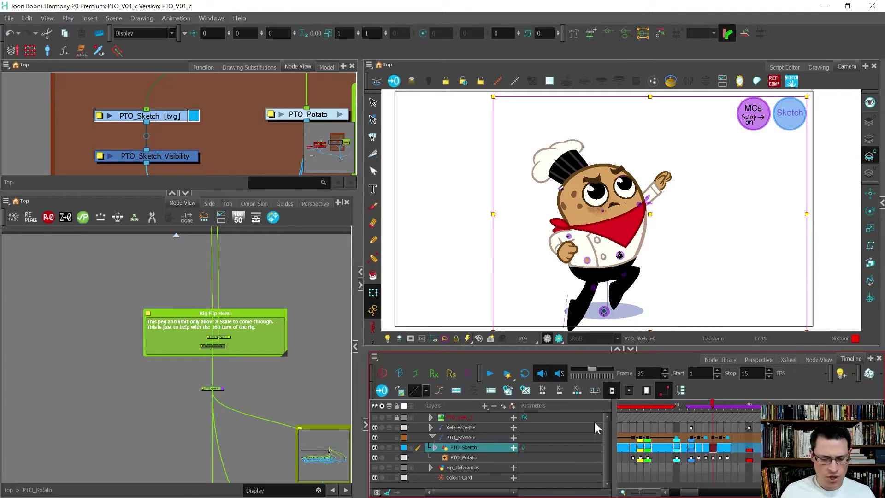
- Create a new empty drawing on PTO_Sketch at frame 35 and name it Notes_3
click(525, 391)
key(ctrl+d)
text(Notes_3)
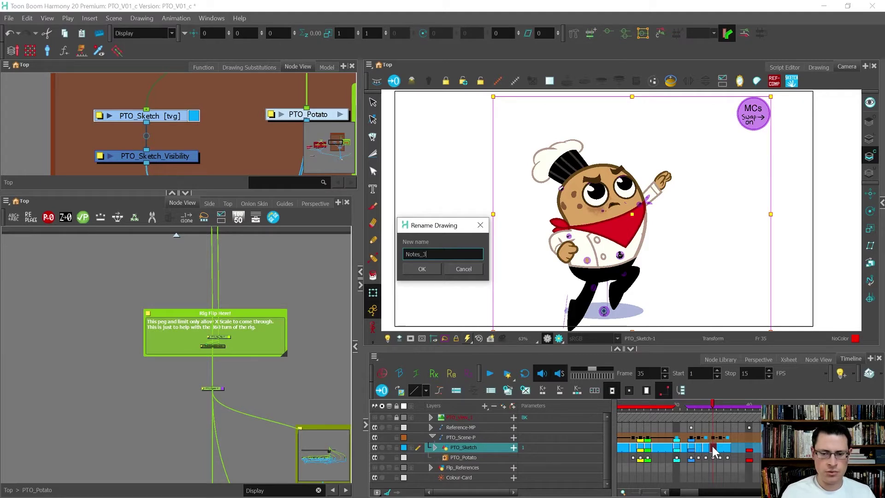
key(Return)
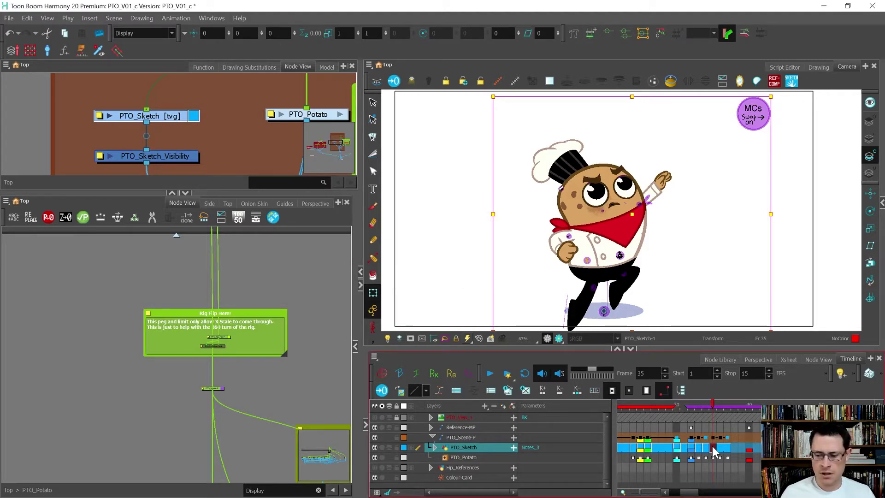
- Check the naming of the PTO_Sketch drawing substitutions and rename the new drawing to Notes3
click(237, 68)
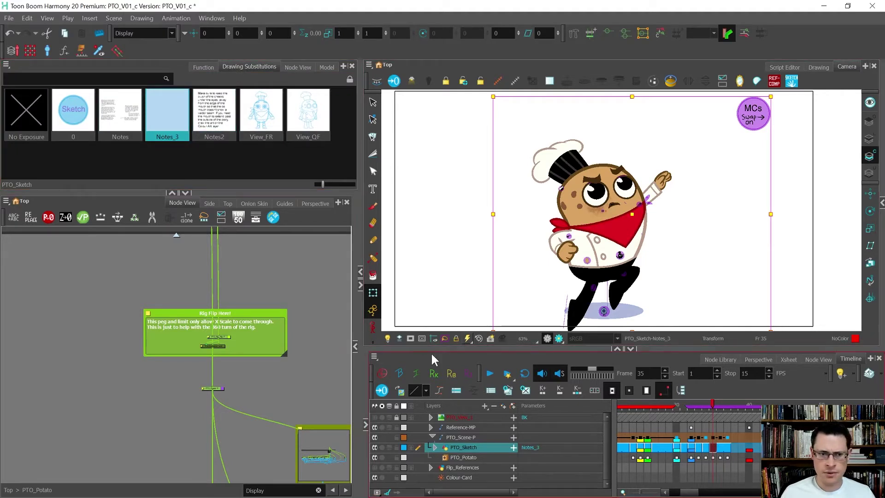
key(ctrl+d)
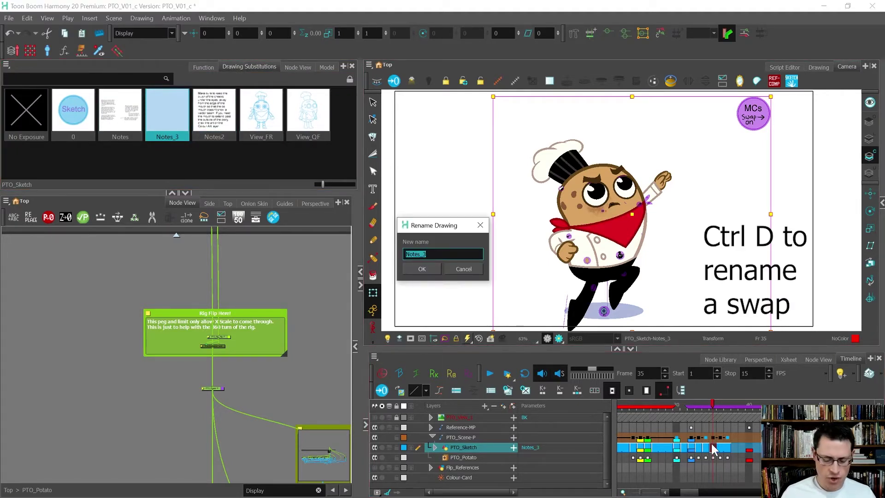
key(Right)
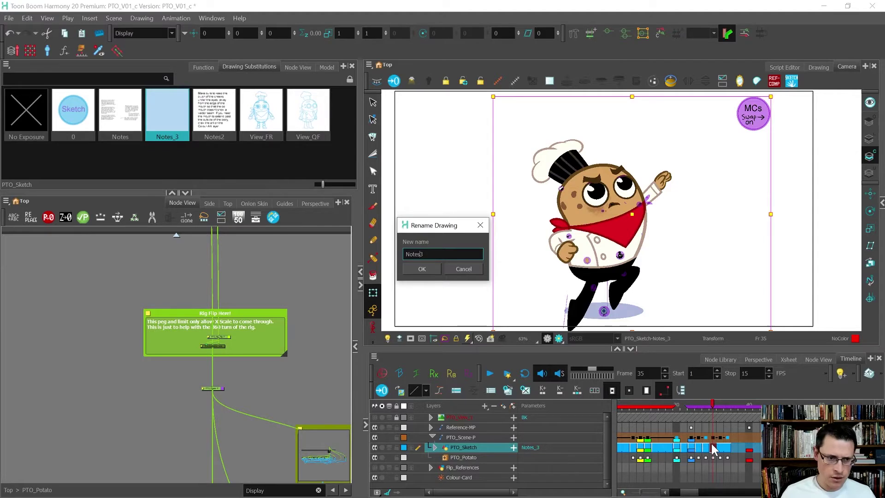
key(Return)
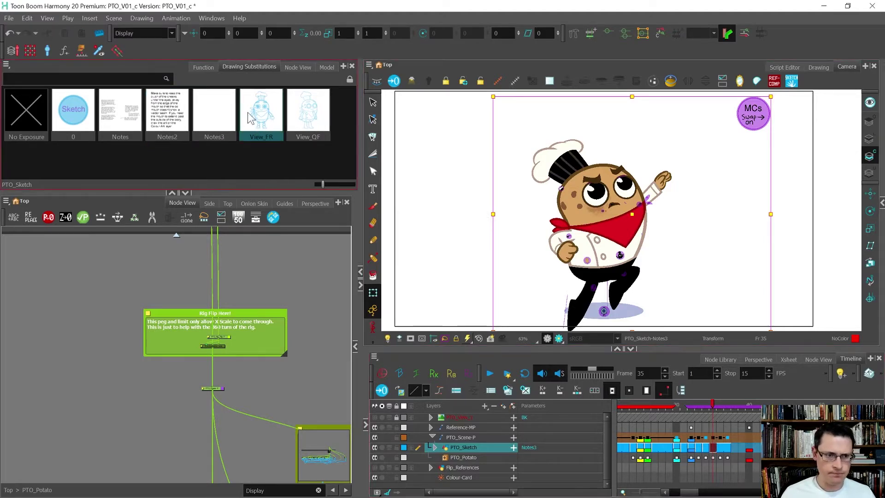
- Create a text box in the empty space beside the chef's hat on the Notes3 drawing
click(372, 190)
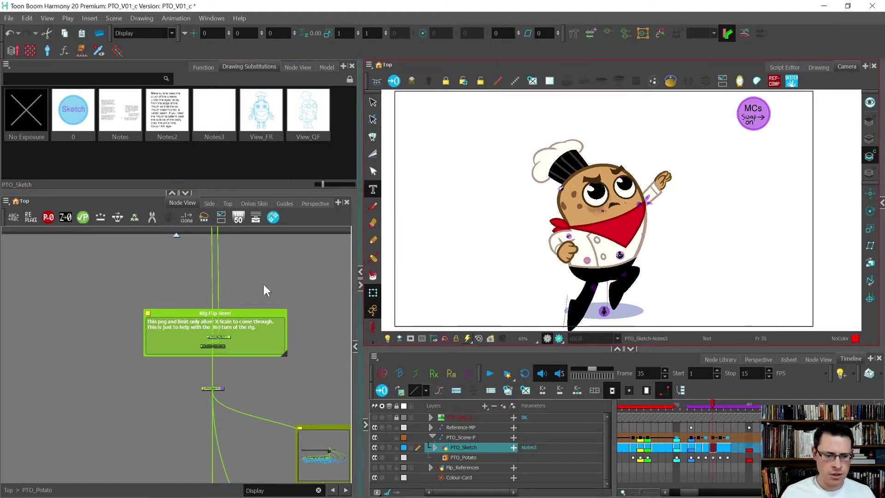
scroll(190, 369, up, 2)
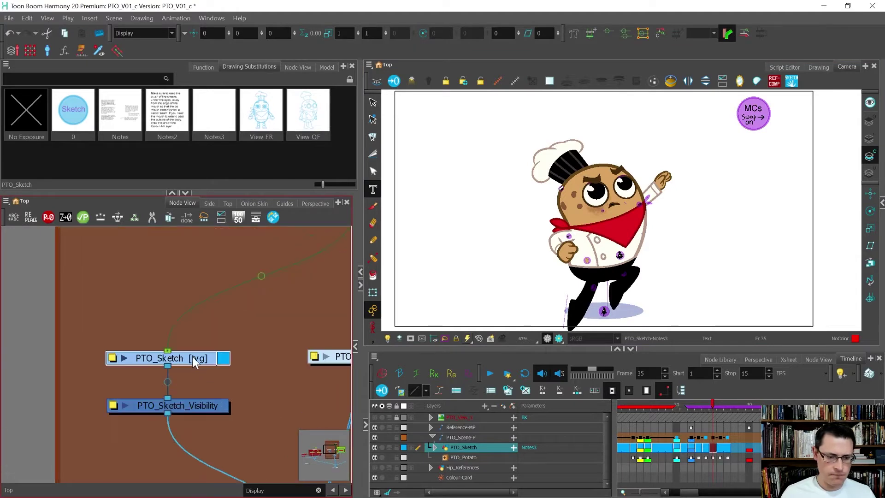
scroll(647, 166, up, 1)
drag(400, 122, 504, 286)
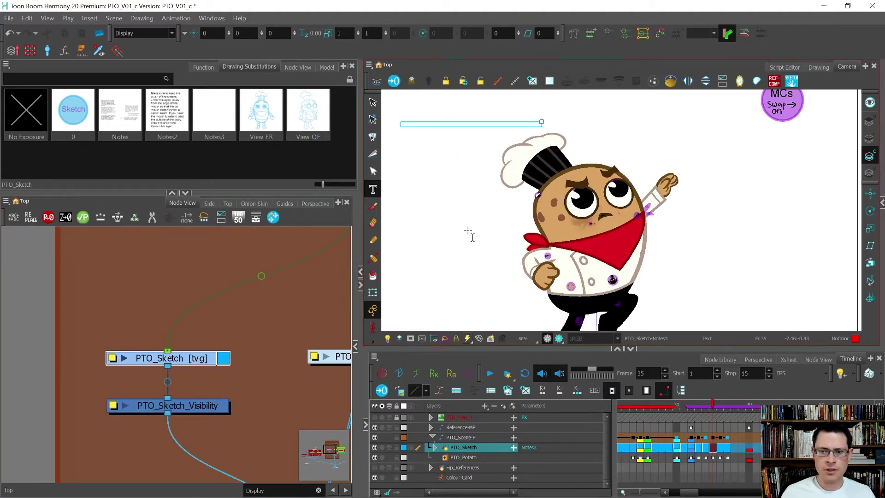
scroll(469, 231, down, 1)
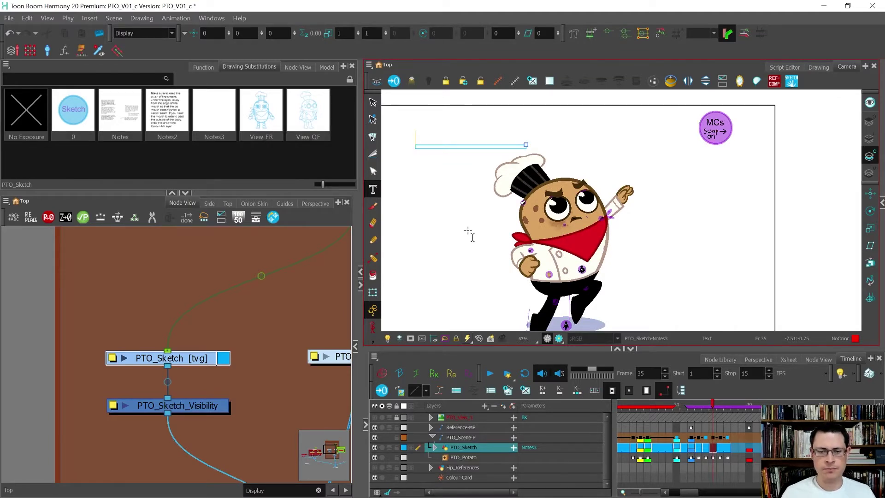
- Write "The 01, 02, and 06 mouths for each mouth sequence have deformers on them so you can make custom mouth shapes" in the text box
text(The )
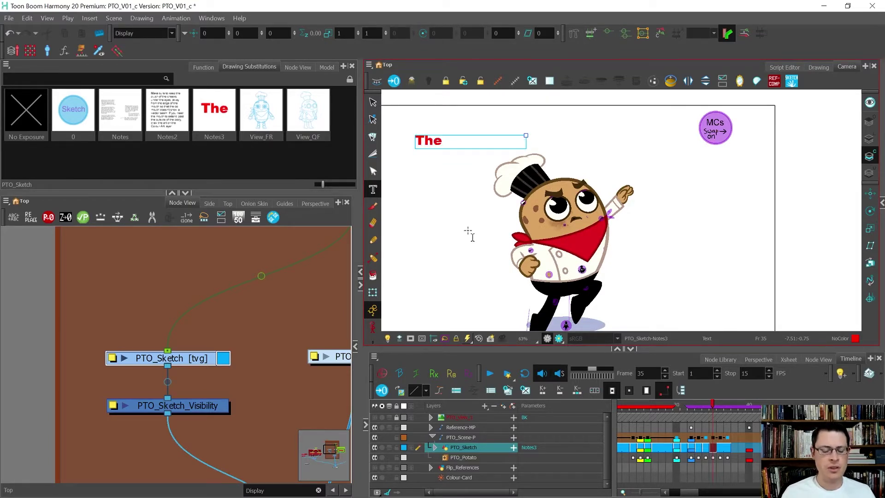
text(01, 02)
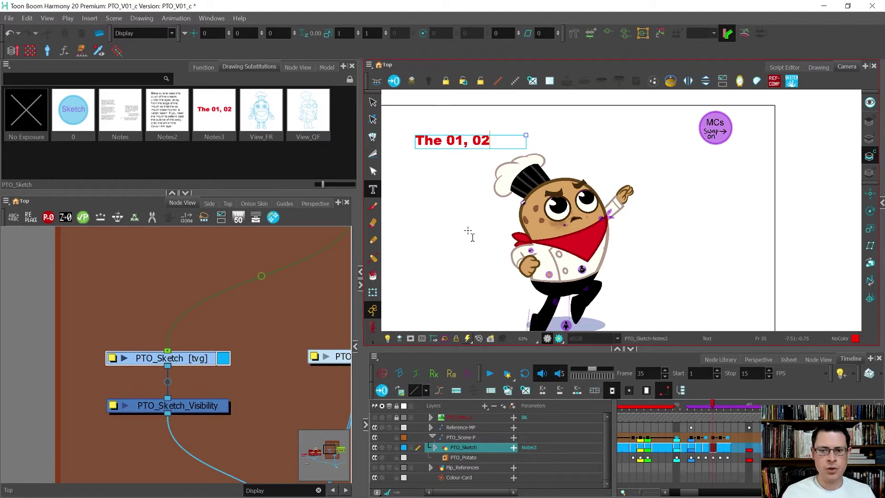
text(, and 06)
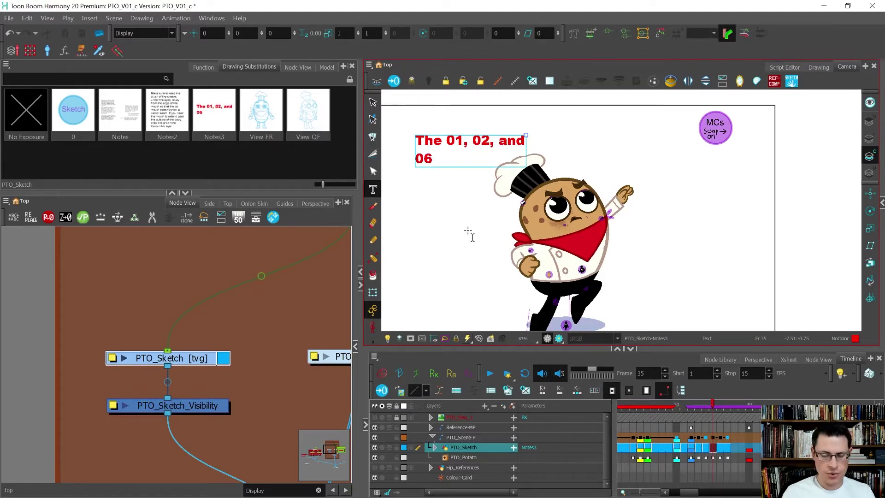
text( mouths for e)
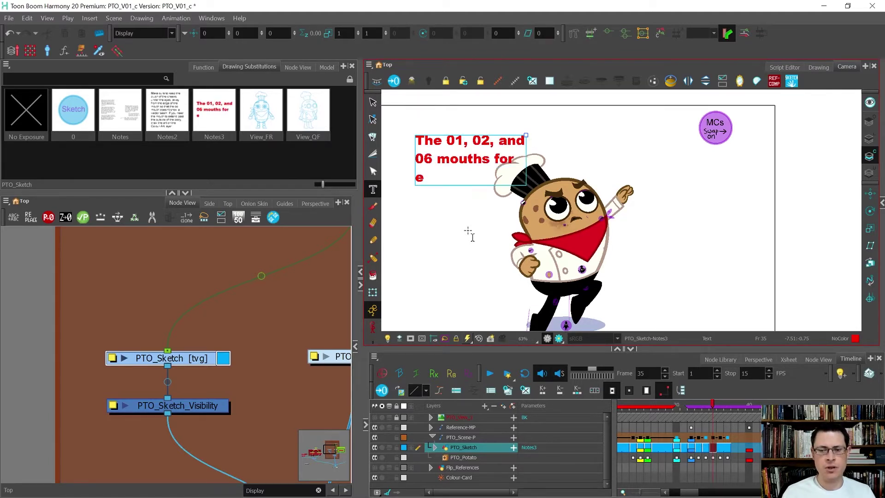
text(ach mouth sequence have deformers on them so you can bm)
key(BackSpace)
key(BackSpace)
text(make custom mouth)
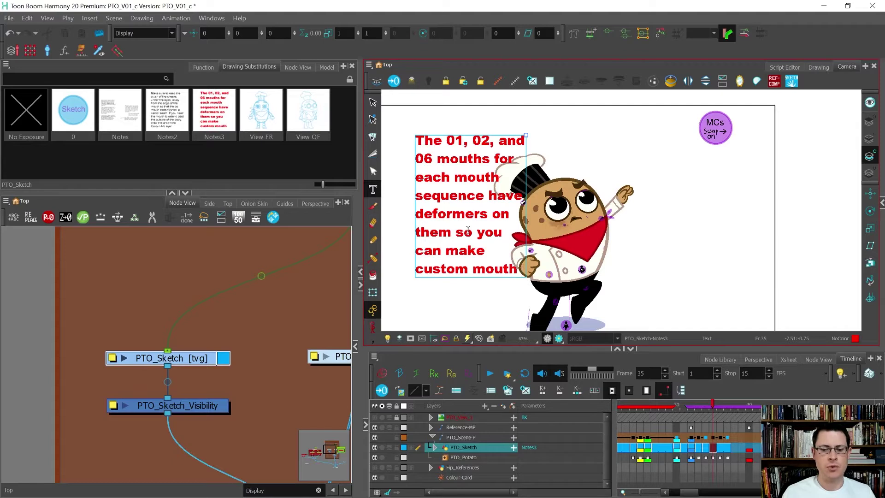
text( shapes)
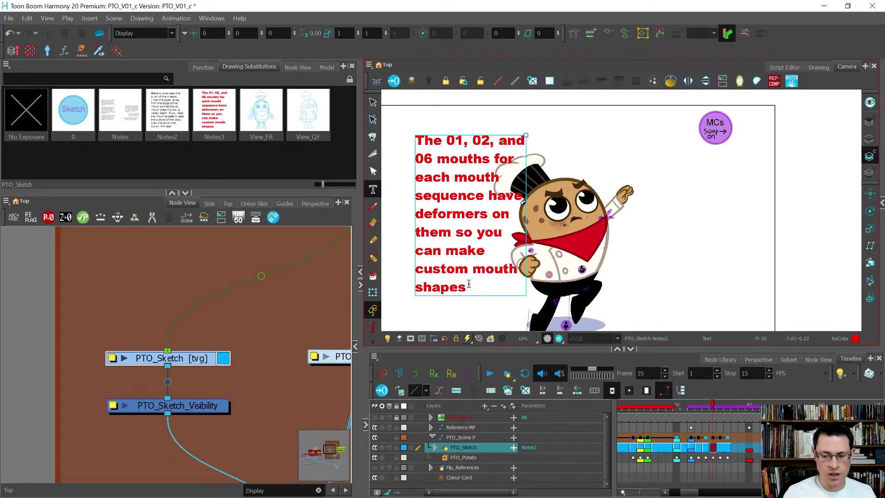
- Continue the Notes3 text with "when needed. Otherwise, most lip sync can typically be accomplished with swapping the drawing substitutuions"
text(. when ne)
text(eded)
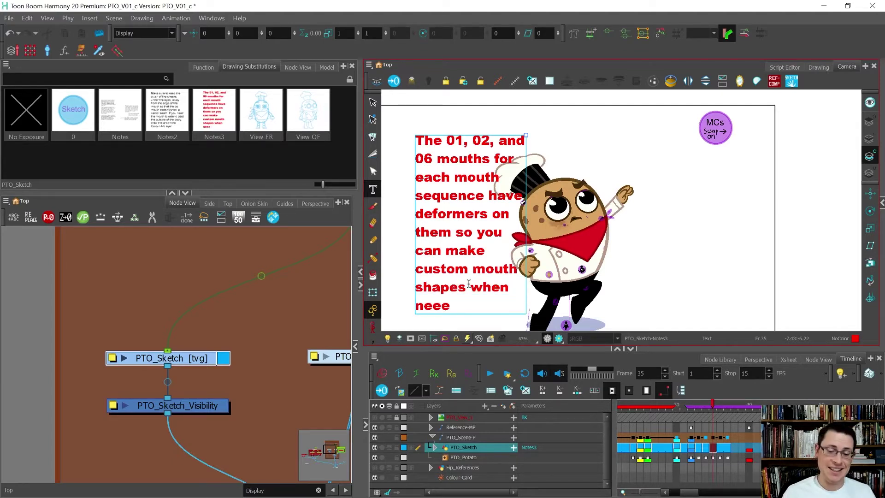
key(BackSpace)
key(BackSpace)
key(BackSpace)
key(BackSpace)
text(eded. Oth)
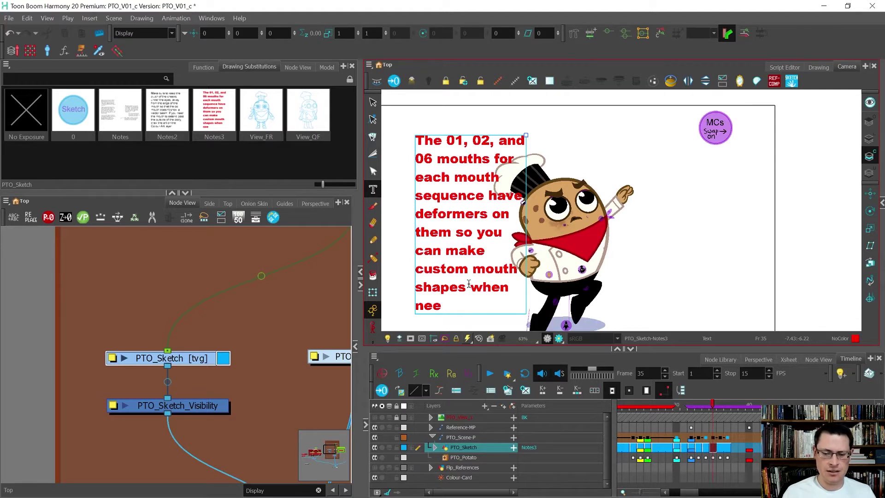
text(erwise,)
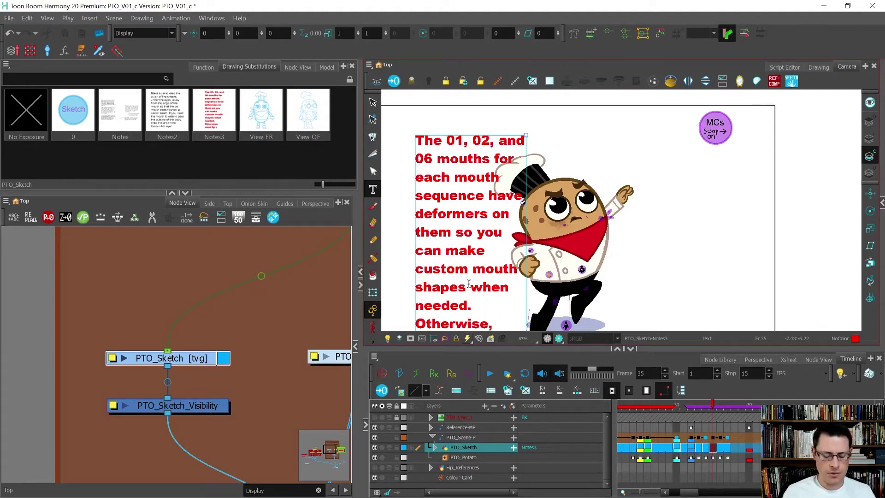
text( most lip sync can)
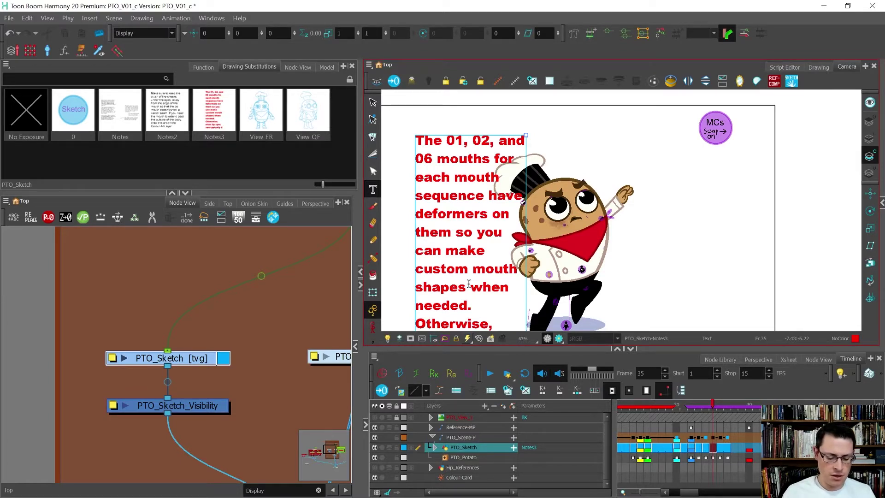
text(e shed)
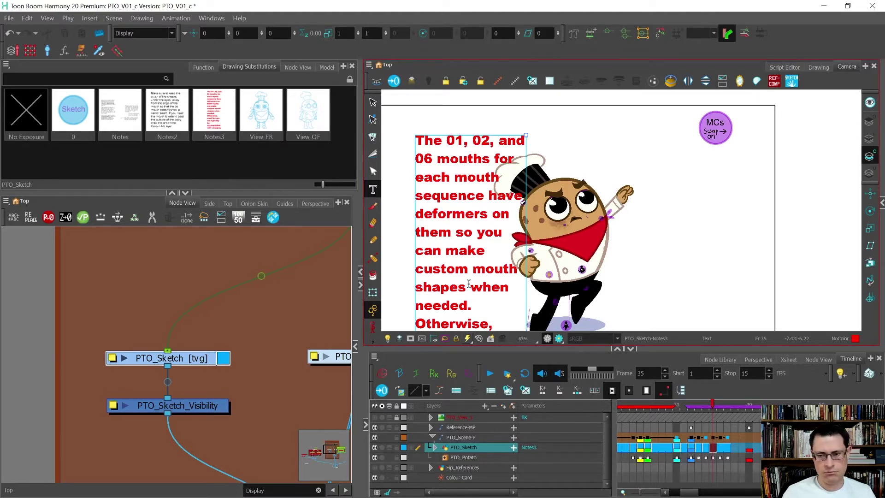
text(with)
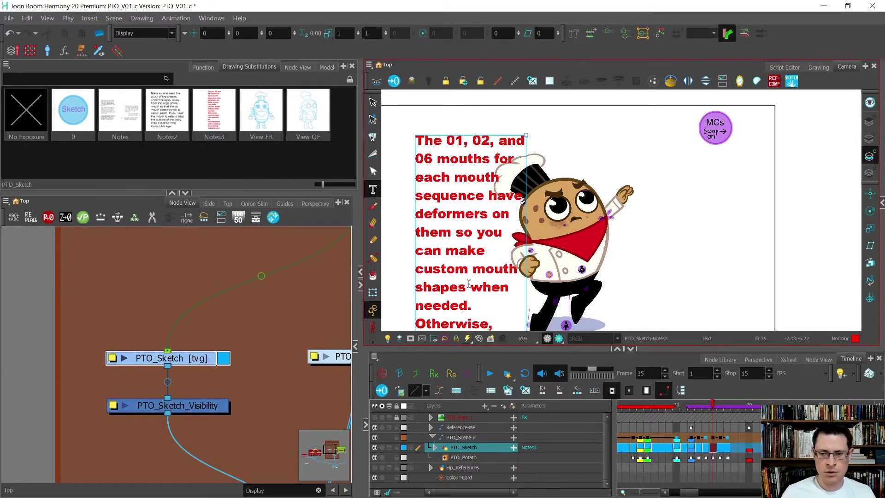
- Select all of the mouth note's text and set its size to 22
scroll(433, 198, down, 3)
key(ctrl+a)
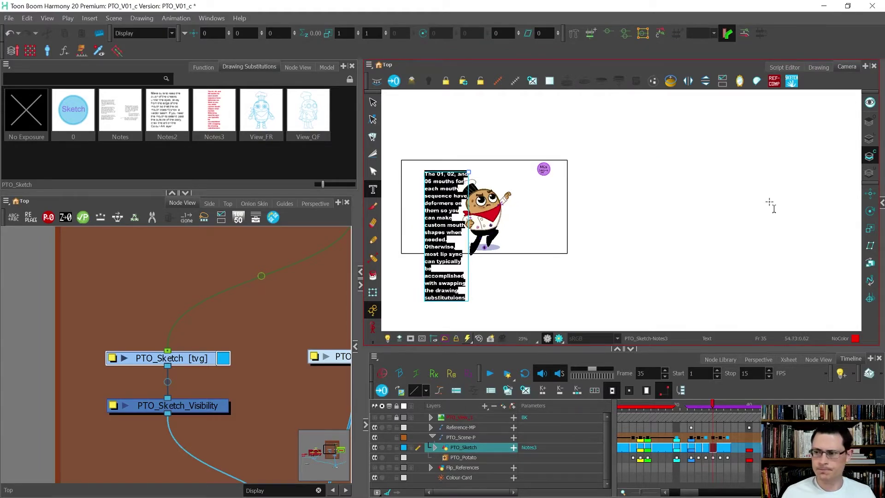
click(882, 205)
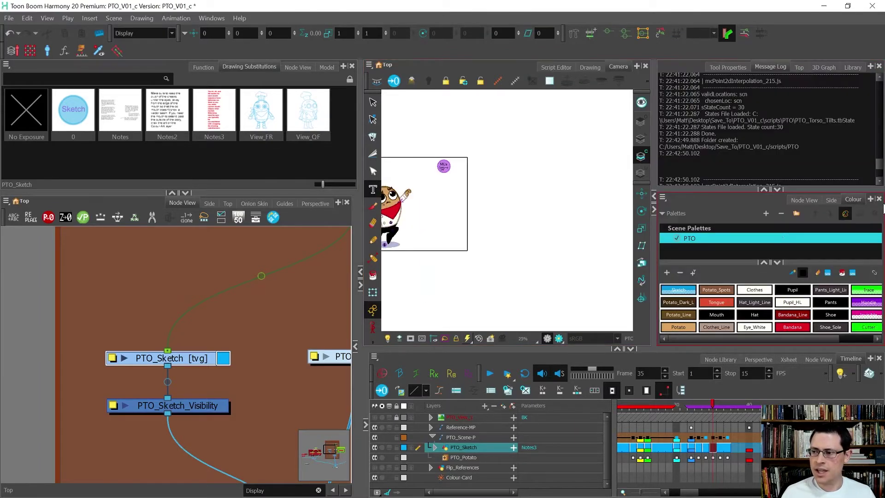
scroll(501, 189, down, 1)
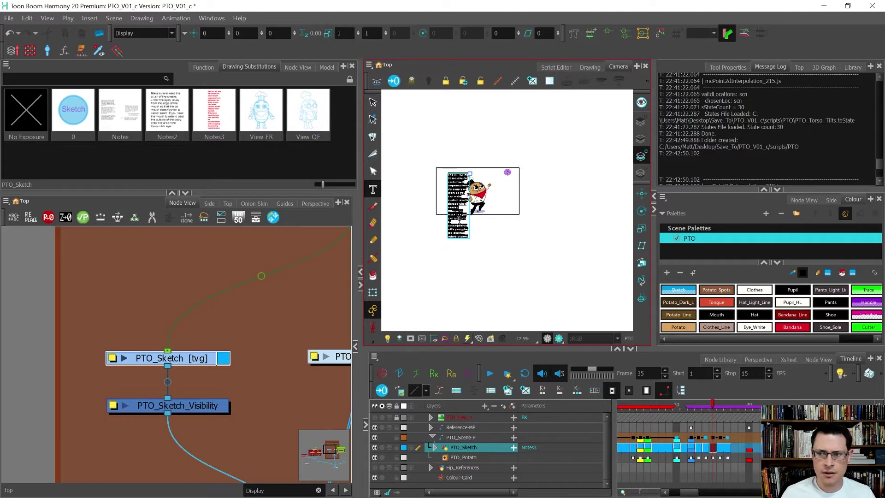
scroll(502, 191, up, 1)
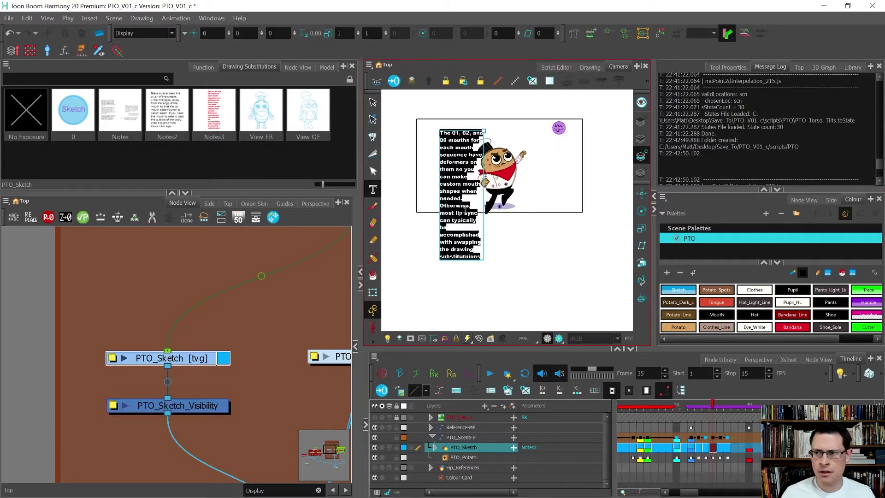
click(734, 68)
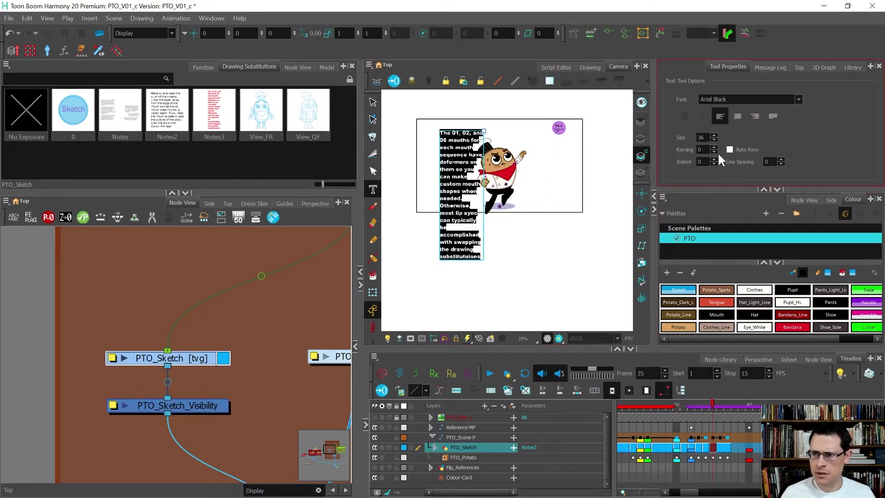
scroll(713, 137, down, 14)
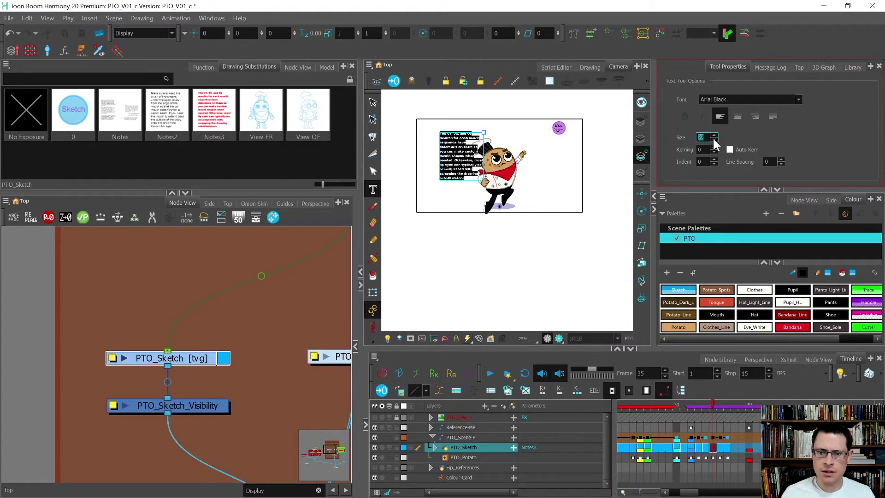
- Change the font of the selected mouth note to Arial
scroll(441, 157, up, 2)
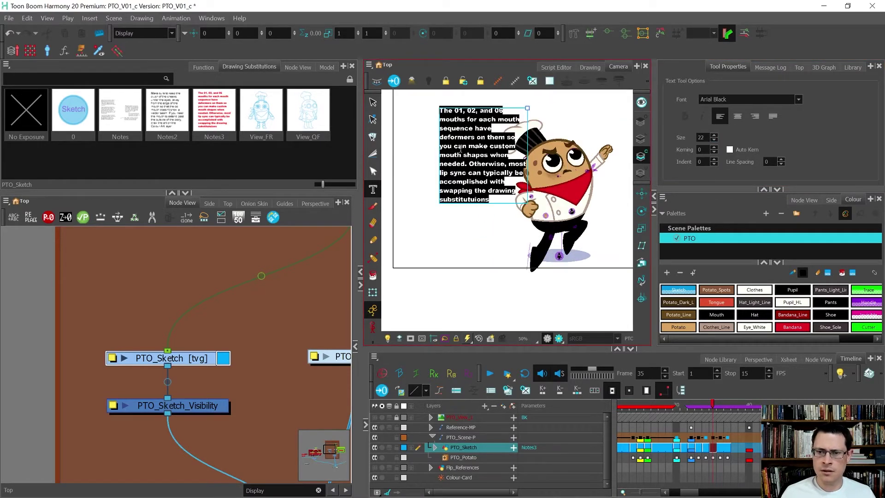
click(723, 107)
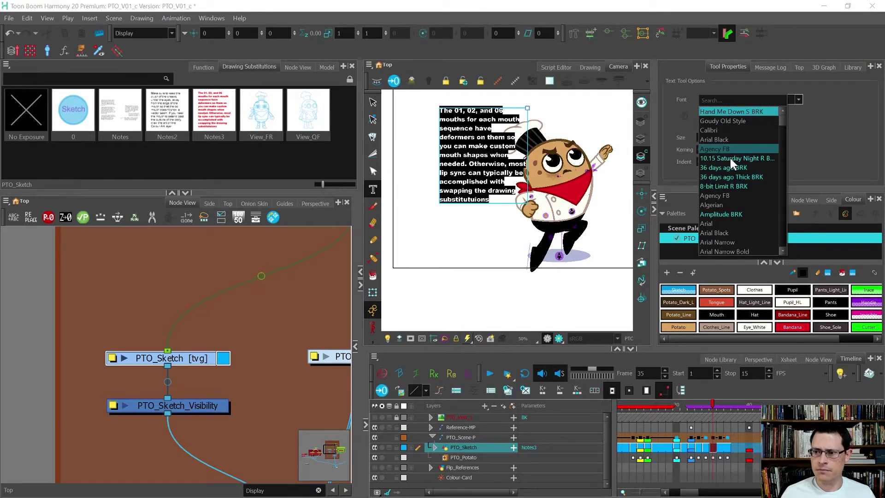
click(715, 223)
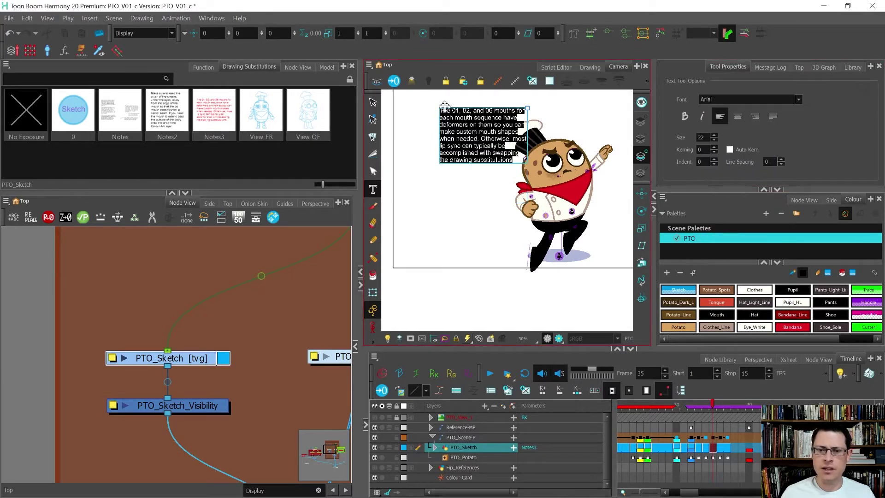
- Move the mouth note sideways into the empty space so it clears the chef's hat
click(373, 102)
click(443, 109)
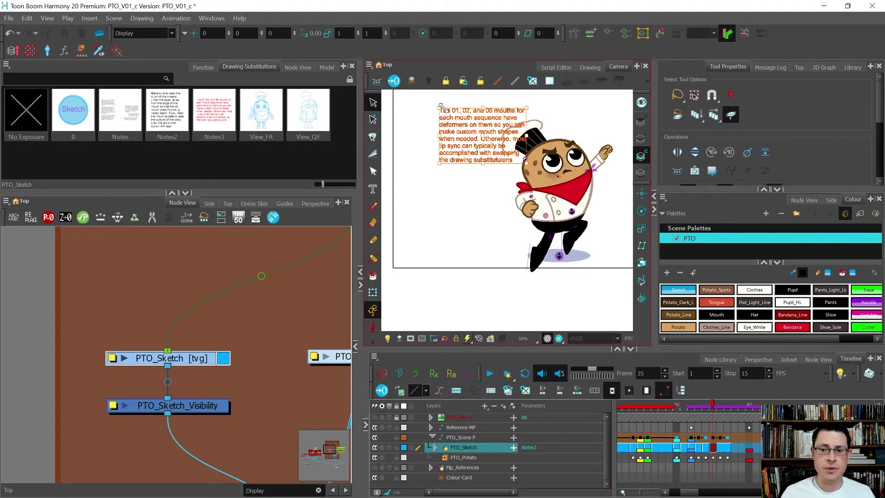
drag(449, 114, 413, 116)
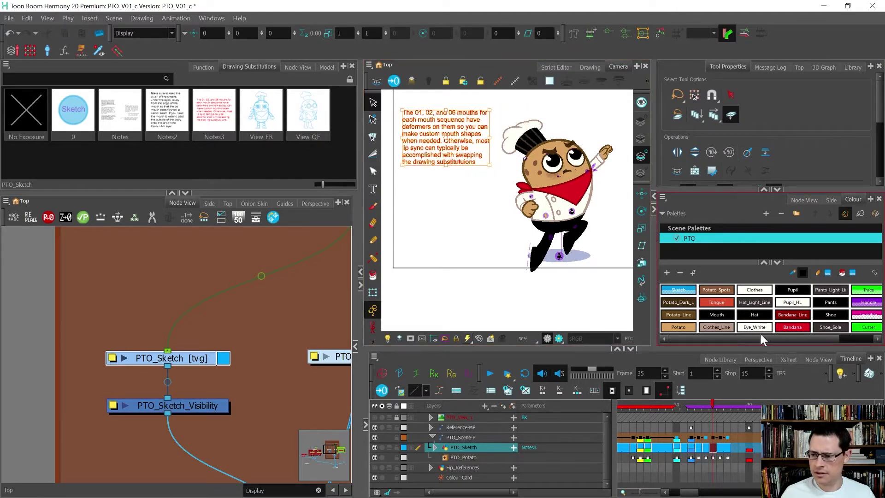
- Recolour the mouth note with the purple Handle swatch of the PTO palette and deselect it
drag(767, 338, 789, 342)
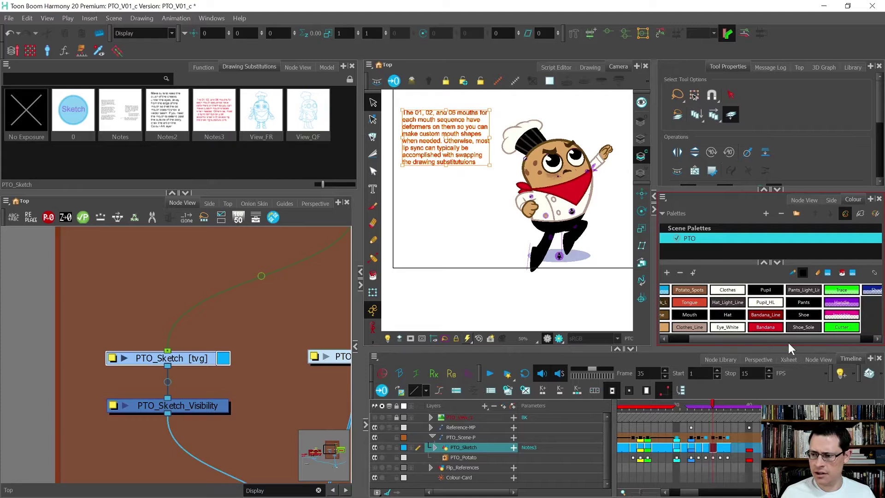
click(842, 302)
click(474, 200)
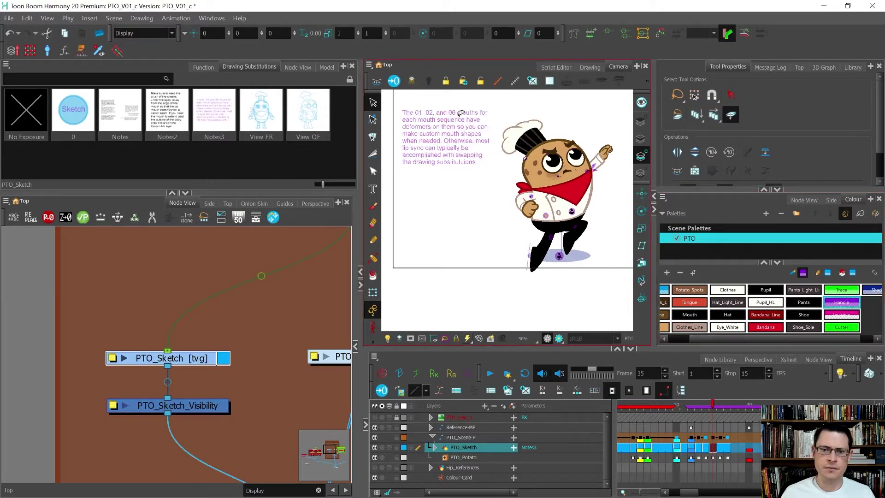
- Brush a curved purple pointer line from beside the note to the chef's mouth with the Soft Lead brush at size 12
scroll(446, 111, up, 1)
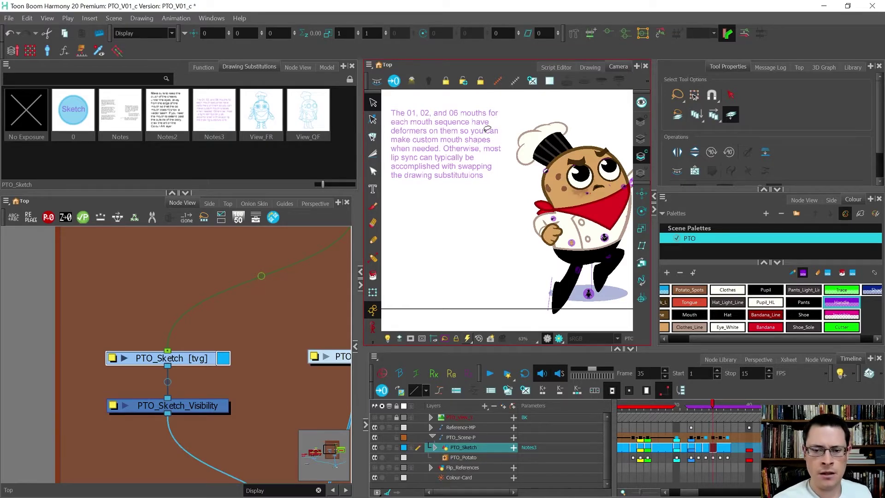
key(alt+b)
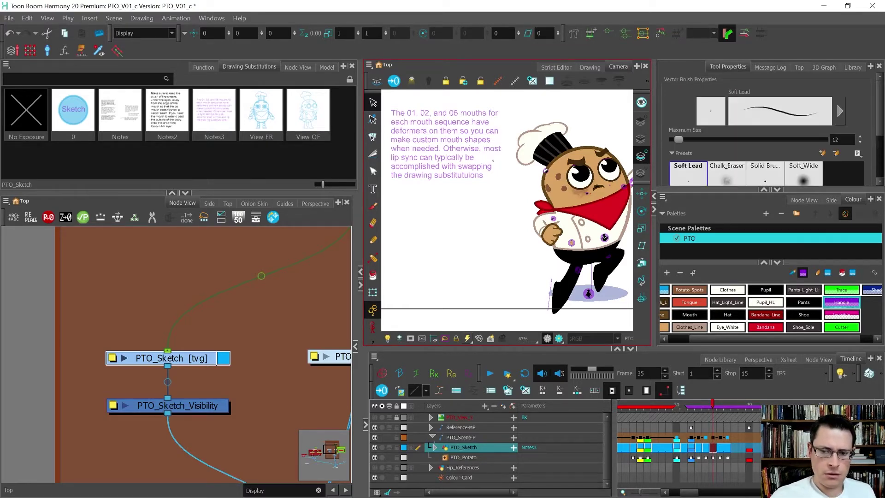
scroll(490, 149, up, 4)
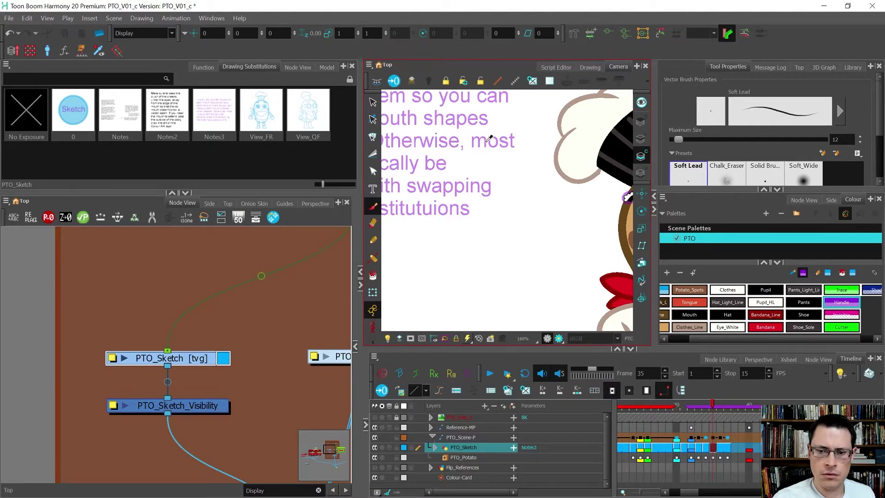
mouse_move(518, 219)
mouse_down()
mouse_move(455, 227)
mouse_move(413, 205)
mouse_up()
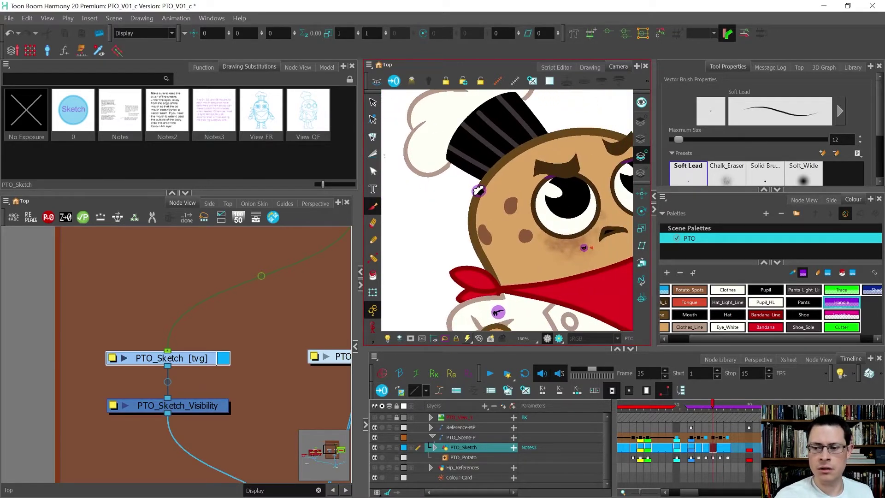
mouse_move(384, 155)
mouse_down()
mouse_move(410, 205)
mouse_move(481, 261)
mouse_move(551, 260)
mouse_move(596, 237)
mouse_up()
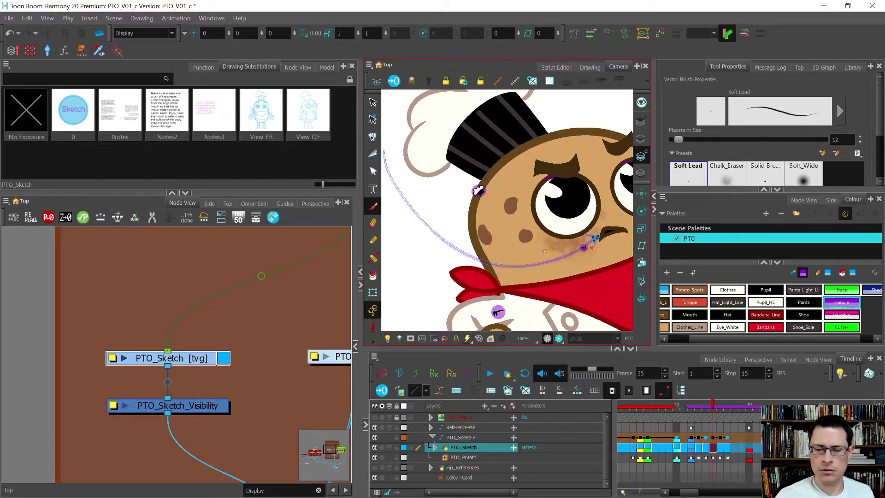
- Duplicate the mouth note and place the copy directly below the original
scroll(595, 238, down, 2)
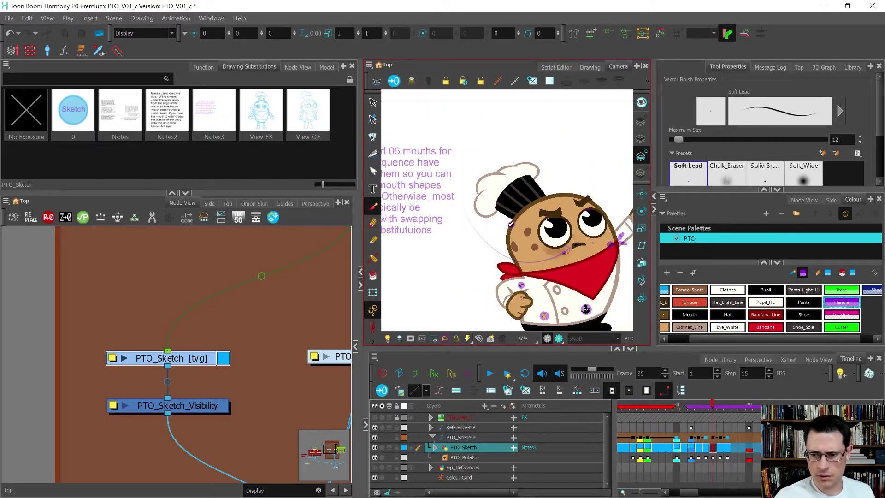
scroll(507, 210, down, 1)
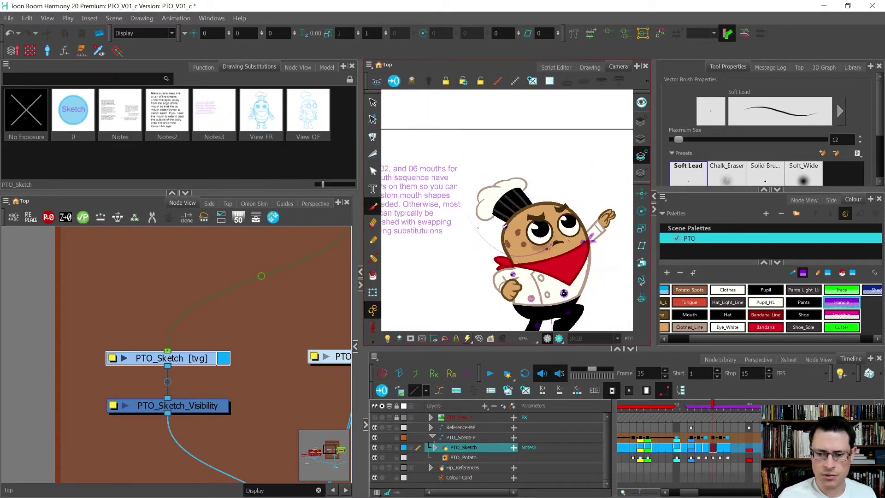
scroll(473, 226, down, 2)
scroll(492, 238, up, 2)
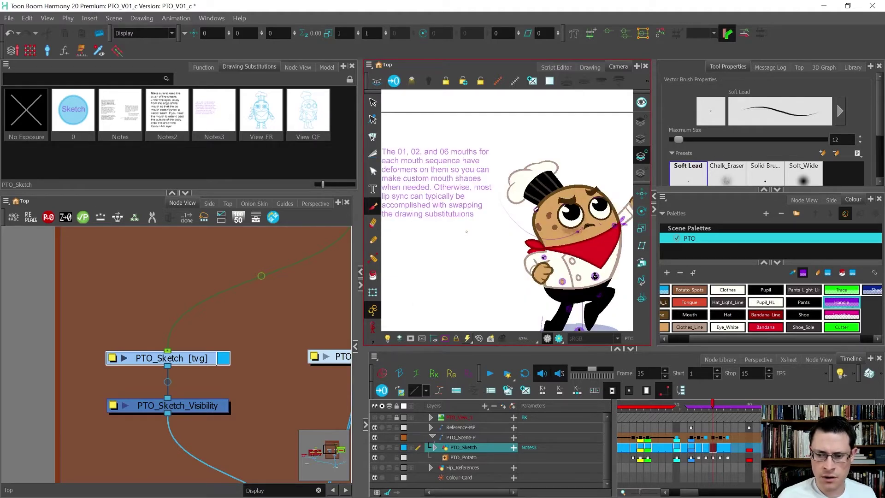
scroll(467, 232, down, 1)
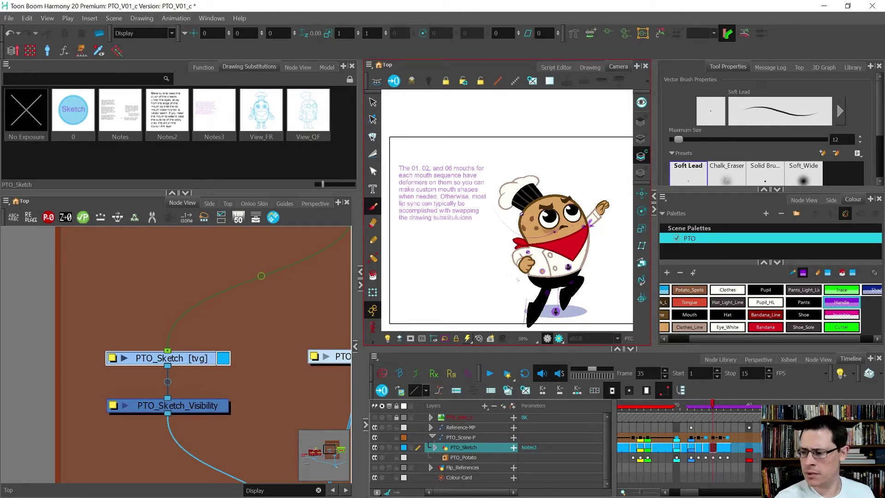
key(alt+x)
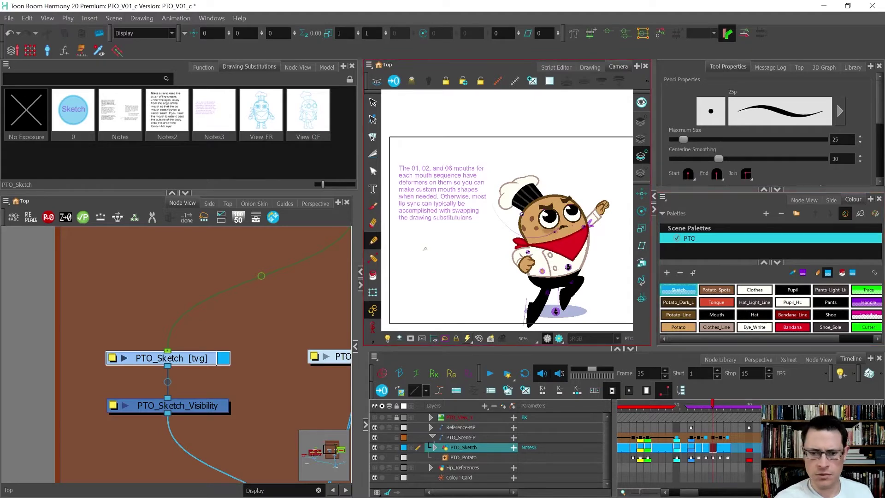
key(alt+s)
key(ctrl+a)
drag(430, 198, 432, 262)
- Replace the copied note's text with "The Shoes have swaps to turn them in 360 and also to tilt up and down for walk and run cycles."
key(alt+t)
drag(400, 232, 507, 321)
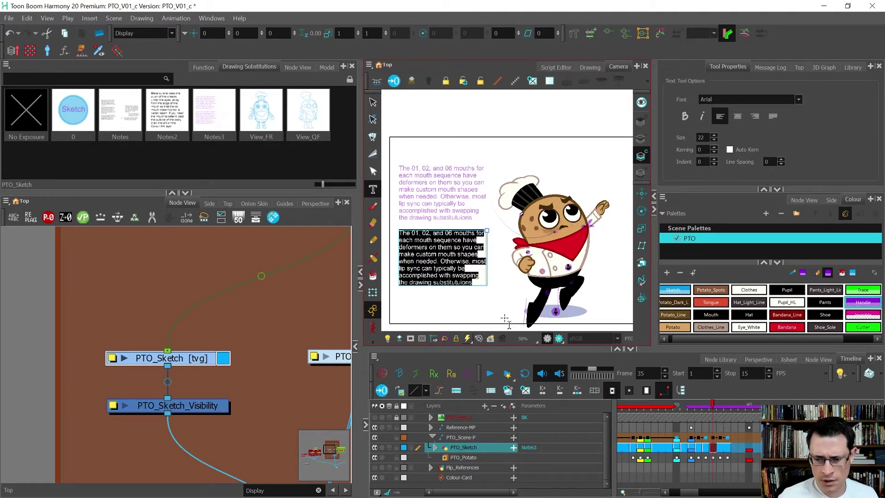
text(The)
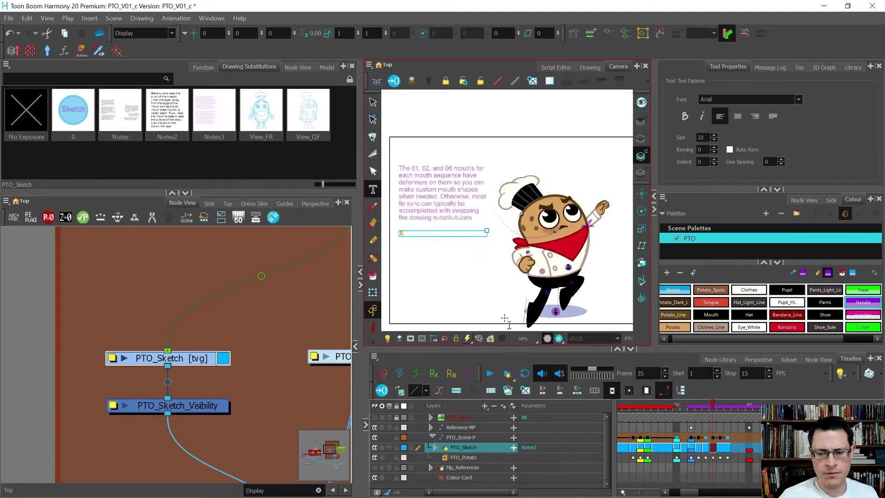
text( Shoes)
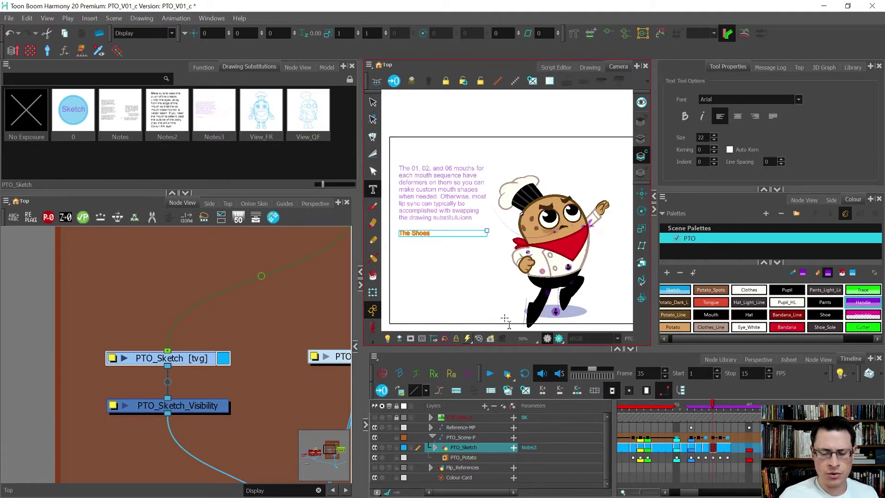
text( have sw)
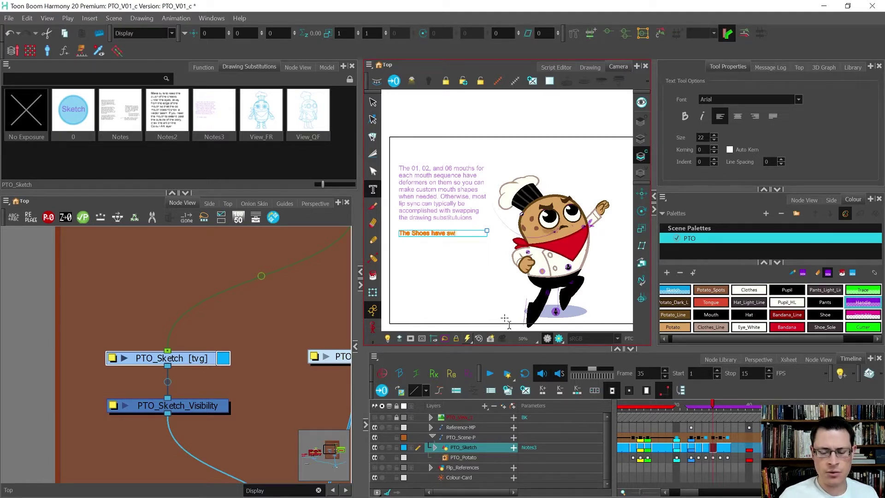
text(aps to turn them in 360 and also to)
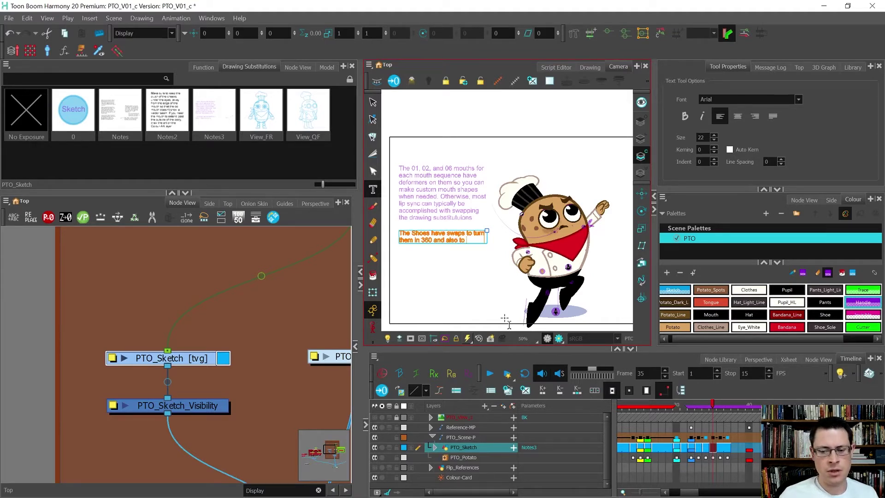
text(tilt up and down for wal)
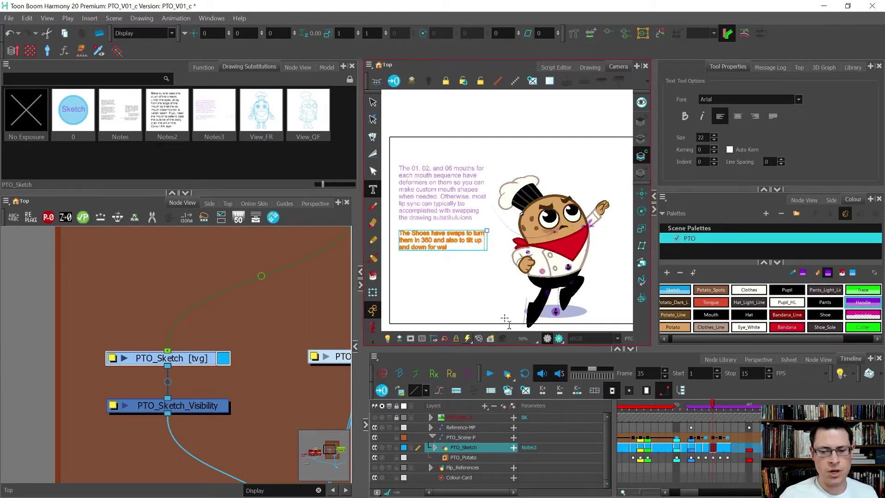
text(es.)
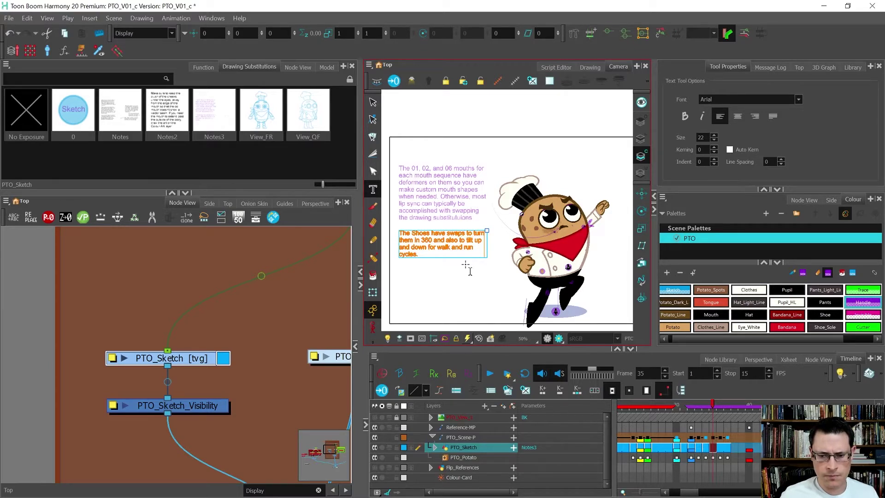
- Change "swaps" to "Master Controllers" in the shoe note and finish editing the text
key(BackSpace)
key(BackSpace)
key(BackSpace)
key(BackSpace)
key(BackSpace)
text(Master Controllers)
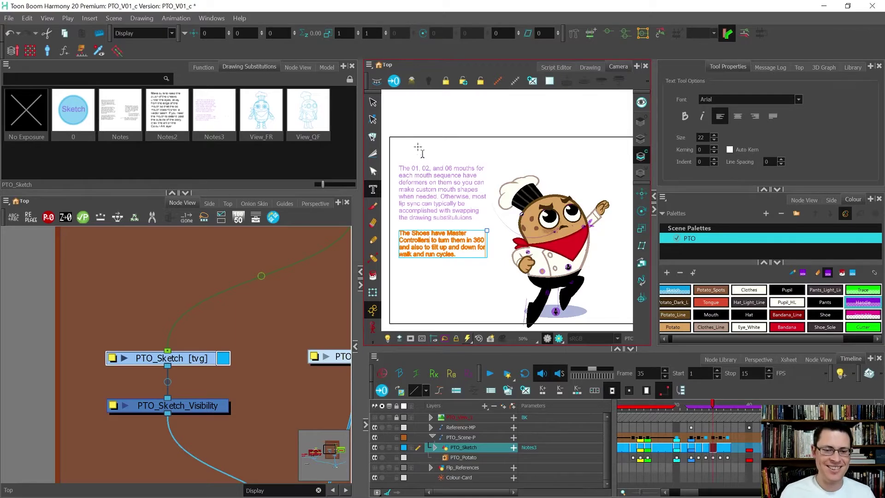
click(374, 107)
click(478, 278)
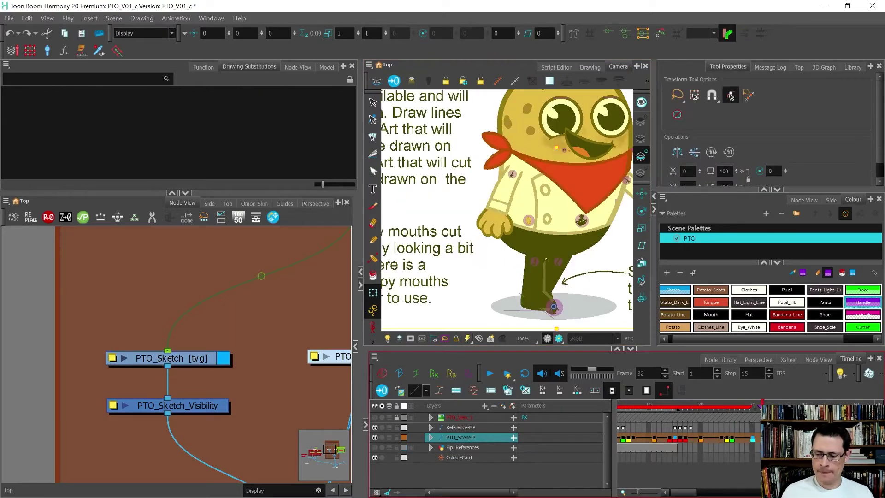
- Step back and forth through the frames around 33 to 36 to compare the chef's poses and the notes exposed on them
scroll(587, 288, down, 8)
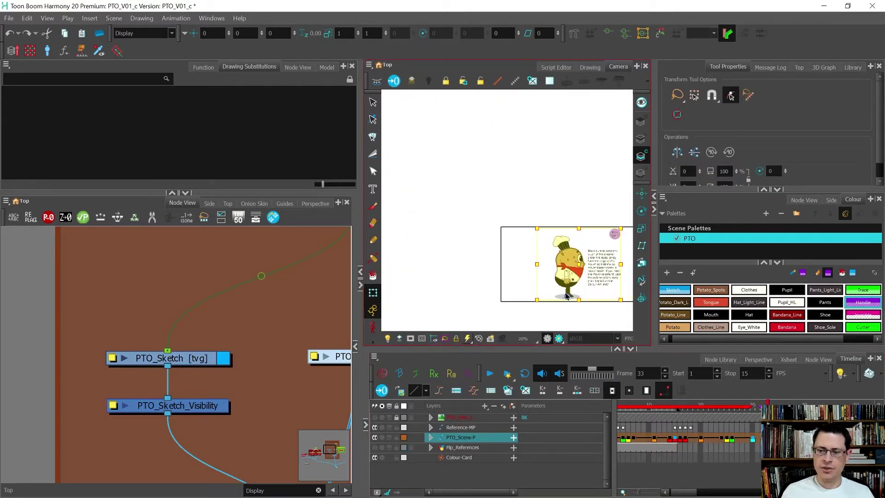
click(587, 288)
scroll(588, 287, up, 4)
key(period)
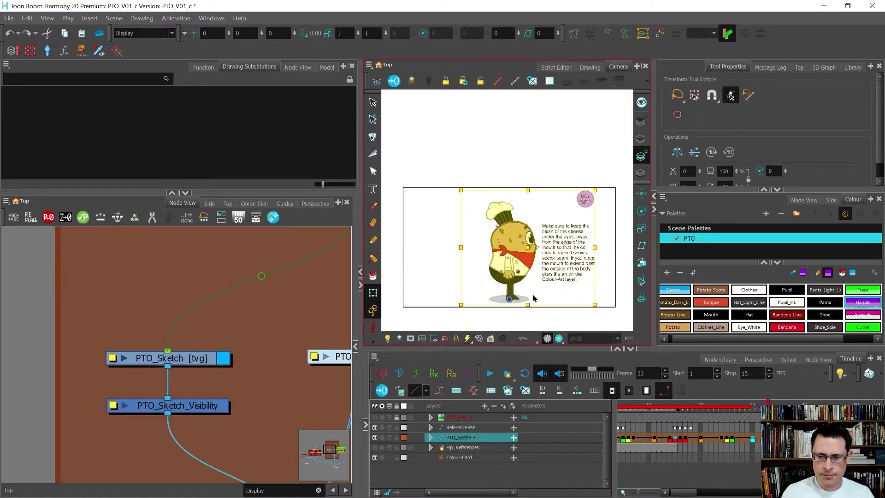
key(period)
key(period)
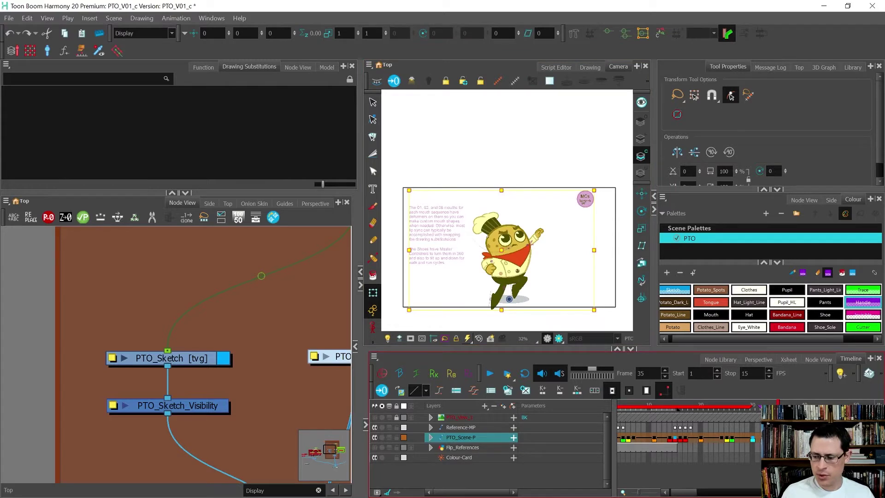
key(comma)
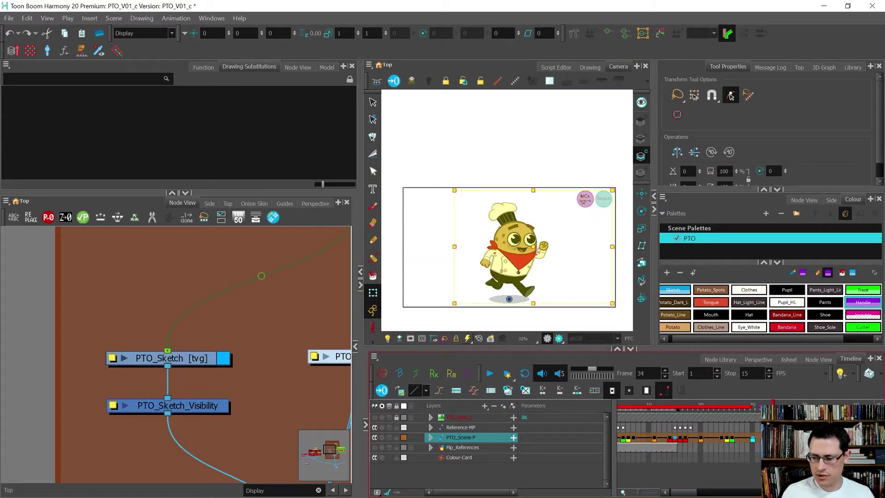
key(period)
key(period)
key(period)
key(period)
key(period)
key(comma)
key(comma)
key(comma)
key(comma)
key(comma)
key(comma)
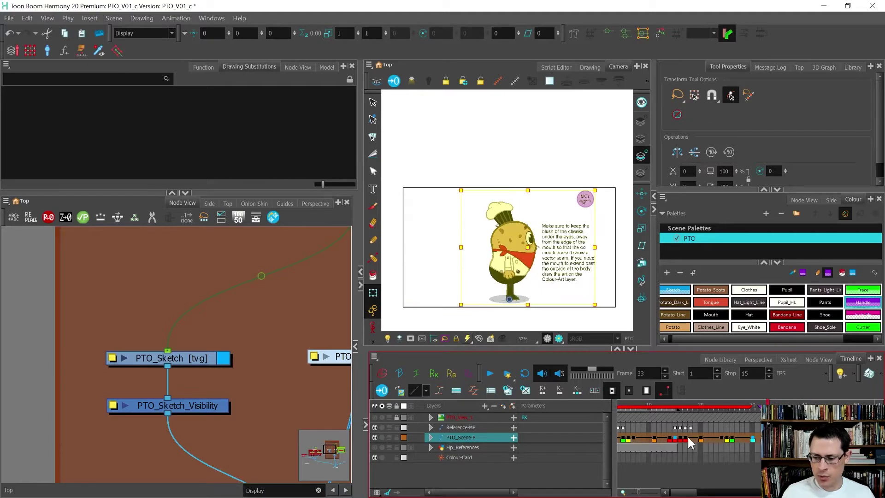
- Copy the chef's neutral standing pose from frame 11 of PTO_Scene-P and paste it into frame 34
click(653, 440)
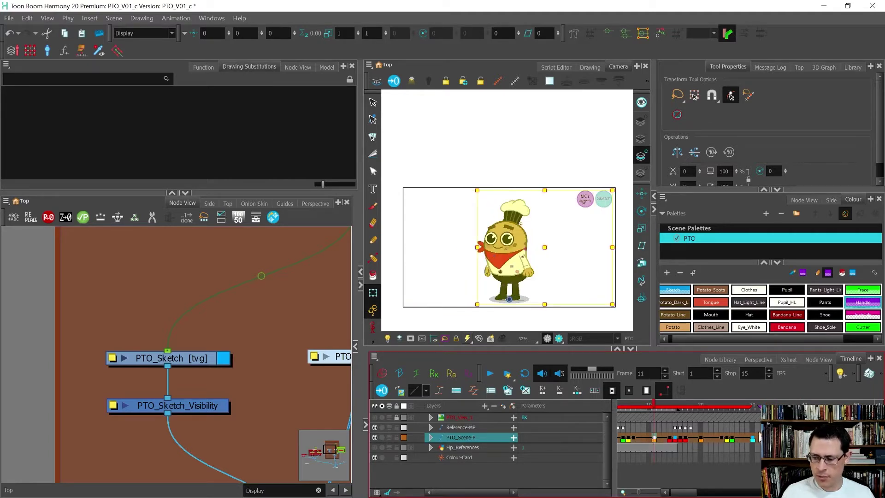
click(773, 406)
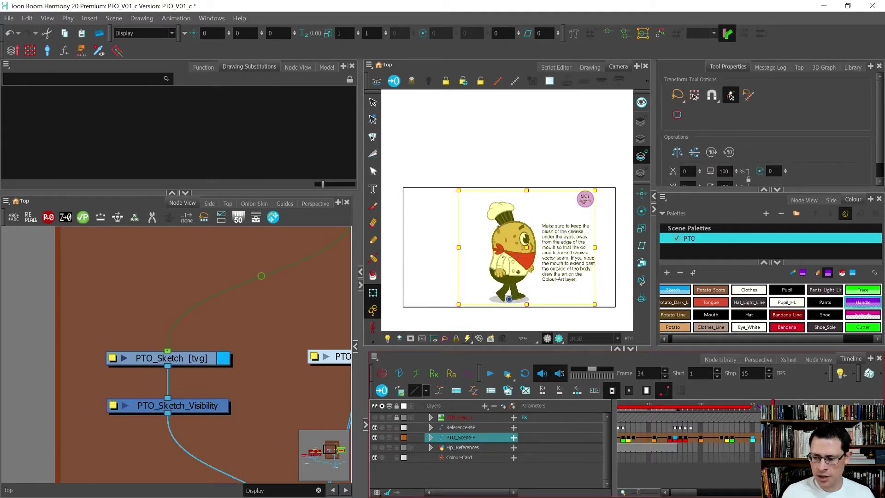
key(period)
key(period)
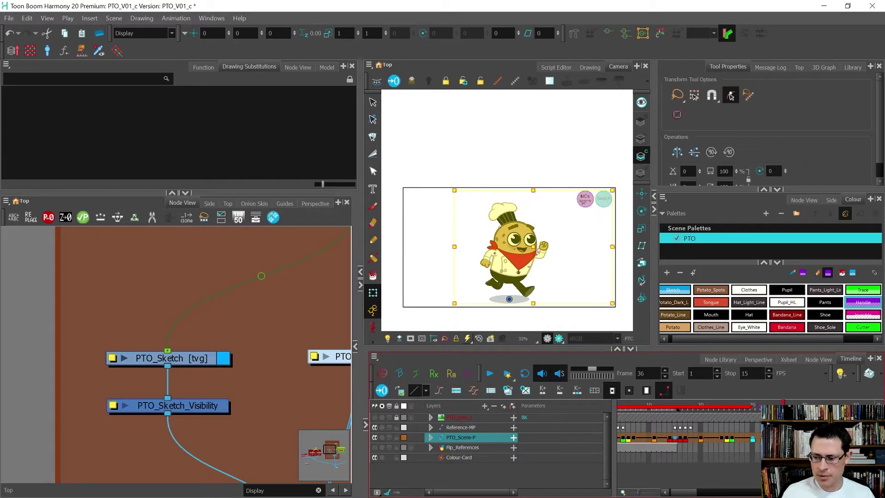
key(comma)
key(comma)
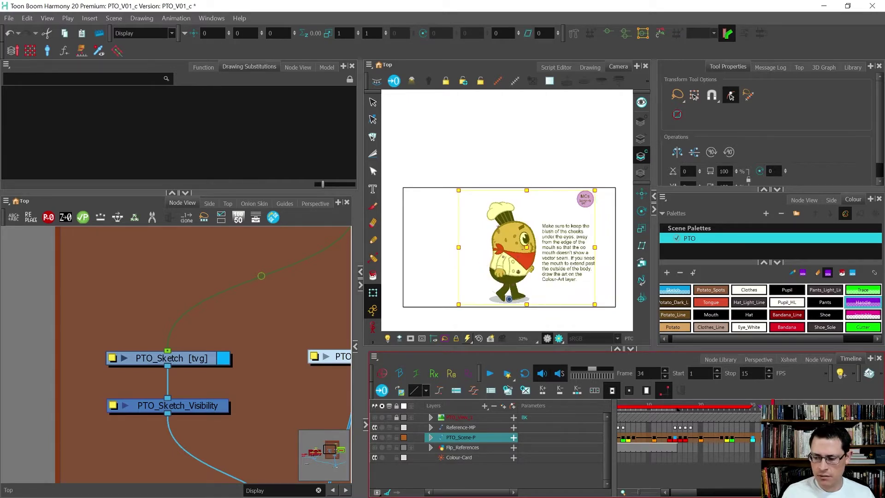
key(period)
key(period)
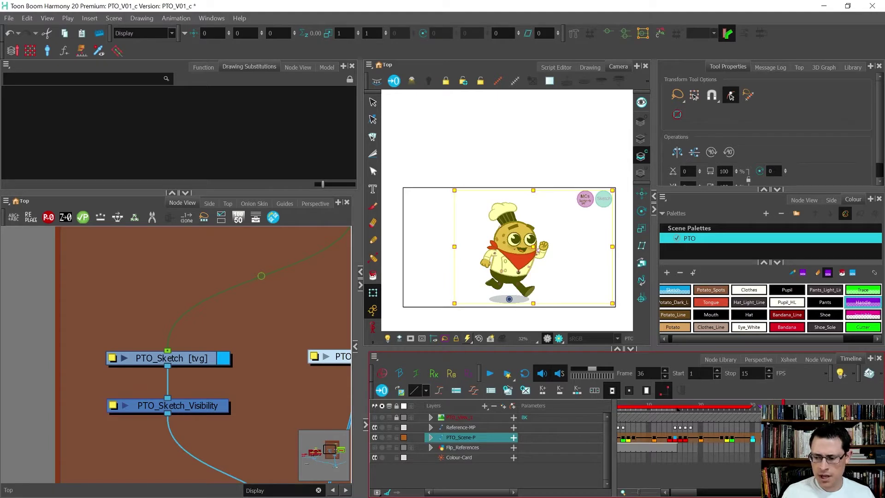
key(comma)
key(comma)
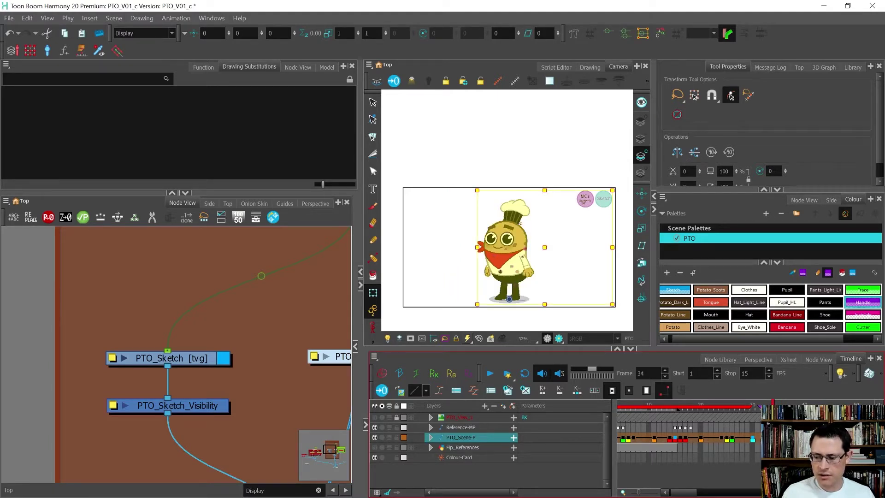
- Remove the frame marker from the selected cell of the PTO_Scene-P layer
right_click(723, 438)
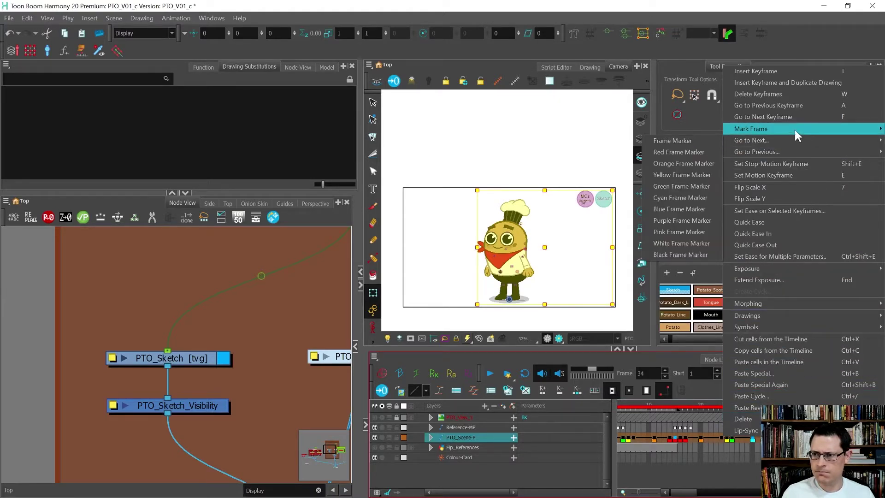
mouse_move(756, 152)
mouse_move(752, 128)
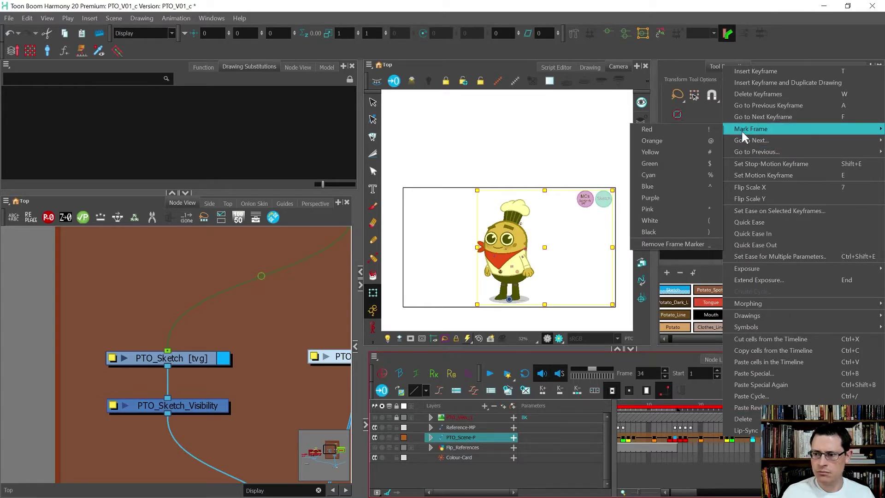
click(680, 245)
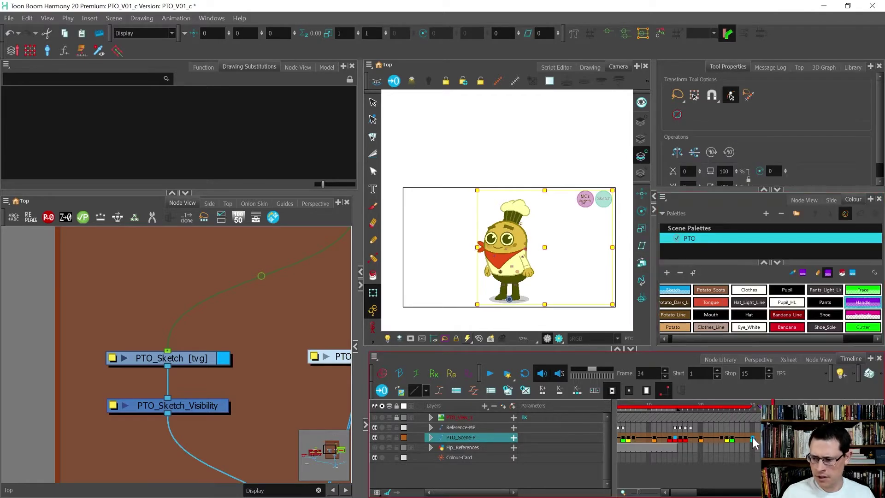
key(comma)
key(comma)
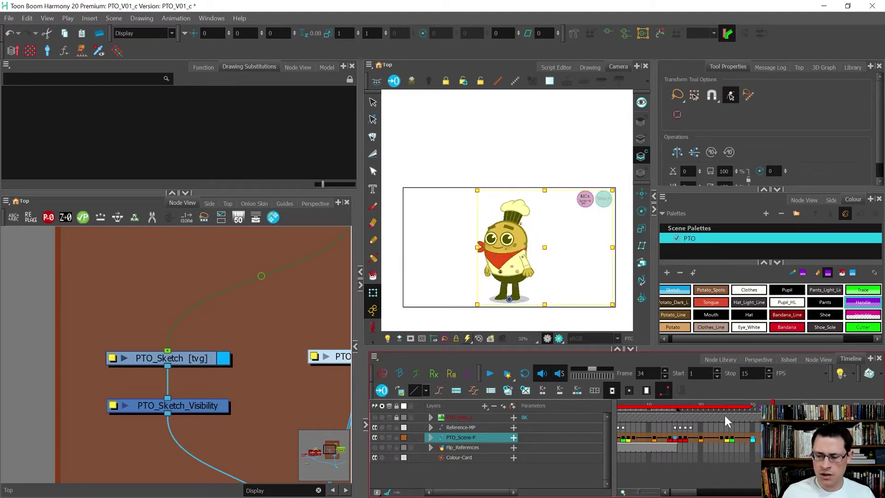
- Expose the Notes3 drawing on frame 34 and recolour all of its artwork with the black Mouth swatch
click(601, 199)
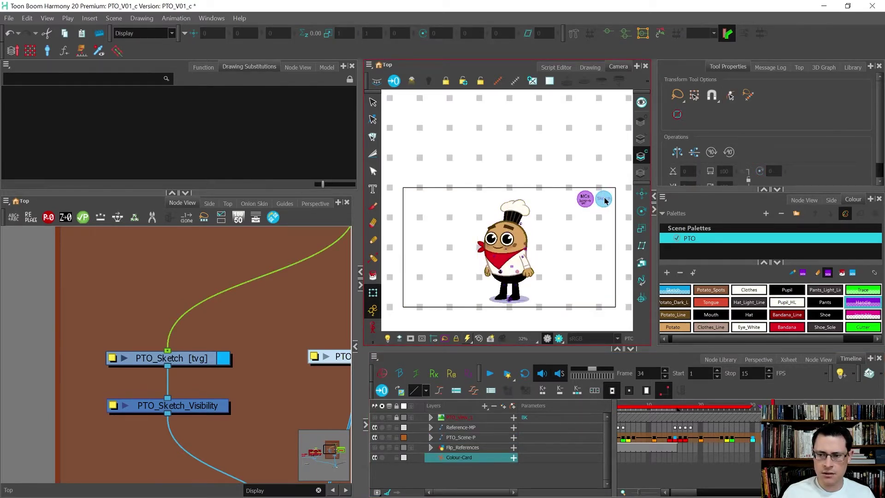
click(209, 112)
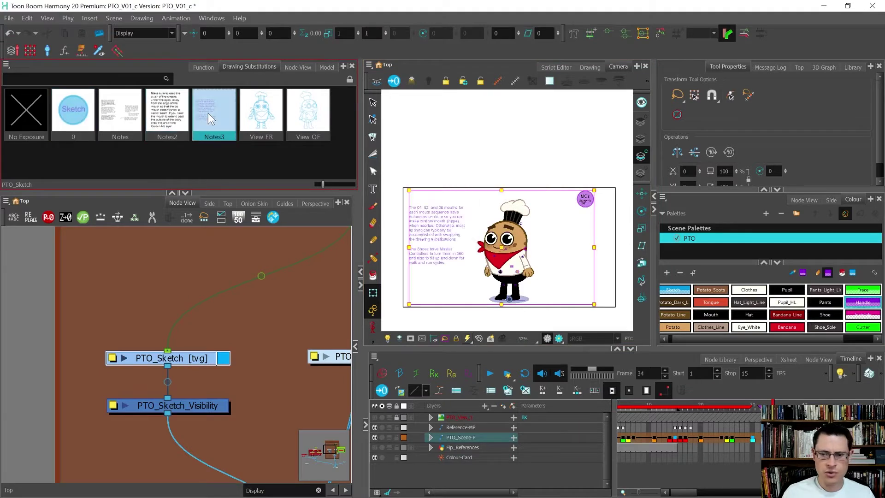
key(alt+s)
mouse_move(443, 279)
mouse_down()
mouse_move(439, 215)
mouse_move(419, 218)
mouse_move(463, 275)
mouse_up()
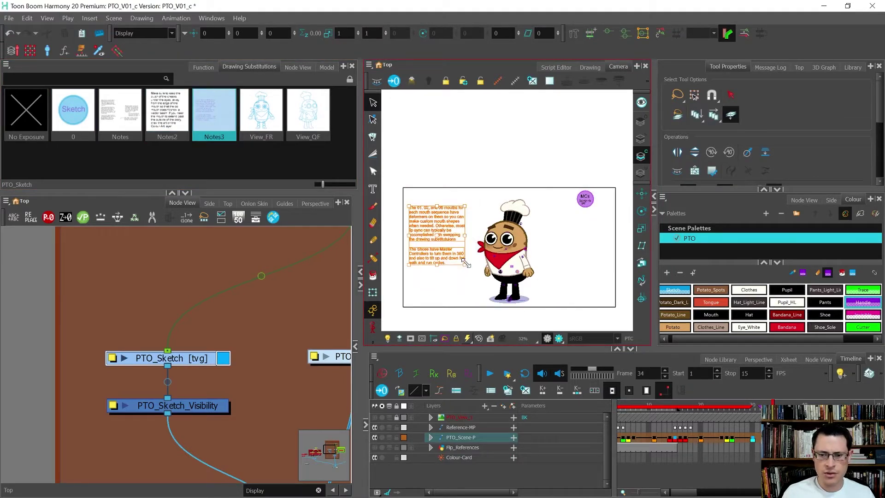
click(474, 274)
key(ctrl+a)
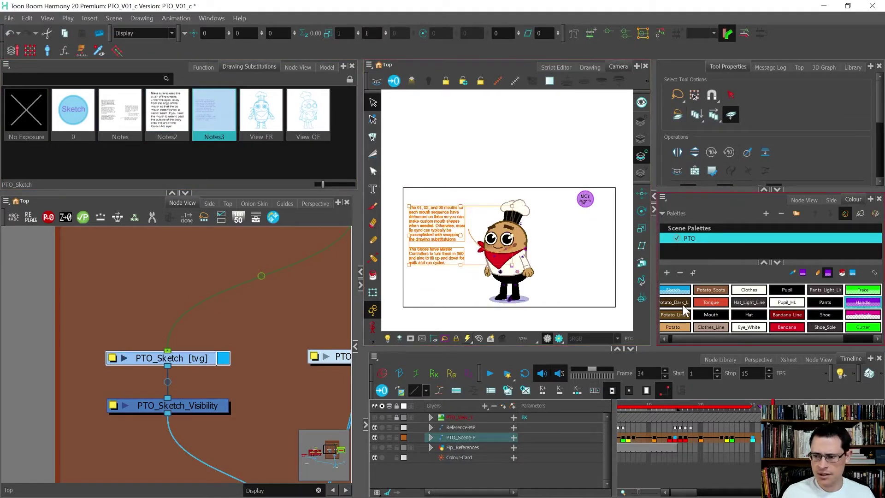
click(711, 314)
click(475, 284)
- Delete the curved pointer line crossing the chef's face from the Notes3 drawing
key(shift+z)
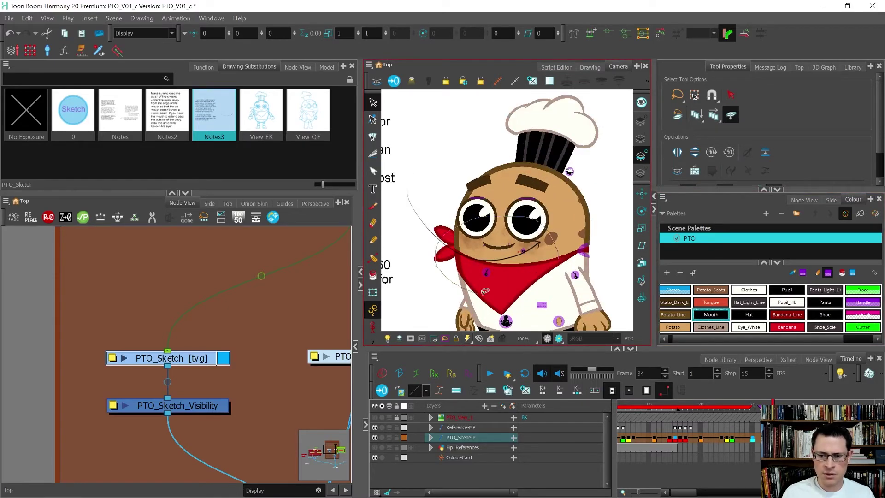
drag(485, 292, 556, 265)
key(Delete)
key(shift+m)
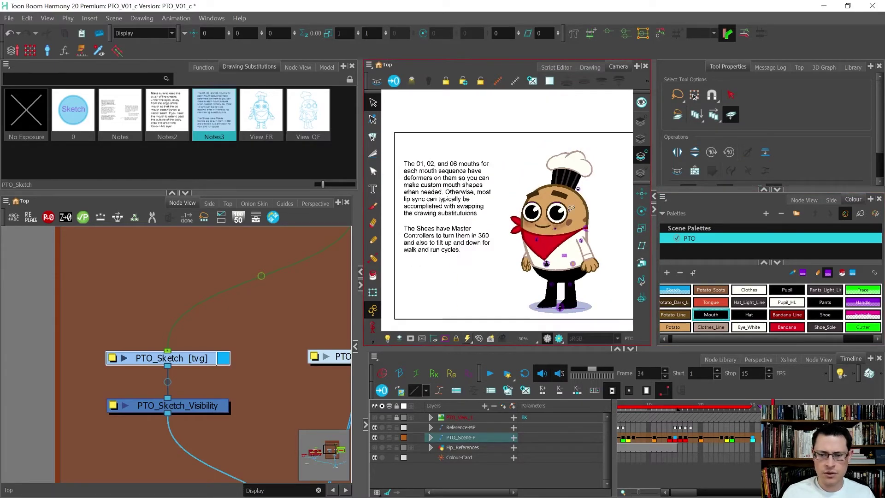
- Select the chef's mouth and swap it to the open-mouth drawing QF_H06
key(shift+z)
key(shift+t)
click(544, 228)
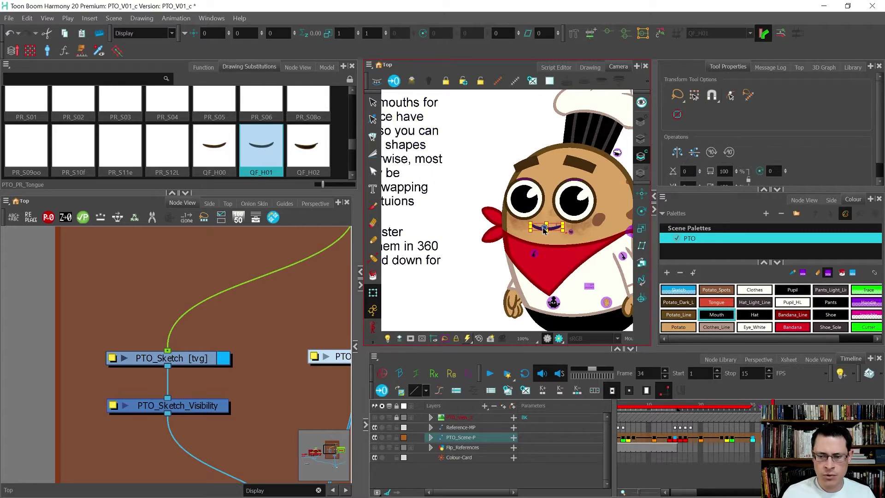
key(=)
key(=)
key(=)
key(=)
key(=)
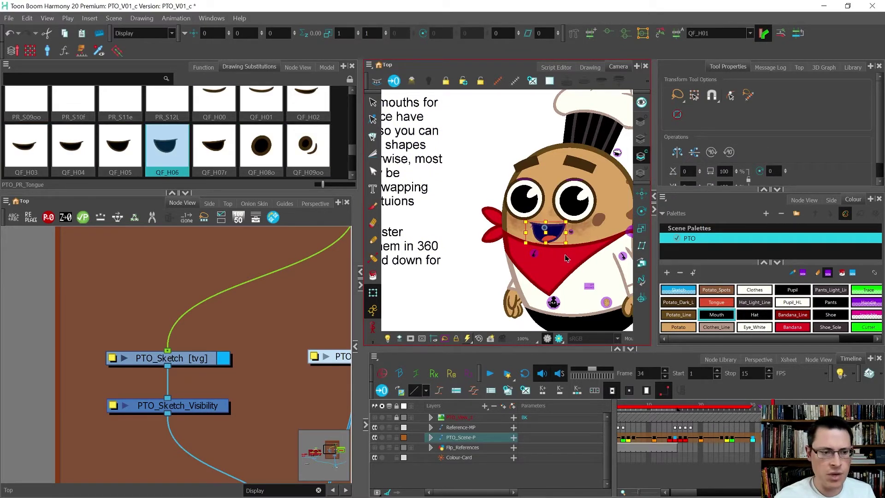
- Show the deformer controls on the chef's open mouth
key(F11)
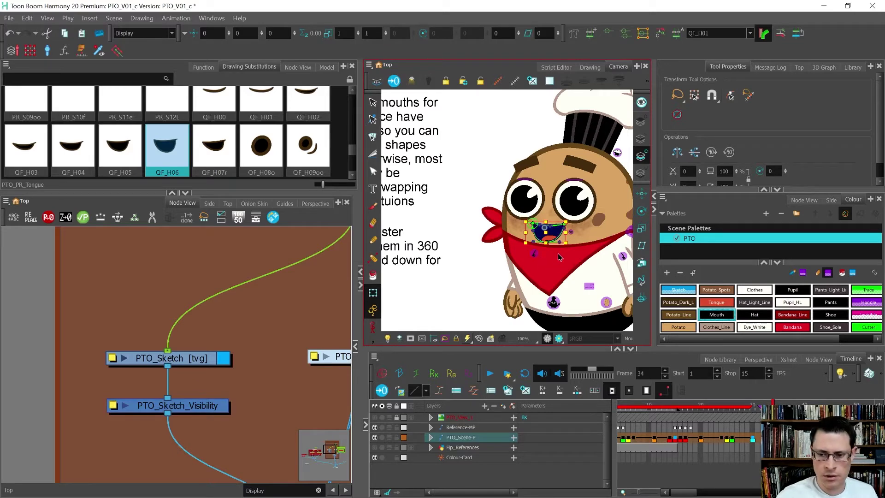
scroll(555, 258, up, 3)
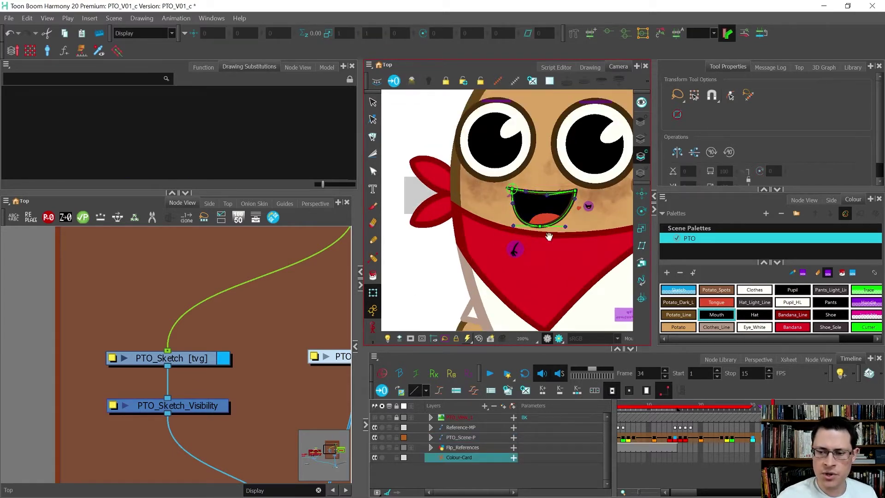
drag(548, 237, 509, 246)
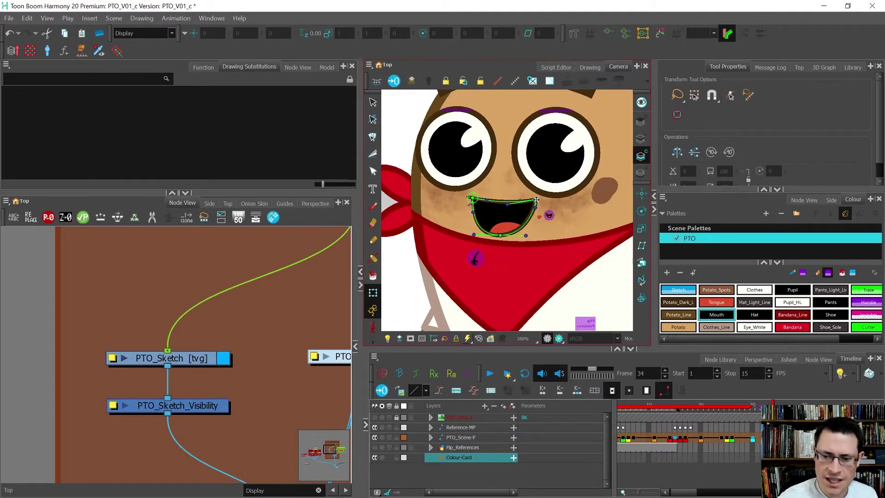
- Reshape the chef's open mouth with its deformer points into a taller, lopsided shout with an arched upper lip
click(537, 200)
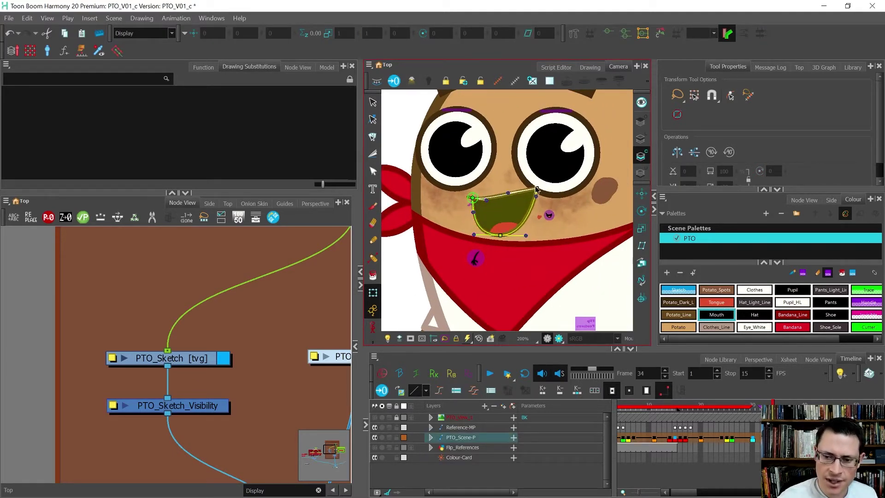
drag(510, 206, 502, 195)
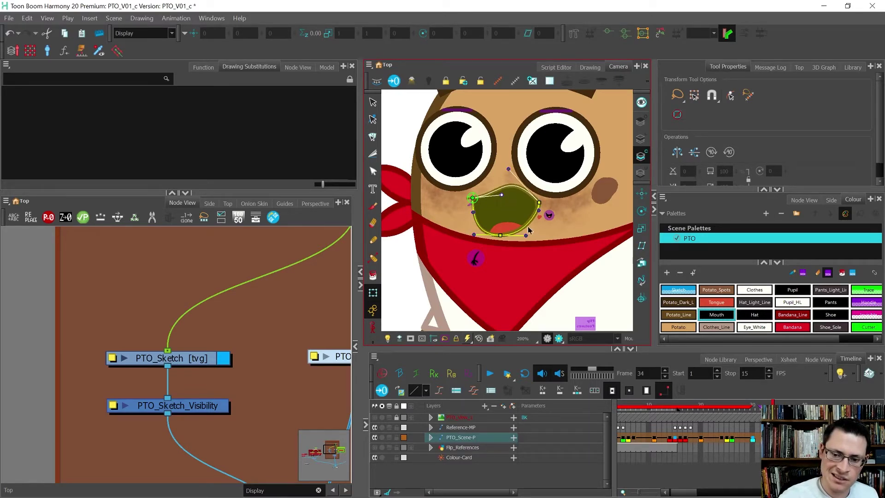
mouse_move(526, 235)
mouse_down()
mouse_move(505, 235)
mouse_move(521, 244)
mouse_up()
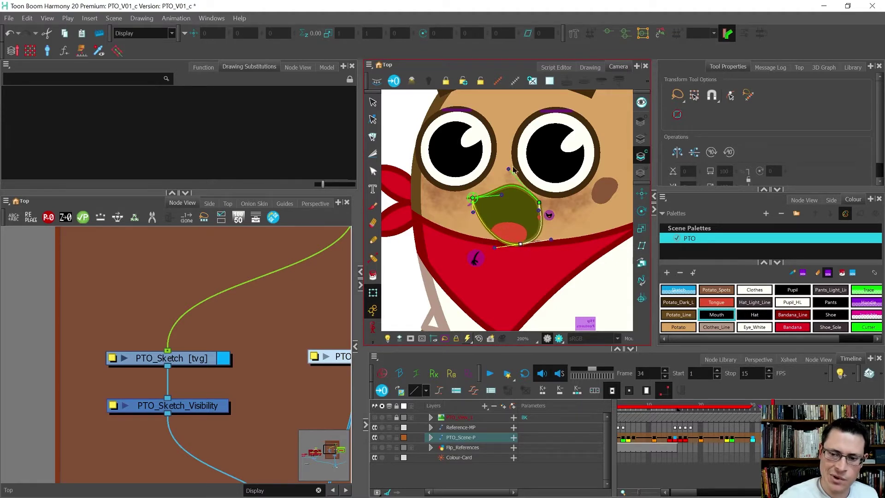
drag(509, 170, 497, 186)
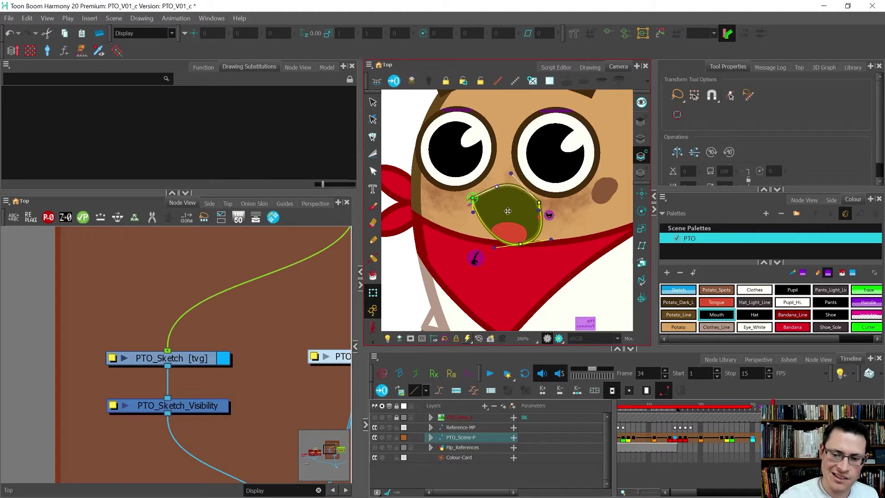
drag(539, 210, 544, 216)
drag(511, 174, 494, 186)
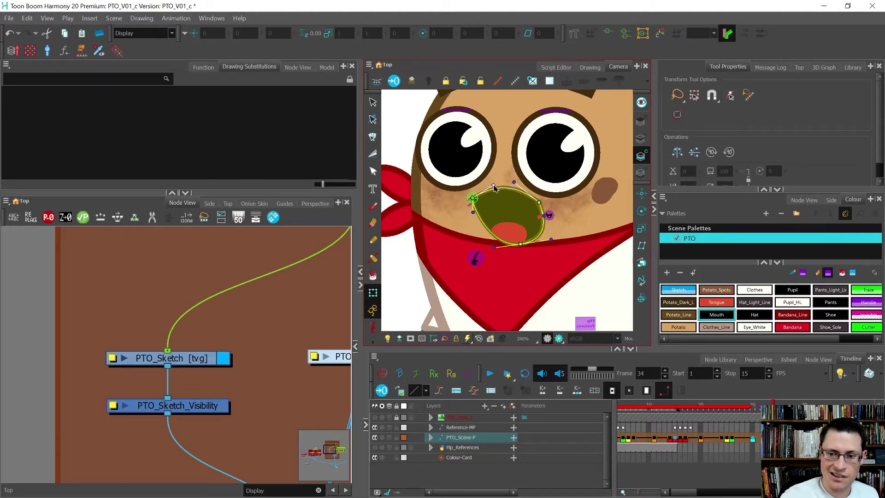
- Try stepping the upper eyelid of the chef's right-hand eye through its drawing substitutions and back again
click(557, 114)
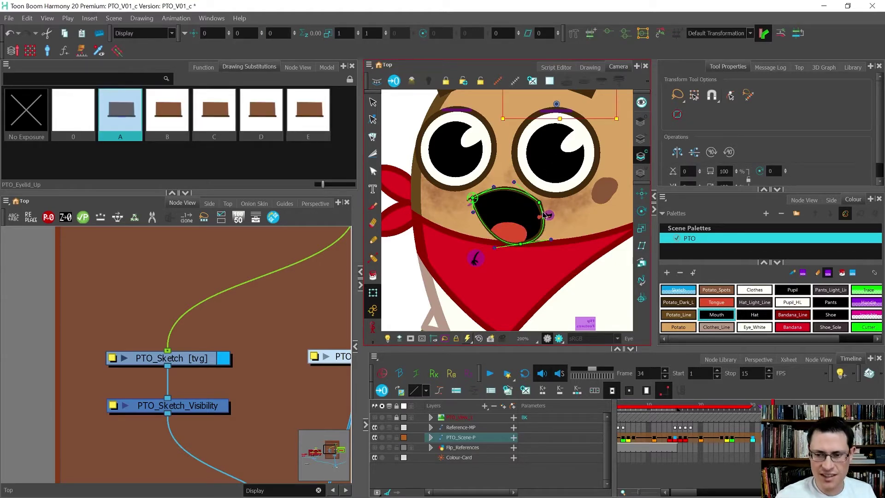
key(])
key(])
key([)
key([)
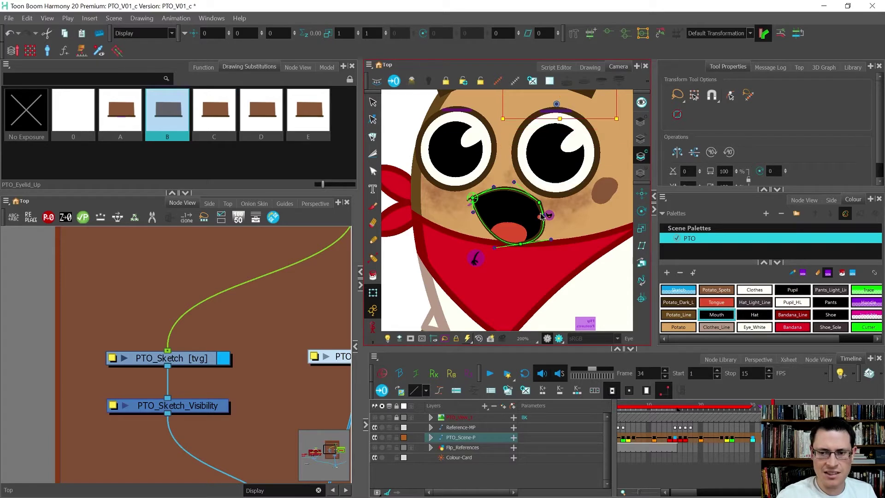
- Locate the eye's nodes in the node network and examine the PTO_Eyelid_Dn drawing and the note on the Eyelids group
click(562, 201)
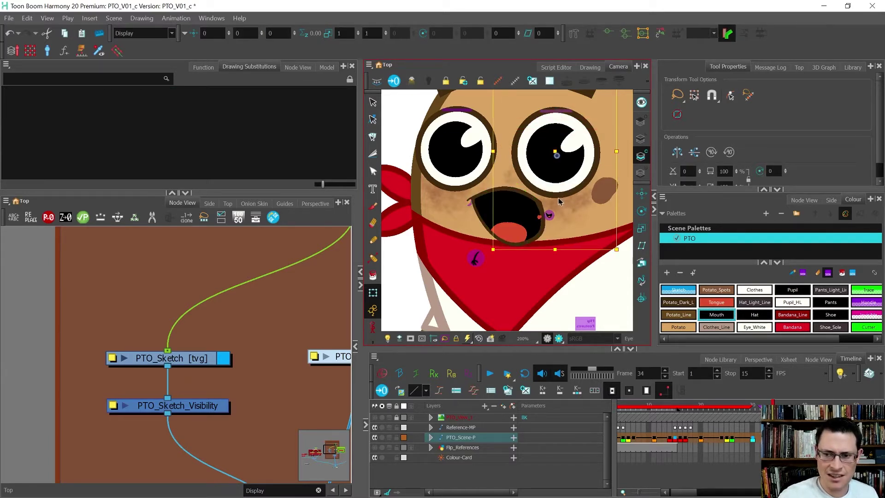
click(557, 206)
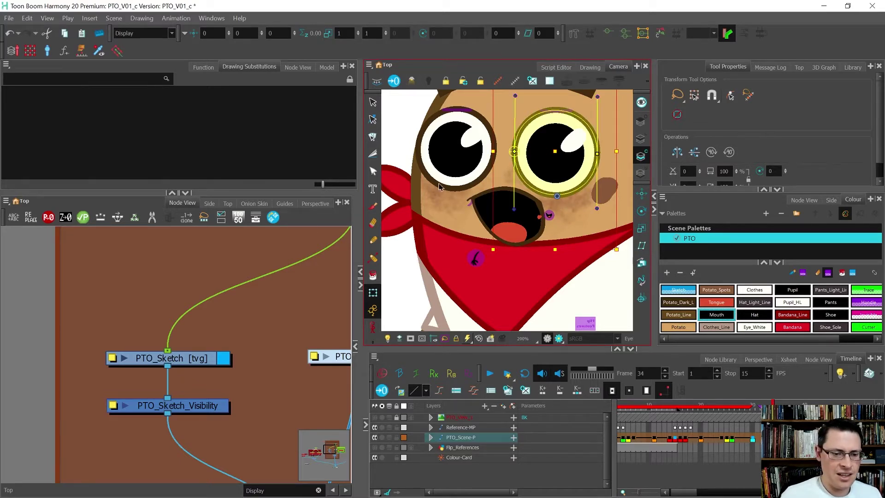
key(f)
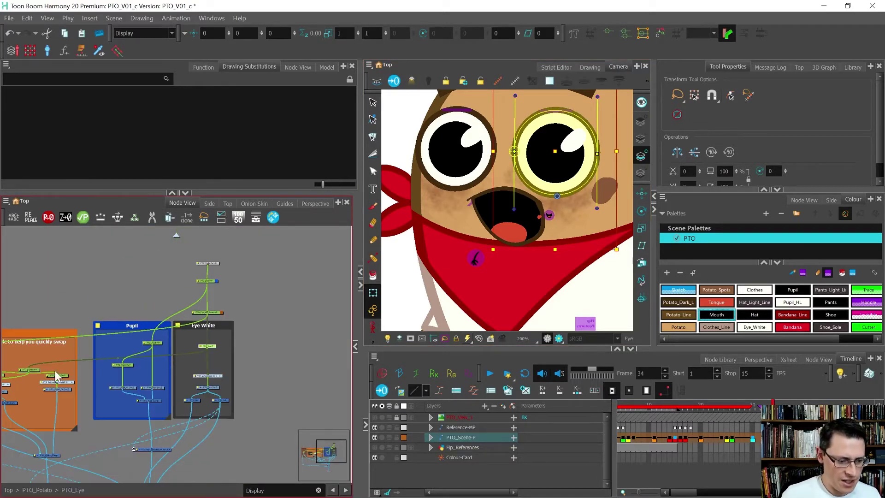
scroll(270, 324, down, 1)
scroll(124, 367, up, 2)
scroll(286, 337, down, 2)
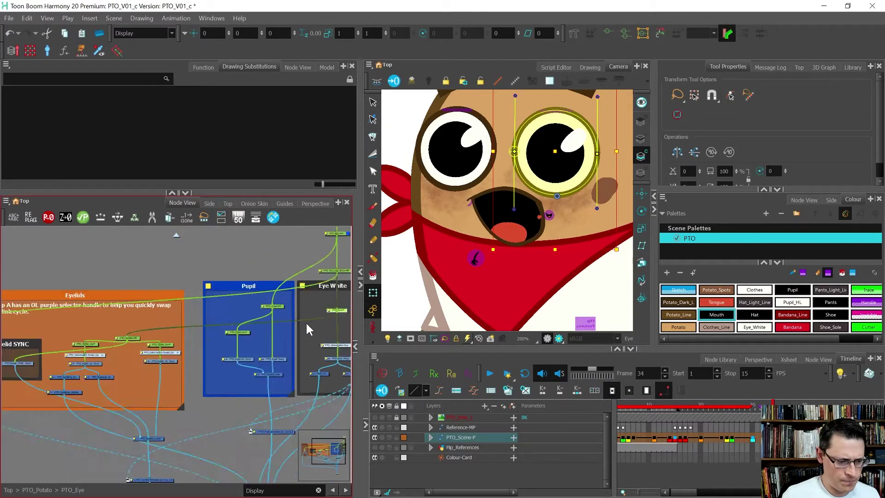
scroll(188, 350, up, 3)
click(226, 386)
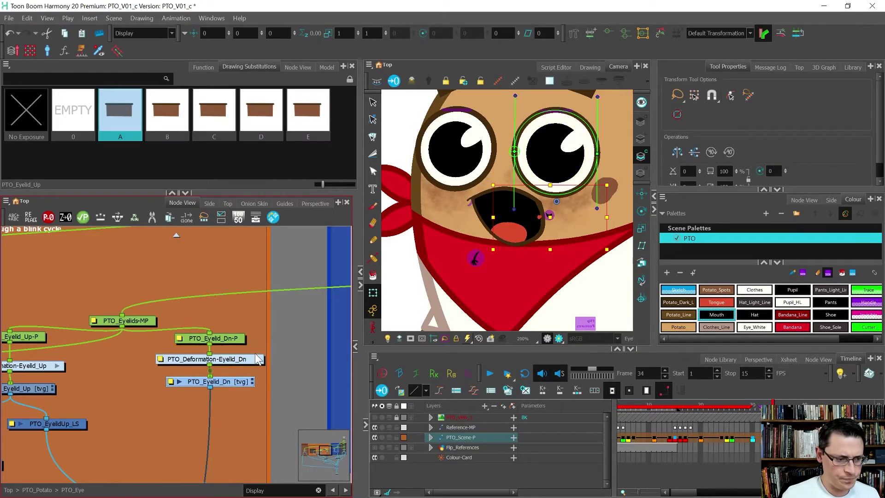
scroll(255, 355, down, 3)
scroll(132, 347, up, 1)
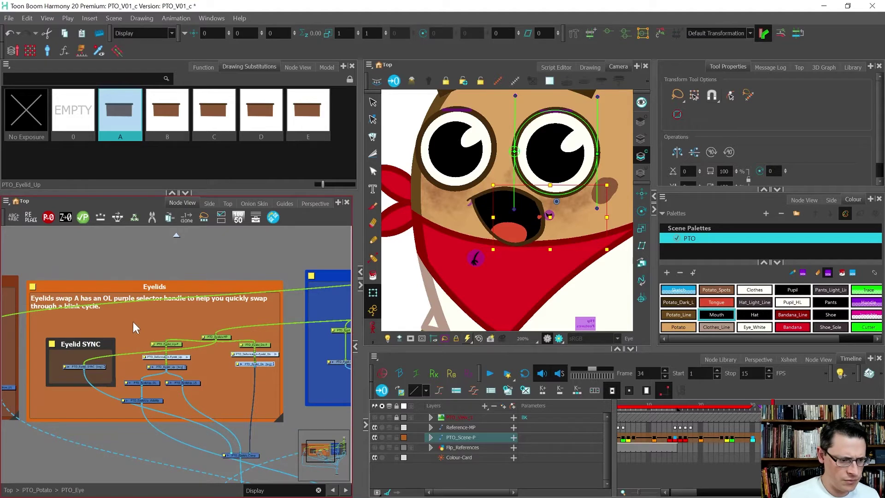
scroll(97, 303, up, 1)
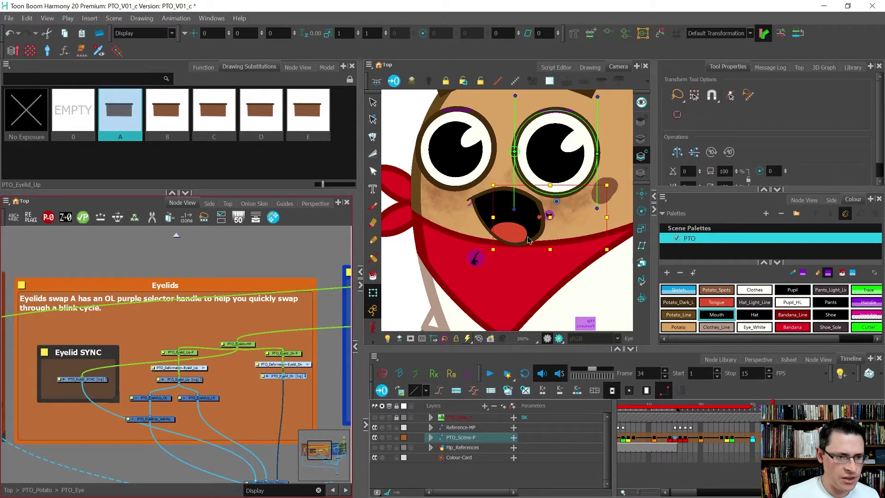
- On frame 35, swap the upper eyelid of the chef's right-hand eye to closed drawing E
click(509, 239)
key(period)
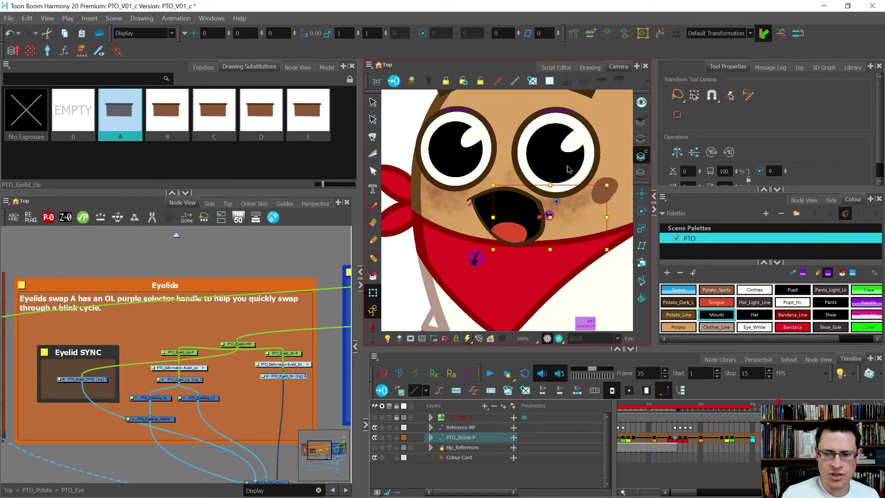
click(560, 115)
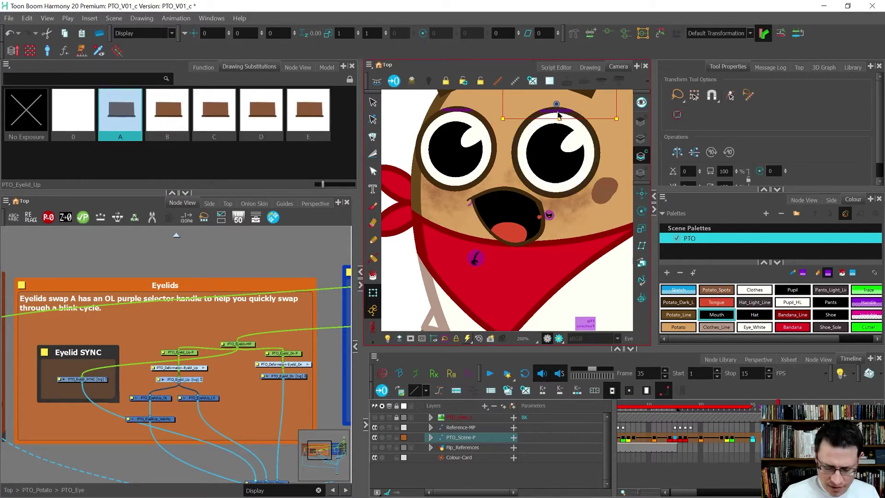
key(equal)
key(equal)
key(equal)
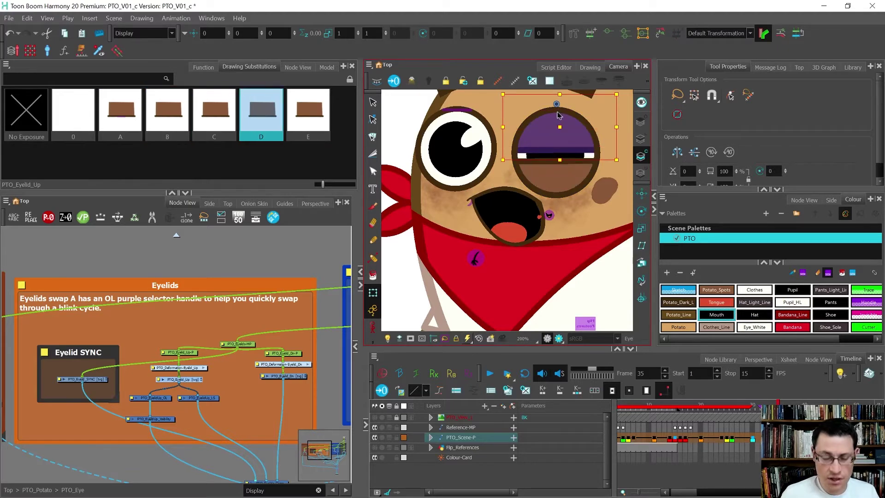
key(equal)
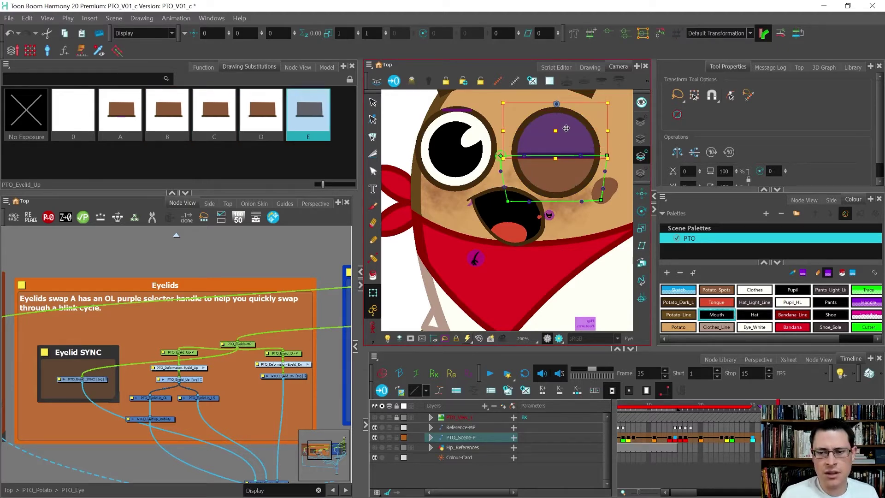
- Show the deformers on both lids of that eye, then lower the bottom lid and arch its edge upwards
click(567, 132)
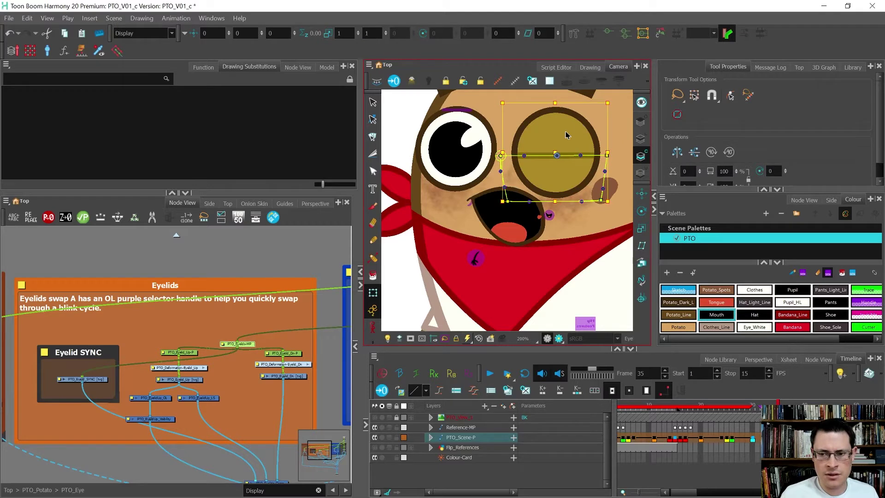
click(557, 181)
drag(572, 168, 569, 190)
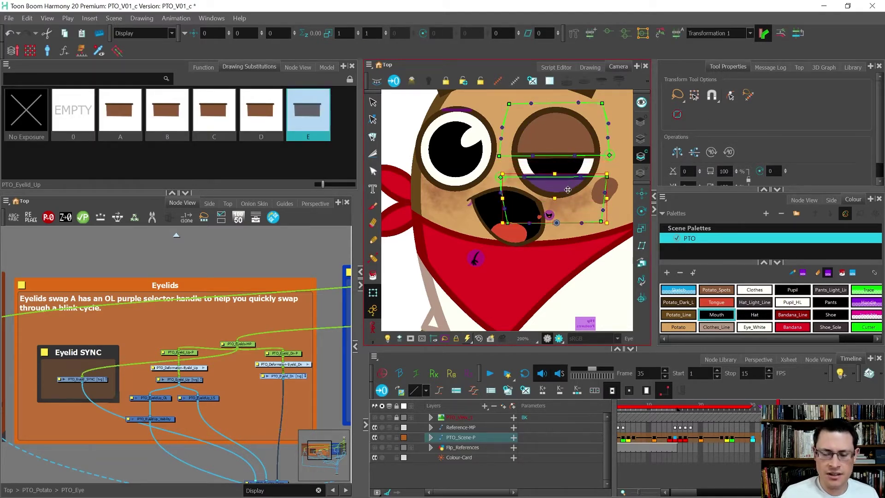
click(411, 271)
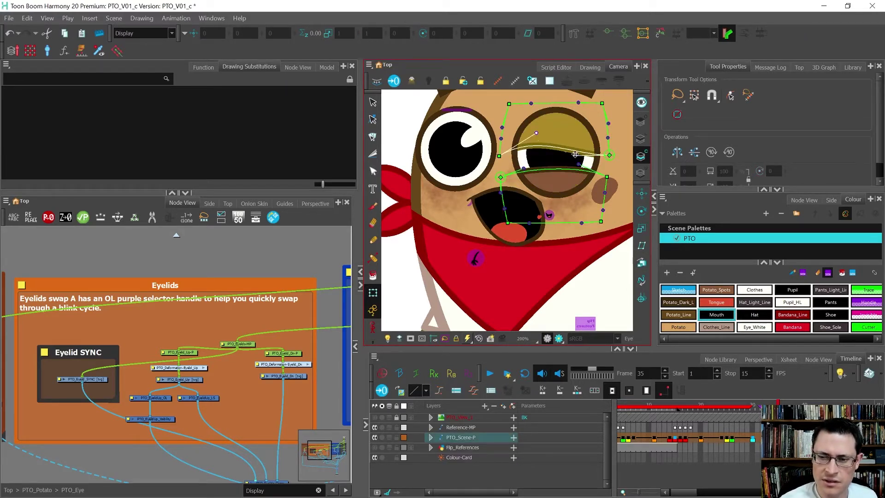
- Arch the edge of the same eye's upper lid and stretch the lid down to leave a narrow squint
click(564, 133)
drag(565, 133, 556, 153)
click(566, 145)
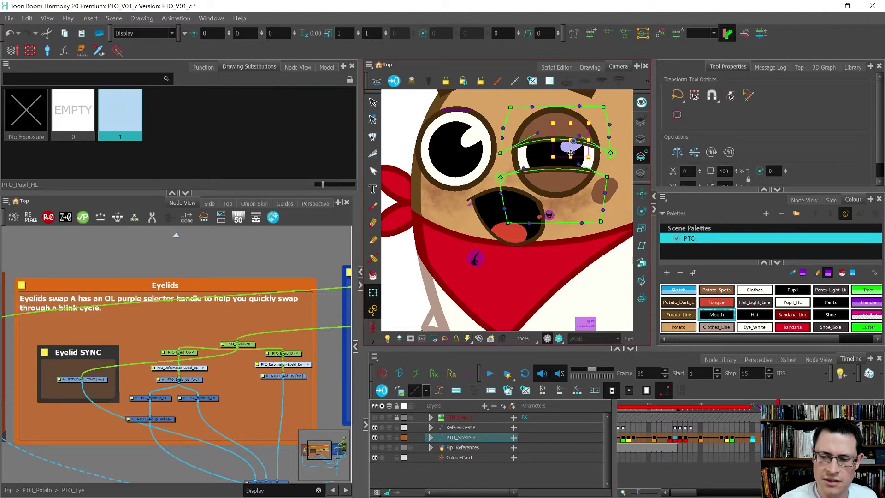
click(566, 144)
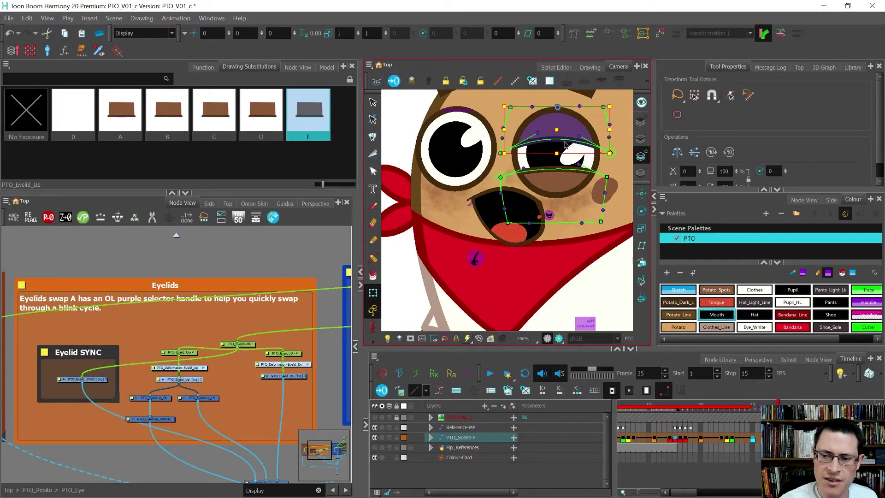
drag(556, 154, 557, 175)
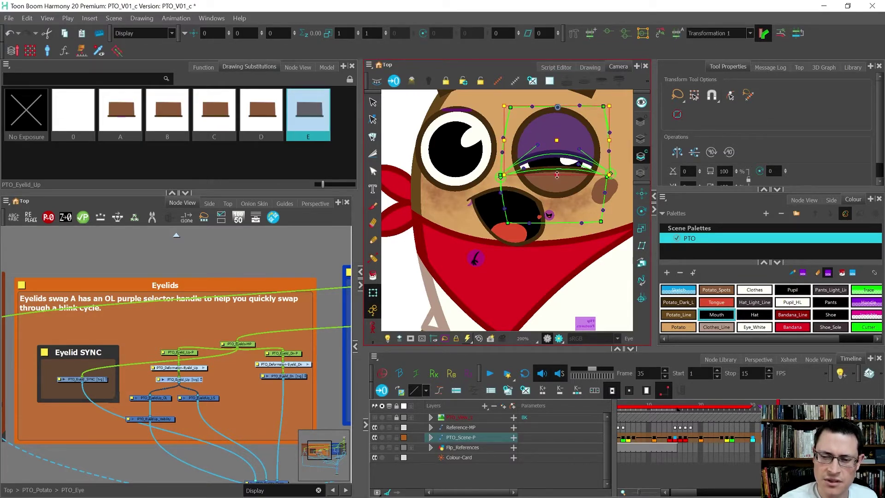
click(399, 151)
- Swap the upper eyelid of the chef's left-hand eye to closed drawing E
drag(536, 205, 554, 221)
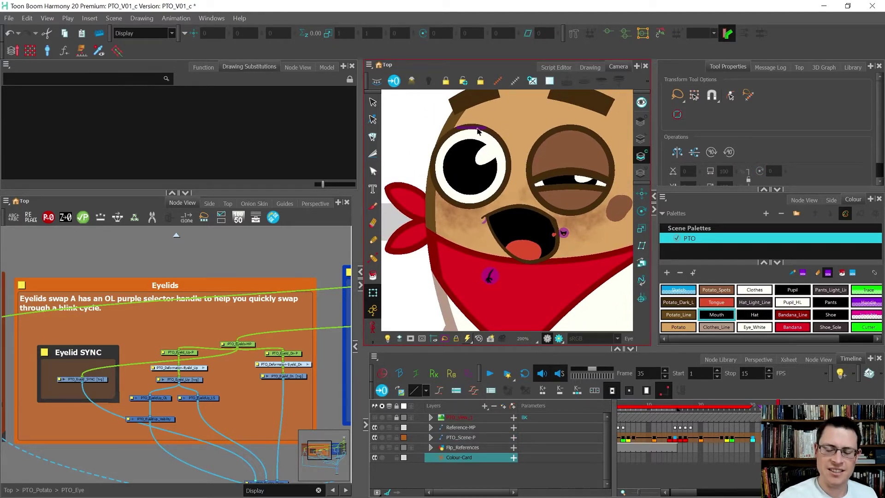
click(477, 132)
click(313, 134)
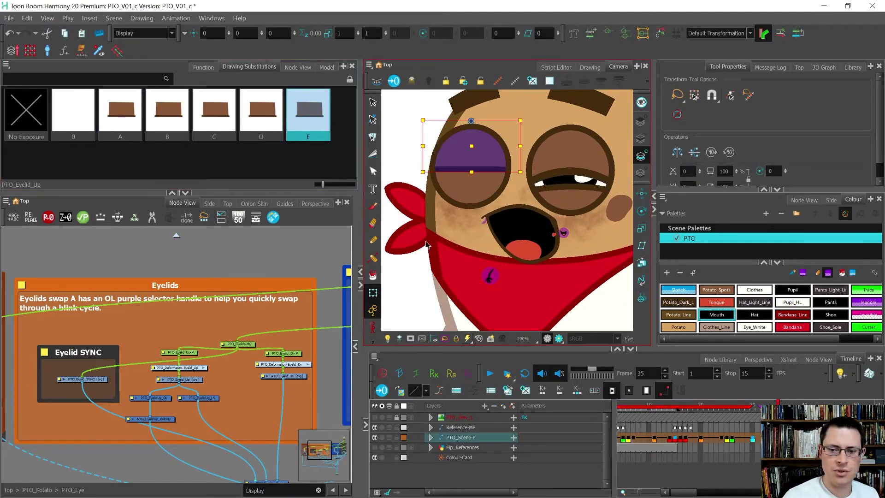
- Lower the bottom lid of the left-hand eye to half-open it and arch the upper lid's edge with its deformer
click(478, 206)
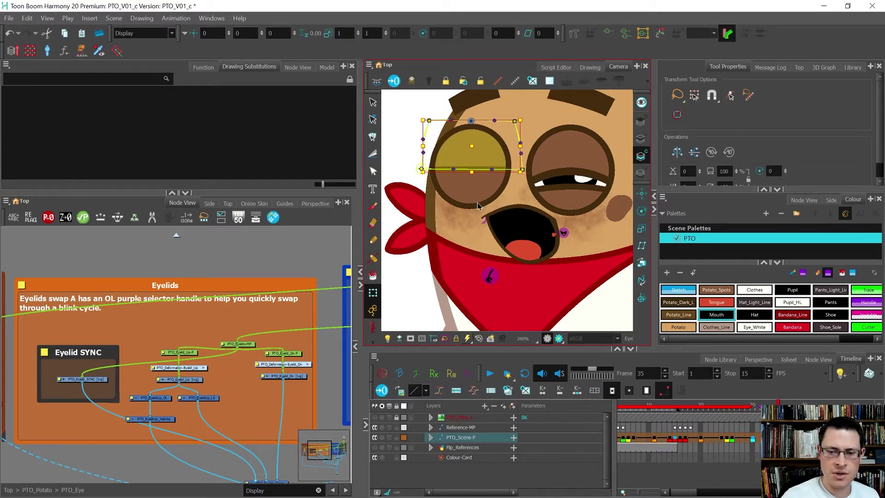
click(479, 202)
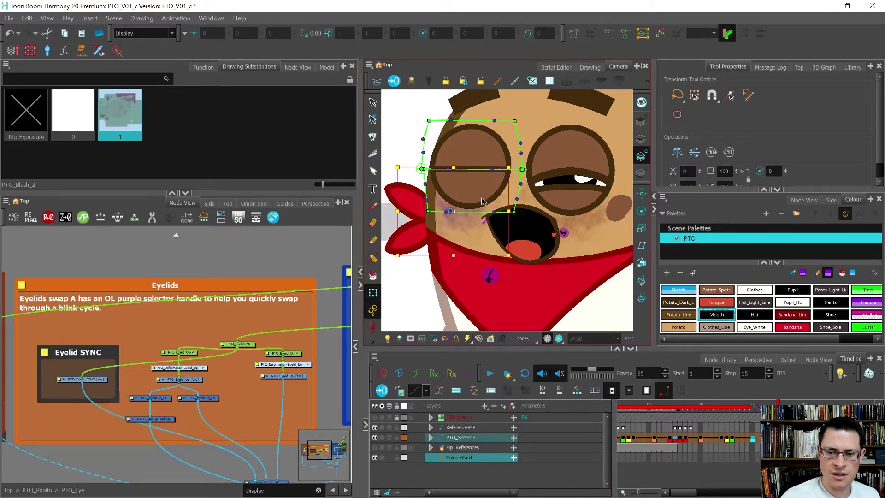
click(482, 186)
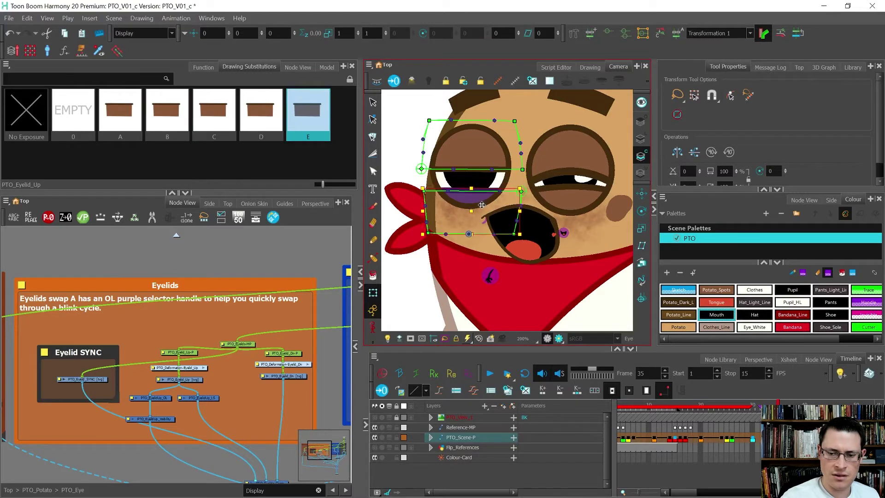
drag(482, 205, 480, 178)
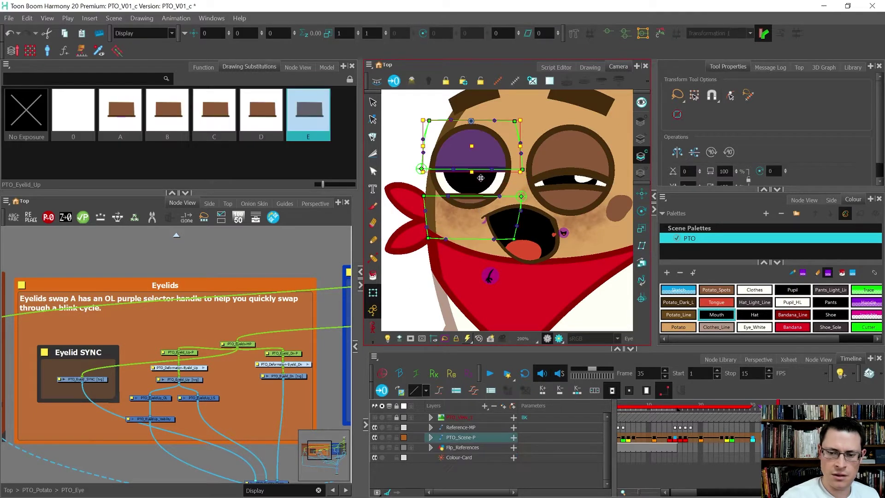
click(494, 169)
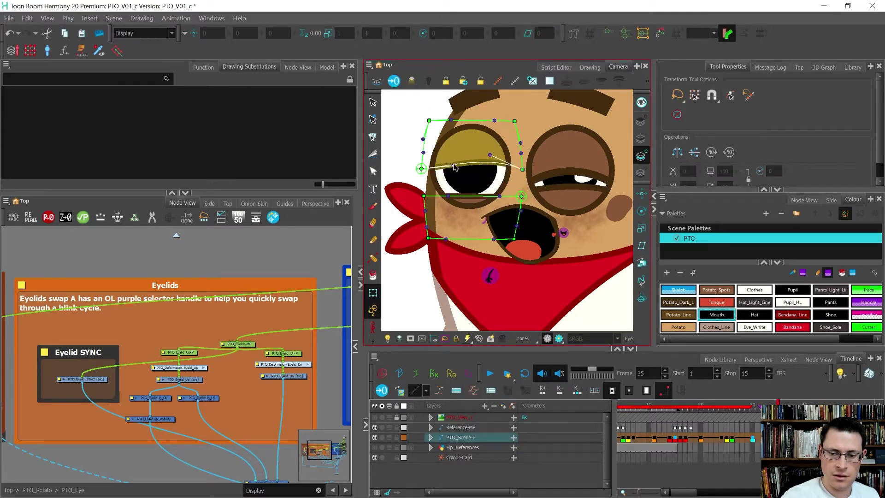
drag(454, 167, 431, 206)
- Swap the brow above the chef's left-hand eye to the Down drawing
click(456, 138)
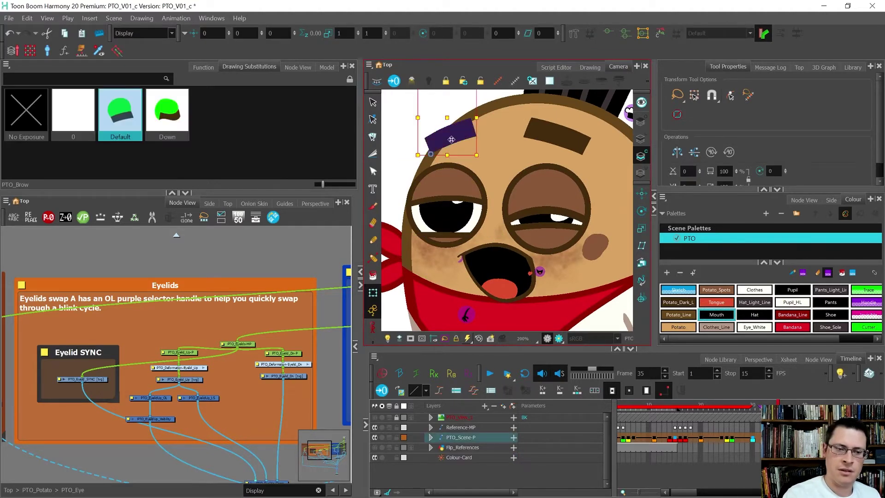
key(bracketright)
drag(476, 137, 478, 151)
- Show the deformer on the brow above the right-hand eye and bend the brow into an upward arch
click(553, 137)
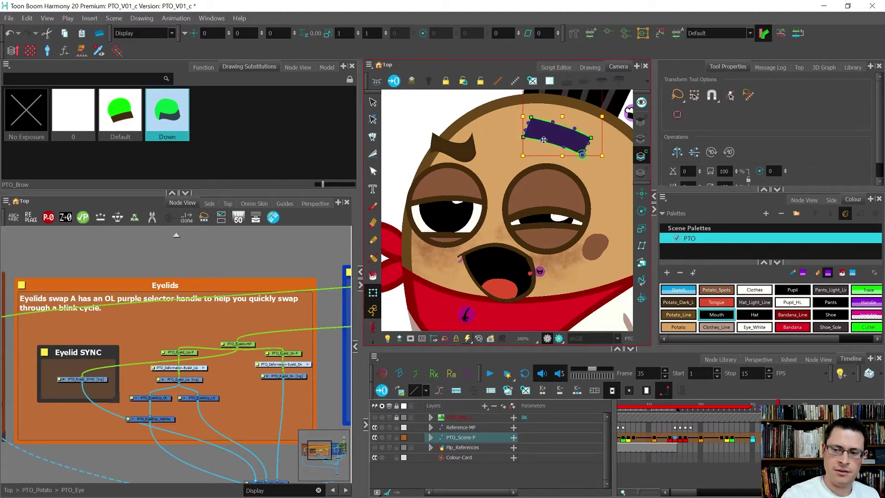
click(557, 126)
drag(571, 139, 568, 131)
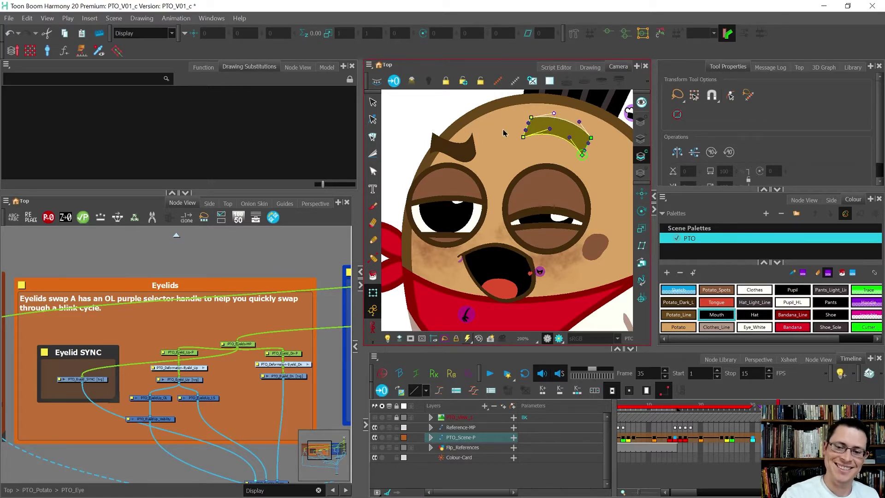
- Bend the inner end of the left-hand brow downward with its deformer and raise that eye's bottom lid to half-close it
click(469, 155)
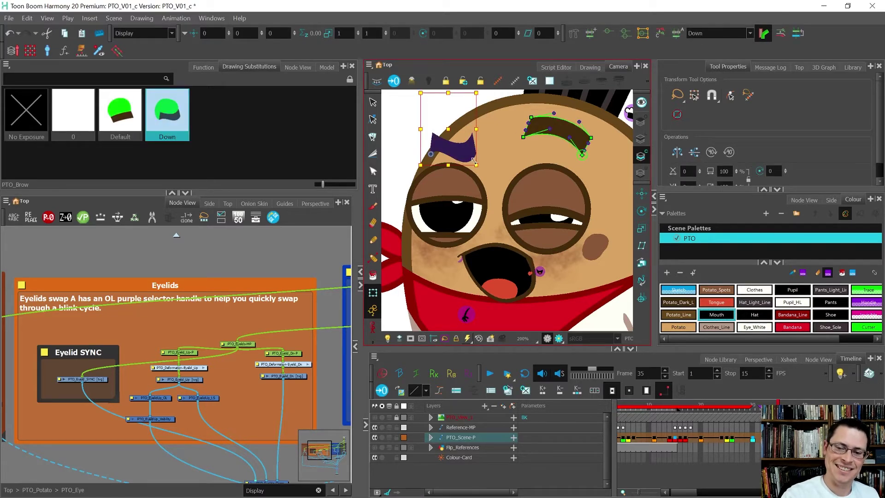
mouse_move(474, 156)
mouse_down()
mouse_move(480, 150)
mouse_move(475, 162)
mouse_up()
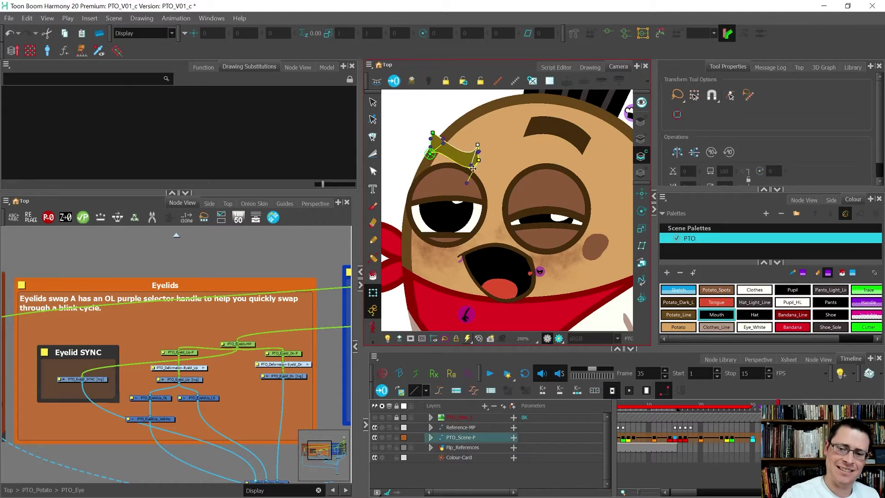
click(452, 237)
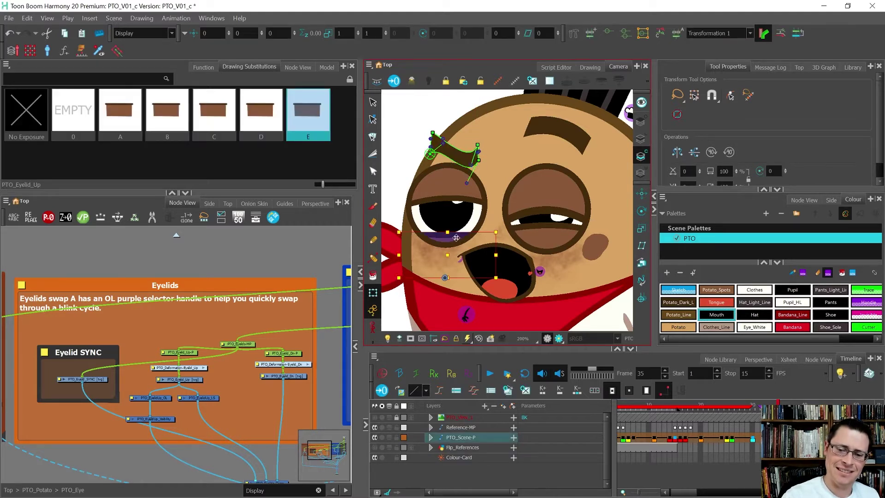
- Nudge the left-hand eye's pupil highlight down and move its pupil up so the upper lid covers its top half
click(458, 206)
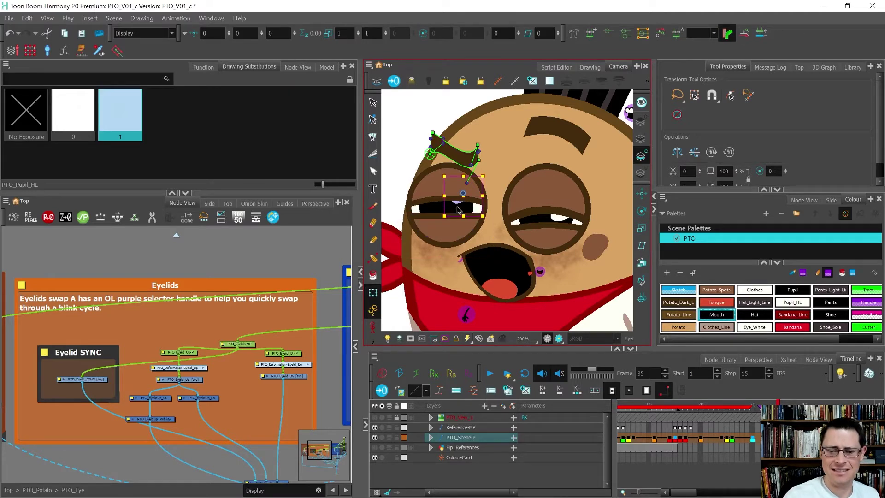
drag(459, 209, 462, 209)
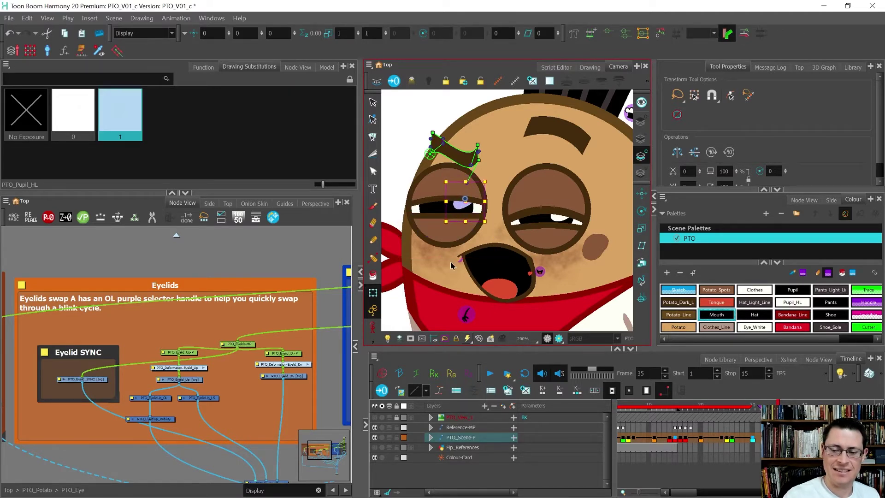
click(421, 266)
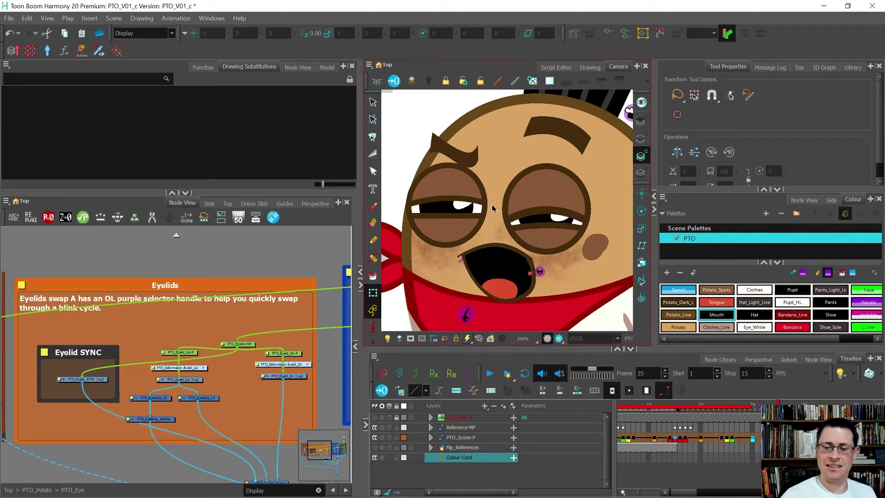
click(536, 216)
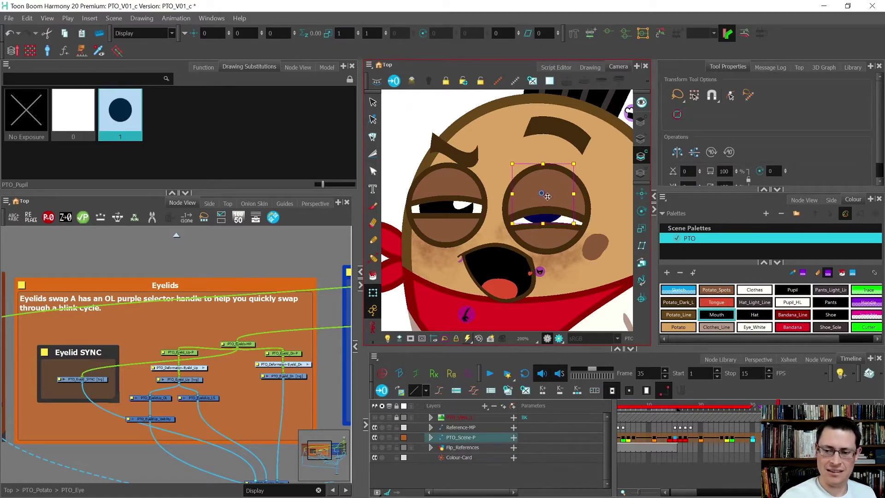
click(458, 216)
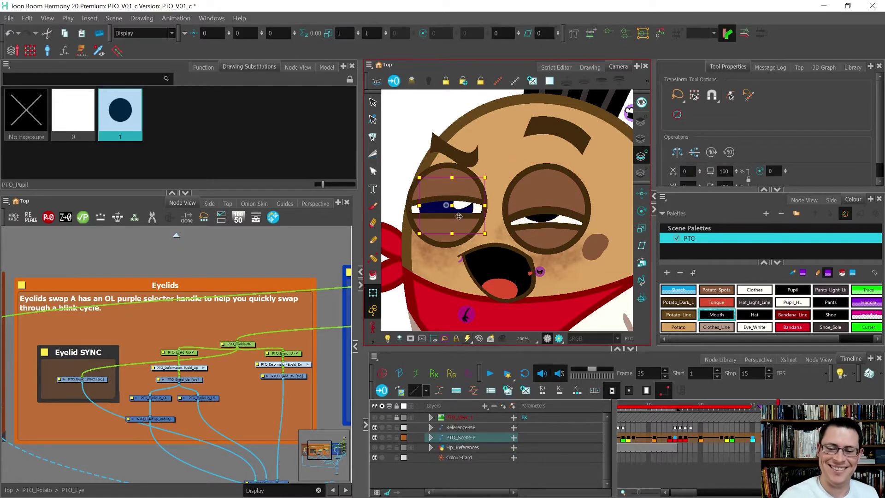
drag(460, 203, 457, 185)
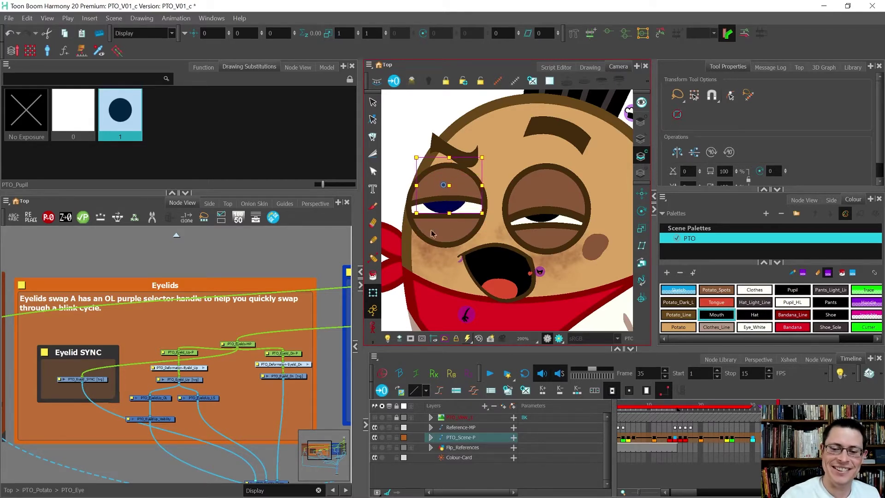
click(415, 140)
- Find the cheek handle beside the mouth corner, open the PTO_Cheek group in the node network and select its PTO_Cheek drawing
scroll(414, 143, down, 4)
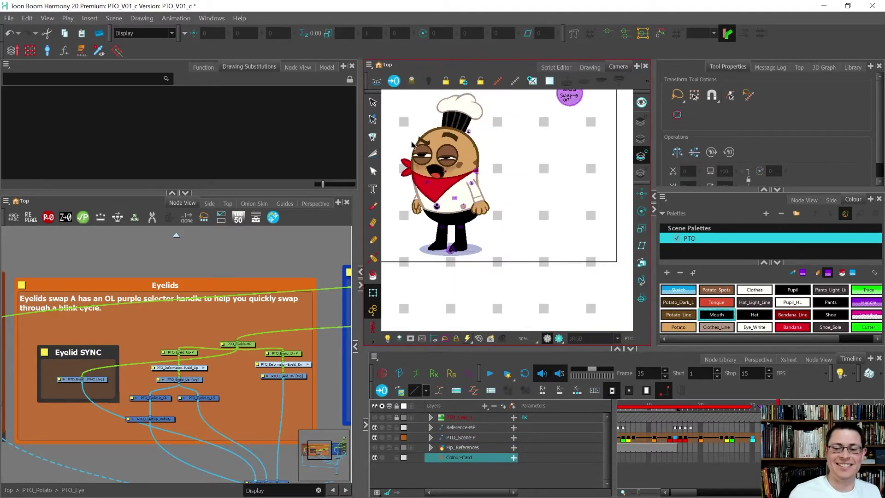
scroll(424, 153, up, 6)
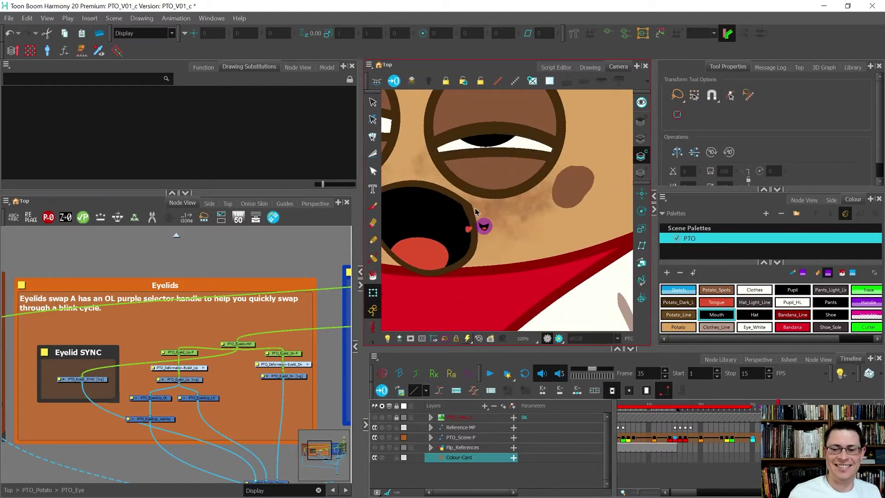
scroll(502, 198, down, 2)
scroll(524, 184, up, 3)
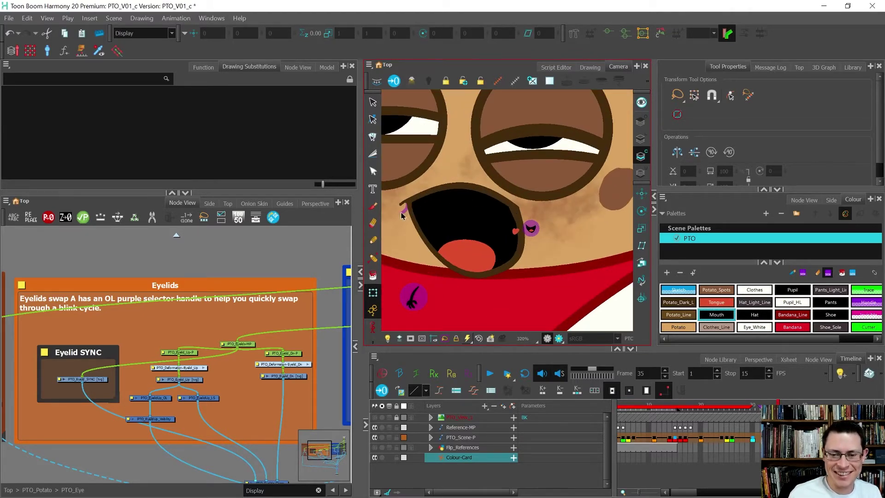
click(404, 210)
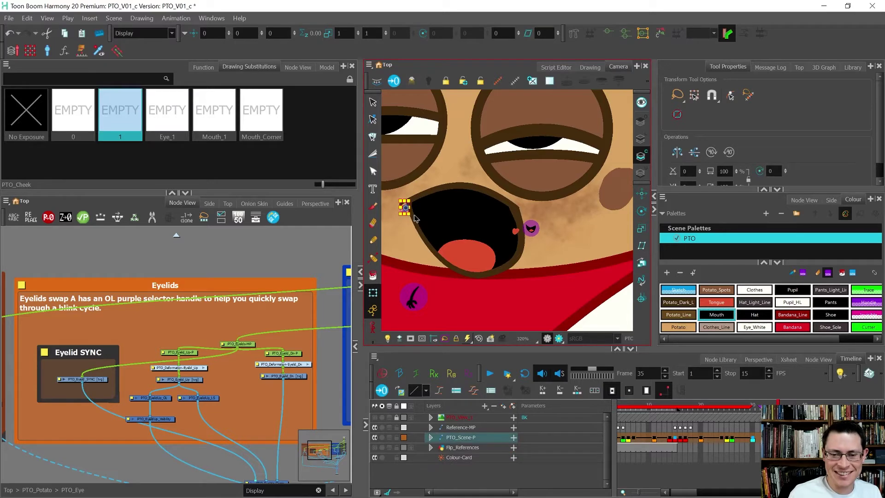
scroll(478, 203, down, 1)
scroll(517, 202, up, 1)
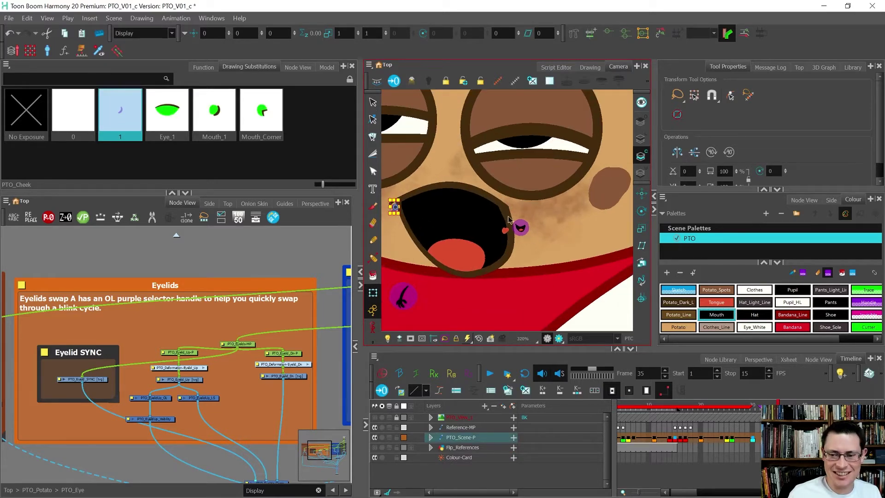
key(ctrl+shift+Return)
scroll(138, 336, down, 3)
scroll(180, 360, up, 2)
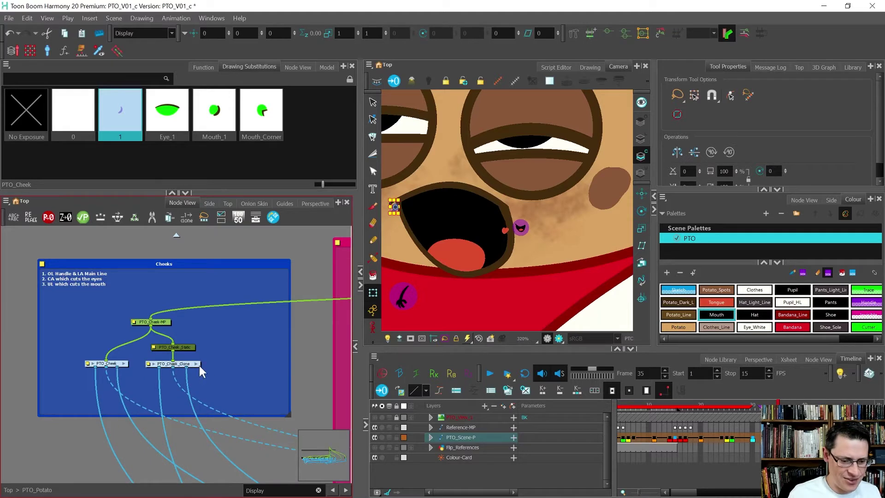
click(125, 364)
click(214, 296)
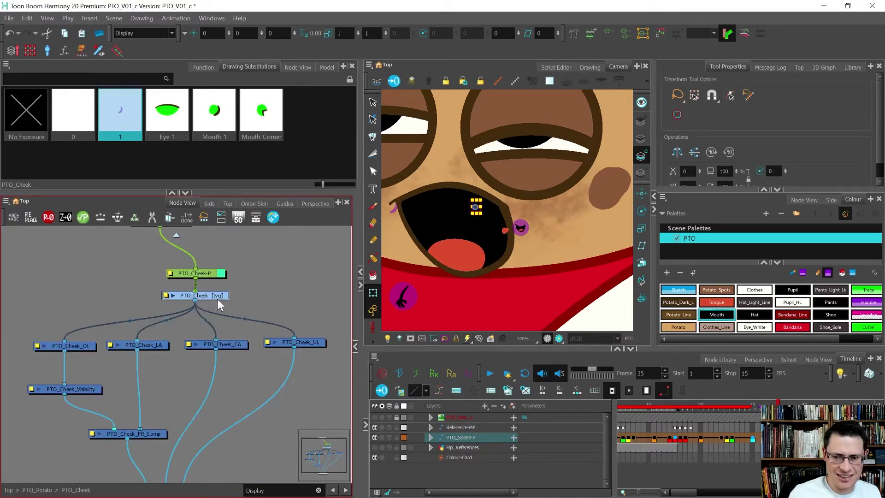
- Cycle through the cheek's drawing substitutions to Mouth_1 and move it over the mouth's right-hand corner as a crease
scroll(464, 219, up, 2)
scroll(464, 219, up, 1)
scroll(442, 228, down, 3)
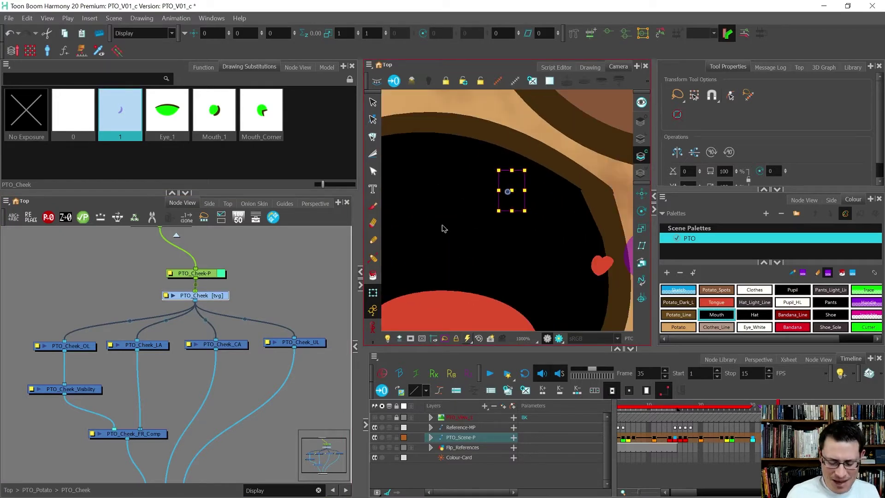
key(=)
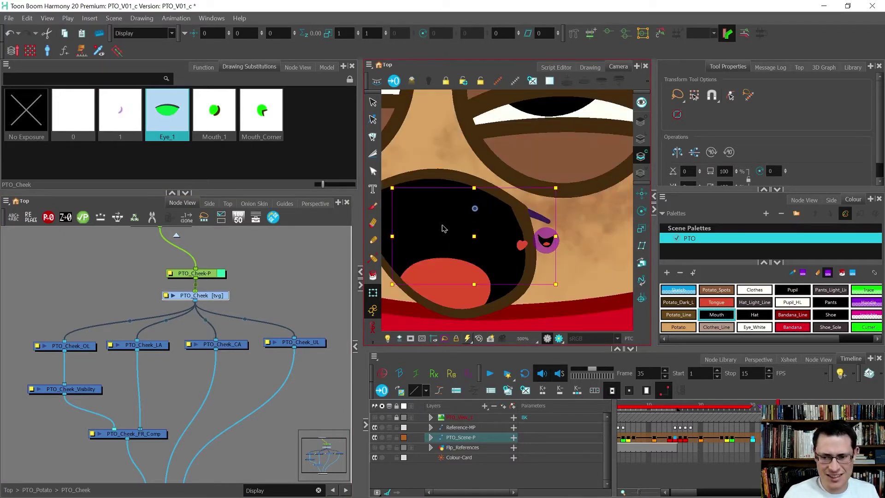
key(minus)
key(minus)
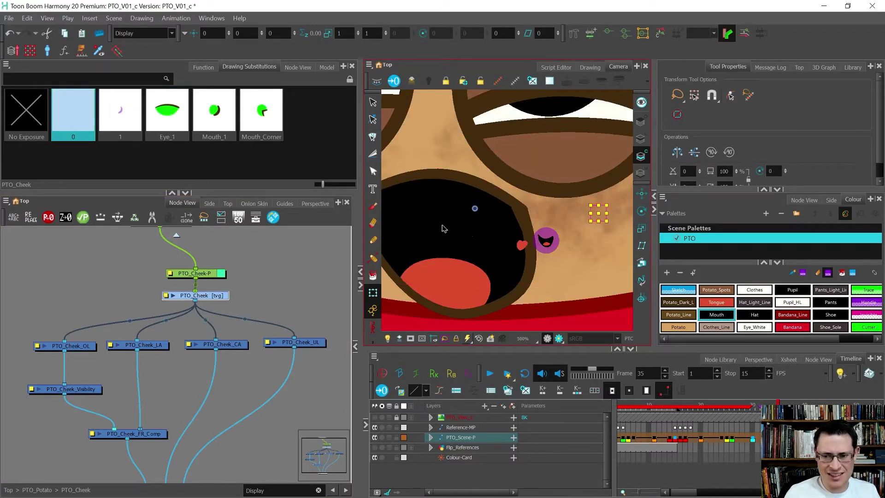
key(minus)
key(equal)
key(equal)
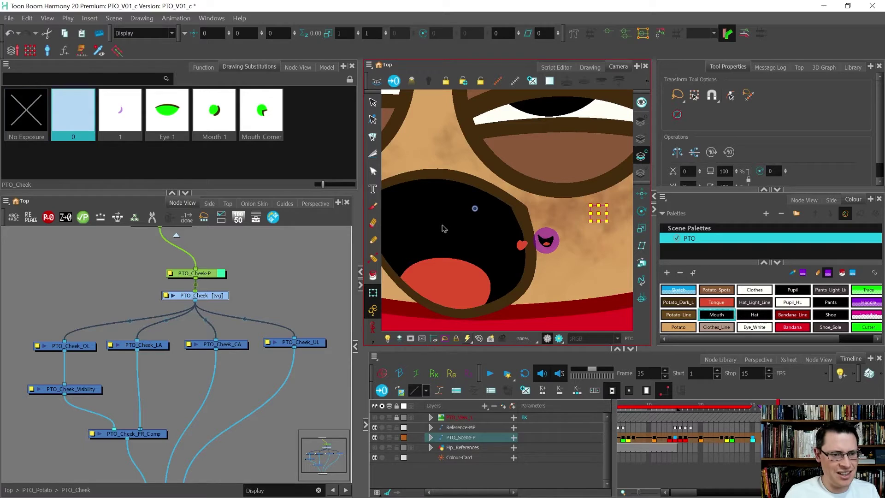
key(equal)
key(equal)
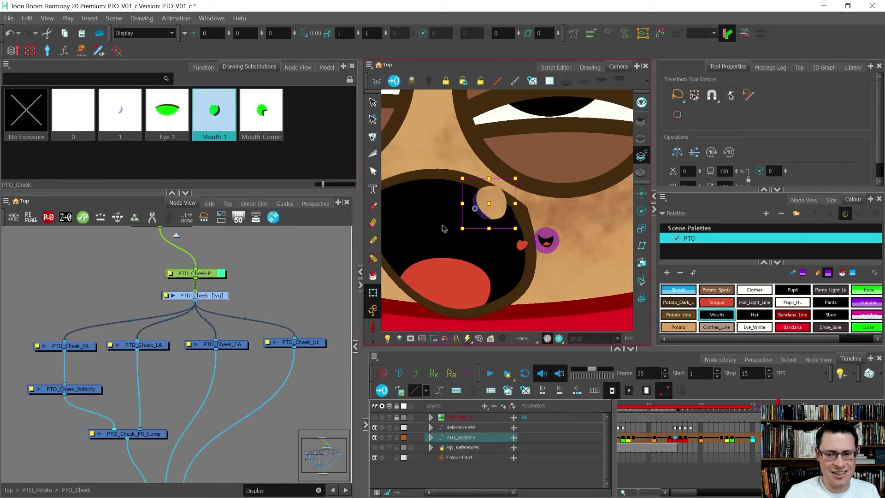
mouse_move(440, 223)
mouse_down()
mouse_move(492, 217)
mouse_move(485, 223)
mouse_up()
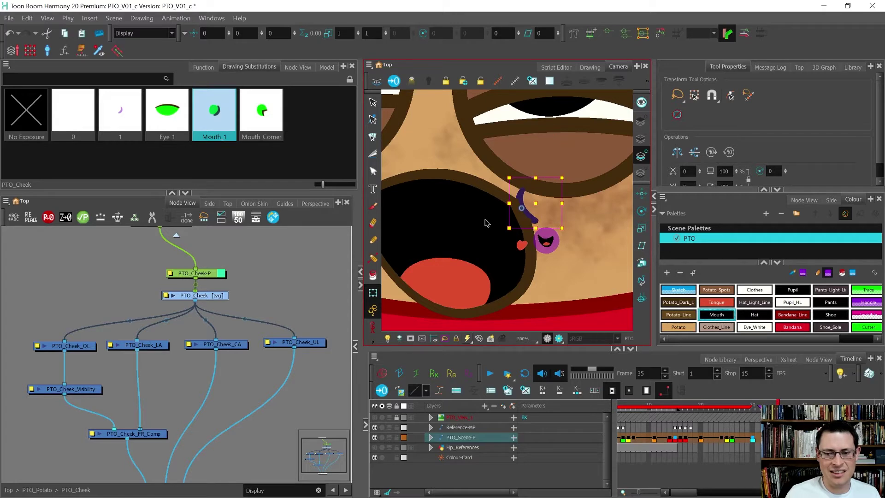
click(234, 168)
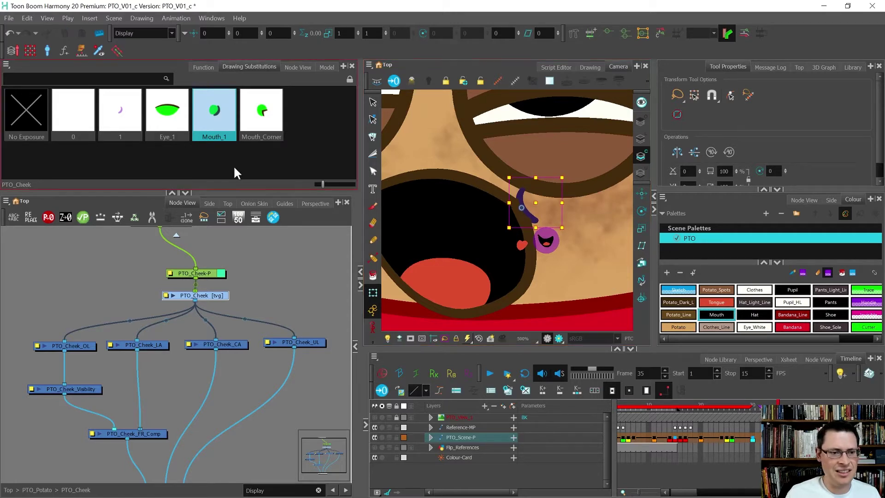
- Swap the cheek to the Eye_1 drawing, then place, rotate and narrow it so it cuts into the right-hand eye's lower lid
click(171, 122)
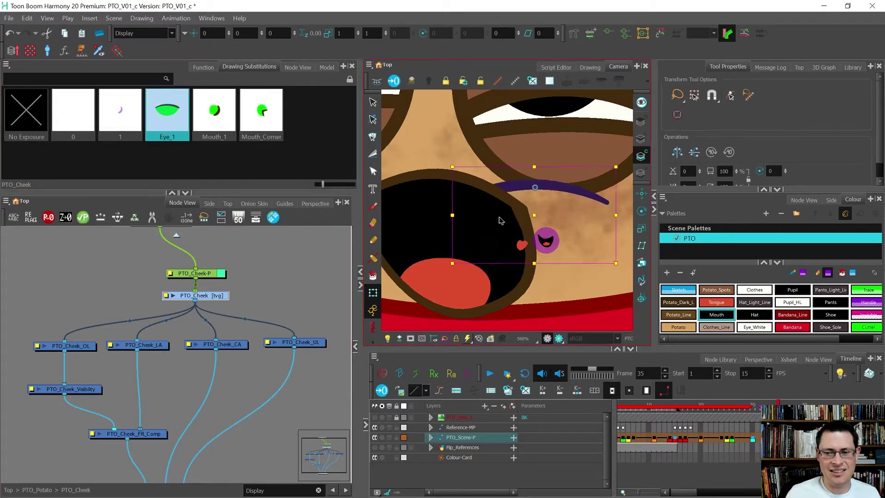
scroll(484, 185, down, 3)
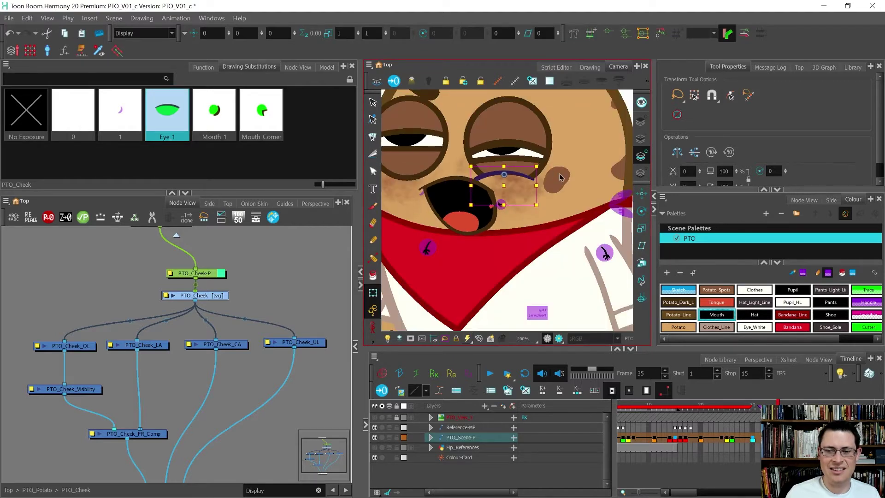
mouse_move(560, 177)
mouse_down()
mouse_move(578, 194)
mouse_move(529, 191)
mouse_move(565, 177)
mouse_up()
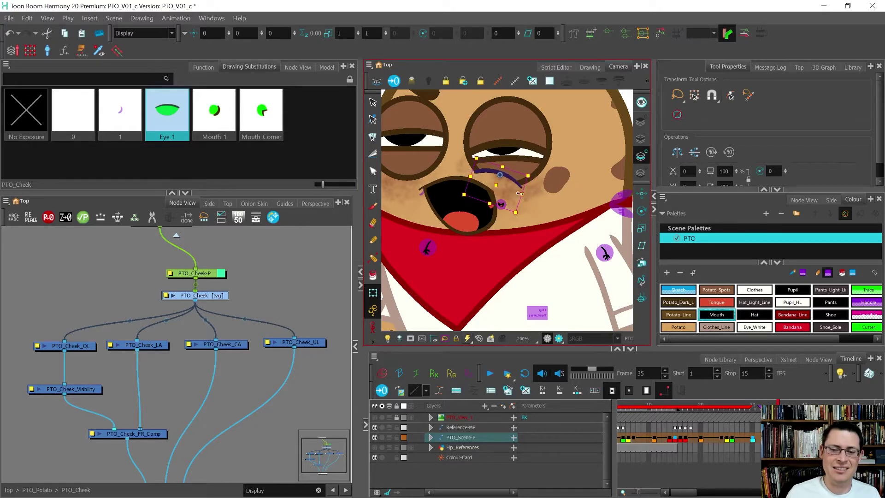
click(312, 300)
- Flip the chef's tongue vertically and nudge it upward inside the open mouth
scroll(615, 169, down, 4)
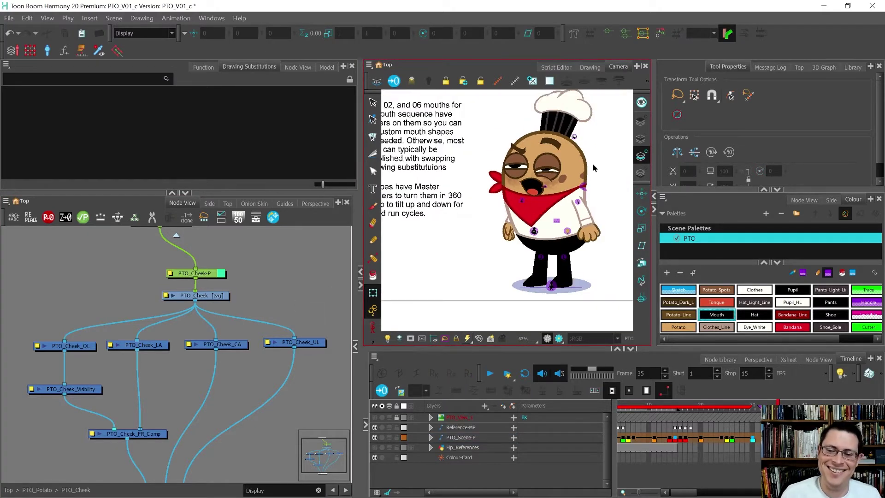
scroll(572, 167, up, 3)
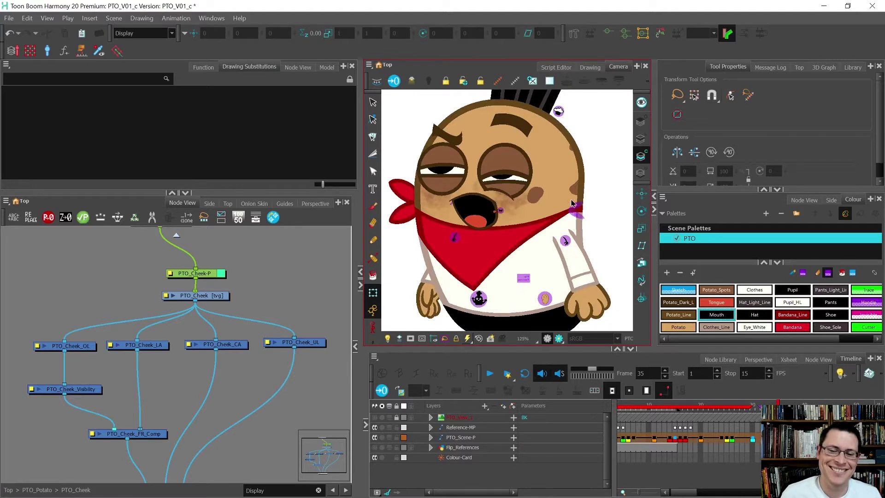
scroll(505, 178, up, 2)
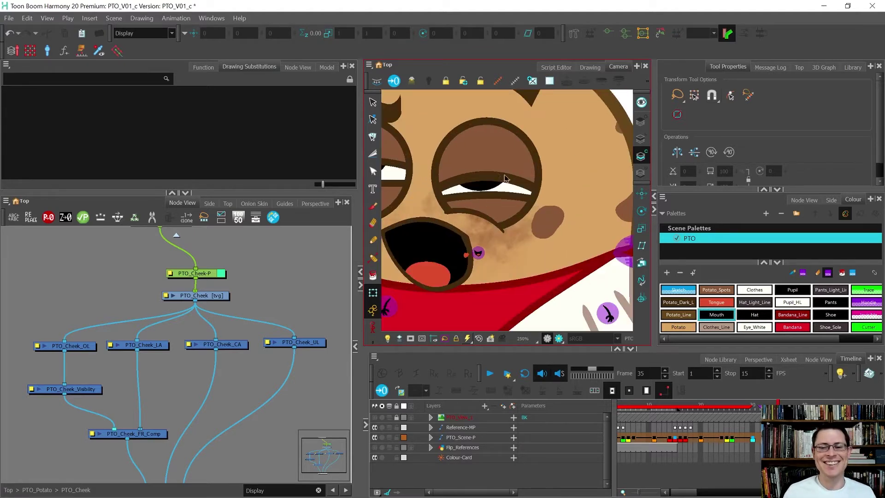
scroll(506, 179, down, 1)
scroll(508, 183, down, 1)
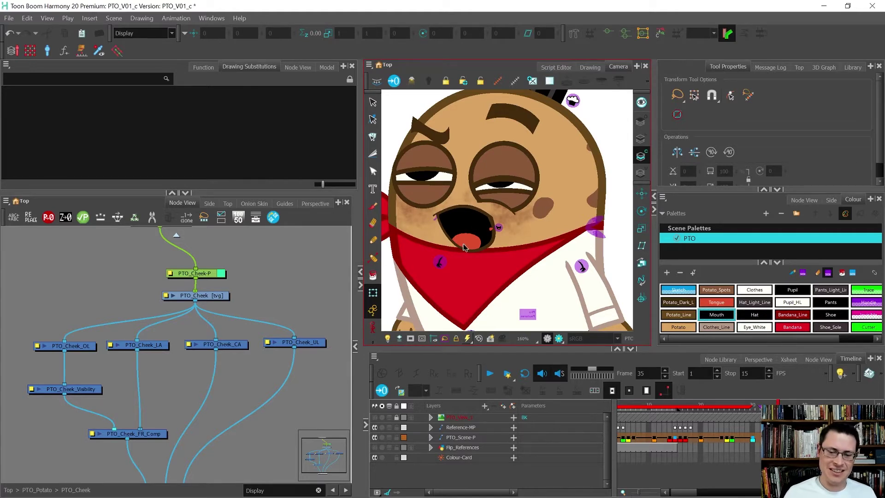
click(464, 245)
drag(482, 221, 477, 192)
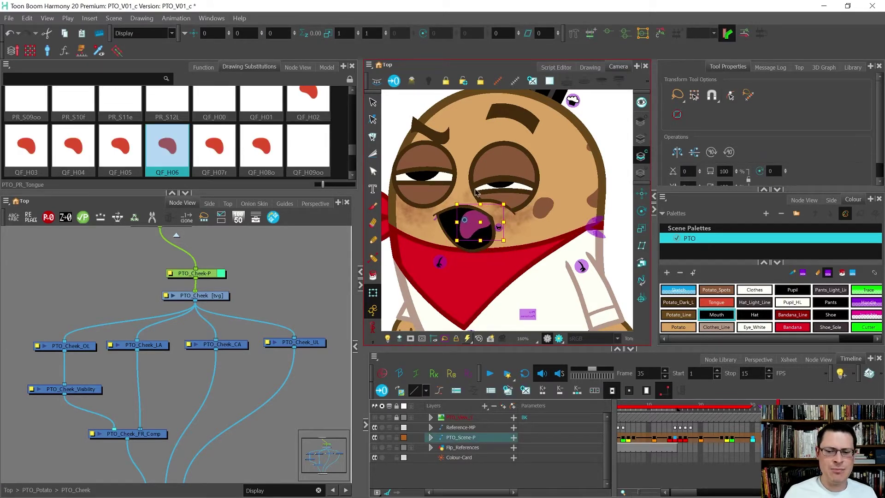
key(ctrl+z)
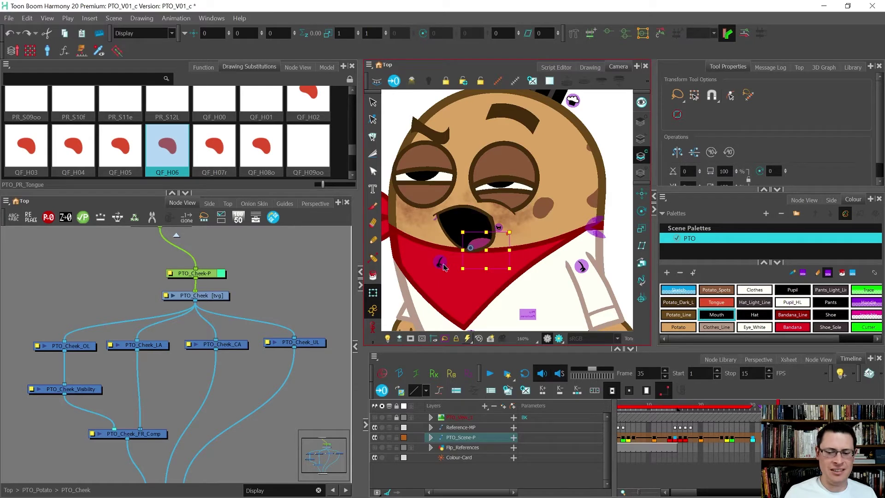
key(5)
drag(431, 241, 431, 236)
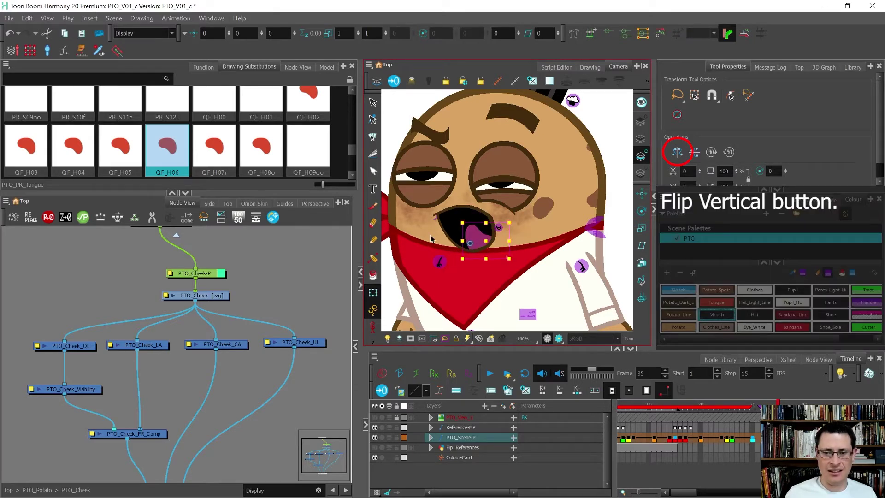
- Show the deformer on the left-hand eye's bottom lid and arch the lid's upper edge upward
click(445, 187)
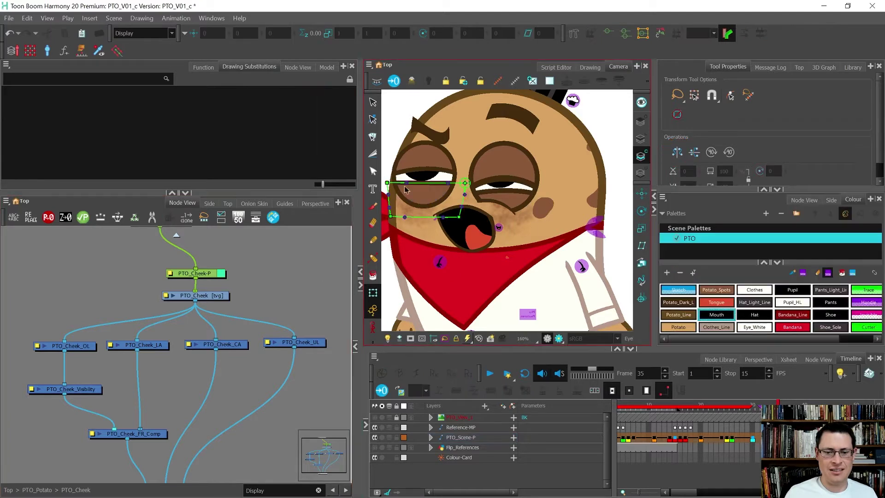
click(407, 183)
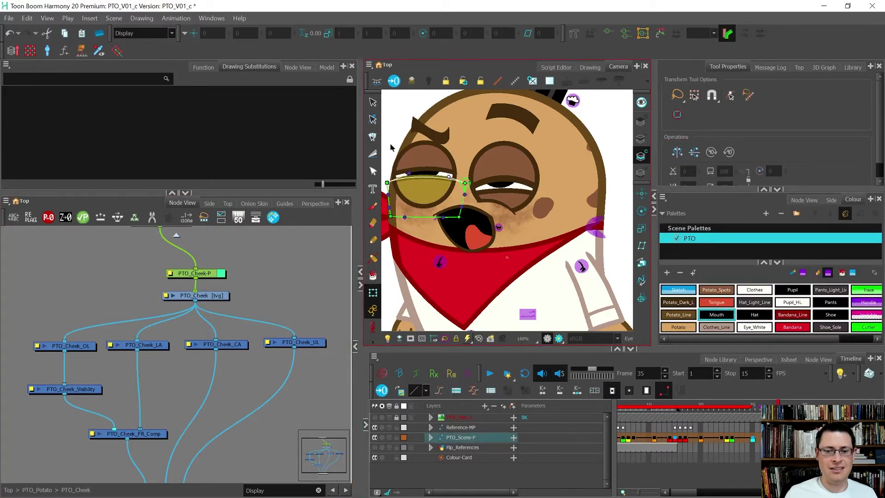
- Rotate the left-hand brow so its inner end lifts and the scowl becomes a worried tilt
click(341, 231)
click(445, 138)
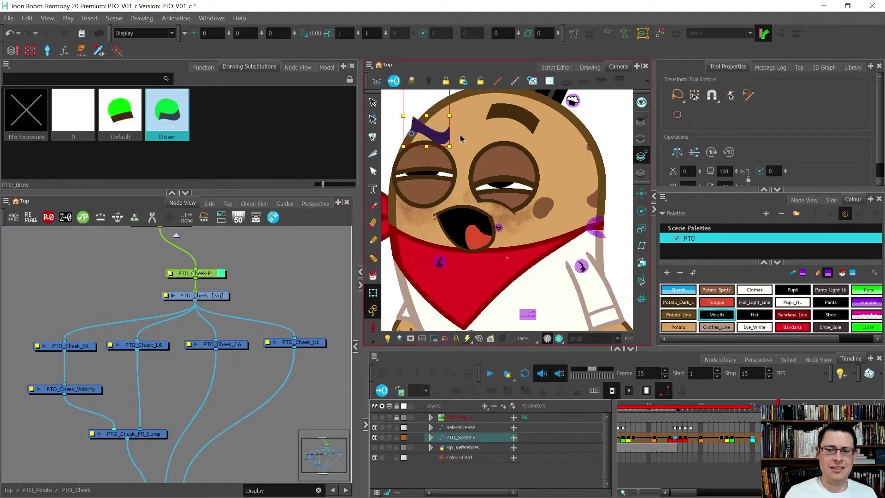
drag(452, 137, 477, 135)
- Show the mouth's deformer and reshape its right-hand side and bottom point into a lopsided open mouth
click(485, 222)
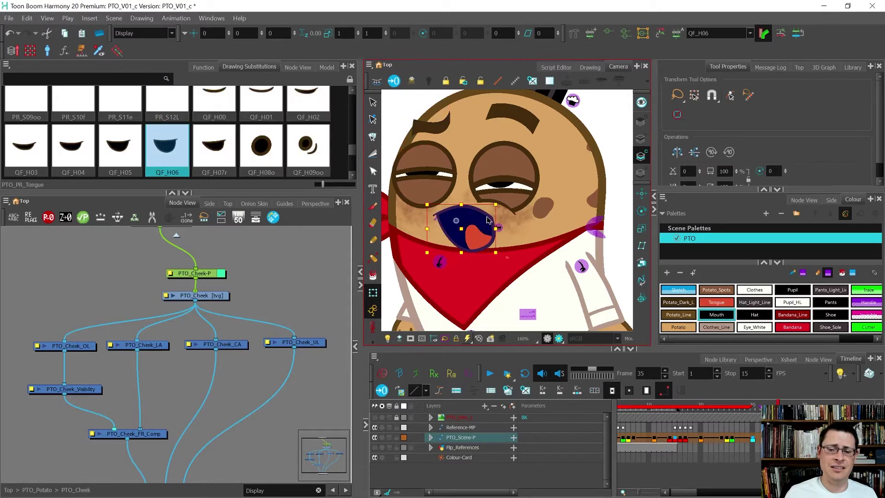
click(472, 199)
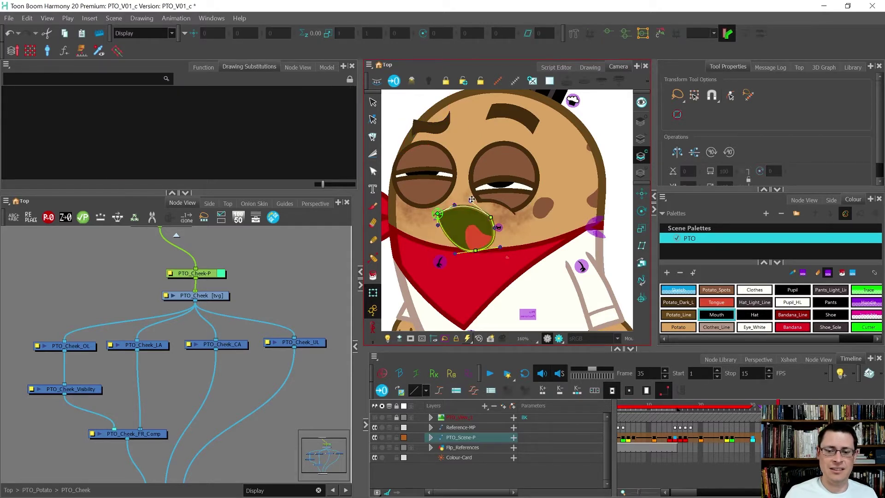
click(500, 247)
click(306, 292)
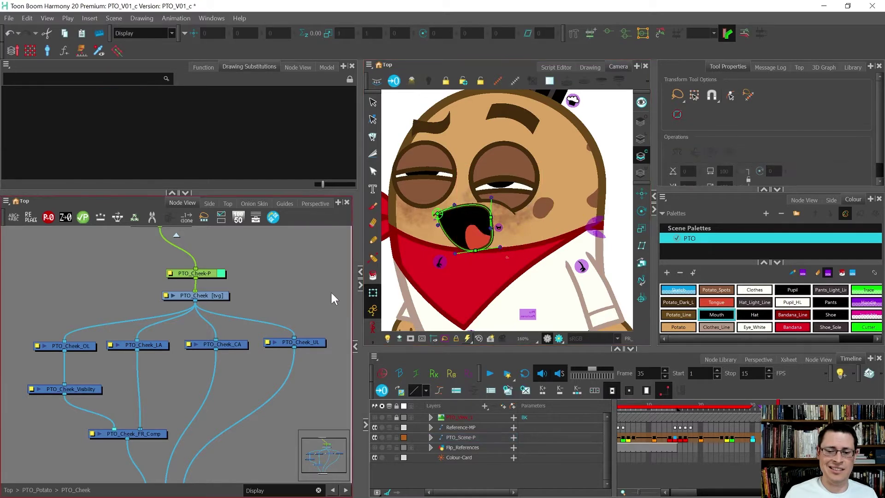
mouse_move(477, 251)
mouse_down()
mouse_move(507, 253)
mouse_move(485, 248)
mouse_up()
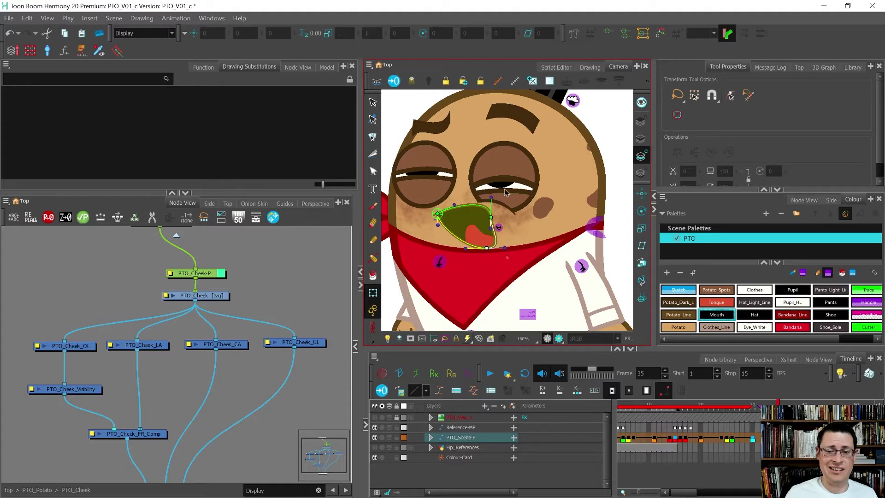
drag(489, 200, 496, 205)
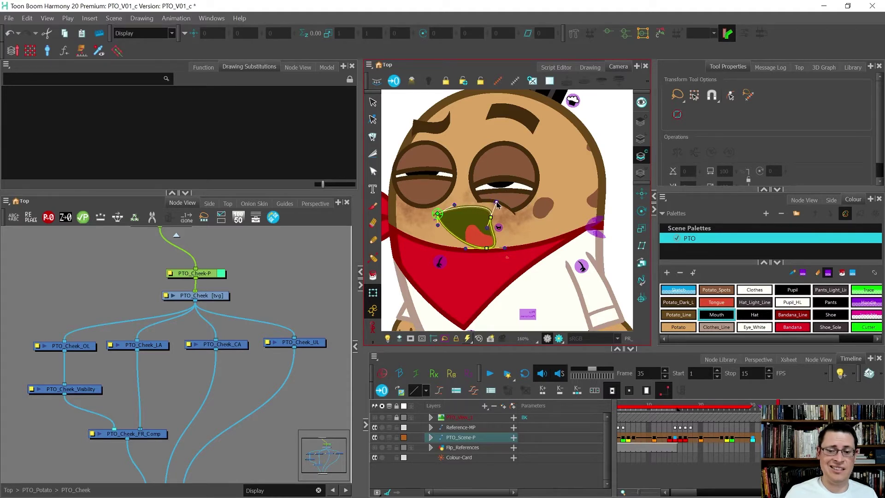
key(Escape)
scroll(439, 240, down, 4)
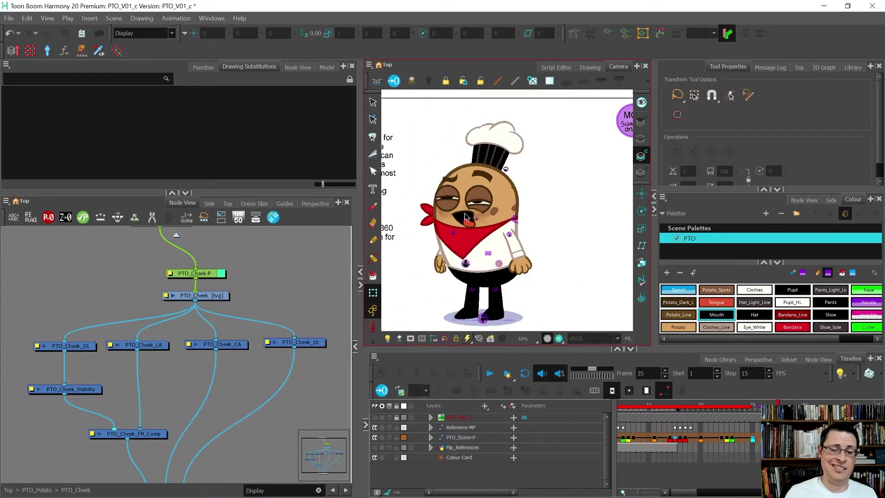
- Flip the tongue vertically and seat it in the mouth's lower right-hand corner
scroll(458, 234, up, 7)
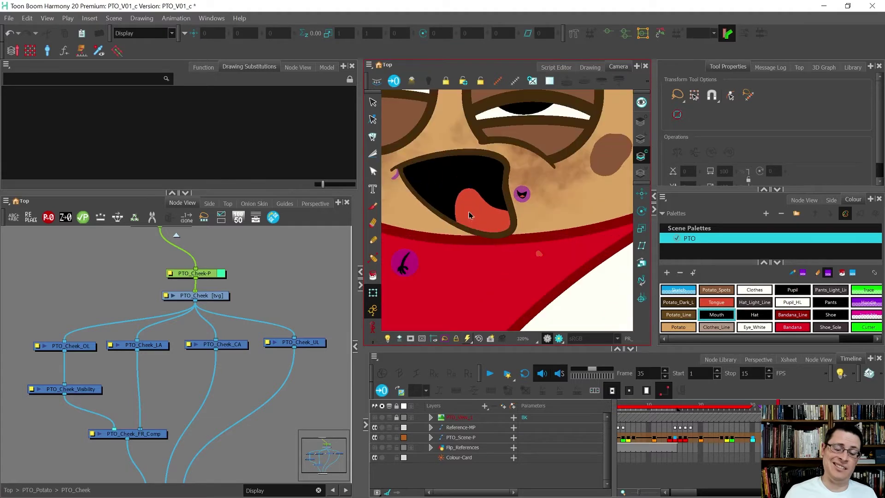
click(480, 221)
drag(480, 221, 478, 219)
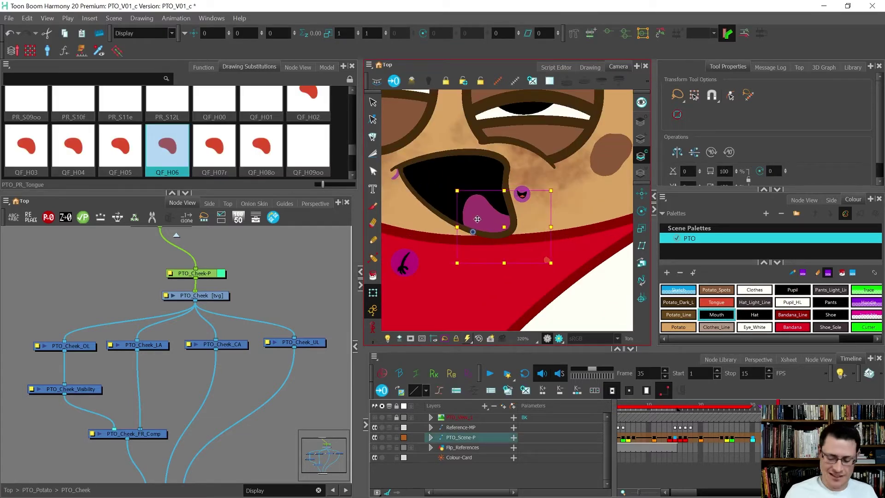
key(Down)
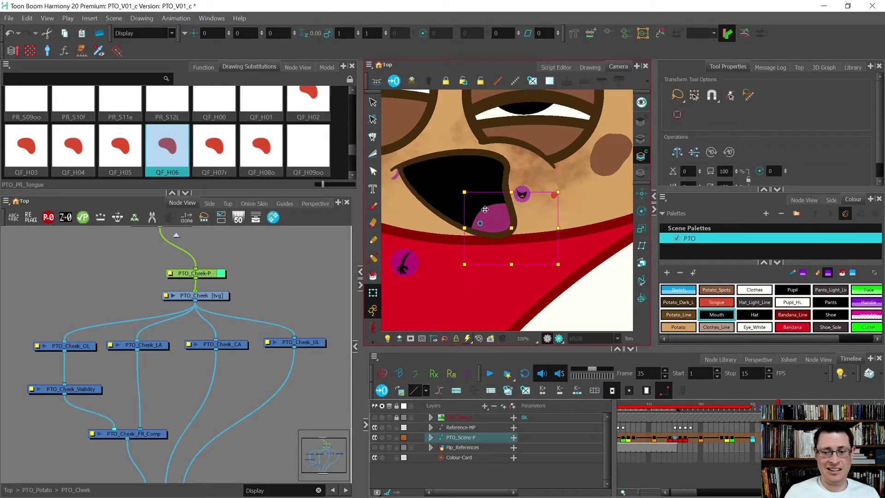
scroll(478, 219, down, 6)
click(306, 279)
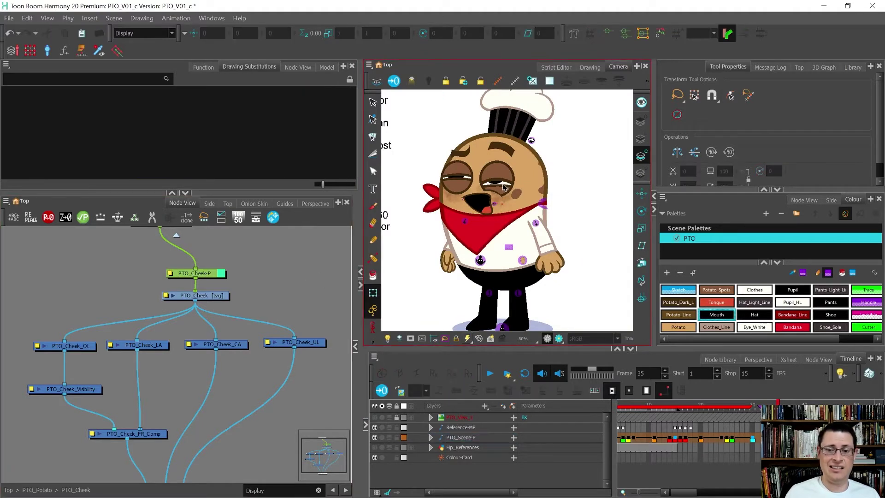
- Swap the right-hand brow to the Down drawing and skew it so its inner end rises
scroll(502, 185, up, 1)
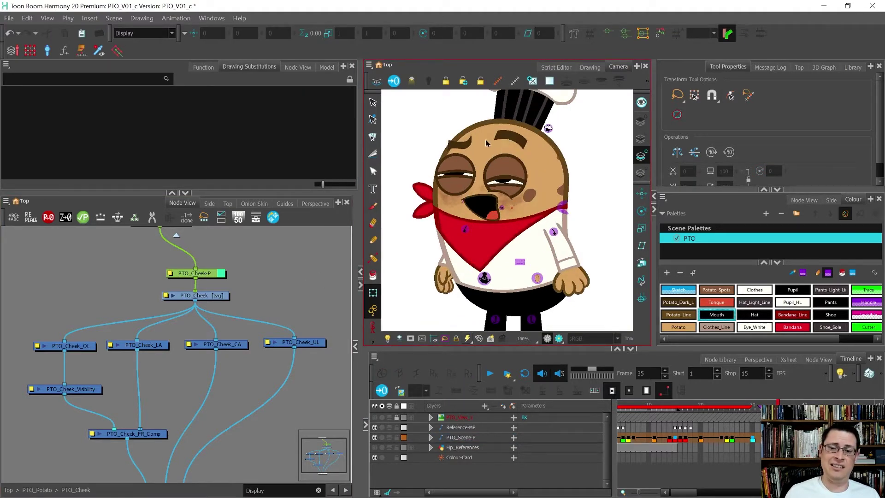
scroll(486, 143, up, 1)
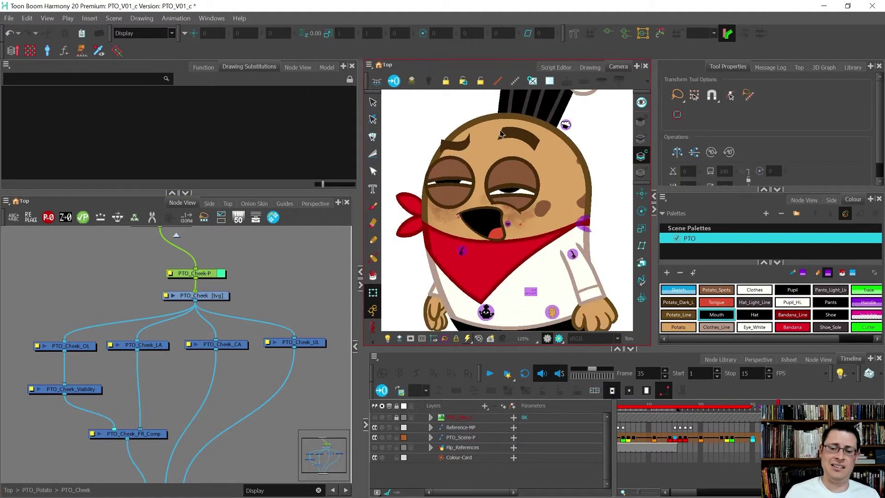
click(501, 133)
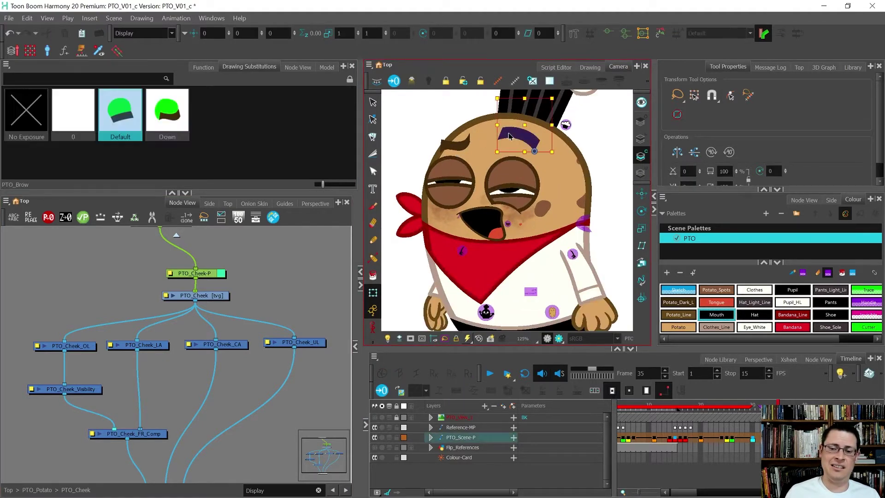
click(183, 131)
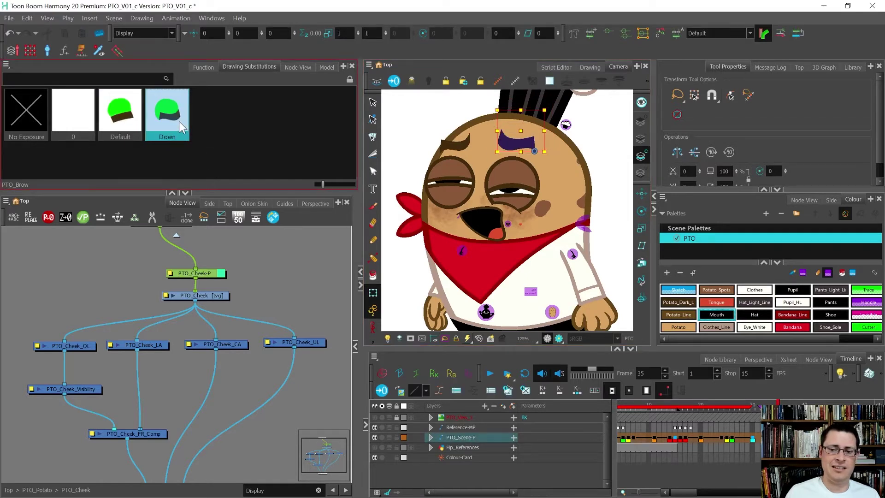
drag(498, 140, 498, 129)
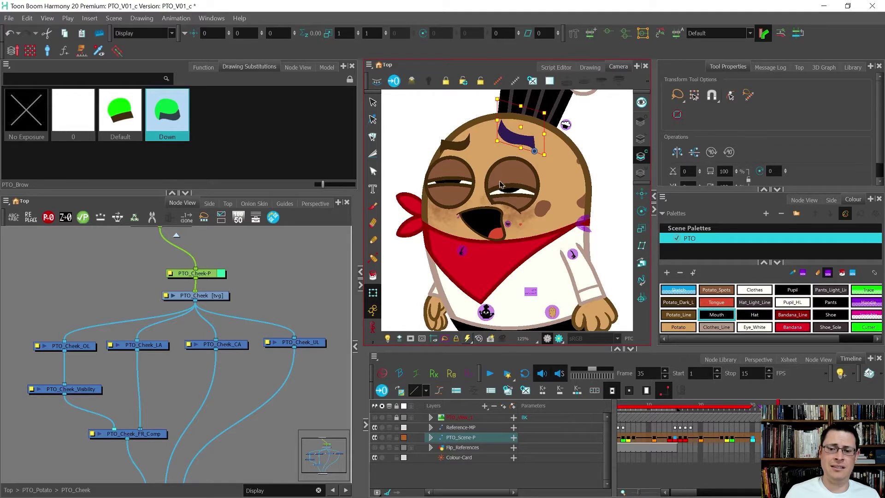
- Adjust the right-hand eye and raise both pupils so they tuck under the upper lids
click(501, 183)
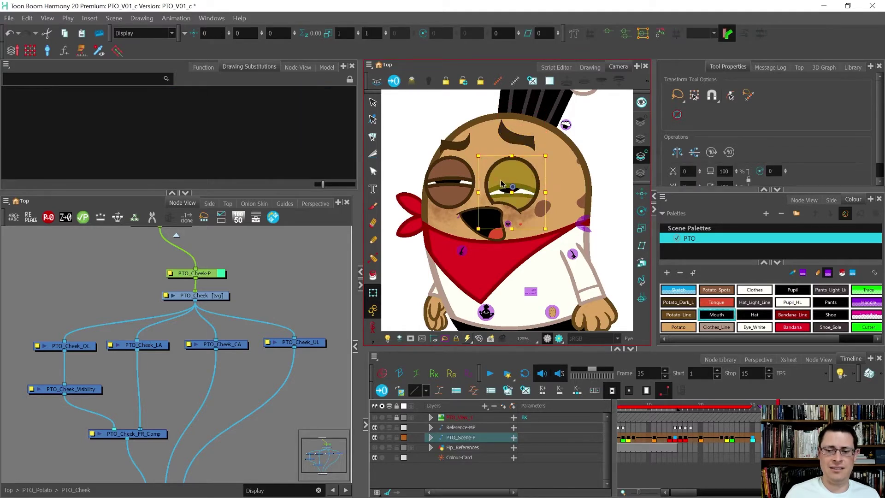
drag(501, 175, 501, 178)
scroll(454, 186, up, 3)
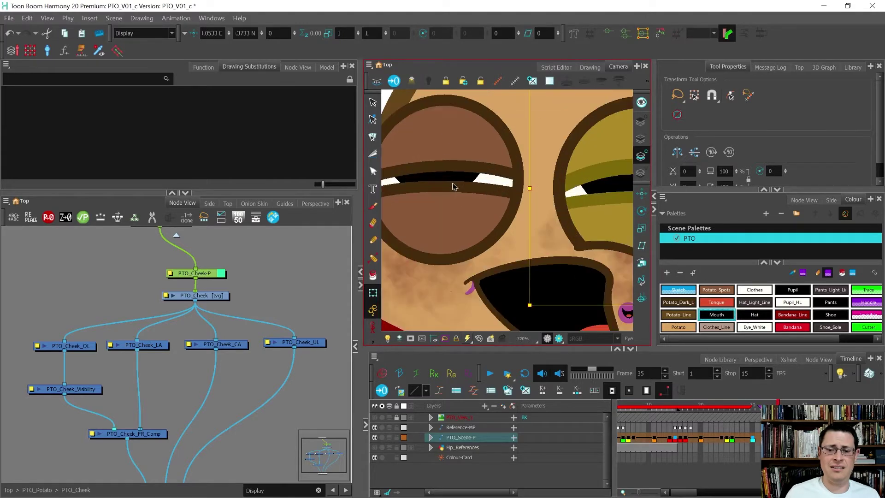
scroll(451, 181, down, 5)
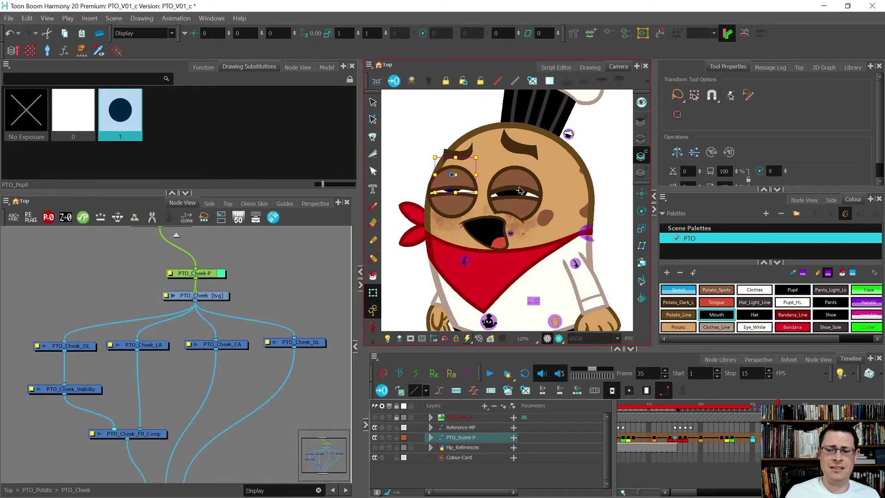
scroll(520, 191, up, 3)
drag(512, 193, 511, 182)
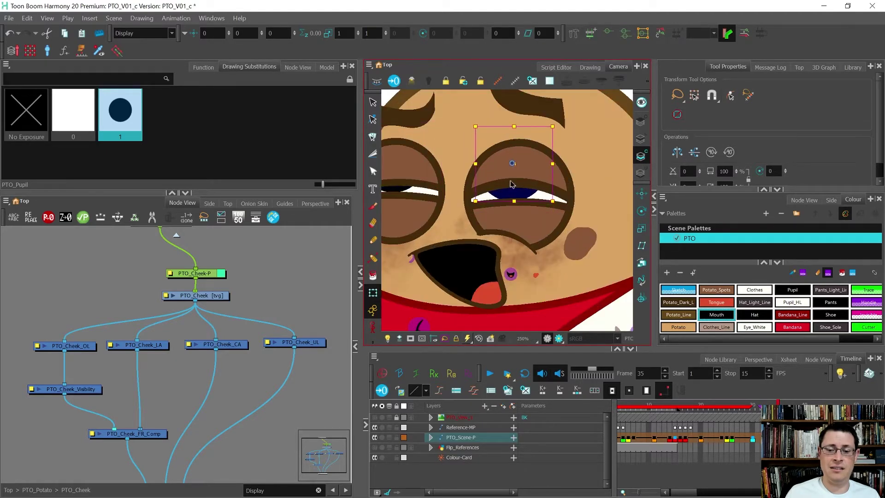
scroll(511, 184, down, 5)
click(285, 267)
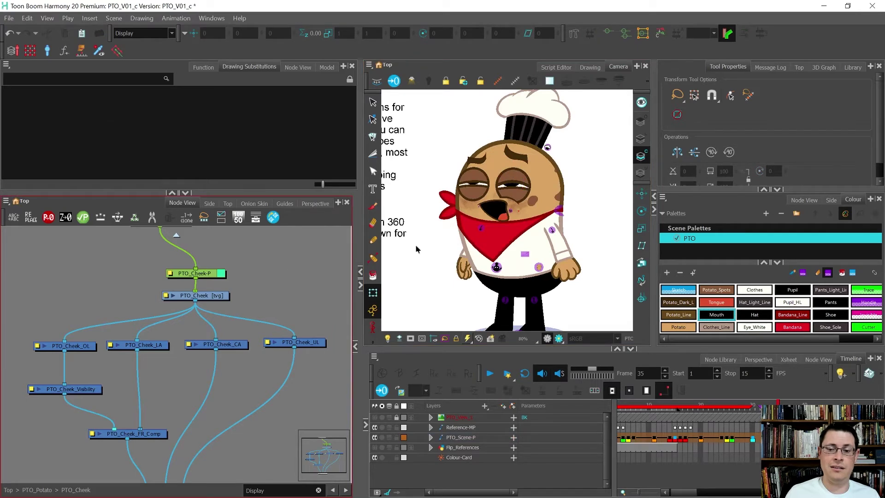
- Pull the right-hand point of the mouth's deformer outward and upward to widen the open mouth
scroll(505, 210, up, 5)
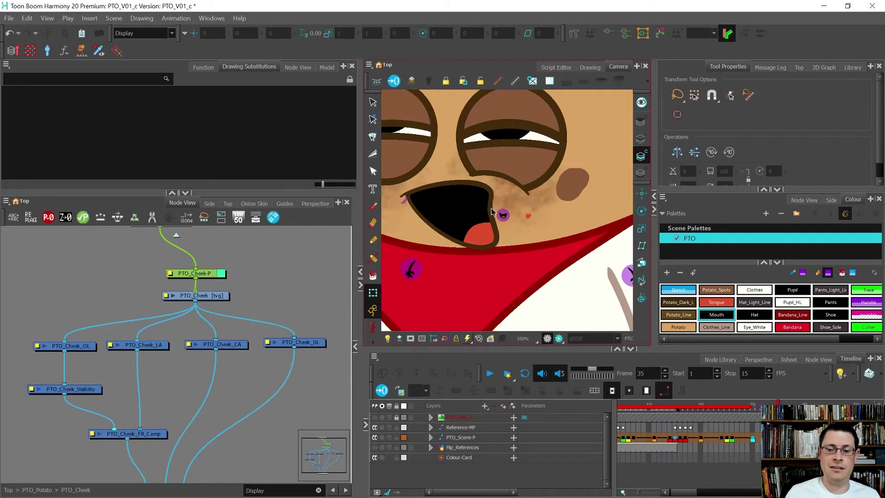
click(492, 212)
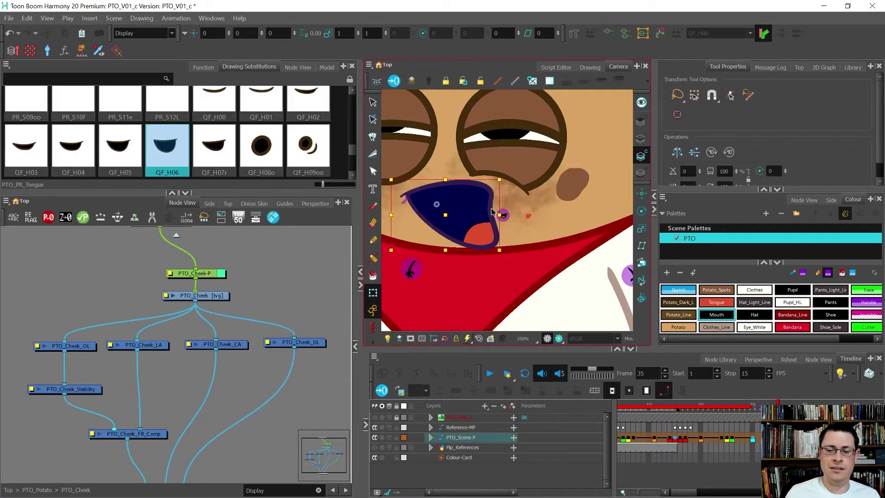
mouse_move(497, 216)
mouse_down()
mouse_move(505, 218)
mouse_move(497, 201)
mouse_move(509, 205)
mouse_up()
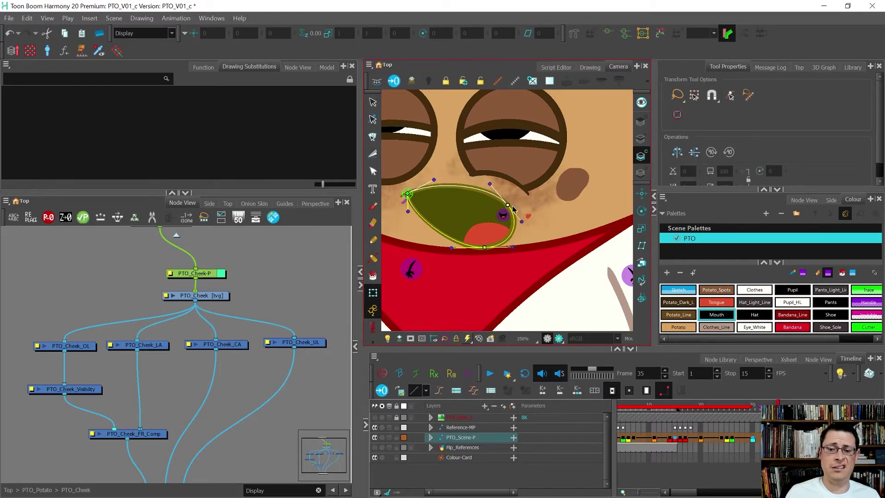
scroll(513, 208, down, 4)
click(265, 298)
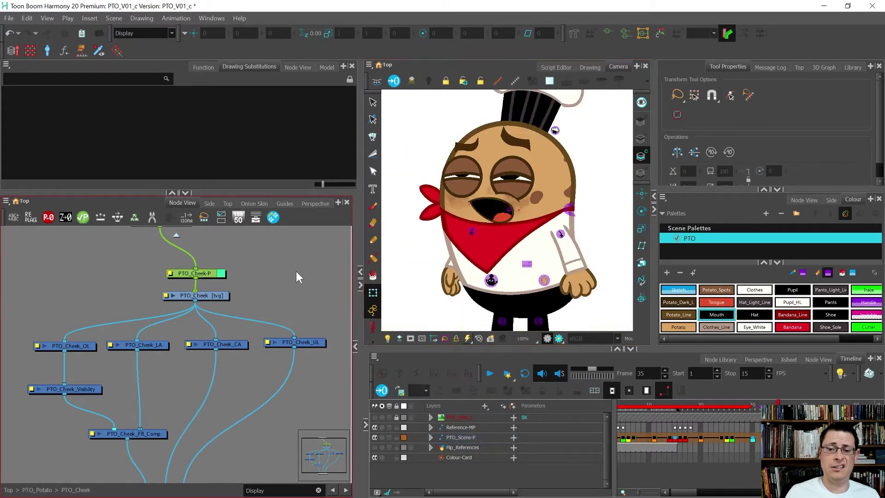
- Swing both arms outward from the body, rotating the right-hand arm to about -29° and the left-hand arm to about -25°
scroll(532, 228, down, 1)
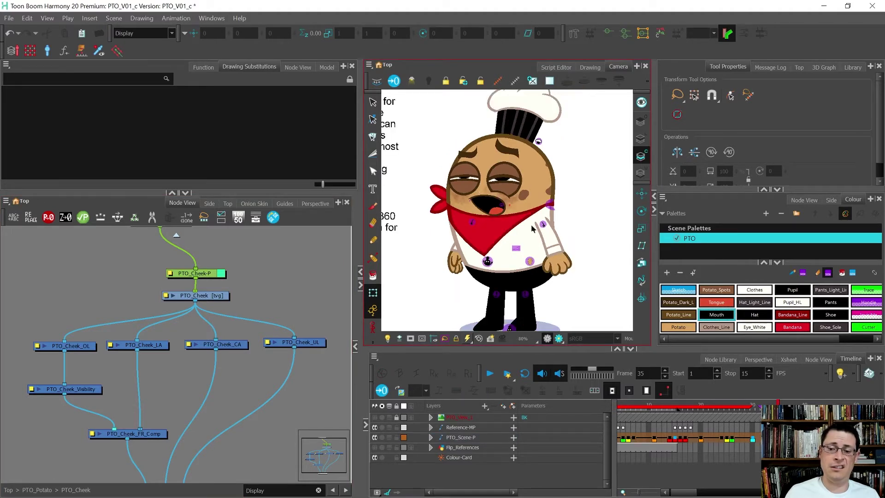
click(543, 228)
drag(558, 276, 542, 275)
click(447, 261)
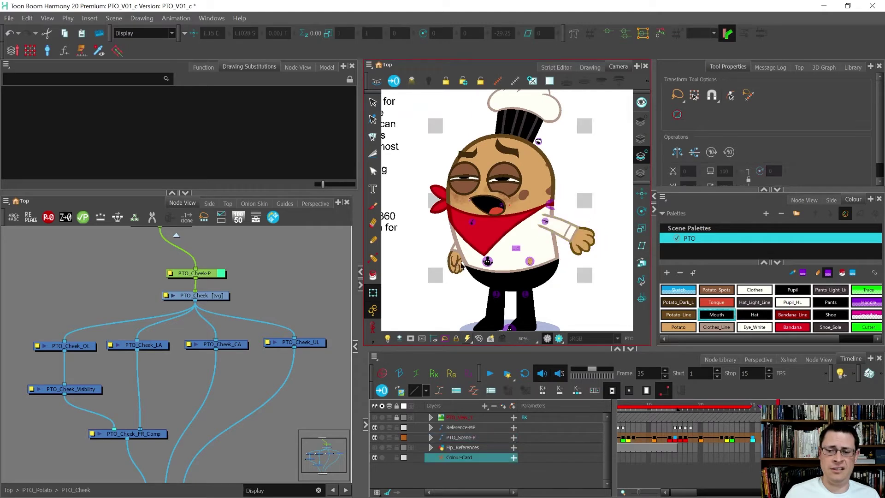
drag(562, 248, 513, 286)
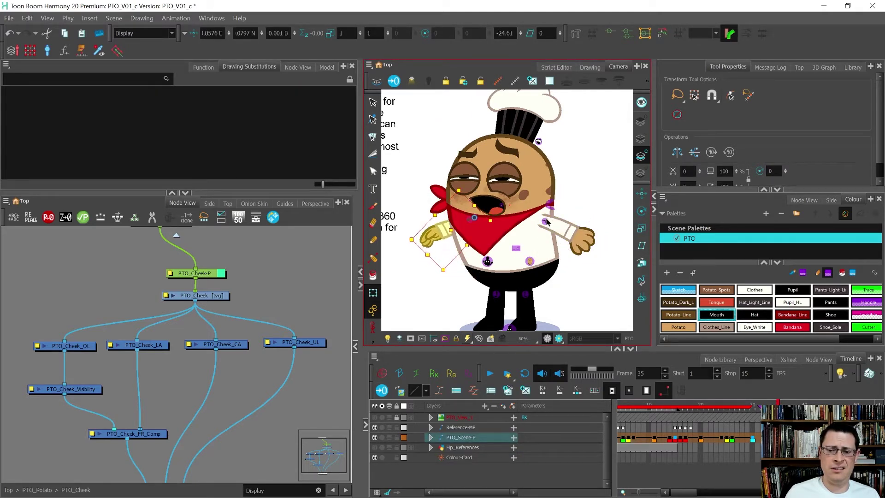
- Select the whole body above the legs and lean it toward the right-hand side
click(526, 262)
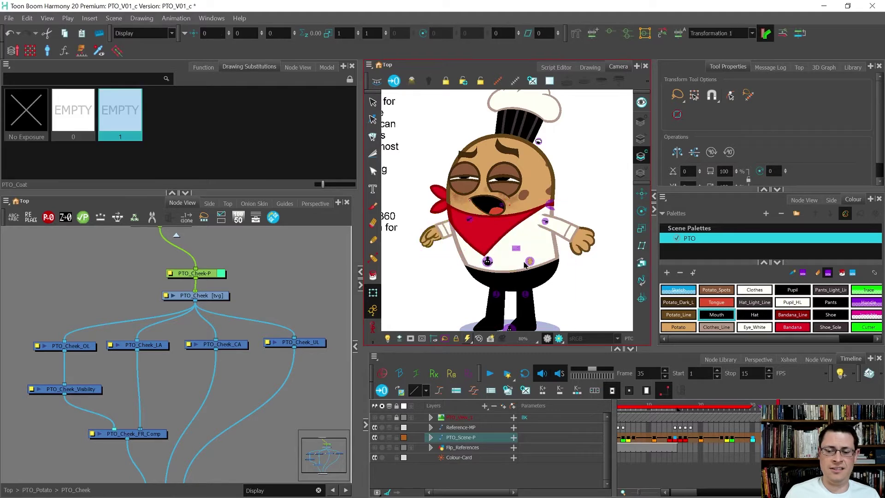
click(529, 254)
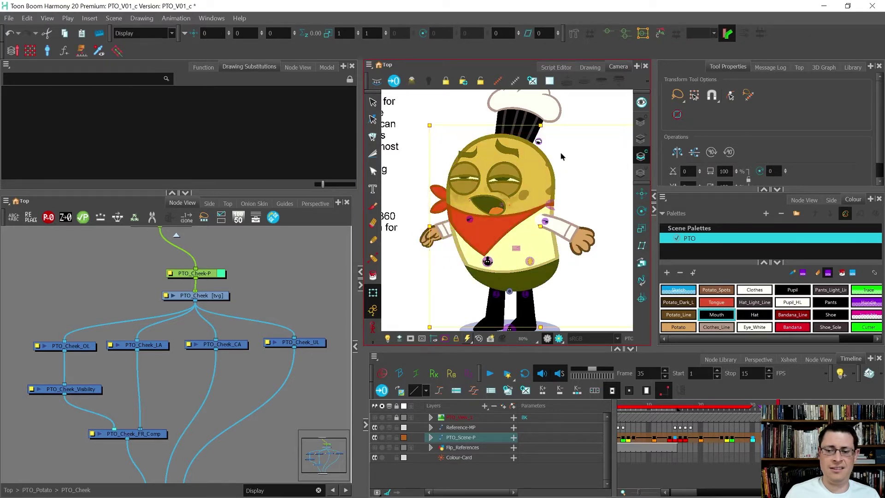
drag(571, 140, 604, 164)
key(ctrl+z)
scroll(513, 254, down, 3)
- Skew the right-hand leg outward by about 23° and stretch it to about 1.09 in height to widen the stance
scroll(514, 253, up, 5)
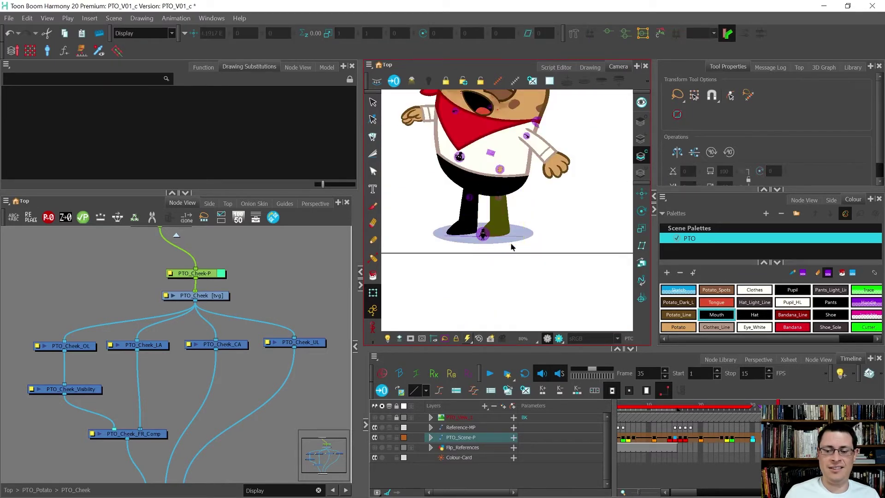
click(511, 246)
drag(534, 240, 534, 239)
scroll(535, 239, down, 2)
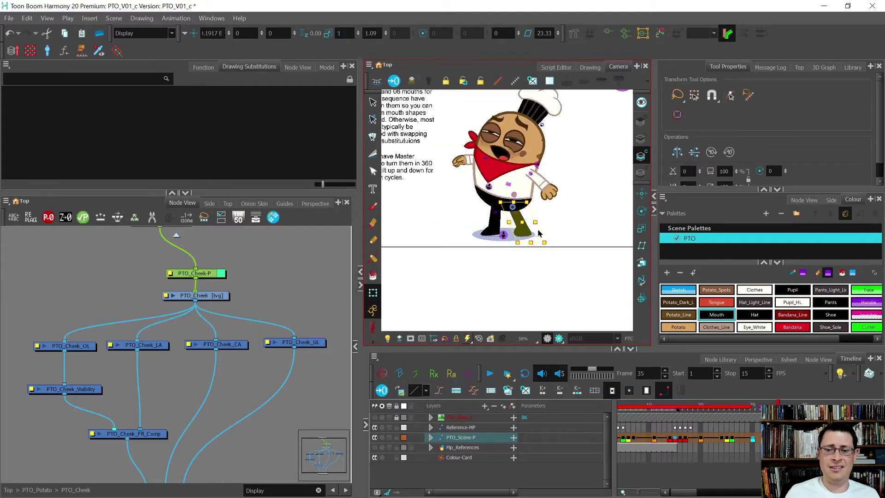
- Move the left-hand arm outward, tuck it behind the body and raise it to a rotation of about -48°
scroll(538, 180, up, 3)
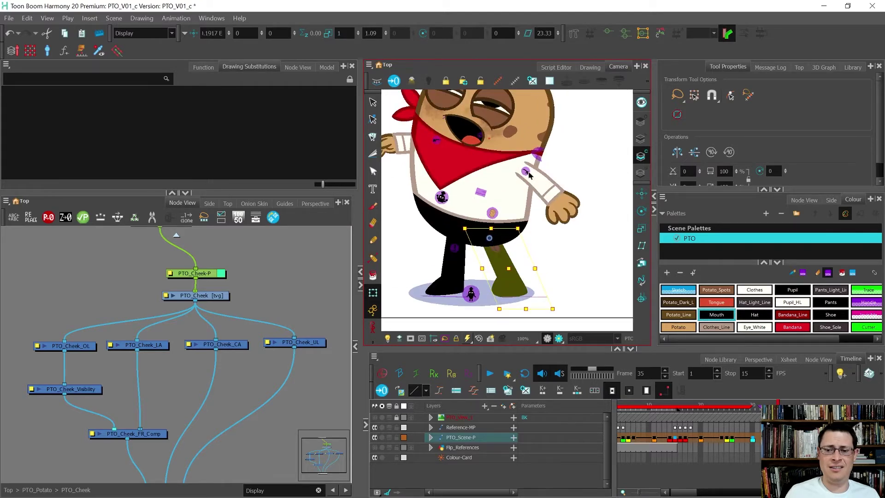
click(529, 174)
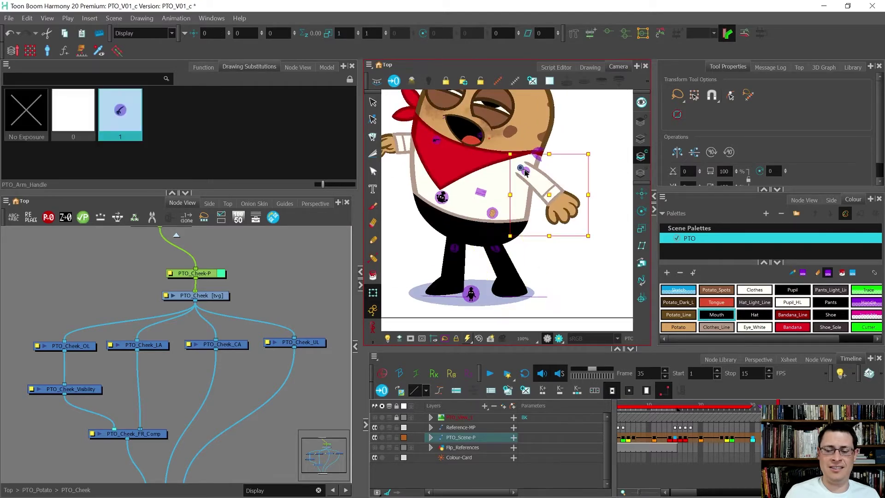
scroll(529, 174, down, 4)
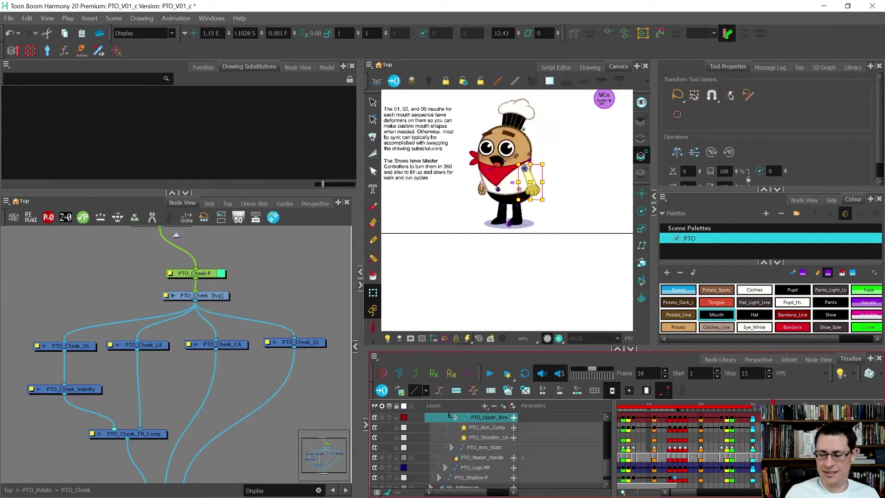
scroll(479, 162, up, 4)
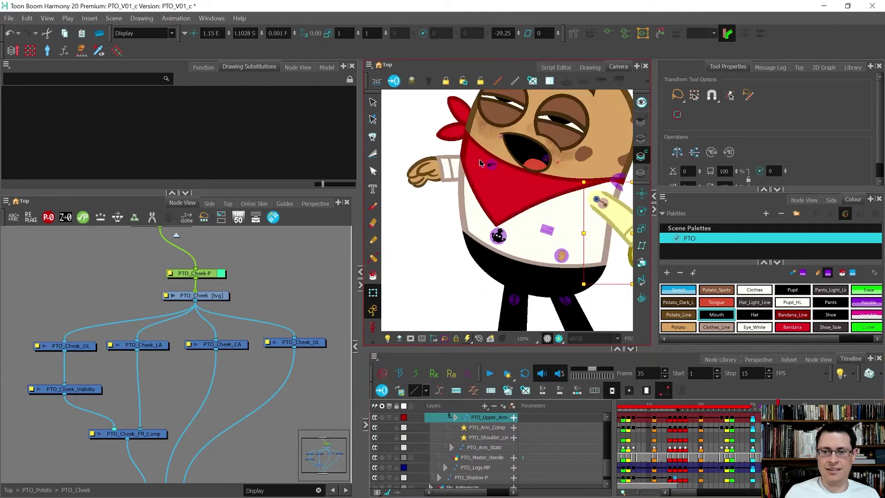
click(492, 167)
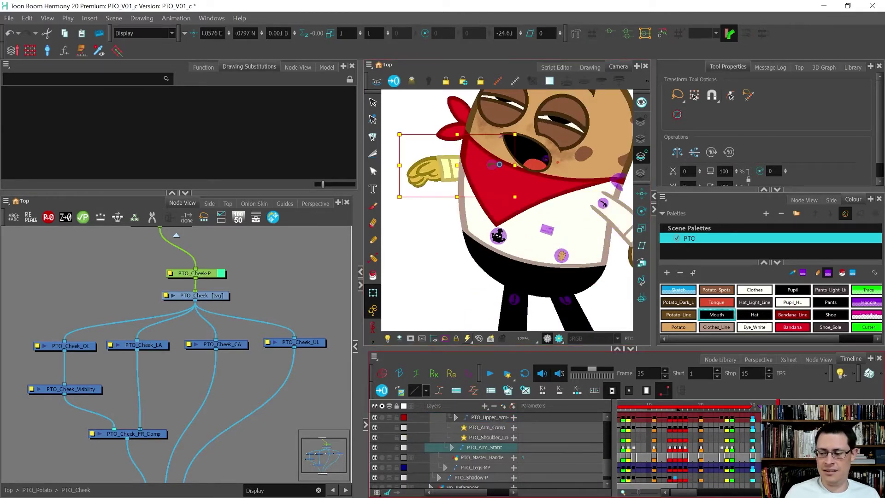
drag(499, 234, 507, 239)
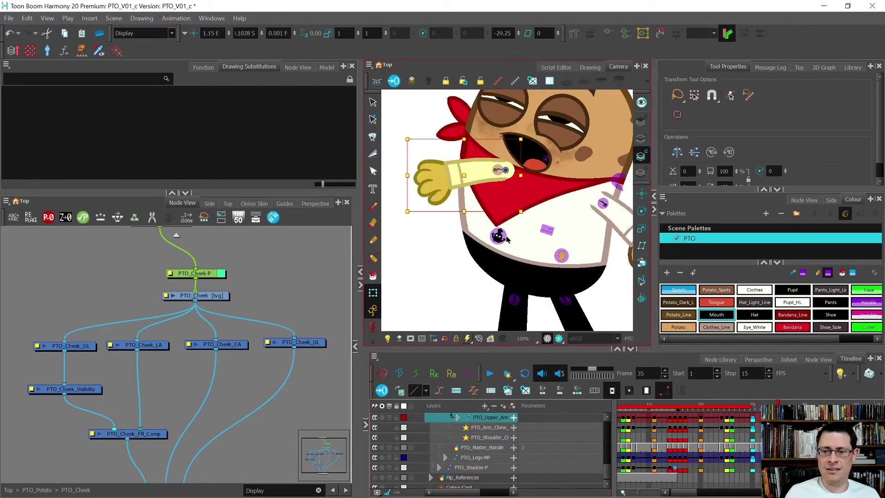
drag(497, 207, 472, 207)
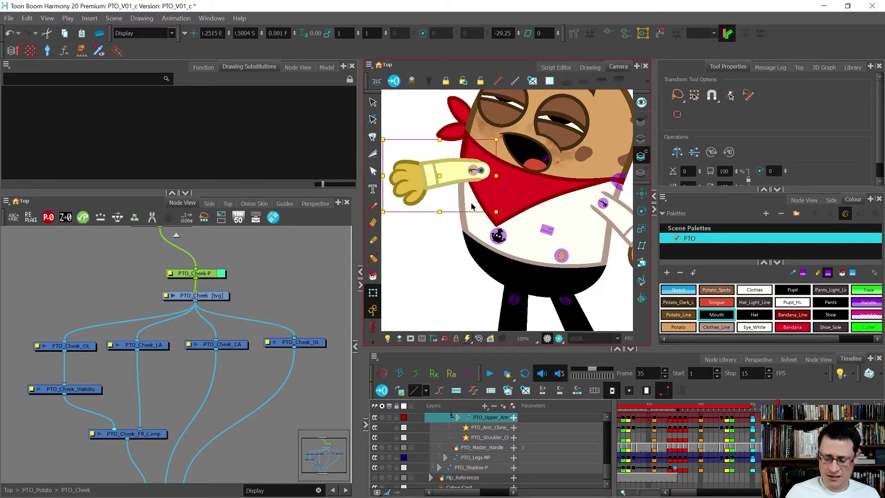
drag(450, 191, 427, 168)
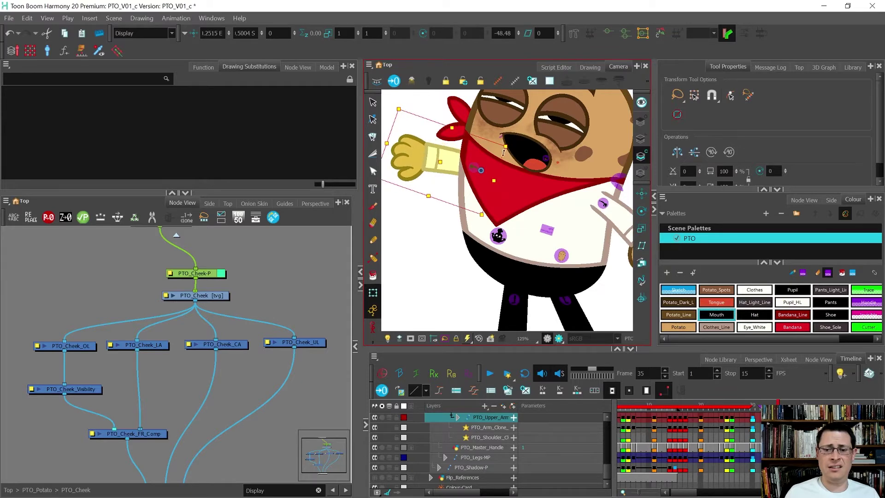
- Flip back and forth between frame 35 and the previous frame to compare the full-body poses
key(2)
key(comma)
key(period)
key(comma)
key(period)
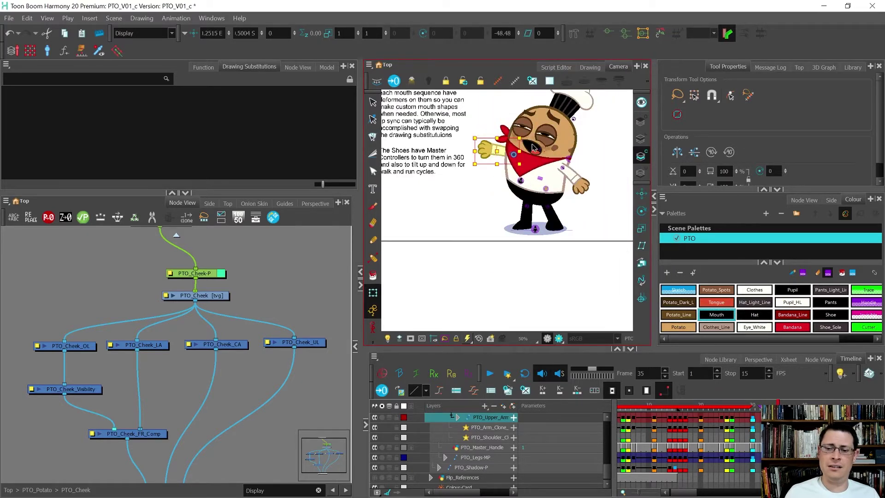
scroll(538, 171, up, 5)
click(535, 146)
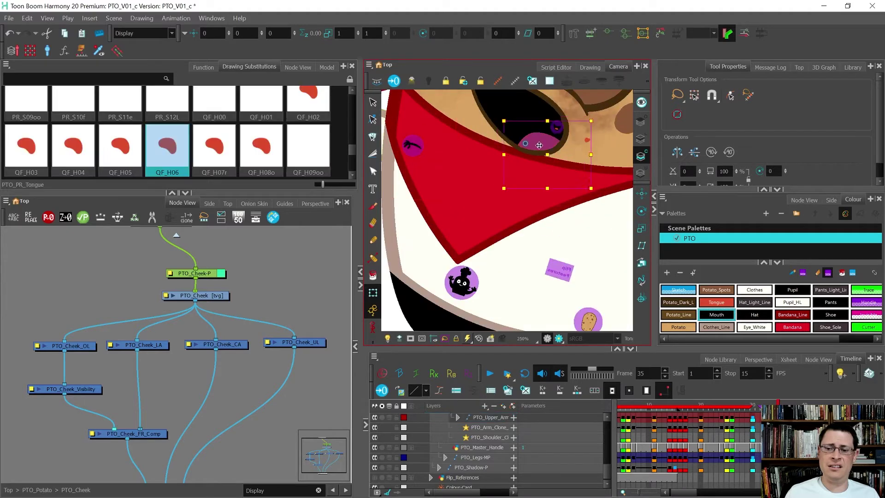
scroll(545, 147, down, 3)
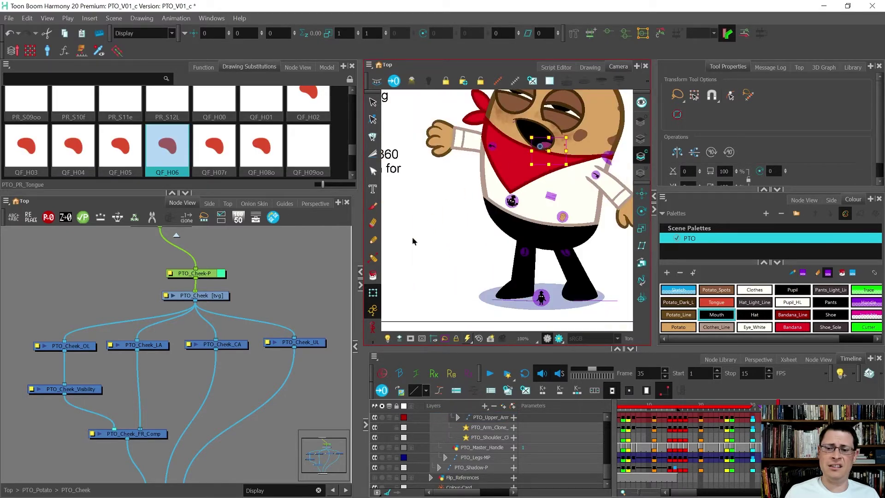
click(412, 239)
scroll(477, 221, down, 3)
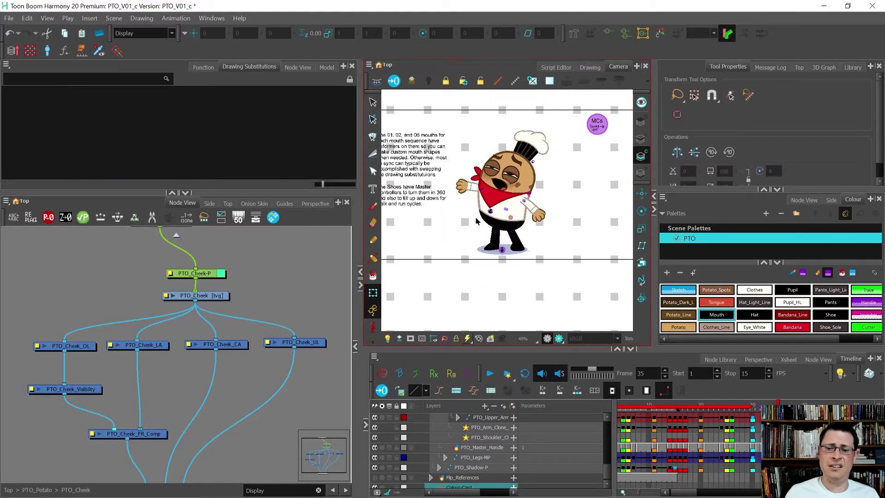
- Move the right-hand cheek up beneath its eye and widen it to follow the lower eyelid
scroll(508, 172, up, 5)
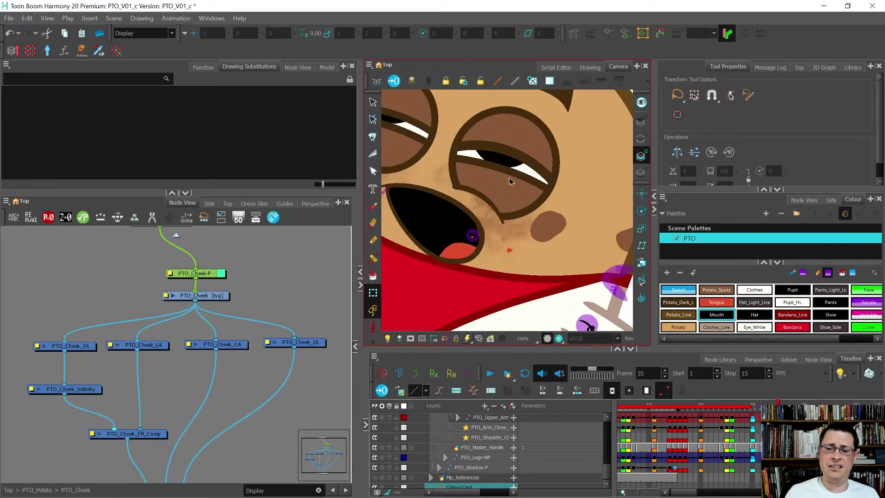
click(481, 199)
drag(481, 199, 486, 183)
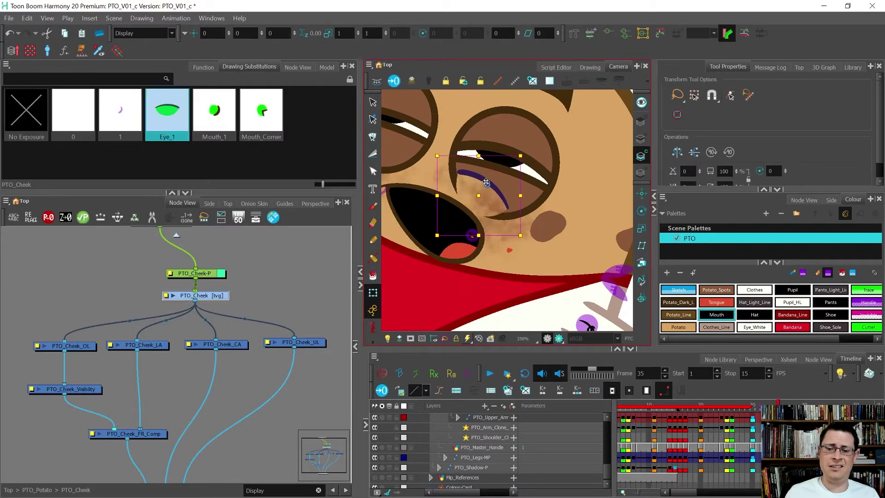
scroll(502, 192, down, 1)
mouse_move(516, 227)
mouse_down()
mouse_move(538, 230)
mouse_move(524, 223)
mouse_up()
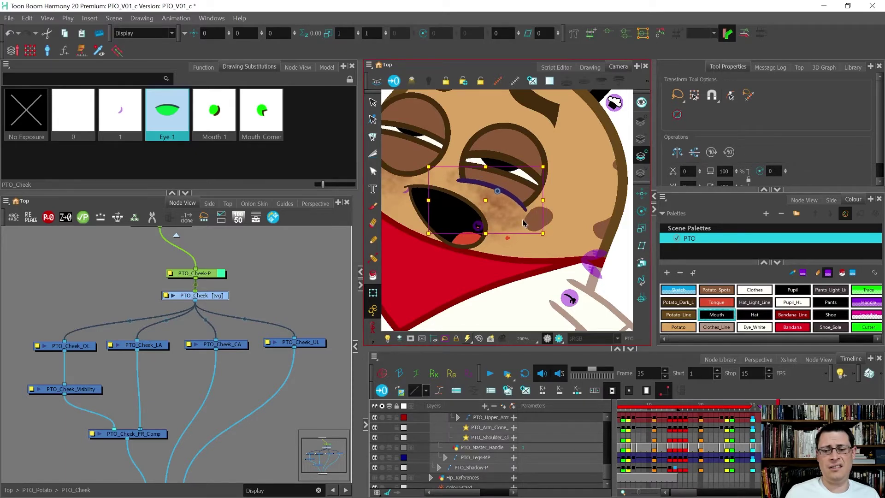
scroll(523, 223, down, 3)
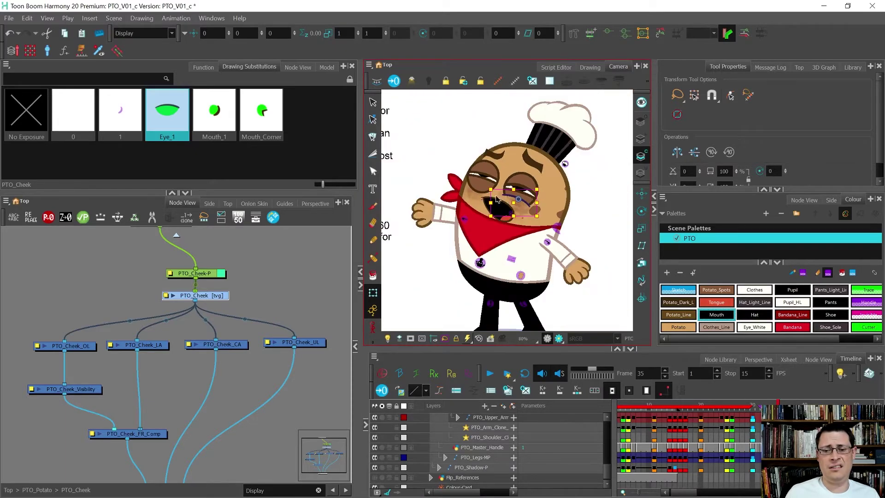
- Swap the left-hand cheek to its Eye_1 drawing and fit it beneath the left-hand eye, skewed along the lower eyelid
scroll(501, 221, up, 4)
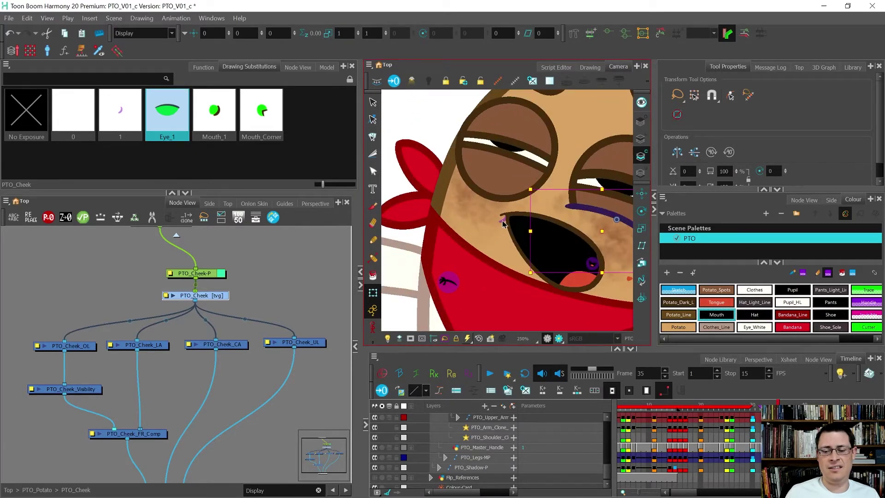
click(502, 222)
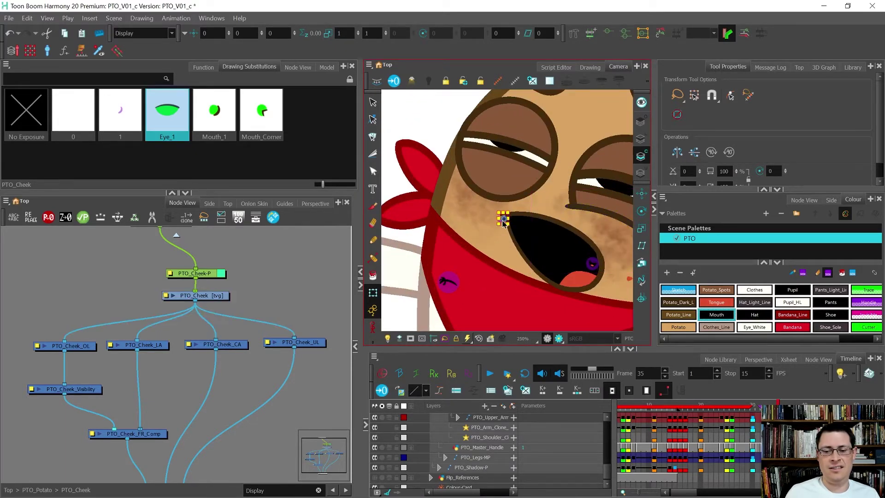
click(166, 115)
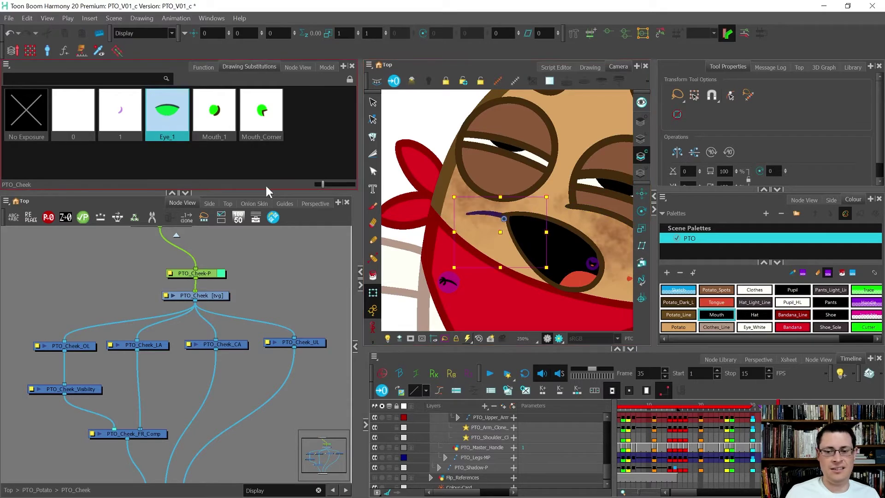
mouse_move(489, 225)
mouse_down()
mouse_move(497, 206)
mouse_move(488, 197)
mouse_move(541, 196)
mouse_up()
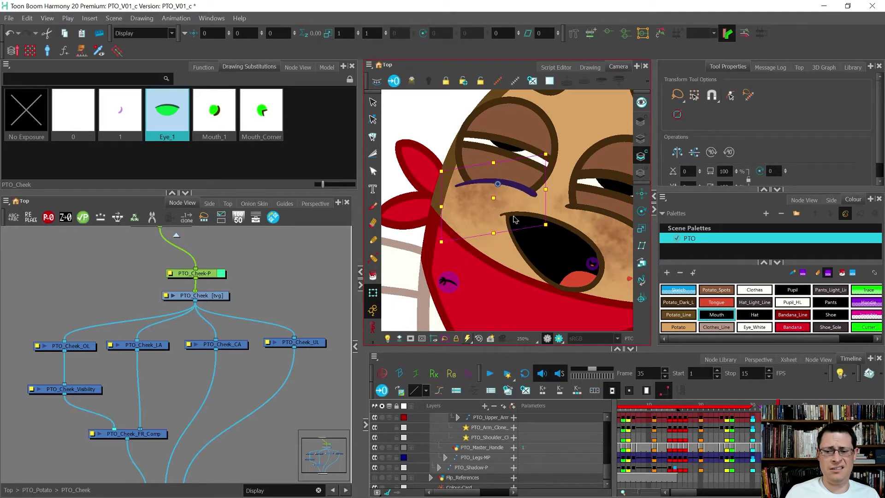
scroll(515, 220, down, 5)
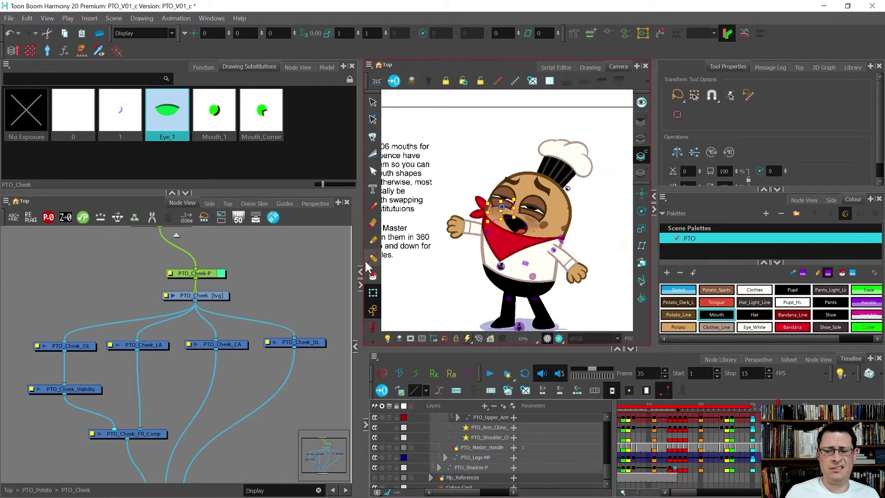
key(Escape)
- Swap the left-hand eyebrow to its Default drawing and adjust its tilt and skew above the eye
scroll(507, 185, up, 4)
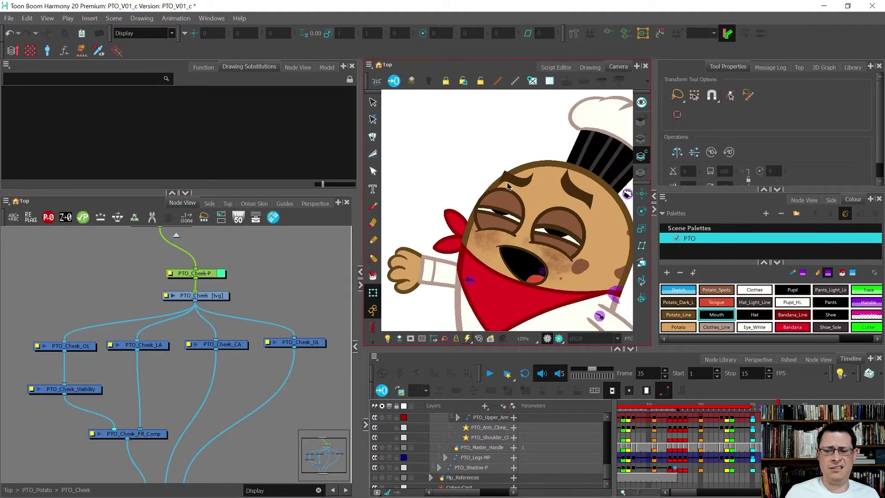
click(516, 184)
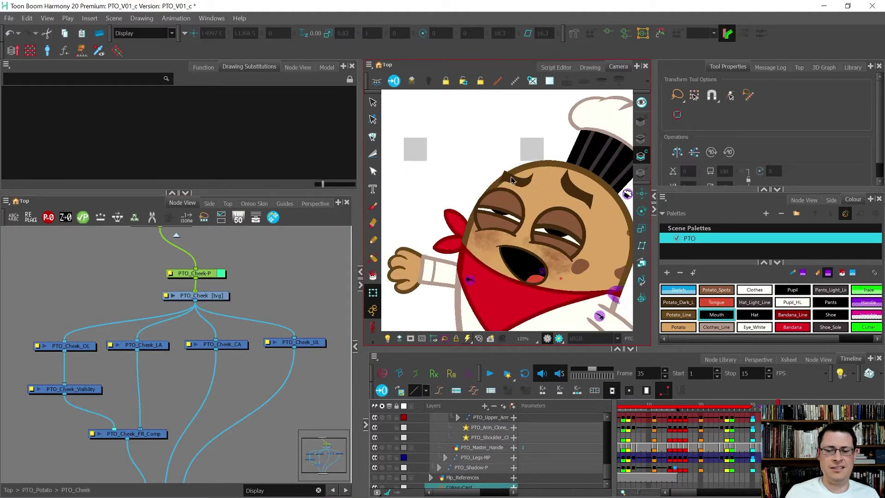
click(116, 138)
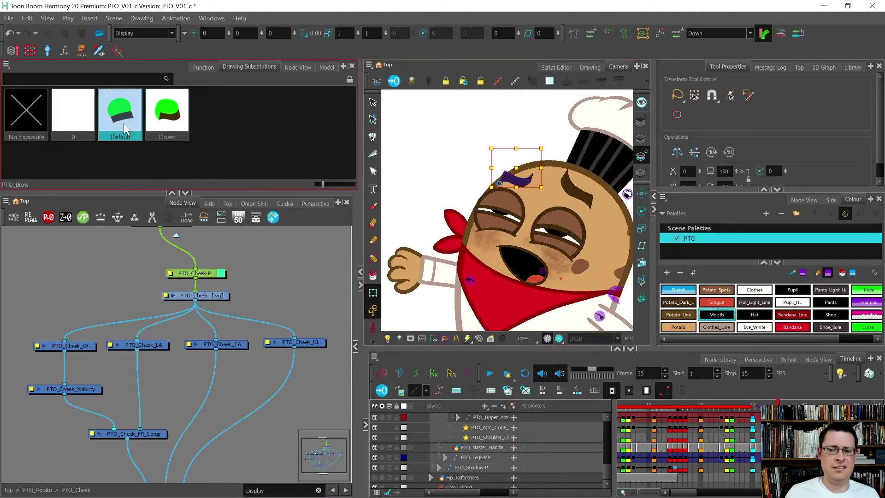
click(570, 185)
click(534, 175)
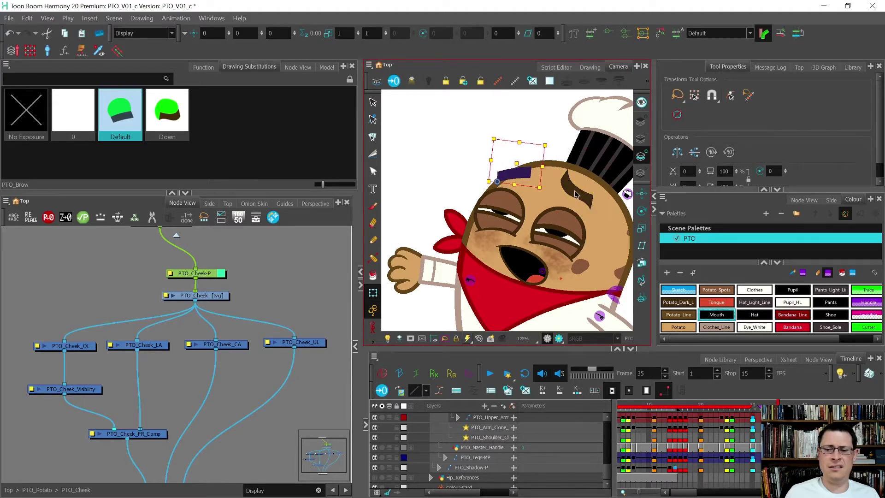
drag(576, 194, 579, 201)
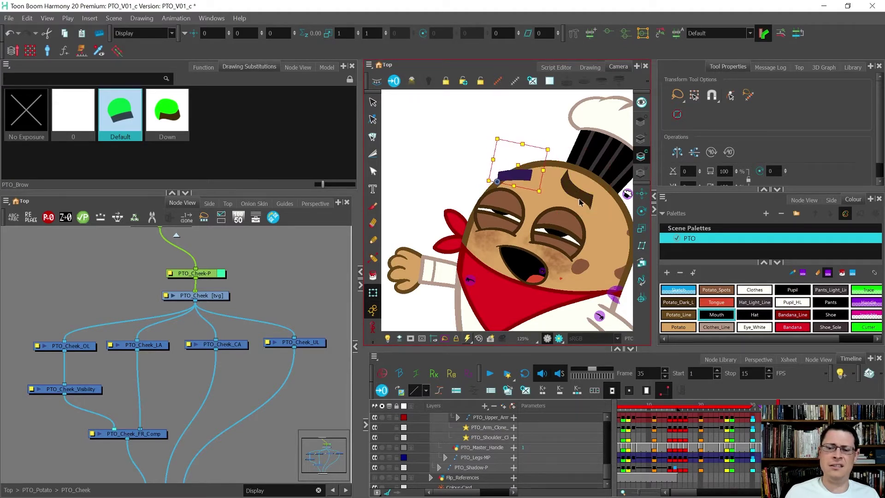
scroll(580, 202, down, 5)
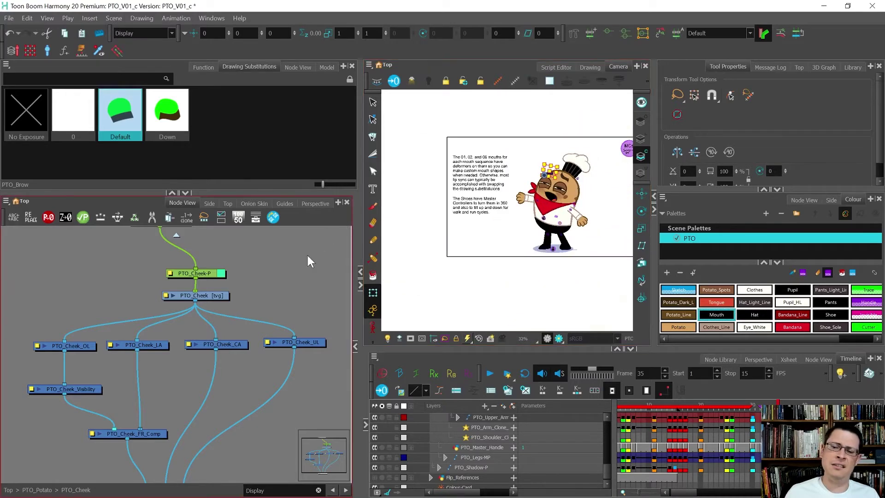
click(307, 261)
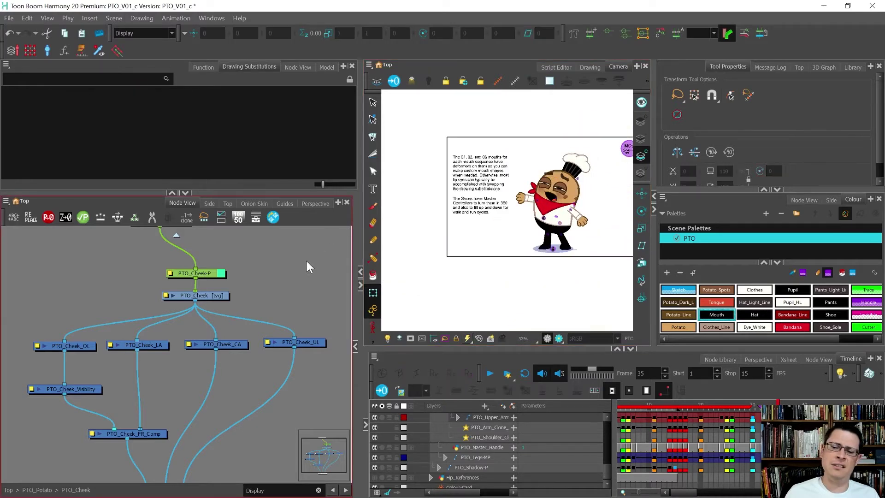
- Lean the whole upper body farther toward the right-hand side, to about 34.6°, and shift it over the legs
scroll(571, 248, up, 4)
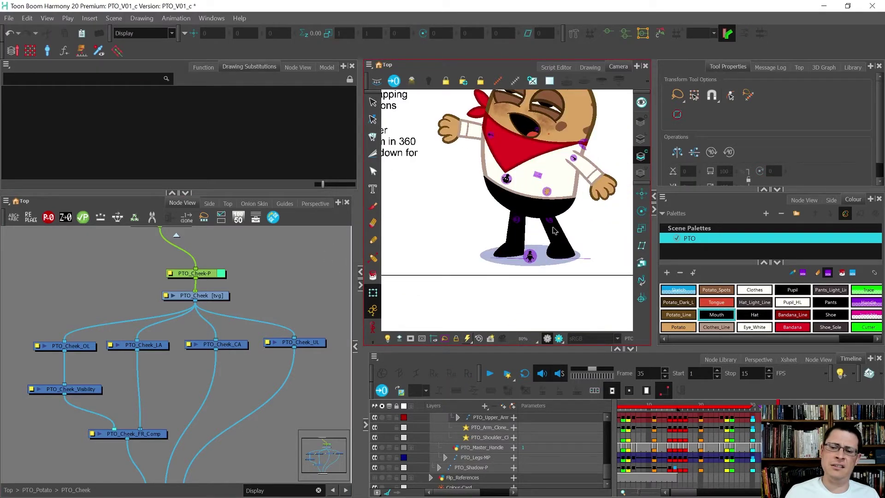
scroll(554, 231, down, 1)
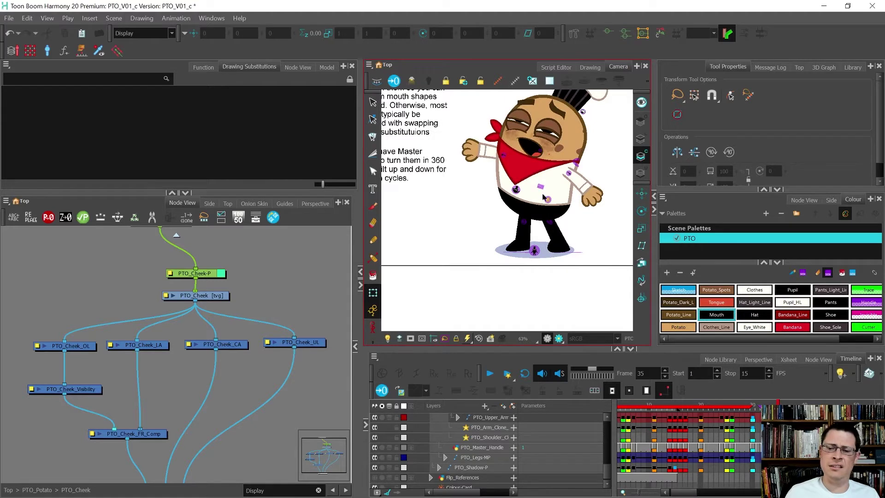
scroll(509, 213, down, 1)
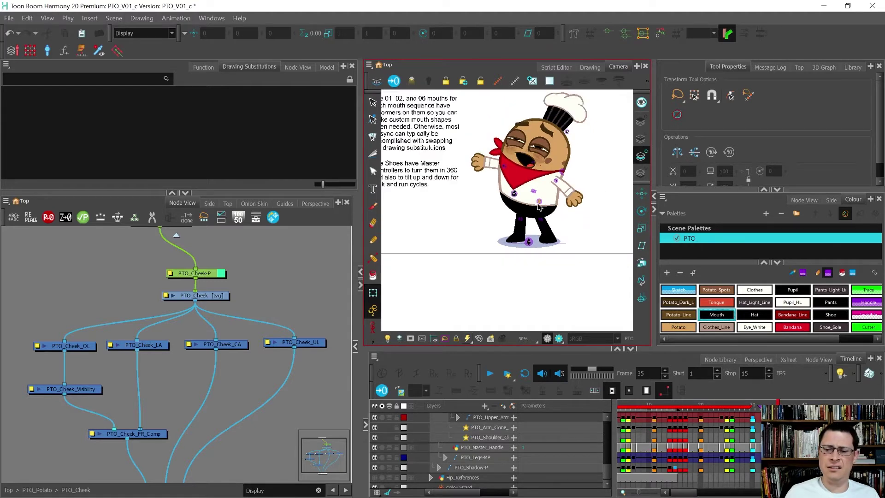
click(539, 207)
drag(572, 134, 600, 149)
key(ctrl+z)
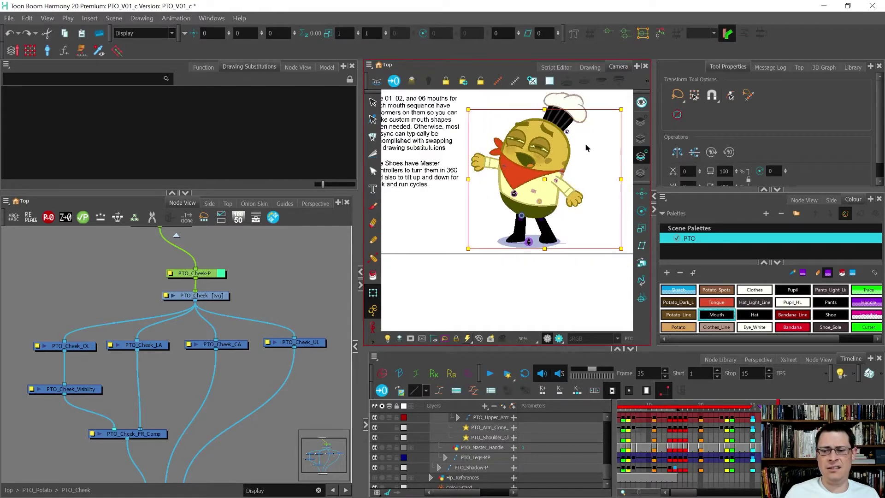
drag(589, 141, 618, 157)
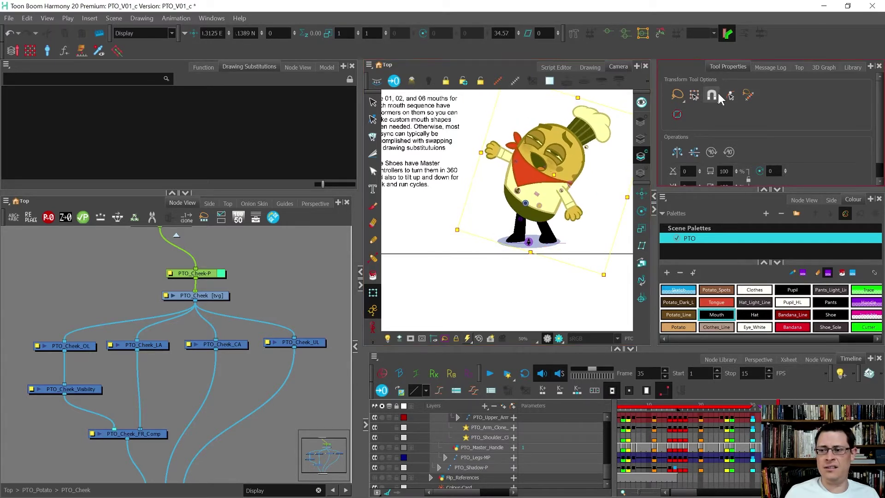
- Swing the right-hand arm farther outward from the leaning body, to a rotation of about -62°
click(589, 191)
scroll(563, 188, up, 3)
click(566, 201)
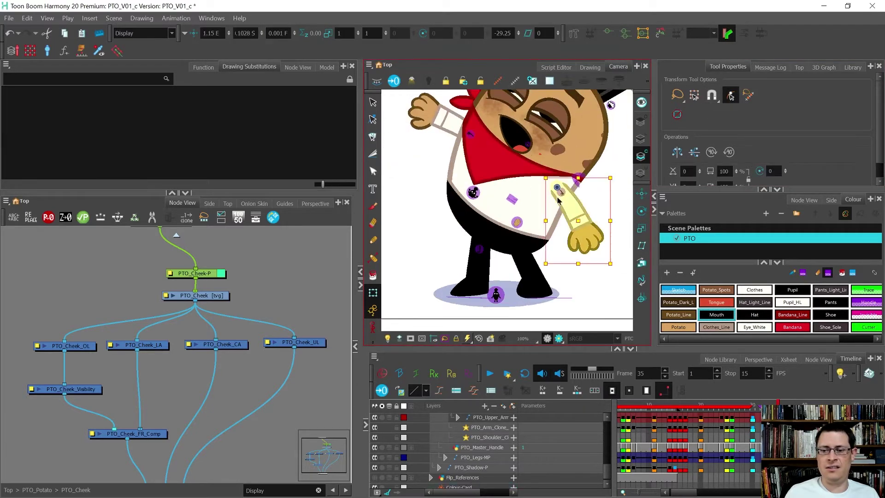
scroll(538, 207, down, 3)
drag(535, 229, 555, 254)
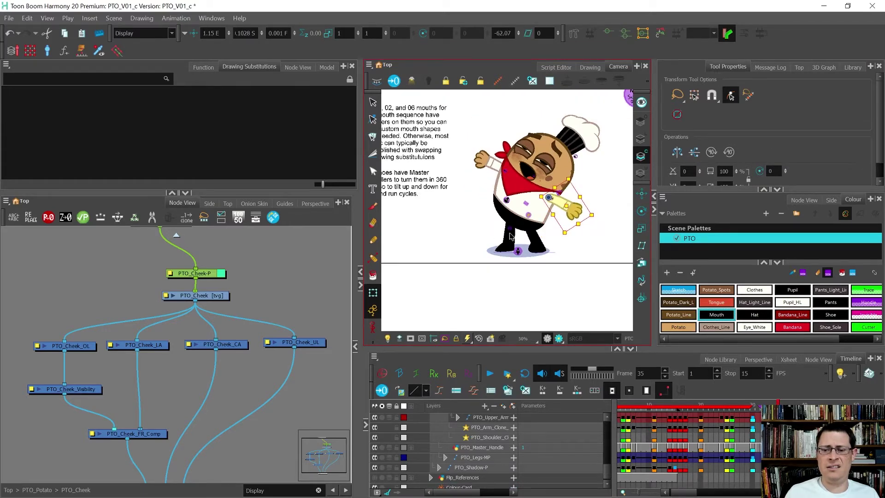
- Compare the whole character's pose on frame 35 with the poses on the preceding frames, 33 and 34
scroll(533, 237, up, 3)
click(530, 234)
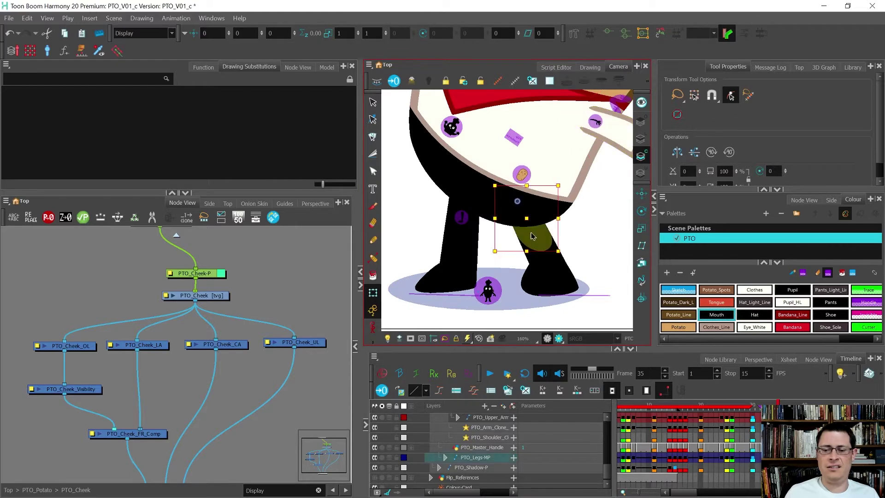
scroll(530, 235, down, 5)
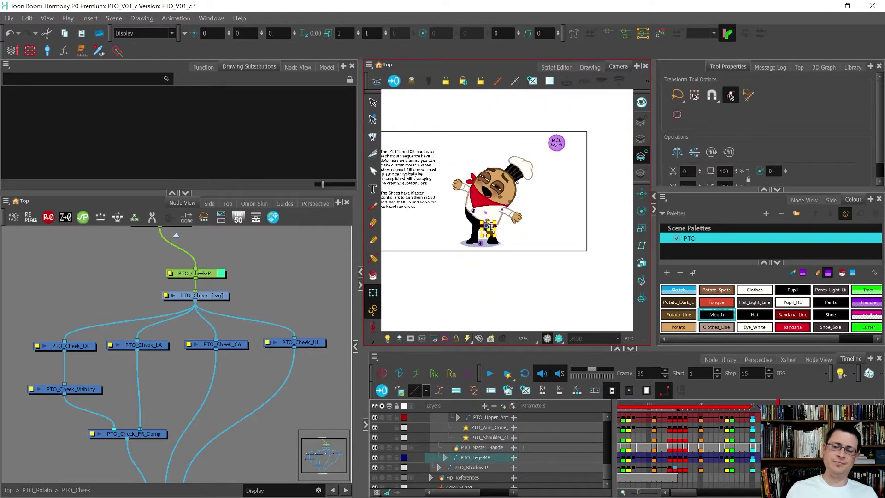
key(comma)
key(period)
key(comma)
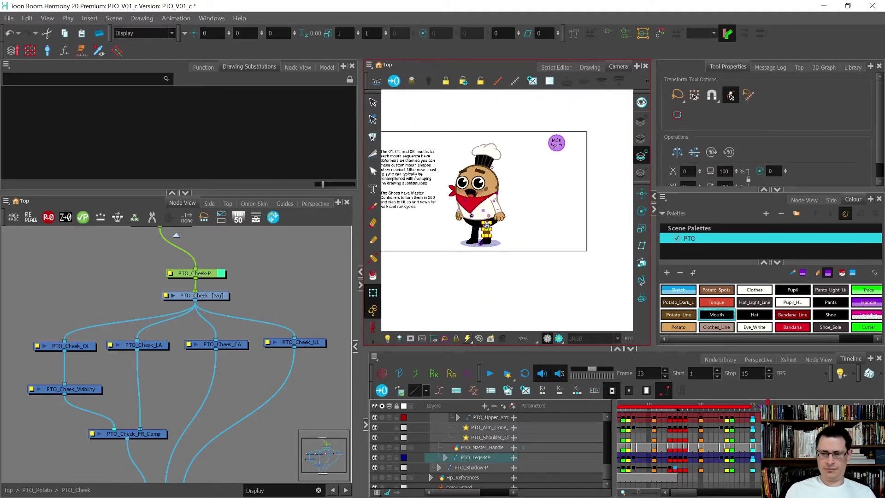
key(period)
key(comma)
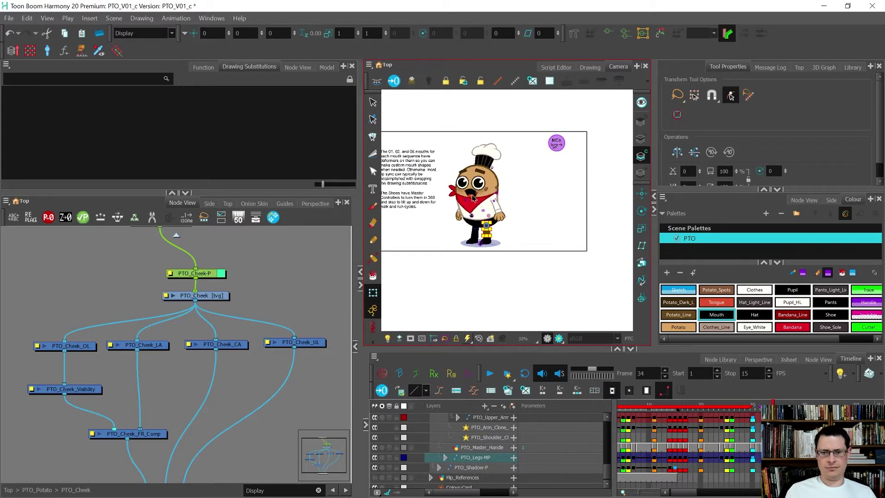
key(period)
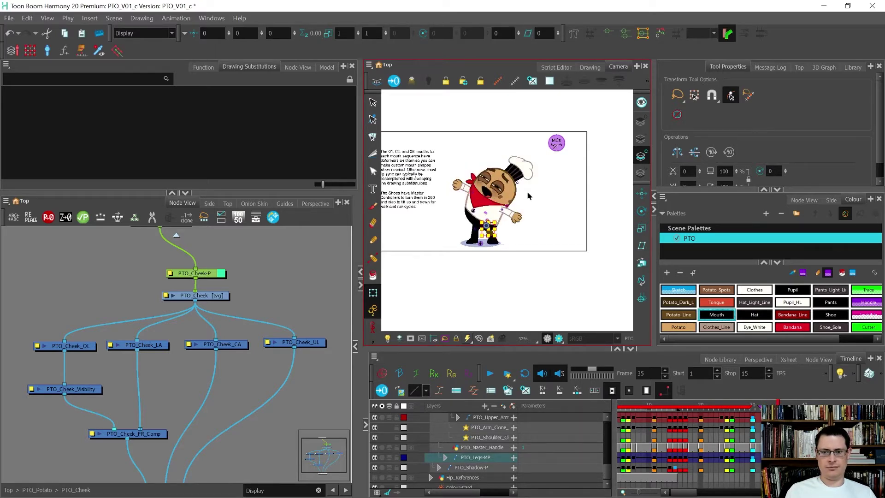
- Raise the left-hand eyebrow above the head outline and rotate it to about 21.2°
scroll(518, 179, up, 4)
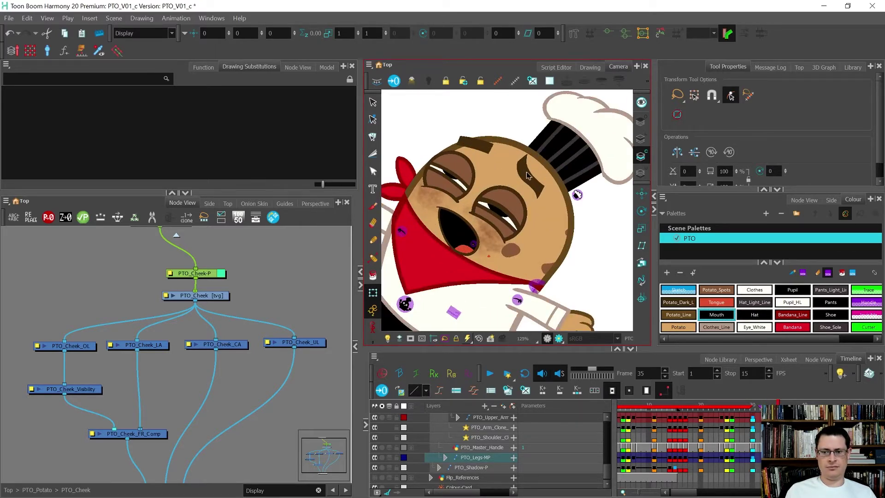
click(527, 176)
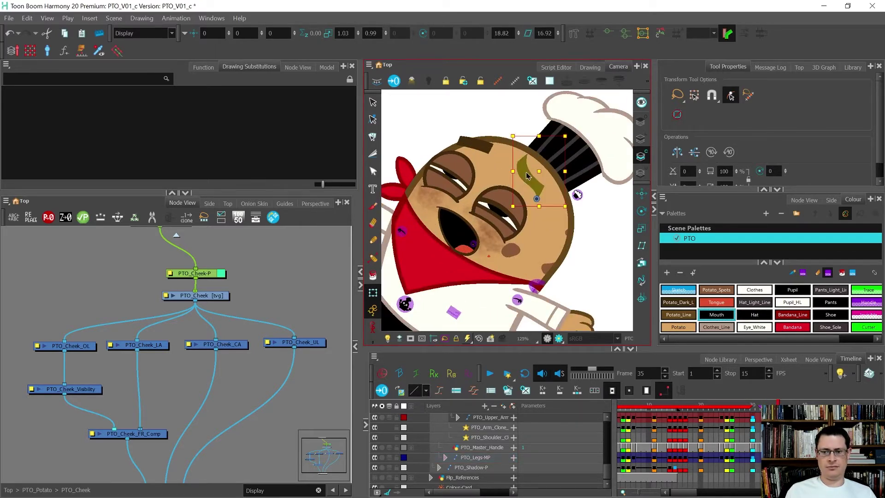
click(480, 147)
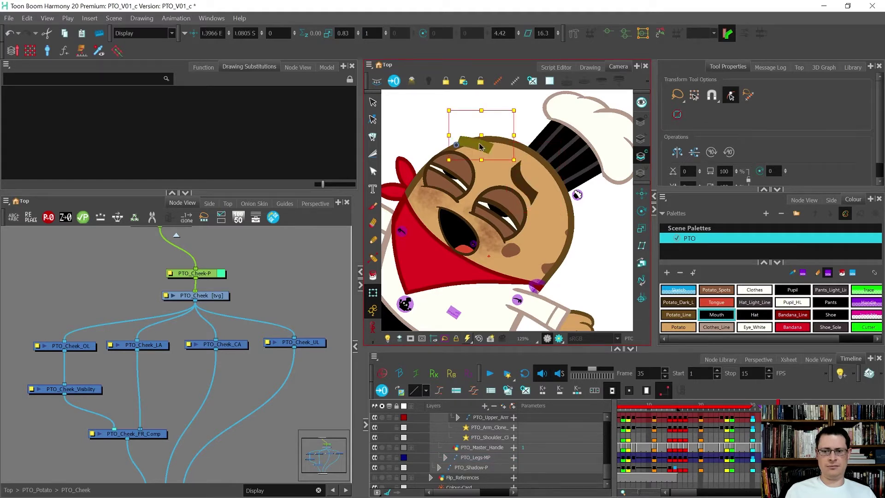
drag(520, 184, 519, 157)
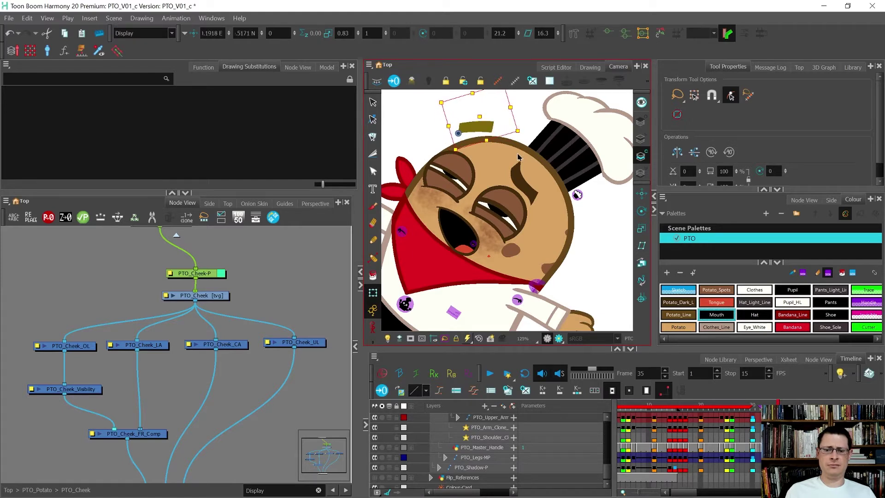
- Reshape the right-hand lower eyelid with its deformer and shift it upward to narrow the eye opening
scroll(491, 211, up, 3)
click(491, 217)
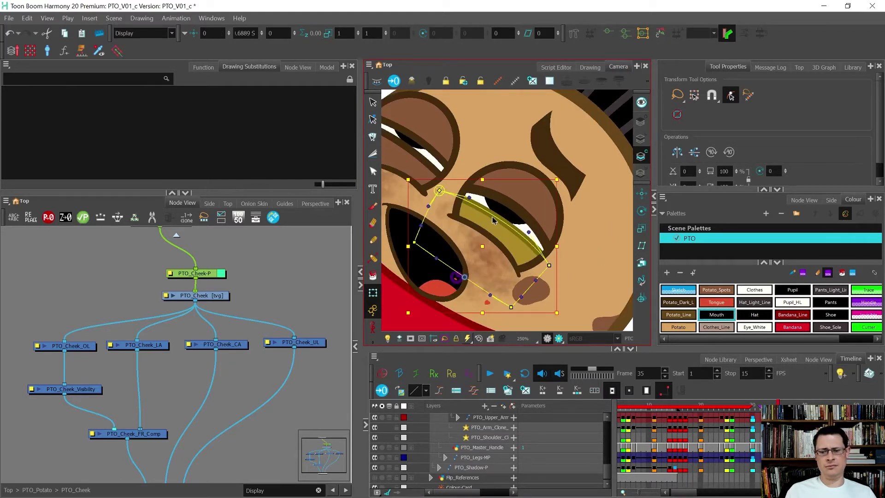
drag(467, 199, 501, 196)
scroll(516, 196, down, 4)
click(323, 245)
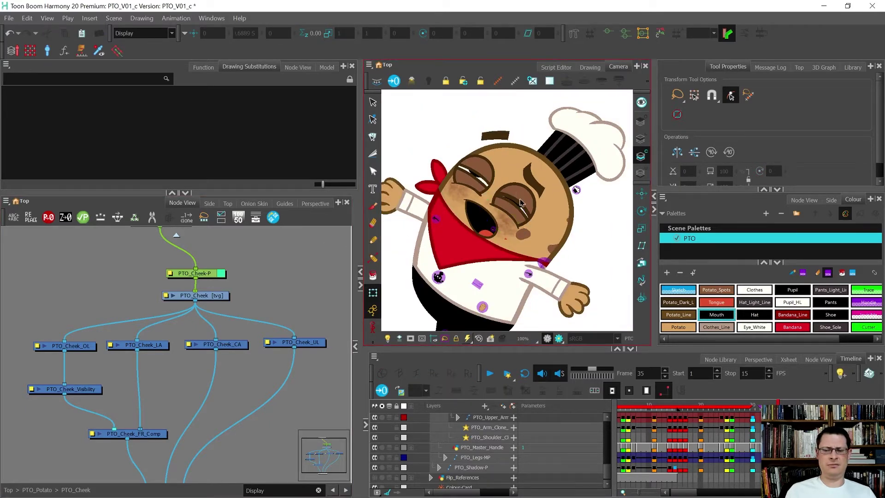
scroll(516, 195, up, 5)
click(512, 215)
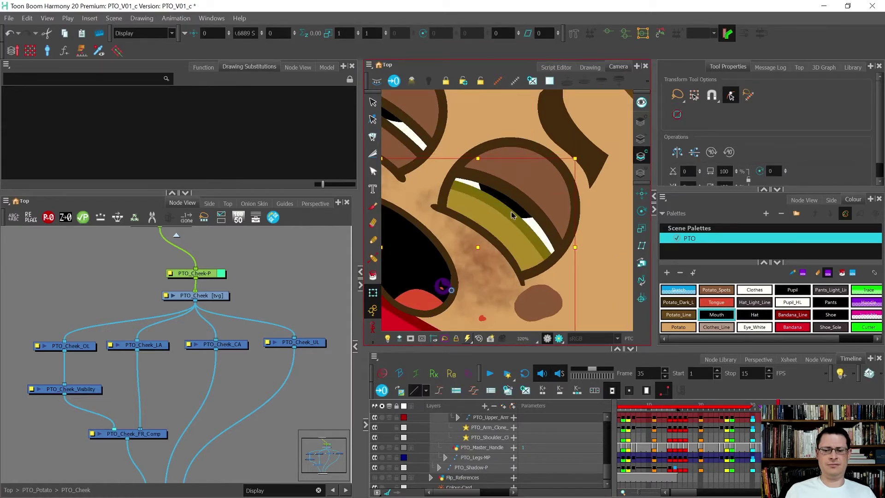
scroll(512, 214, down, 6)
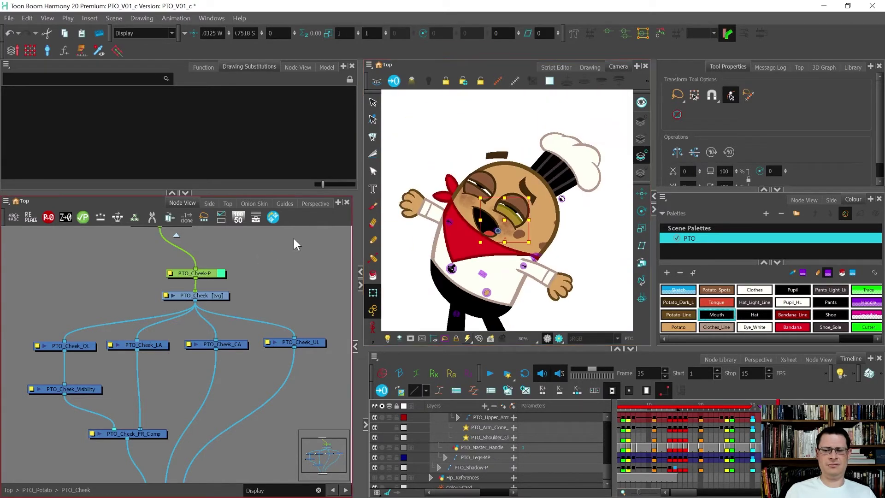
click(295, 240)
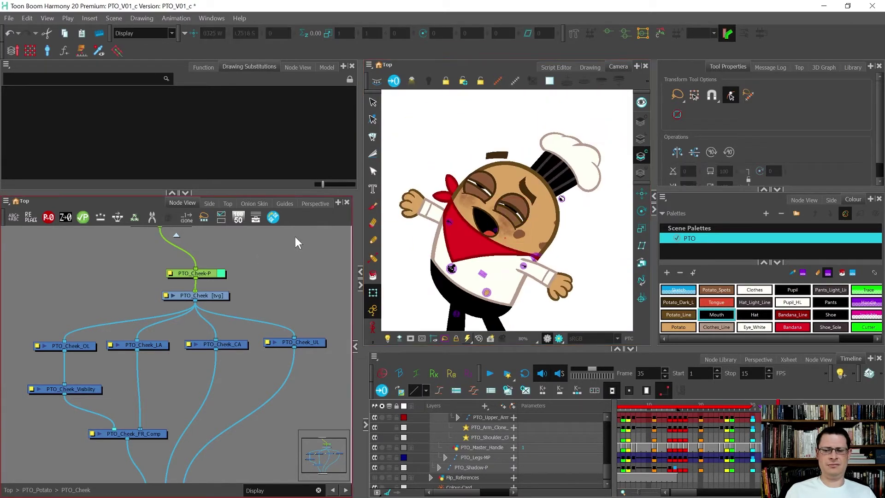
- Bend the edge of the left-hand upper eyelid upward with its deformer to open that eye wider
scroll(478, 184, up, 3)
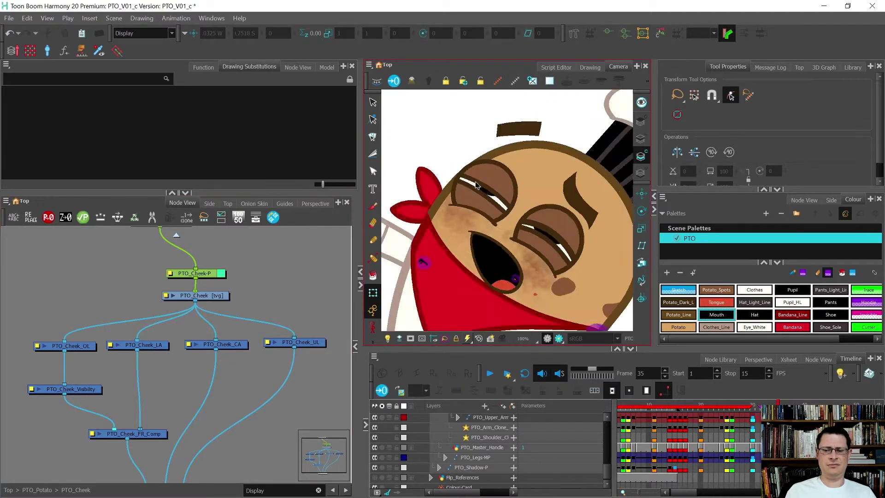
scroll(478, 184, up, 3)
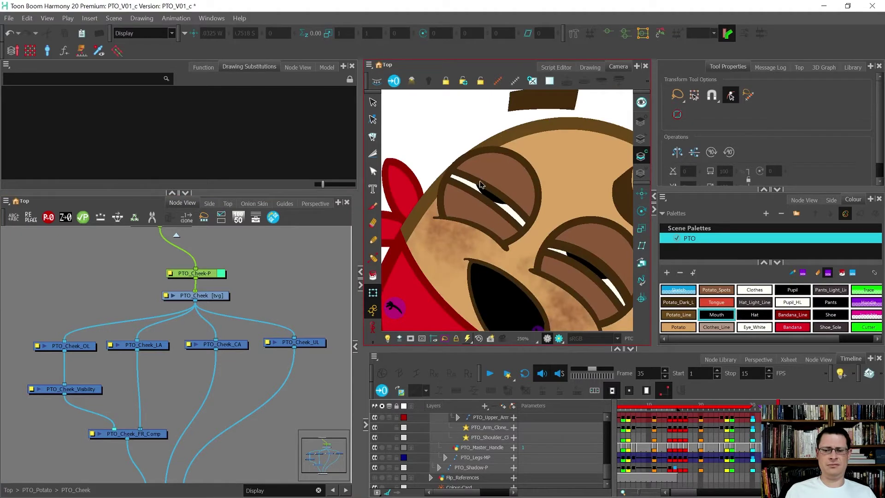
click(480, 184)
click(508, 192)
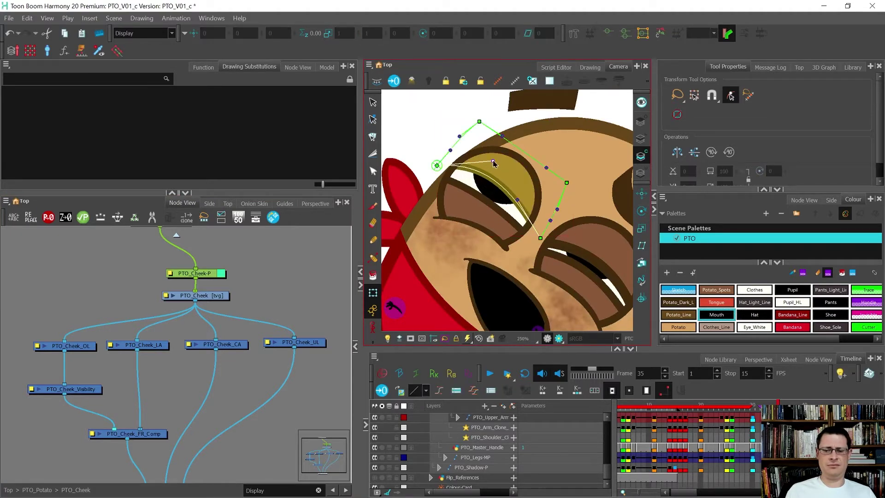
scroll(517, 199, down, 3)
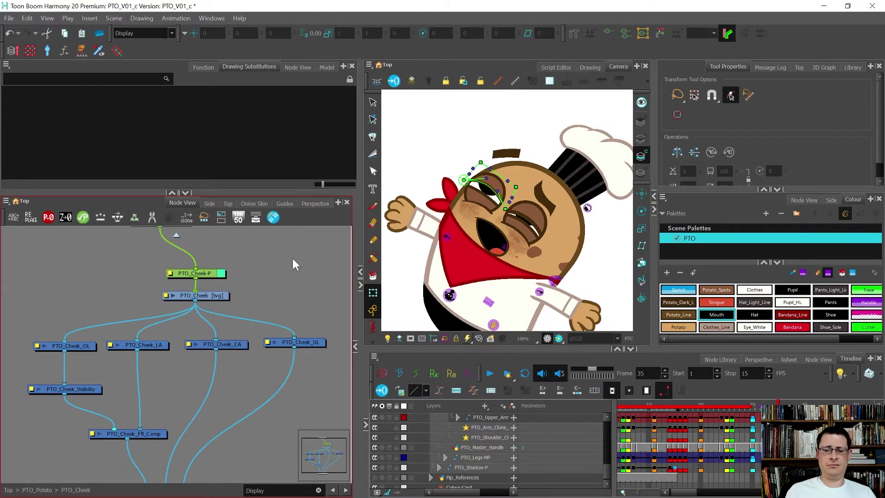
scroll(466, 183, down, 4)
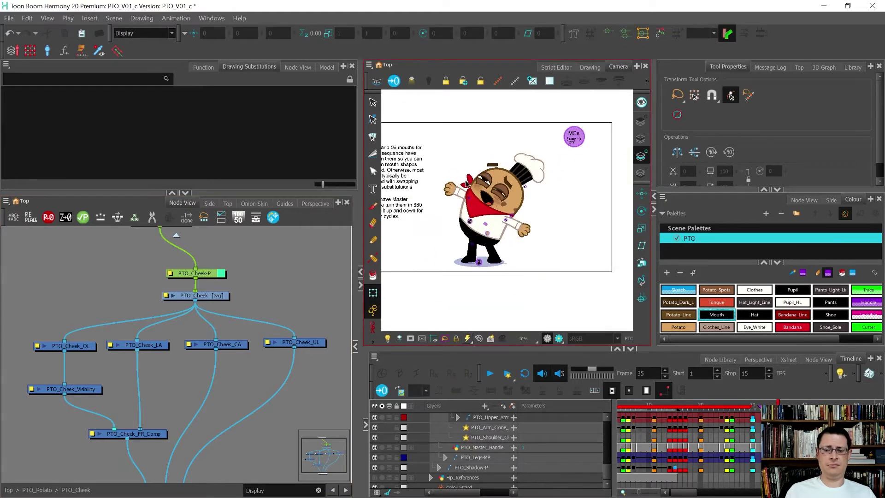
- Bend the bandana's upper edge downward with its deformer so it curves more deeply beneath the chin
scroll(489, 205, up, 4)
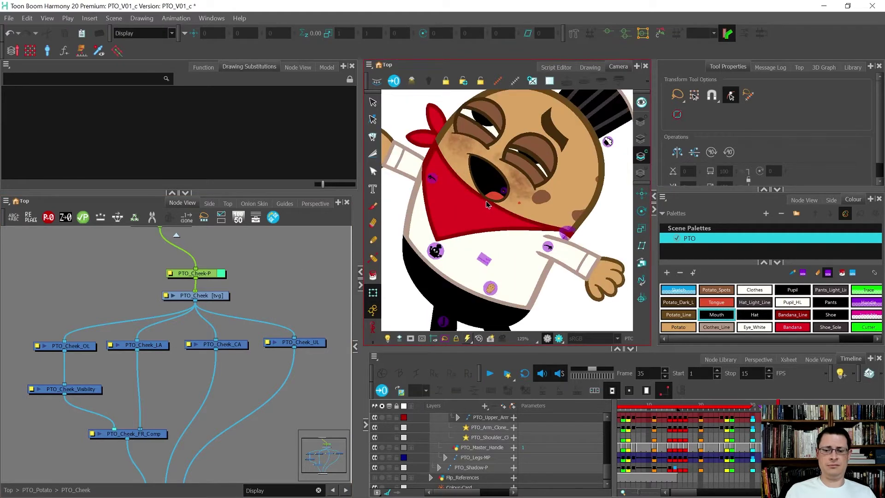
click(488, 205)
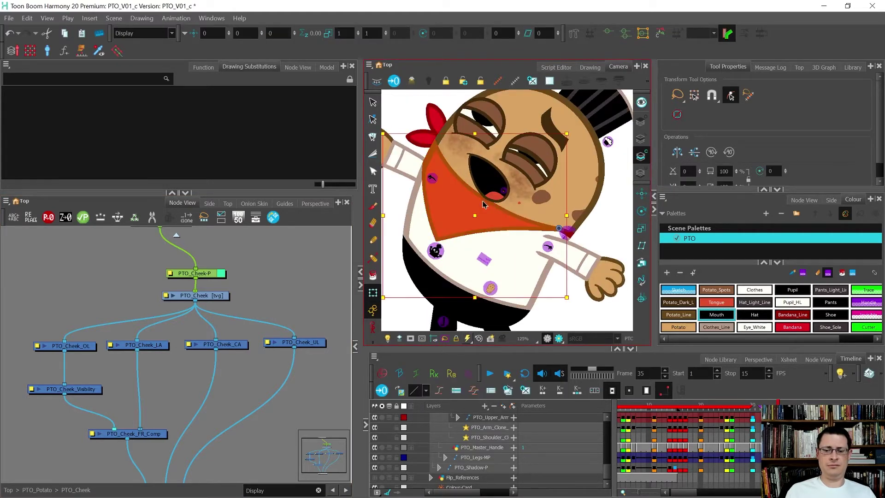
drag(450, 187, 472, 237)
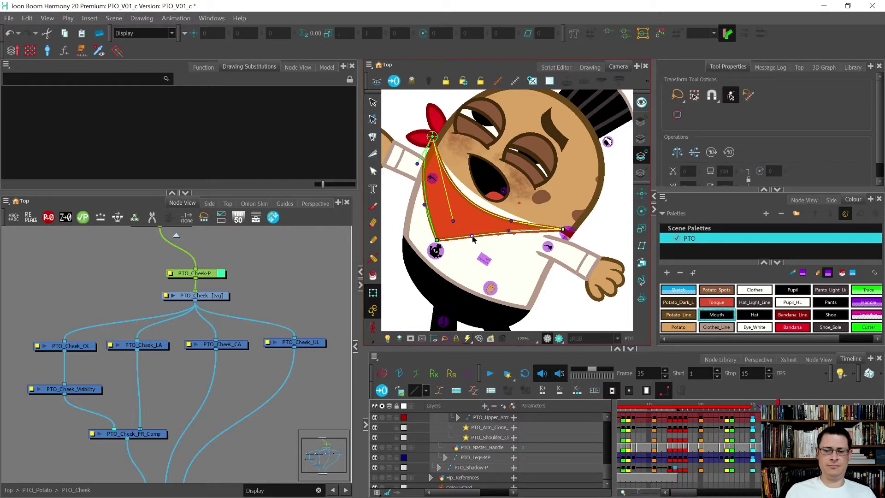
- Reshape the shirt's upper edge with its deformer so it stays hidden behind the bandana
click(530, 241)
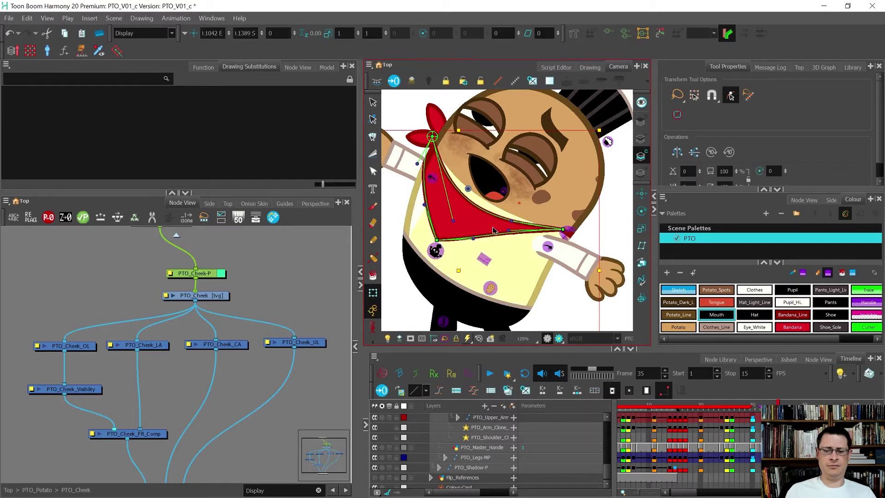
click(558, 232)
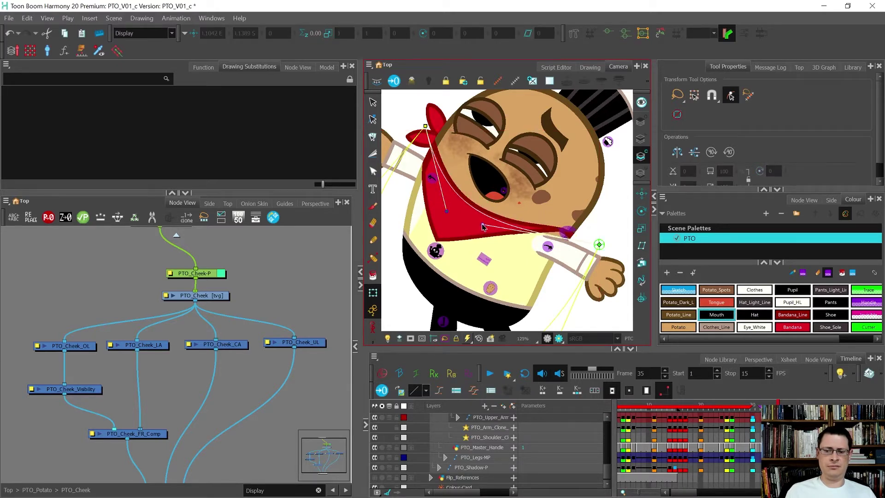
drag(599, 245, 592, 236)
scroll(593, 237, down, 3)
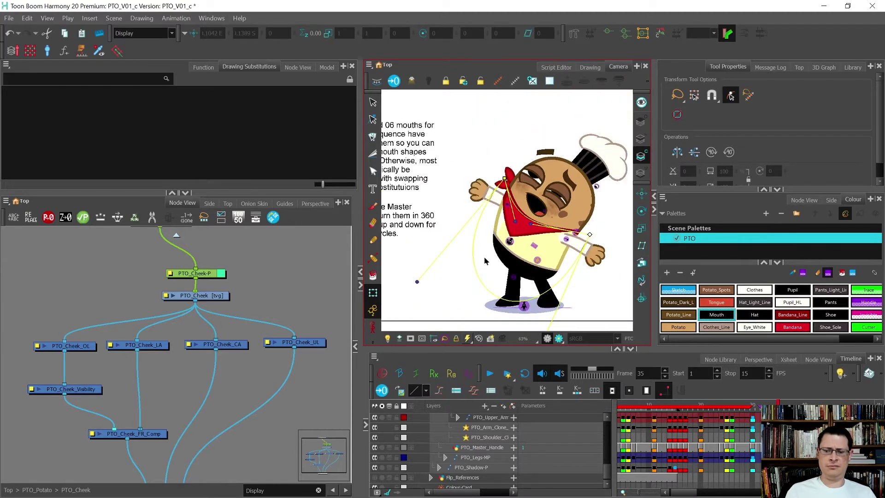
click(454, 260)
- Swap the left-hand hand to its Default_210 drawing
scroll(473, 206, up, 2)
click(478, 193)
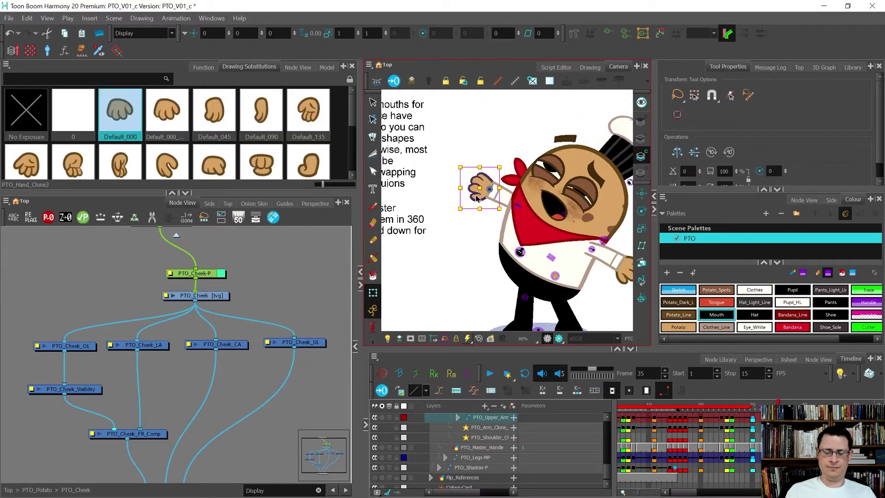
key(asterisk)
key(asterisk)
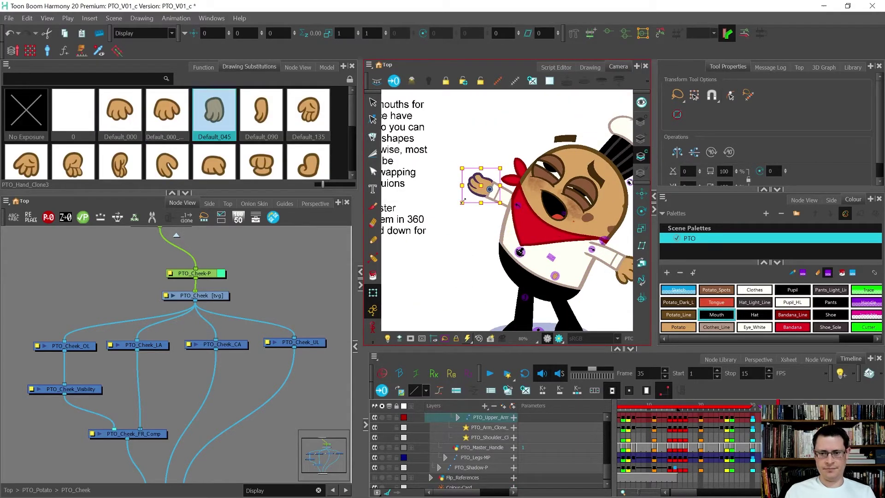
key(asterisk)
key(asterisk)
key(asterisk)
key(asterisk)
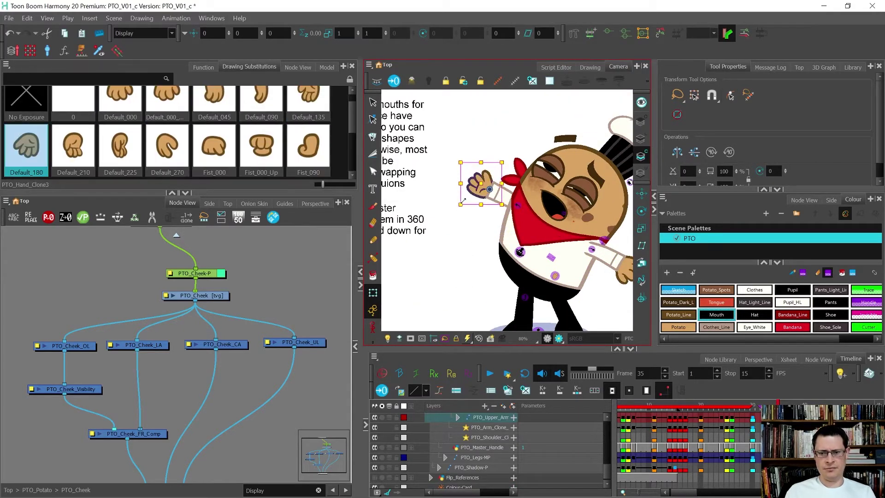
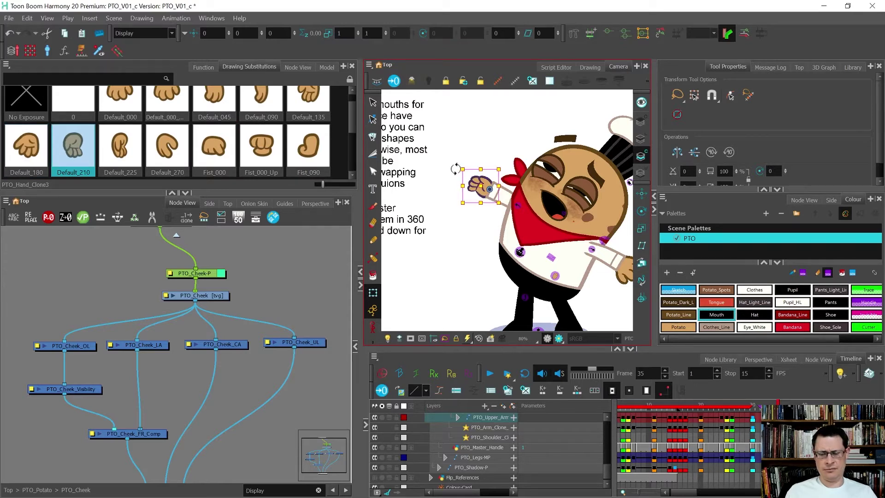
- Rotate the left-hand hand upward at the wrist to about -86.5° and fit it to the forearm
key(b)
drag(454, 134, 491, 123)
key(alt+Down)
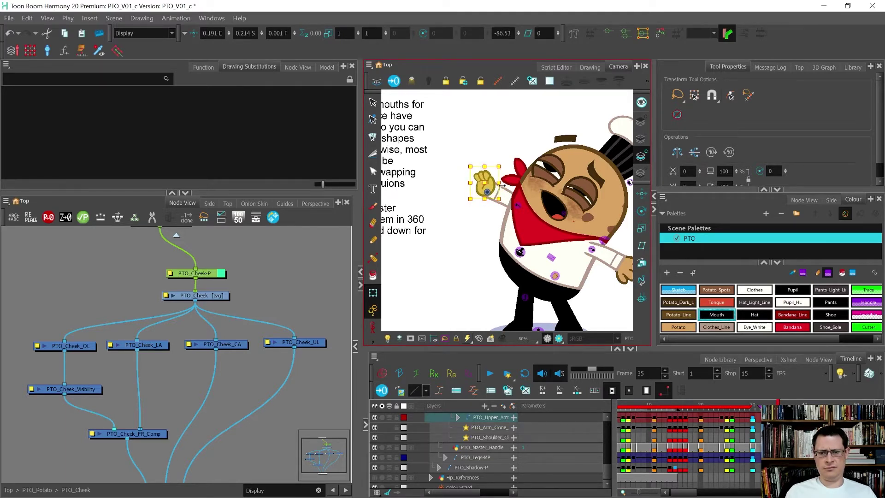
- Reshape the left-hand cuff line with its deformer to curve around the forearm, and select the forearm with its deformer shown
scroll(503, 185, up, 5)
click(480, 213)
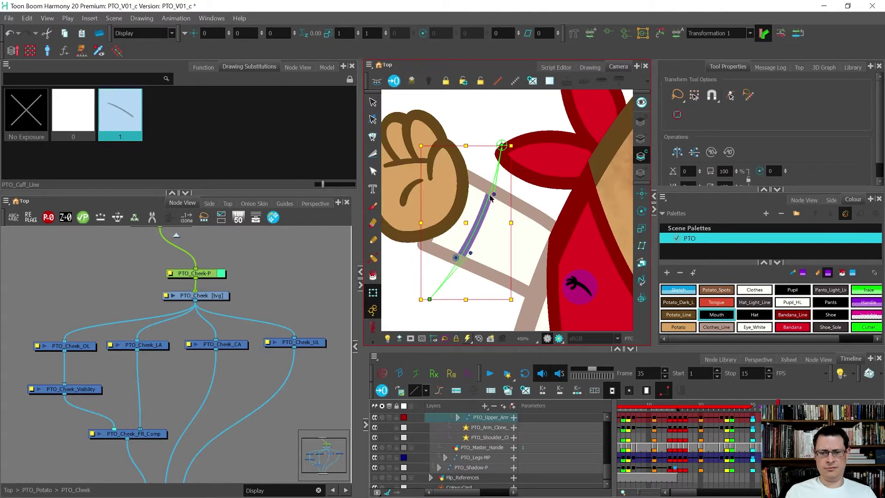
click(493, 193)
key(Escape)
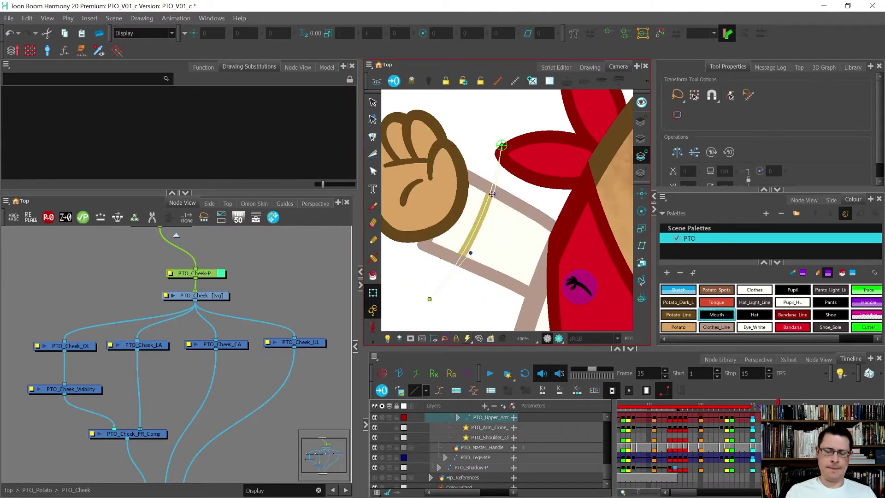
click(495, 192)
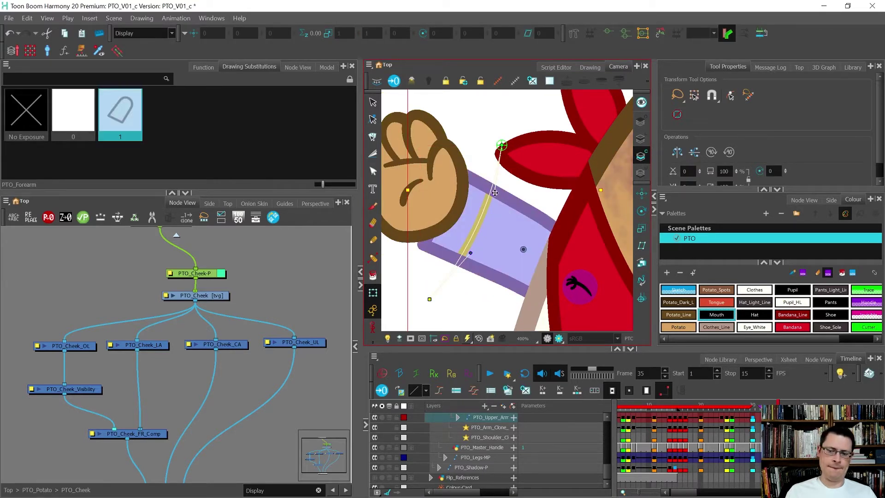
click(429, 282)
click(471, 255)
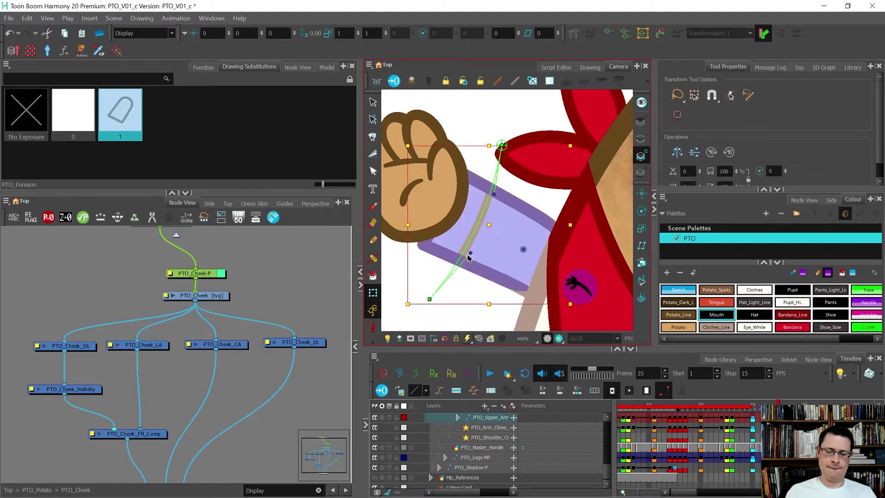
key(Escape)
drag(471, 255, 513, 276)
drag(495, 196, 471, 168)
drag(430, 301, 416, 275)
click(441, 249)
scroll(441, 249, down, 2)
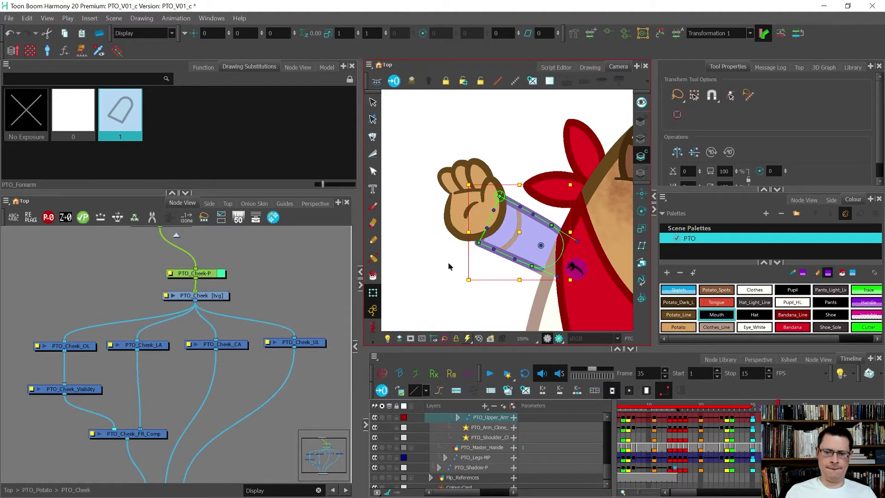
- Reshape the wrist end of the left-hand forearm with its deformer so it bulges in behind the hand
click(448, 267)
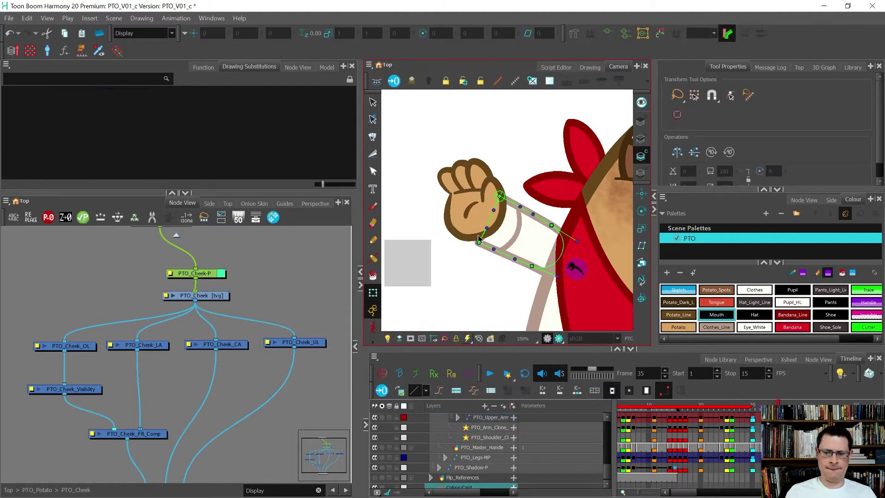
drag(487, 231, 470, 228)
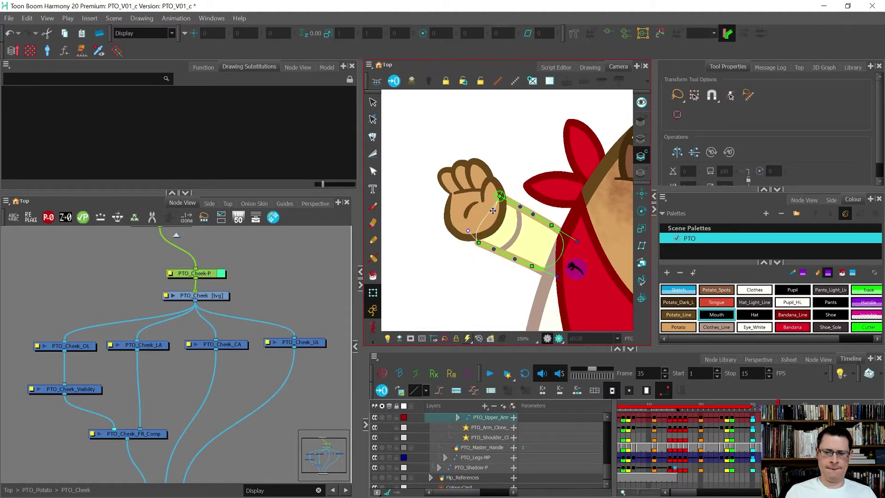
click(438, 240)
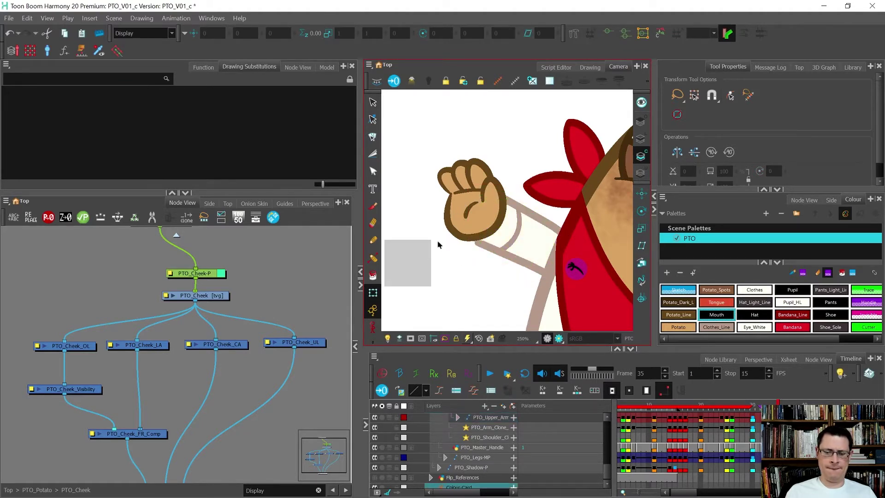
- Swap the left-hand hand to its X_180 drawing and rotate it so the spread fingers point upward
click(461, 222)
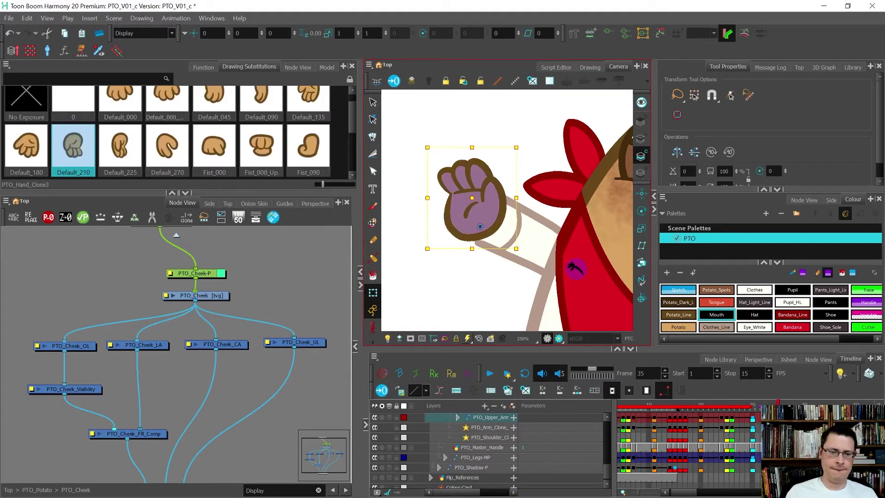
scroll(347, 136, down, 1)
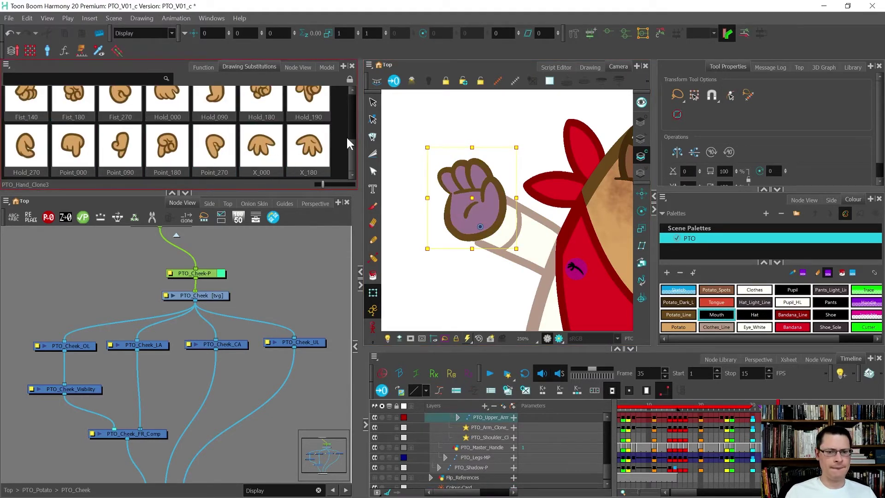
click(312, 145)
scroll(496, 143, down, 5)
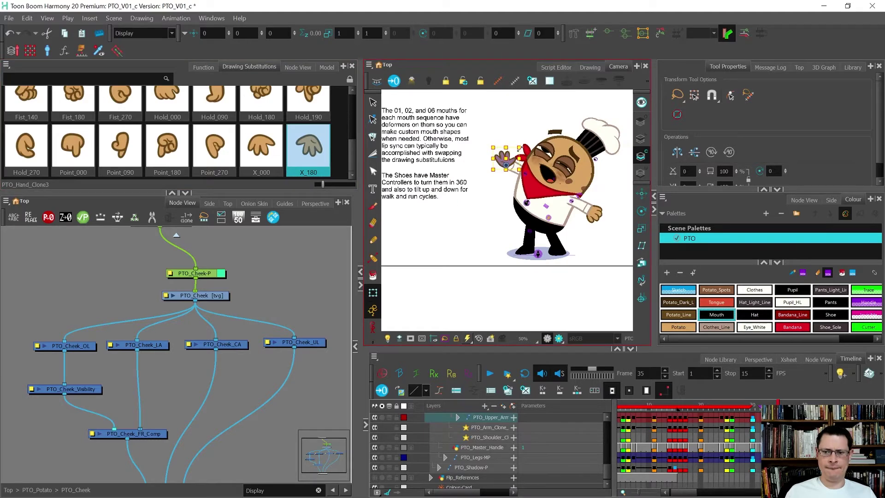
scroll(516, 147, up, 3)
drag(518, 147, 495, 145)
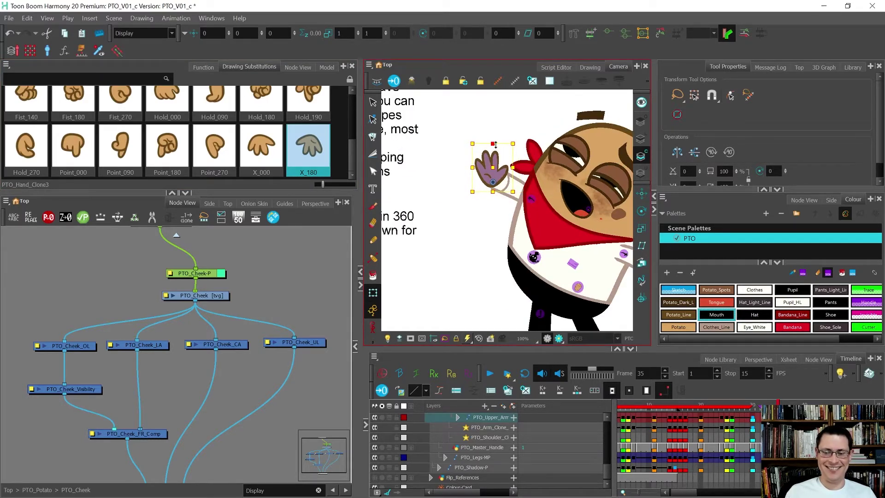
click(447, 160)
scroll(436, 171, down, 2)
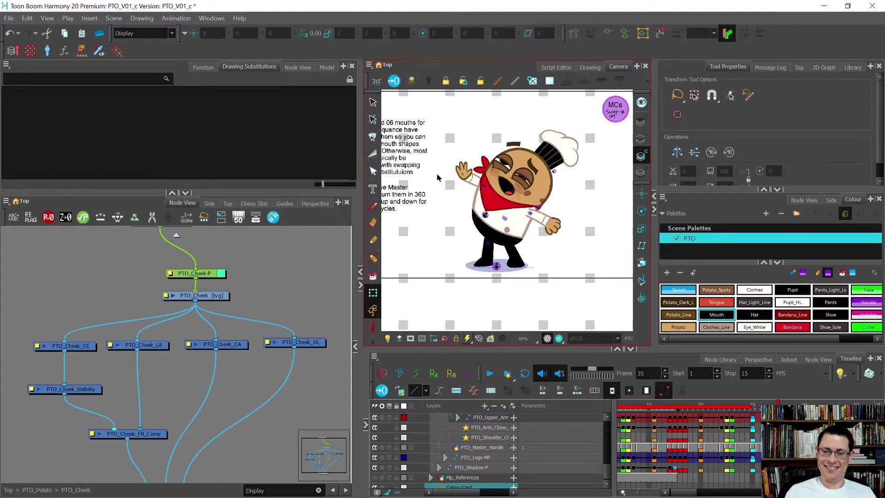
- Rotate the right-hand forearm and its hand downward from the elbow, closer to the body
scroll(528, 220, up, 2)
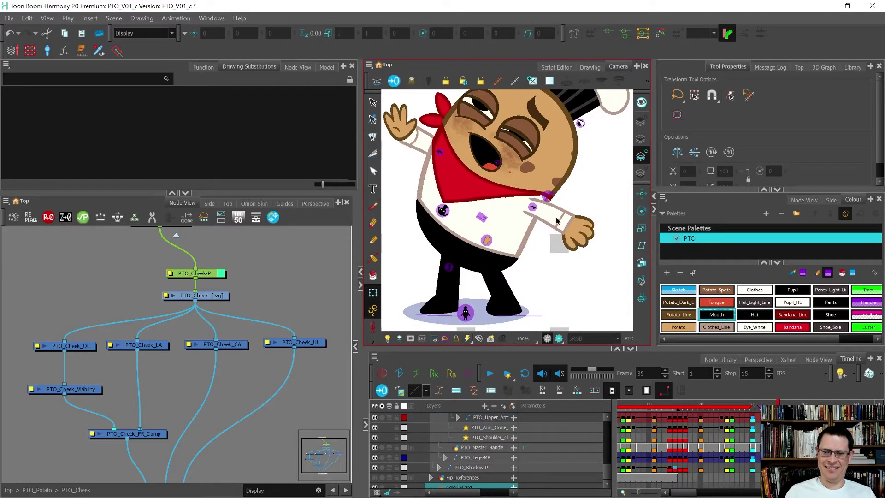
click(568, 240)
mouse_move(581, 271)
mouse_down()
mouse_move(570, 303)
mouse_move(550, 318)
mouse_up()
- Rotate the left-hand arm at the shoulder to about -34.5° and swing its forearm lower
click(428, 145)
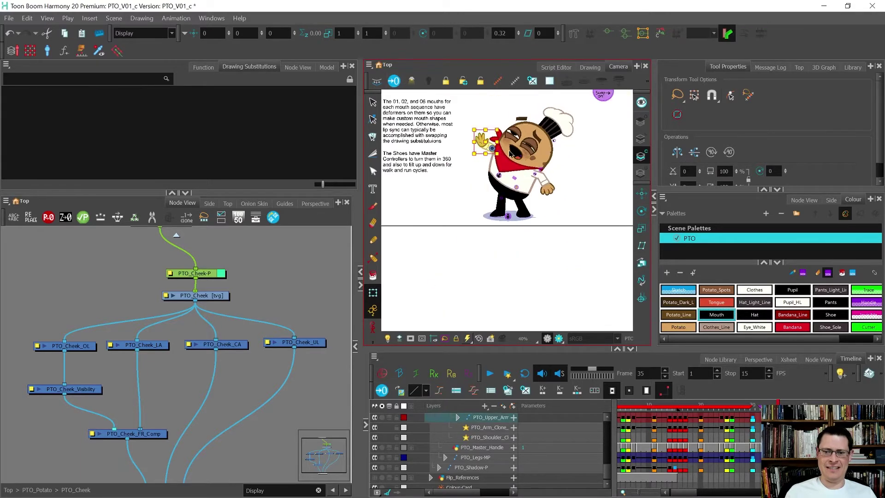
drag(448, 140, 415, 183)
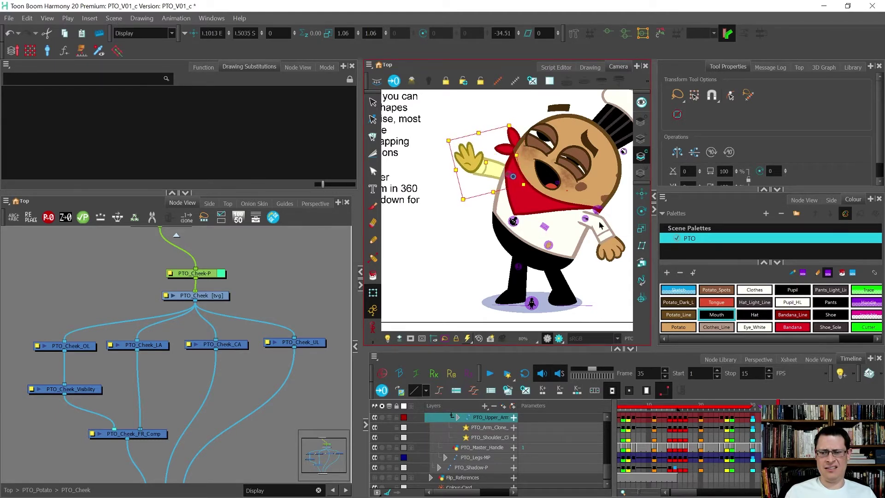
key(r)
drag(437, 194, 464, 246)
- Rotate the left-hand hand upward at the wrist and raise the whole arm to about -51.6°
click(467, 178)
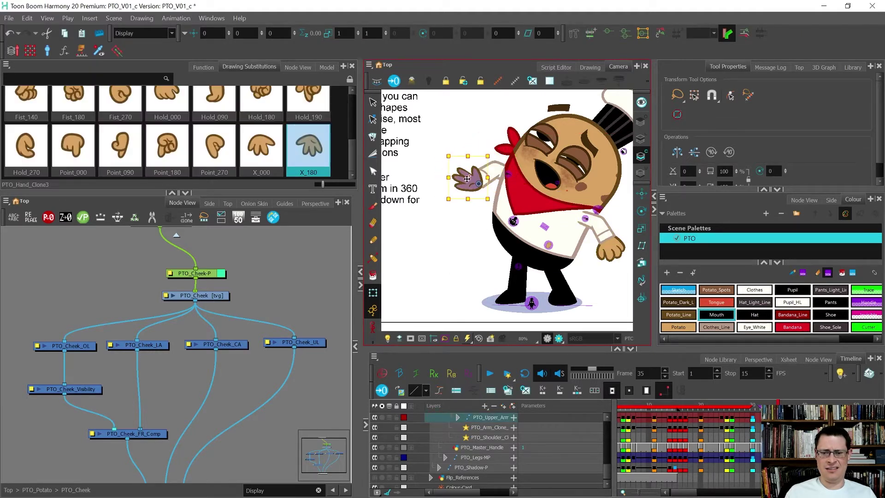
drag(546, 143, 574, 175)
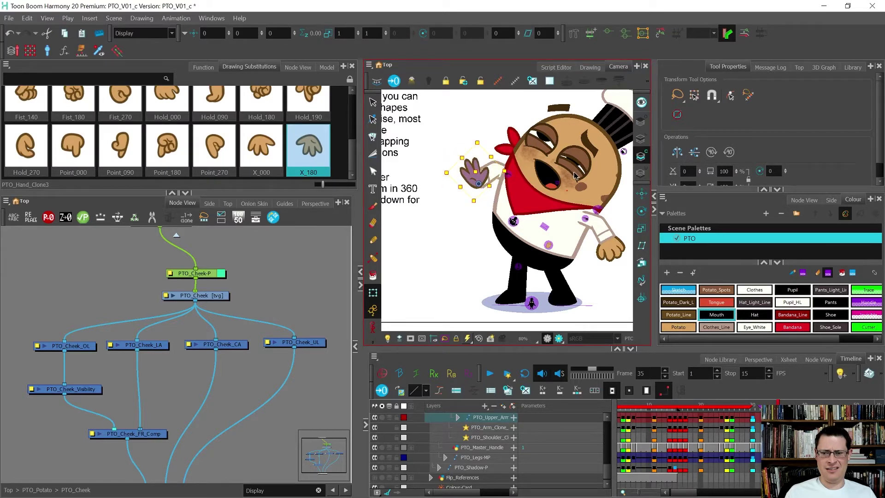
key(b)
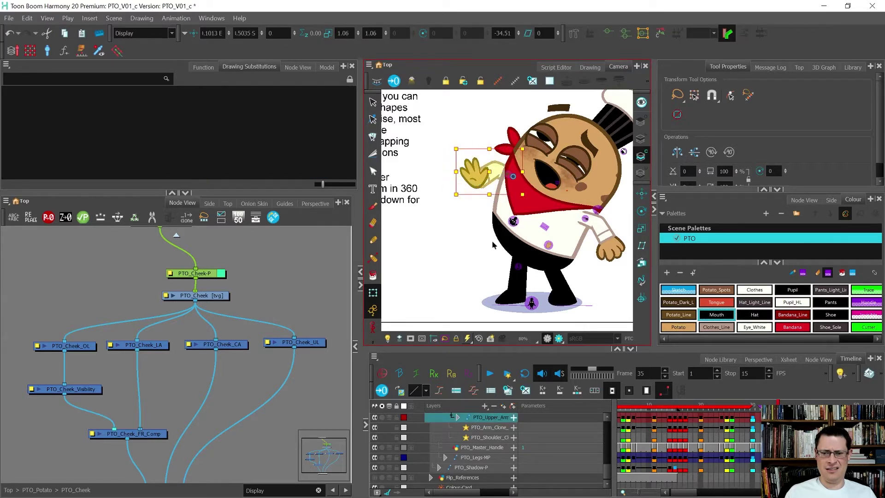
drag(493, 245, 477, 226)
scroll(557, 175, up, 2)
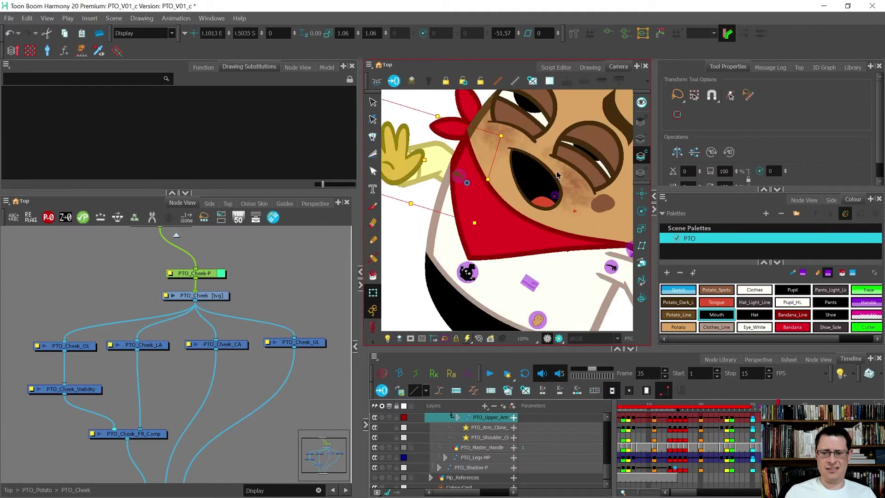
- Pull the mouth's right-hand edge outward with its deformer to open the mouth wider, and save the scene
click(550, 177)
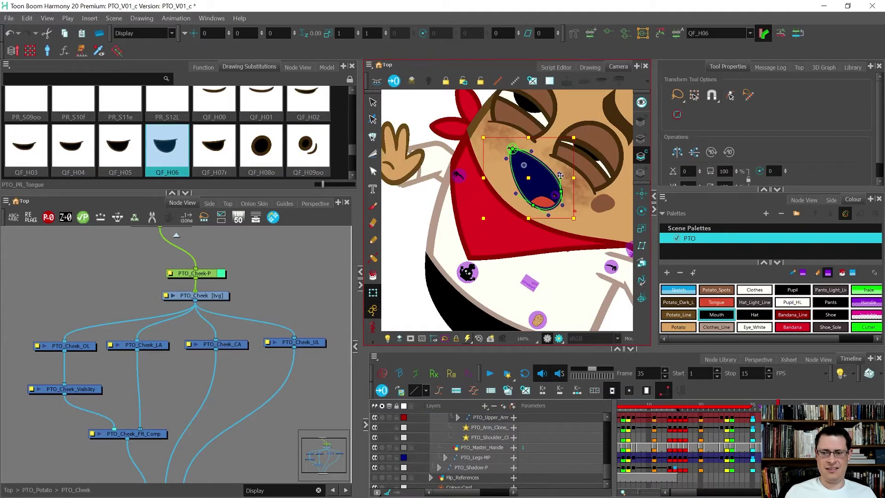
double_click(564, 178)
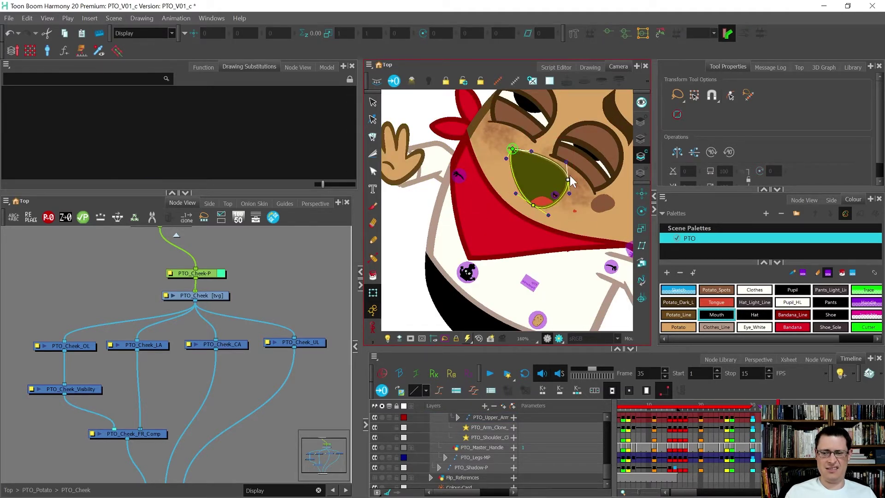
drag(567, 163, 569, 166)
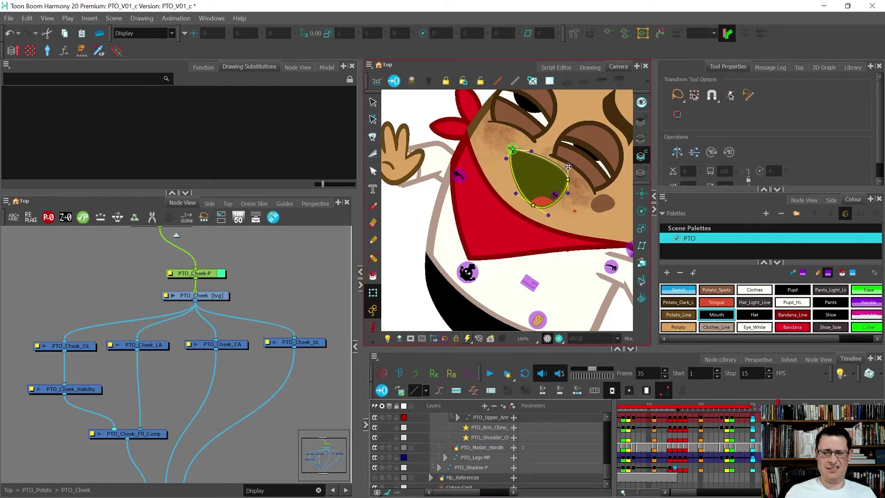
scroll(473, 209, down, 5)
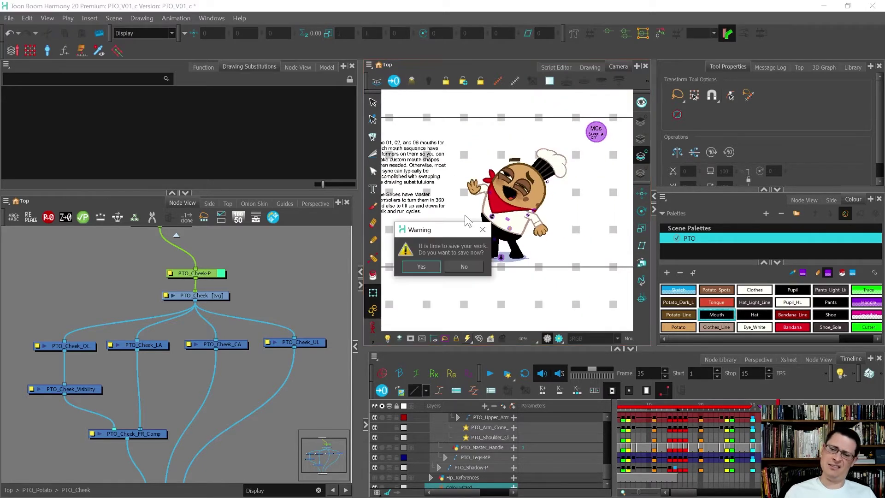
click(417, 268)
key(ctrl+s)
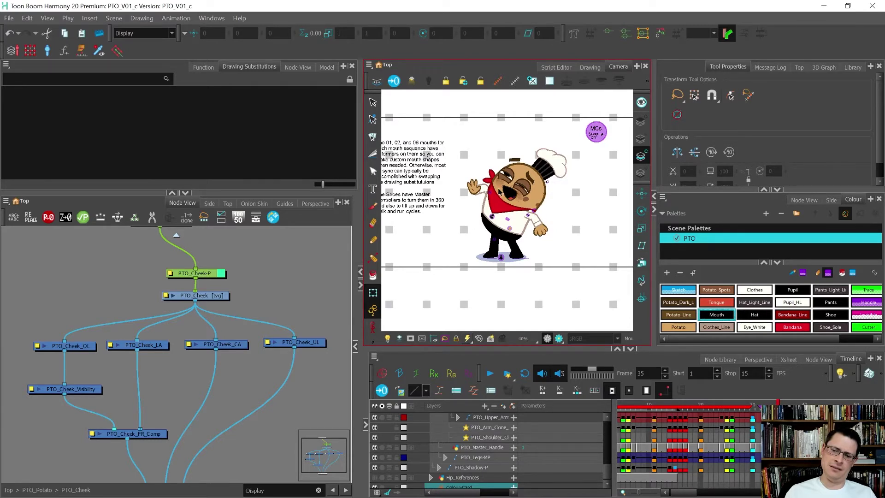
- Move the left-hand eye's pupil slightly upward, further under the upper eyelid
scroll(500, 194, up, 5)
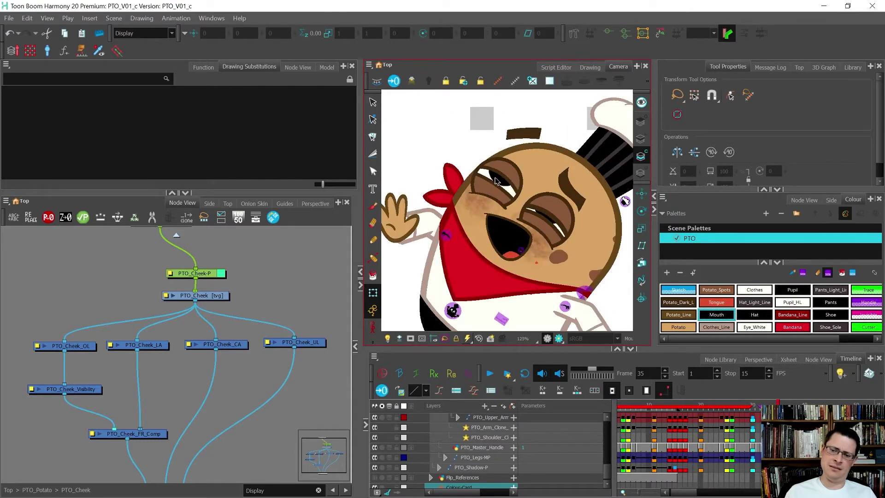
click(495, 180)
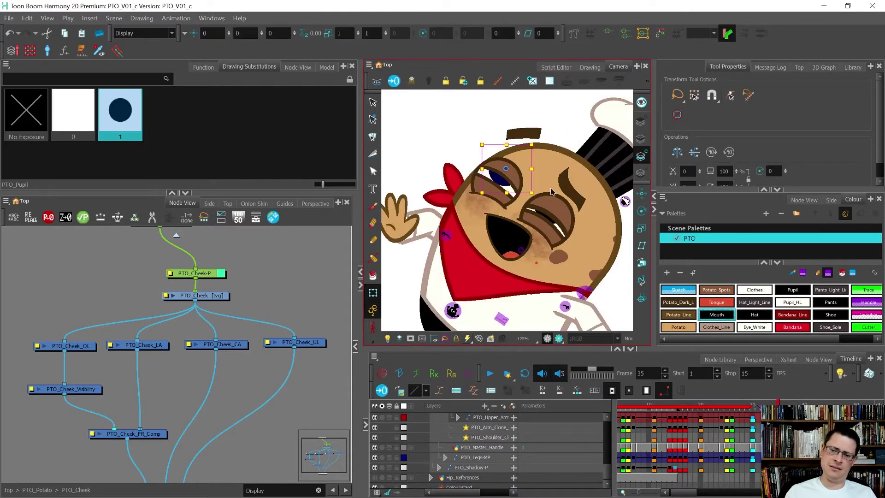
mouse_move(561, 184)
mouse_down()
mouse_move(556, 190)
mouse_move(560, 185)
mouse_up()
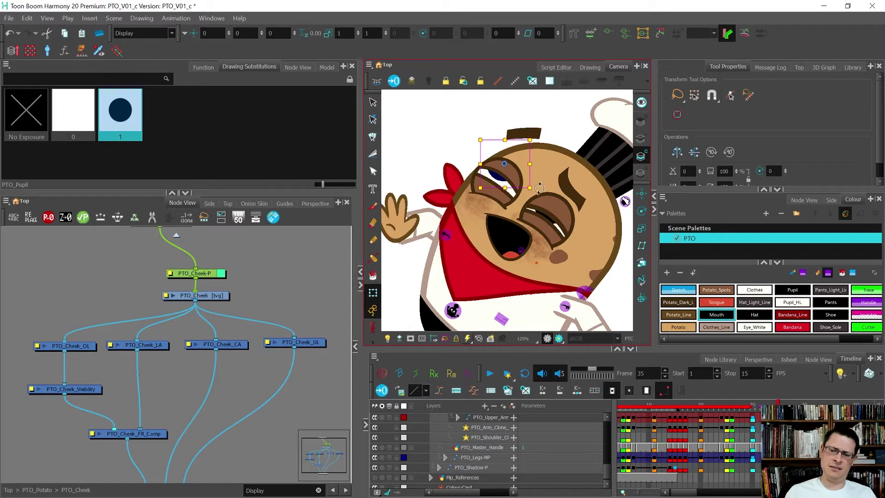
- Arch the left-hand eye's lower eyelid upward with its deformer to close the eye
scroll(519, 198, up, 3)
click(502, 195)
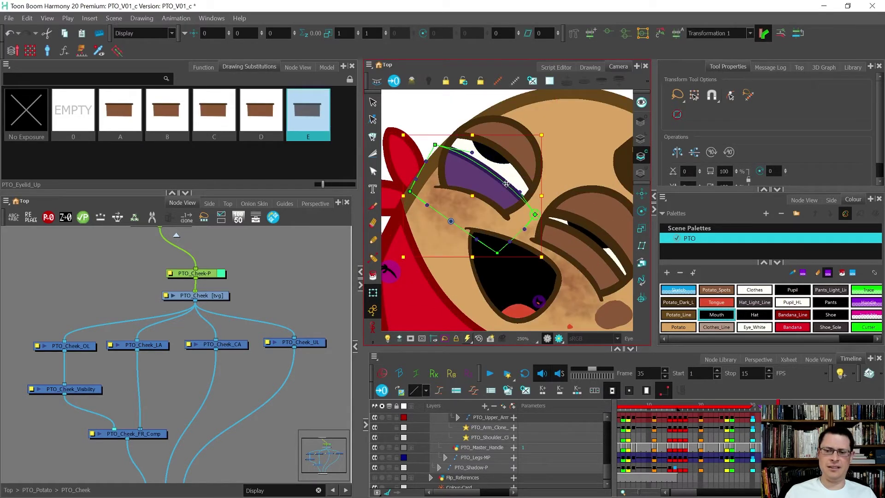
click(518, 190)
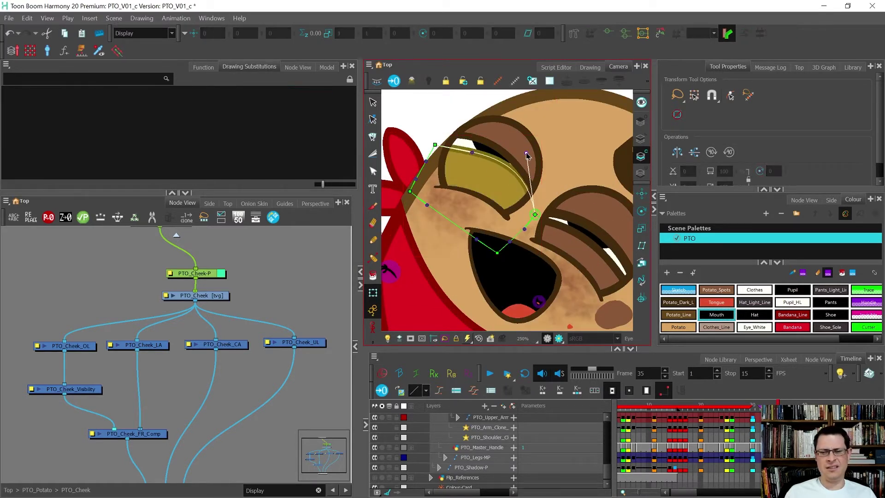
drag(472, 152, 472, 127)
scroll(492, 172, down, 5)
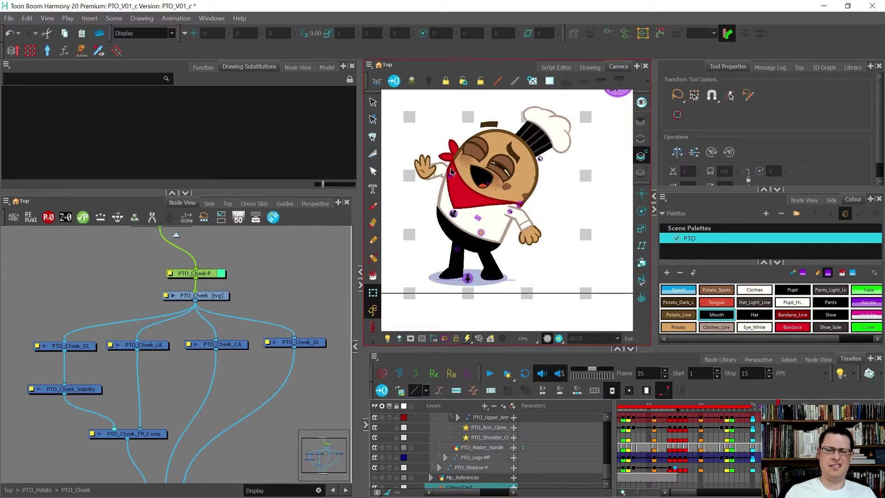
scroll(490, 177, up, 3)
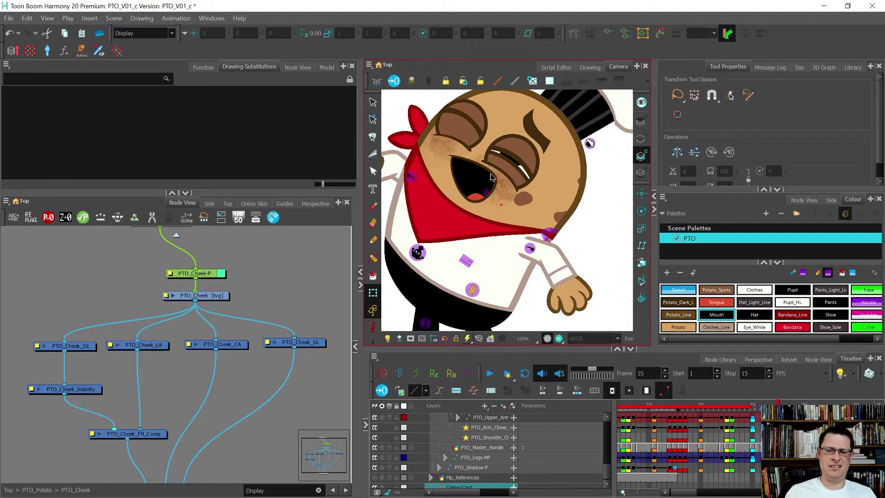
click(502, 173)
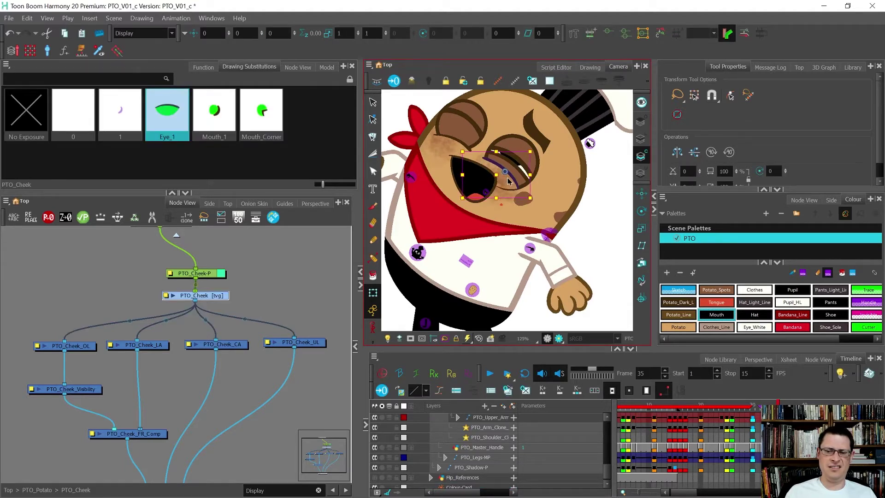
drag(509, 181, 508, 179)
key(ctrl+z)
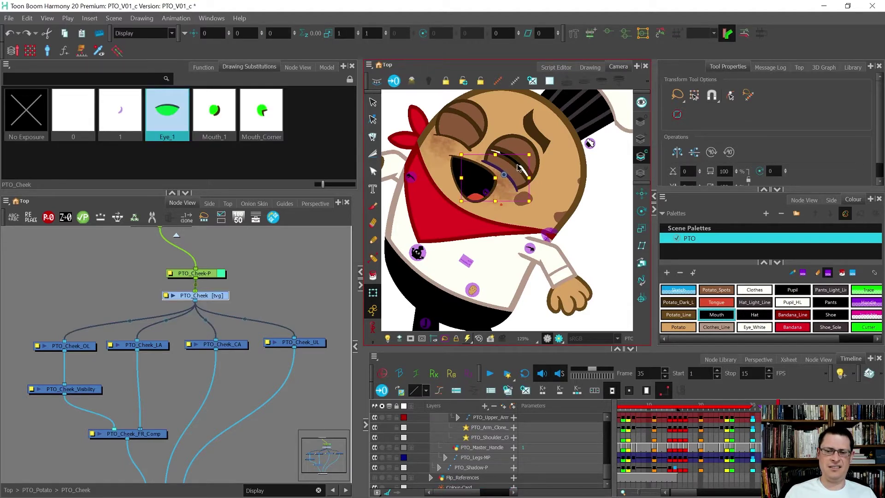
- Raise the right-hand eye's lower eyelid until it meets the upper lid and closes the eye
click(515, 167)
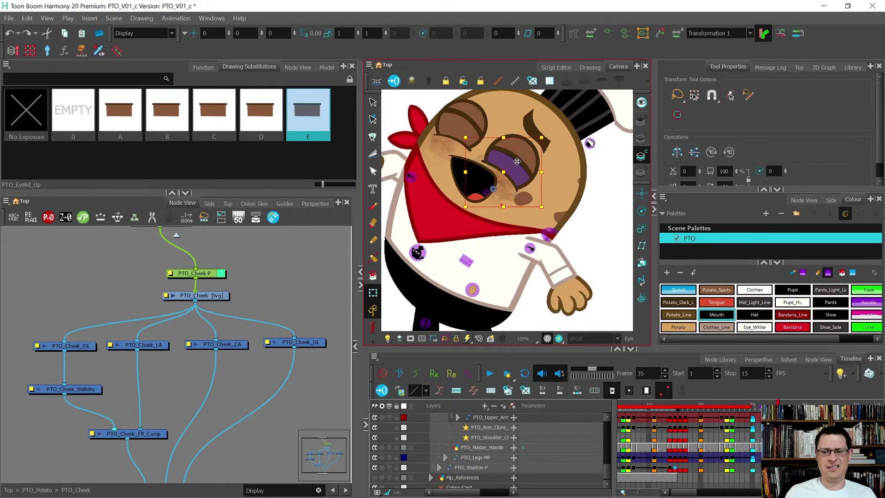
scroll(517, 162, down, 7)
click(476, 183)
scroll(521, 166, up, 5)
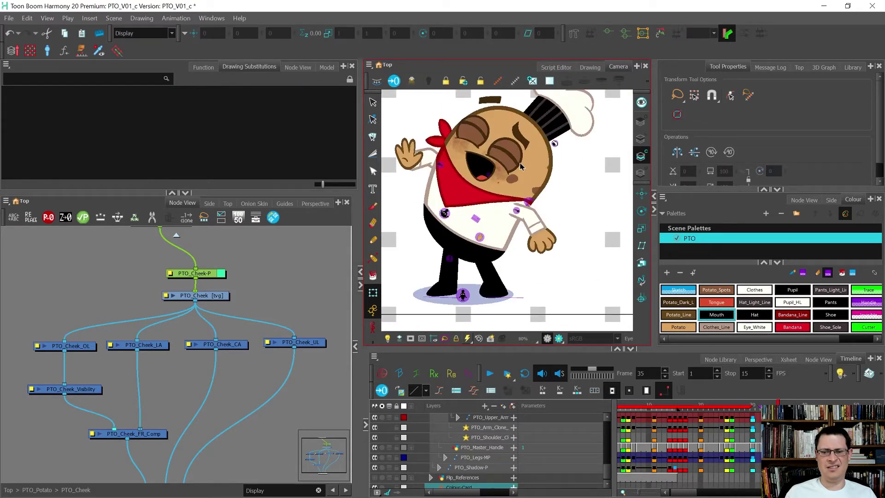
scroll(518, 169, down, 2)
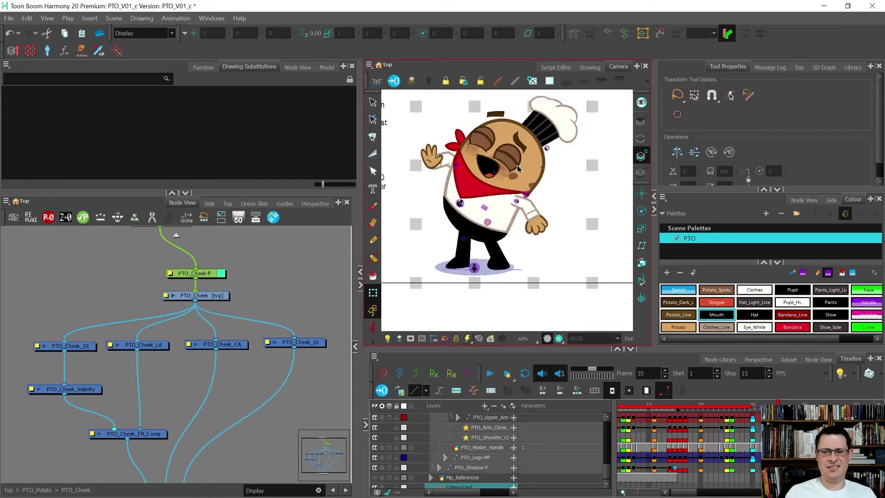
scroll(497, 167, up, 2)
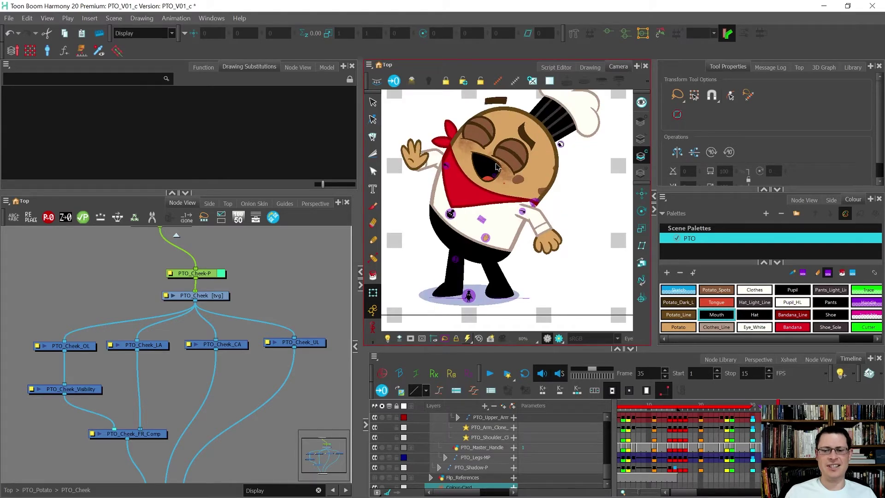
- Adjust the curve of the mouth's upper right-hand corner with its deformer
click(497, 166)
scroll(499, 165, up, 3)
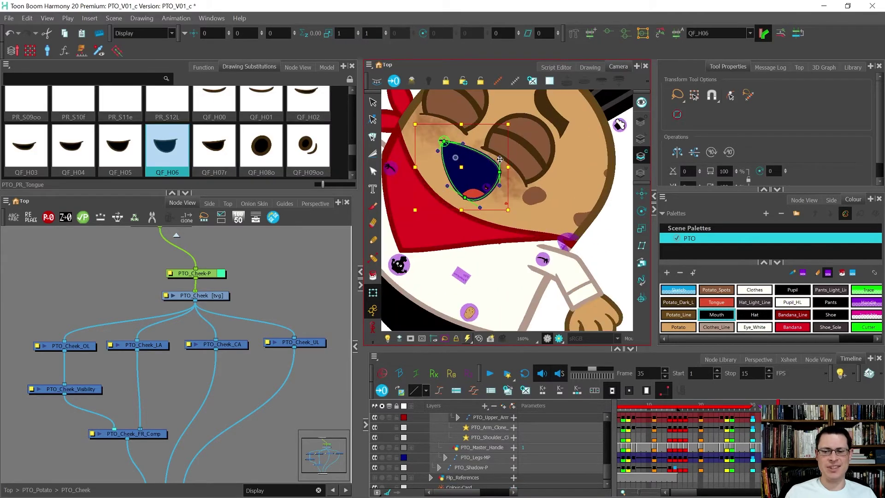
click(500, 160)
scroll(500, 162, down, 3)
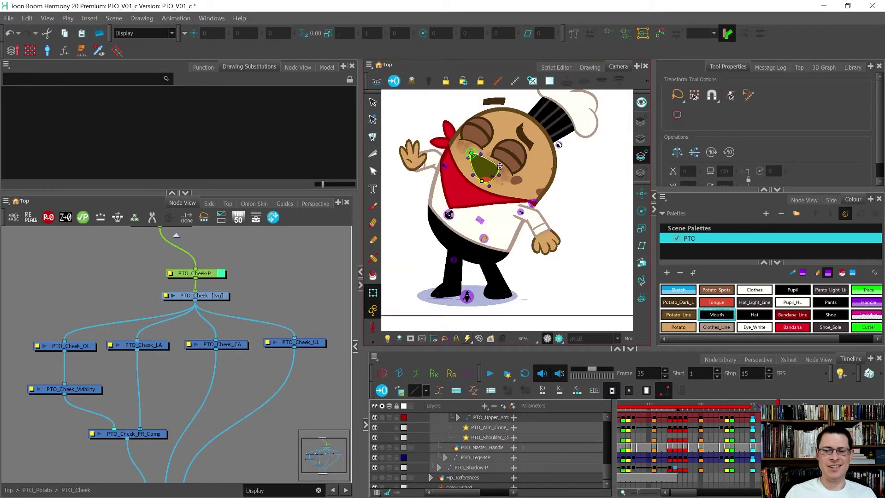
- Swing the right-hand arm inward and rotate its forearm across the torso so the hand rests on the belly
click(594, 200)
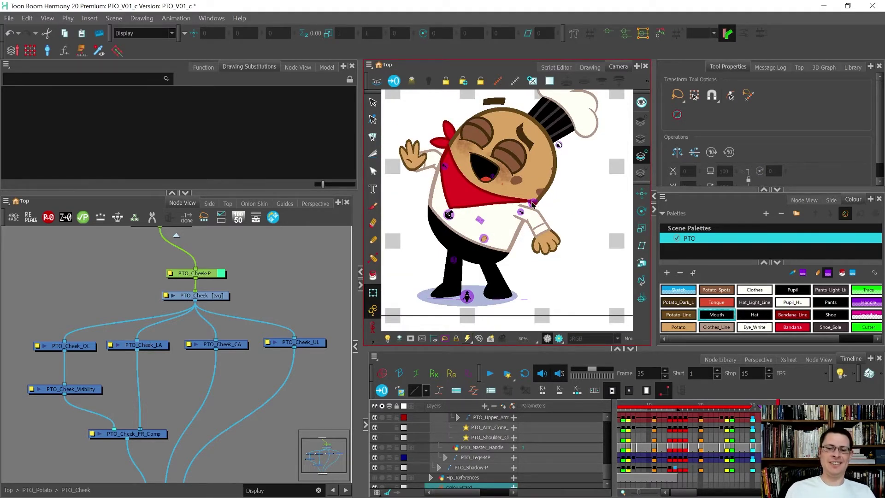
click(521, 212)
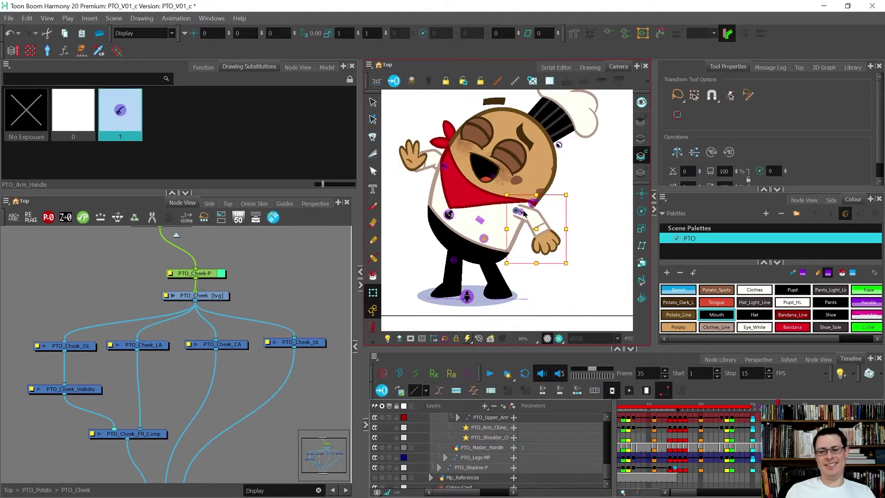
drag(582, 251, 438, 309)
click(477, 240)
key(b)
drag(429, 298, 404, 244)
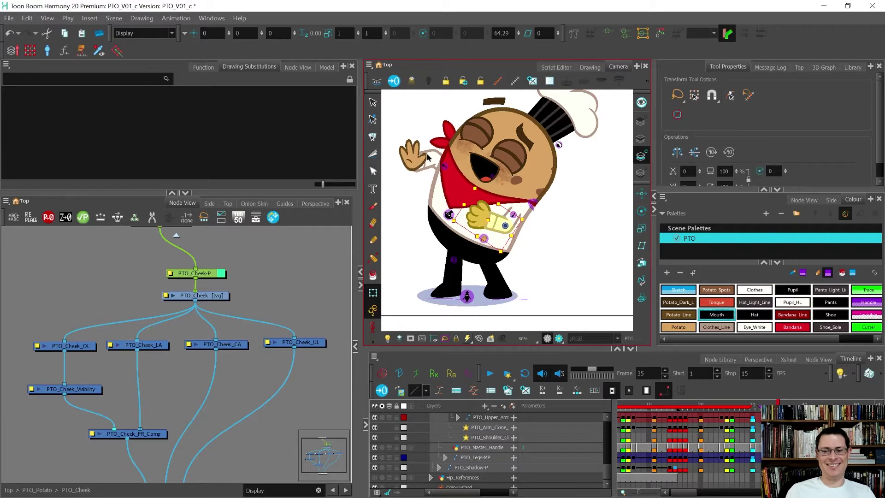
- Rotate the left-hand forearm up toward the face and adjust the angle of the raised hand
click(434, 160)
key(b)
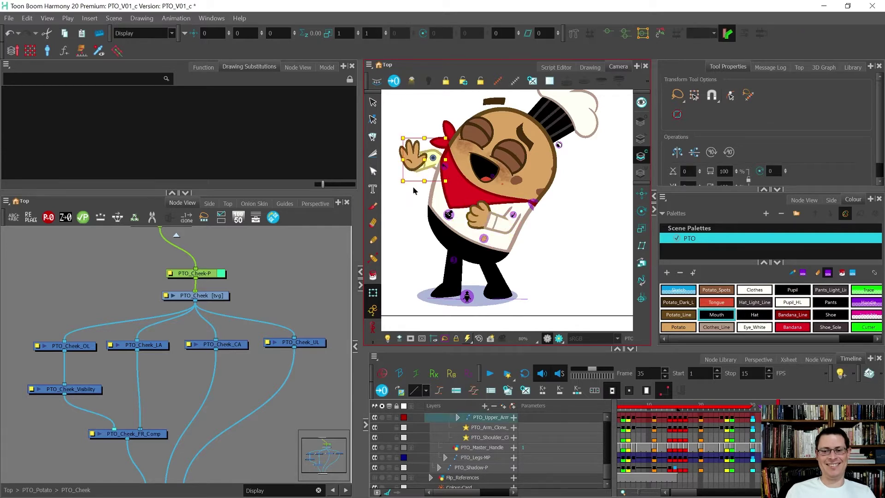
drag(395, 156, 394, 122)
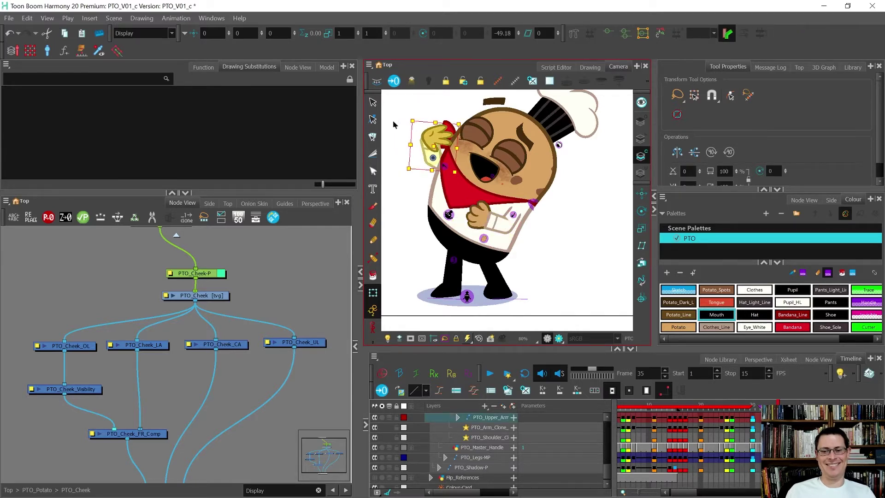
key(b)
drag(492, 105, 453, 126)
click(418, 162)
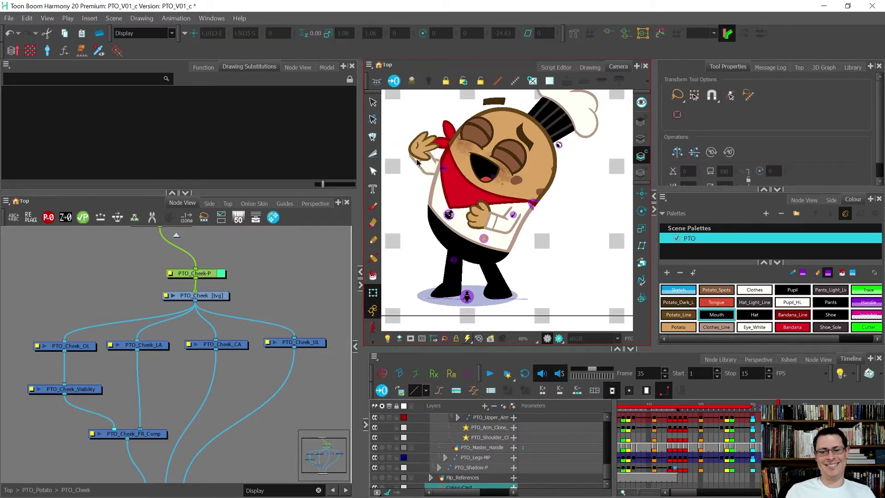
- Swap the raised left-hand hand's drawing to Hold_190
click(425, 152)
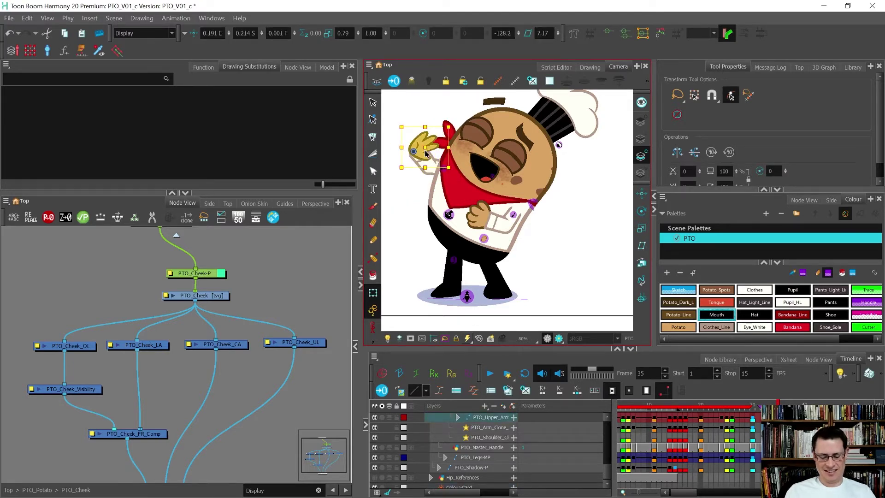
click(418, 183)
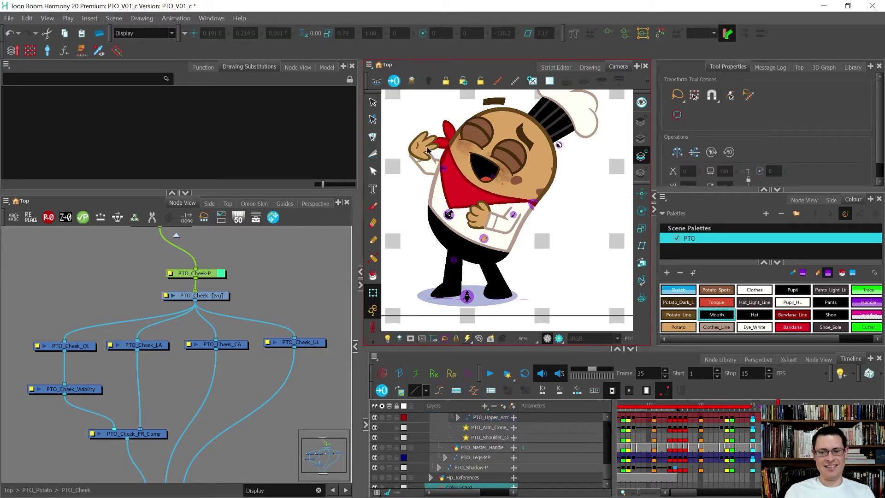
click(427, 149)
key(minus)
key(minus)
key(minus)
key(minus)
key(minus)
key(minus)
key(minus)
key(minus)
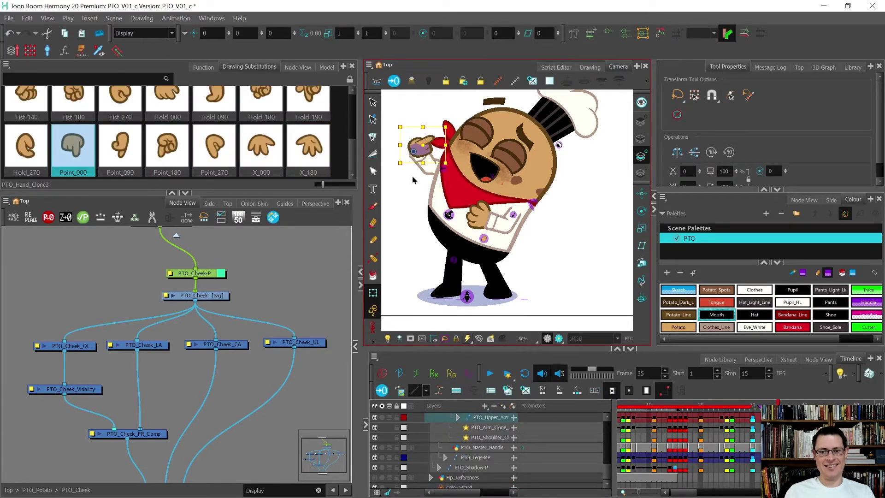
key(equal)
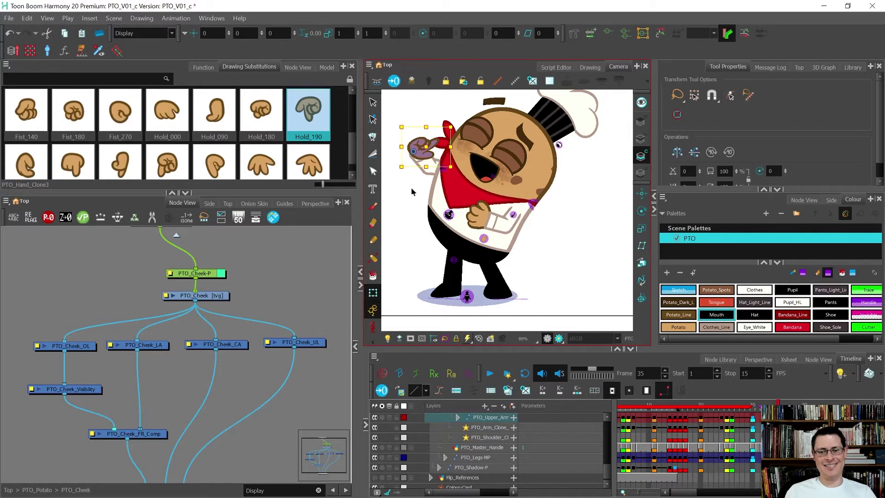
click(414, 196)
- Rotate the raised left-hand hand about its wrist so it tilts away from the face
click(420, 158)
key(b)
key(b)
key(shift+b)
key(4)
drag(467, 124, 518, 208)
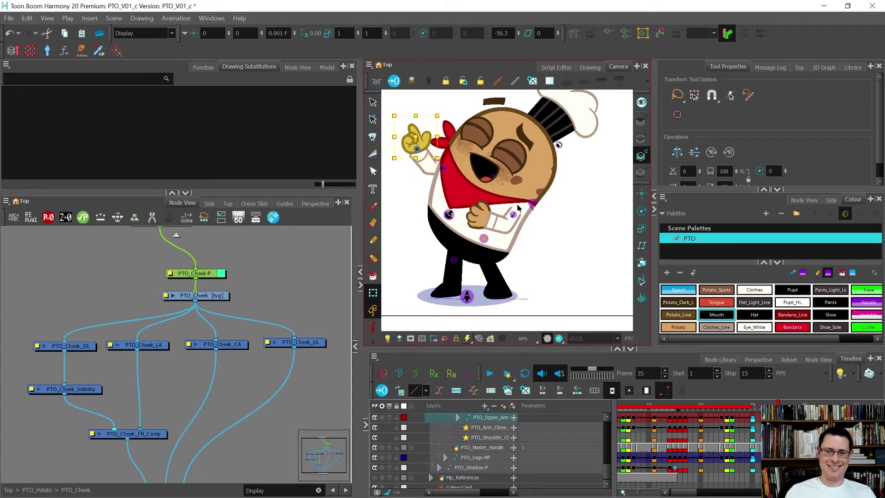
mouse_move(467, 107)
mouse_down()
mouse_move(425, 103)
mouse_move(424, 111)
mouse_up()
- Reshape the left-hand upper arm's deformer curve at the elbow so its outline follows the bent forearm
scroll(428, 167, up, 3)
click(428, 167)
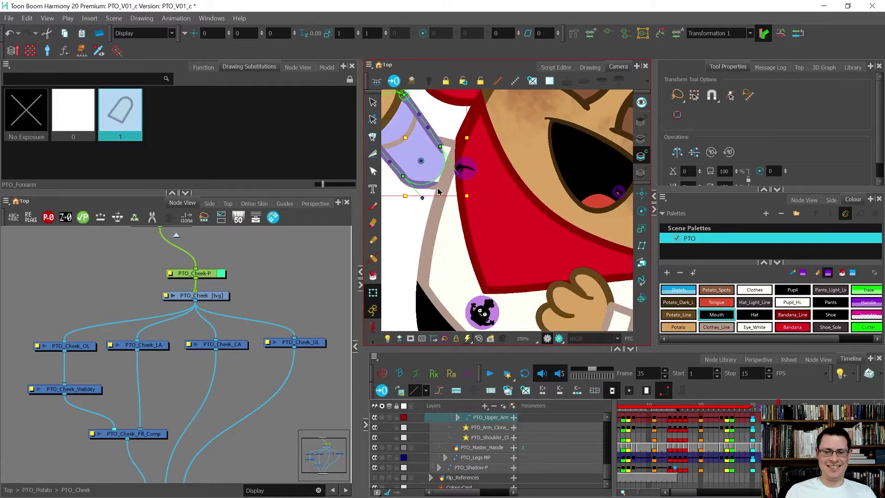
click(432, 190)
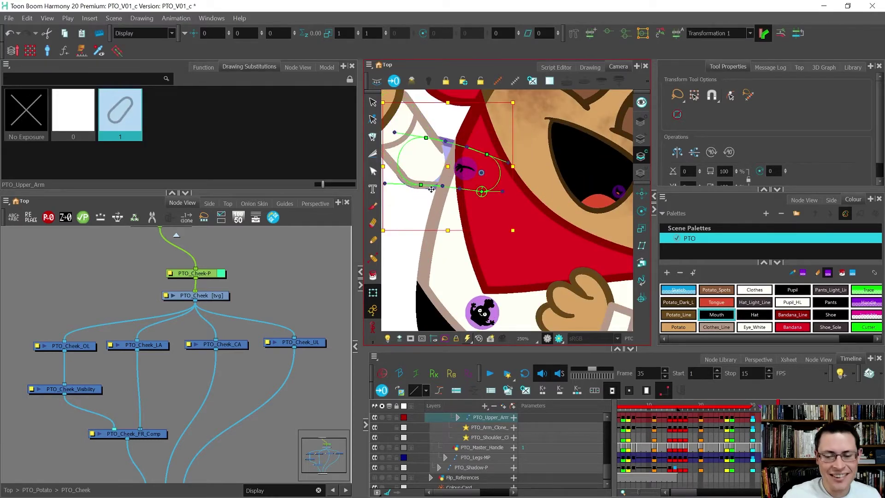
click(435, 197)
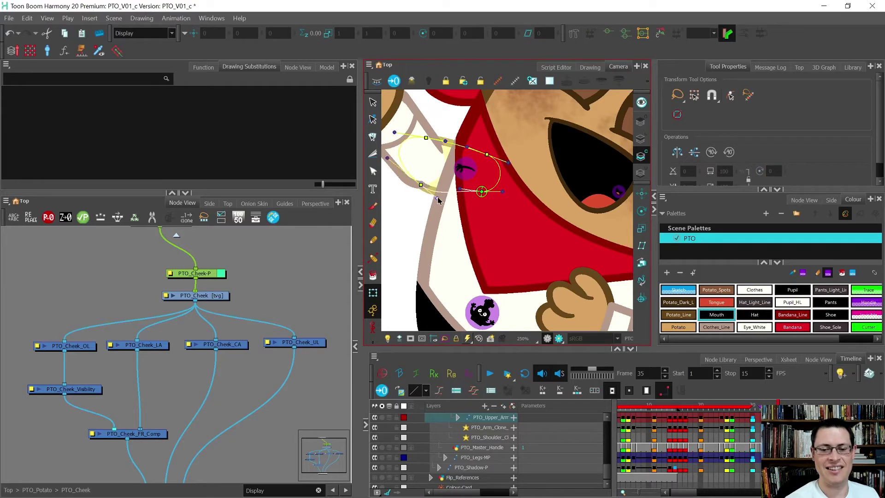
drag(421, 186, 413, 183)
drag(467, 147, 441, 143)
click(443, 148)
- Examine the finished laughing pose up close and as a whole, previewing it in Render view before returning to the working view
scroll(444, 164, down, 5)
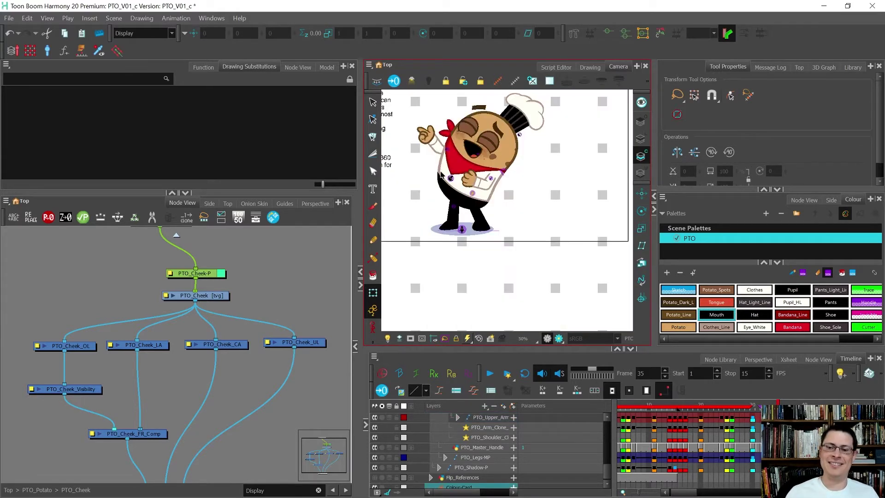
scroll(474, 102, up, 1)
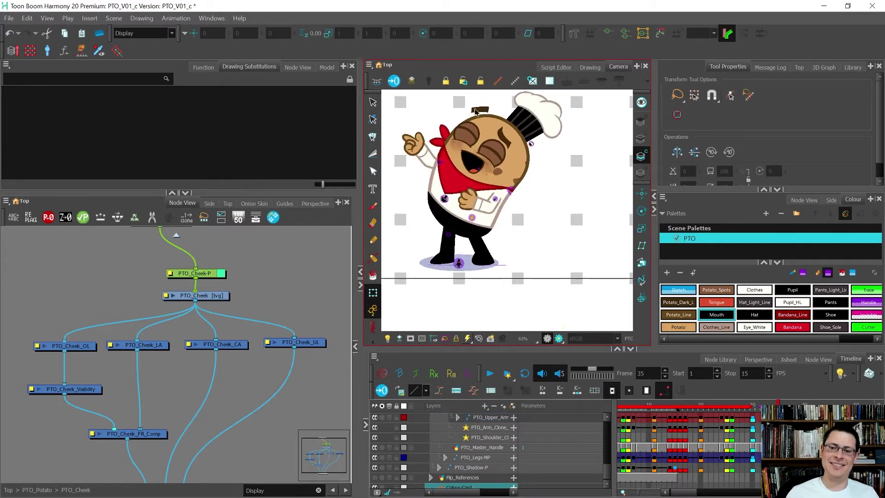
scroll(489, 192, down, 1)
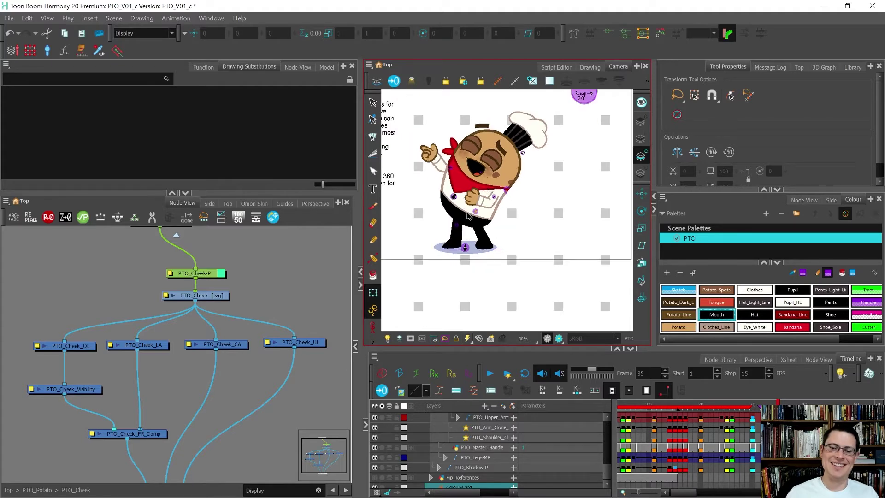
scroll(477, 193, up, 7)
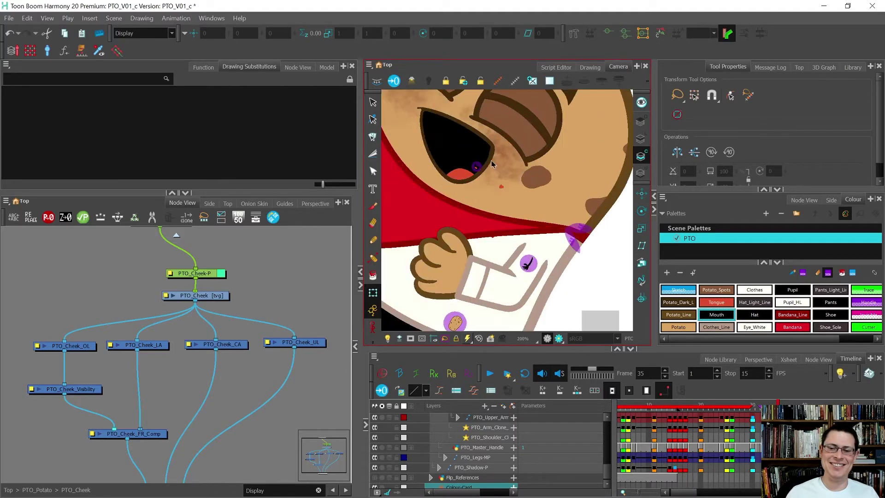
scroll(490, 197, down, 5)
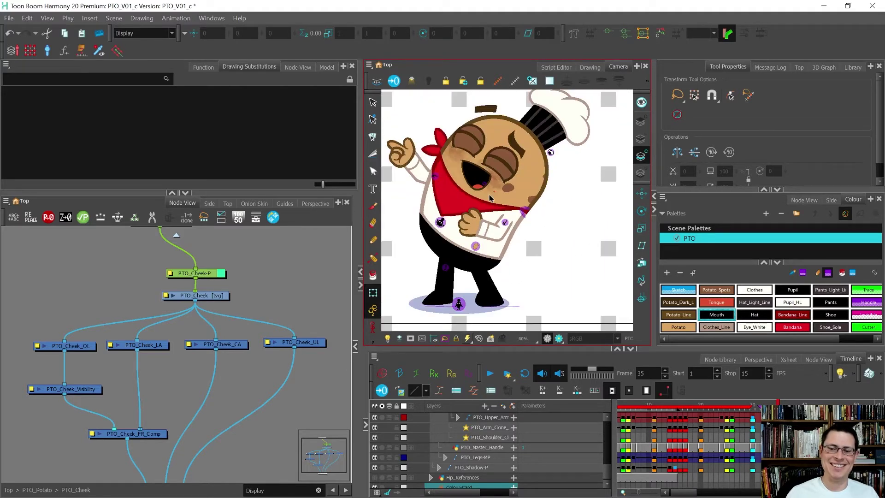
click(557, 340)
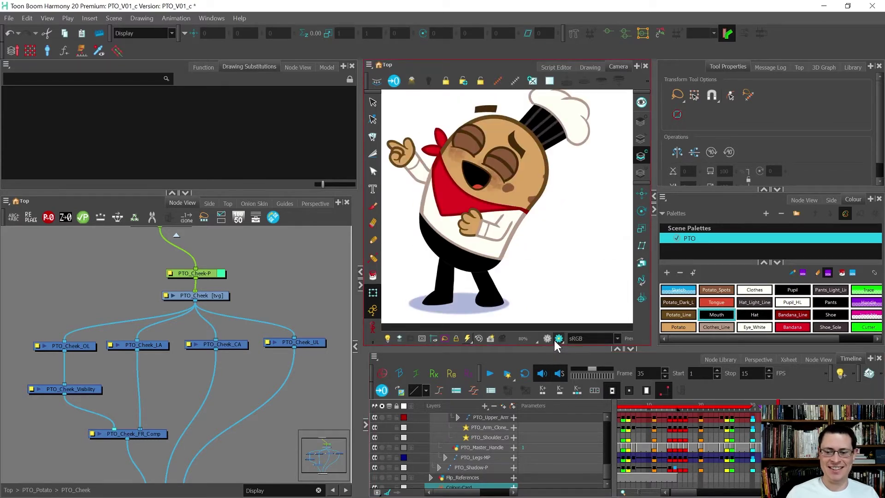
click(550, 337)
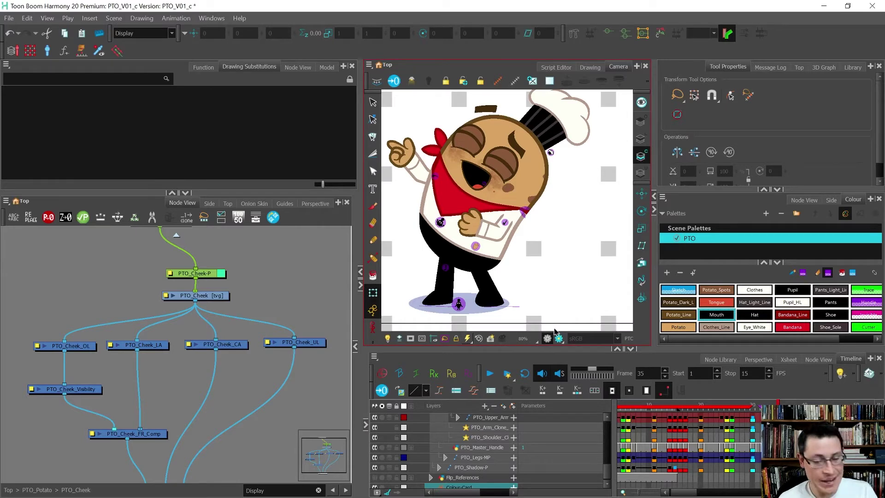
- Select the raised arm's upper arm deformer and move its lower control point near the elbow outward to smooth the sleeve's outline
scroll(534, 266, down, 2)
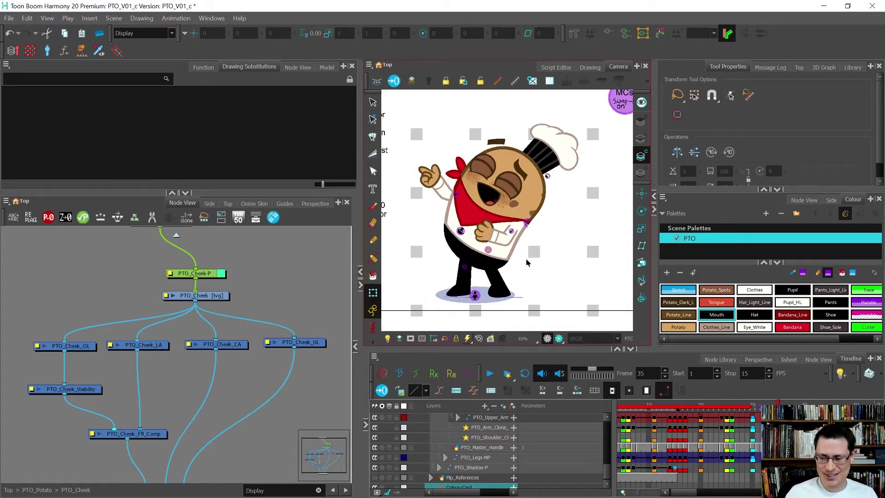
key(comma)
key(period)
key(period)
key(comma)
scroll(444, 196, up, 5)
click(456, 210)
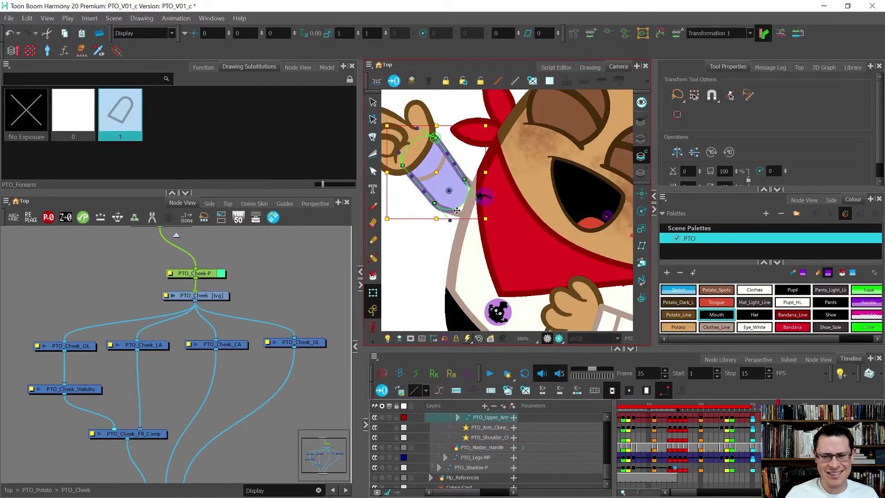
click(460, 214)
scroll(459, 215, up, 2)
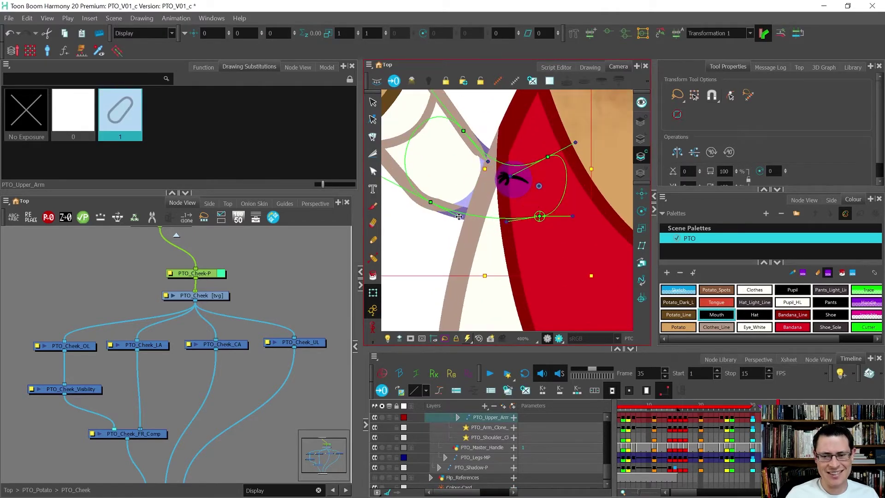
click(456, 231)
drag(430, 203, 417, 195)
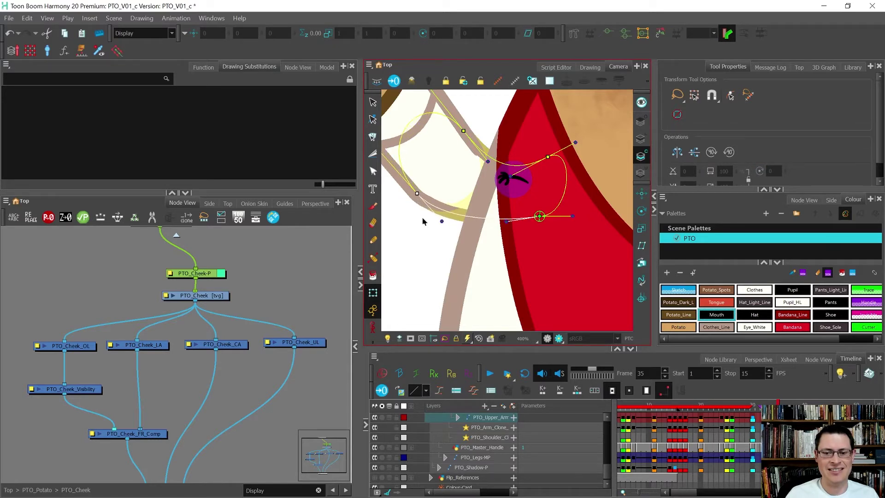
- Adjust the upper arm deformer's upper curve handle near the shoulder and refine its lower elbow point and underside curve
click(486, 165)
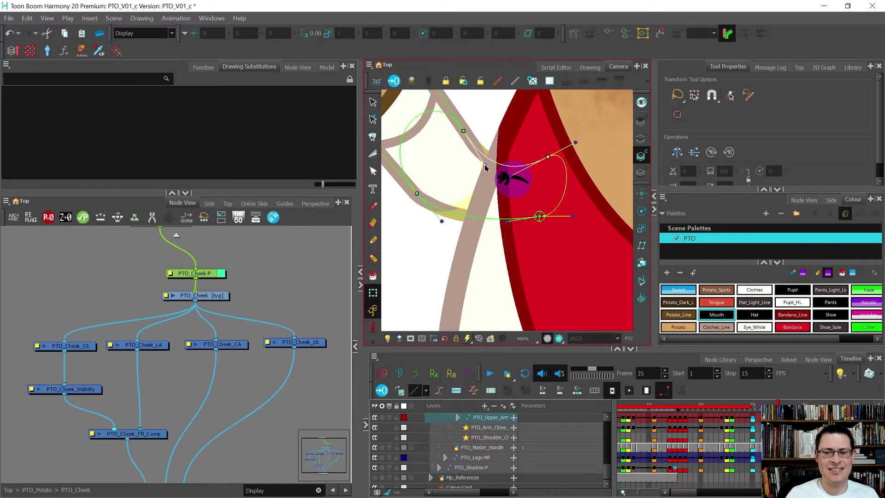
click(443, 230)
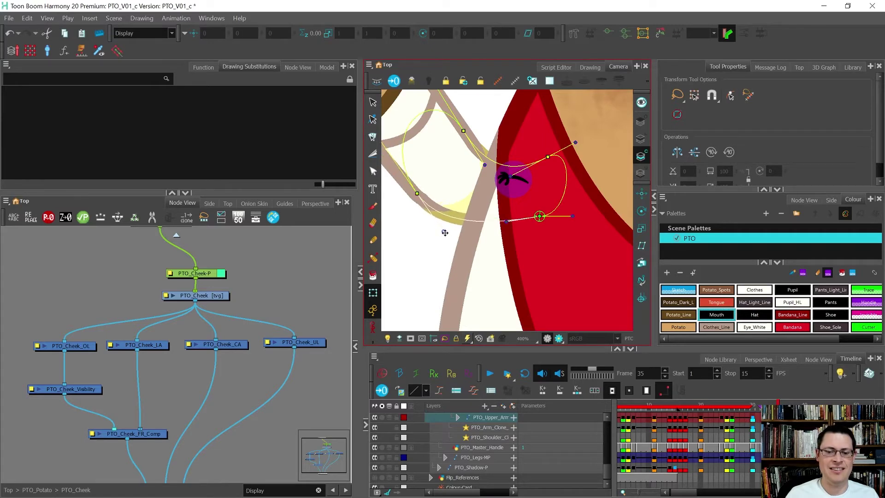
mouse_move(419, 195)
mouse_down()
mouse_move(408, 184)
mouse_move(413, 191)
mouse_up()
click(399, 226)
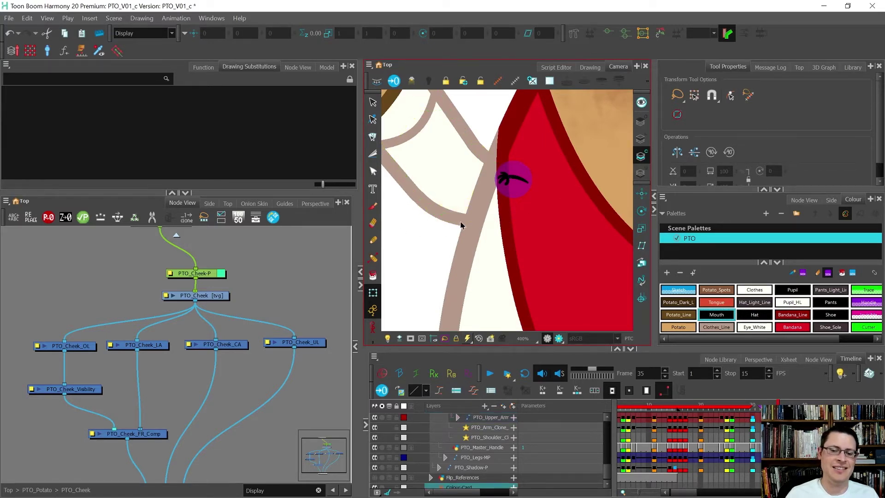
- Widen the Camera view and bring the Notes3 text beside the character into view with the Select tool active
scroll(451, 226, down, 6)
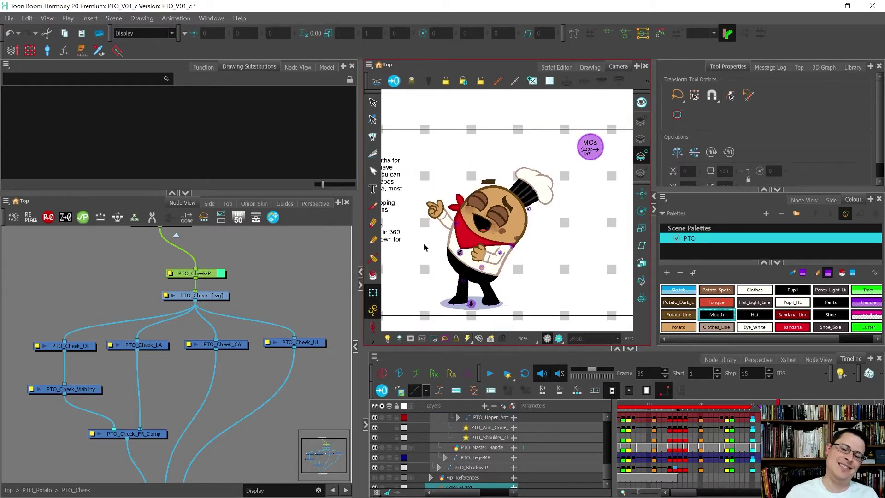
scroll(469, 224, down, 1)
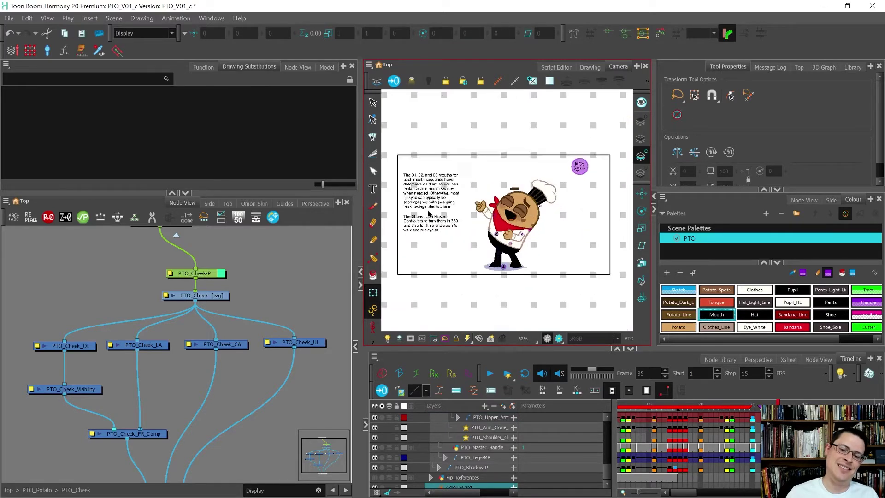
scroll(428, 214, up, 1)
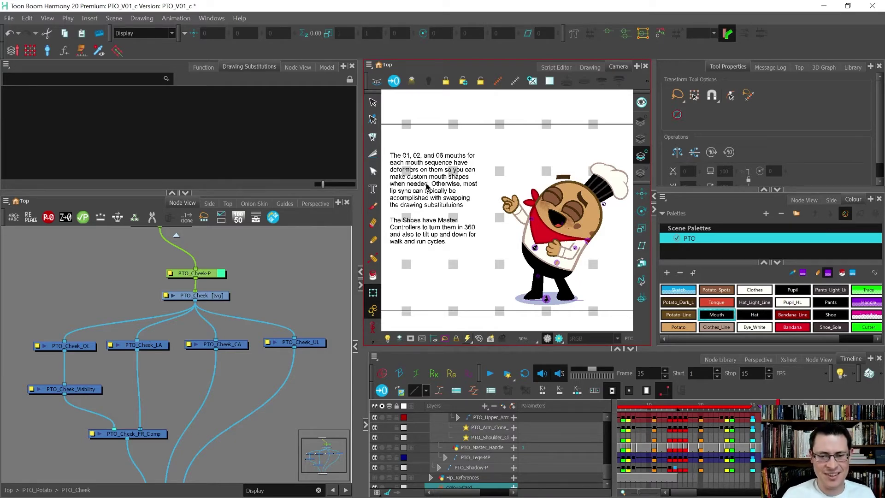
scroll(427, 186, up, 4)
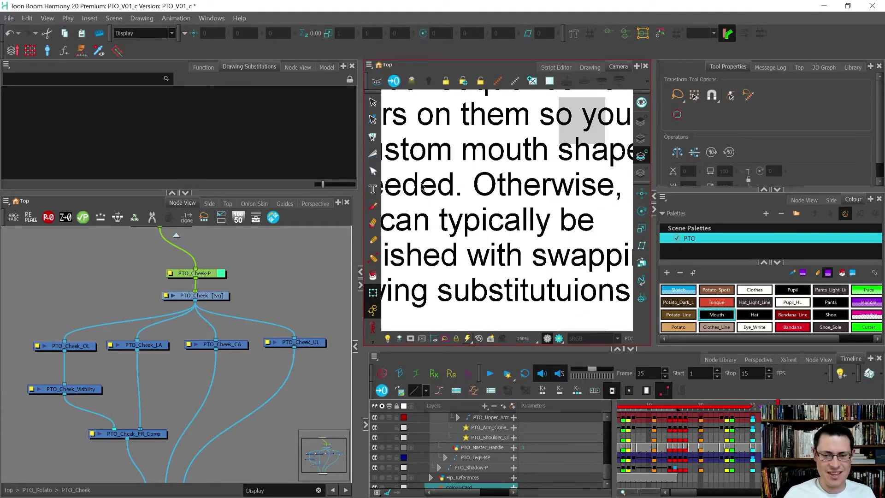
click(423, 186)
scroll(423, 186, down, 1)
key(alt+s)
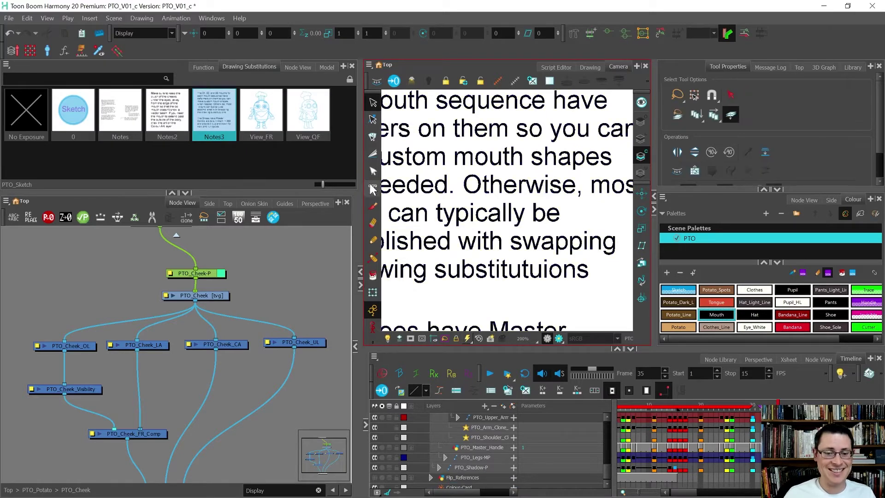
drag(361, 175, 243, 190)
scroll(341, 189, down, 4)
scroll(341, 189, up, 2)
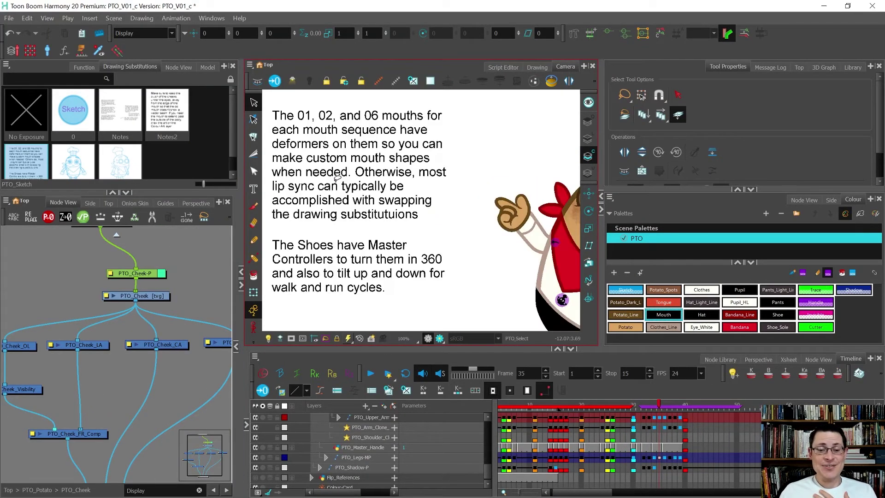
- Cut the paragraph about the Shoes' Master Controllers from the Notes3 drawing on frame 35
click(351, 197)
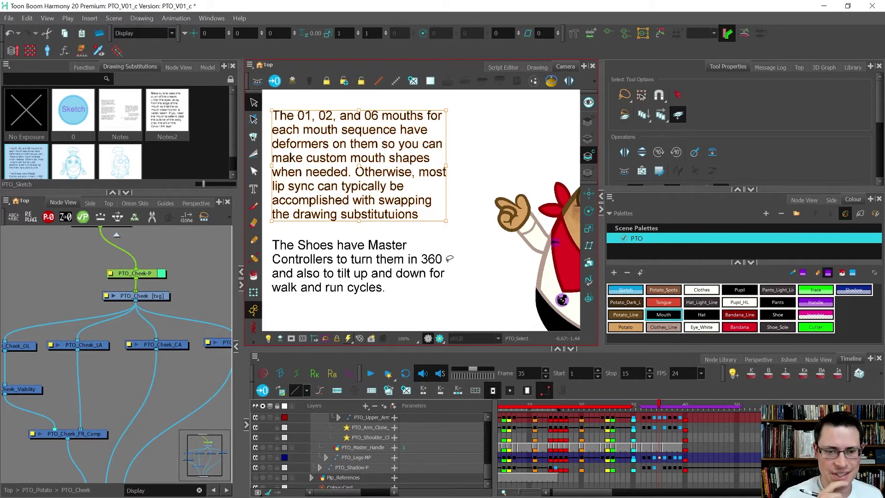
click(412, 245)
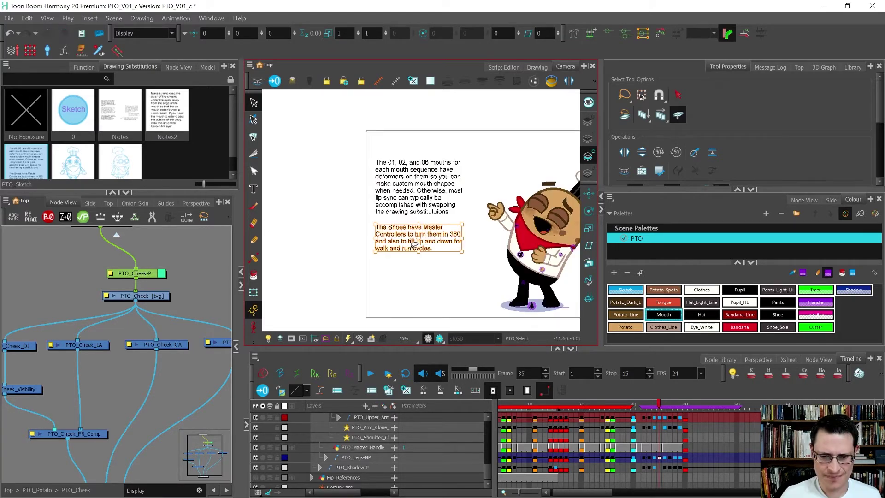
key(ctrl+x)
- Paste the Shoes paragraph into the Notes2 drawing on frame 33 and place it low beside the side-view character's feet
key(comma)
key(comma)
key(comma)
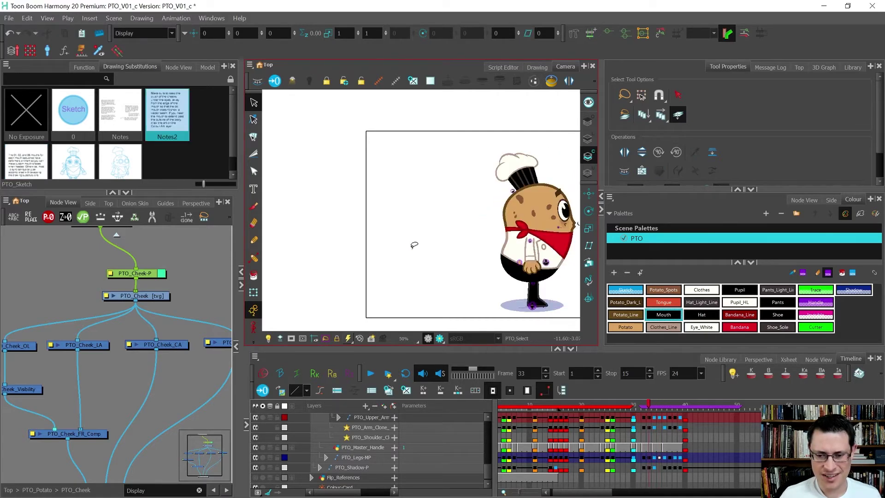
key(comma)
key(period)
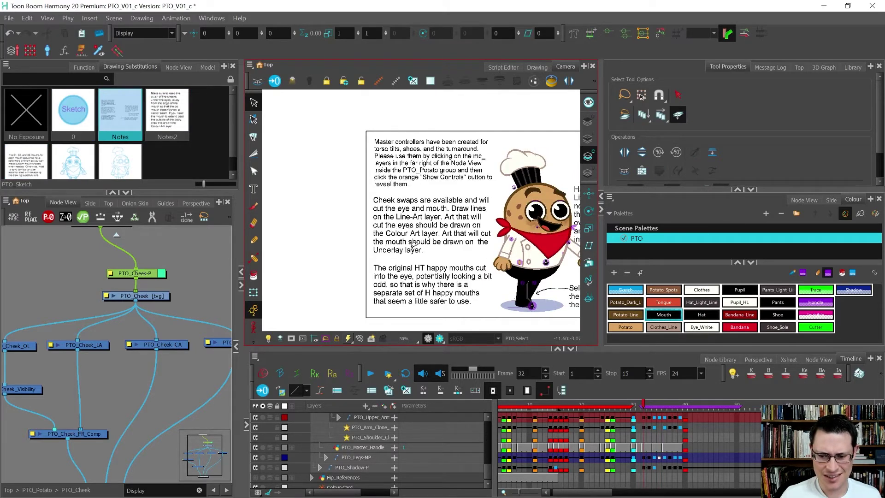
key(period)
key(period)
key(comma)
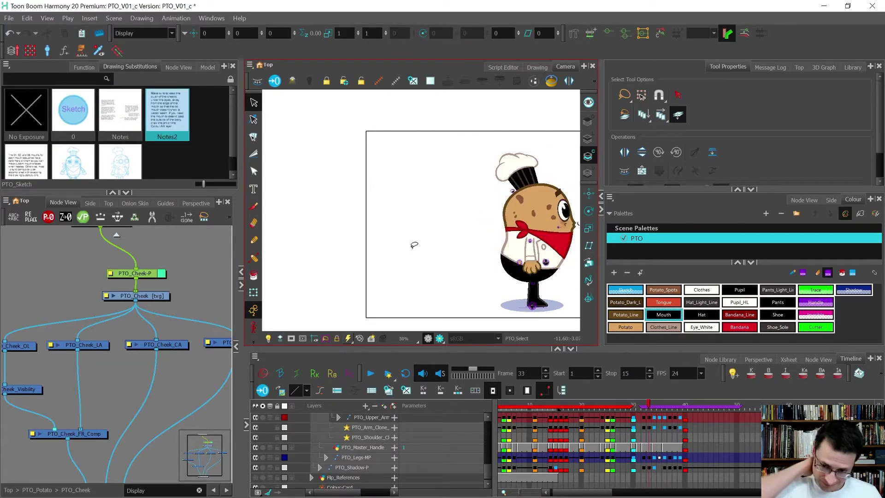
key(period)
key(comma)
scroll(400, 230, down, 4)
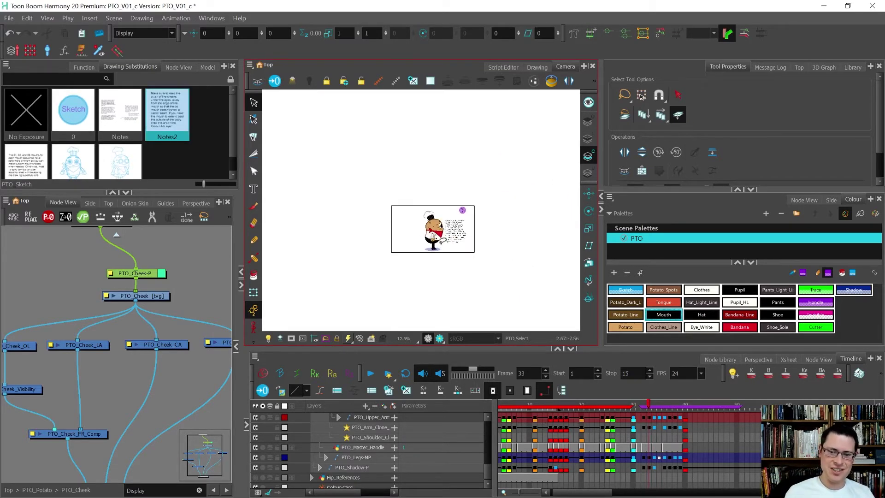
scroll(442, 240, up, 5)
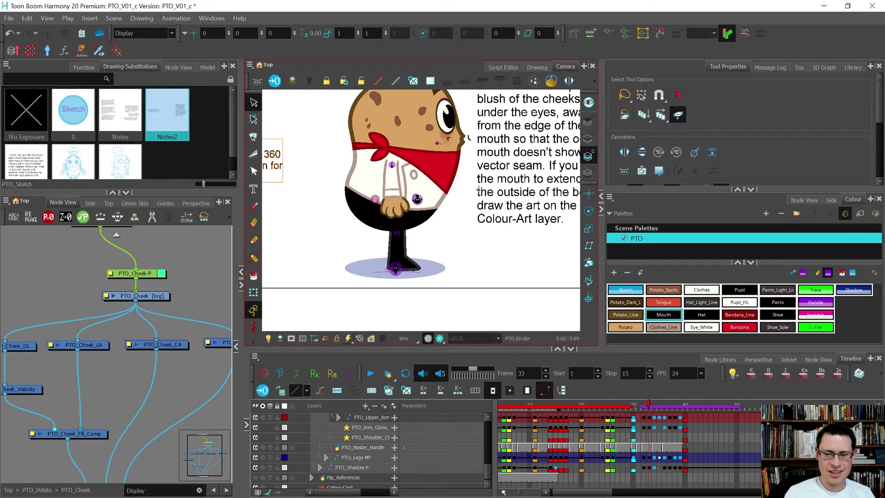
scroll(478, 190, down, 1)
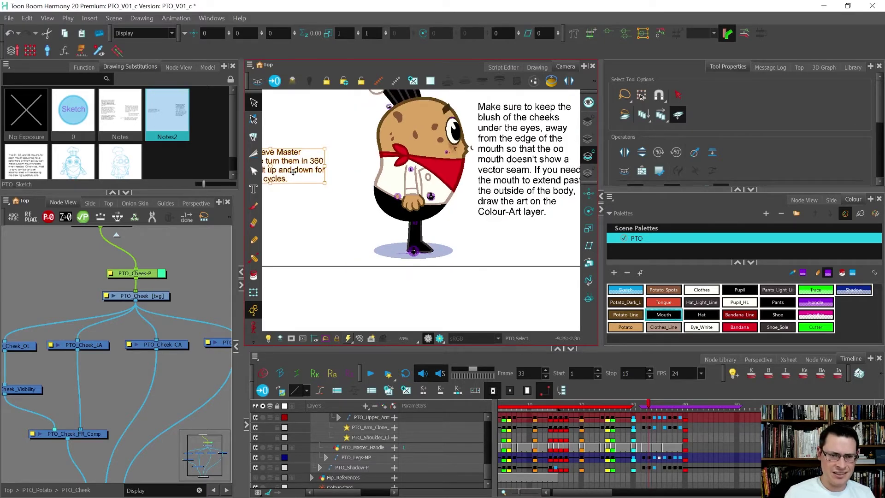
drag(293, 171, 328, 240)
- Rotate one of the side-view character's legs forward from the hip with the Transform tool and select its shoe
scroll(416, 242, up, 3)
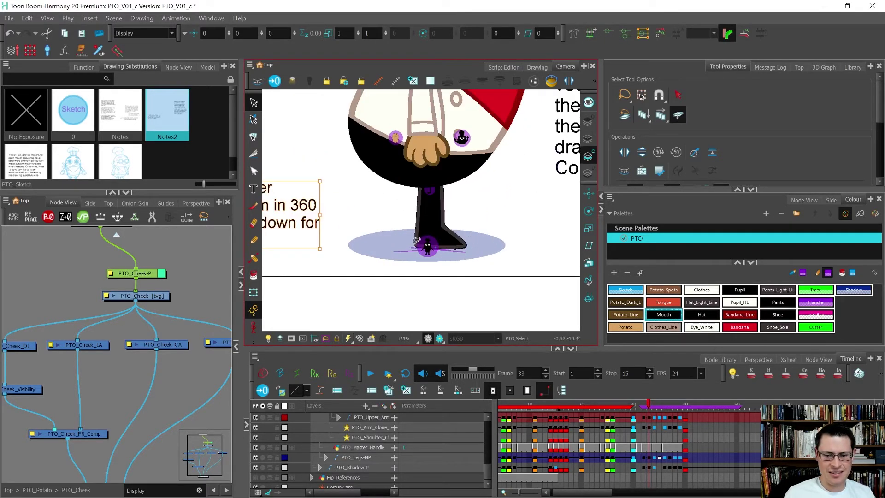
key(shift+t)
click(417, 244)
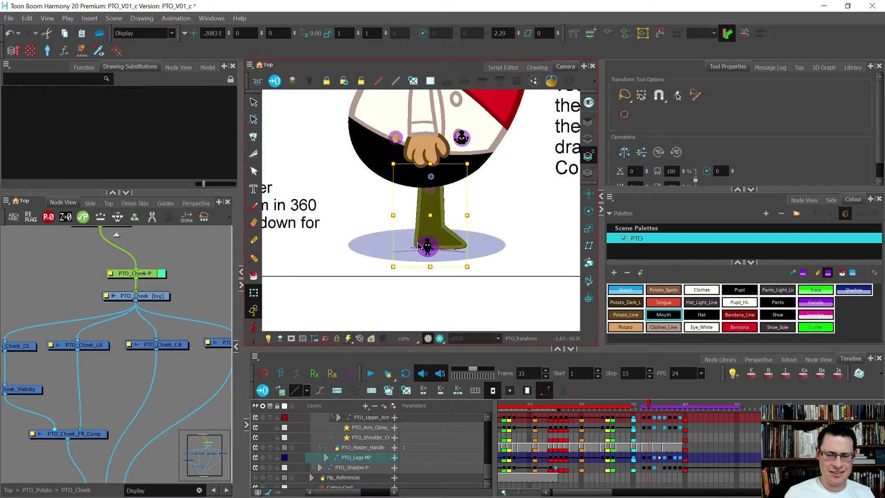
drag(419, 246, 467, 249)
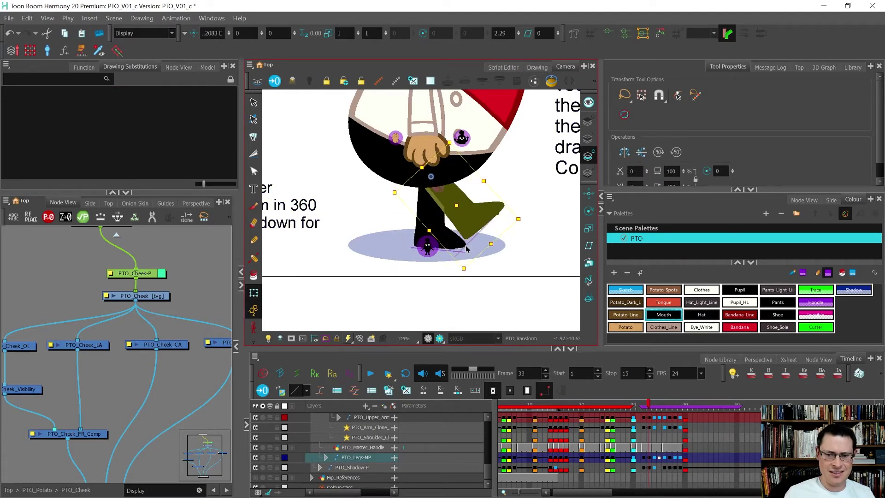
key(ctrl+z)
click(475, 212)
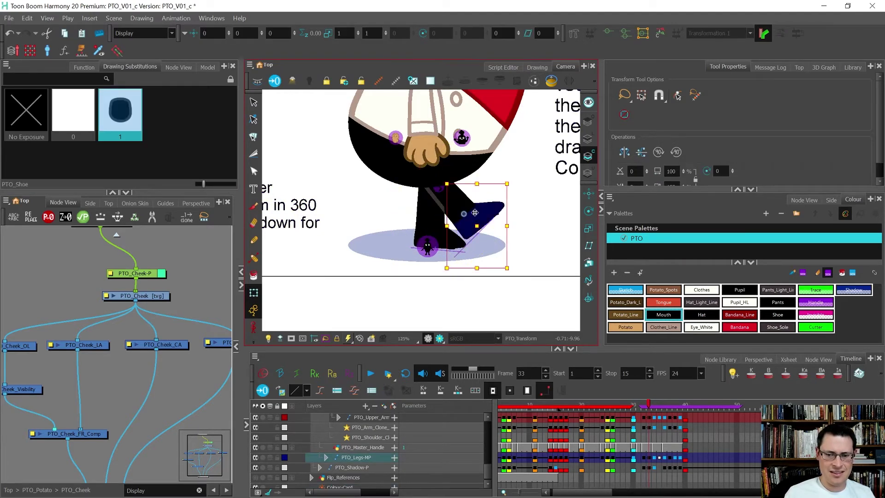
- Select the controller nodes in the PTO_Potato group's Master Controllers backdrop and show their controls in the Camera view
scroll(475, 213, down, 5)
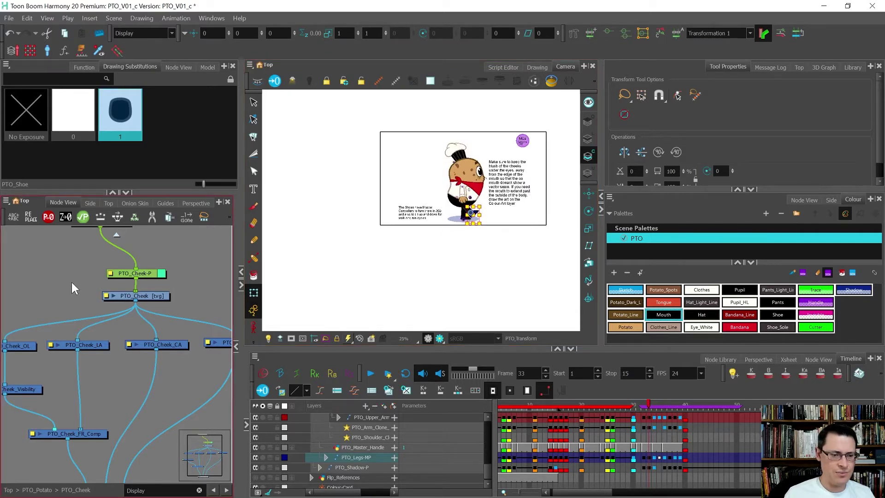
scroll(73, 290, down, 3)
key(ctrl+shift+Return)
scroll(64, 290, down, 5)
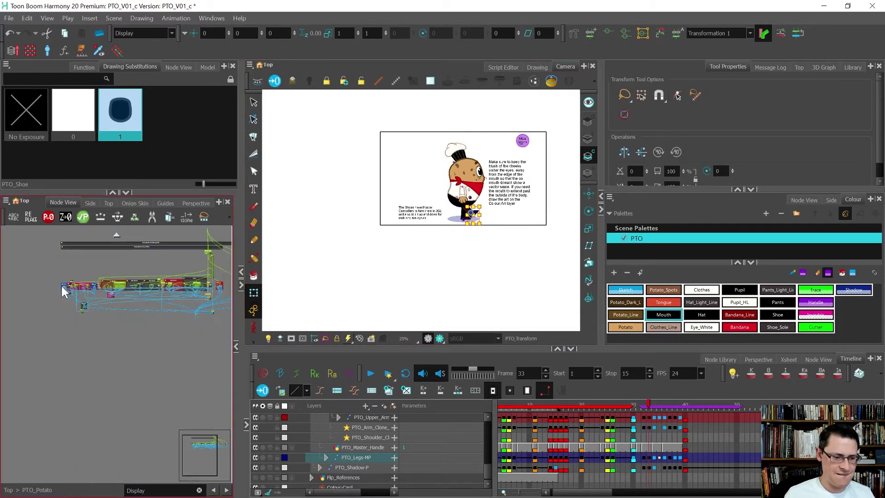
scroll(211, 287, up, 5)
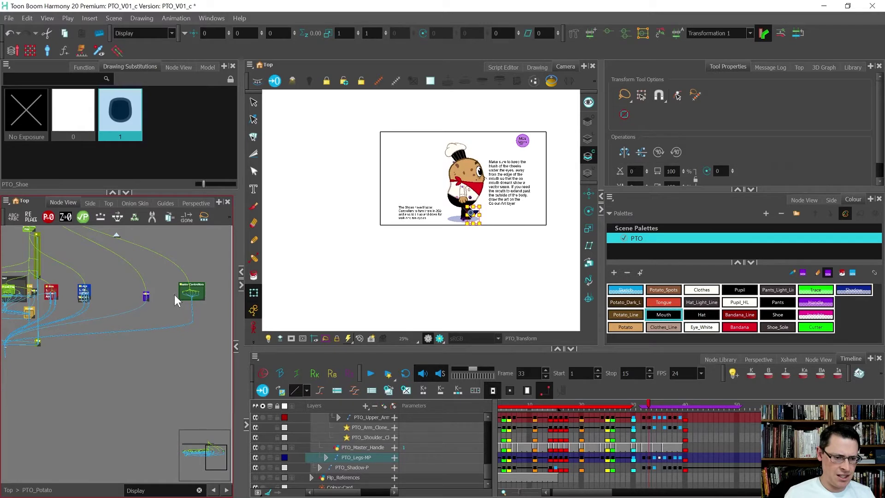
scroll(143, 306, up, 3)
scroll(134, 313, down, 2)
scroll(167, 304, up, 6)
click(199, 326)
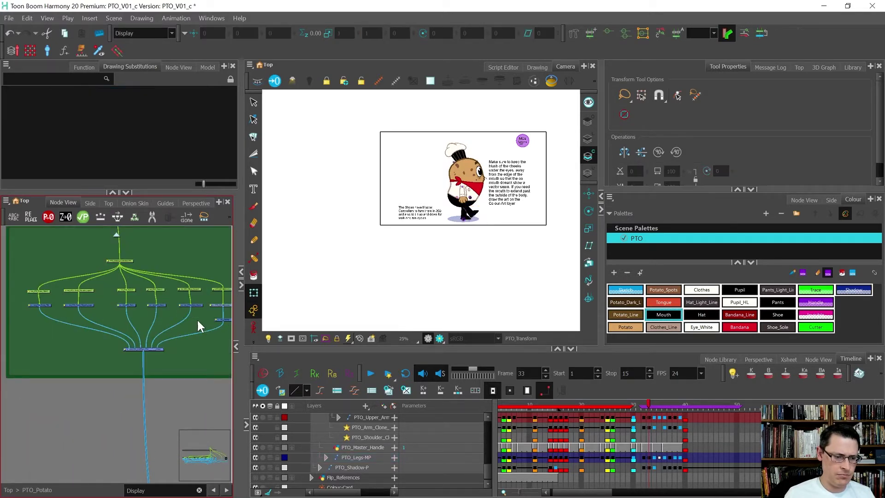
click(401, 92)
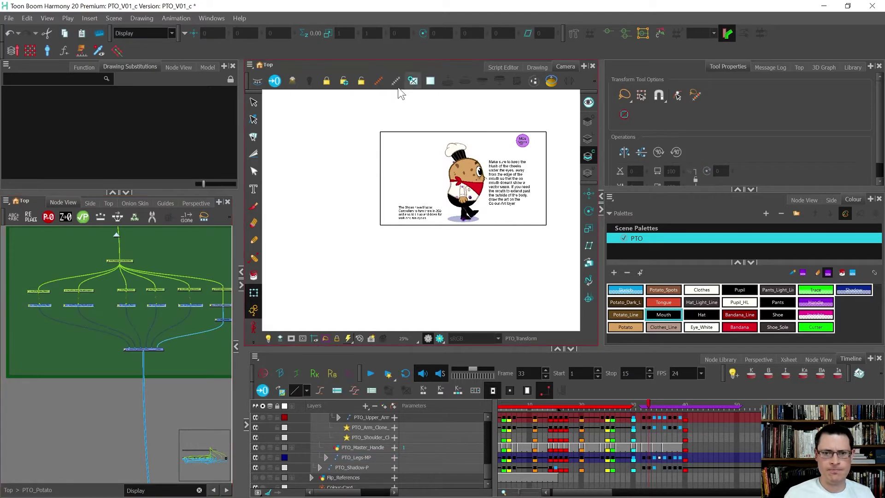
click(514, 203)
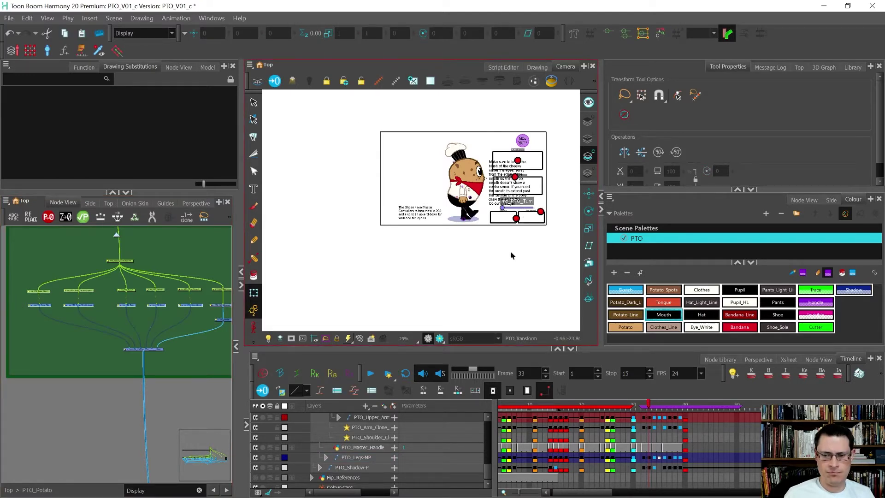
- Move the first shoe controller's point to the upper-left corner of its box to tilt the raised shoe
scroll(514, 224, up, 2)
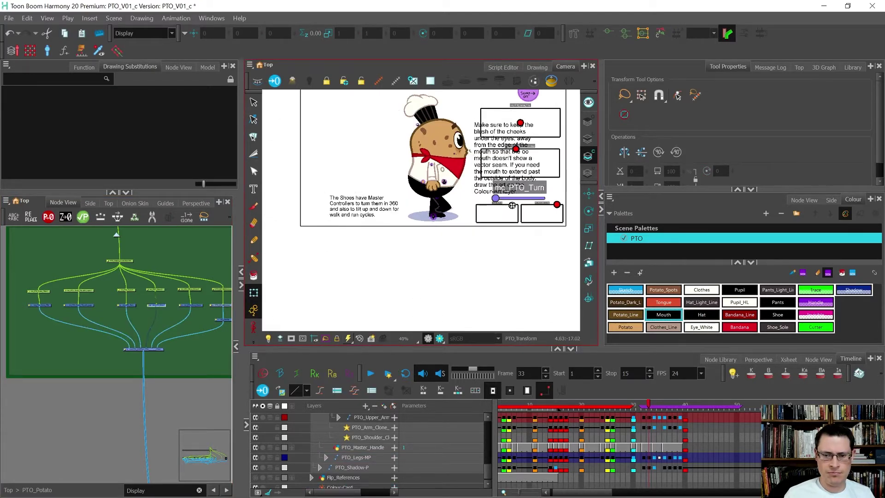
drag(512, 206, 482, 210)
click(446, 244)
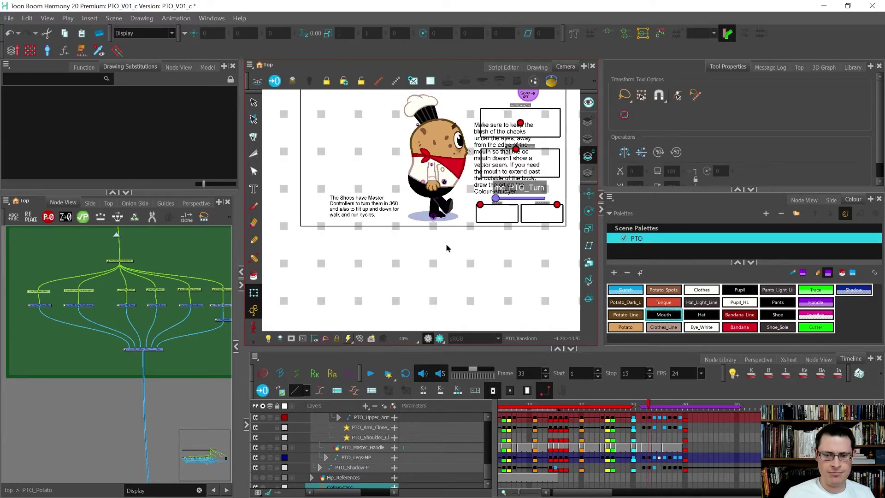
- Rotate the side-view character's standing leg backward from the hip to form a walking stride
scroll(435, 214, up, 2)
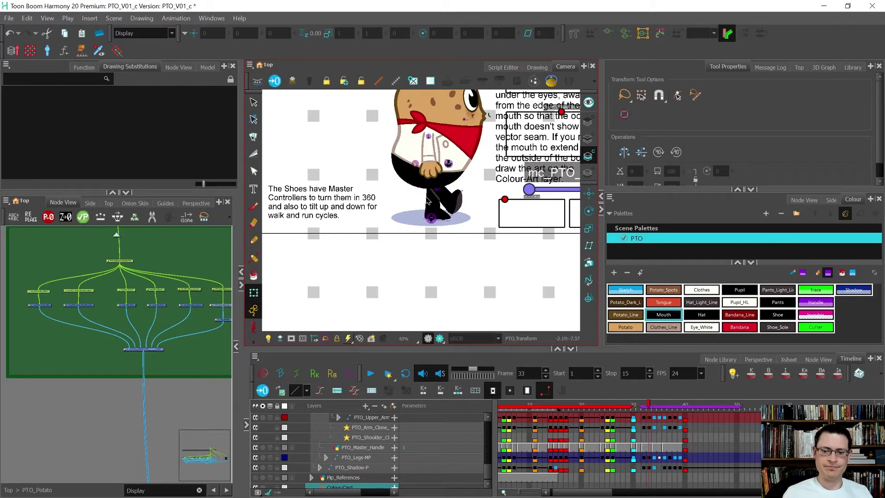
click(433, 206)
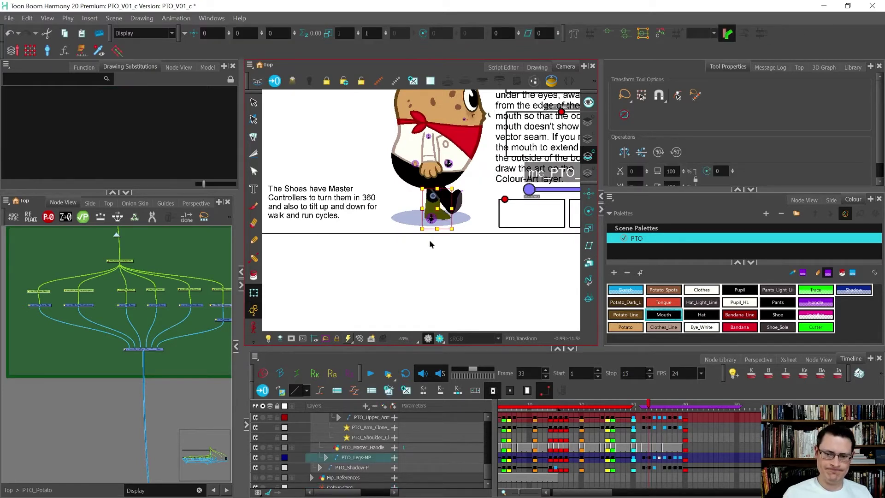
drag(456, 257, 438, 255)
click(424, 213)
key(r)
drag(447, 248, 414, 253)
click(397, 254)
- Move the second shoe controller's point from the upper-right to the lower-left corner of its box to tilt the other shoe
scroll(389, 254, down, 1)
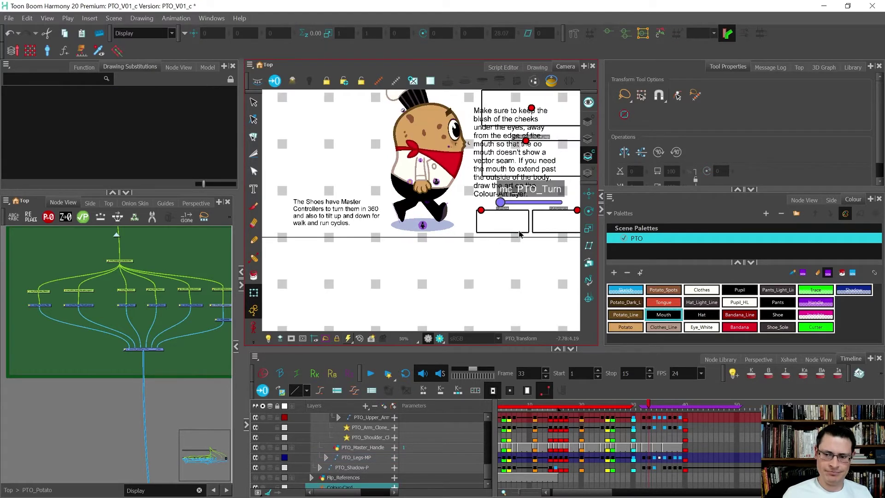
scroll(530, 234, down, 2)
scroll(555, 226, up, 2)
click(555, 213)
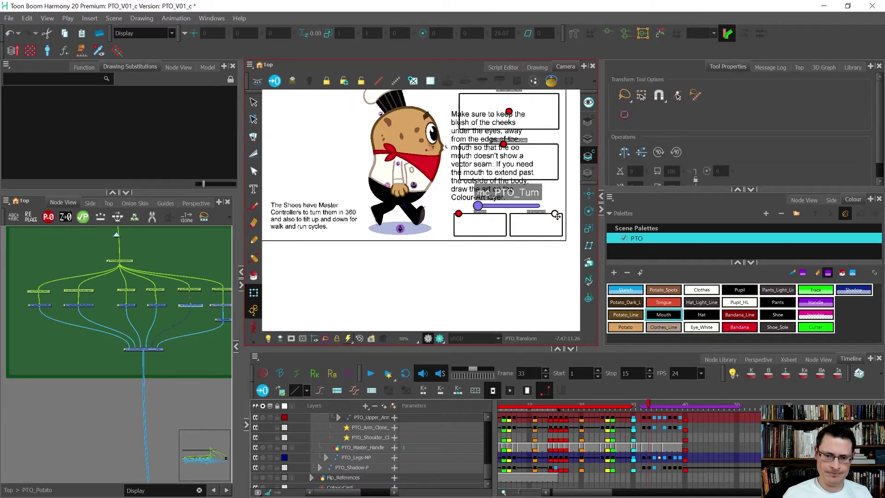
mouse_move(509, 236)
mouse_down()
mouse_move(527, 241)
mouse_move(509, 240)
mouse_move(517, 239)
mouse_up()
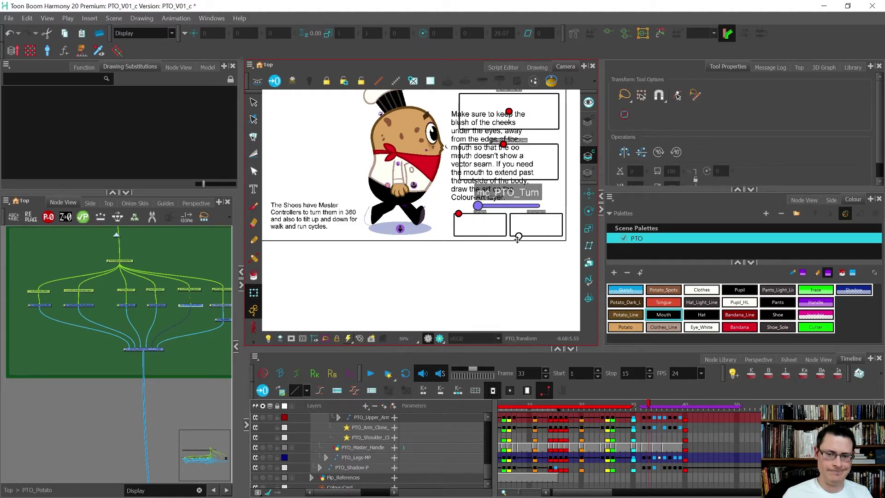
- Rotate the side-view character's forearm up in front of the chest and bend the hand upward at the wrist
scroll(401, 180, up, 3)
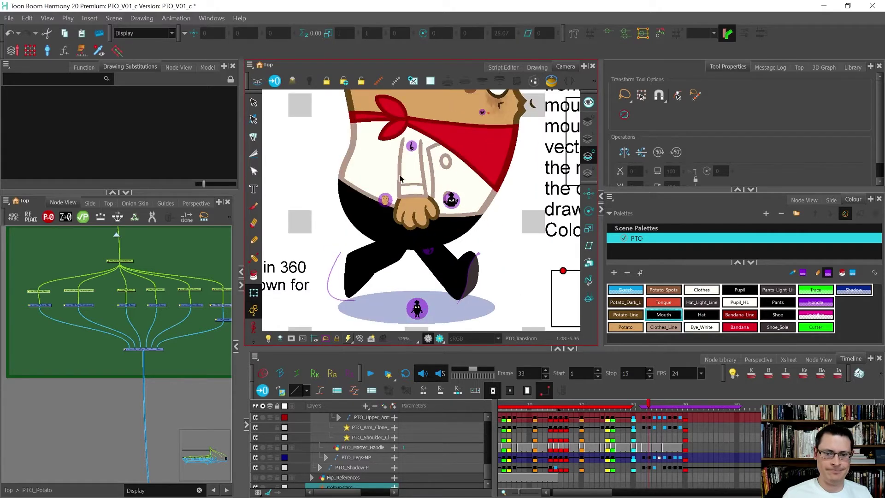
click(411, 194)
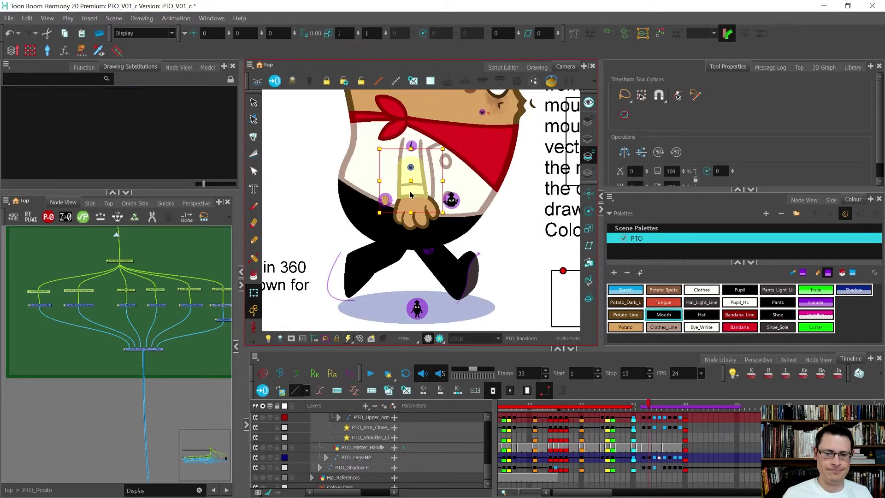
mouse_move(396, 228)
mouse_down()
mouse_move(444, 220)
mouse_move(468, 143)
mouse_move(471, 186)
mouse_move(445, 190)
mouse_move(476, 177)
mouse_up()
click(436, 167)
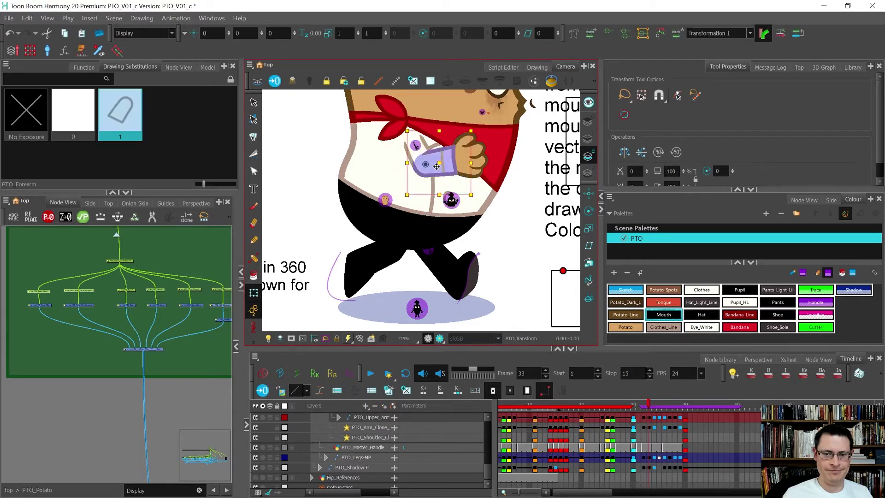
drag(466, 170, 463, 145)
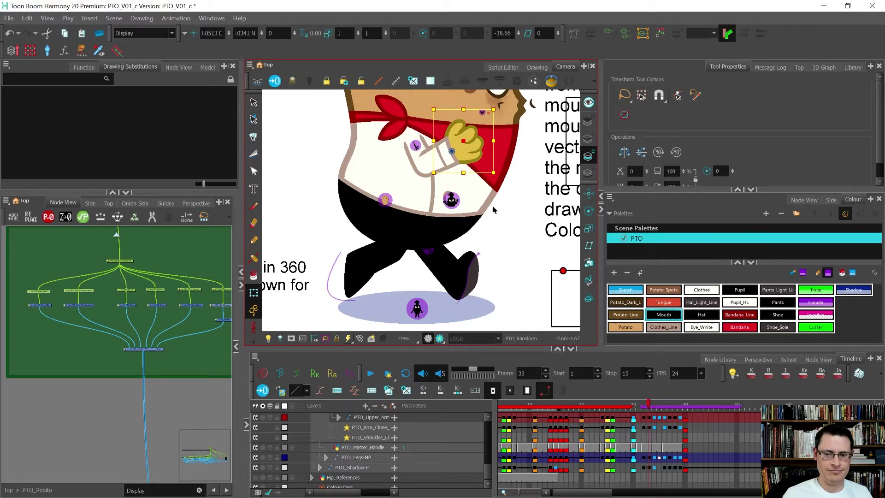
- Swap the raised hand's drawing from the open Default_045 pose to a Fist drawing
click(464, 147)
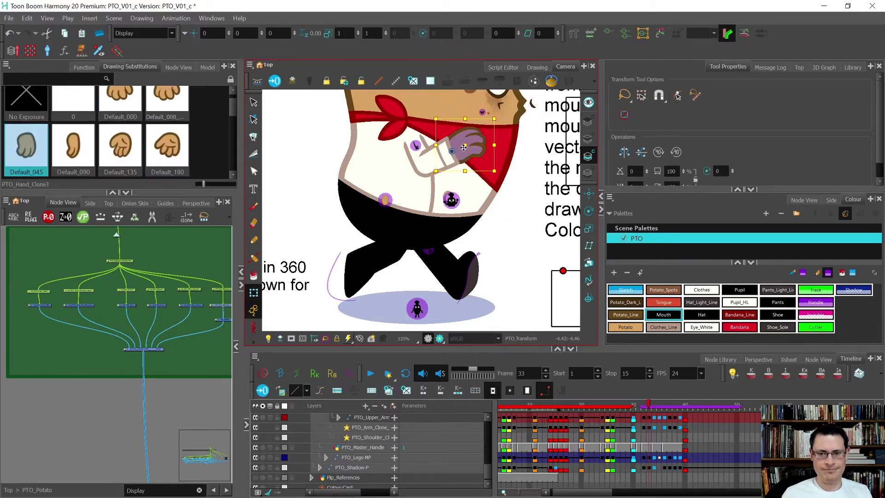
key(equal)
key(equal)
key(equal)
key(equal)
key(equal)
key(equal)
key(equal)
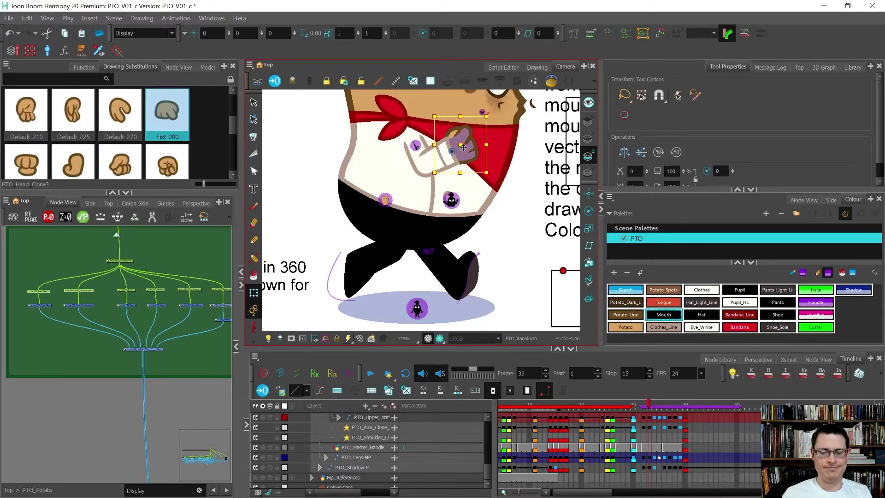
- Adjust the whole bent arm from the shoulder and shift the jacket's front detail forward below it
scroll(464, 147, down, 4)
scroll(451, 166, up, 2)
click(439, 177)
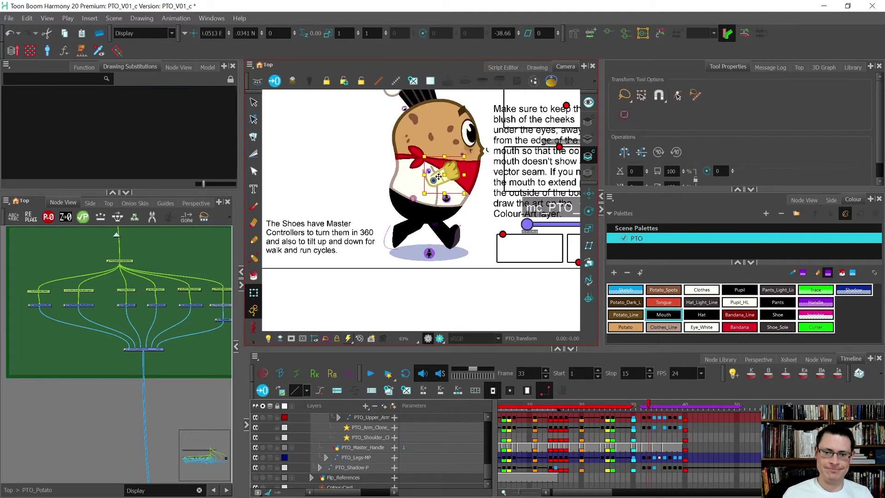
scroll(438, 176, up, 2)
drag(439, 181, 445, 191)
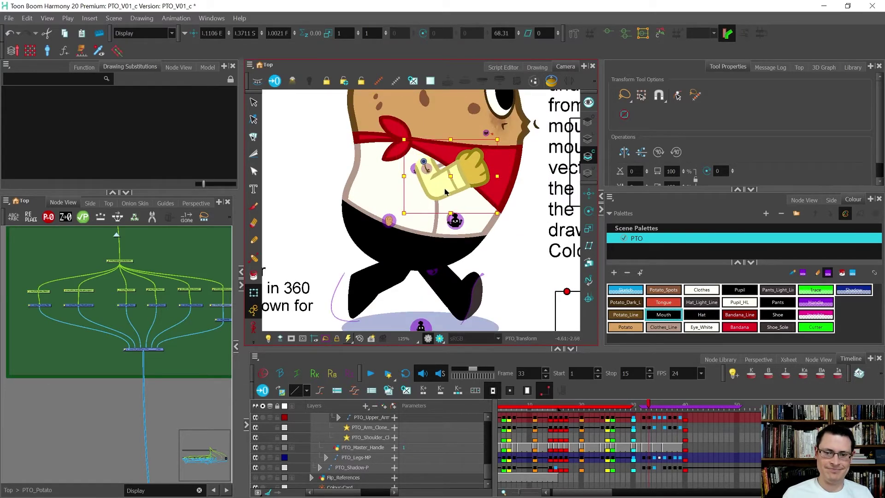
click(453, 203)
click(457, 205)
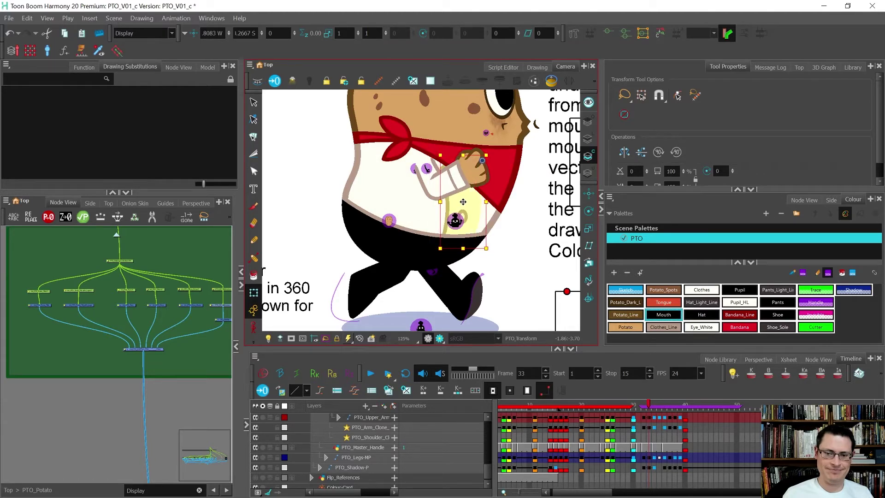
- Nudge the bandana's tie tails slightly forward on the side-view character and clear the selection
scroll(420, 180, down, 3)
scroll(420, 179, up, 3)
click(418, 180)
click(419, 180)
click(419, 179)
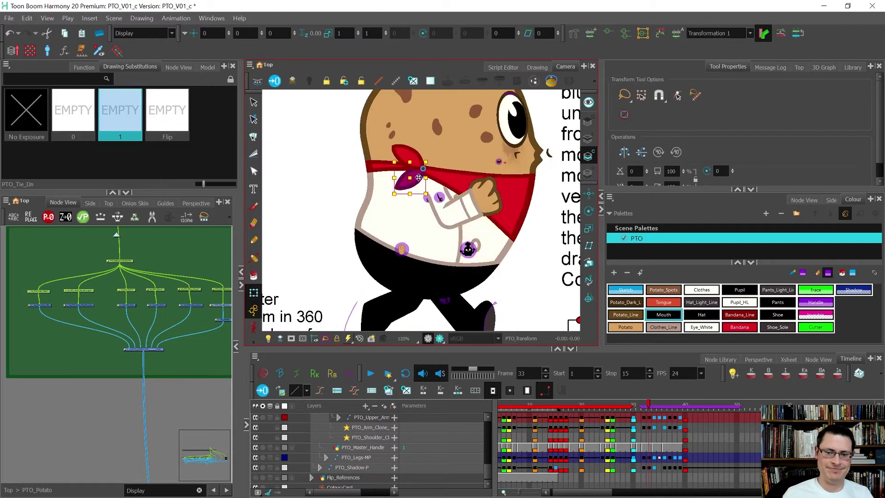
key(Right)
key(Right)
key(Right)
key(Right)
key(Right)
key(Right)
click(374, 170)
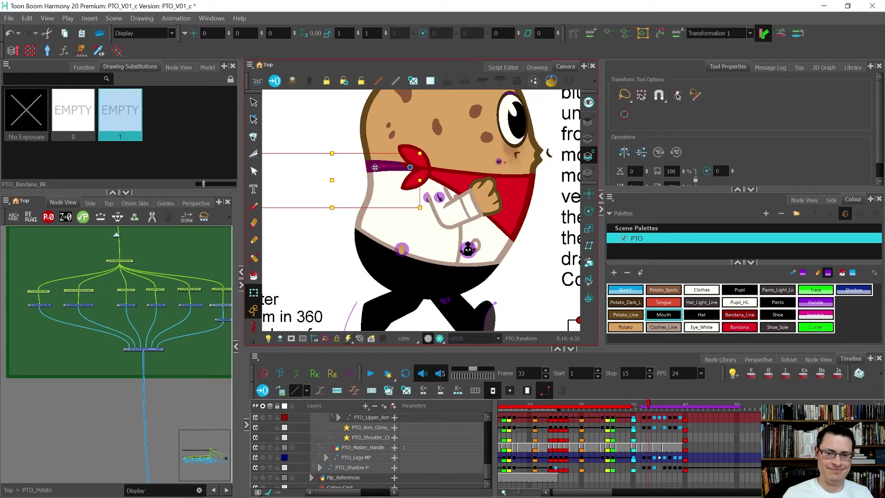
scroll(381, 169, down, 1)
scroll(378, 170, down, 3)
click(364, 173)
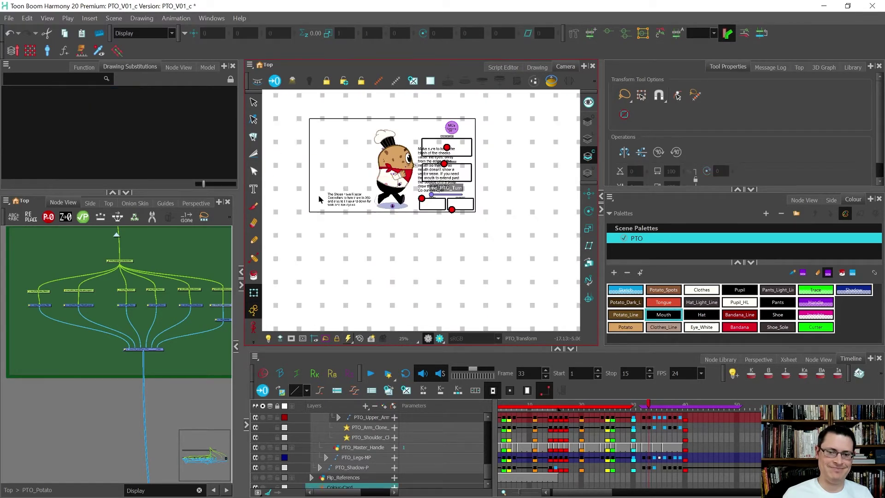
- Raise the upper end point of the front shoe's sole curve and pull its curve handle inward to reshape the sole
scroll(362, 174, up, 2)
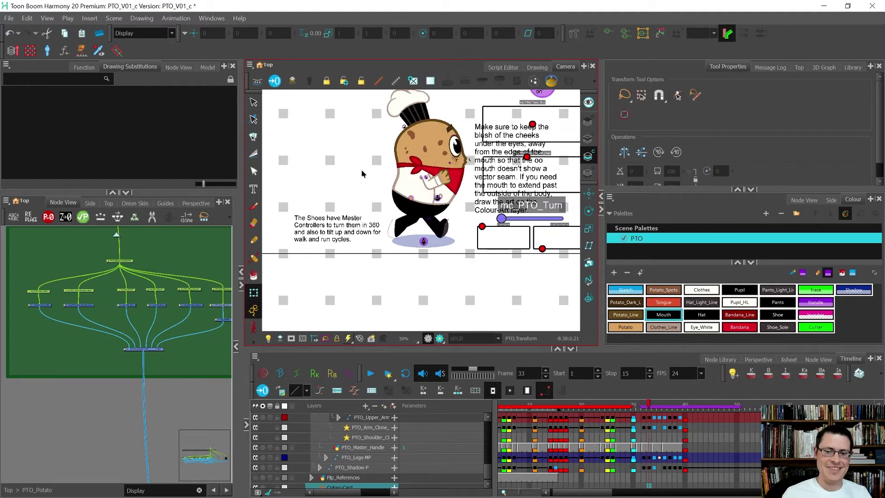
scroll(441, 234, up, 2)
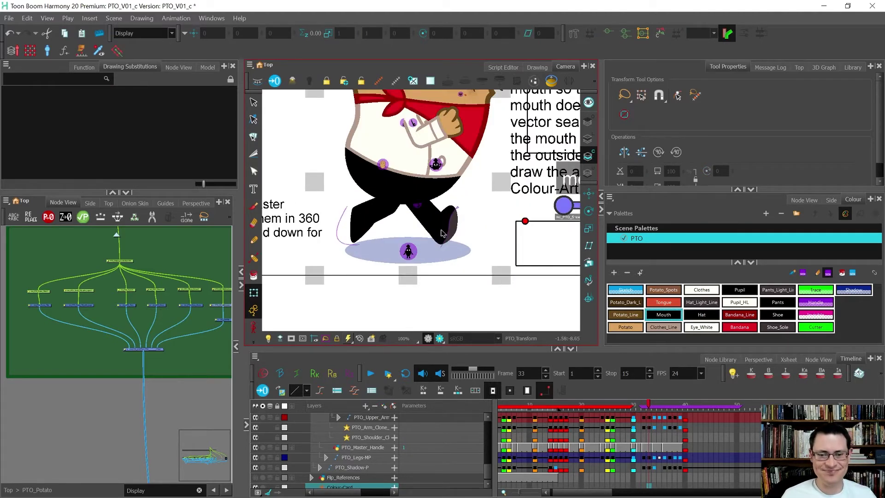
scroll(400, 253, down, 2)
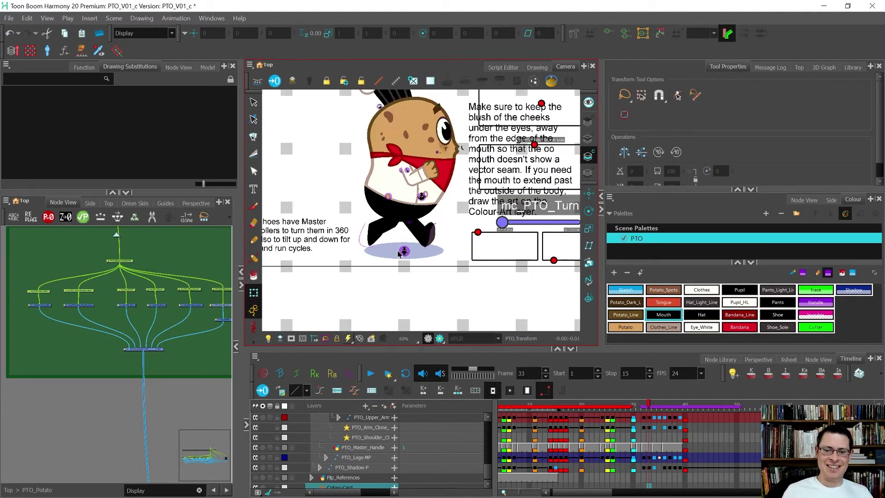
scroll(435, 179, up, 2)
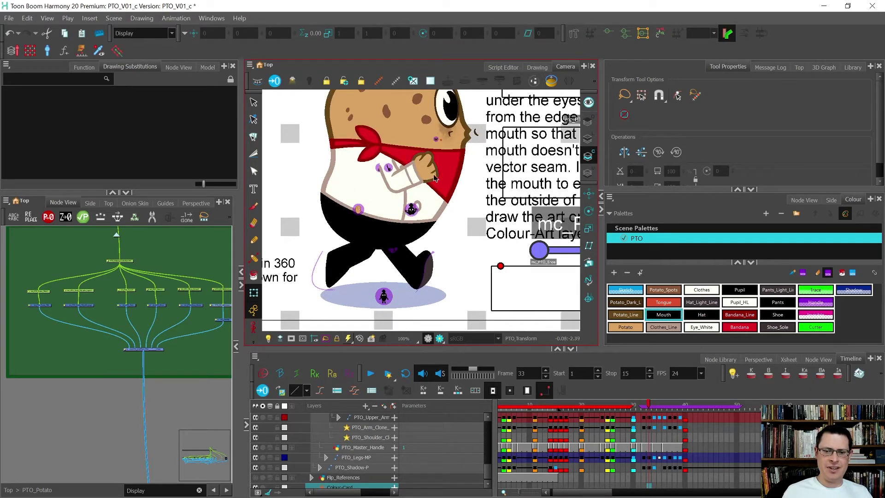
scroll(404, 181, up, 1)
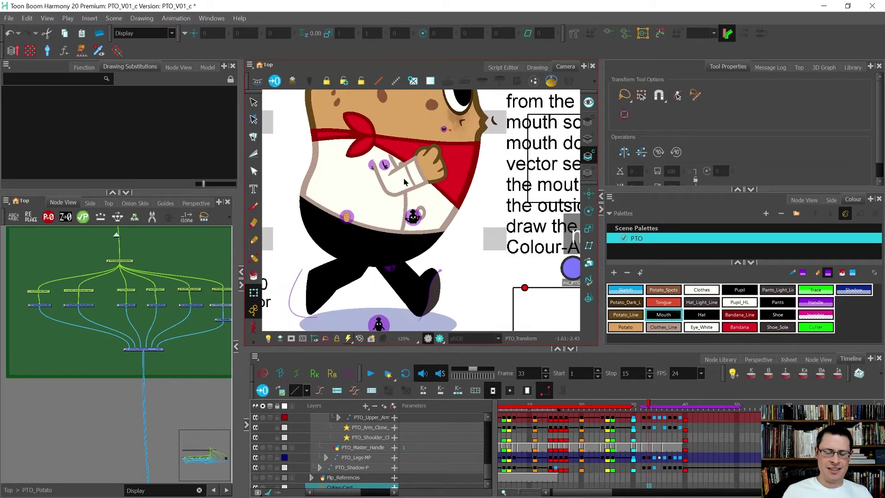
scroll(405, 182, down, 1)
scroll(428, 258, up, 4)
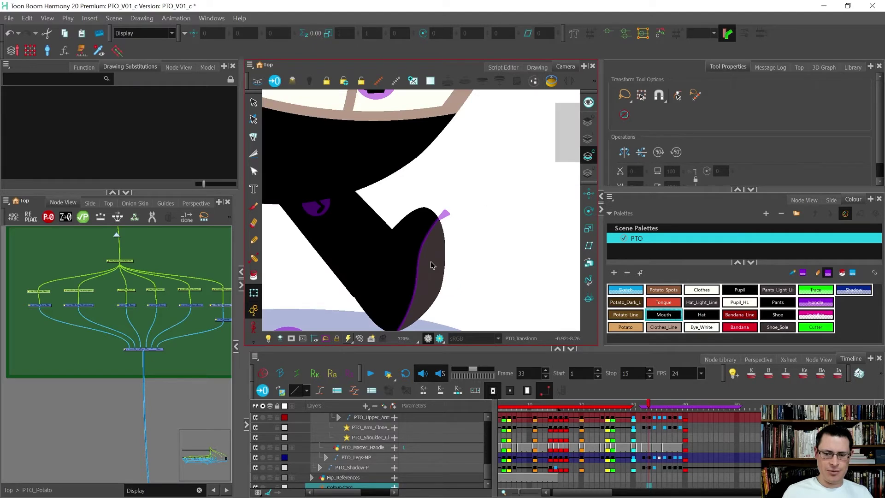
click(445, 235)
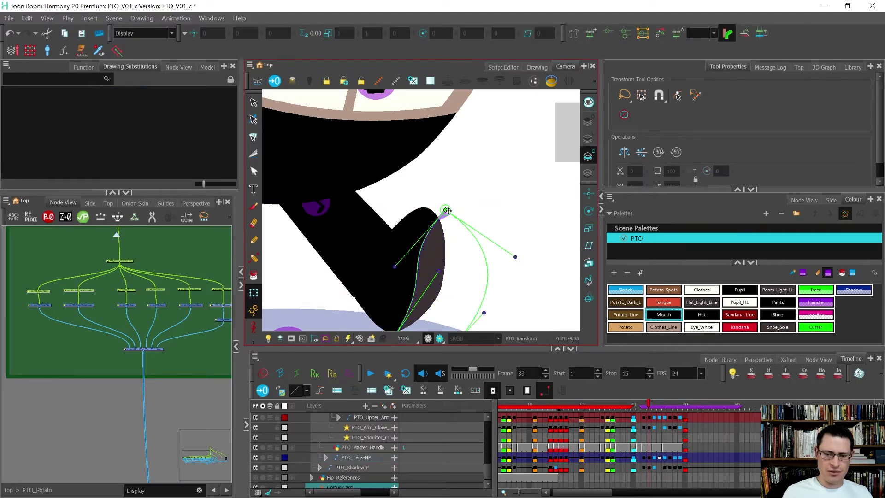
drag(445, 211, 446, 198)
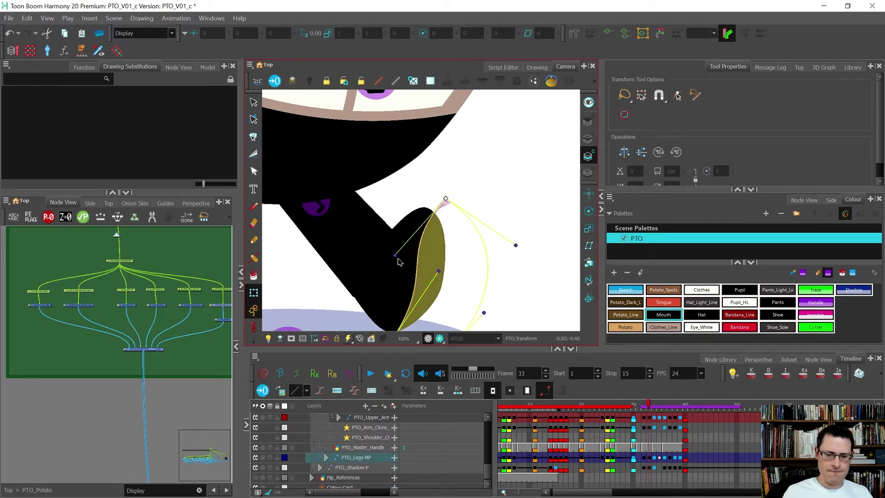
drag(395, 254, 425, 271)
scroll(438, 230, down, 4)
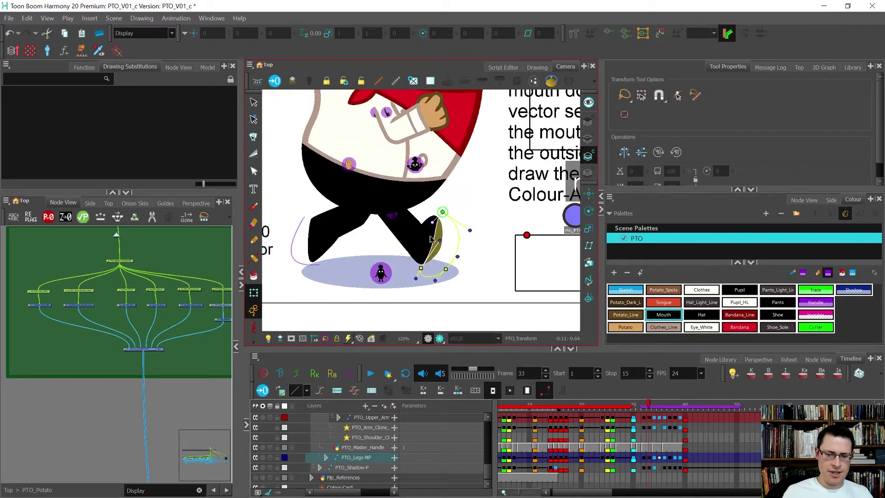
- Refine the front shoe's envelope outline by moving its sole-side point up and its lowest point slightly, and deselect it
scroll(439, 231, up, 4)
click(425, 251)
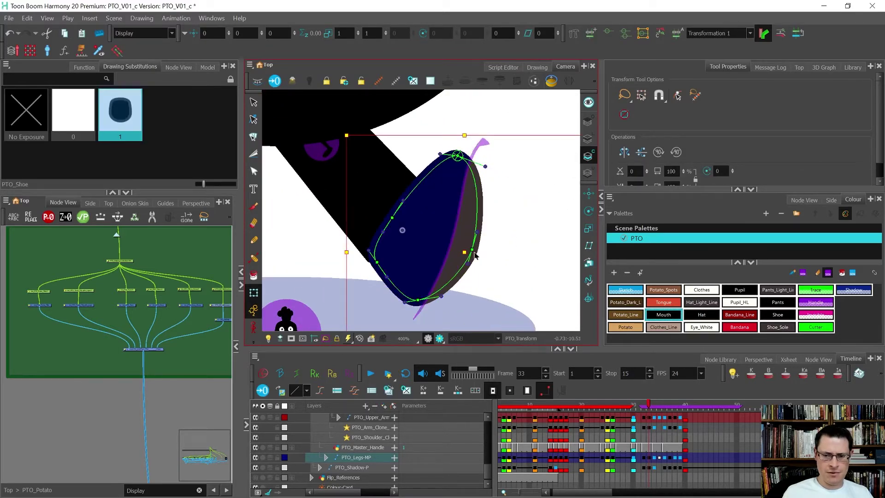
drag(473, 251, 473, 241)
drag(424, 304, 423, 305)
click(472, 247)
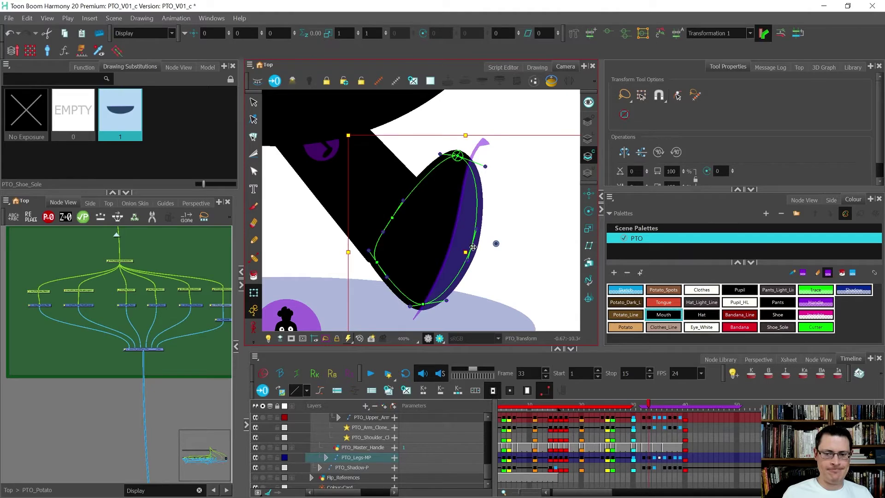
key(Escape)
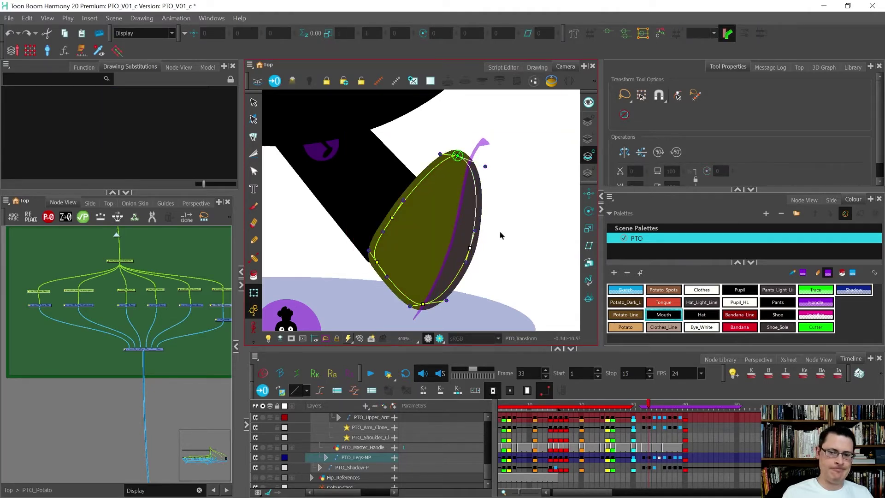
scroll(417, 221, down, 5)
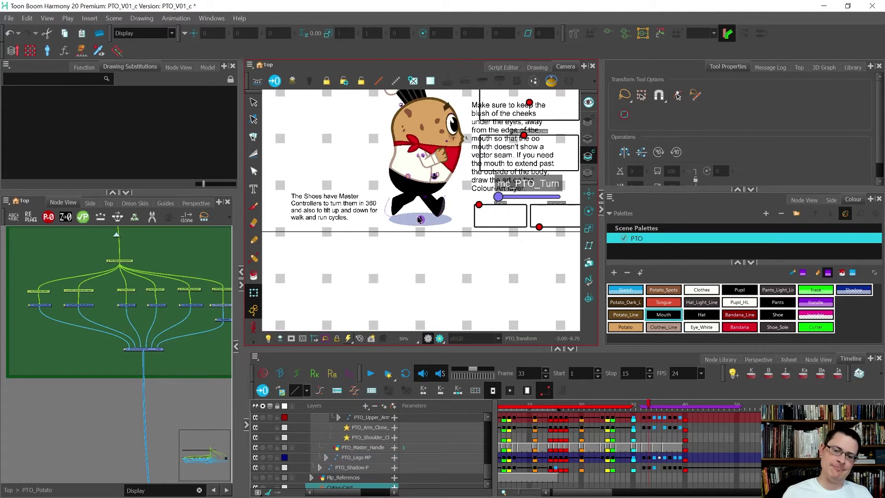
- Hide all master controller controls in the Camera view while on frame 32, and return to frame 33
scroll(328, 244, down, 1)
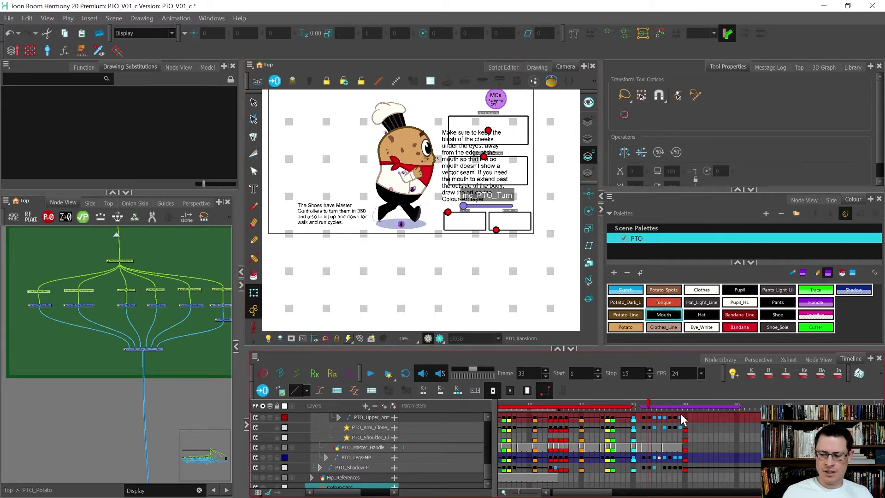
key(comma)
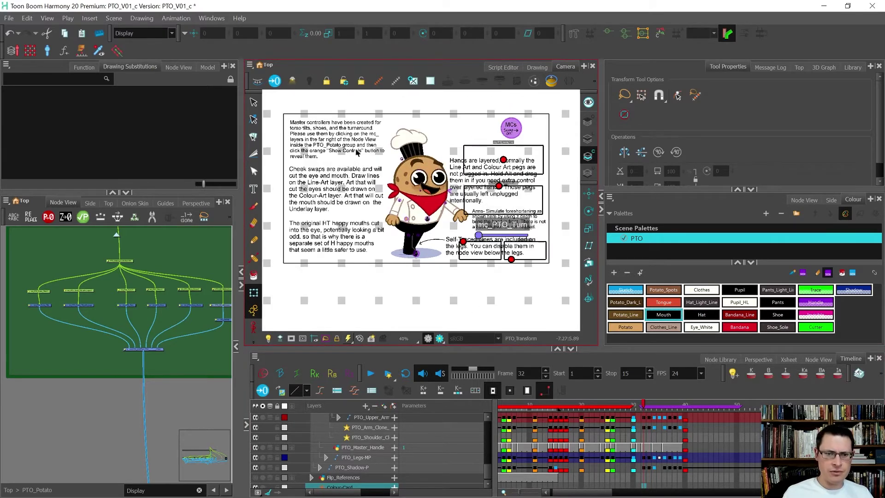
scroll(311, 137, up, 1)
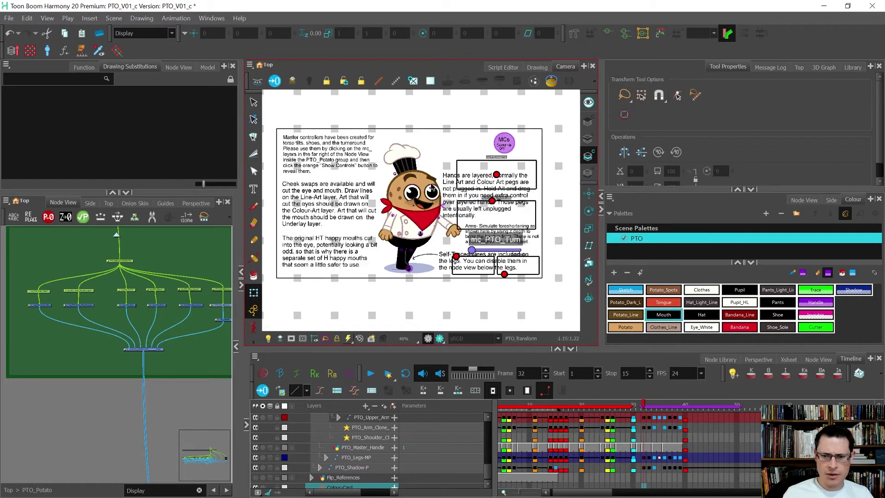
click(396, 81)
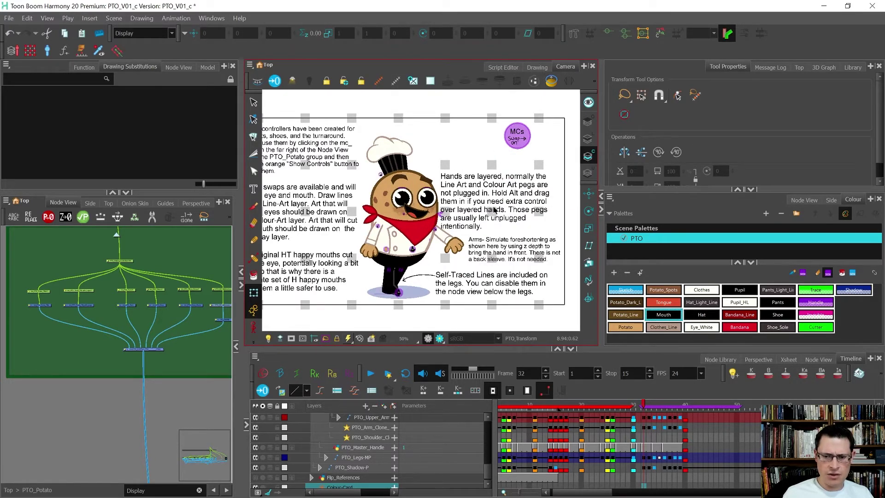
key(period)
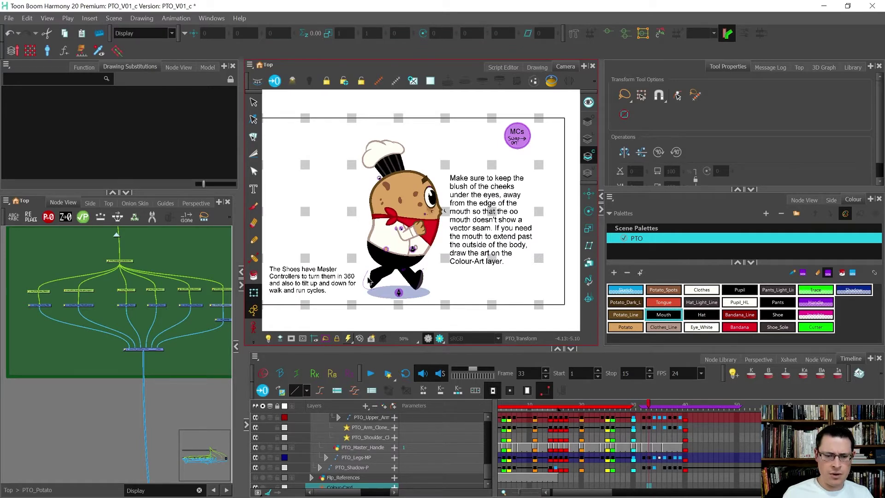
- Duplicate the shoe Master Controllers note on frame 33 and place the copy above the original, beside the character's head
click(254, 189)
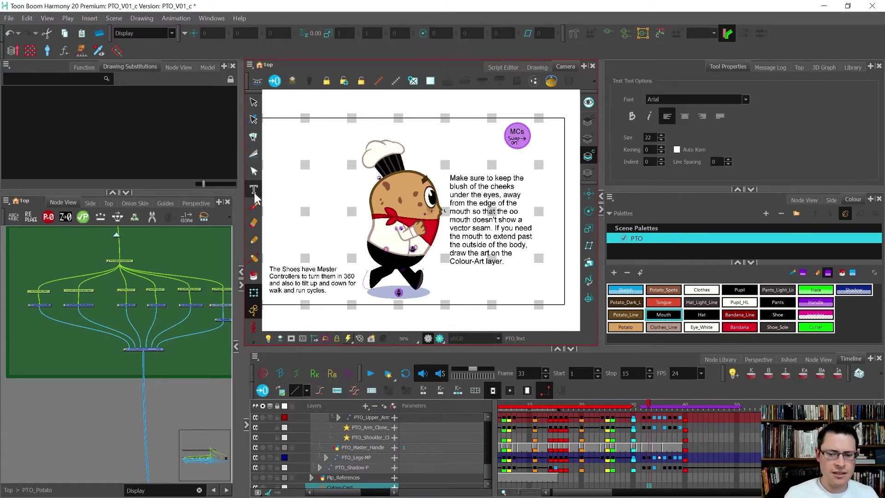
drag(242, 203, 207, 203)
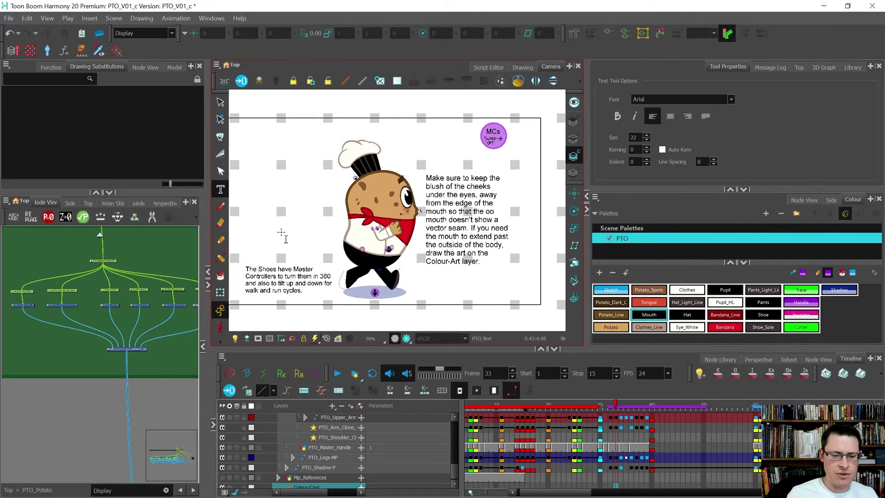
scroll(262, 277, up, 2)
key(shift+t)
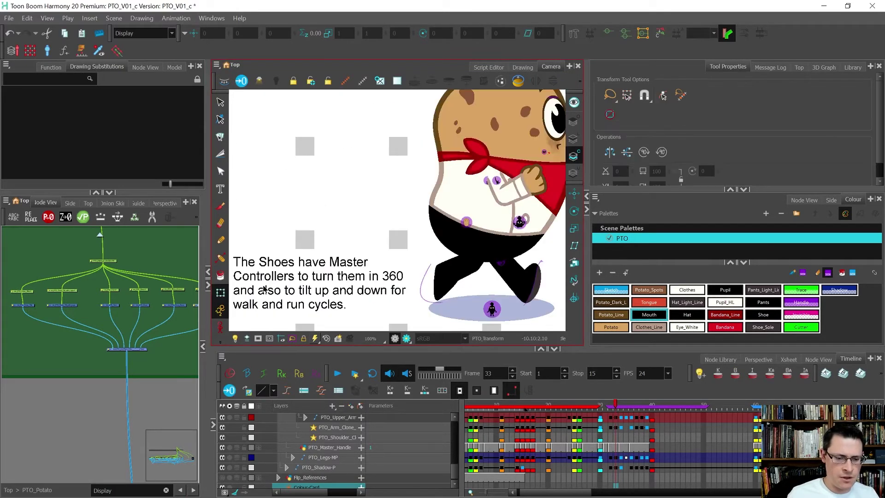
scroll(265, 289, up, 1)
click(283, 294)
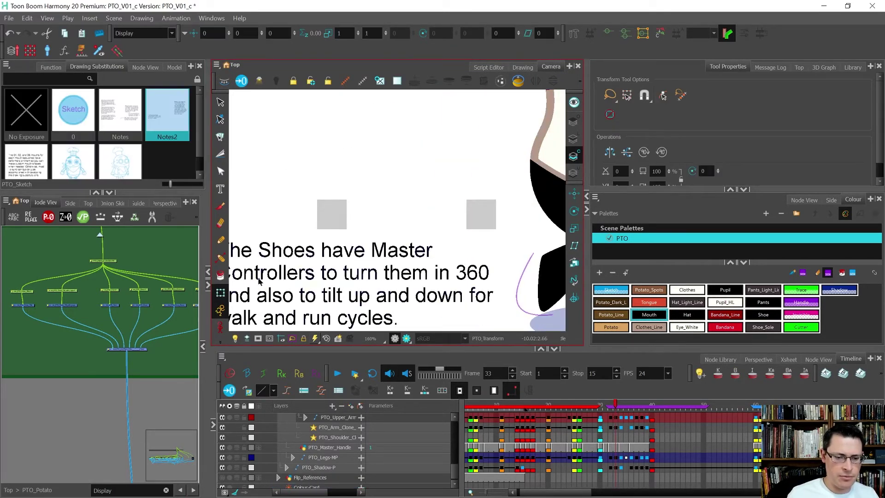
scroll(283, 295, down, 1)
key(alt+s)
click(306, 290)
scroll(308, 289, down, 1)
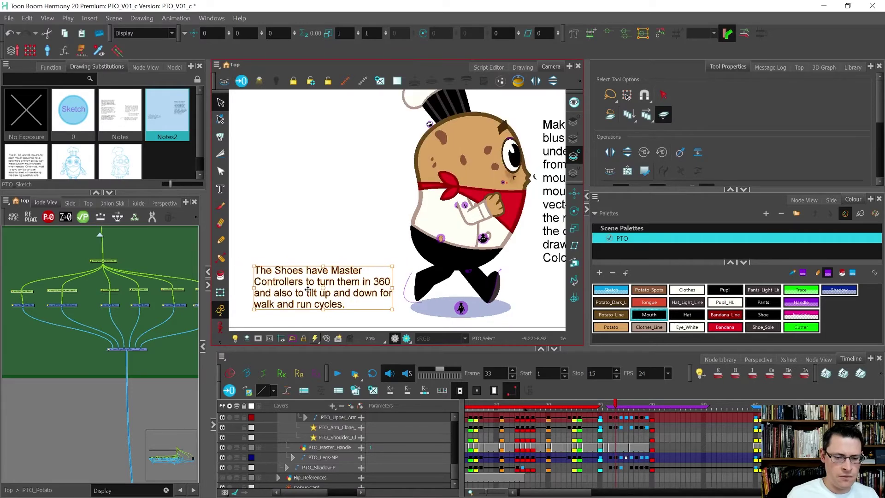
drag(303, 282, 288, 119)
- Replace the copied note's text with "The Scene-P peg above the group of the rig is mostly for using Animate Off mode and"
click(220, 189)
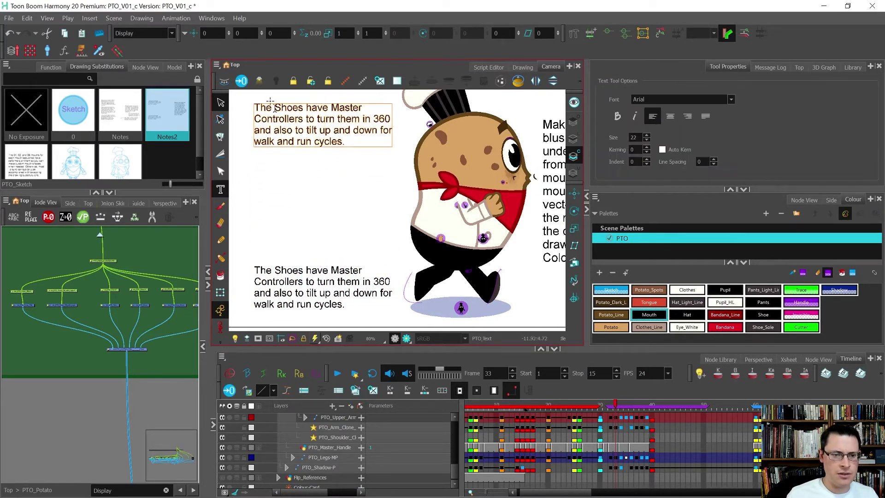
drag(276, 109, 419, 178)
text(Scene)
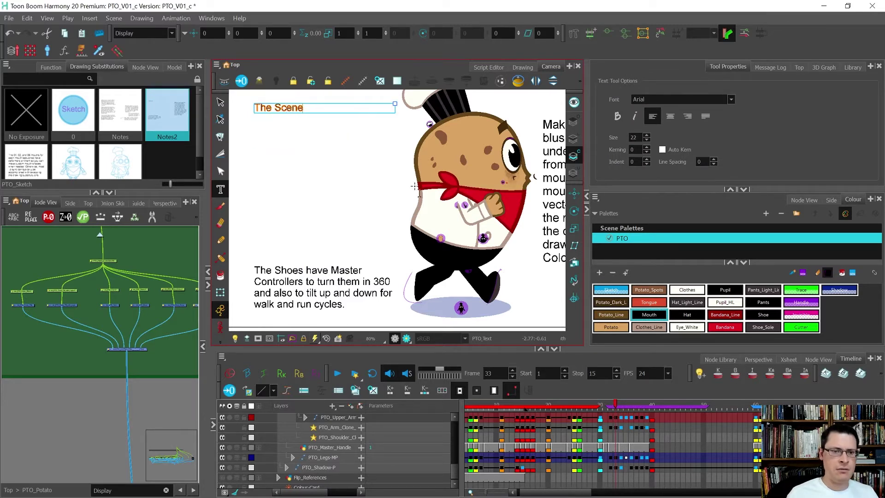
text(-P peg above the)
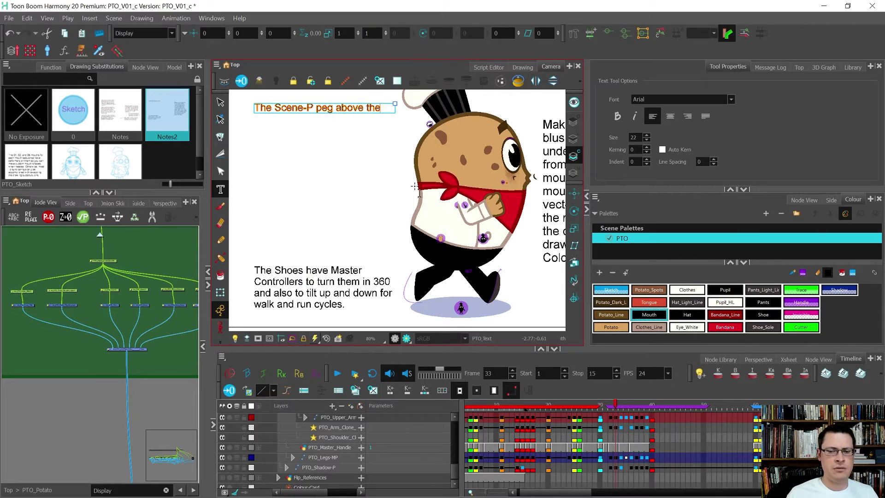
text( group of the)
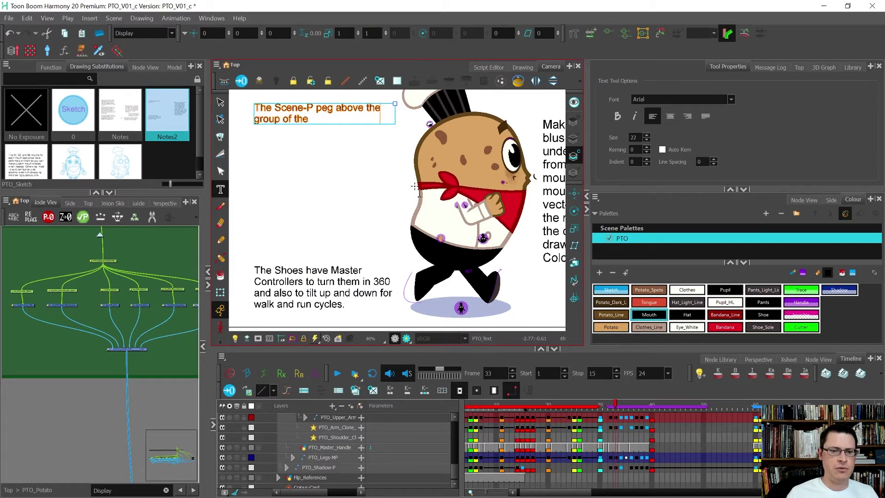
text( rig is mostl)
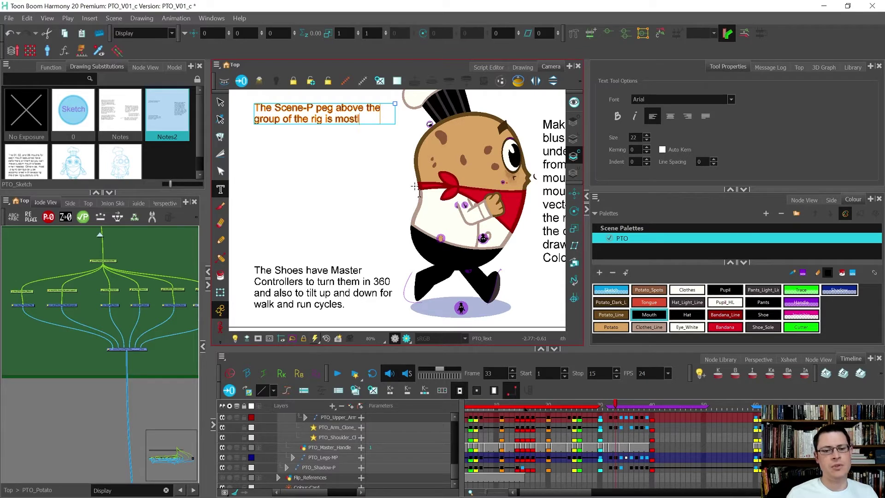
text(y for using Animat)
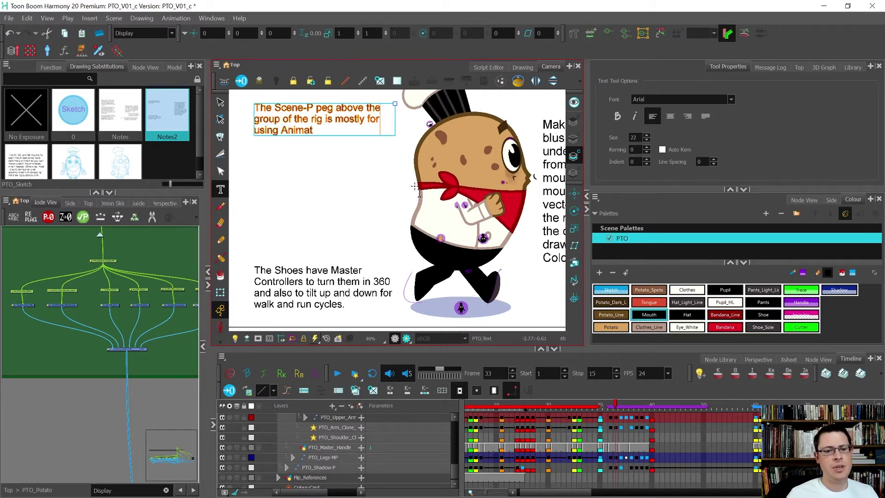
text(e Off mode and)
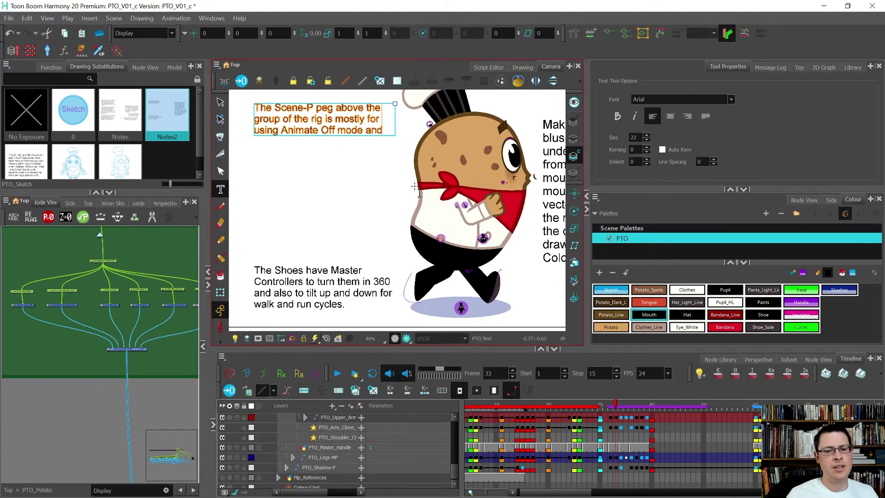
- Finish the note's first sentence with "sizing the character to match the size of the storyboard of the scene."
text( sizing the)
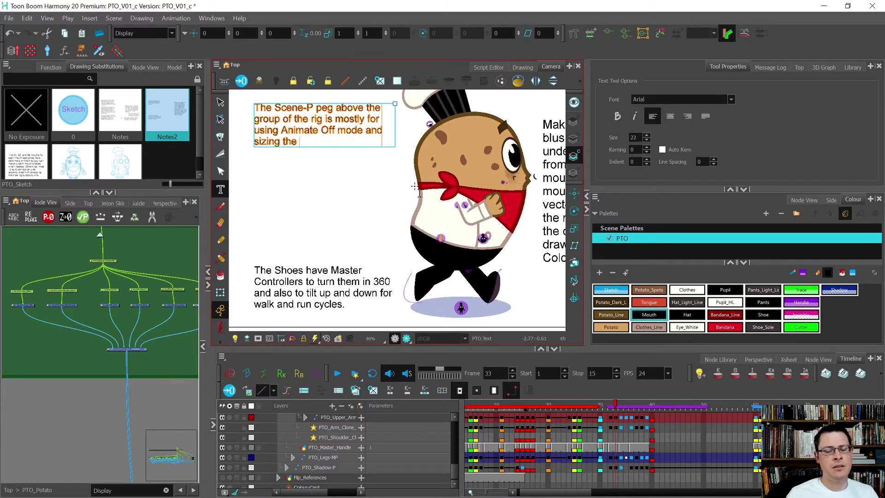
text( character to match the si)
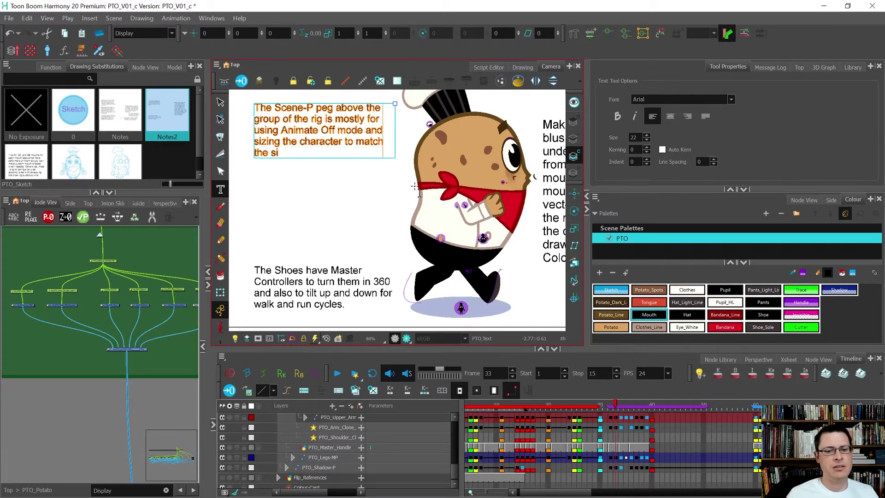
text(ze of the storyboards)
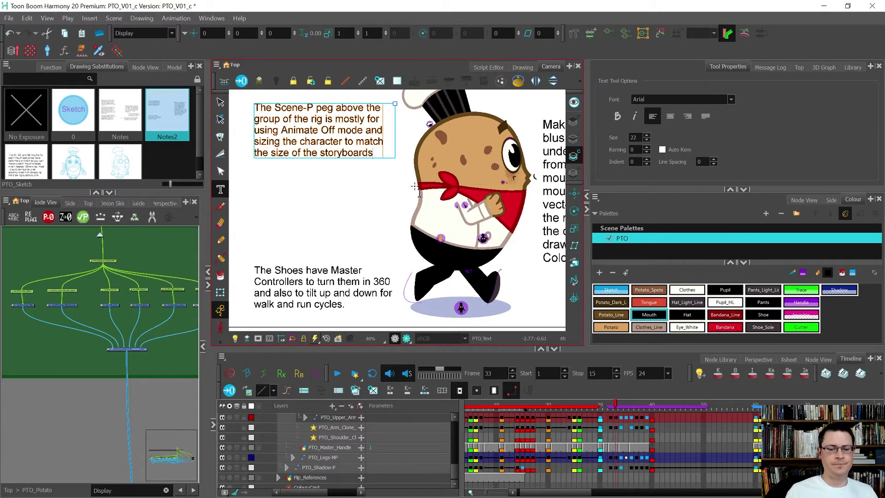
key(ctrl+a)
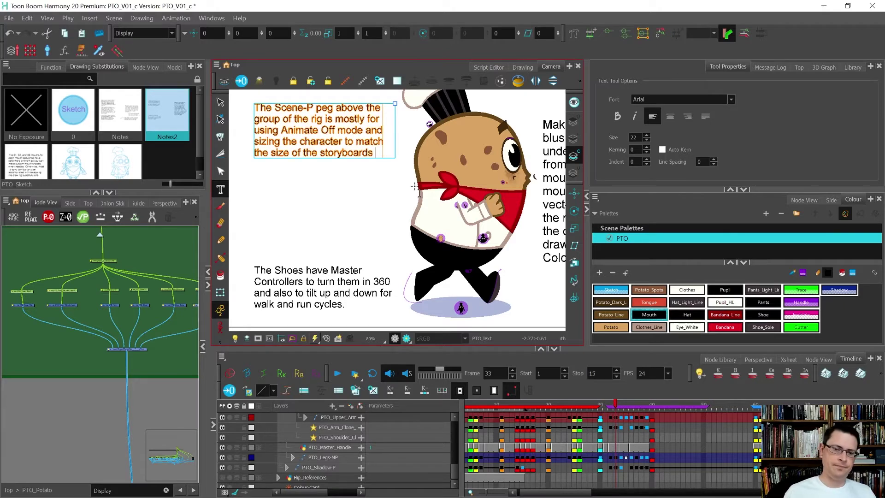
text(of the s)
text(cene. Als)
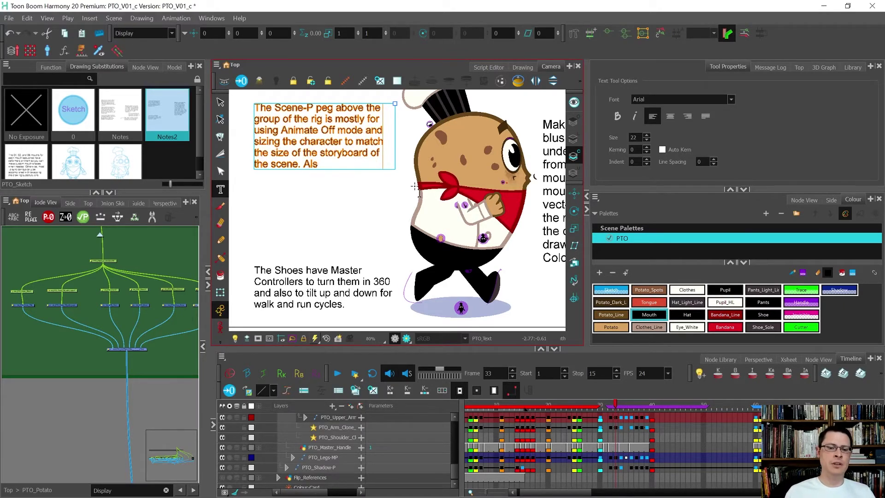
- Add "Also, moving the Scene-P peg will bring the ground shadow with it." to the note, followed by a blank line
text(o, moving the S)
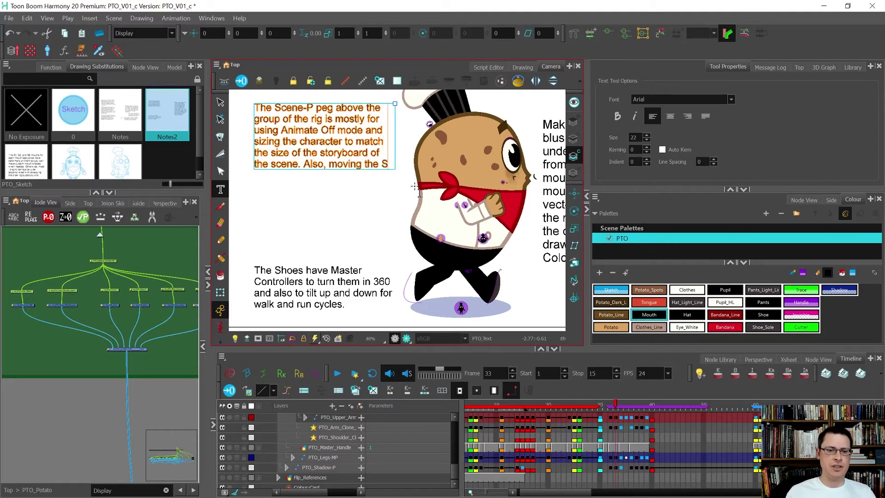
text(cene-P peg w)
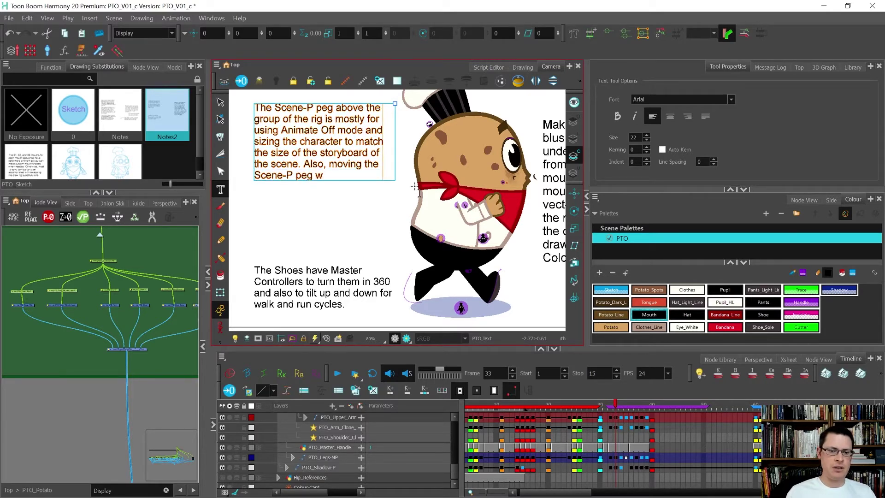
text(ill bring the)
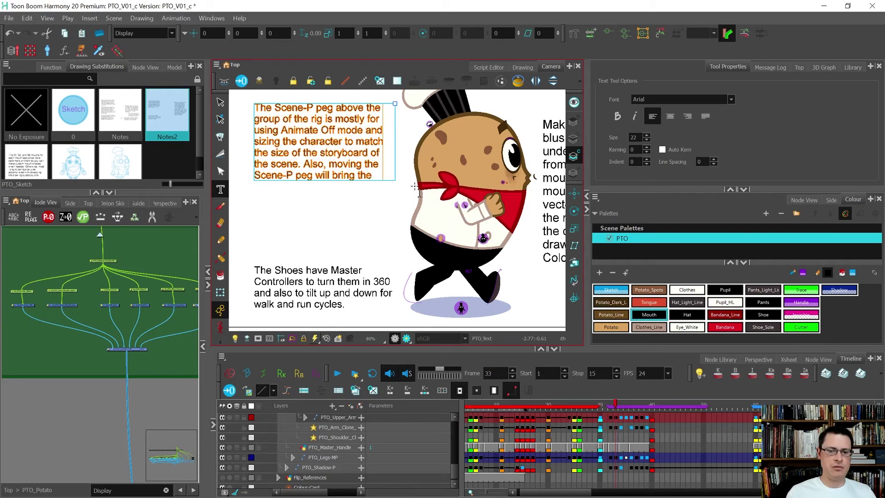
text( ground shado)
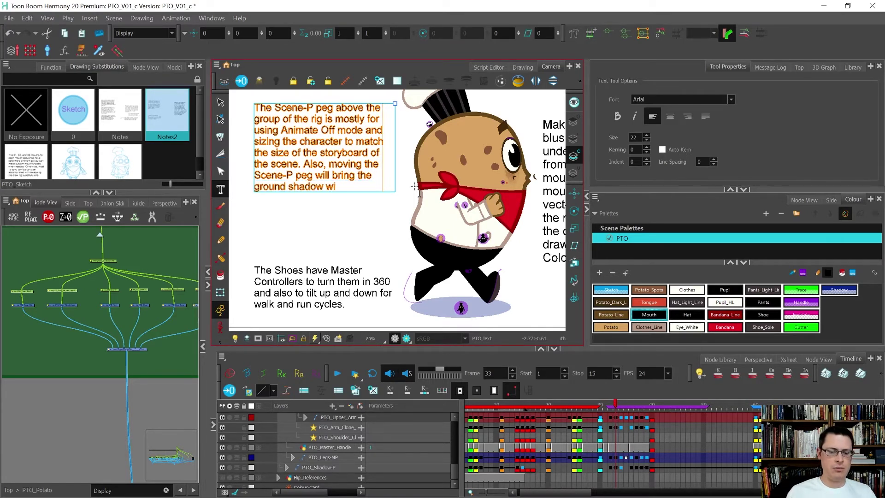
text(w with it.)
key(Return)
key(Return)
- Begin the note's second paragraph with "The Master-P peg is for squashing and stretching and"
text(T)
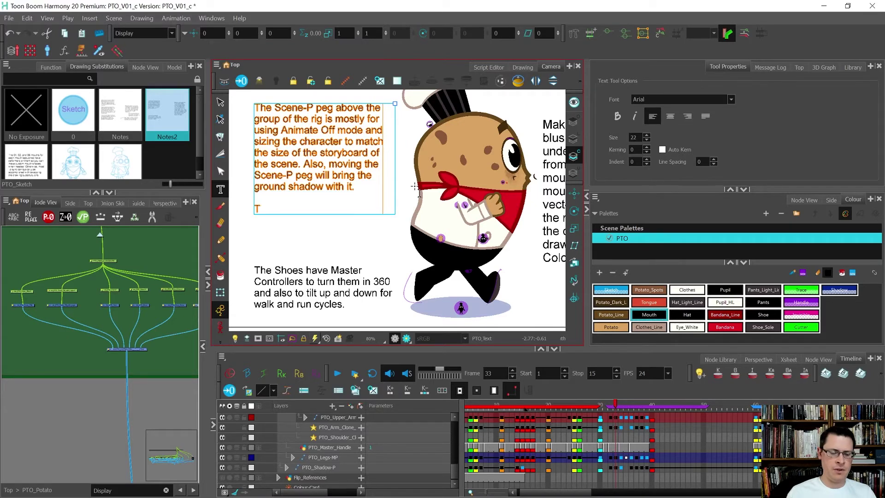
text(he Master-P peg is for)
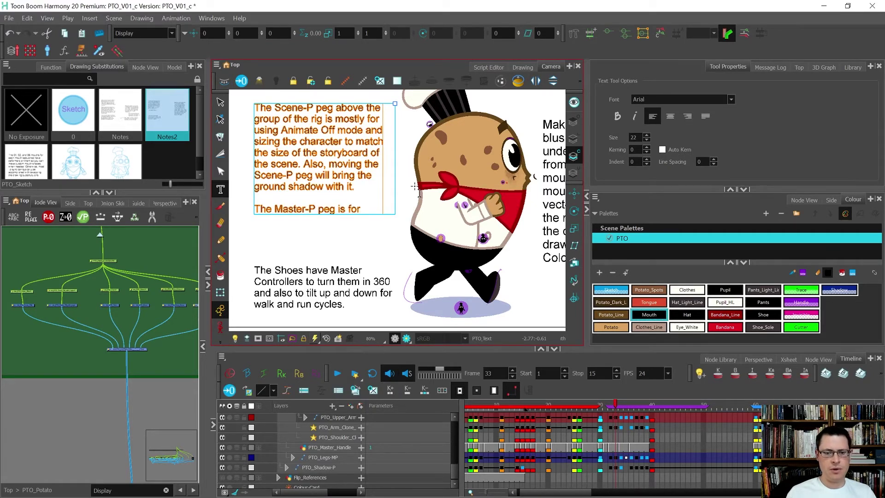
text( squashin)
text(g and streth)
text(c)
key(BackSpace)
key(BackSpace)
text(ching and bi)
key(BackSpace)
key(BackSpace)
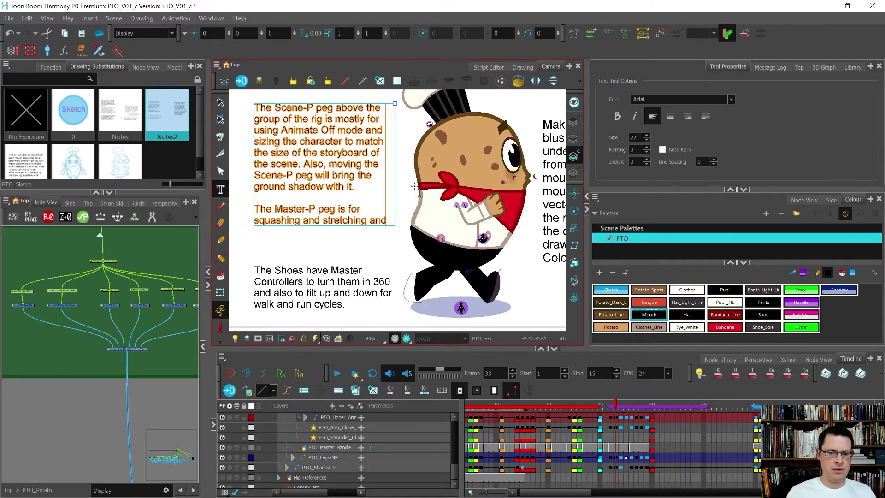
- Complete the Master-P paragraph with "moving the character vertically (like for a jump) without effecting the drop shadow."
text(moving the c)
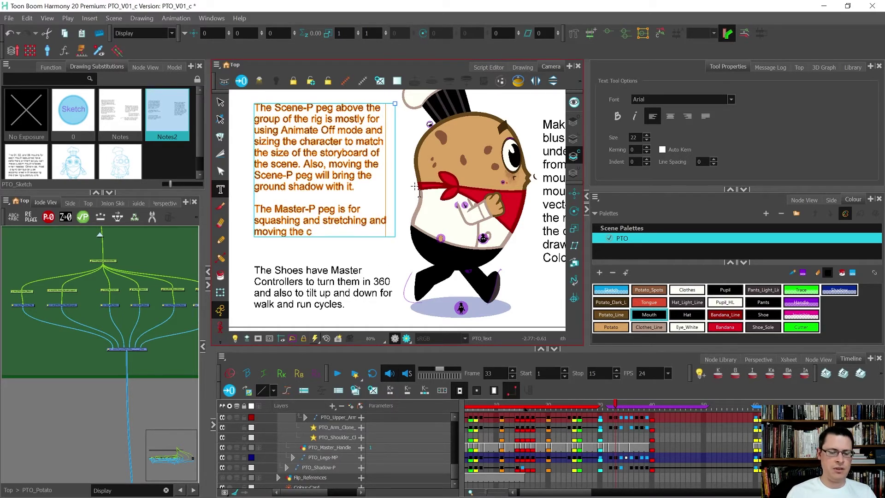
text(haracter vertically)
key(Return)
text((like for)
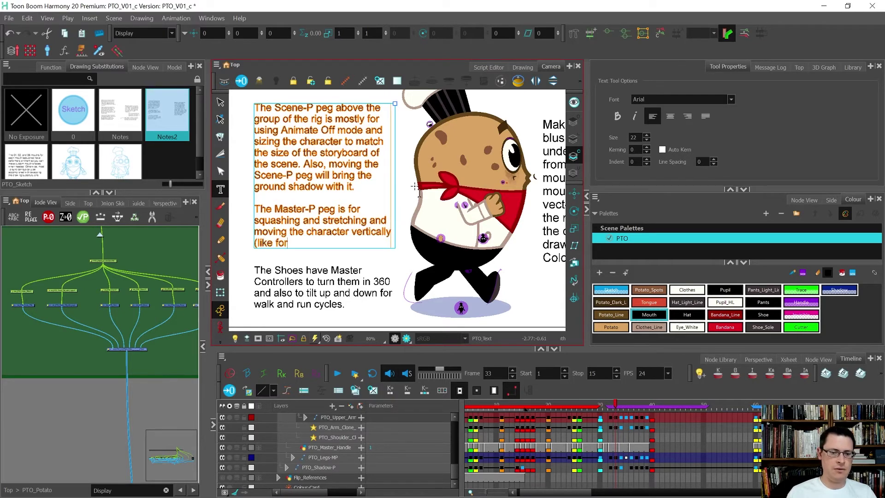
text( a jump))
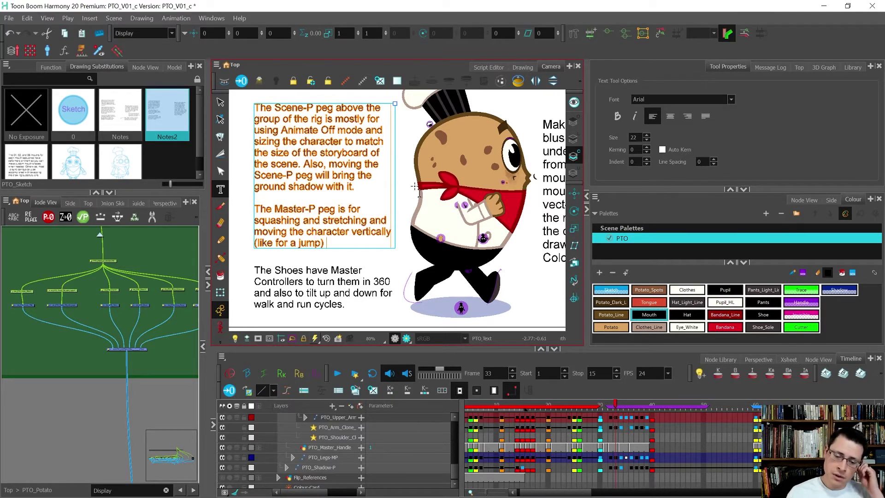
text( without)
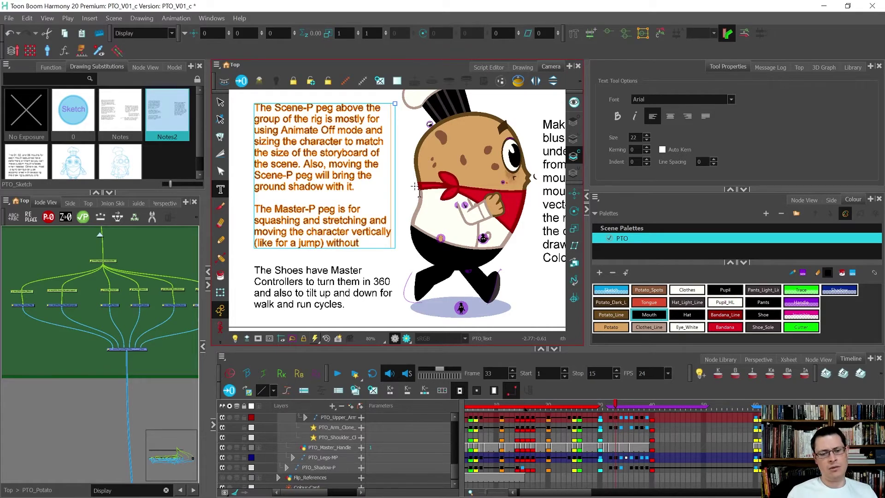
text( effecting the)
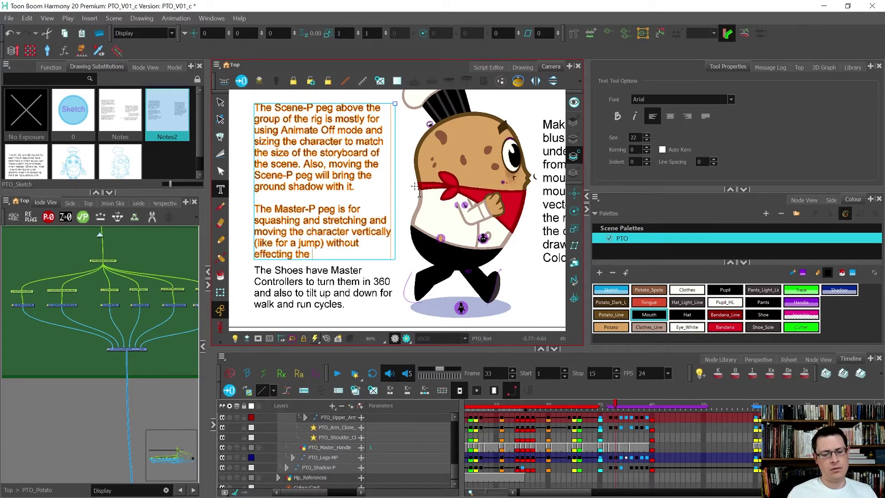
text( drop shadow.)
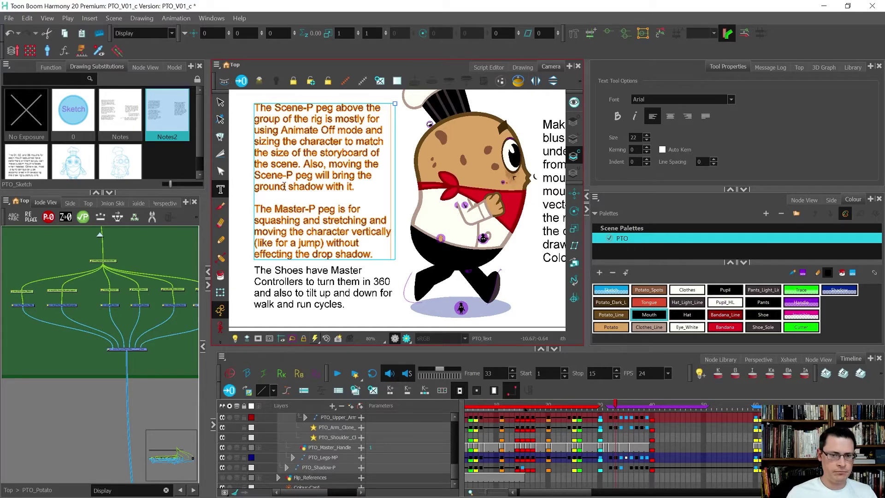
- Change "ground" to "drop" in the Scene-P paragraph and shift the whole note slightly upward, away from the shoe note
drag(286, 187, 254, 186)
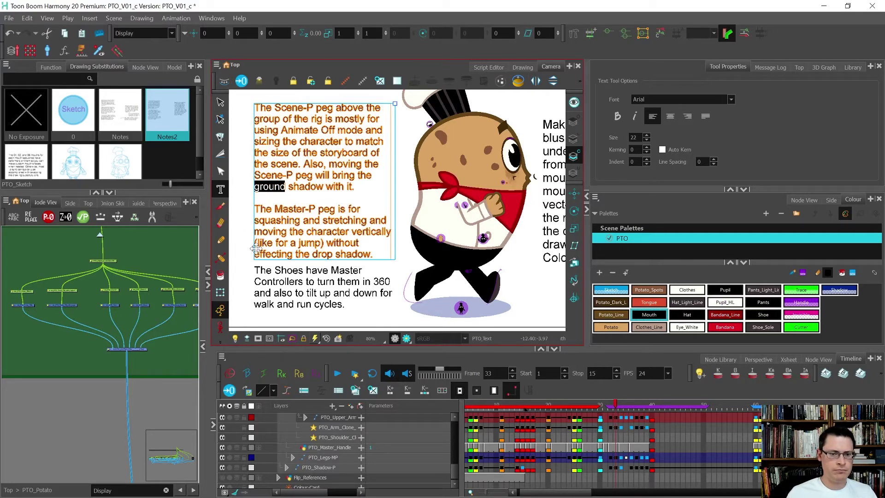
text(drop)
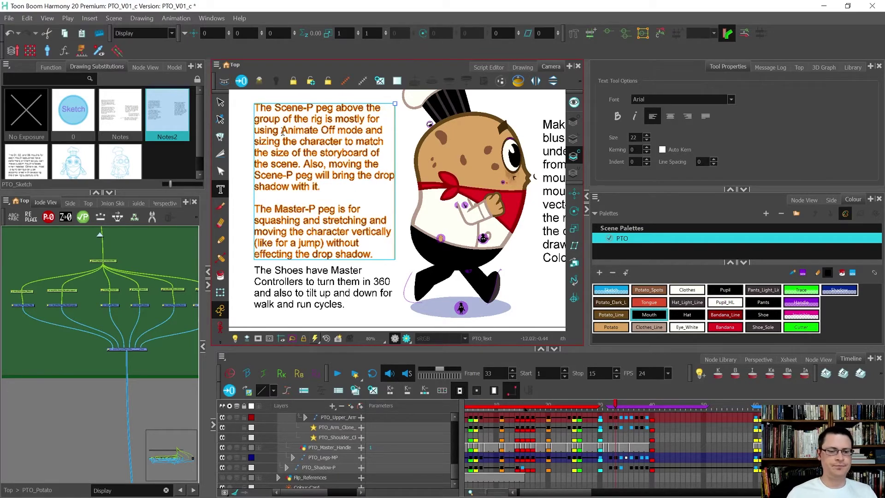
click(221, 102)
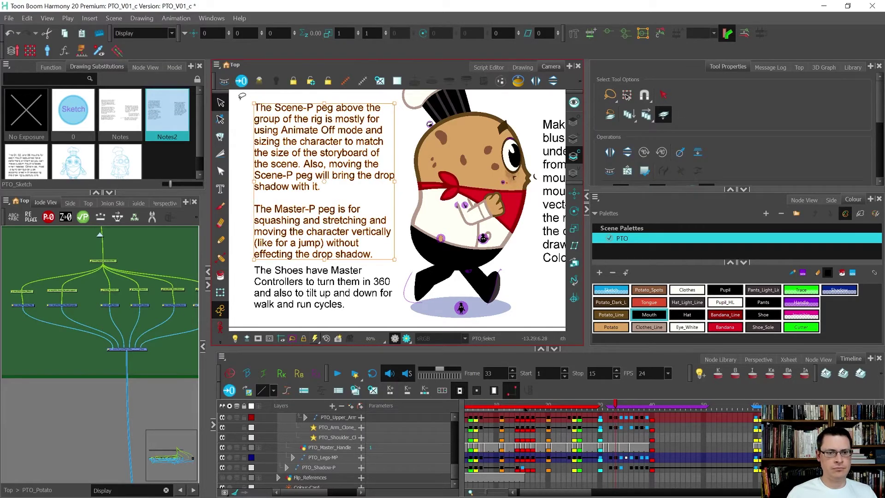
drag(278, 117, 281, 107)
scroll(260, 159, down, 2)
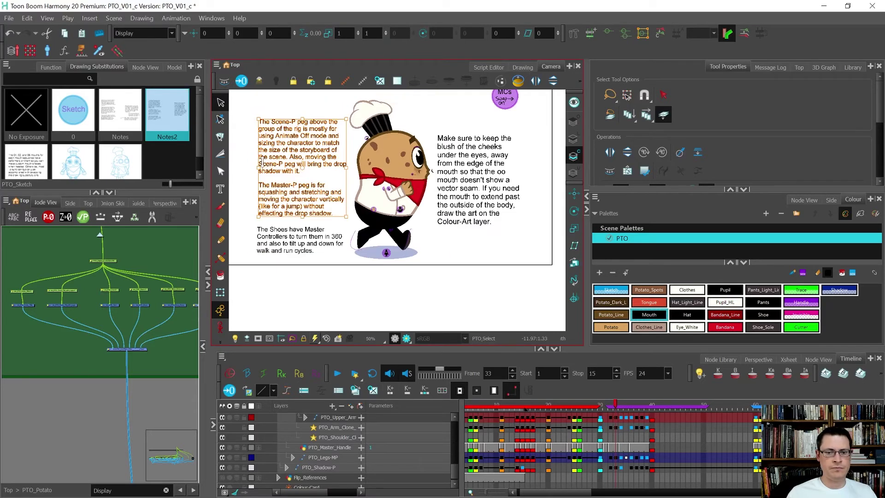
- Deselect the peg note and advance to frame 34 with the mouth-shape note
click(321, 308)
key(period)
scroll(409, 269, down, 1)
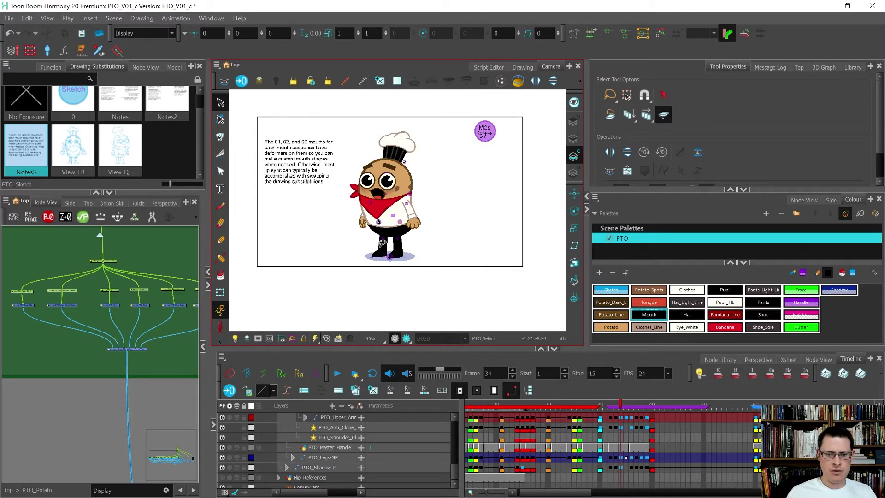
- Collapse the timeline layers and shift the PTO_Scene-P keyframes from frame 35 onward one frame later, opening a gap at frame 35
key(period)
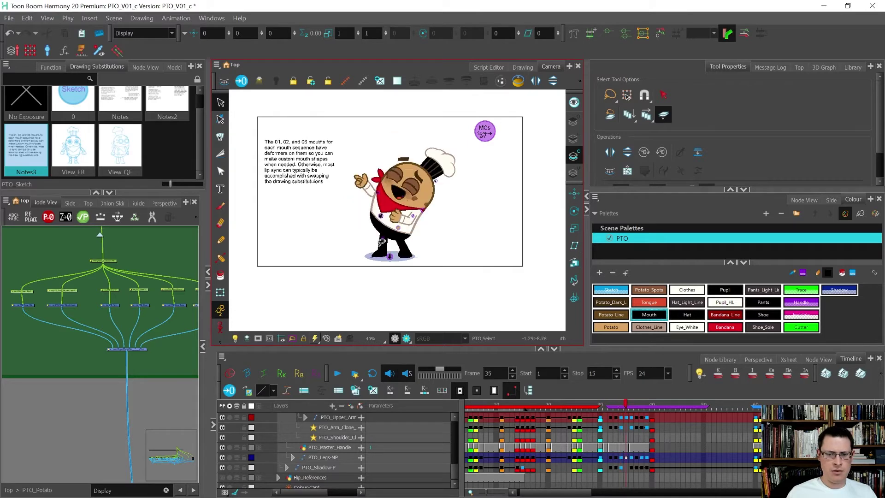
key(period)
key(comma)
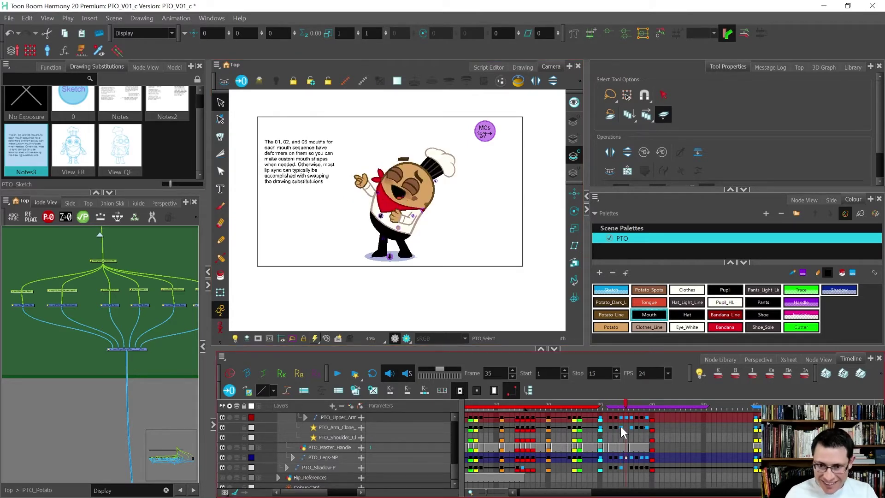
key(slash)
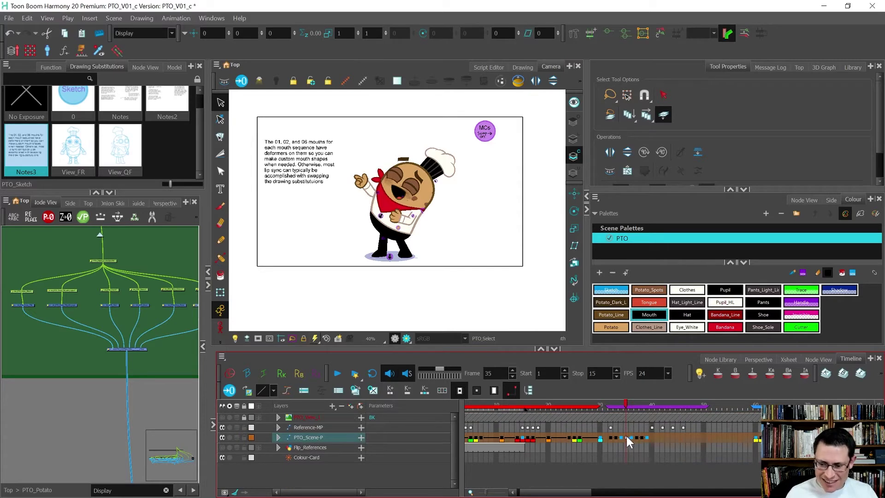
click(627, 437)
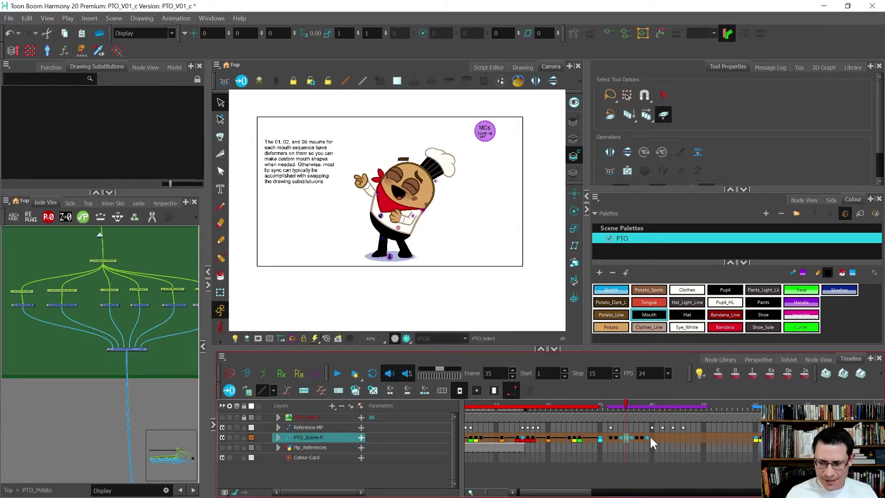
click(651, 437)
click(627, 437)
click(620, 436)
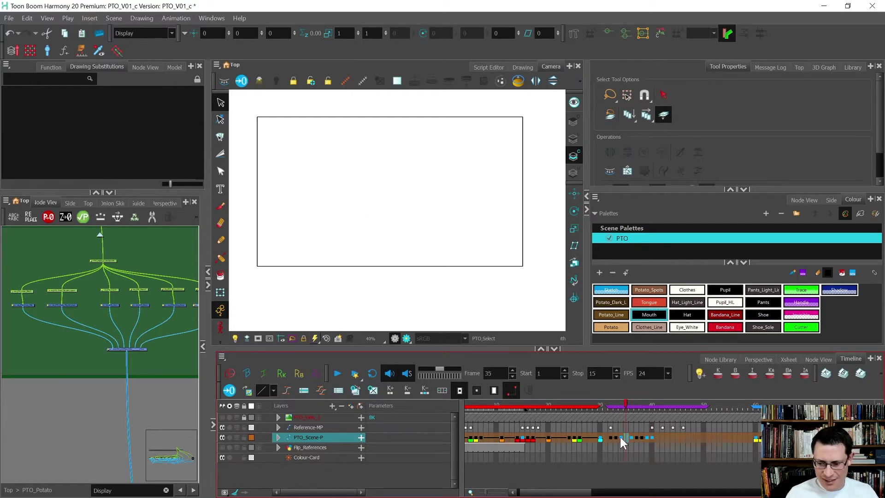
- Shrink both pupils on frame 34 with the Transform tool and nudge the near-side pupil slightly toward the bandana knot
scroll(364, 179, up, 5)
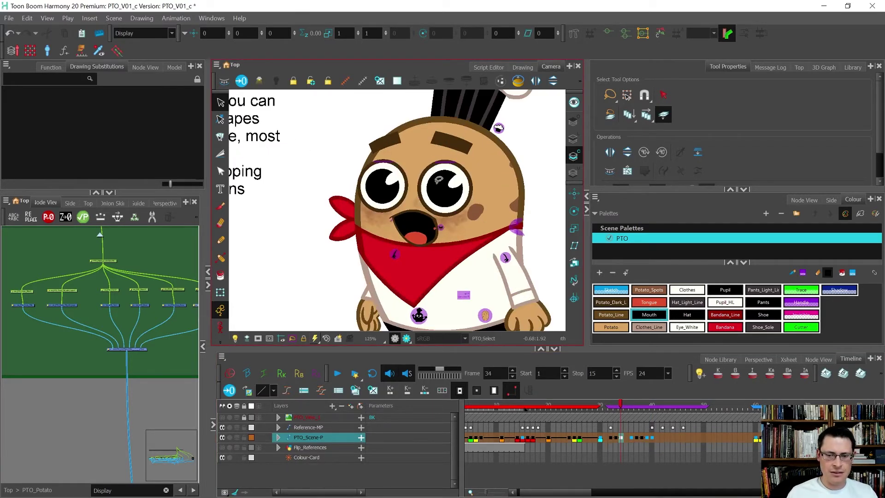
key(shift+t)
click(439, 181)
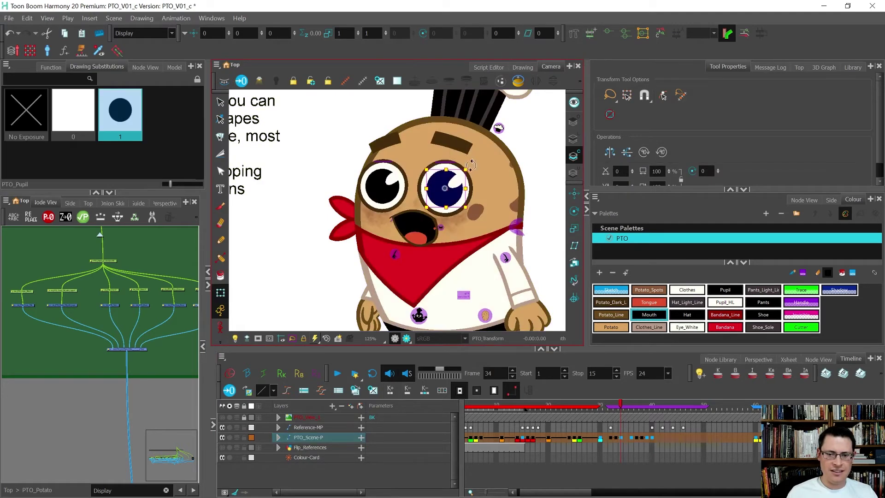
drag(482, 164, 472, 177)
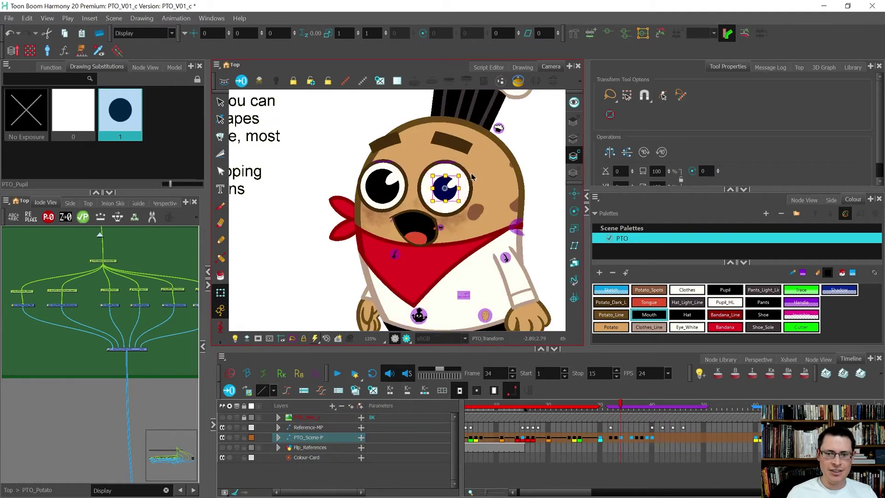
key(Left)
key(Left)
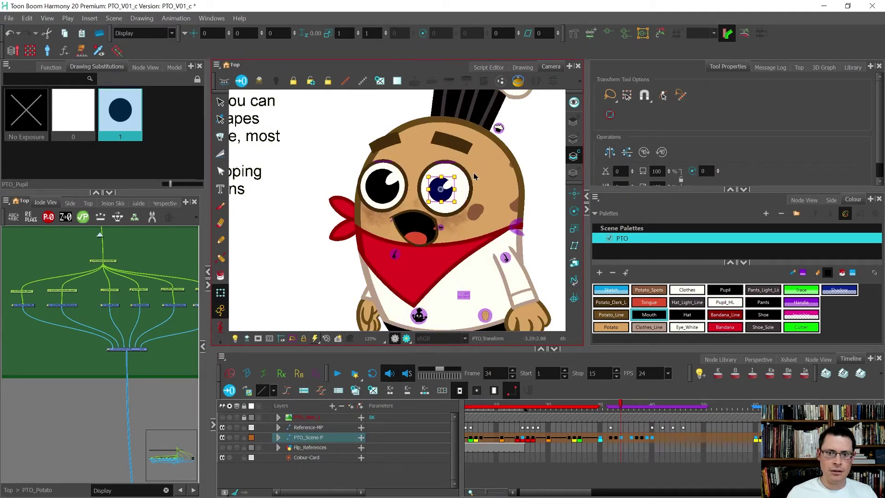
click(387, 189)
drag(475, 153, 447, 174)
- Stretch each eye-and-brow group upward, to a vertical scale of about 1.16 on the near side and 1.14 on the far side
click(446, 175)
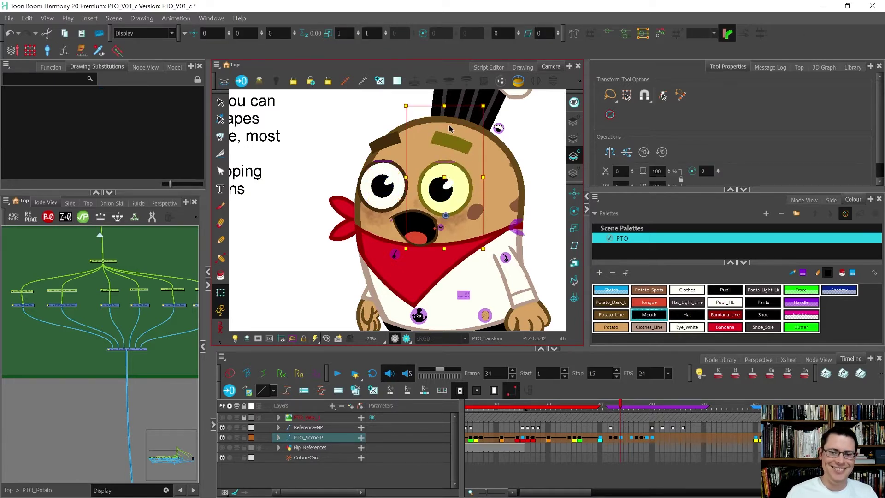
drag(447, 109, 446, 89)
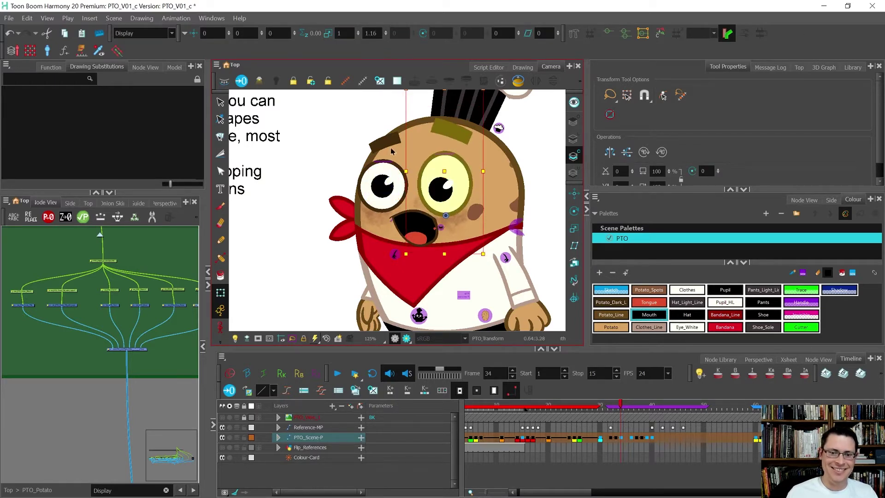
click(383, 173)
drag(383, 124, 385, 95)
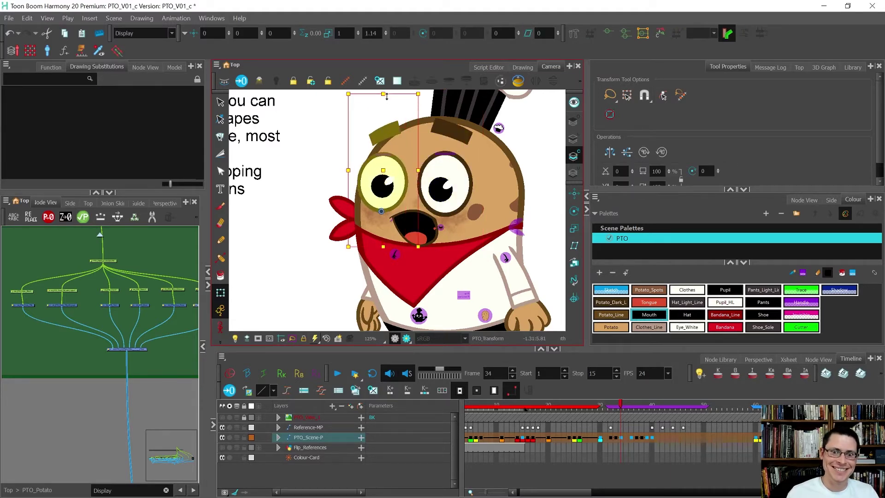
- Reshape the open mouth with its deformer controls and shift the tongue down toward the mouth's lower near-side corner
scroll(386, 96, down, 5)
scroll(416, 185, up, 7)
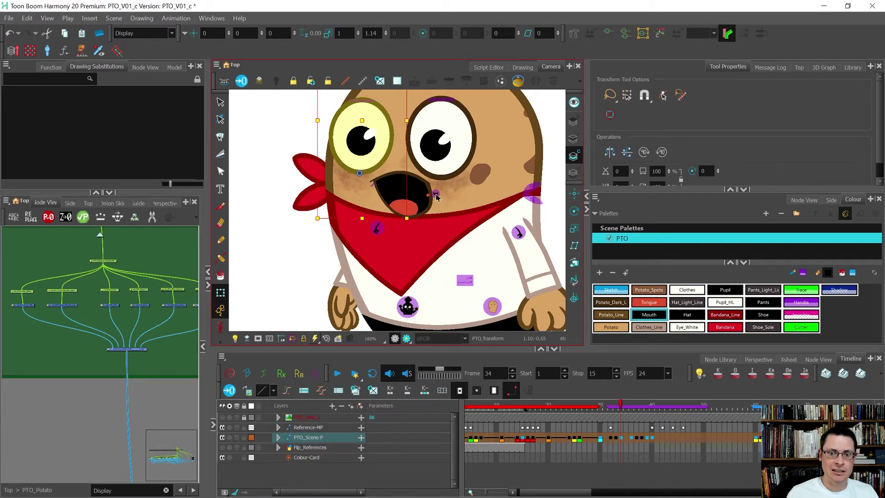
click(436, 196)
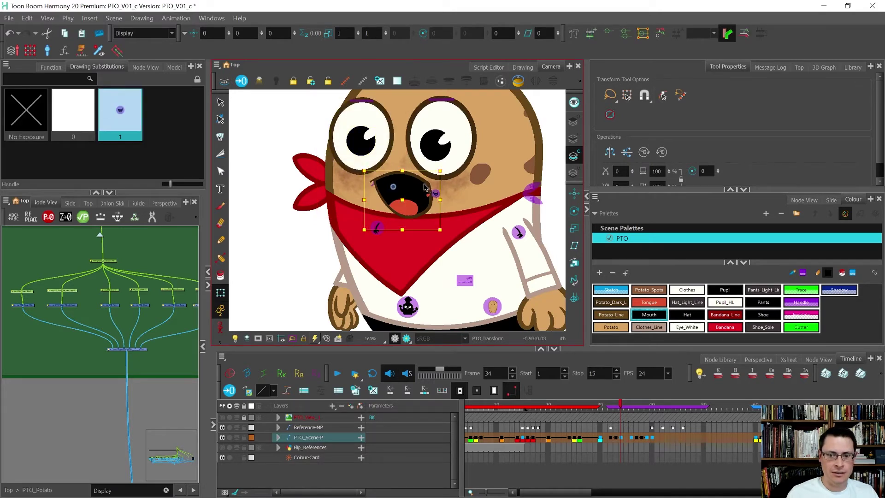
click(424, 186)
click(435, 196)
drag(432, 190, 434, 194)
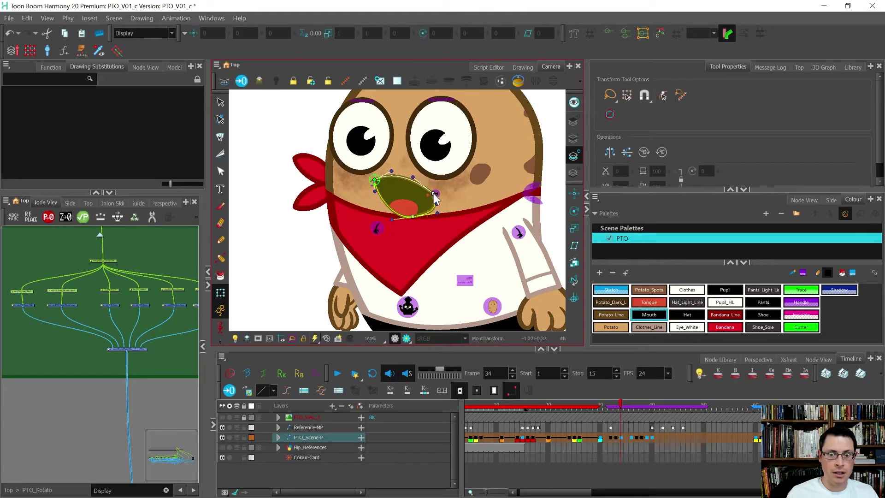
click(408, 204)
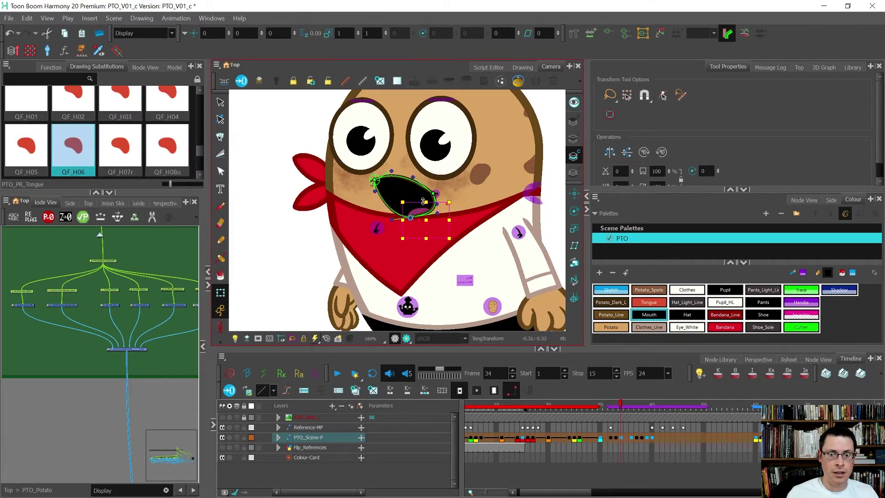
scroll(423, 202, down, 4)
click(349, 234)
scroll(421, 212, up, 5)
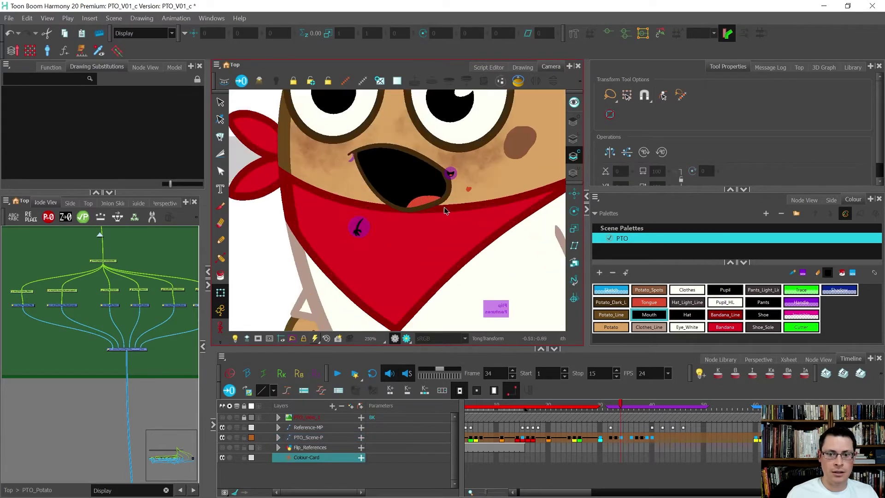
- Reshape the bandana's upper edge by pulling the deformer's outer end point in toward the neck and adjusting its curve, then hide the controls
click(445, 210)
scroll(446, 212, down, 3)
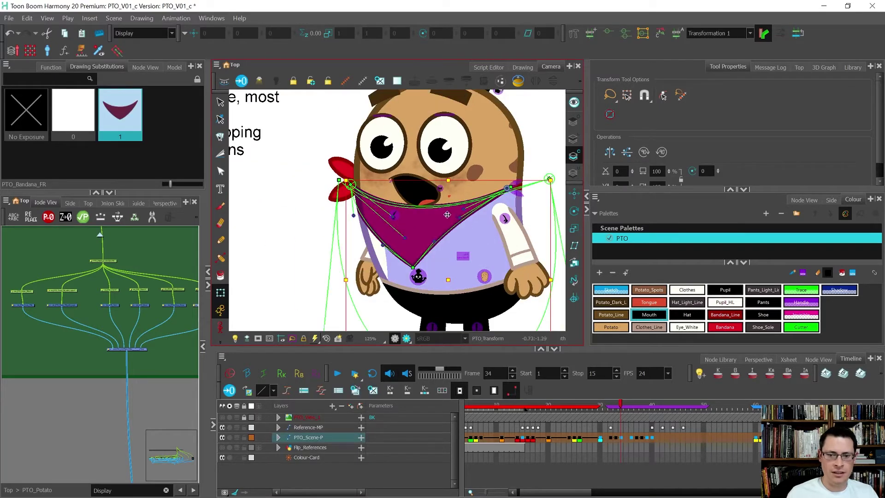
key(Escape)
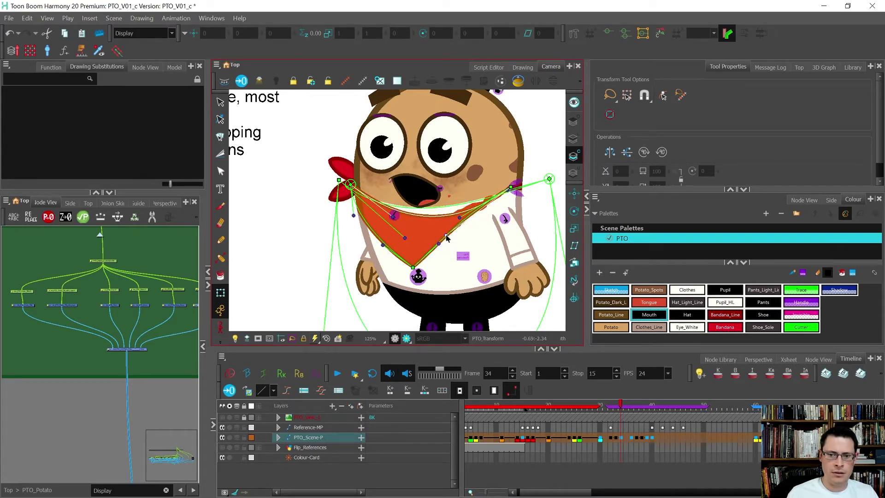
click(464, 220)
key(Escape)
key(ctrl+z)
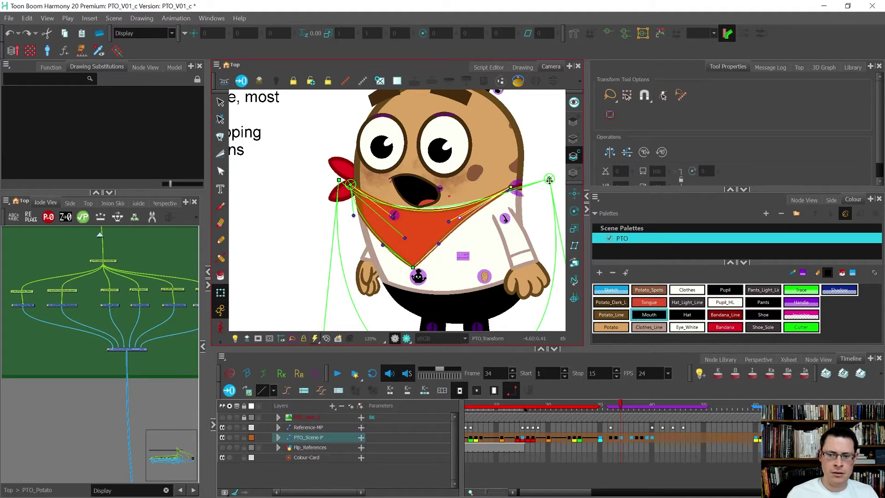
drag(550, 179, 527, 183)
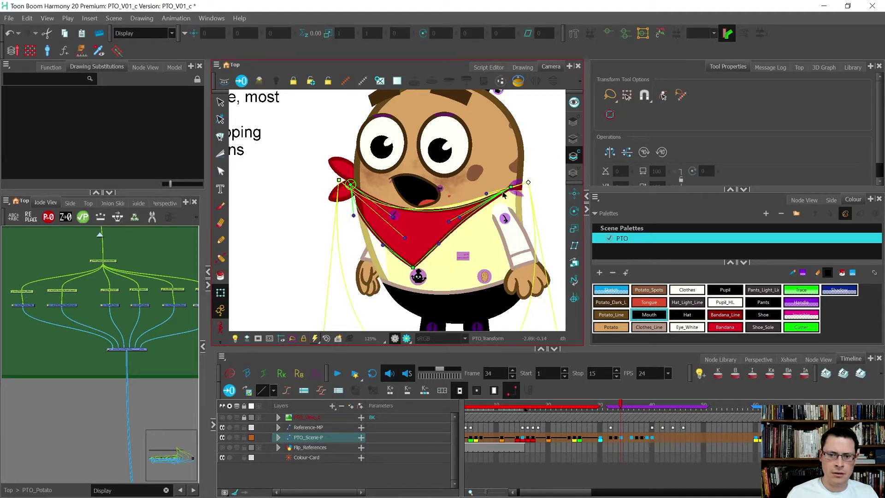
click(487, 192)
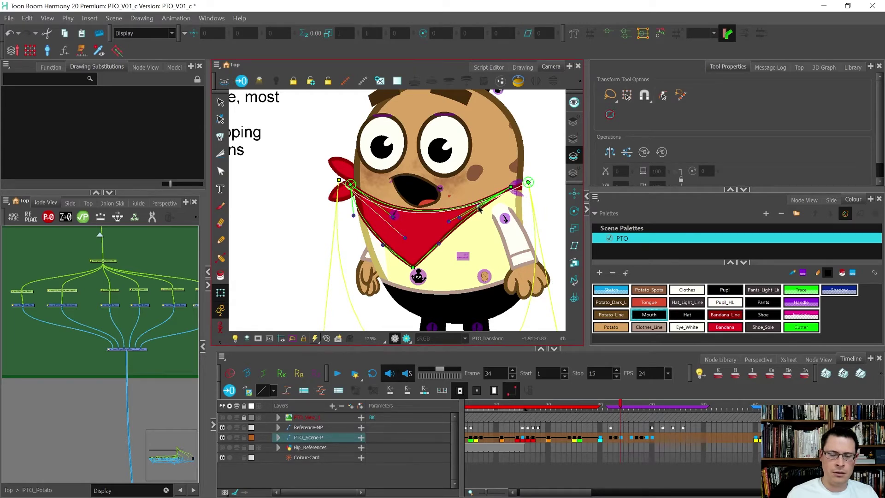
click(294, 284)
key(shift+c)
scroll(392, 235, down, 3)
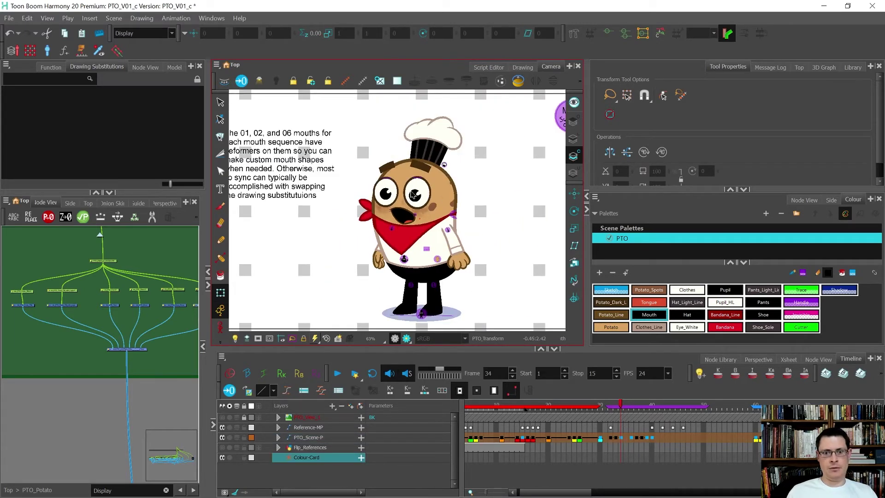
- Examine the reshaped eyes, mouth and tongue up close and against the full frame 34 pose
scroll(380, 199, up, 5)
click(408, 185)
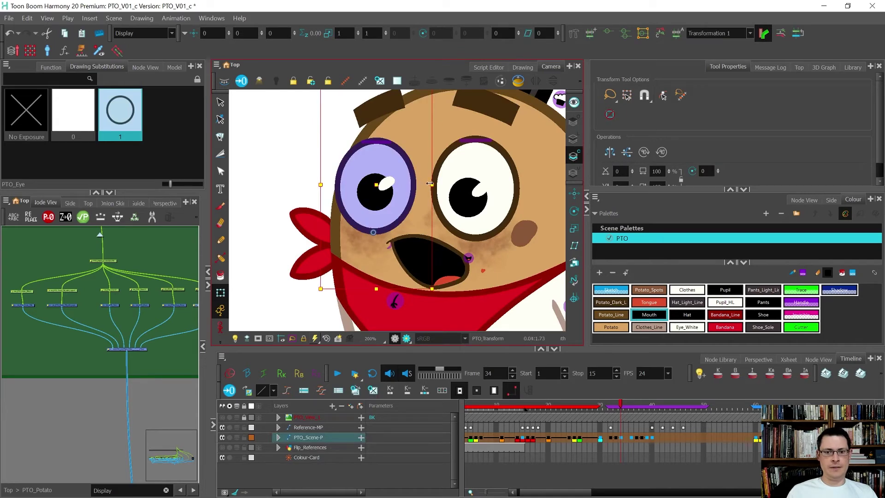
scroll(423, 183, down, 4)
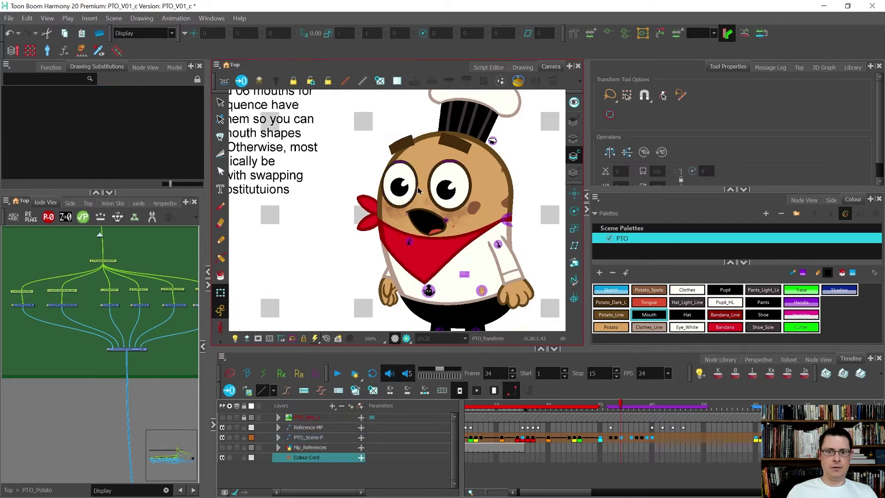
click(408, 195)
scroll(426, 210, up, 6)
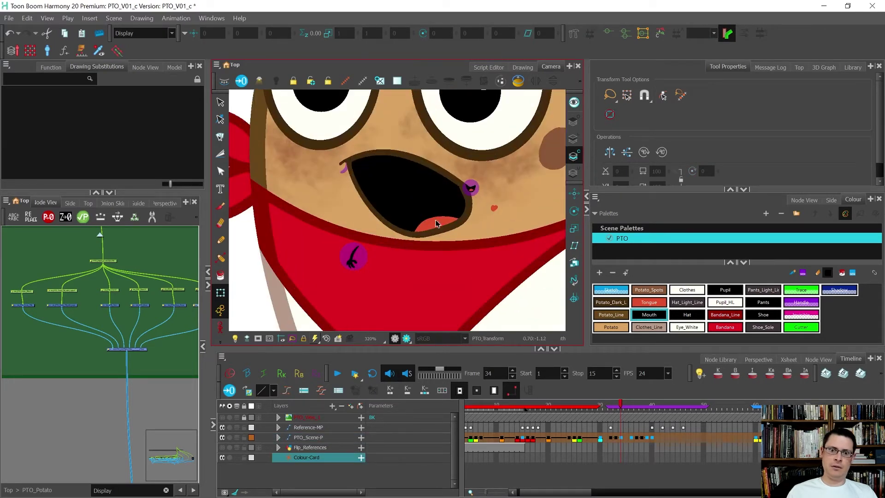
click(436, 223)
scroll(445, 217, down, 4)
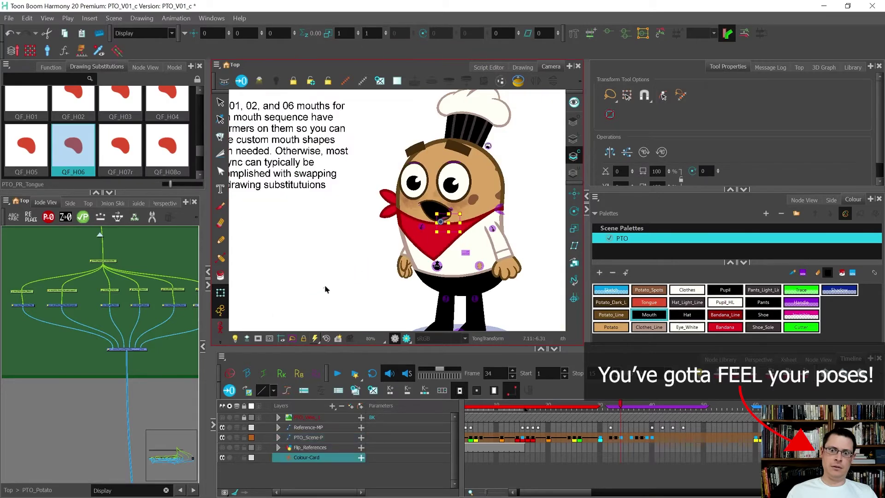
click(325, 290)
scroll(325, 289, down, 3)
scroll(435, 132, up, 2)
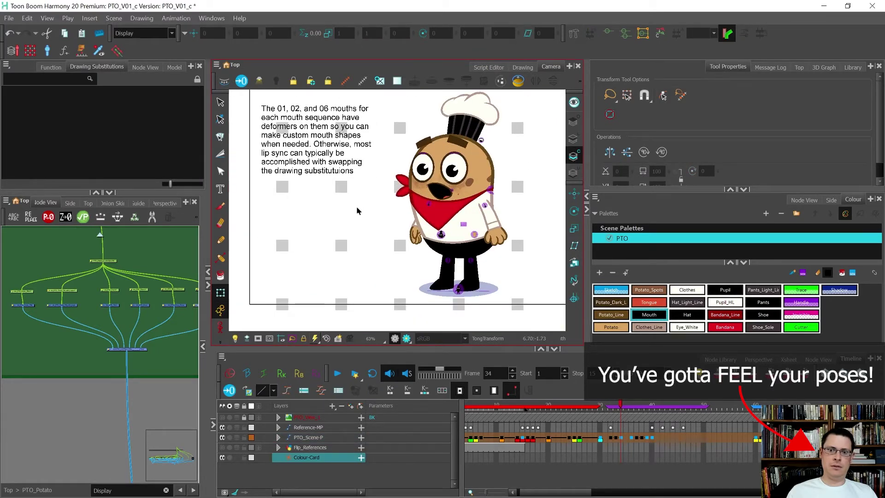
- Rotate the chef's near hand and arm outward, away from the body
scroll(507, 237, up, 2)
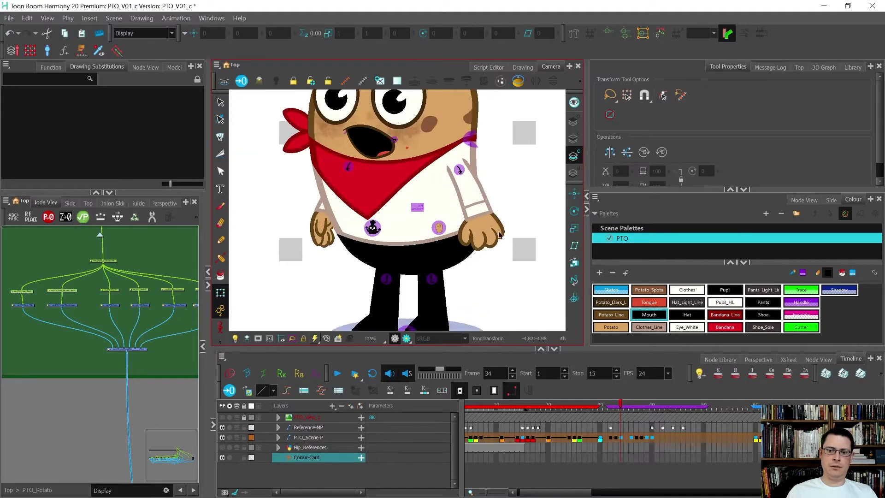
click(500, 235)
mouse_move(499, 233)
mouse_down()
mouse_move(518, 241)
mouse_move(541, 231)
mouse_up()
key(b)
scroll(541, 232, down, 3)
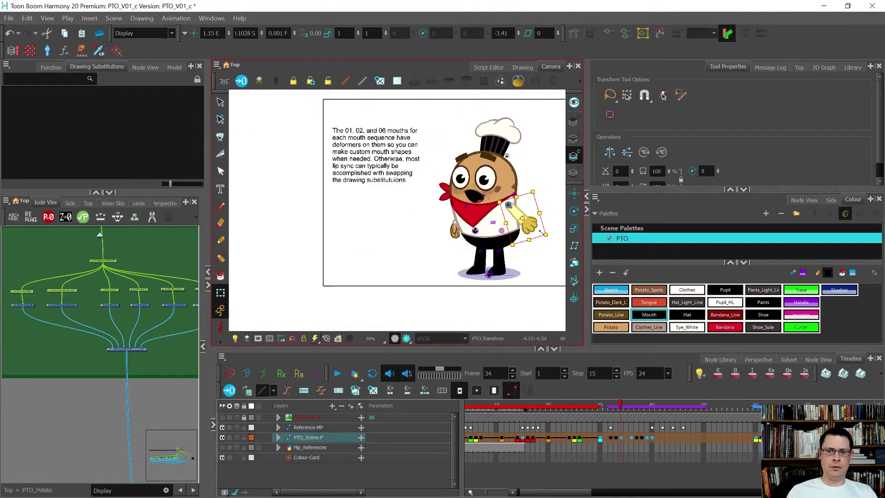
- Rotate the chef's far hand and its arm outward, away from the body
scroll(512, 230, up, 3)
click(457, 233)
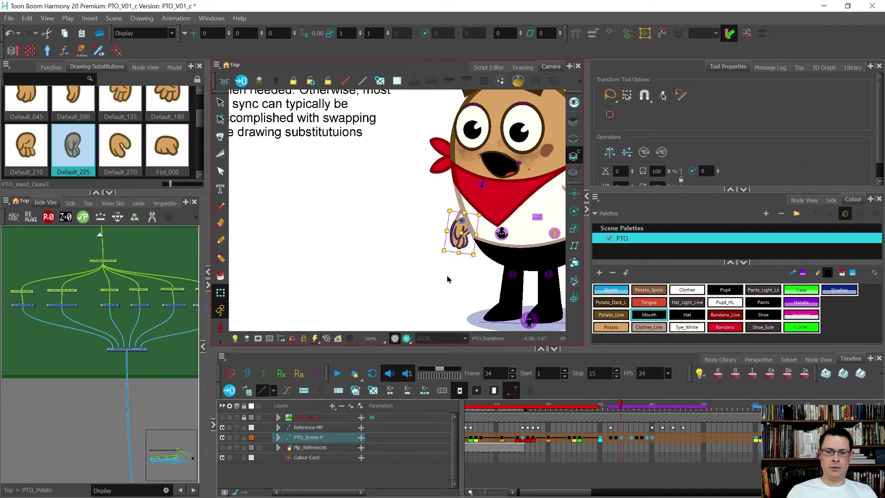
drag(447, 276, 411, 253)
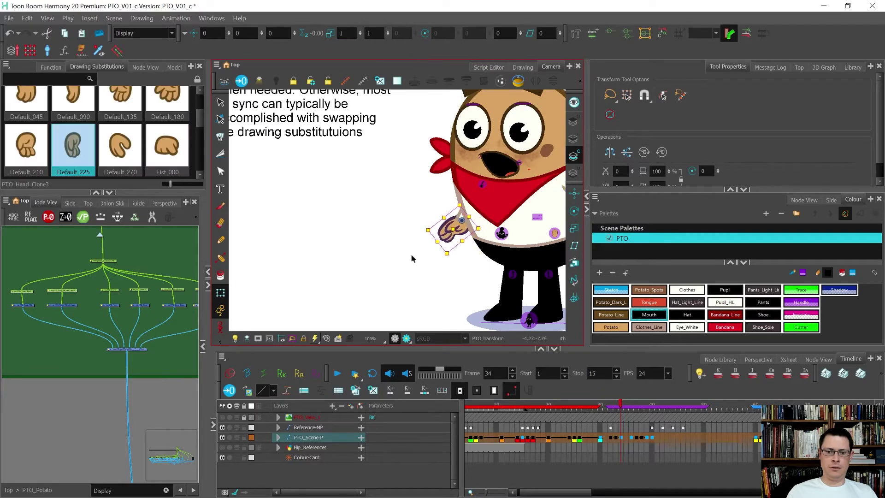
key(b)
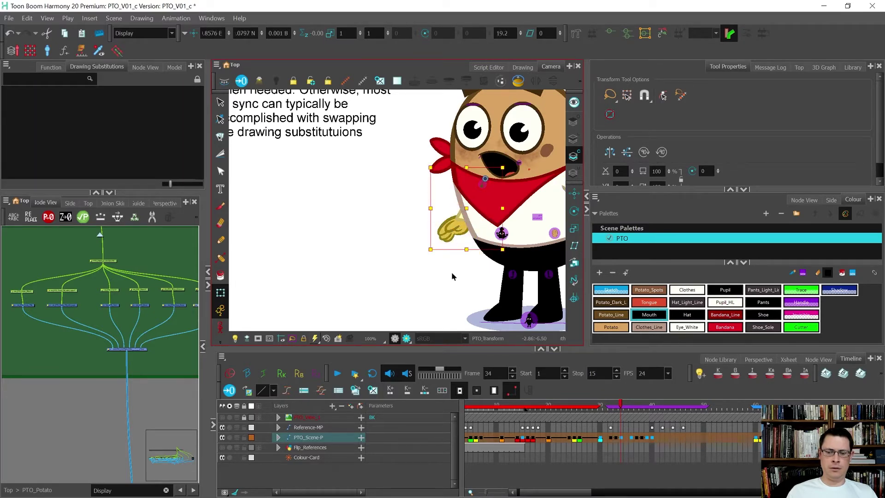
drag(452, 272, 394, 272)
scroll(406, 290, down, 2)
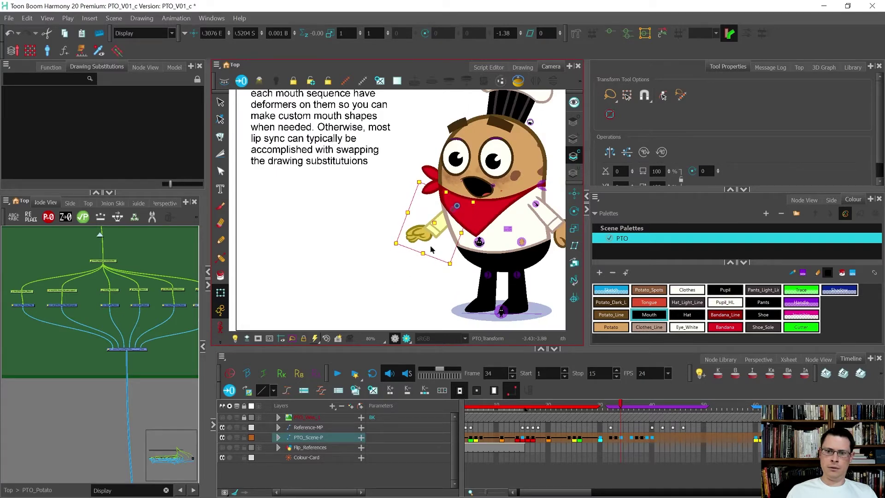
- Bring the far hand in front of the sleeve and rotate it to about -83.5° against the cuff
scroll(431, 249, up, 3)
key(shift+b)
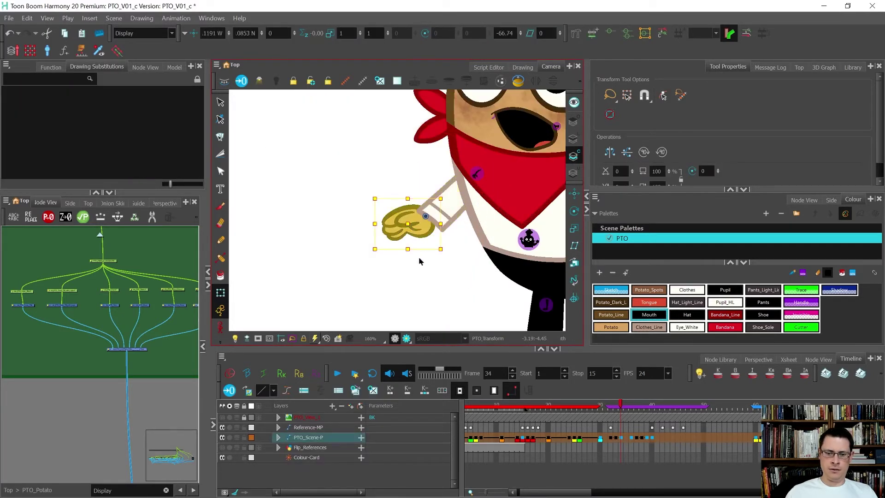
key(alt+Down)
mouse_move(419, 257)
mouse_down()
mouse_move(354, 288)
mouse_move(368, 298)
mouse_up()
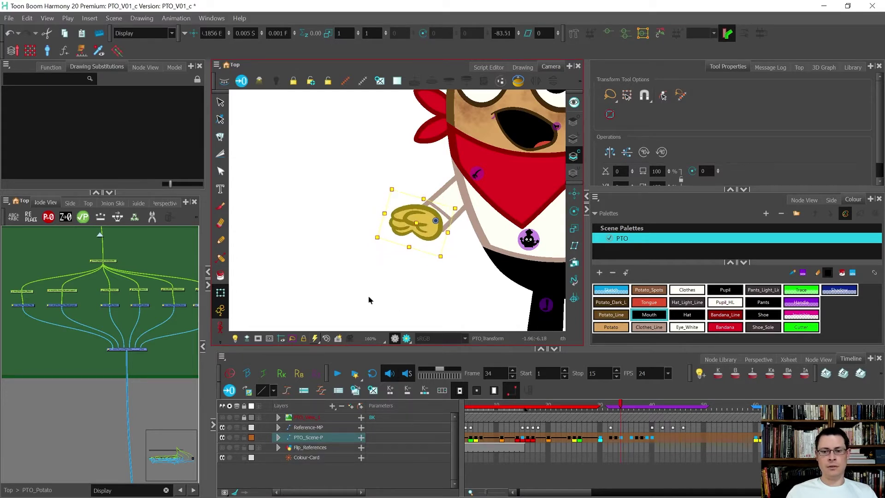
- Curve the far sleeve's cuff line around the wrist by adjusting both end points and handles of its deformer
scroll(441, 207, up, 2)
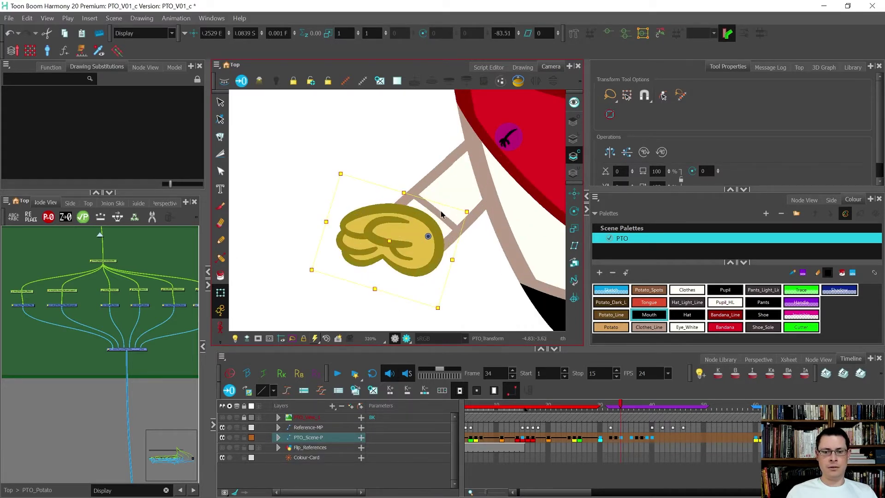
click(442, 213)
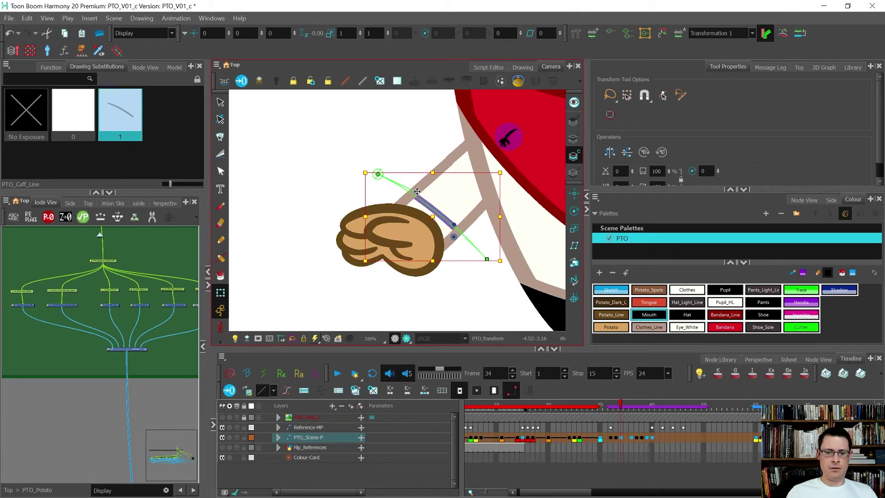
key(Escape)
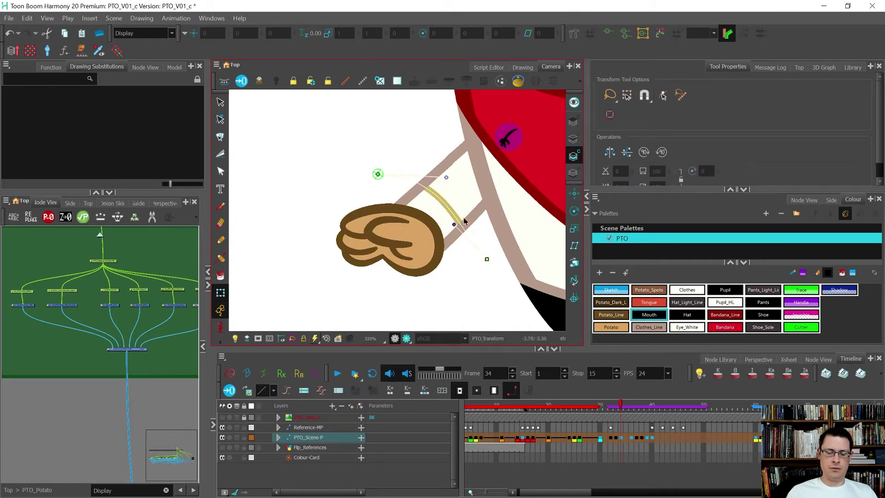
drag(456, 224, 468, 218)
drag(488, 258, 461, 266)
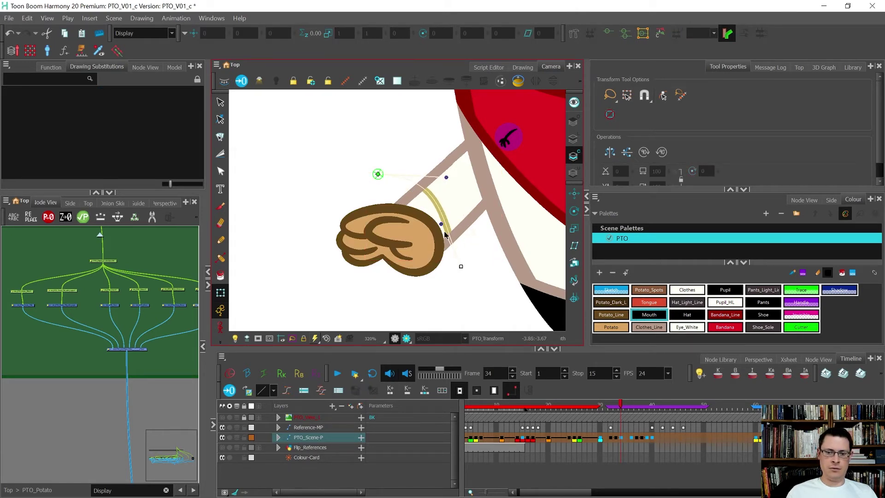
drag(440, 222, 446, 208)
drag(378, 175, 381, 185)
scroll(342, 203, down, 4)
click(337, 257)
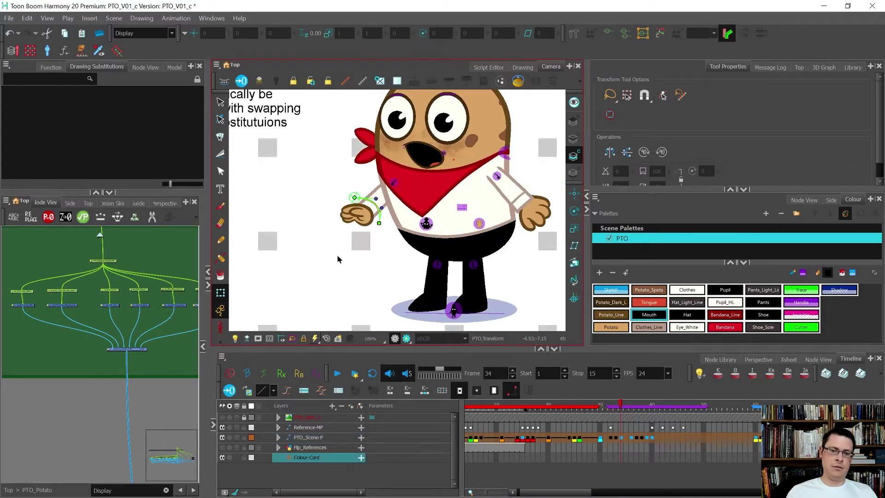
- Skew the near and far legs outward in opposite directions to widen the chef's stance, with the far leg at about 10.5
scroll(336, 257, down, 2)
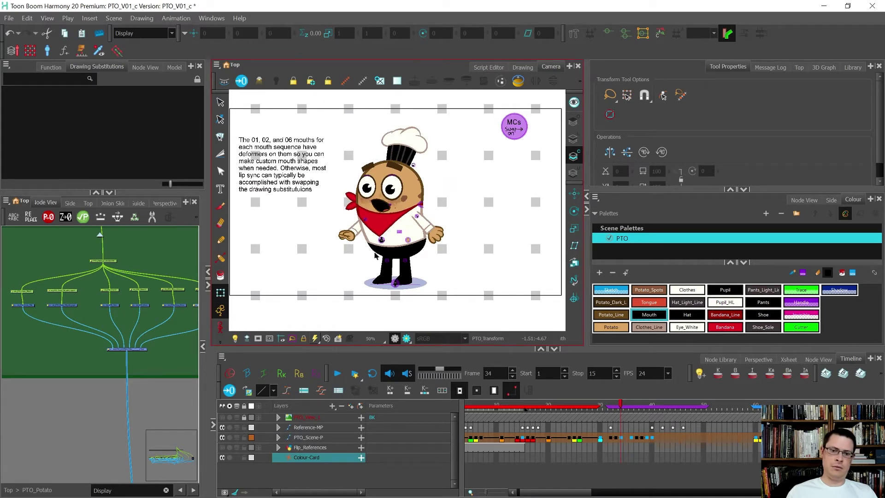
click(408, 271)
scroll(408, 271, up, 3)
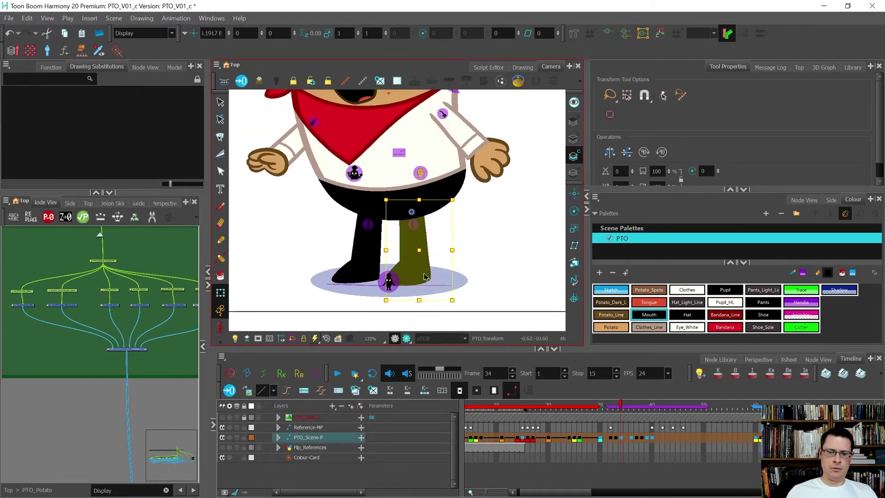
drag(429, 300, 446, 301)
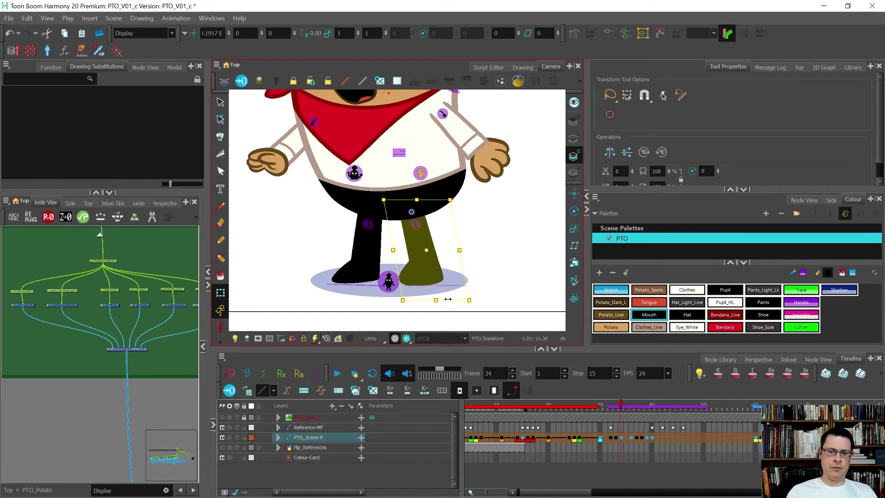
scroll(373, 248, down, 4)
click(376, 253)
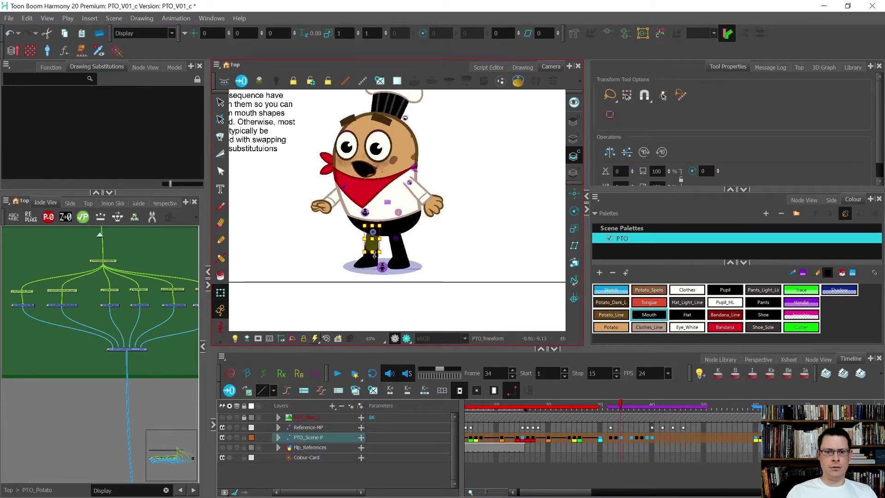
drag(371, 277, 363, 276)
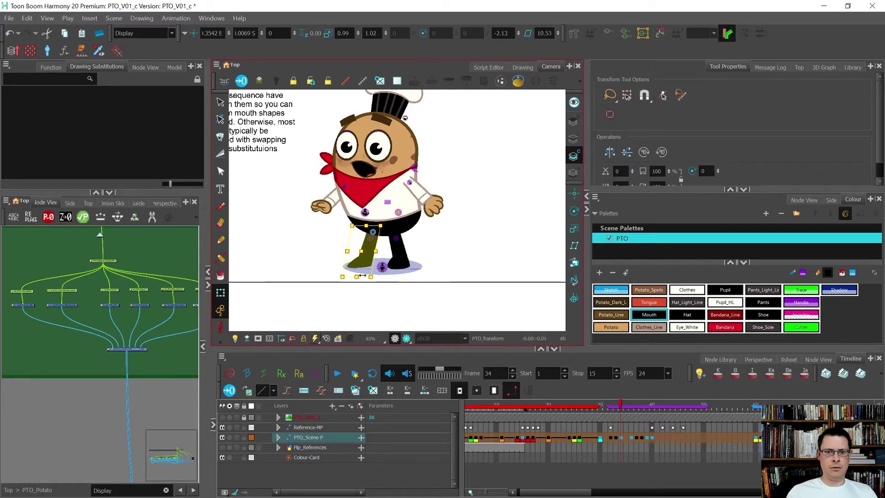
click(434, 253)
scroll(434, 256, down, 3)
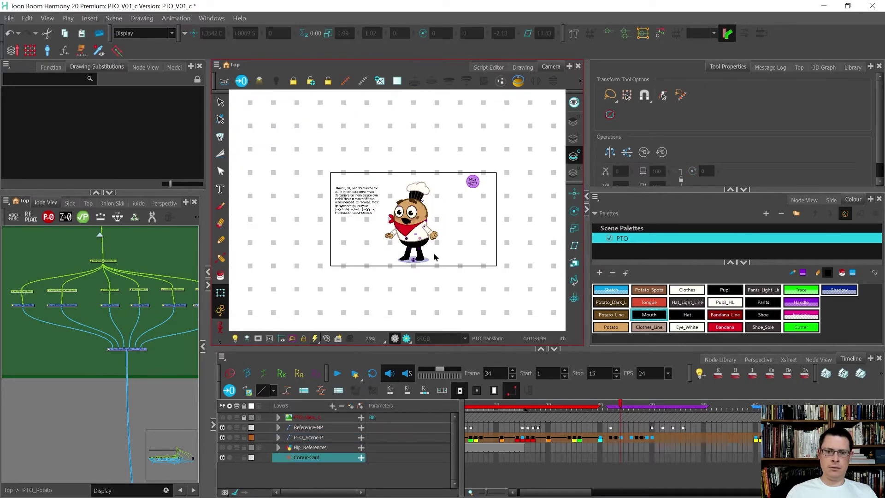
scroll(418, 212, up, 2)
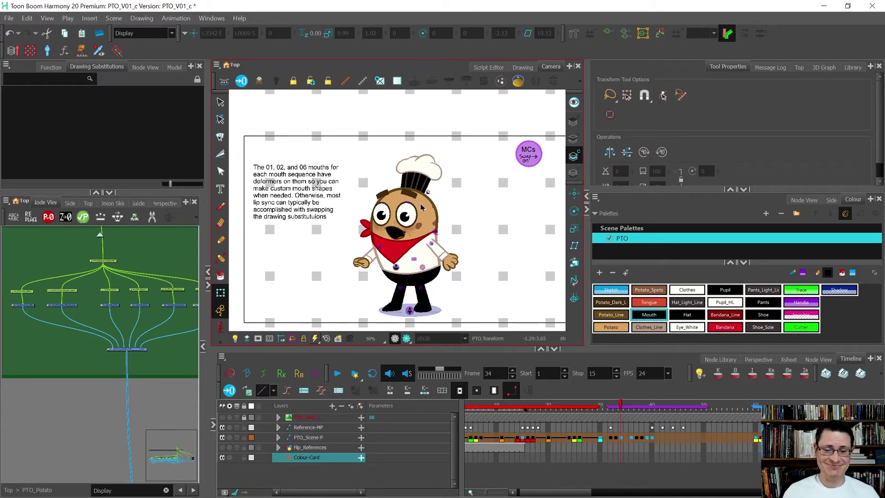
- Try to shift the bandana's front piece slightly toward the near shoulder
scroll(392, 251, up, 3)
click(396, 245)
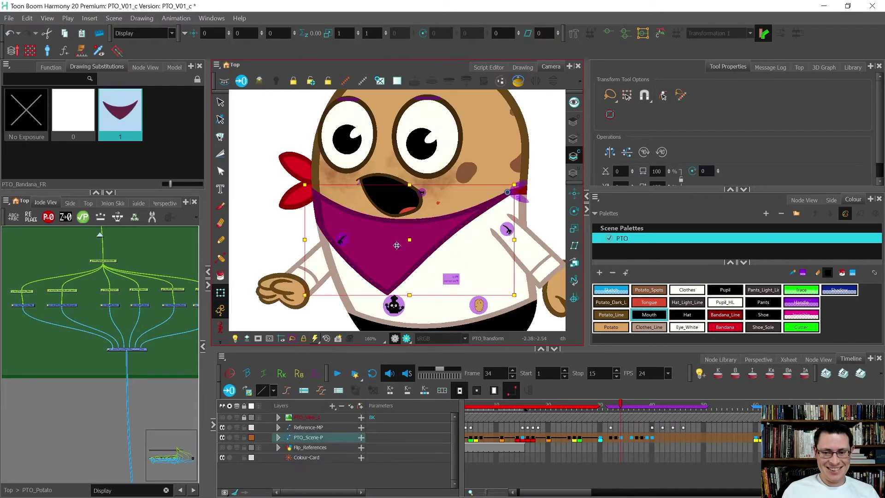
drag(396, 245, 403, 245)
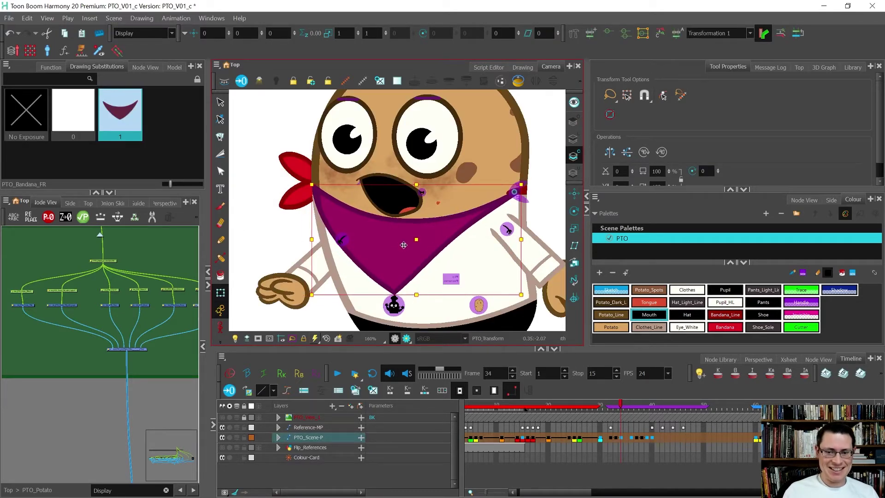
click(305, 169)
key(ctrl+z)
scroll(334, 165, down, 5)
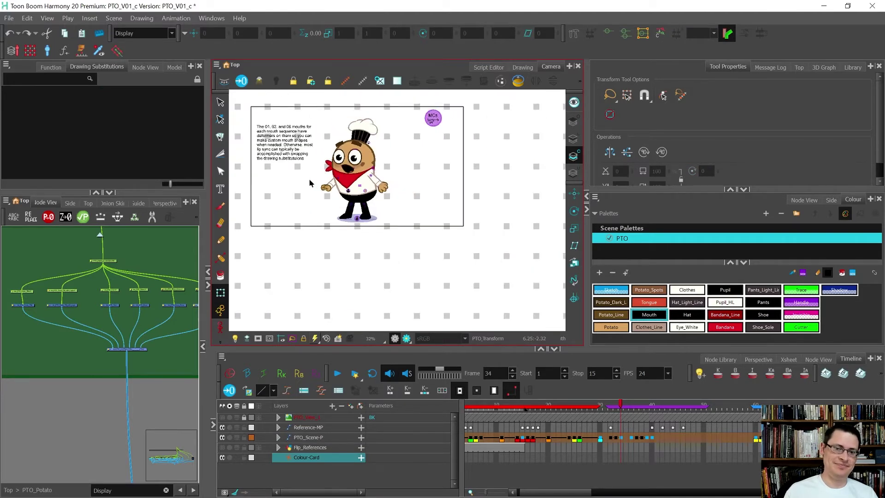
scroll(340, 179, up, 5)
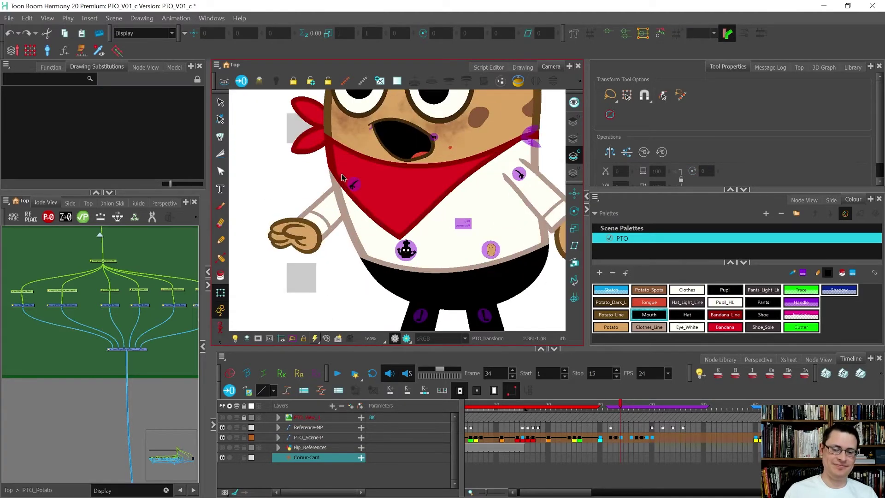
scroll(342, 178, down, 3)
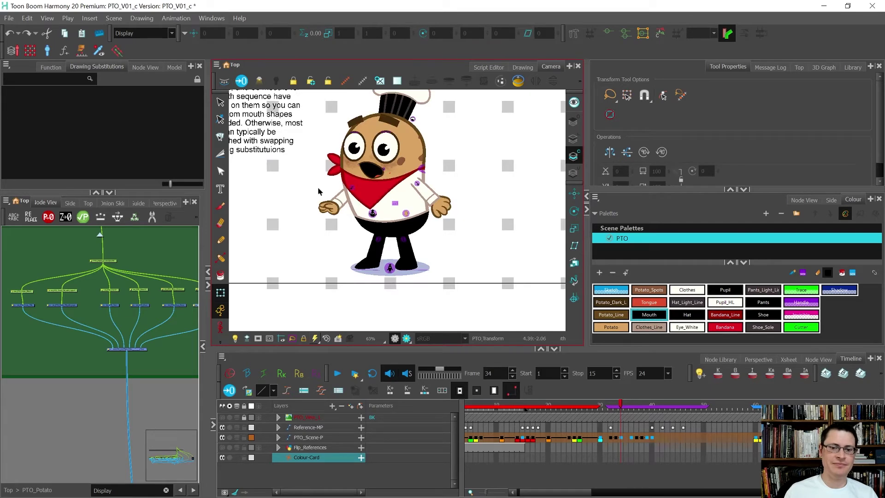
scroll(339, 205, down, 2)
scroll(308, 180, up, 1)
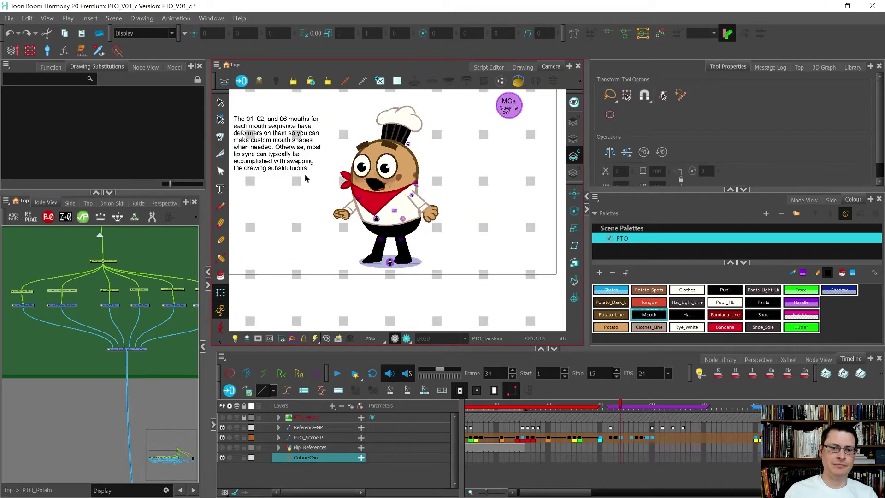
- Correct the spelling of "substitutions" in the mouth note and duplicate the note directly below it
scroll(253, 125, up, 1)
key(alt+s)
click(317, 148)
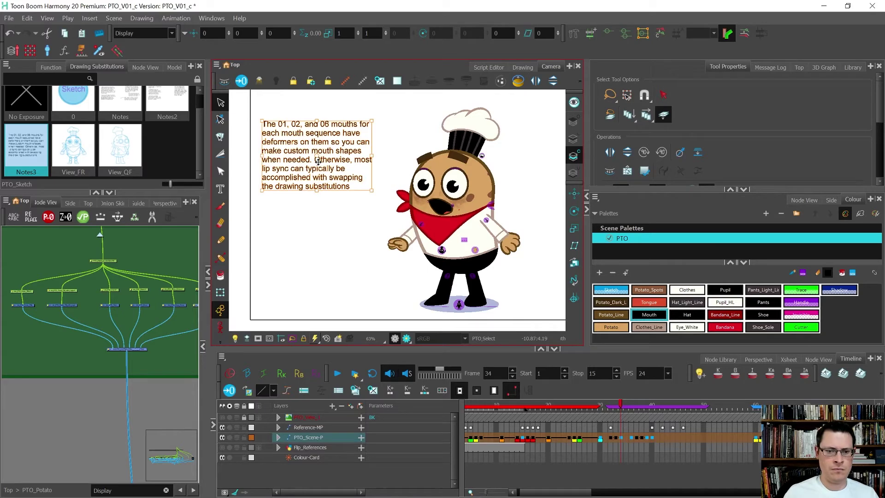
drag(317, 161, 325, 240)
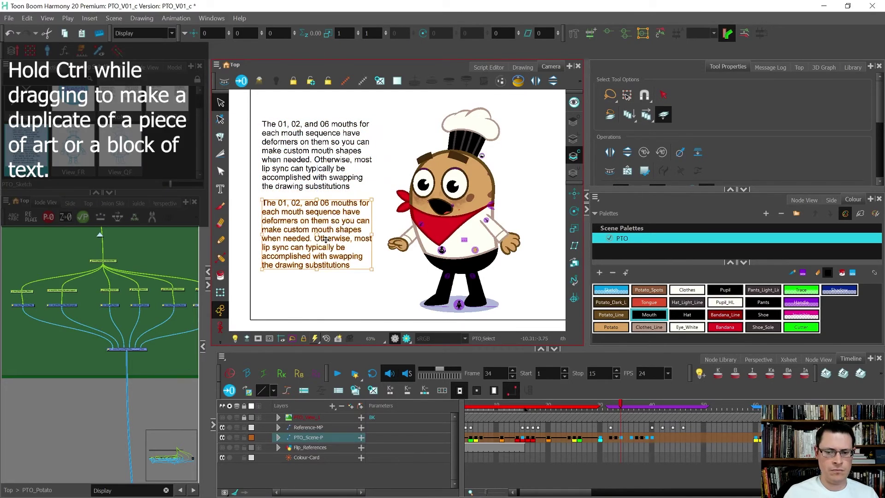
- Replace the duplicated note's whole text with "The" as the start of a new note
click(220, 189)
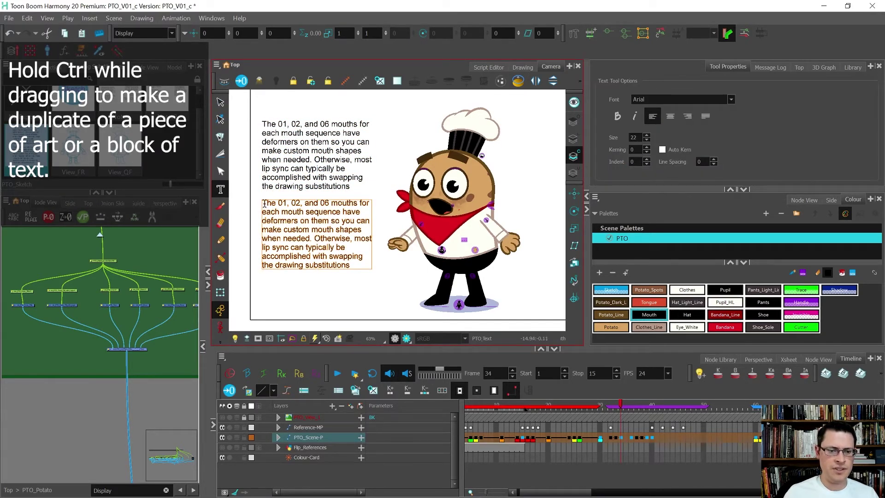
drag(264, 203, 369, 272)
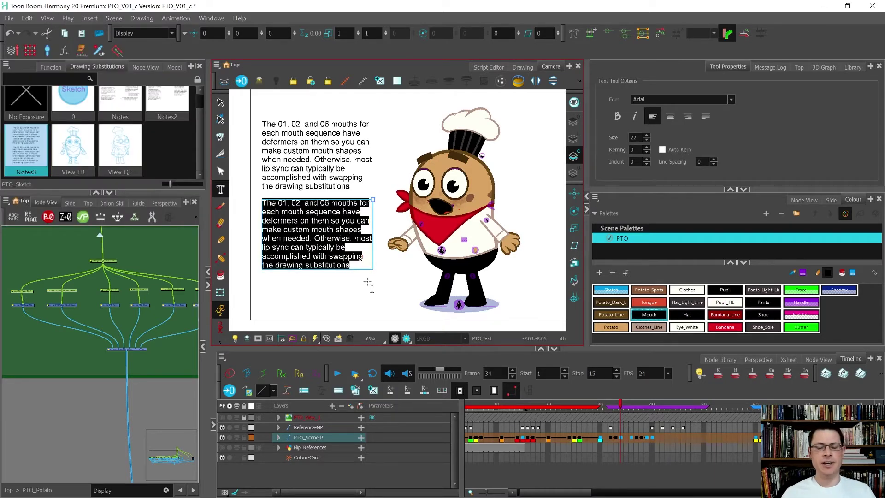
text(The)
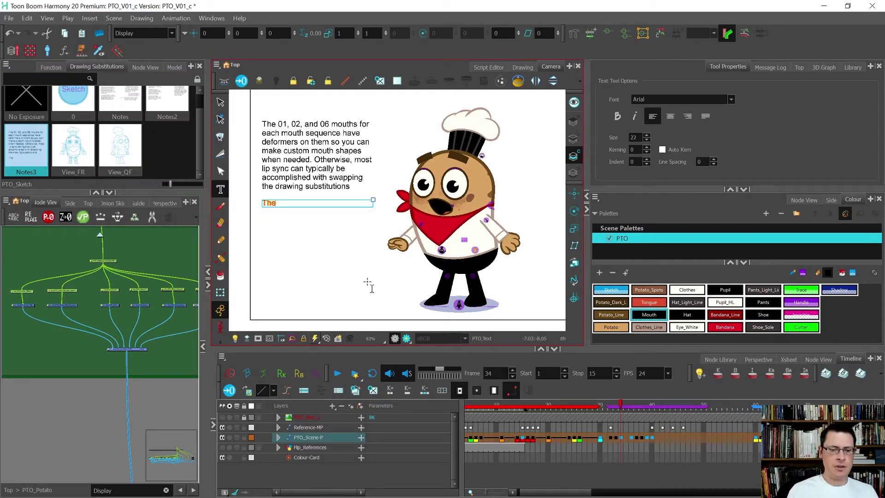
click(223, 102)
- Locate the eye's master peg in the rig's node network and check its exact name in its properties
click(461, 185)
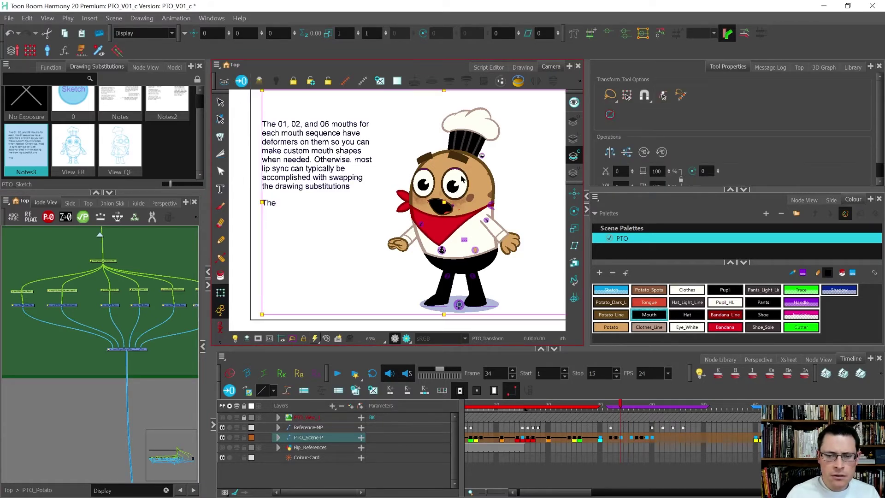
double_click(129, 317)
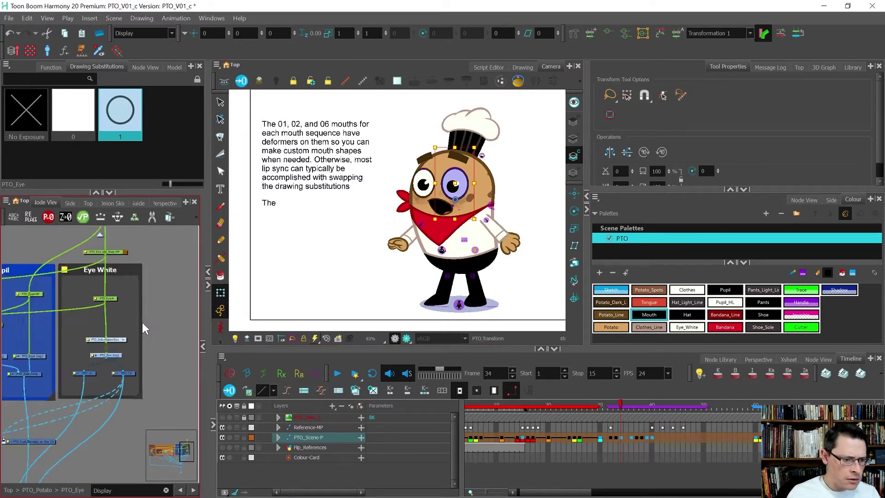
scroll(112, 277, up, 3)
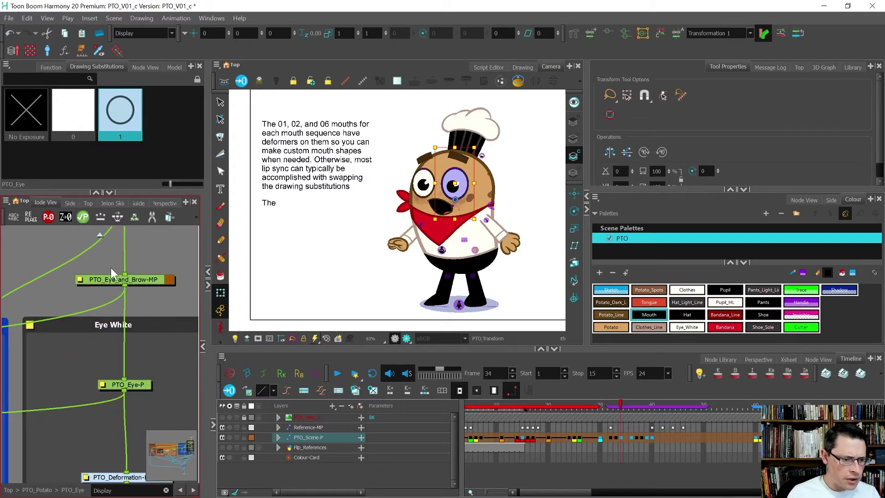
double_click(83, 280)
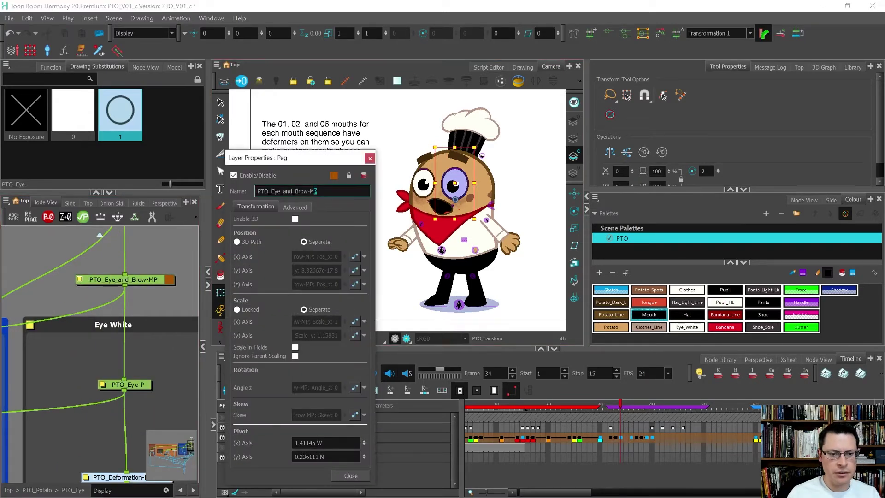
click(370, 158)
- Add the peg name "PTO_Eye_and_Brow-MP" after "The" in the second note
click(221, 189)
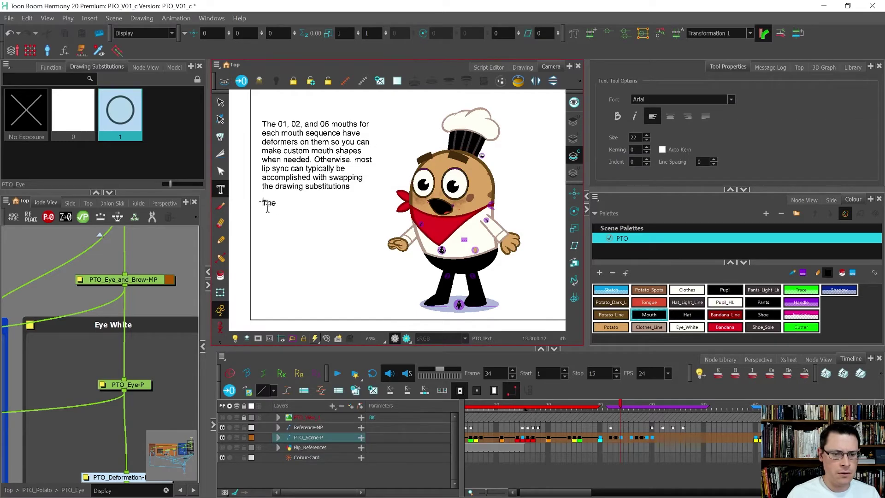
click(220, 102)
scroll(322, 247, up, 3)
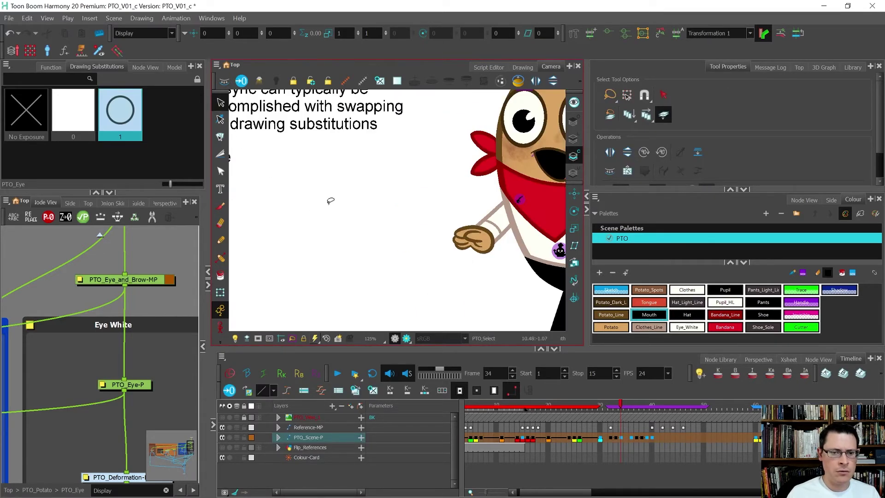
scroll(330, 201, down, 3)
scroll(267, 185, up, 8)
key(shift+t)
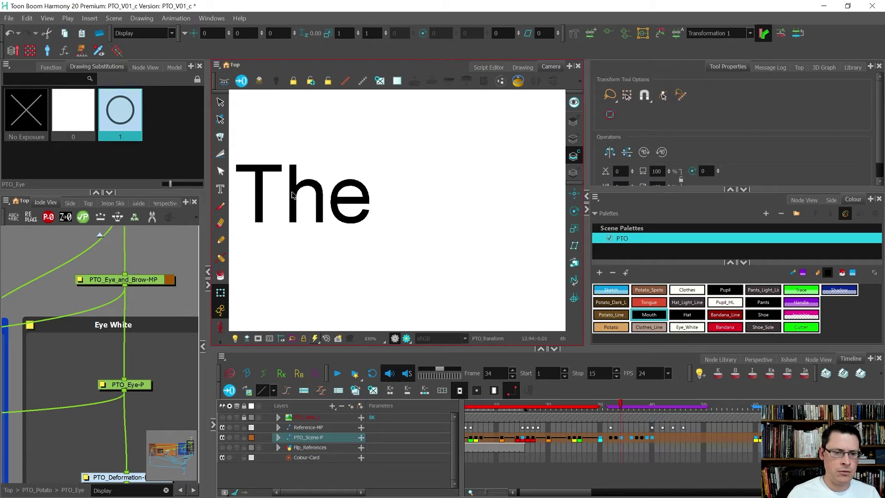
click(291, 195)
click(220, 190)
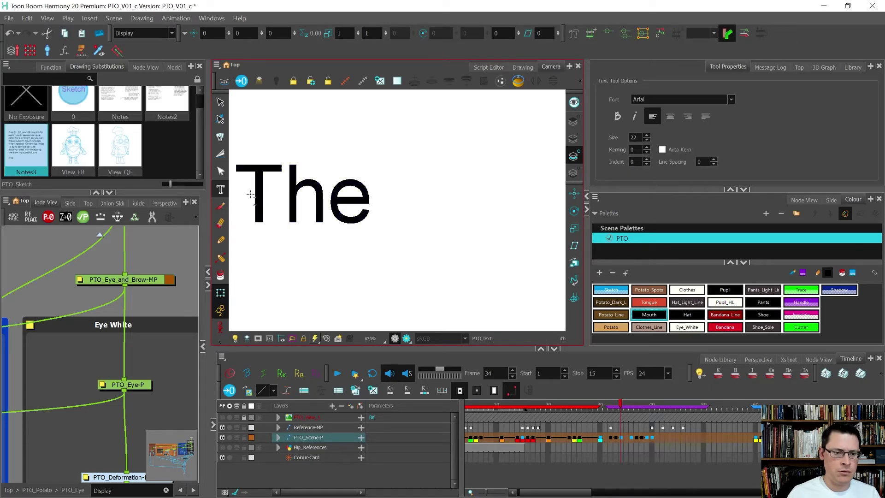
click(364, 201)
scroll(300, 222, down, 7)
text(PTO_Eye_and_Brow-MP)
scroll(287, 248, down, 2)
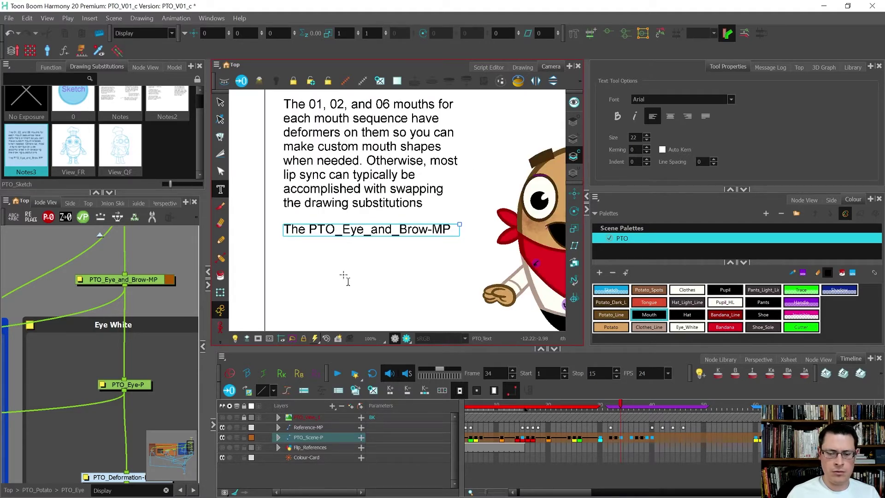
- Complete the second note with "can be used to quickly stretch the white of the eye and brow up and down very quickly without effecting the pupil."
scroll(346, 278, down, 2)
scroll(315, 249, down, 1)
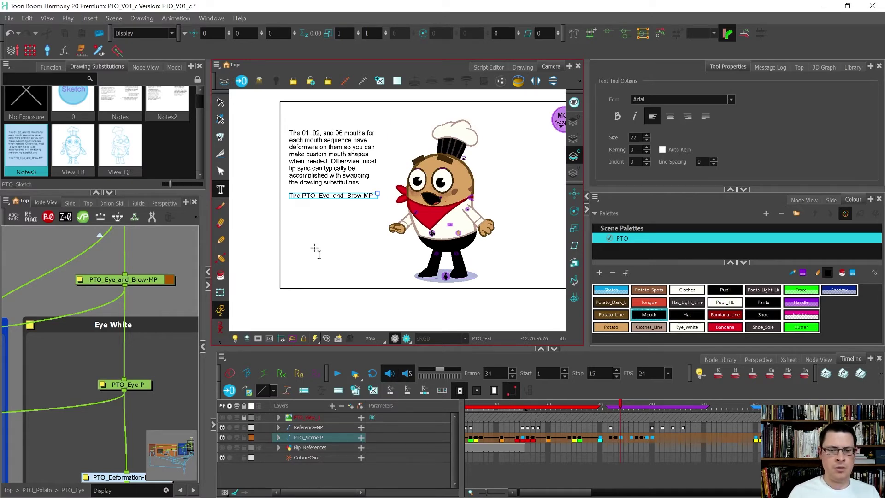
text(can be used to quickly stretch)
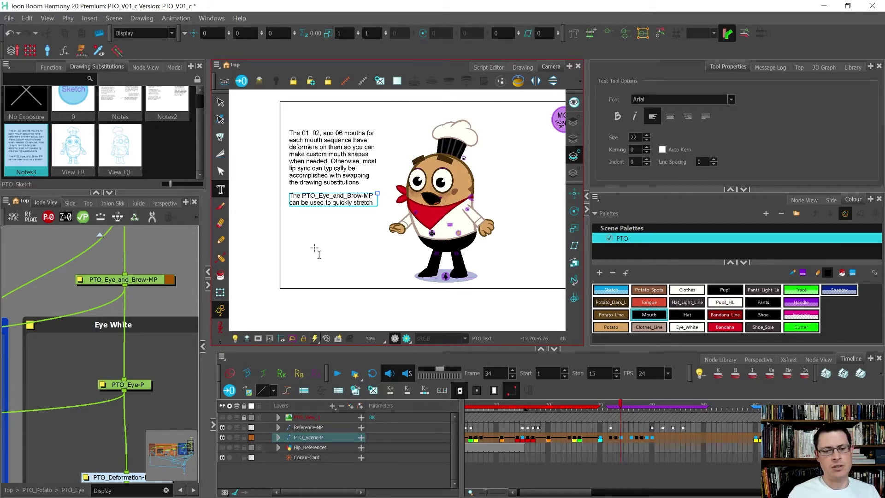
text( the white of)
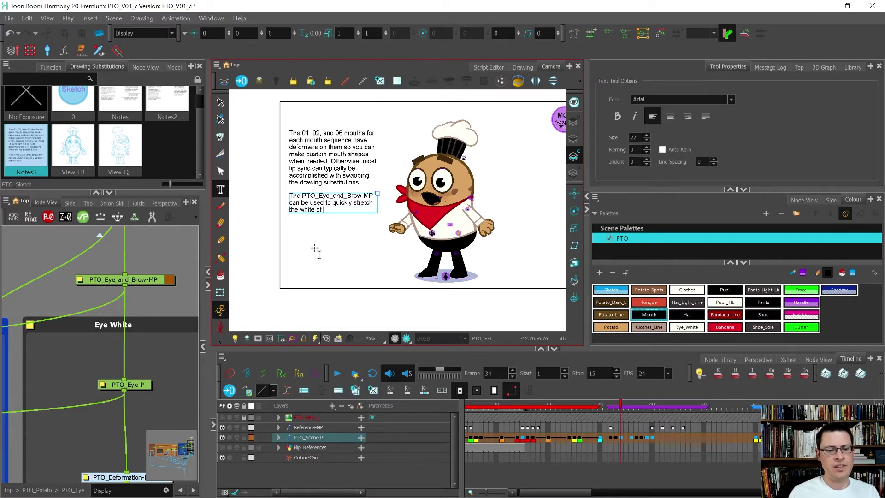
text( the eye and brow up and down very quickly without effecting the pupil.)
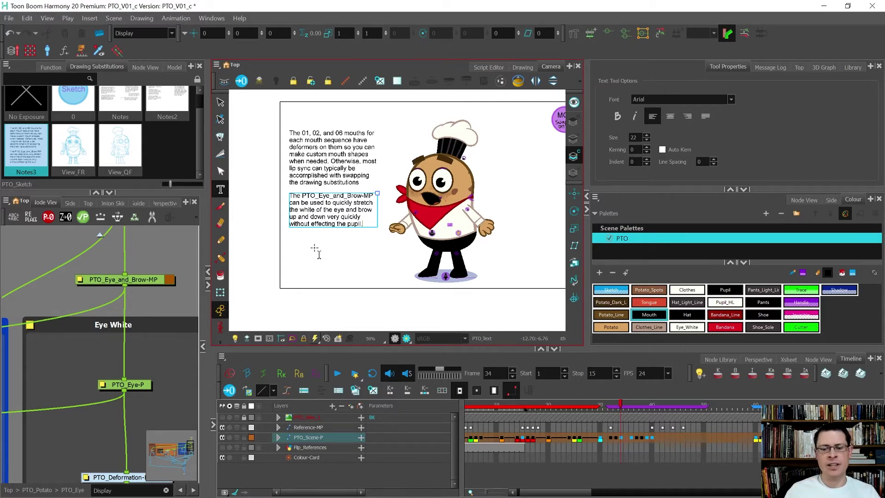
- Duplicate the eye and brow note into the empty area on the chef's other side, below the MCs badge
key(alt+s)
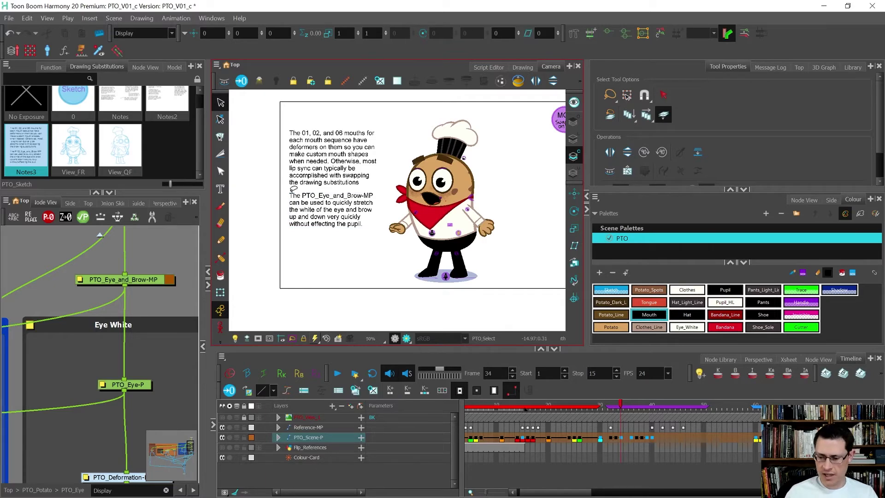
scroll(310, 222, down, 1)
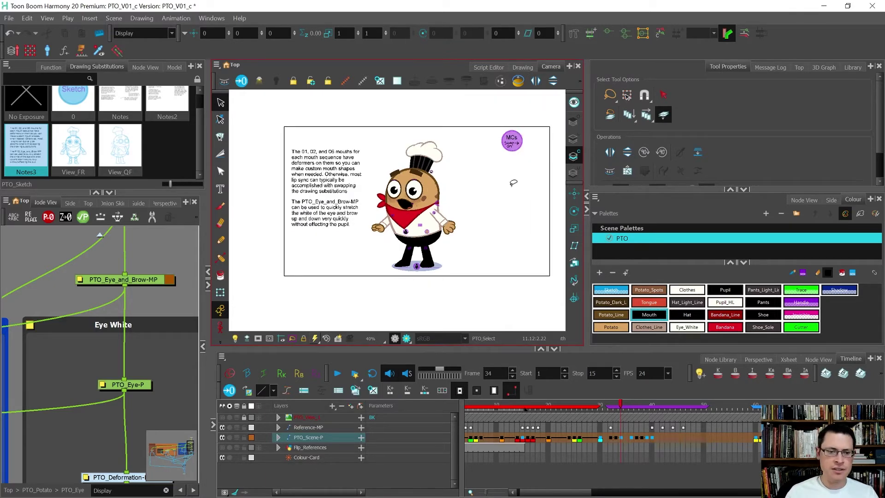
scroll(514, 183, up, 1)
drag(231, 276, 479, 167)
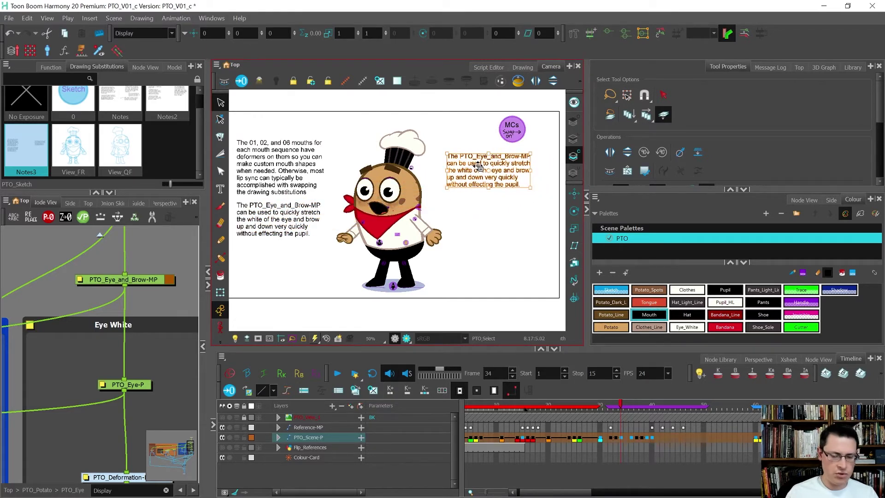
- Look up the rig flip peg's name in the node network and rewrite the duplicated note as "The PTO_Rig_Flip-P"
click(221, 189)
click(461, 156)
drag(448, 157, 520, 184)
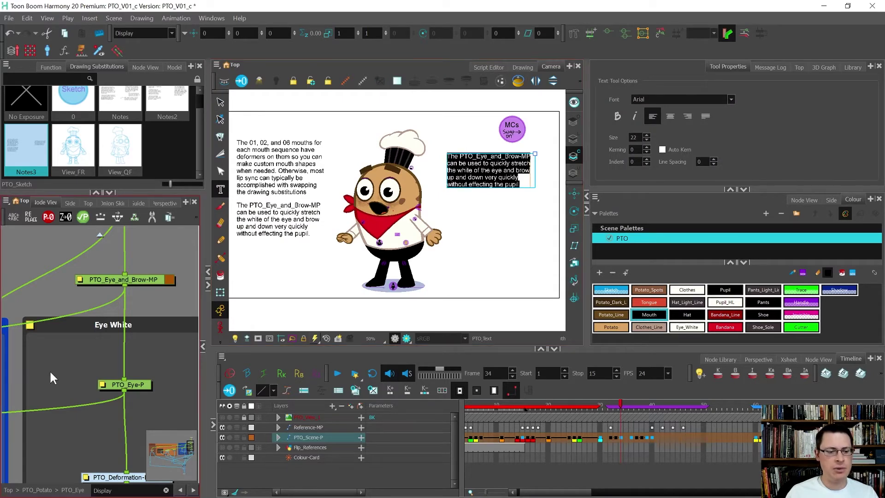
scroll(81, 317, down, 4)
click(102, 236)
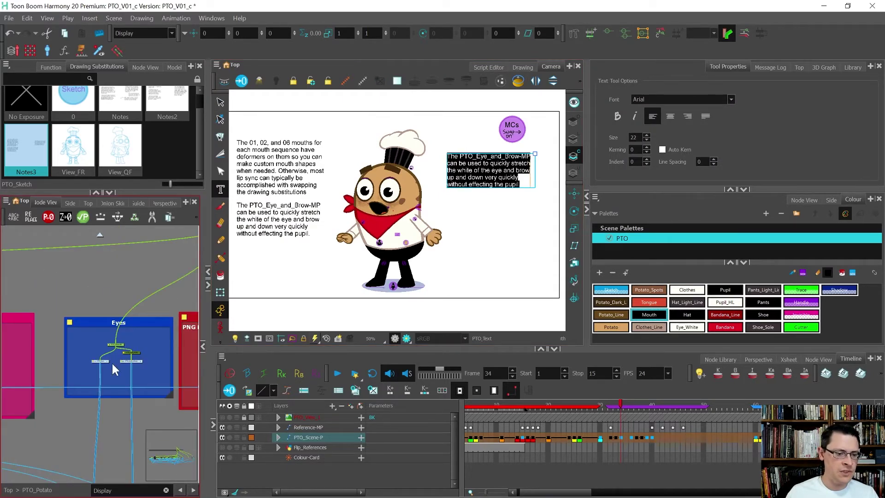
scroll(86, 345, down, 3)
scroll(162, 323, up, 6)
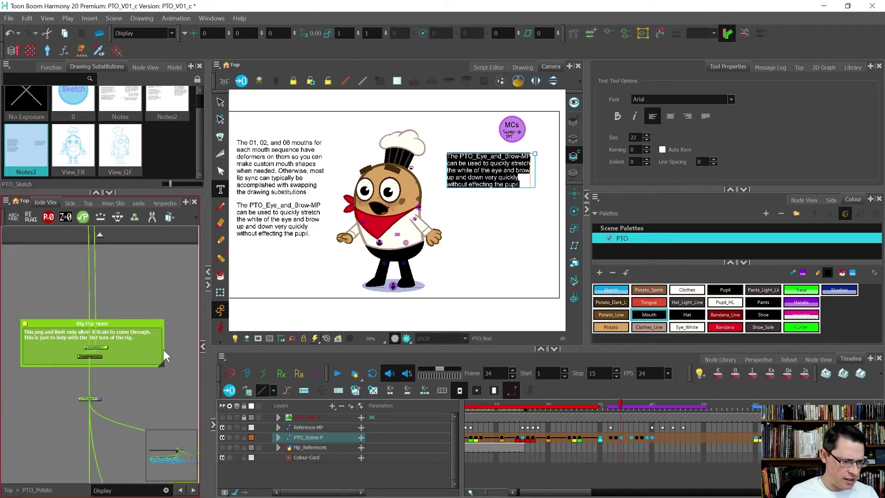
scroll(82, 360, up, 3)
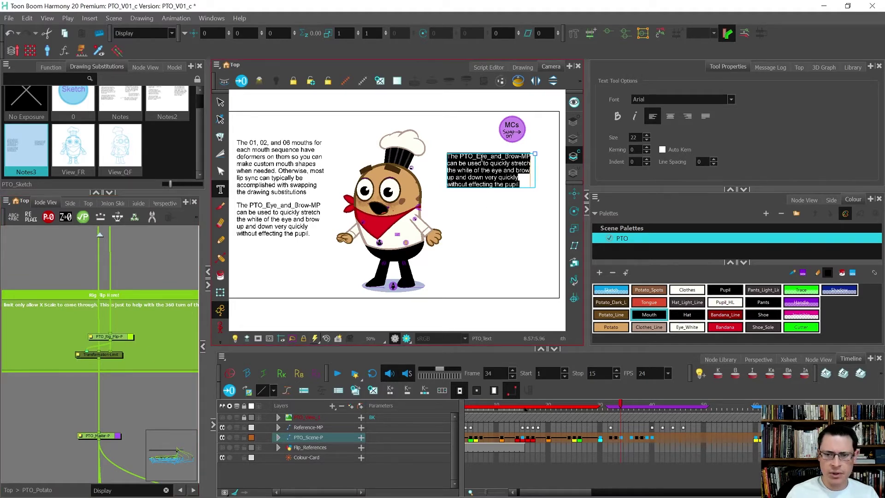
drag(477, 157, 529, 191)
text(Rig_Flip-P)
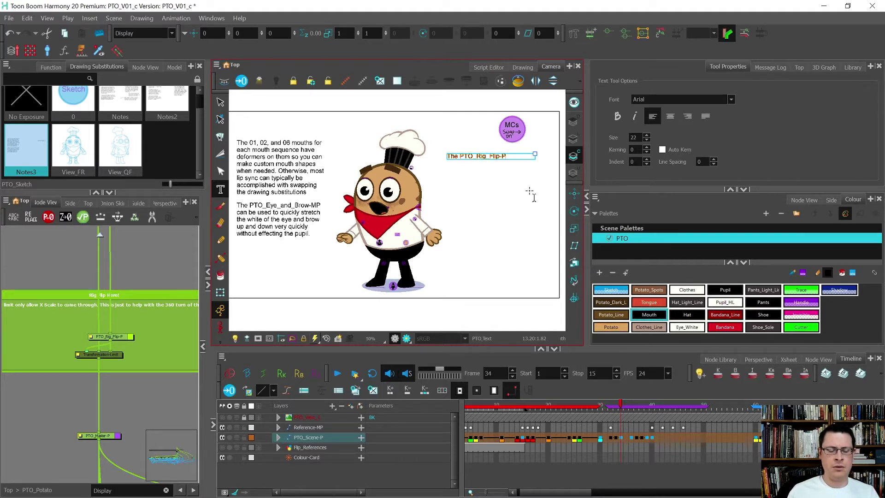
- Continue the rig flip note with "peg is the peg where all horizontal X -1 flips happen." and widen its text box slightly
text( peg is the peg)
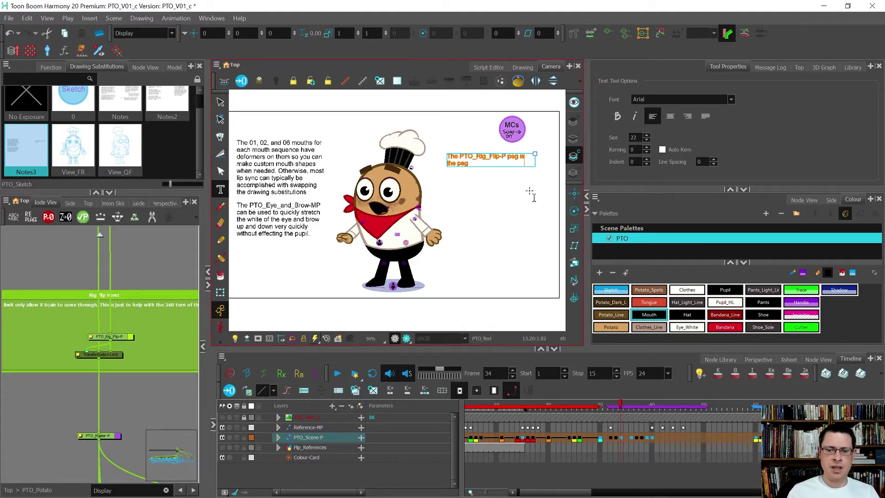
text( where all horizotnal)
key(BackSpace)
key(BackSpace)
key(BackSpace)
key(BackSpace)
text(ntal)
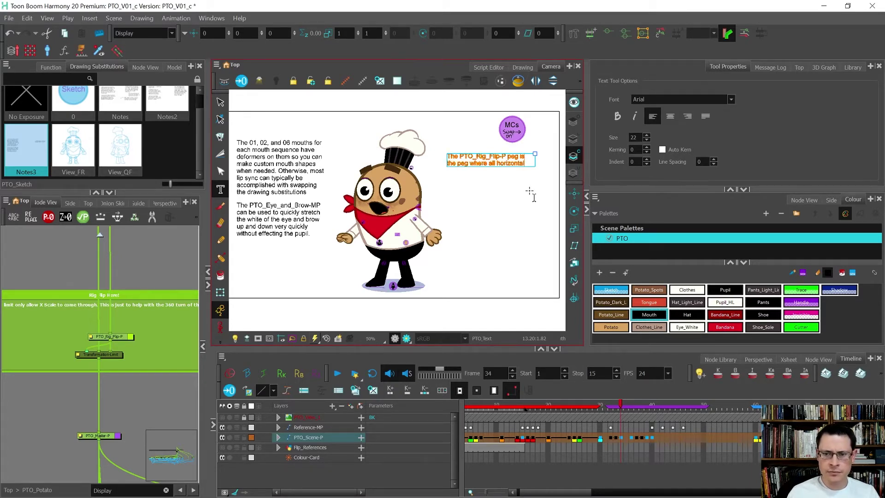
text( X)
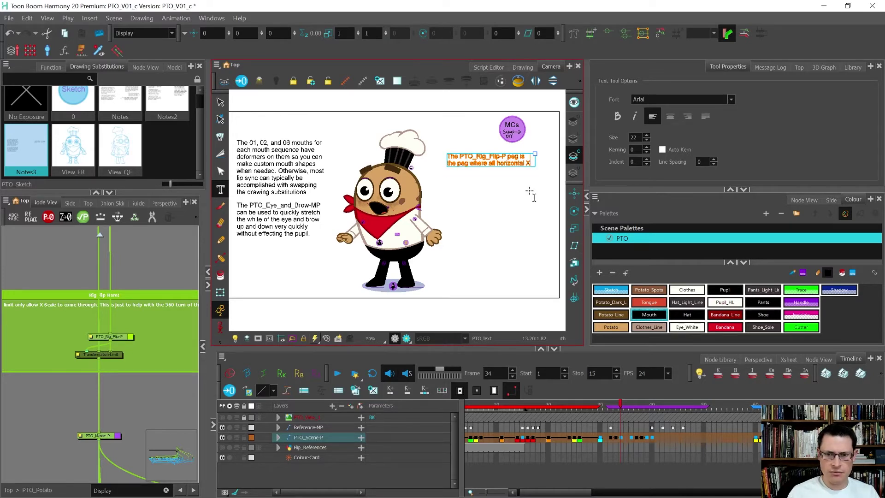
text( -1 flips)
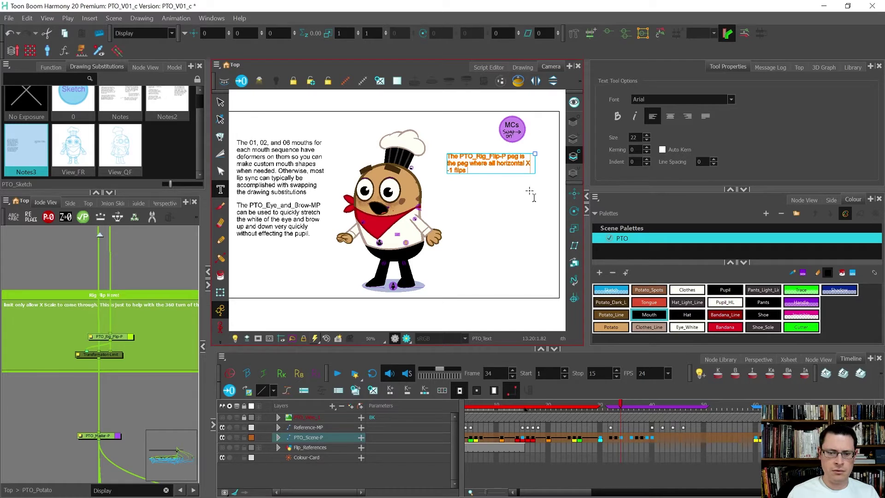
text( happen.)
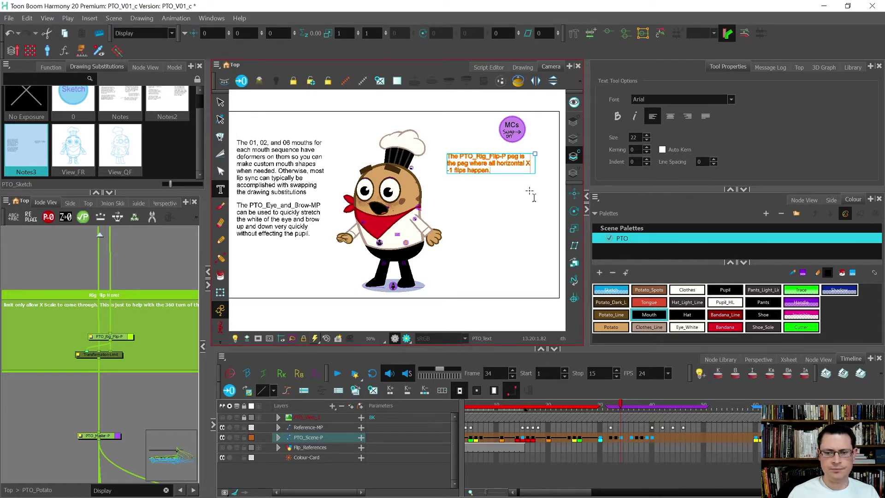
drag(535, 153, 549, 153)
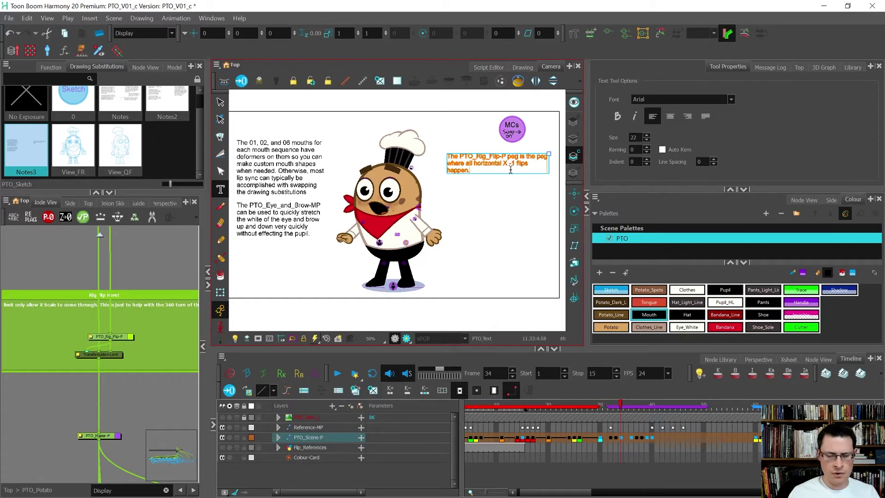
- Add "You can copy a pose from the PTO_Master-P peg from one side of the body to the other" to the rig flip note
text(en. You can copy a)
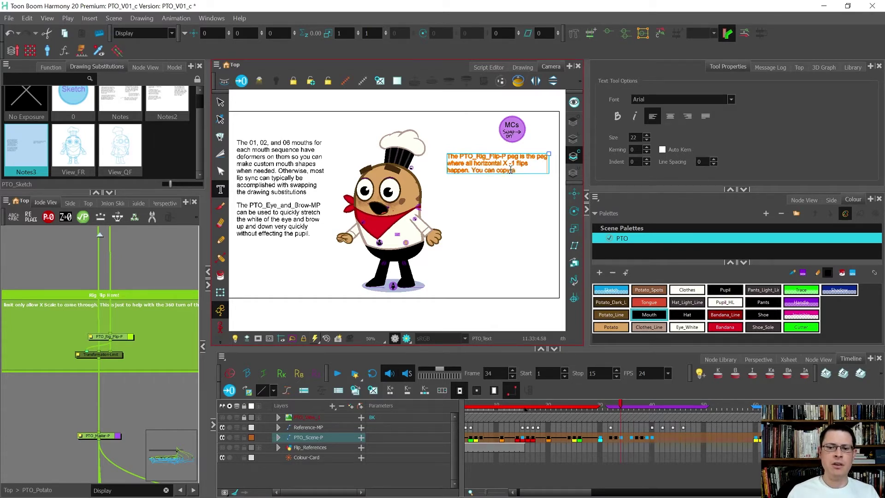
text( pose from the)
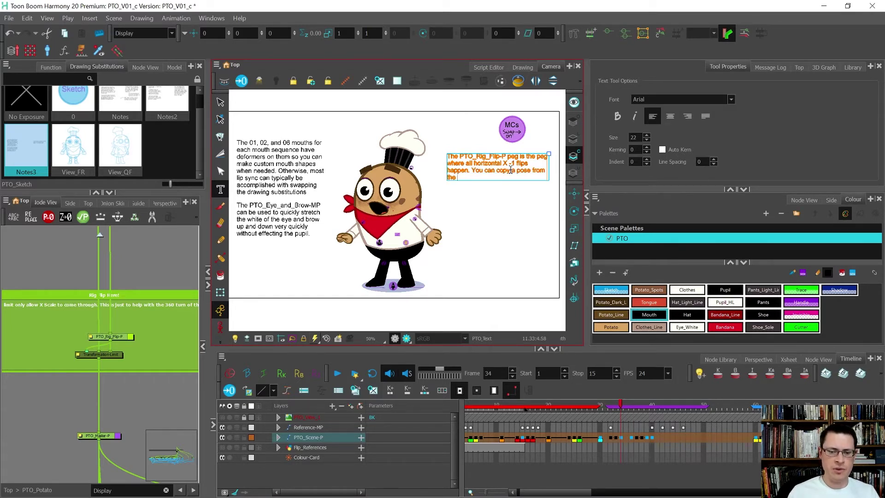
text( PTO_)
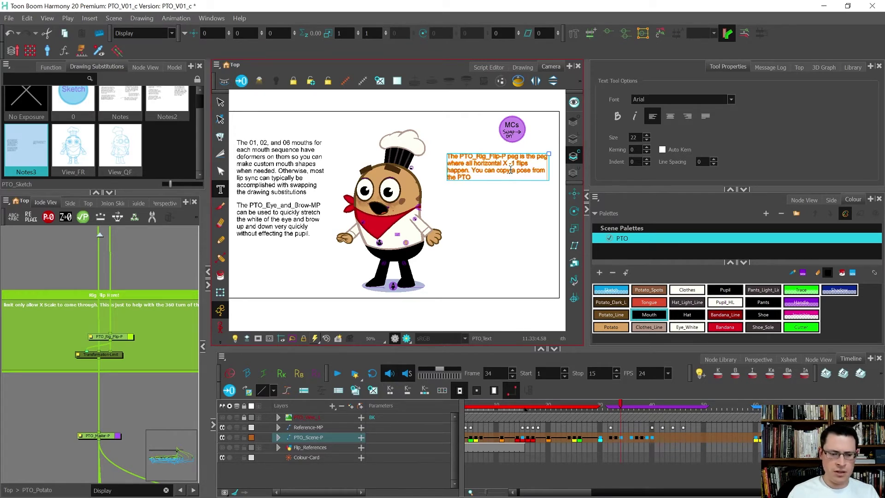
text(Master-P)
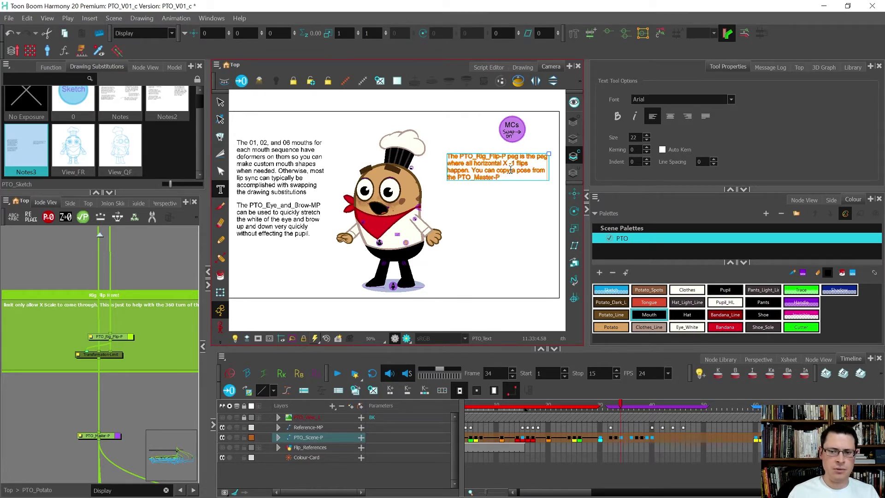
text( peg from)
text( one side of the)
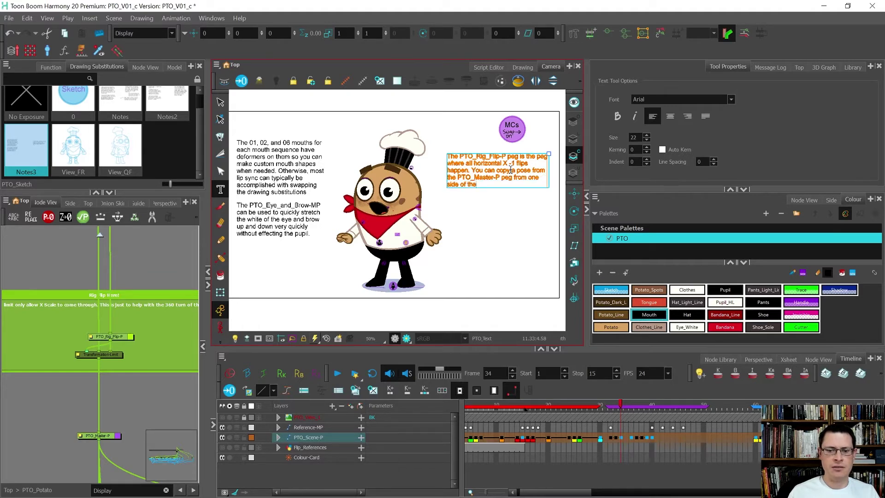
text( body to the other)
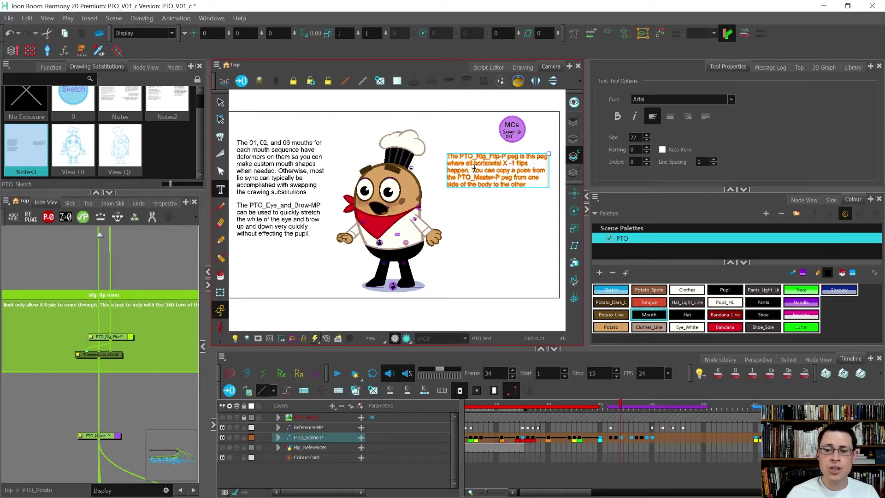
- Insert "To reuse a pose that is facing one direction or the other, copy the pose from the" before "You can copy" in the rig flip note
text(To res)
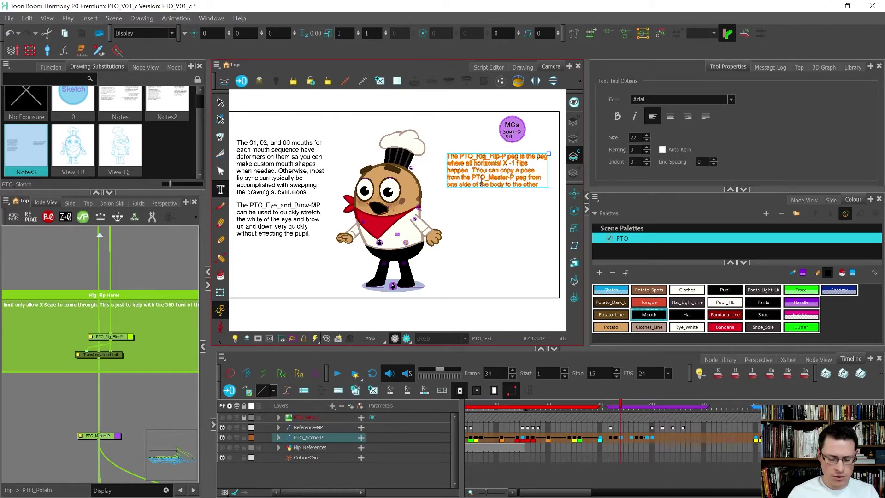
key(BackSpace)
text(use a pose th)
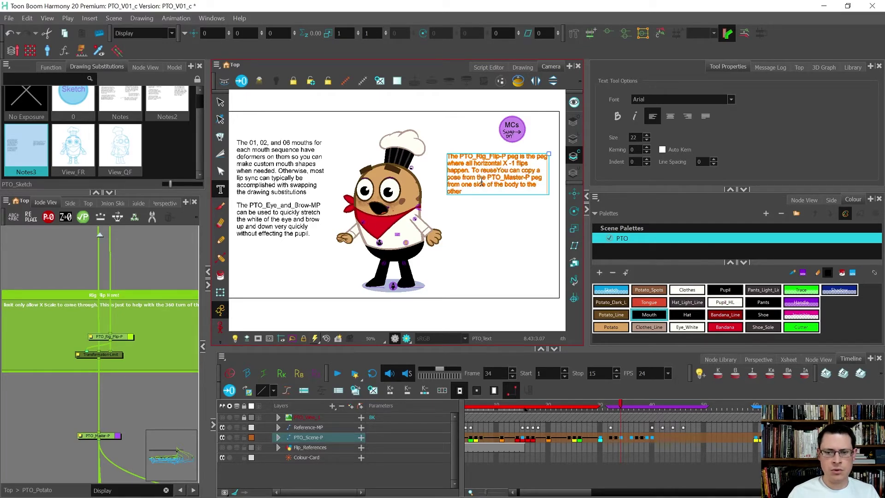
text(at is facing )
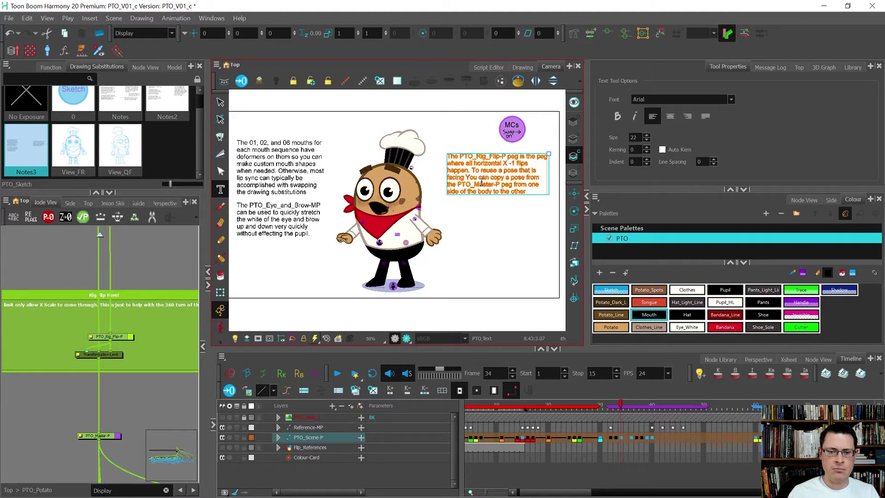
text(one direc)
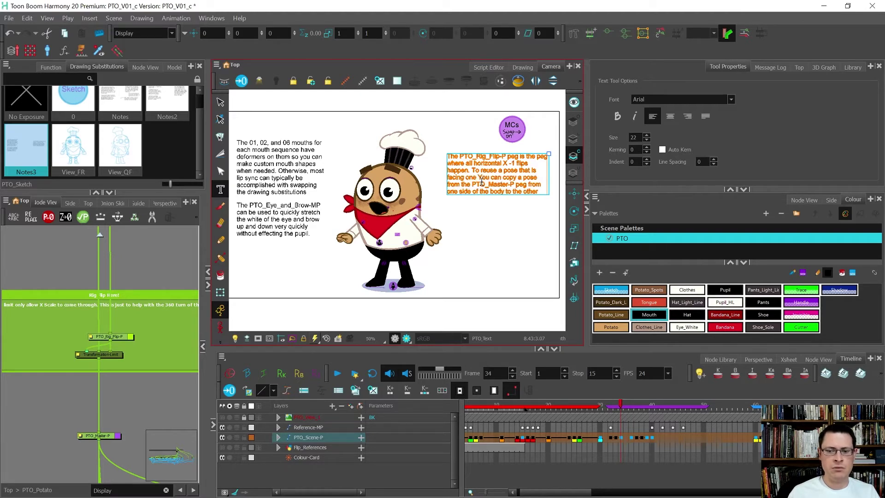
text(tion or the other, c)
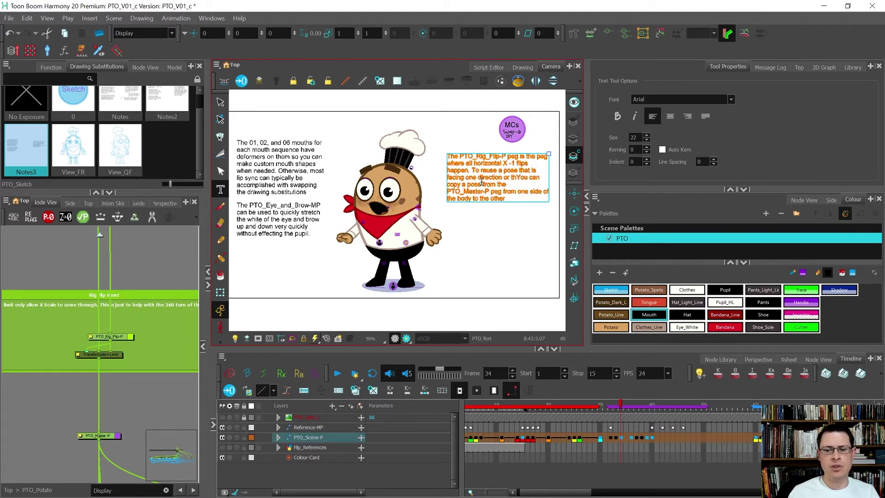
text(opy the pose from)
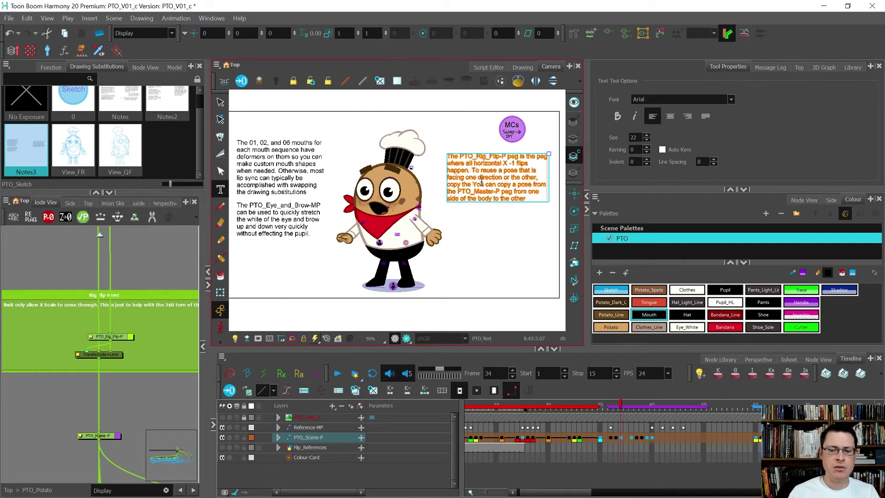
text( the)
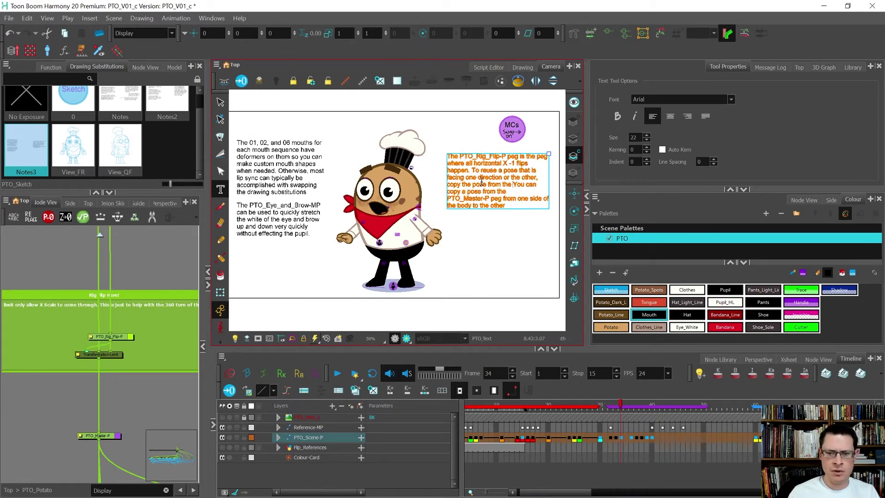
- Remove the redundant words "You can copy a pose from the" in front of "PTO_Master-P peg" in the rig flip note
key(Delete)
key(Delete)
key(Delete)
key(Delete)
key(Delete)
key(Delete)
key(Delete)
key(Delete)
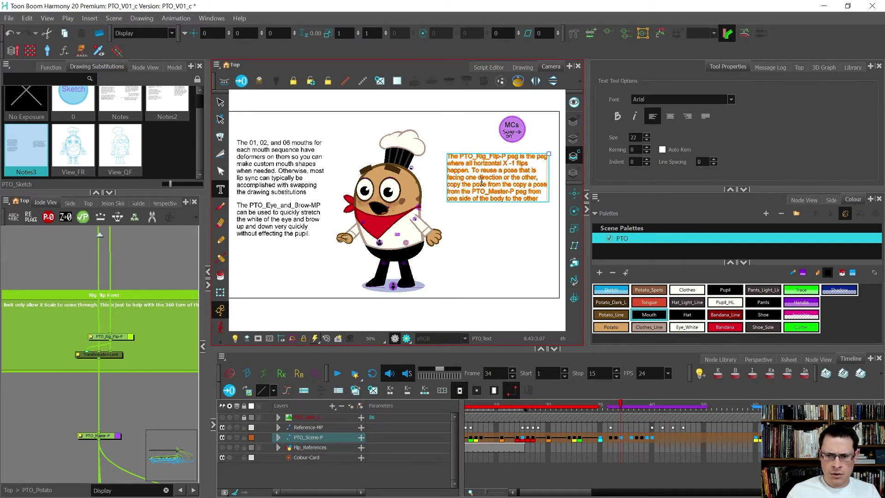
key(Delete)
key(Delete)
key(Delete)
key(Delete)
key(Delete)
key(Delete)
key(Delete)
key(Delete)
key(Delete)
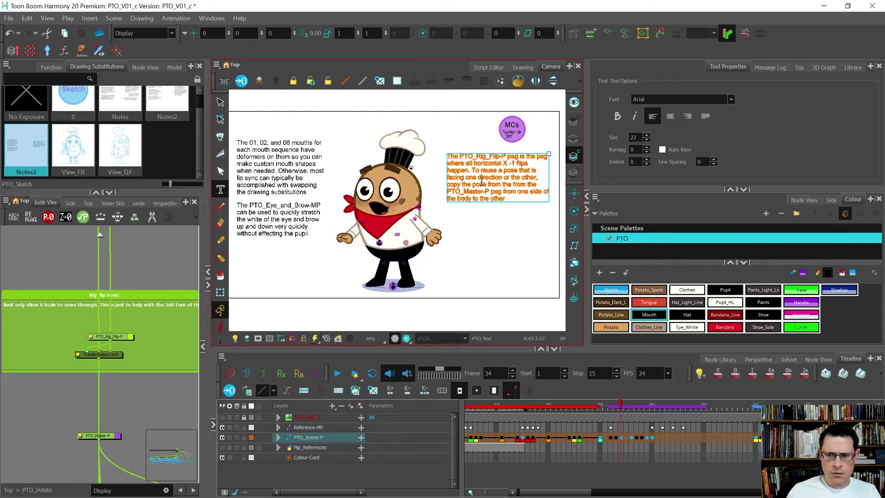
key(Delete)
key(Delete)
key(Delete)
key(Delete)
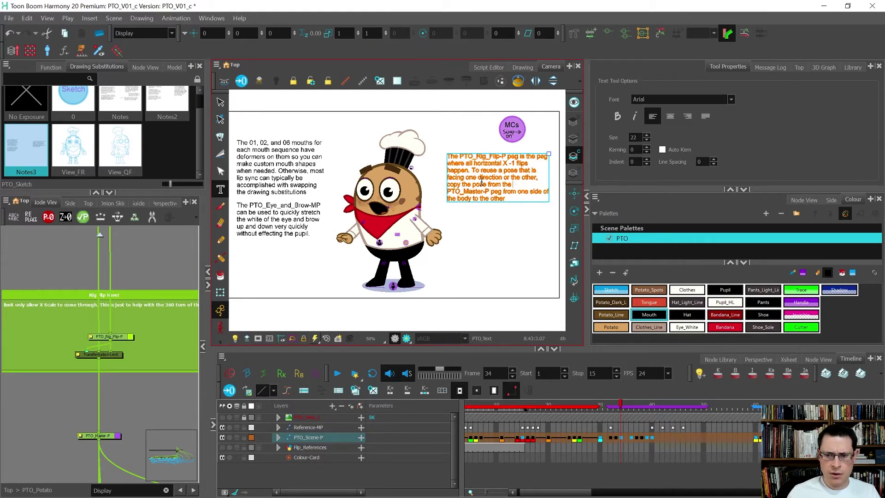
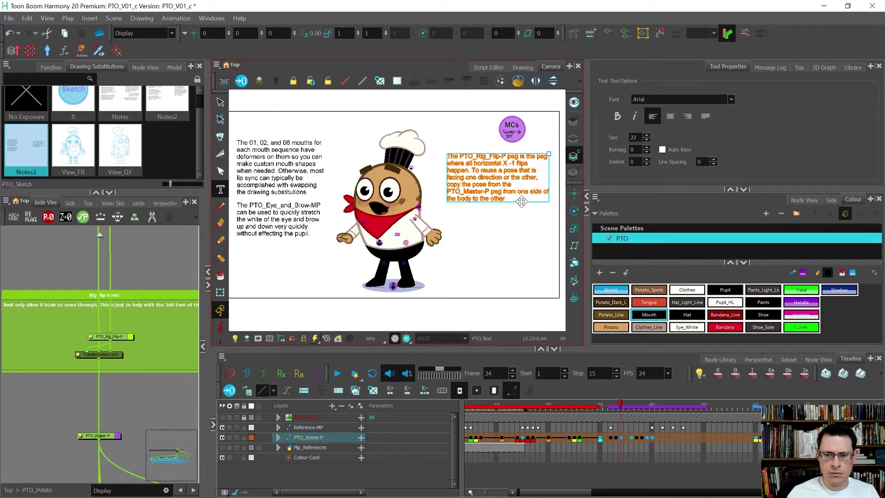
- Insert "and then swap the synched drawing substitutions" after "PTO_Master-P peg" in the rig flip note
text(, and then )
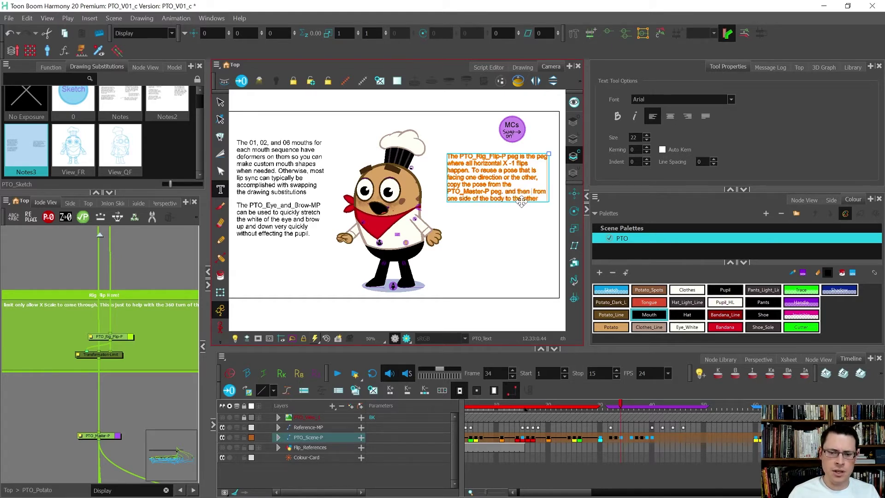
text(swap the drawing )
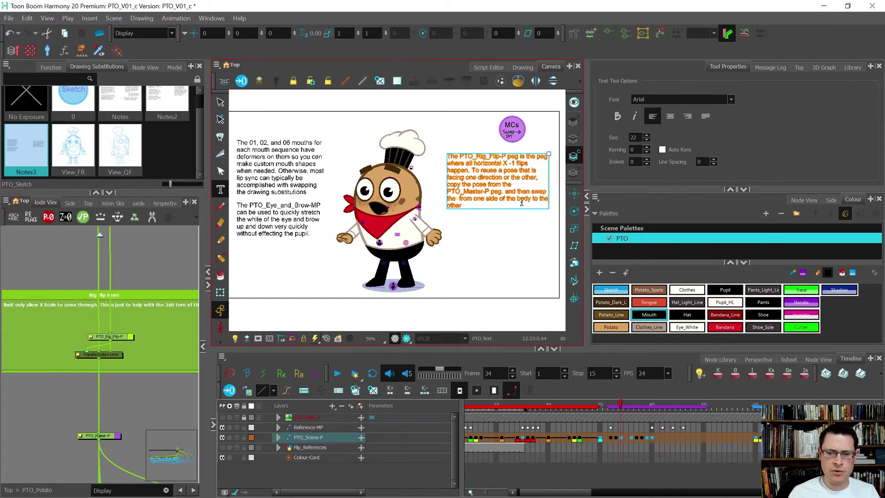
text(substituti from one side)
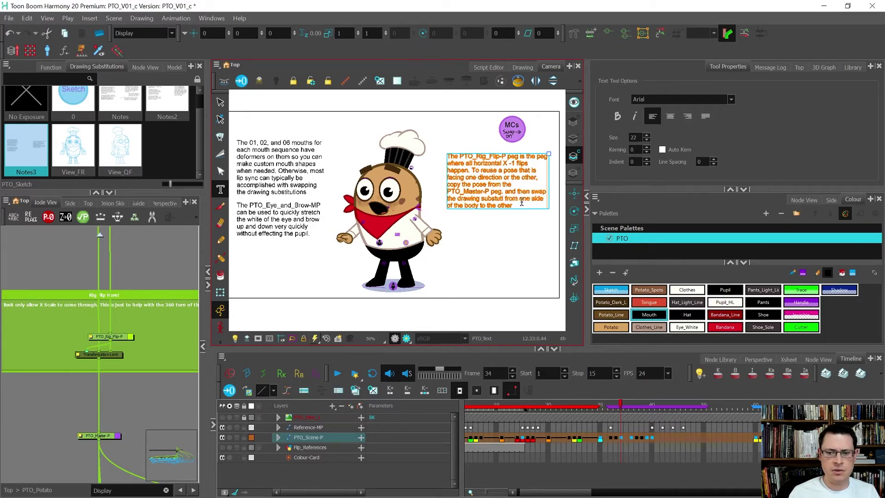
key(BackSpace)
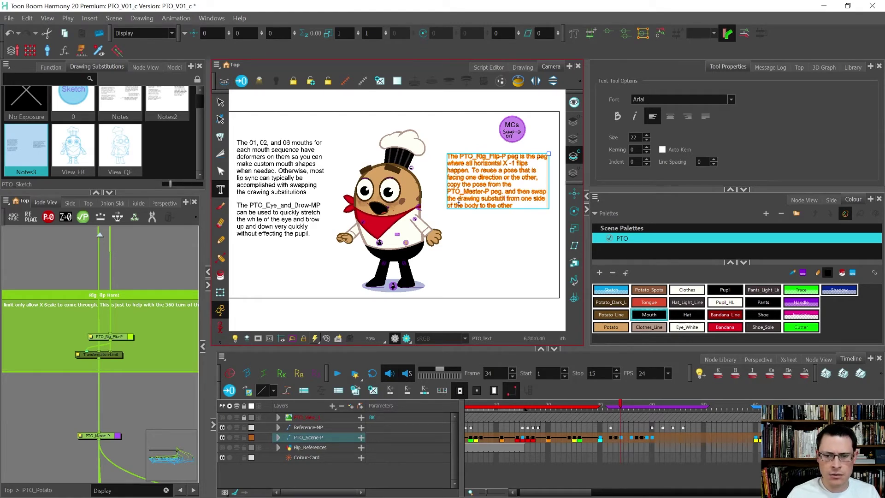
text(synched)
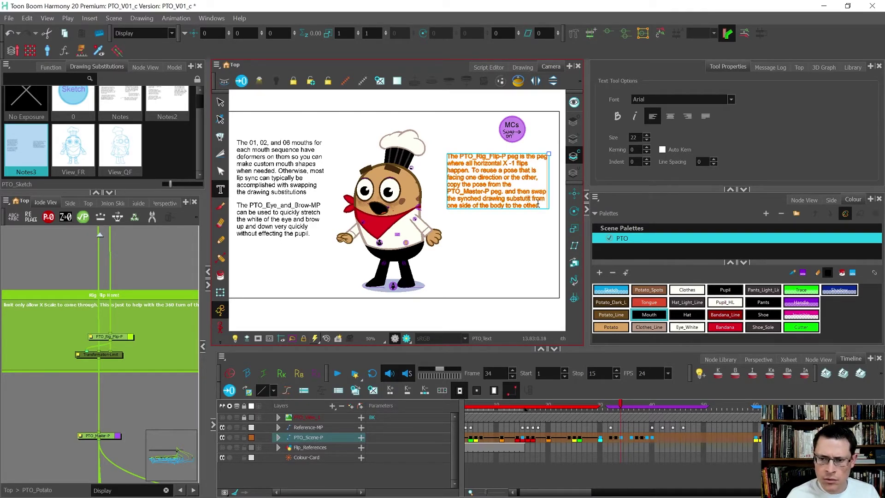
text(i)
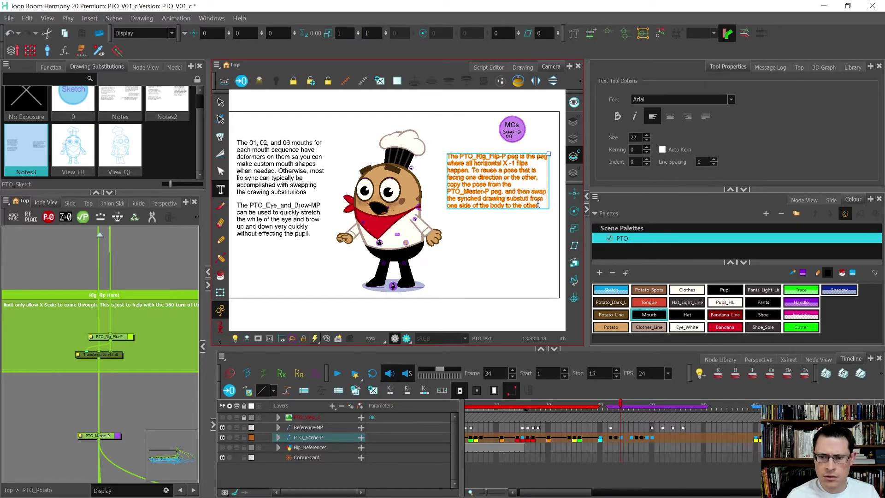
key(BackSpace)
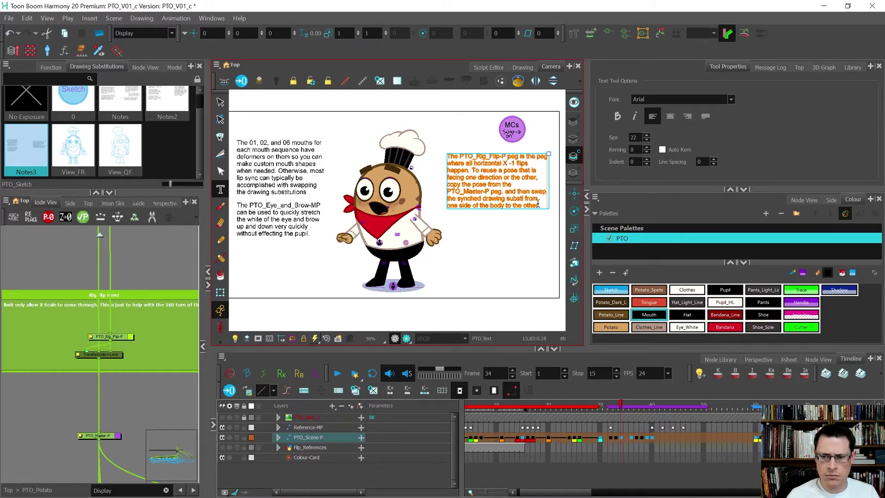
text(tutions)
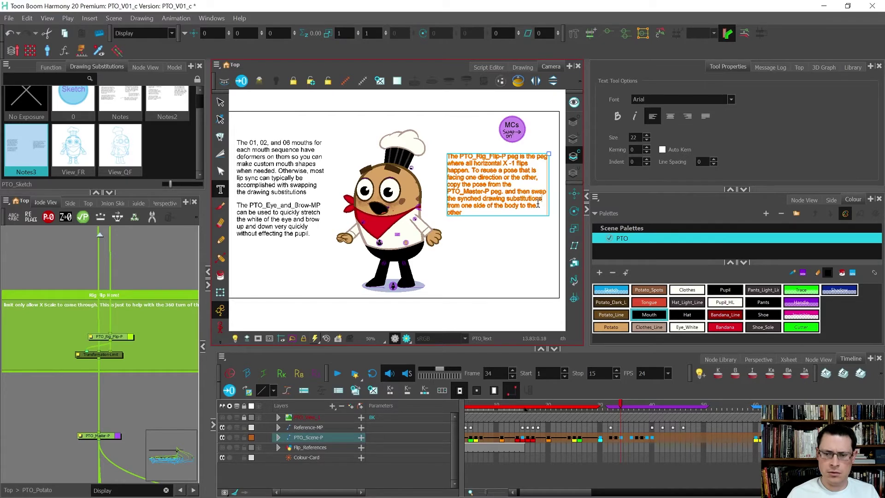
- Extend the drawing substitutions phrase in the rig flip note with "for the neck tie, spots, and coat flap."
text( for the )
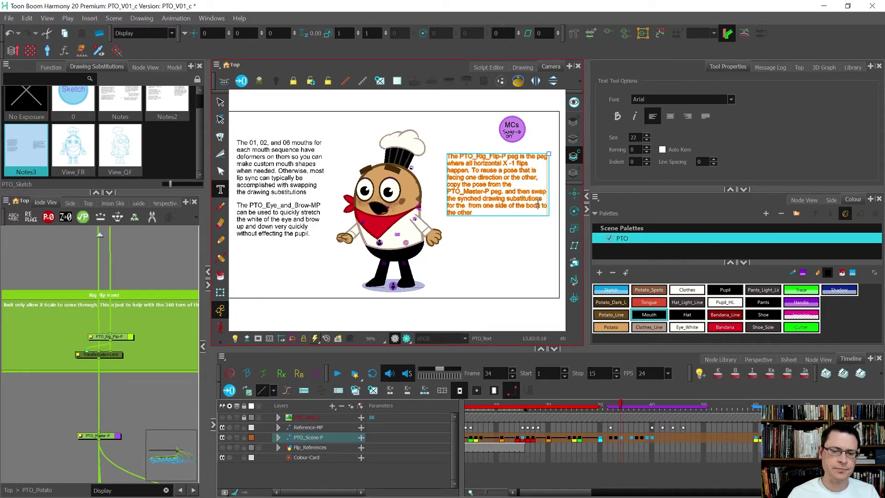
text(neck tie)
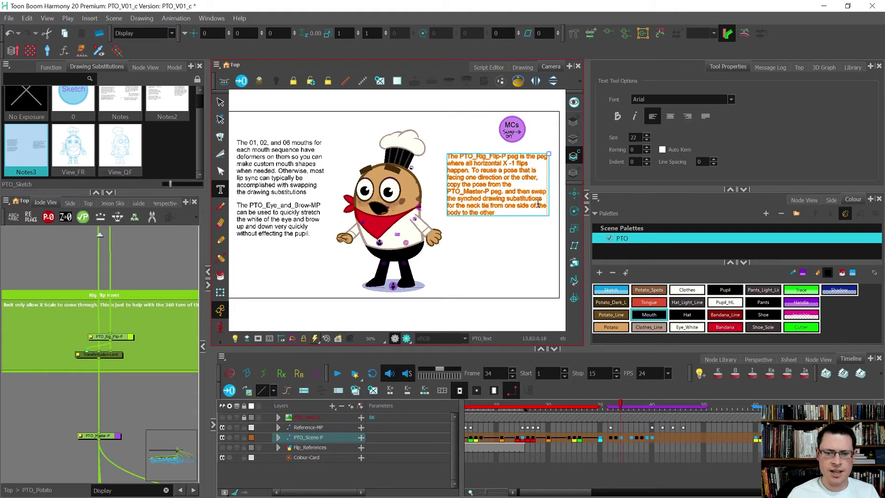
text(,)
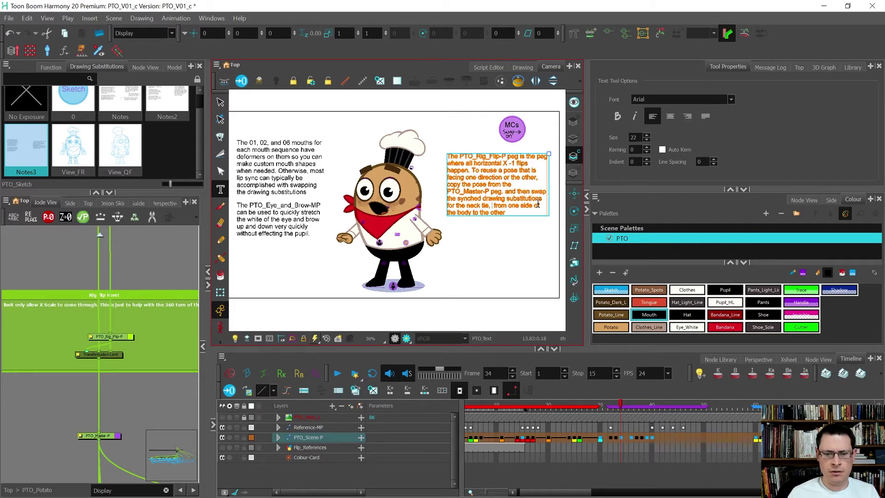
text( spots, and )
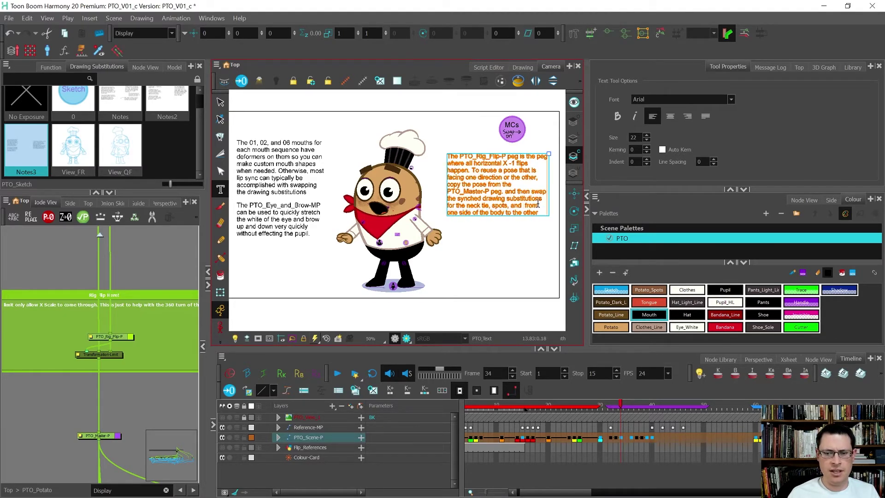
text(coat flap. T)
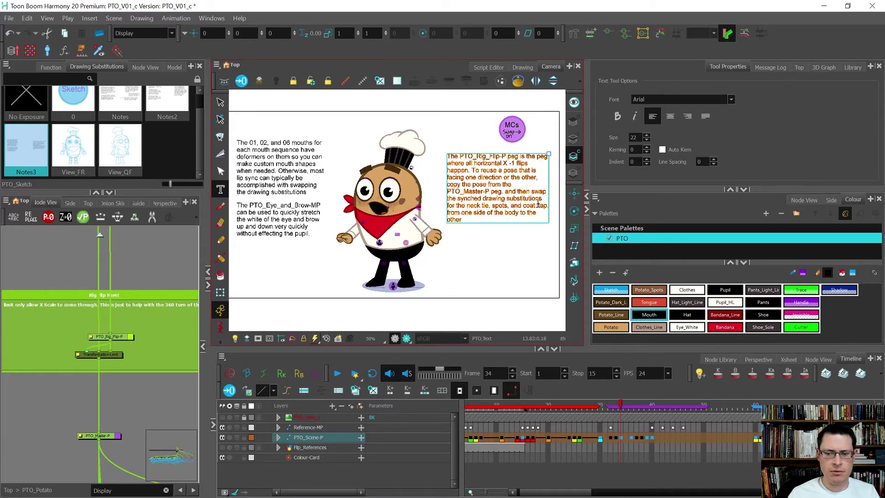
key(BackSpace)
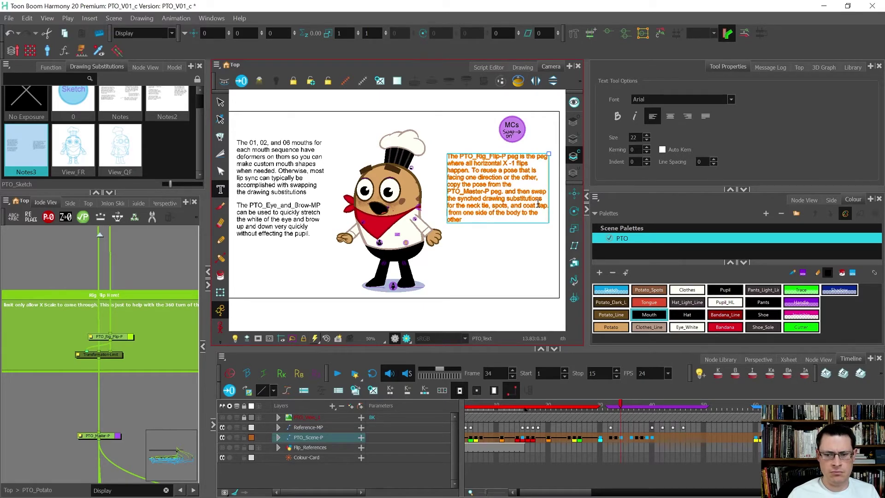
- Remove the leftover words "from one side of the body to the other" from the rig flip note and finish editing its text
key(Delete)
key(Delete)
key(Delete)
key(Delete)
key(Delete)
key(Delete)
key(Delete)
key(Delete)
key(Delete)
key(Delete)
key(Delete)
key(Delete)
key(Delete)
key(Delete)
key(Delete)
key(Delete)
key(Delete)
key(Delete)
key(Delete)
key(Delete)
key(Delete)
key(Delete)
key(Delete)
key(Delete)
key(Delete)
key(Delete)
key(Delete)
key(Delete)
key(Delete)
key(Delete)
key(Delete)
key(Delete)
key(Delete)
key(Delete)
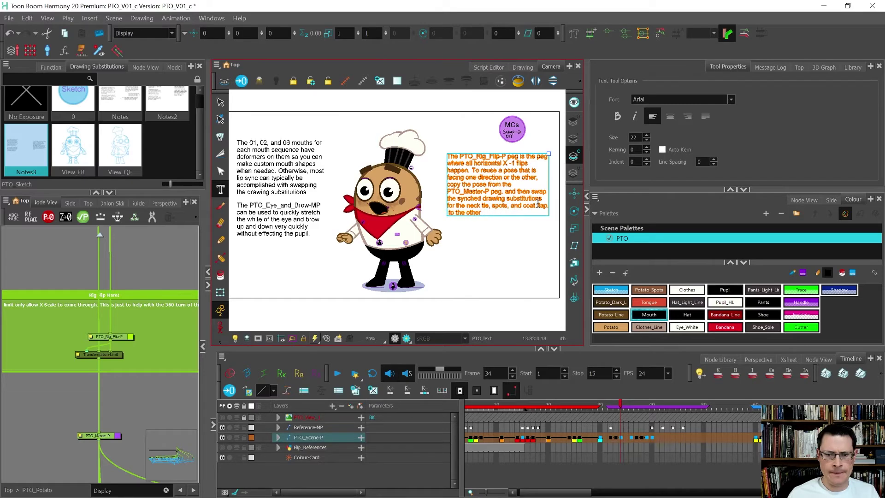
key(Escape)
click(221, 102)
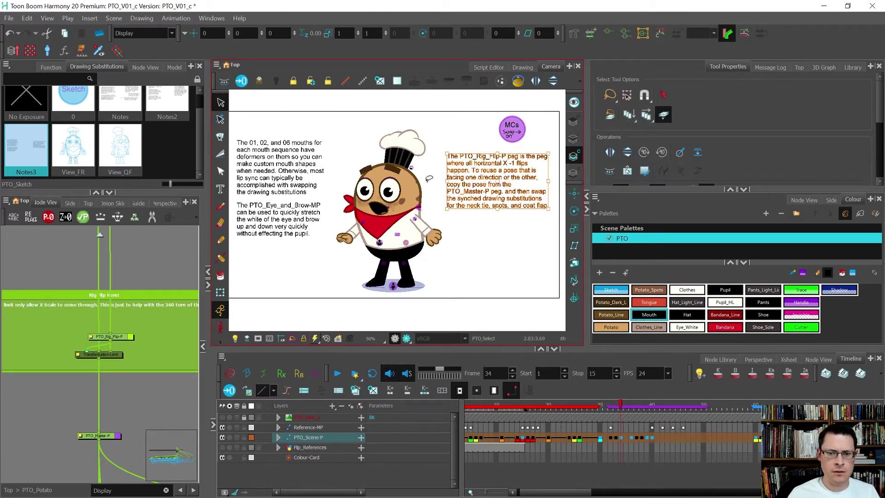
- Start a new paragraph at the end of the rig flip note with "If the F on the neck"
scroll(420, 192, up, 4)
scroll(410, 178, down, 2)
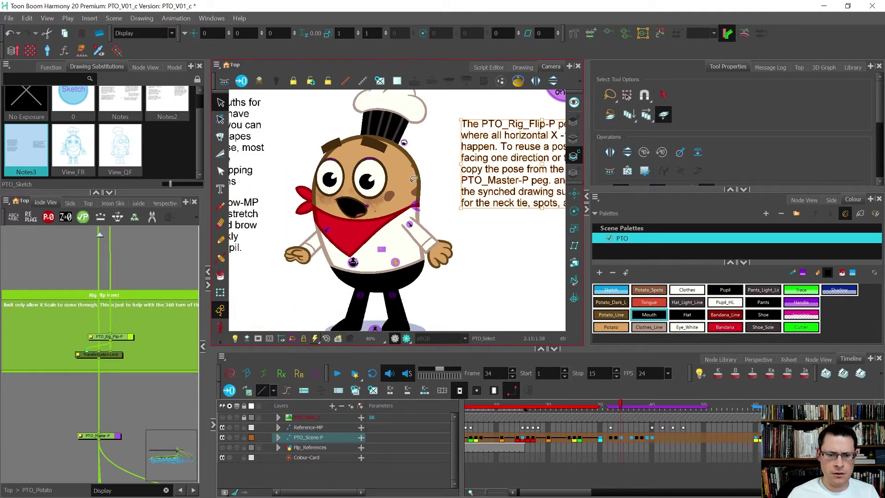
scroll(297, 266, up, 4)
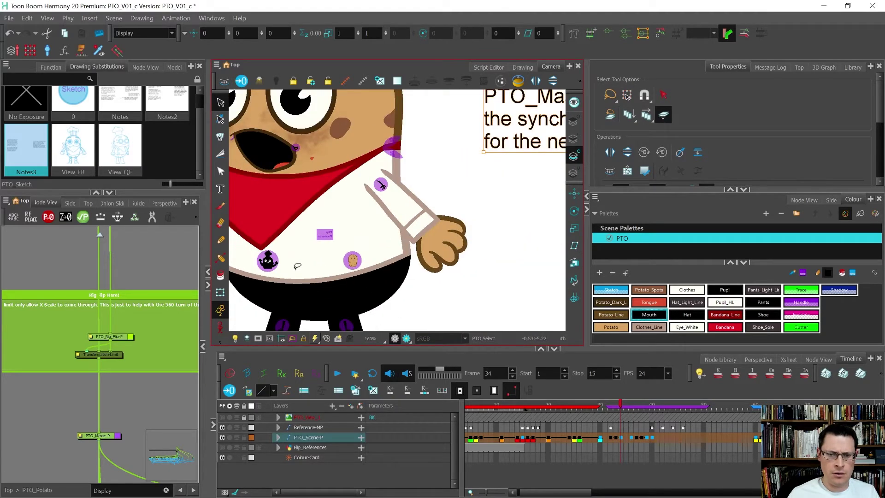
scroll(297, 266, down, 3)
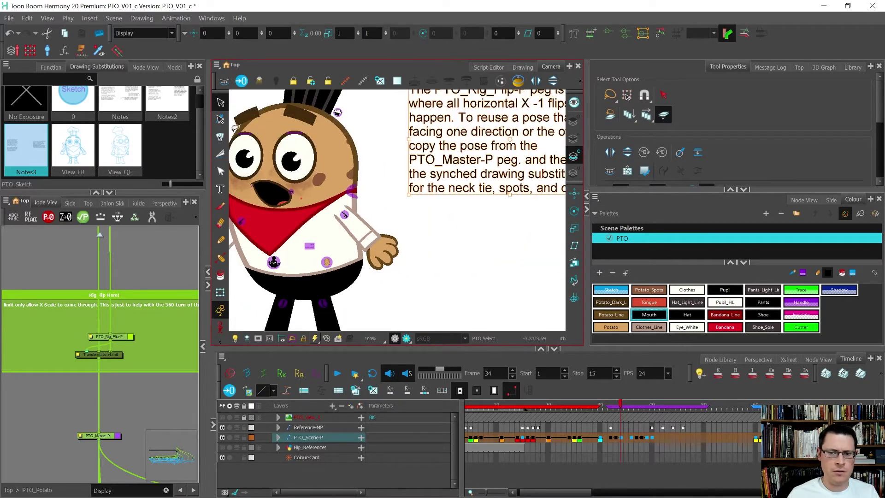
scroll(231, 150, down, 1)
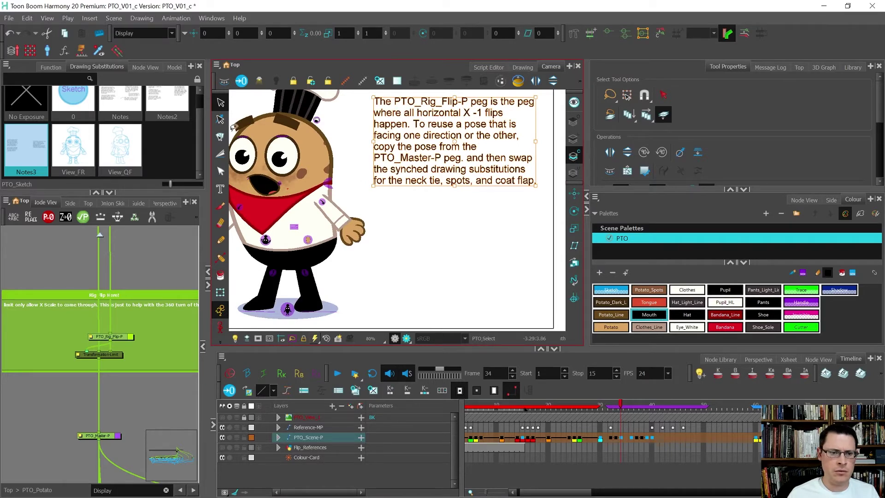
click(221, 189)
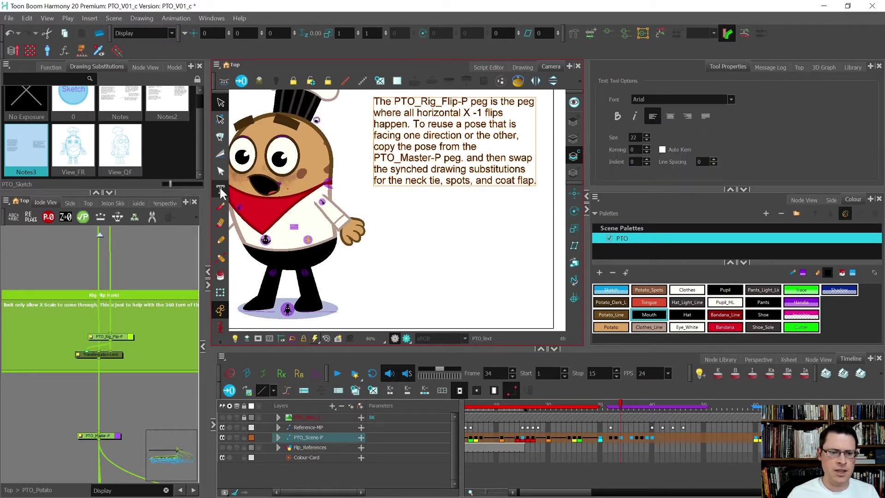
click(531, 181)
key(Return)
key(Return)
text(If the F)
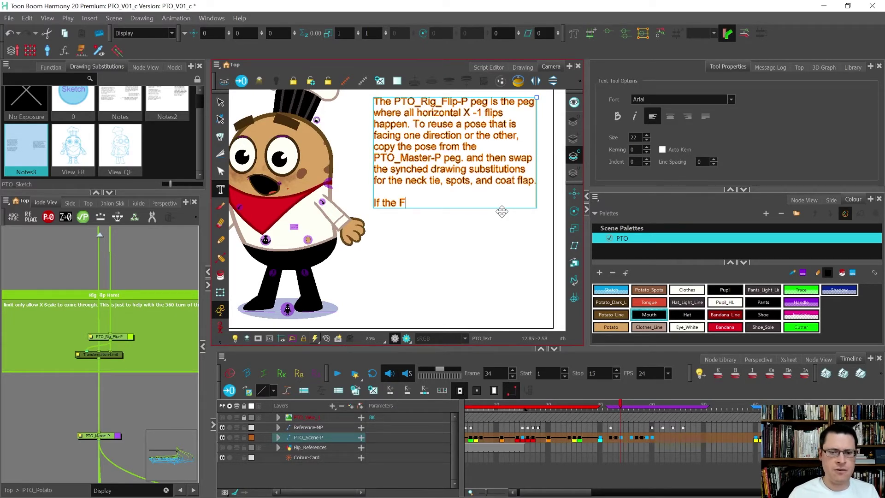
text( on th)
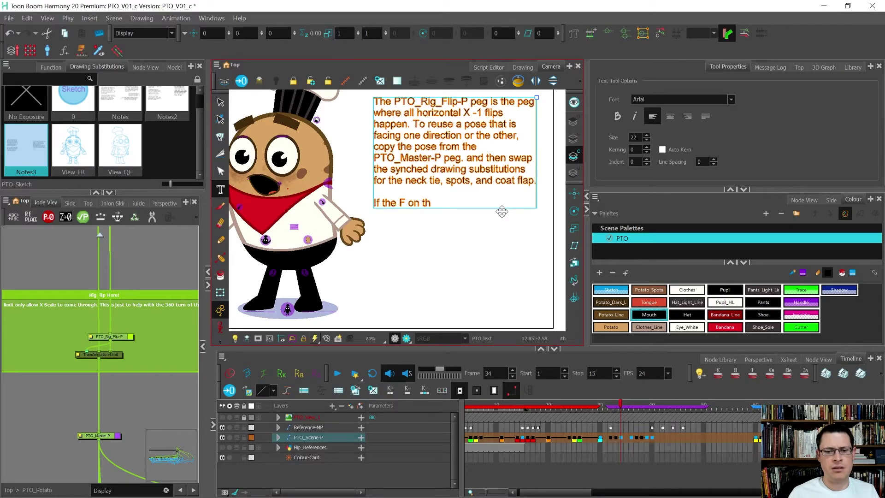
text(e neck ti)
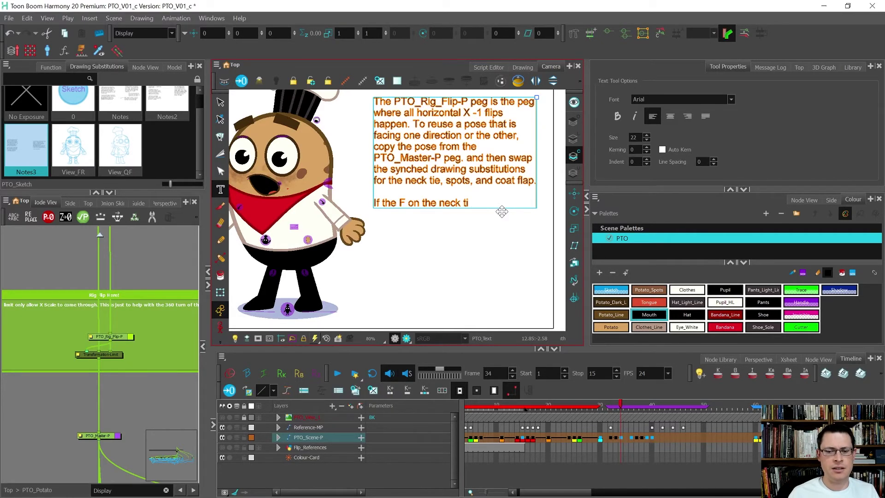
- Continue the new sentence in the rig flip note with "tie handle or the"
key(BackSpace)
key(BackSpace)
key(BackSpace)
key(BackSpace)
key(BackSpace)
text(ck tie handl)
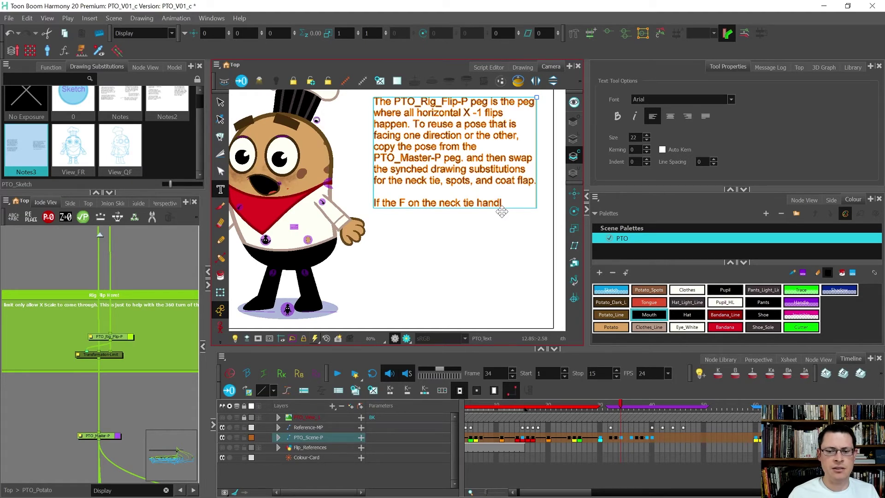
text(e or the)
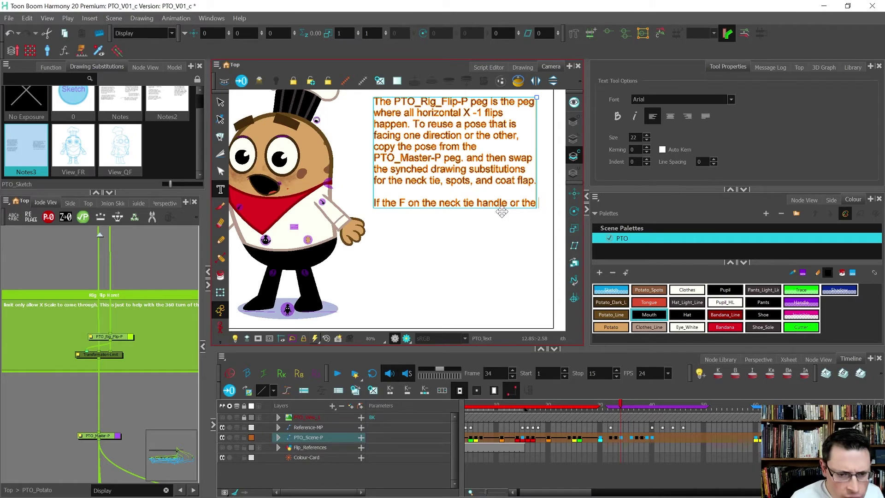
- Extend the rig flip note's new sentence with "Flip Details text is backwards, you"
text( Flip)
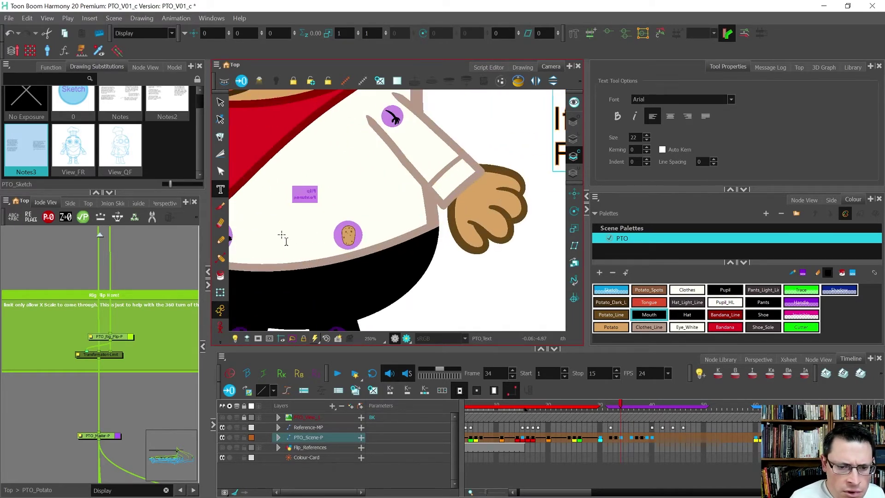
scroll(288, 240, down, 3)
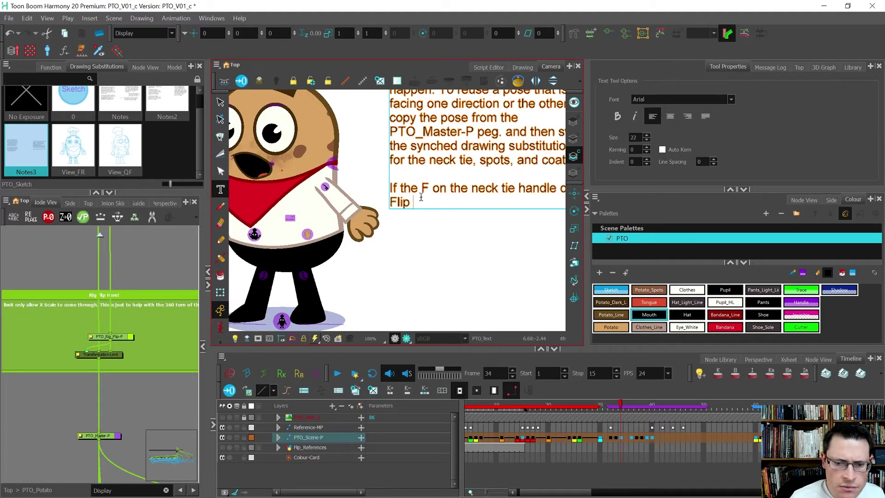
text(Feat)
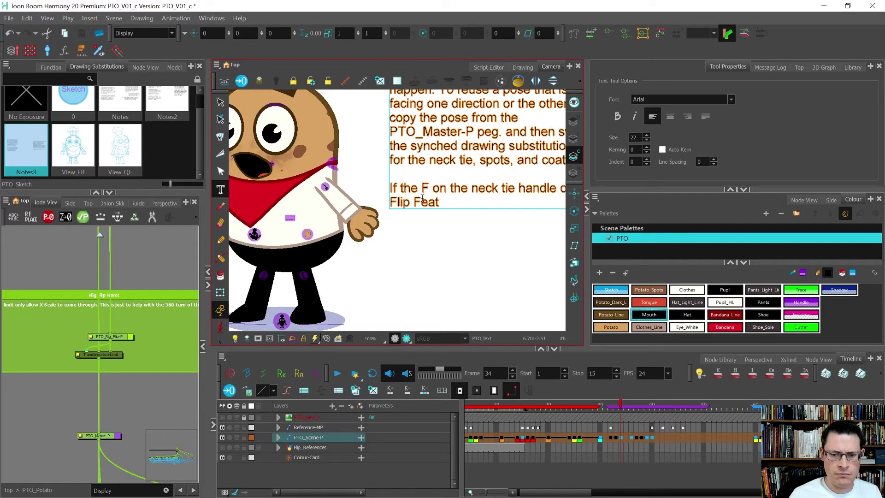
key(BackSpace)
key(BackSpace)
key(BackSpace)
key(BackSpace)
text(Details)
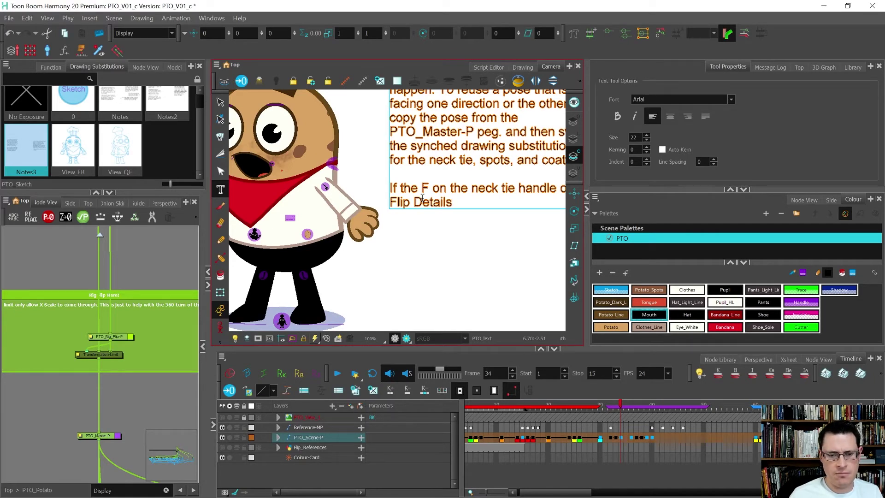
text( text is backwards,)
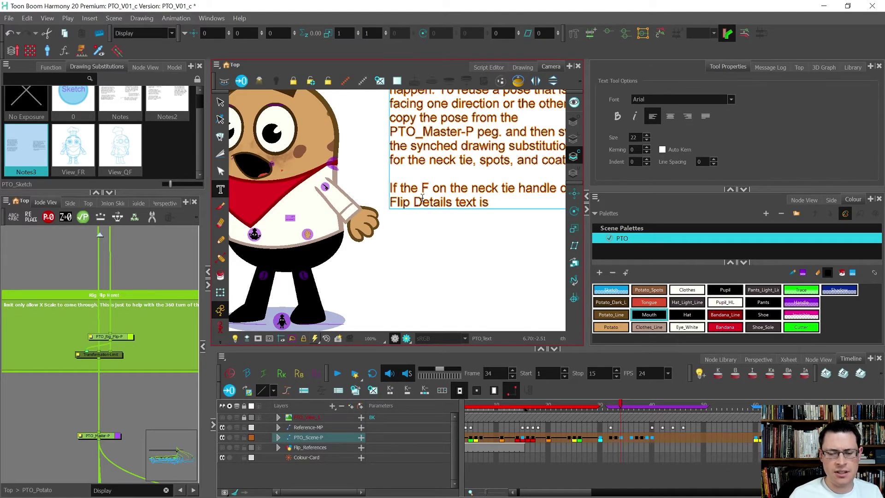
text( you)
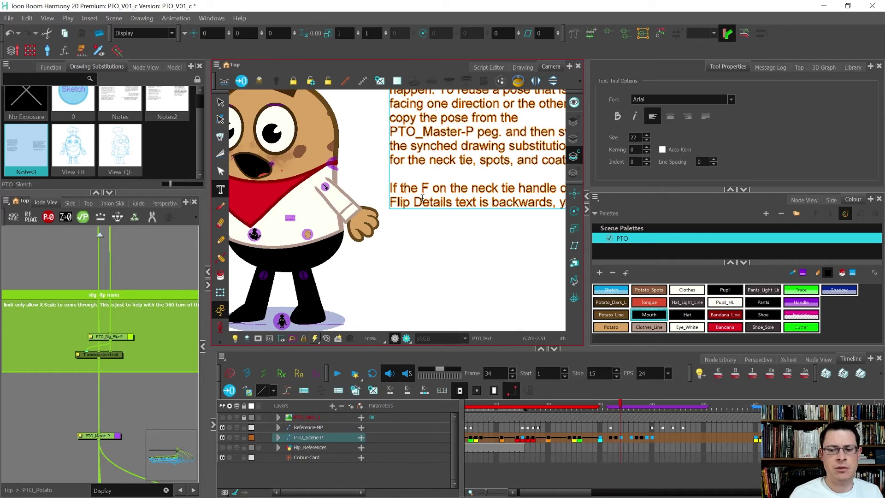
- Complete the rig flip note with "will know that is the wrong side for the neck tie/ flap to show up on." and finish text editing
scroll(333, 208, down, 2)
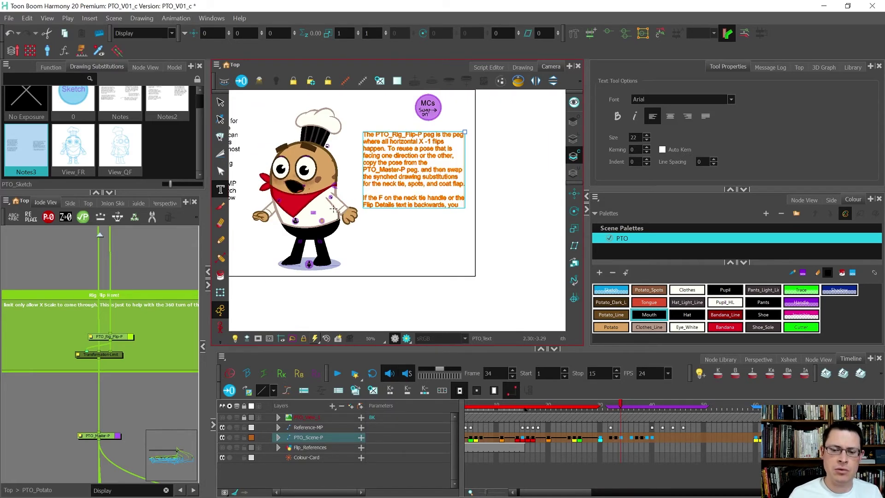
scroll(389, 199, up, 1)
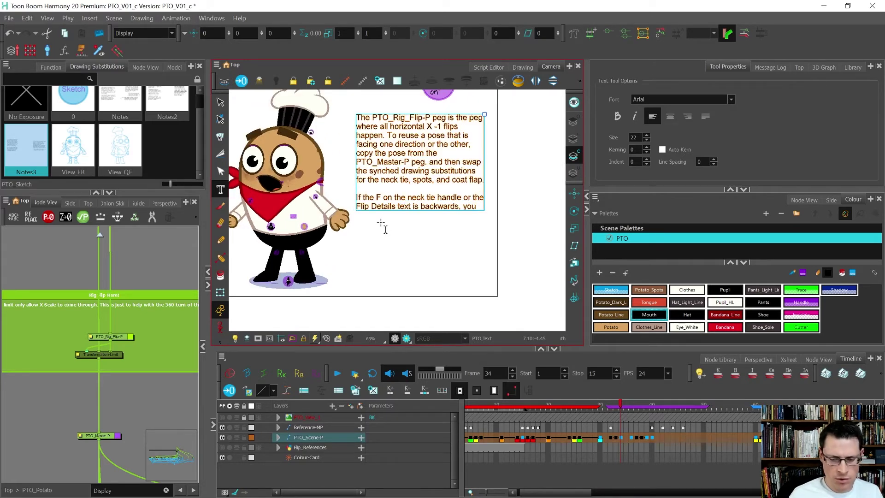
text(will know that)
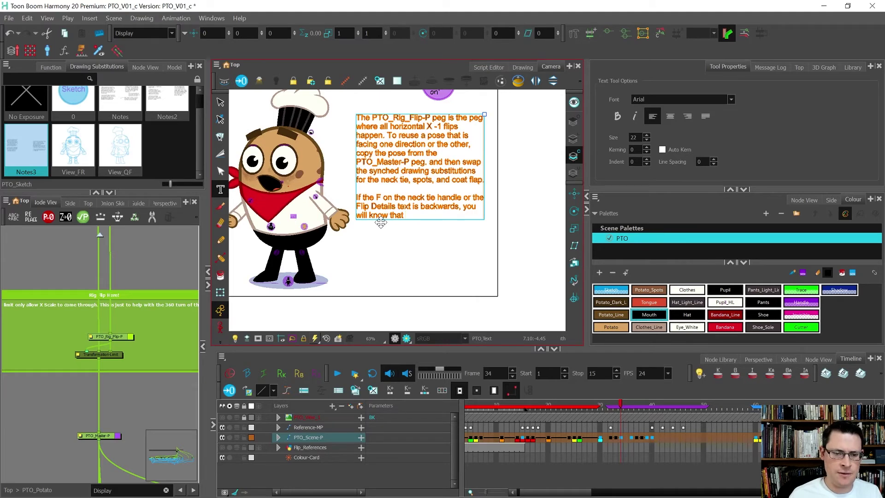
text( is the wrong side for the)
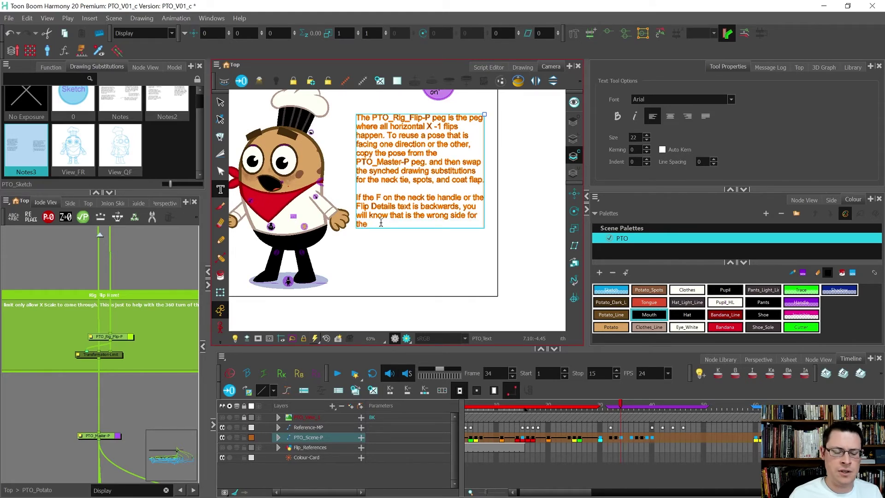
text( neck tie/ flap to show up on.)
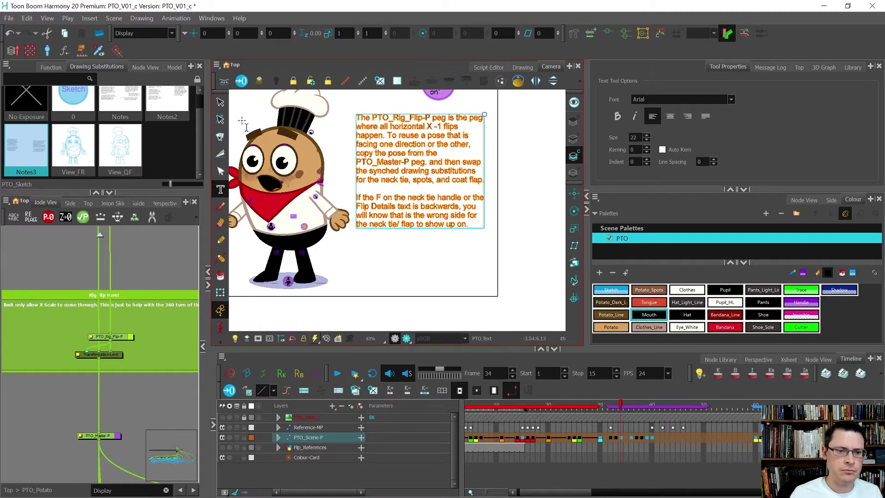
click(222, 105)
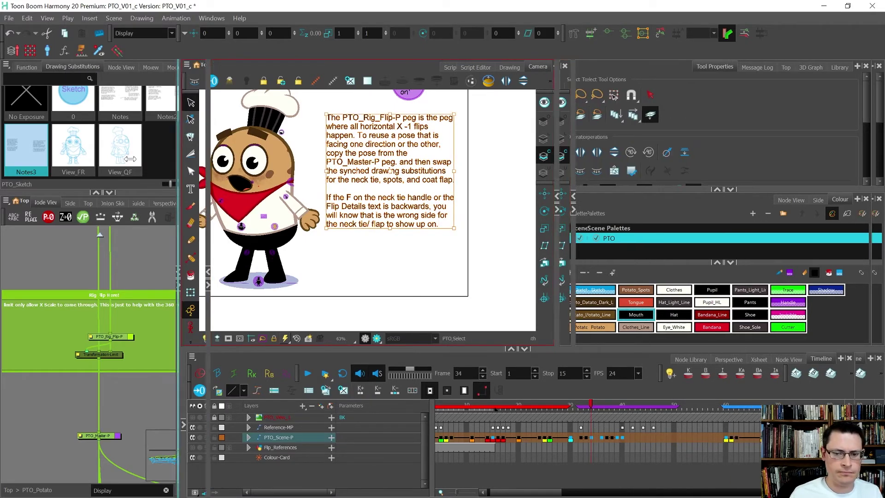
- Replace the word "Features" with "Details" in the mirrored purple flip handle label on the coat, editing its line art
scroll(398, 172, up, 4)
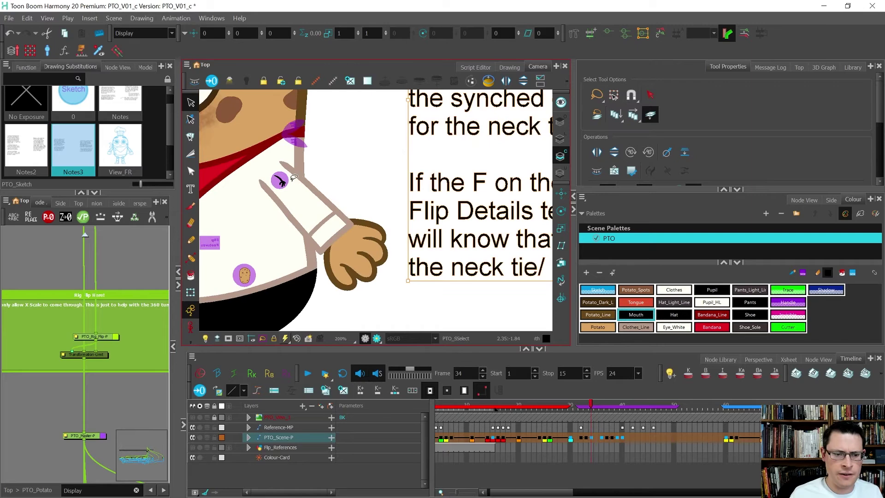
scroll(294, 178, down, 2)
scroll(298, 196, up, 6)
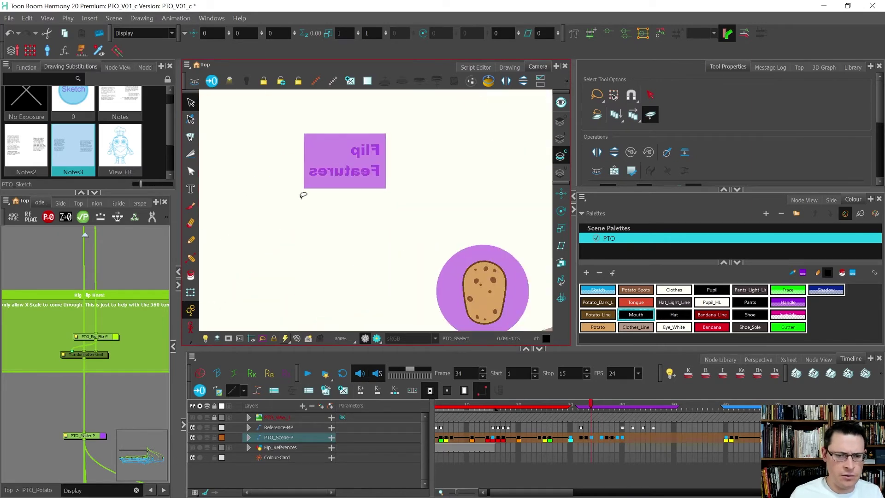
key(shift+t)
click(363, 155)
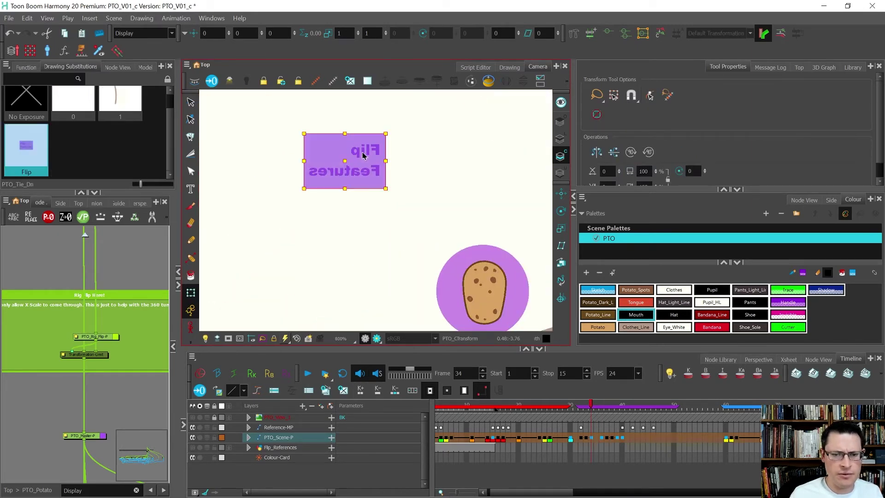
click(190, 190)
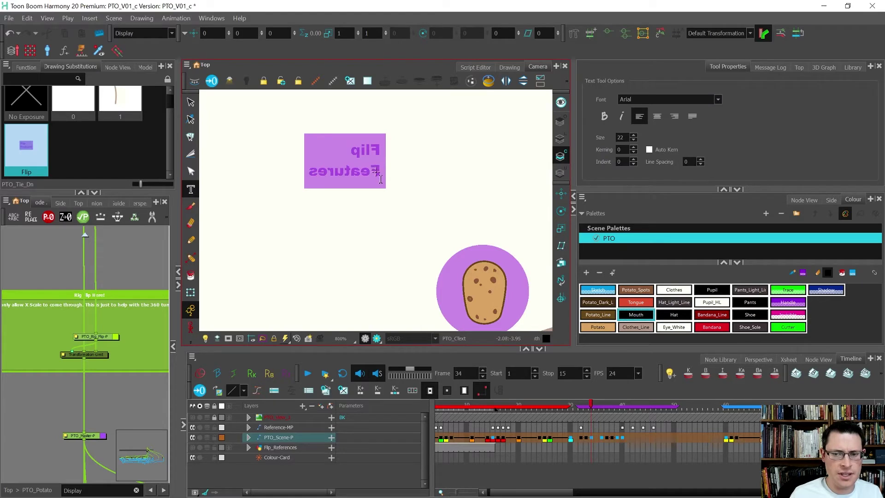
click(562, 121)
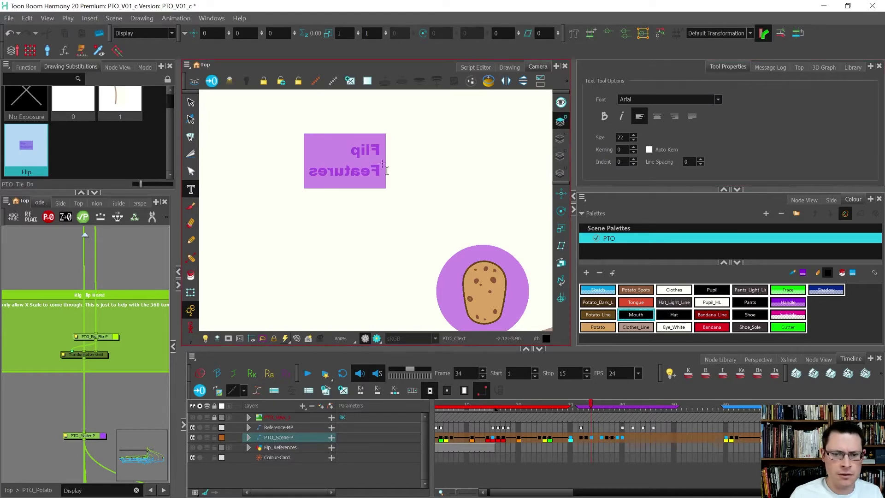
drag(377, 171, 282, 172)
text(Details)
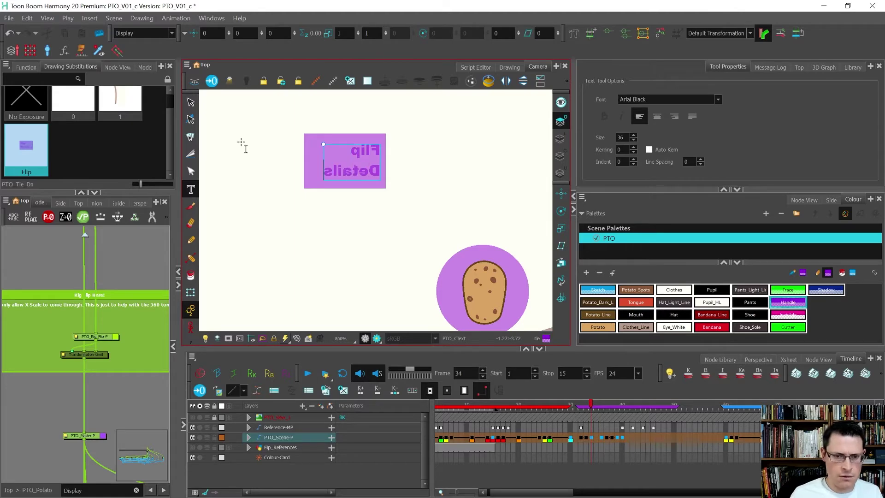
click(190, 102)
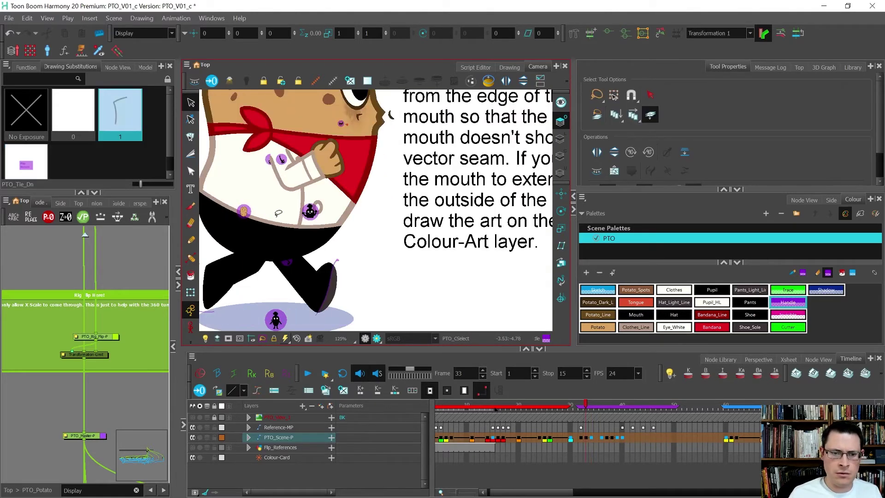
- Open the purple flip handle on the coat at frame 32 in the Drawing view for editing with the Text tool
key(shift+m)
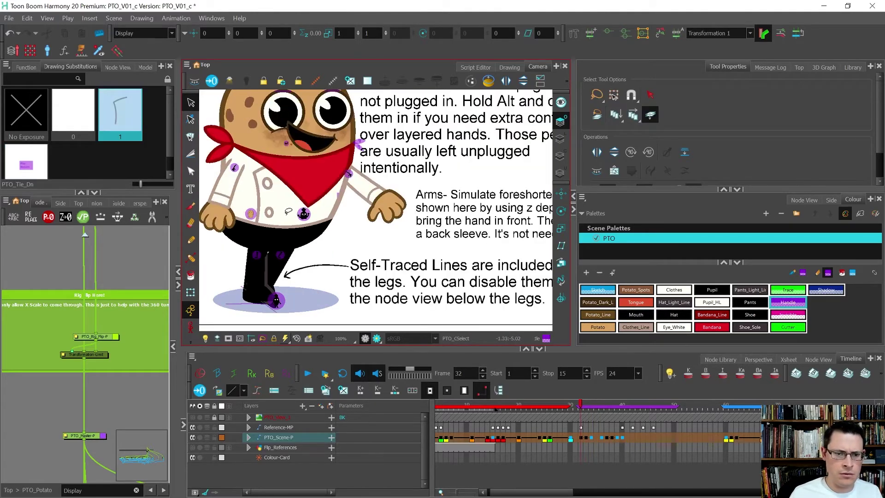
scroll(349, 197, up, 5)
key(shift+t)
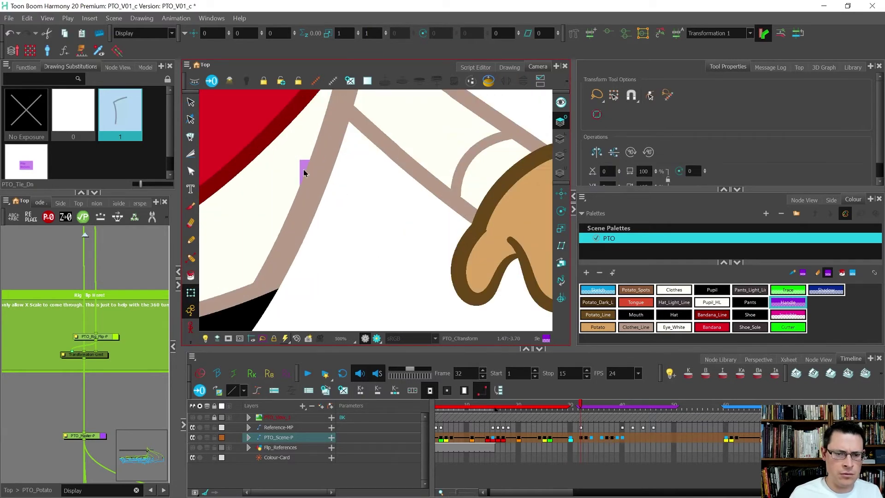
click(303, 174)
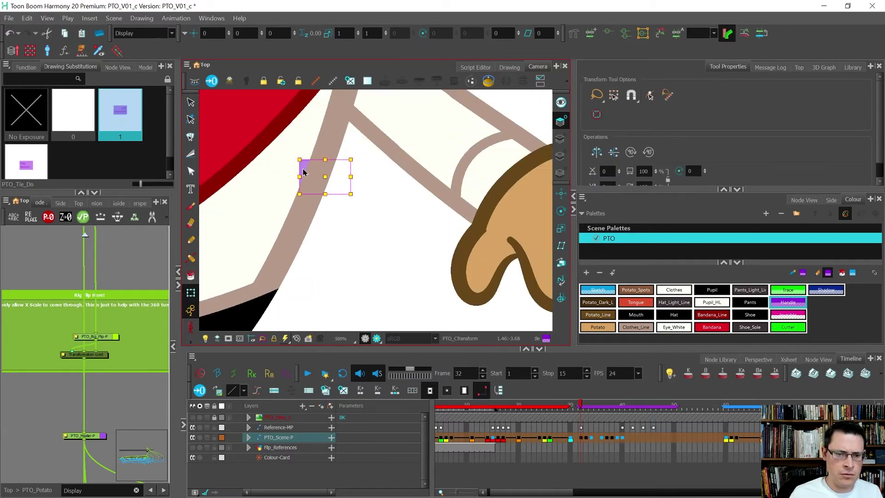
click(190, 189)
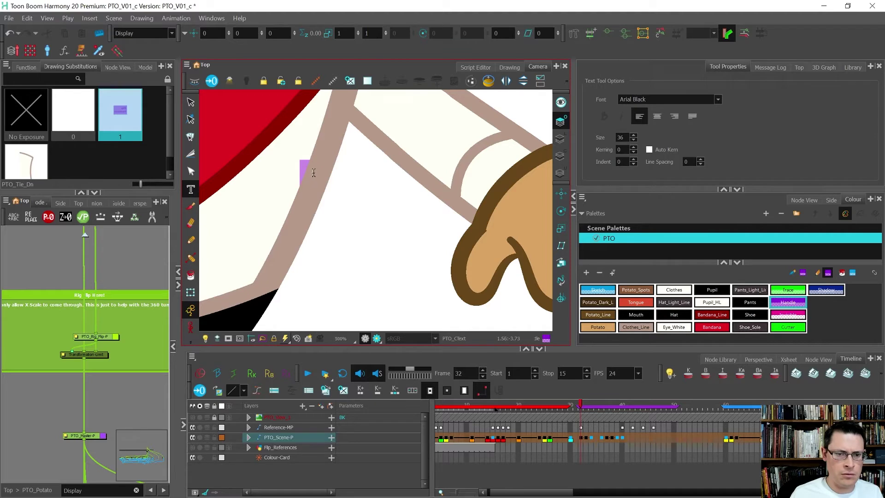
click(510, 67)
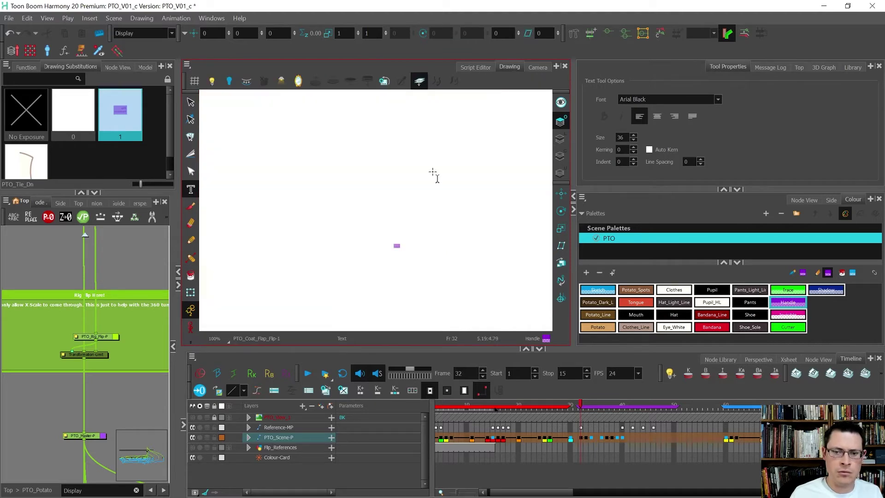
scroll(431, 253, up, 6)
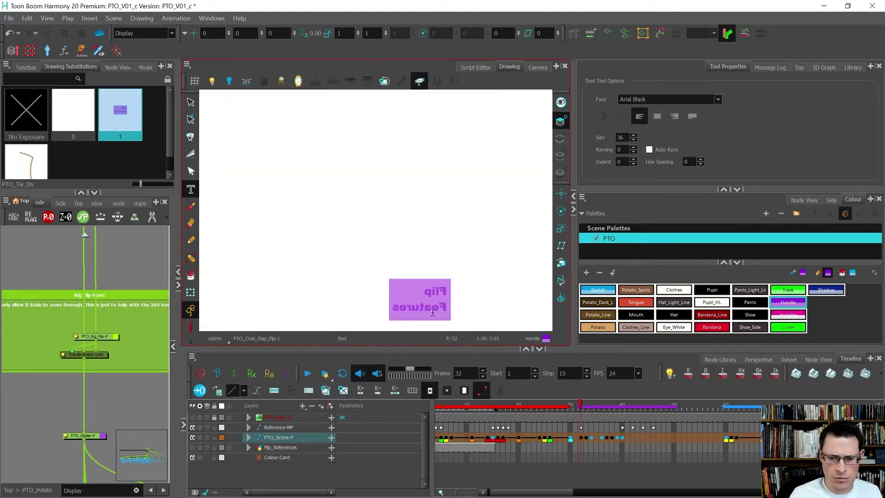
- Replace the mirrored "Flip Features" text on the handle with "Flip Details" on two lines, accepting the prompt to save the scene
drag(445, 308, 369, 316)
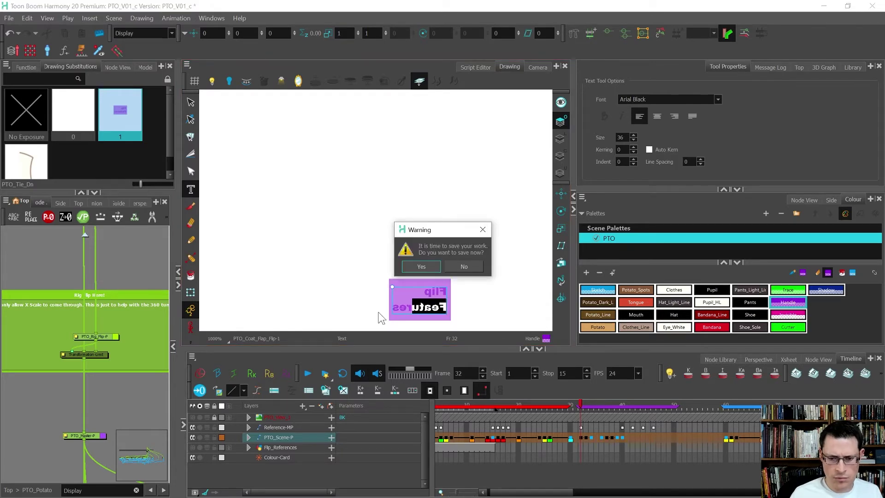
click(417, 267)
key(BackSpace)
key(Delete)
key(Delete)
key(Delete)
key(BackSpace)
key(BackSpace)
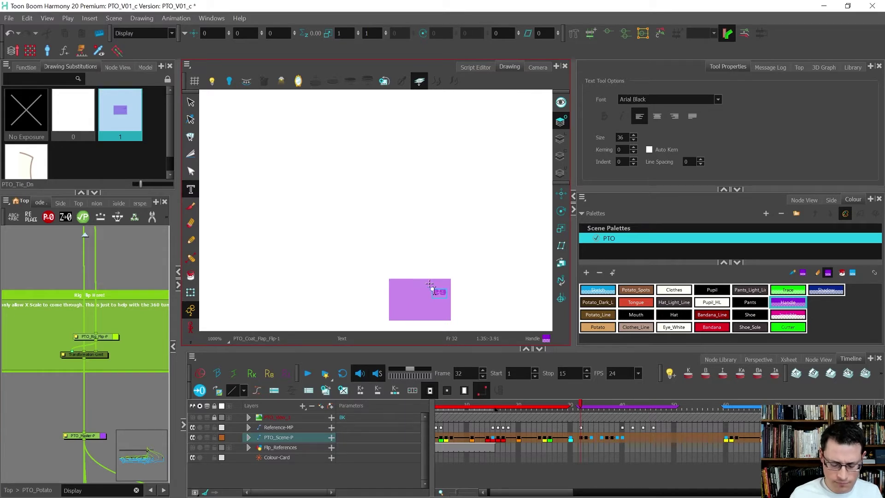
text(Flip)
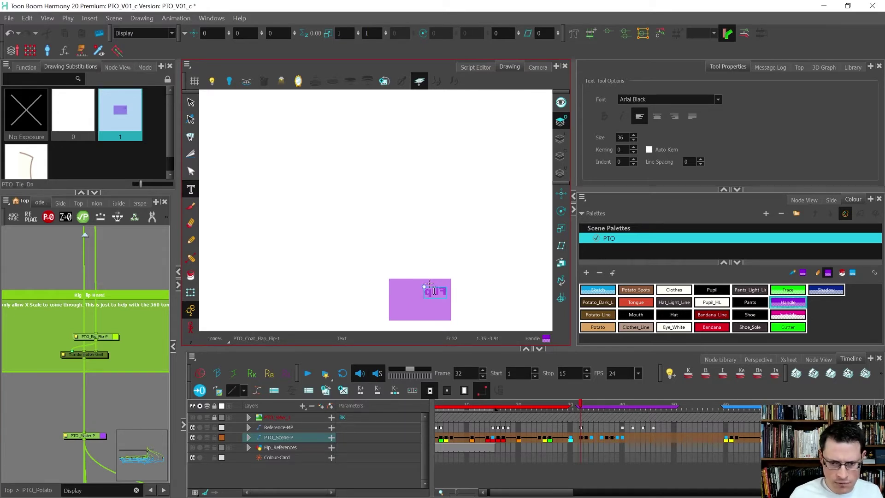
text( Detail)
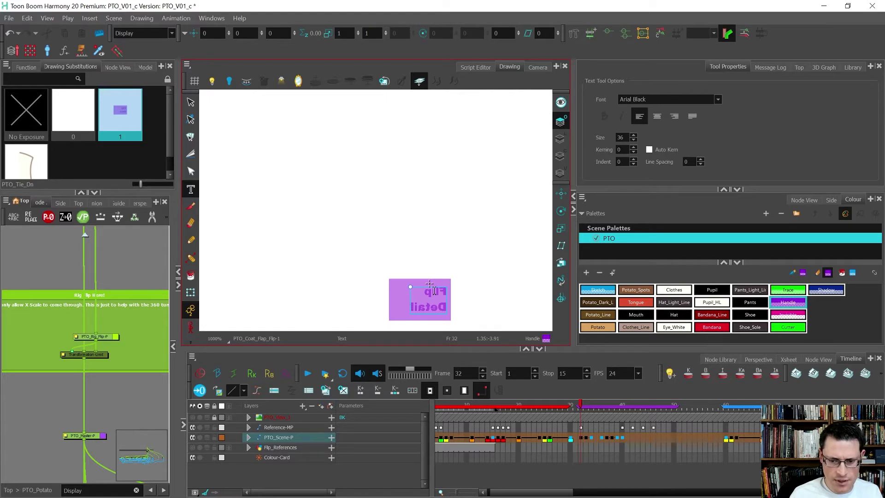
text(s)
- Format the whole "Flip Details" label in Arial at size 52 with centred alignment, and finish text editing
key(ctrl+a)
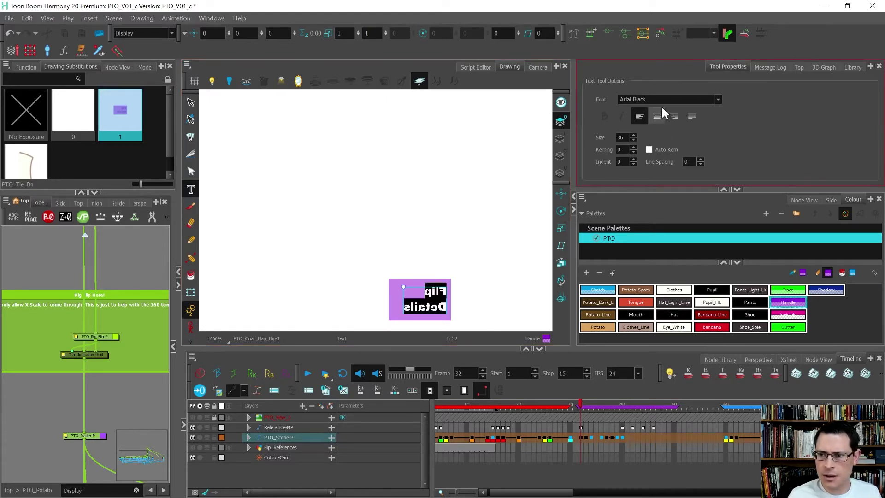
click(659, 99)
text(Arial)
key(Return)
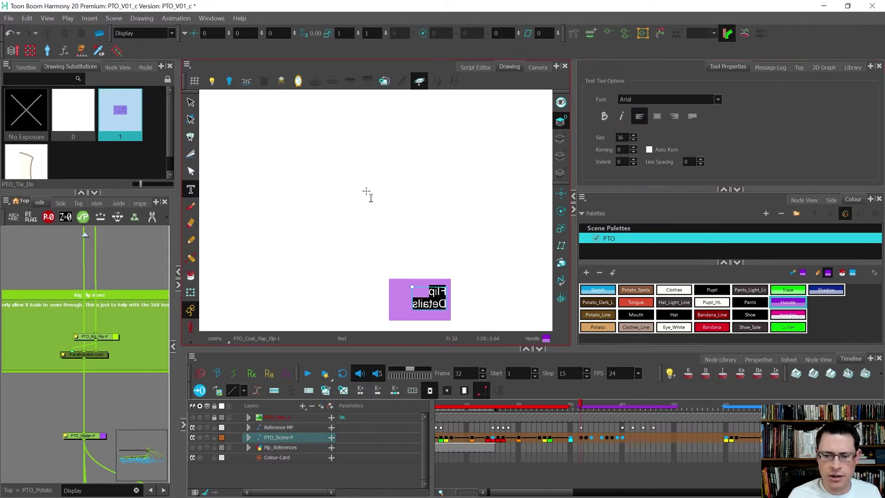
scroll(634, 134, up, 16)
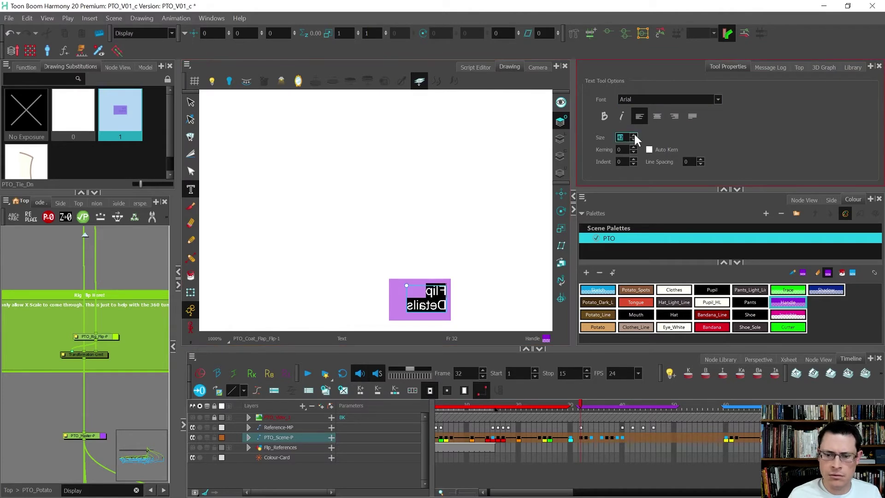
click(657, 117)
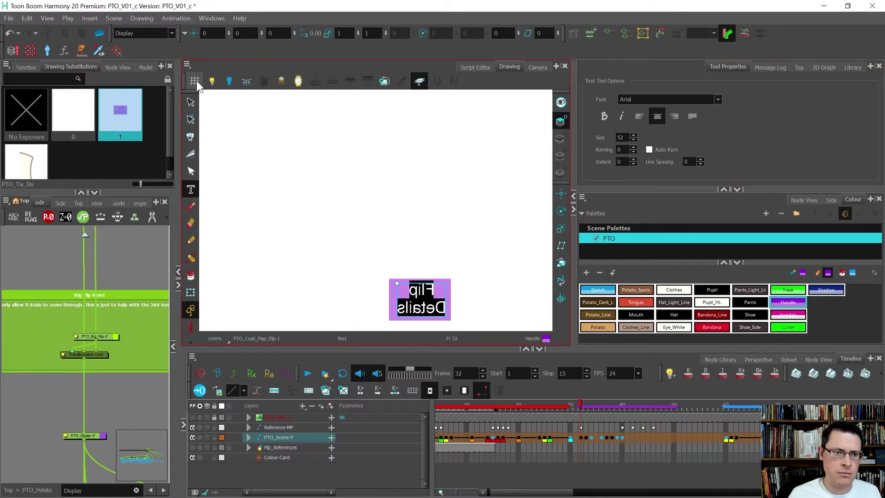
click(129, 257)
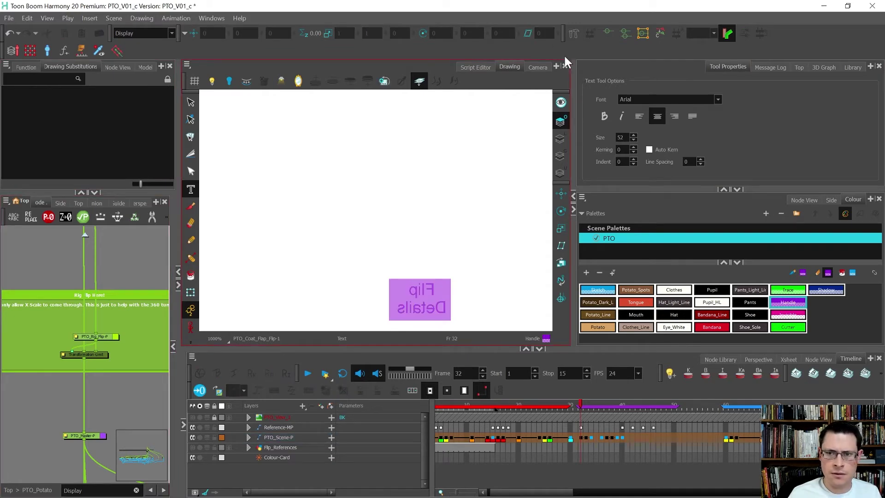
- In the Camera view at frame 34, centre the mirrored "Flip Details" handle label and set its font to Arial
click(537, 67)
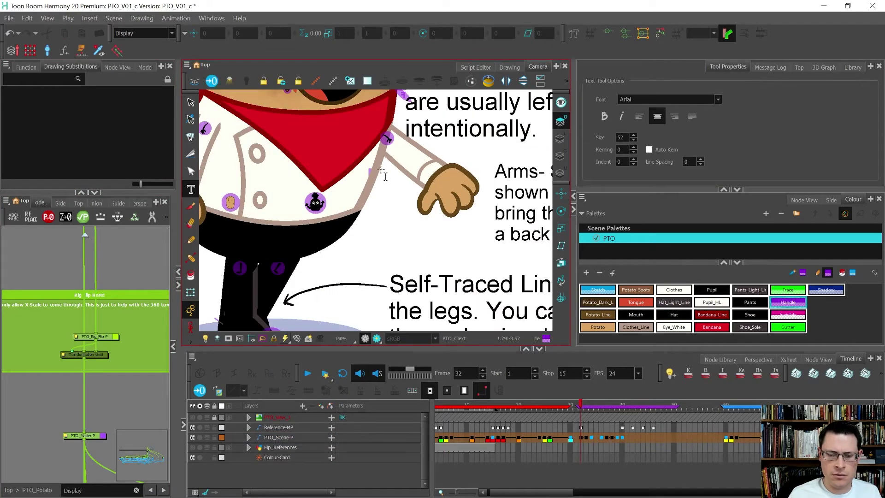
key(period)
key(period)
scroll(329, 172, up, 3)
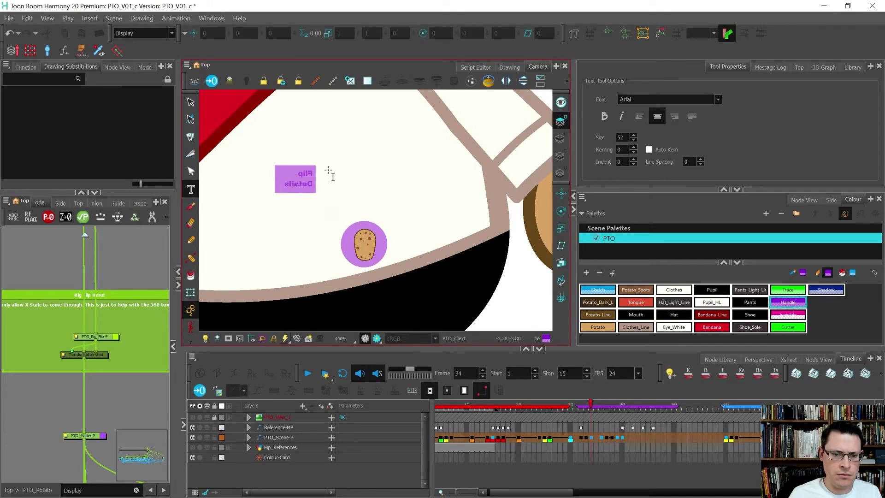
scroll(296, 183, up, 2)
key(shift+t)
click(306, 184)
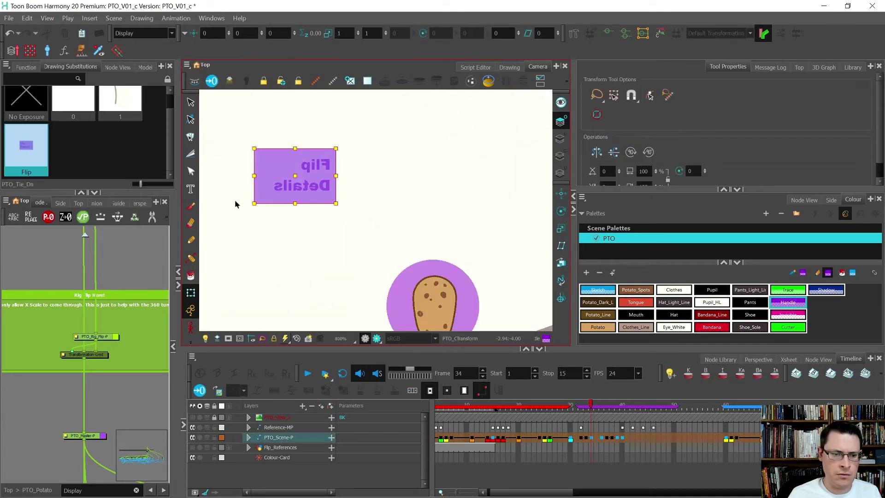
click(191, 189)
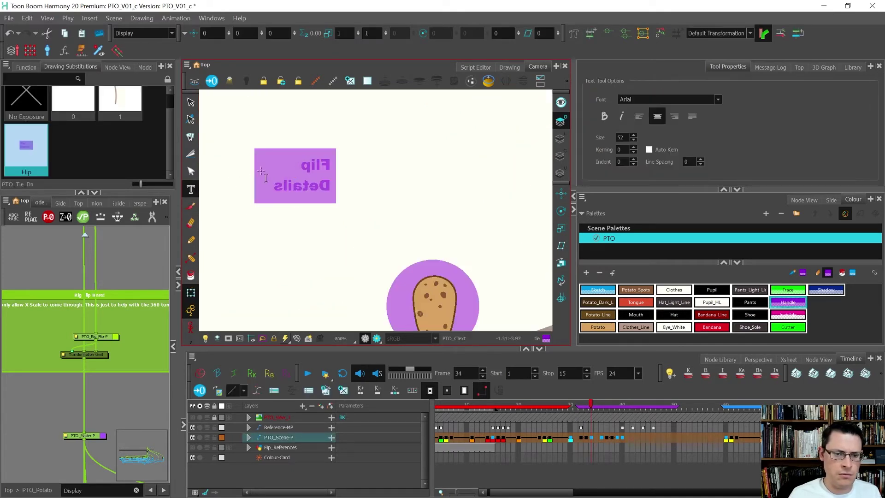
click(301, 167)
key(ctrl+a)
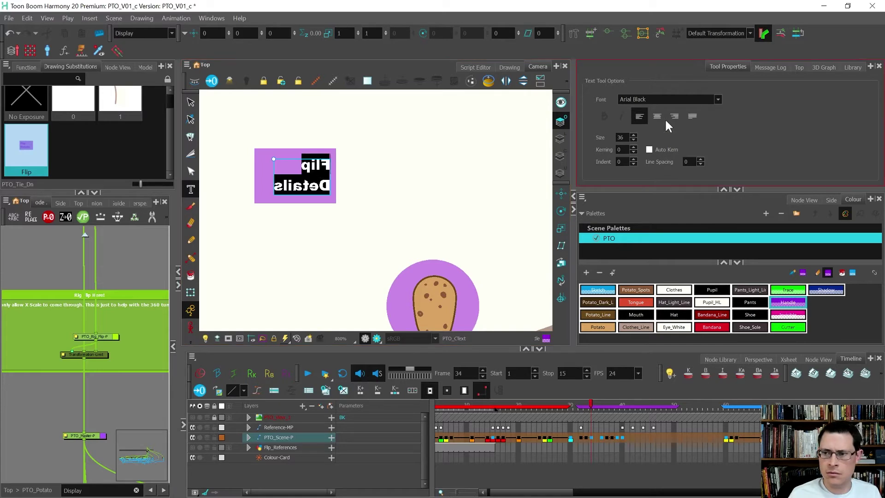
click(660, 99)
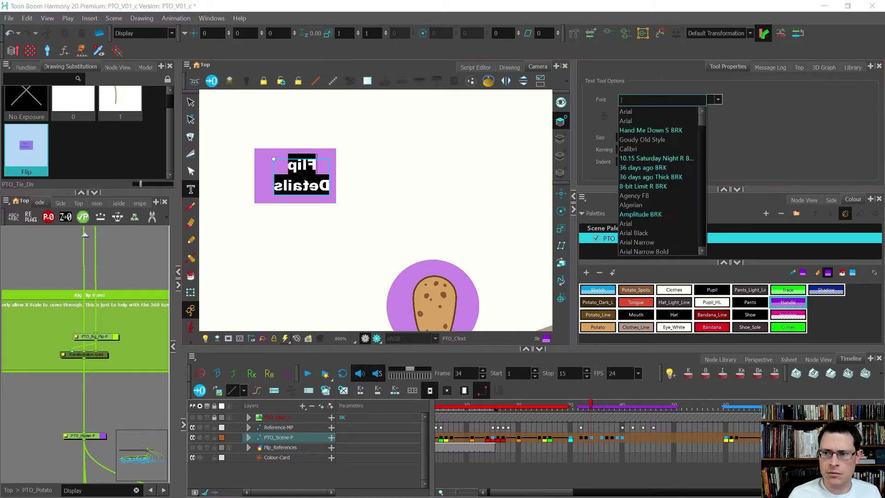
click(649, 121)
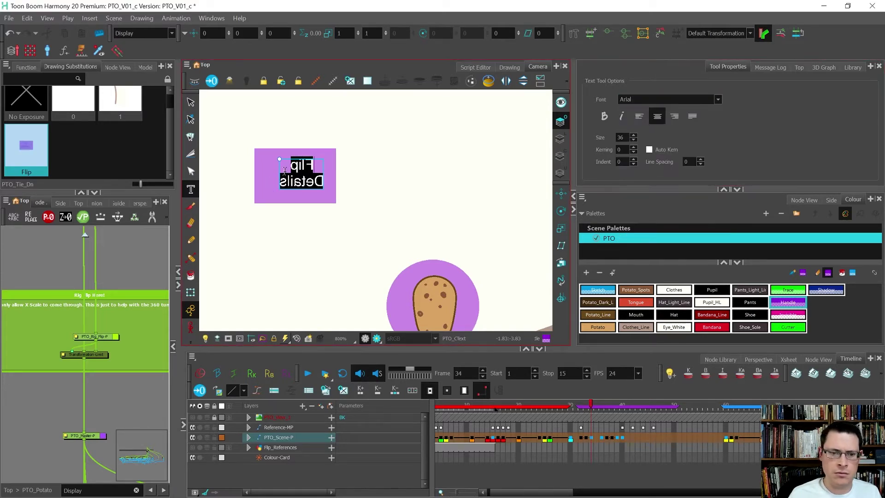
- Scale up the "Flip Details" text to fill more of its purple rectangle on the coat and save the scene
click(192, 102)
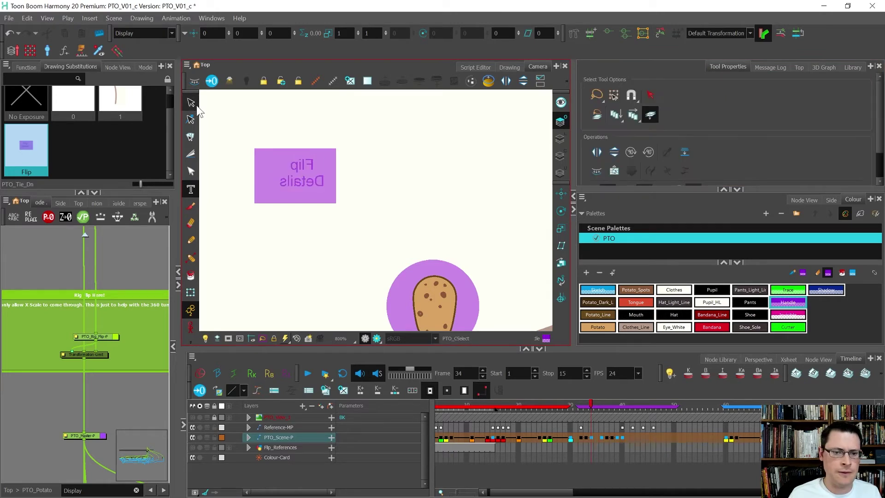
click(304, 175)
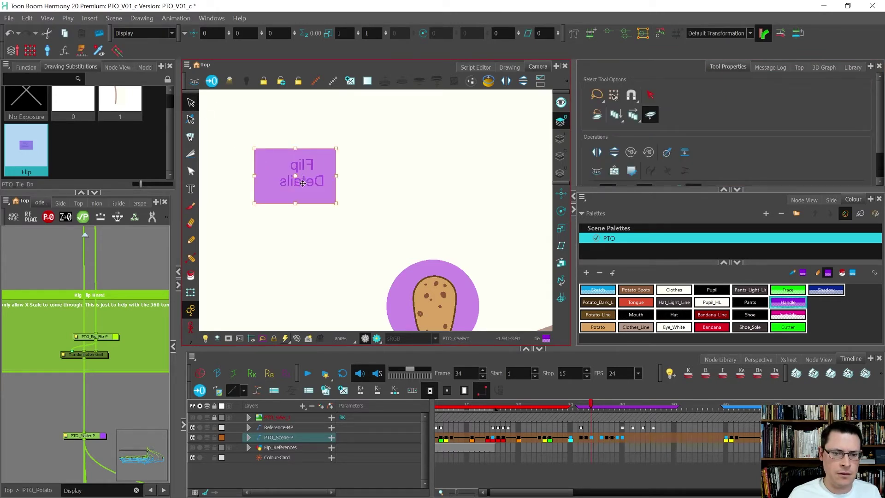
scroll(305, 182, up, 5)
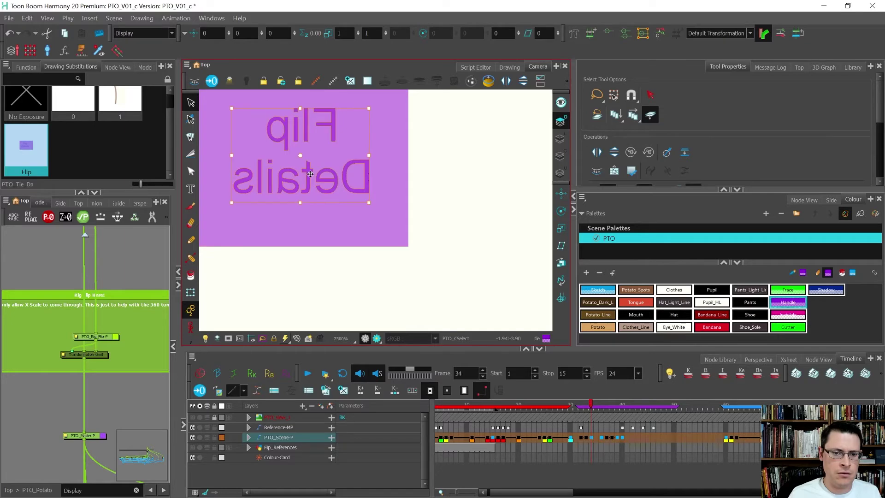
scroll(310, 169, down, 4)
drag(315, 187, 297, 196)
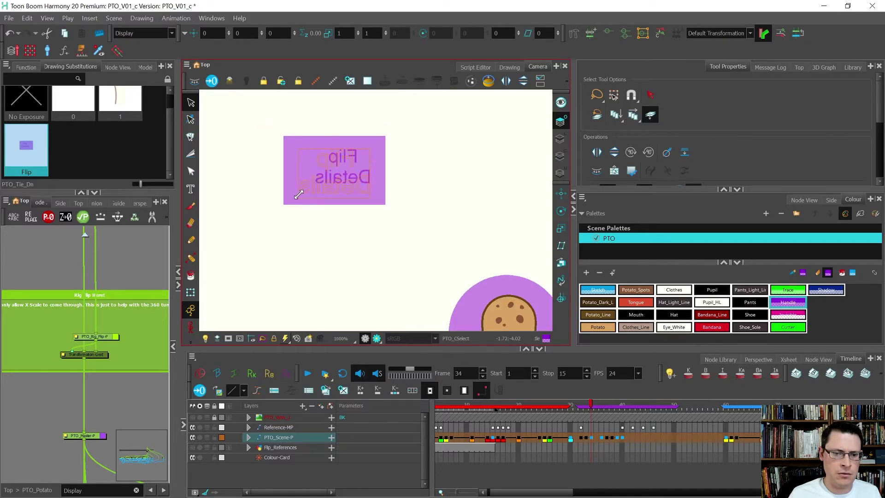
scroll(277, 128, down, 4)
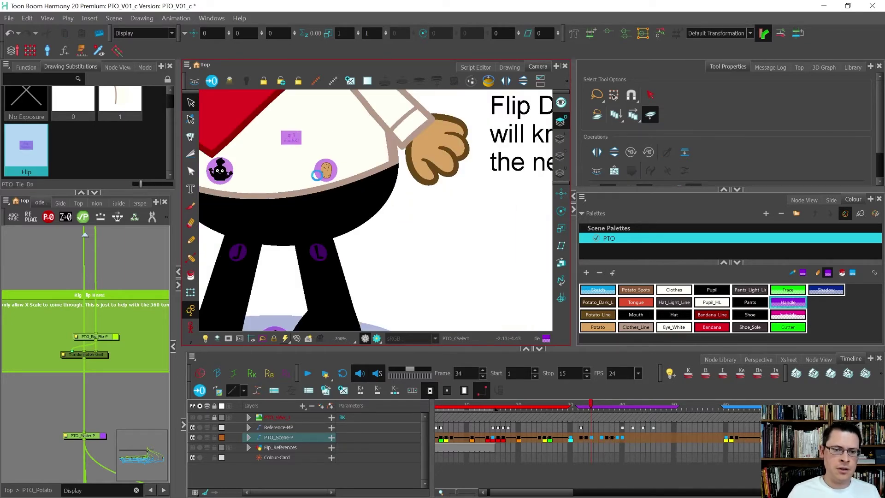
scroll(316, 175, down, 4)
key(shift+t)
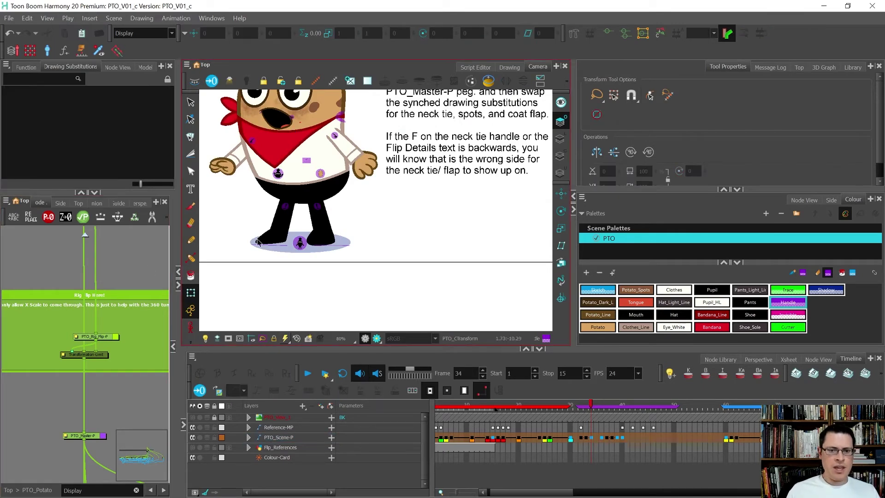
scroll(267, 238, down, 1)
scroll(308, 240, up, 1)
scroll(304, 239, down, 1)
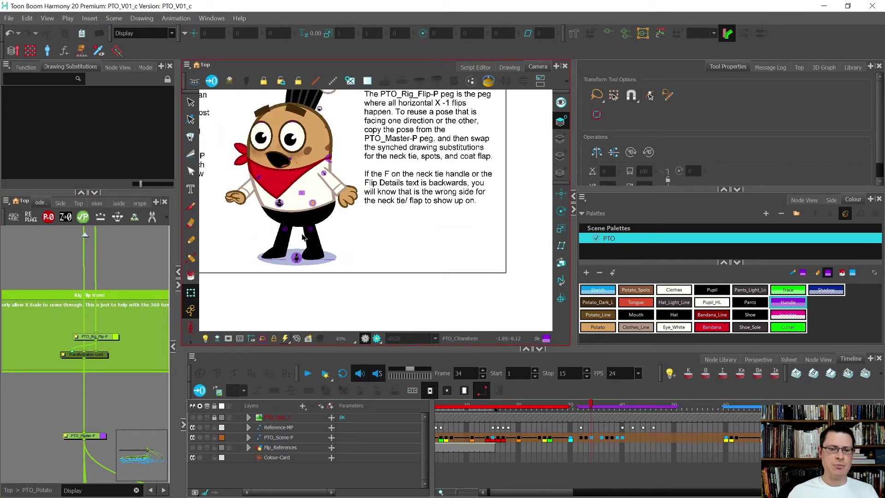
- Copy the PTO_Scene-P pose from frame 34 and paste it at frame 41
click(591, 438)
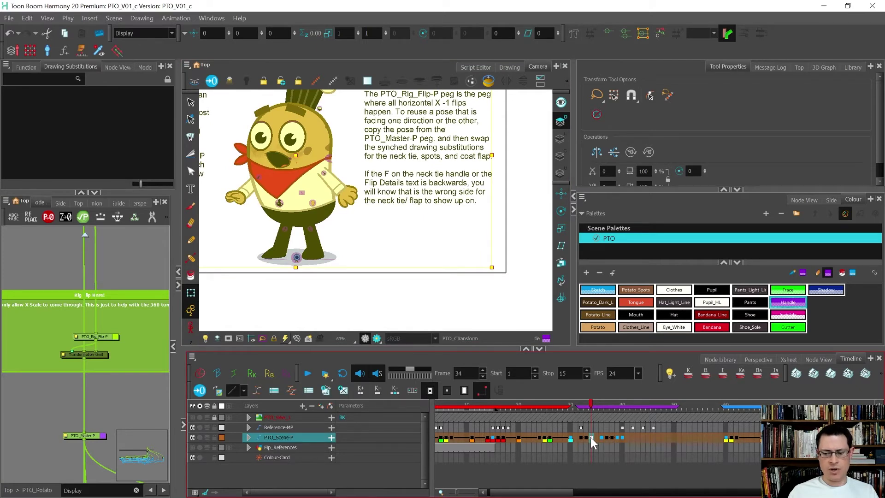
click(627, 438)
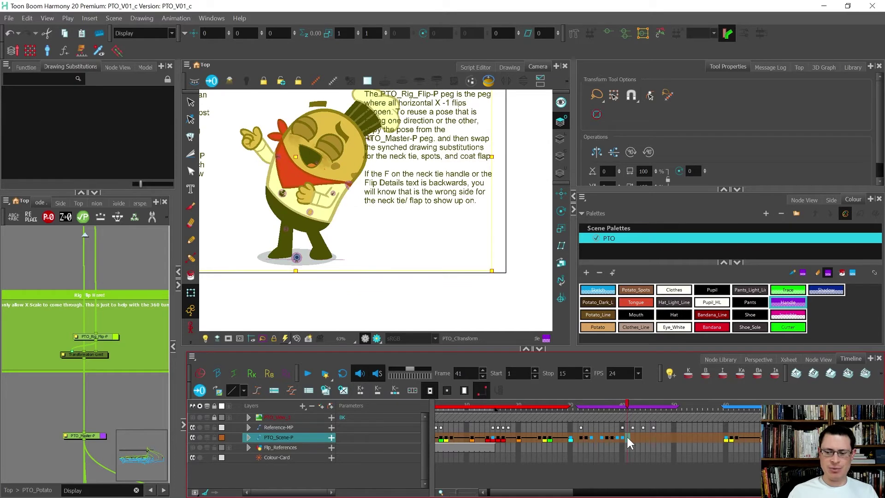
key(ctrl+v)
- Shift the PTO_Scene-P keyframes in frames 36 to 41 one frame later and go to frame 35
click(590, 437)
click(602, 437)
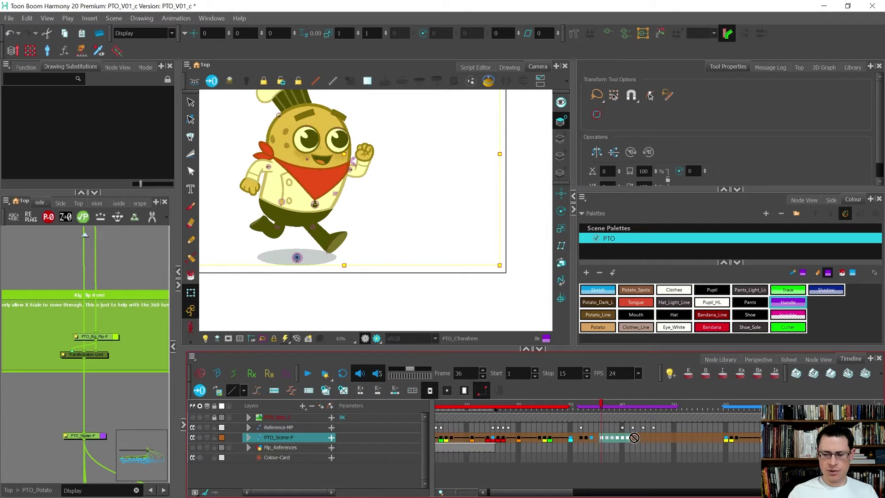
click(591, 437)
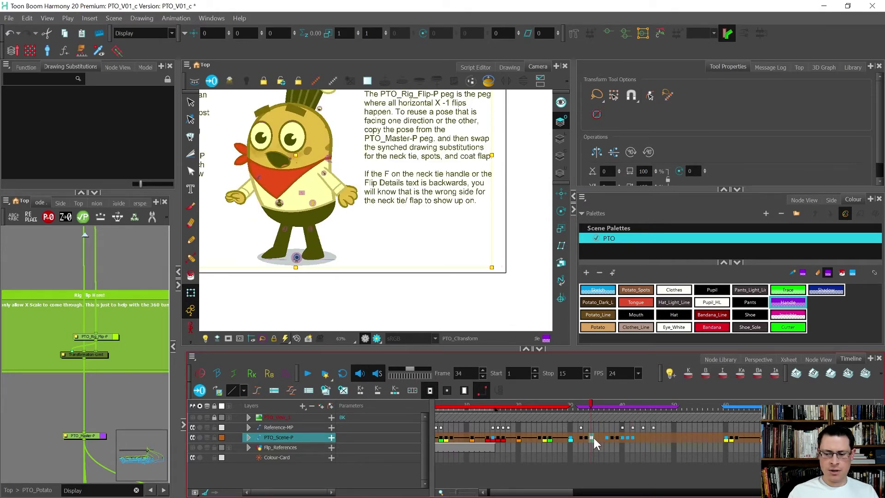
click(597, 437)
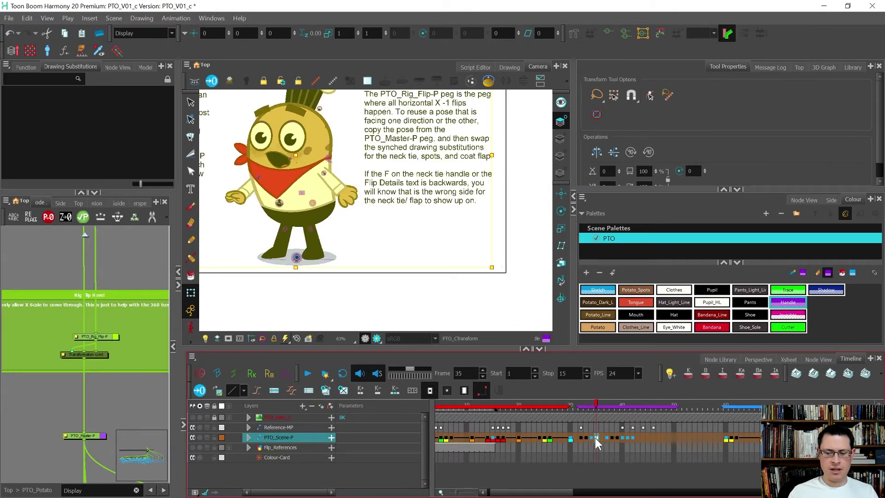
scroll(239, 127, up, 1)
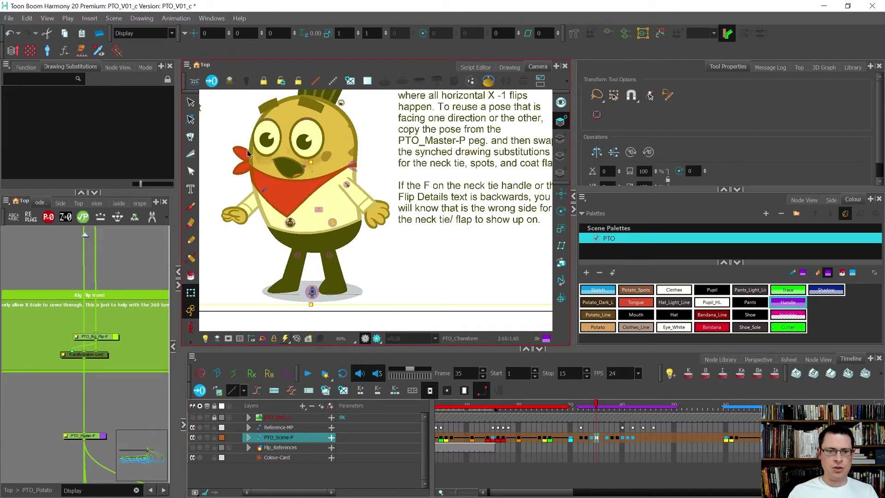
- At frame 35, swap the synched neck tie drawing to substitution 1 and compare the pose with frame 34
click(246, 160)
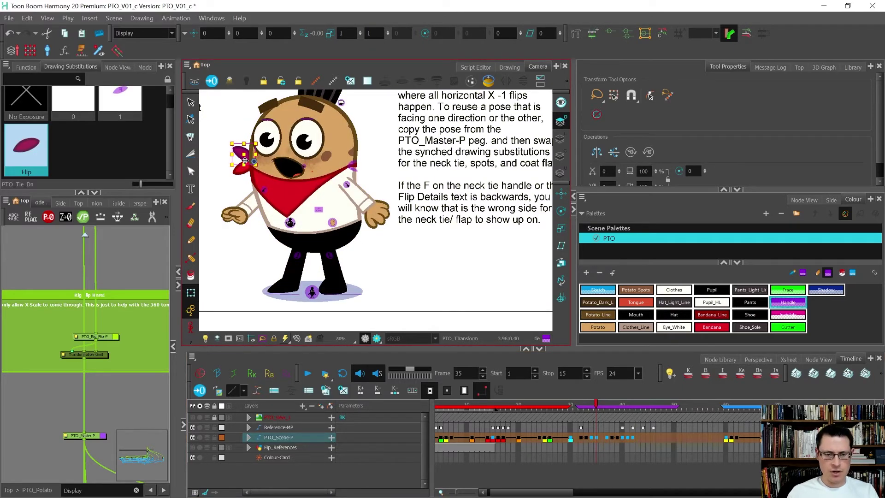
key(bracketleft)
scroll(336, 272, down, 2)
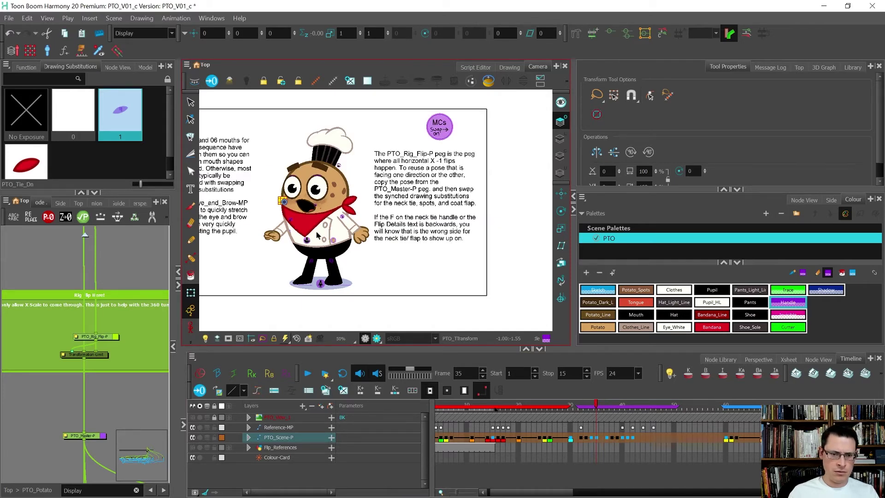
click(279, 279)
key(comma)
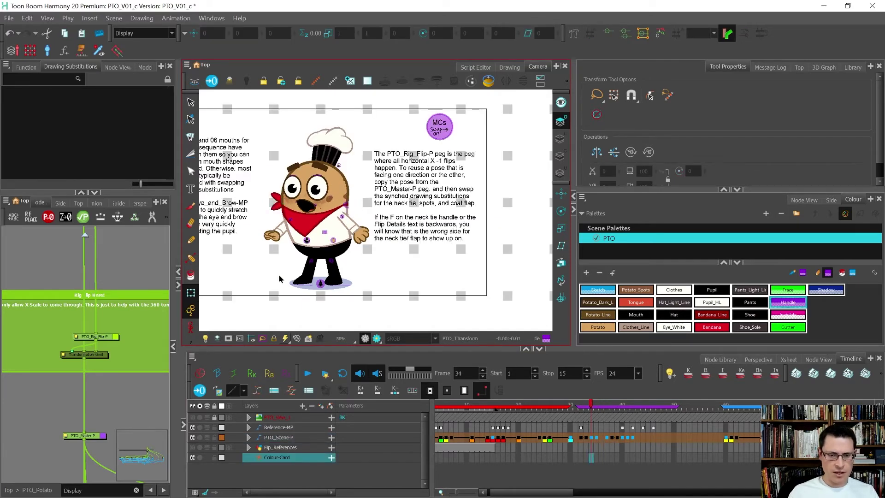
key(period)
key(comma)
key(period)
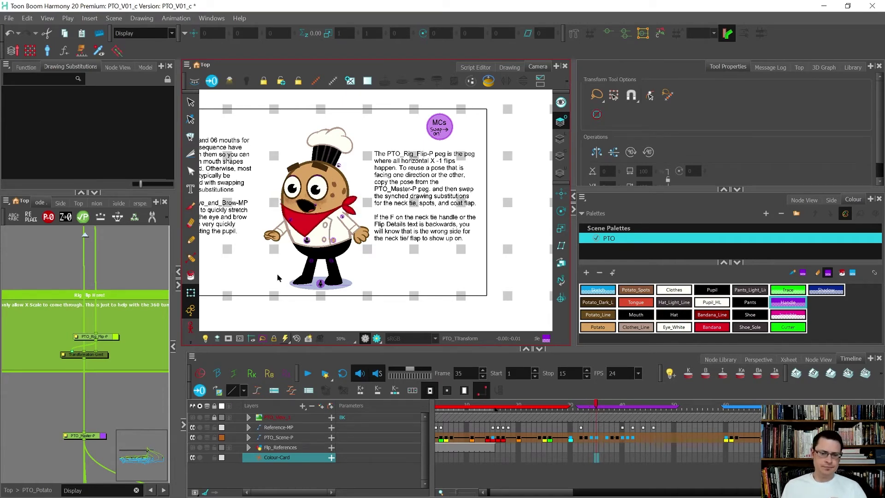
- Select the Flip Details handle partly hidden behind the coat line, locate its flipped coat flap nodes, and widen the Node View
scroll(347, 206, up, 1)
scroll(347, 206, up, 3)
scroll(350, 216, down, 3)
scroll(354, 235, up, 2)
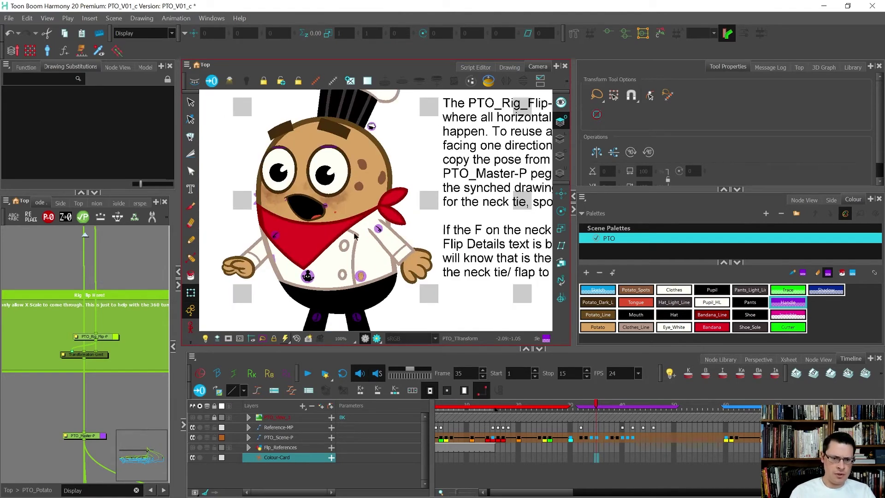
scroll(275, 266, up, 3)
click(277, 252)
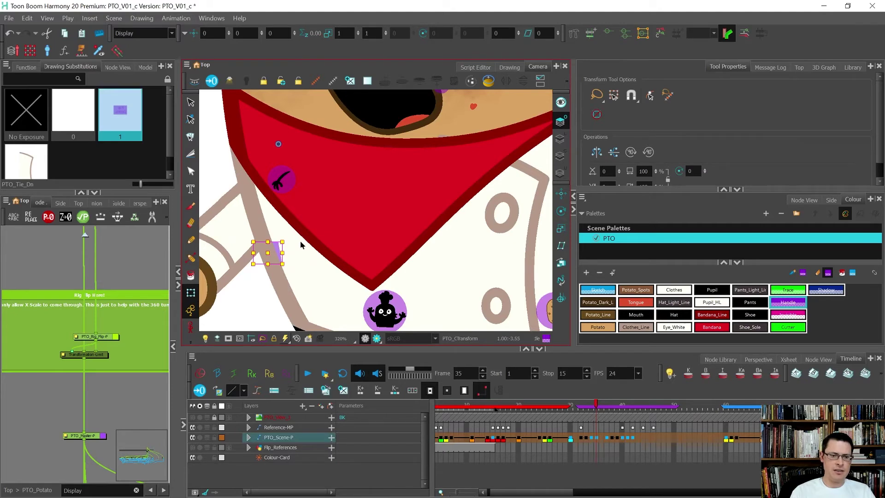
scroll(301, 245, down, 4)
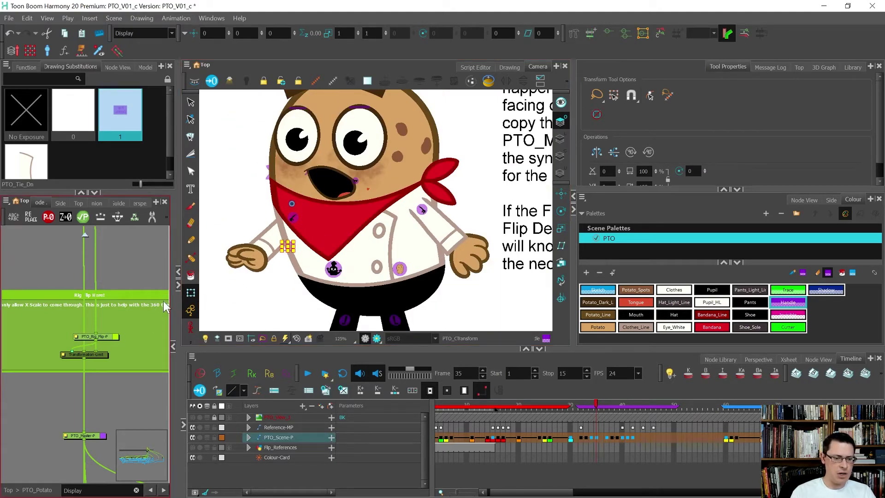
key(f)
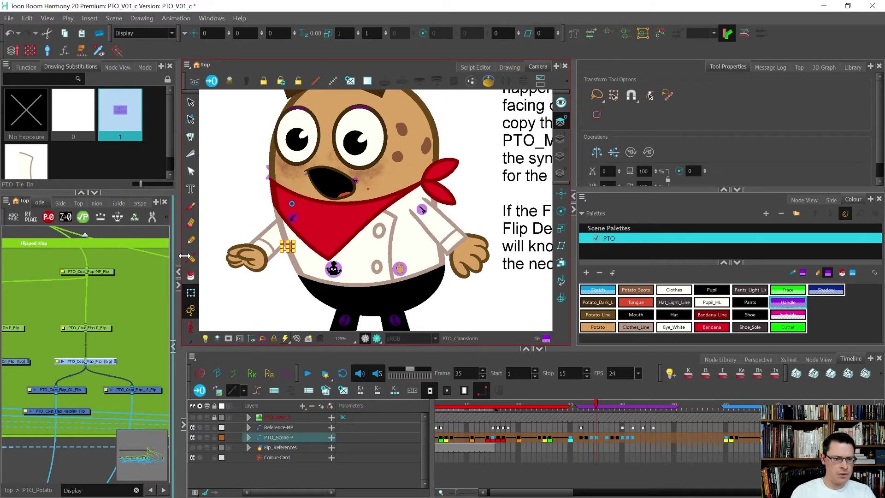
drag(175, 256, 277, 248)
scroll(117, 305, down, 3)
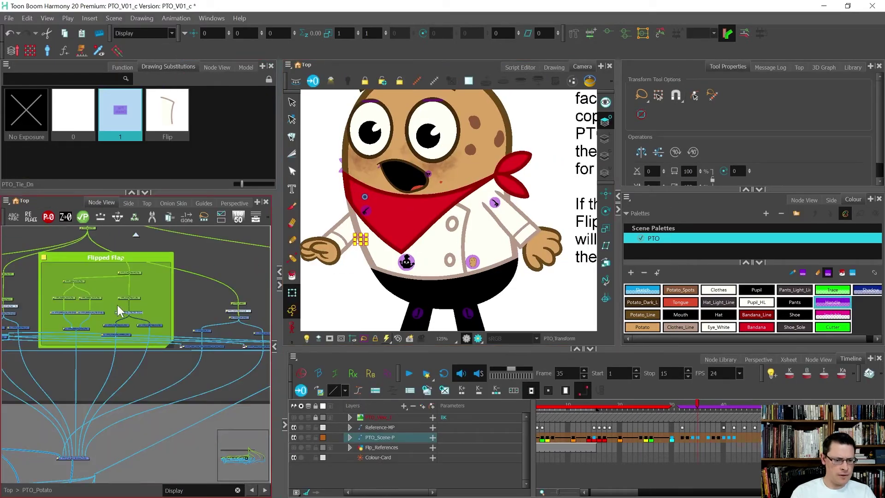
scroll(122, 325, up, 4)
- Reconnect the output of PTO_Coat_Flap_Visibility_Flip from the coat and bandana composite to the composite in the handles backdrop
click(126, 353)
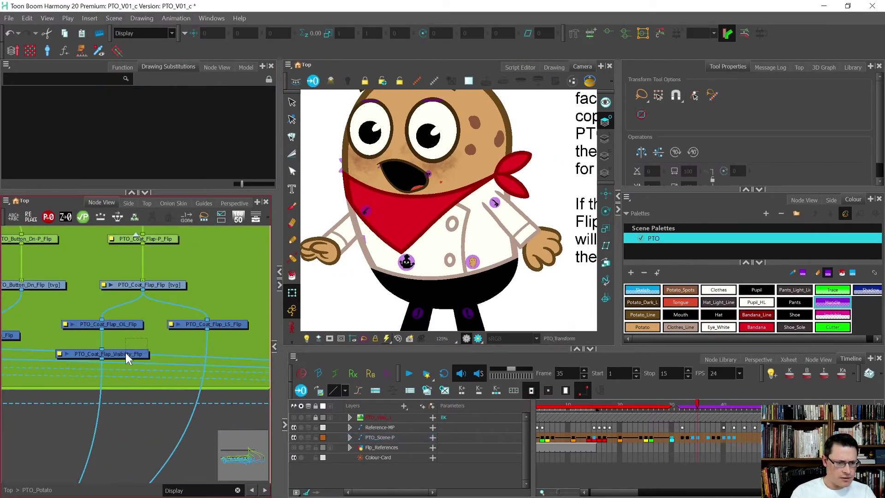
scroll(174, 262, down, 5)
scroll(130, 375, up, 2)
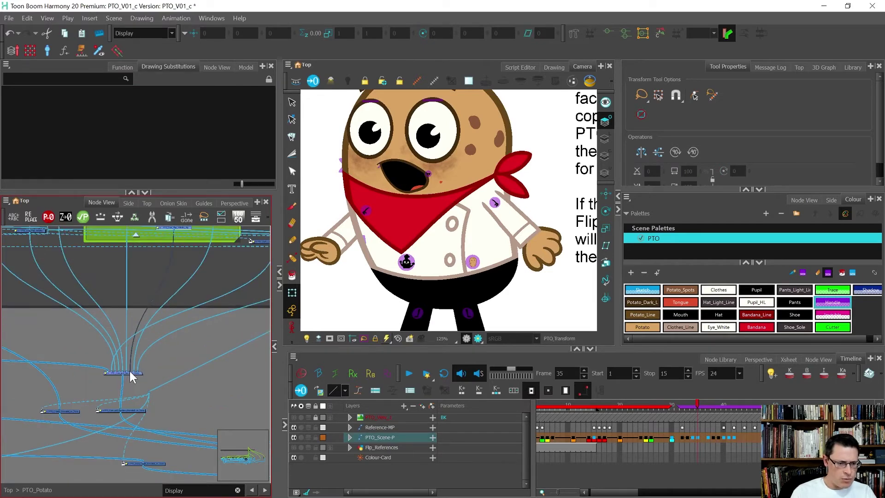
key(grave)
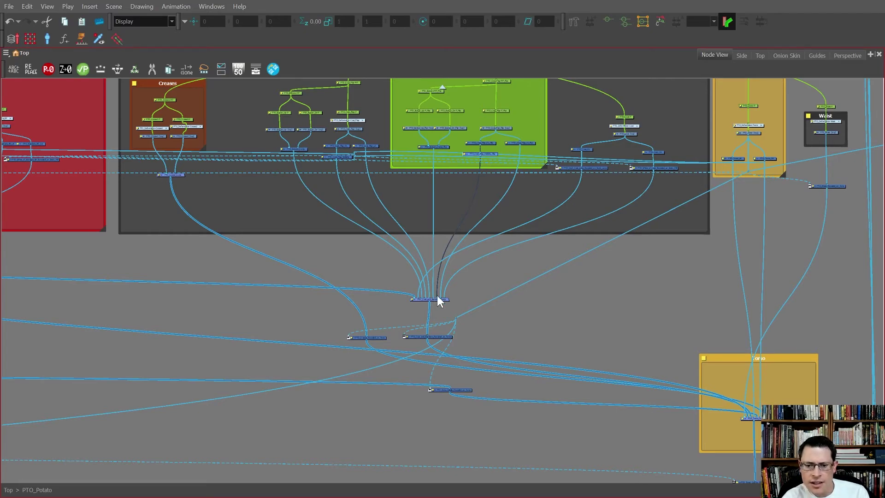
scroll(404, 236, down, 3)
drag(404, 240, 613, 467)
scroll(565, 442, up, 5)
scroll(623, 435, down, 5)
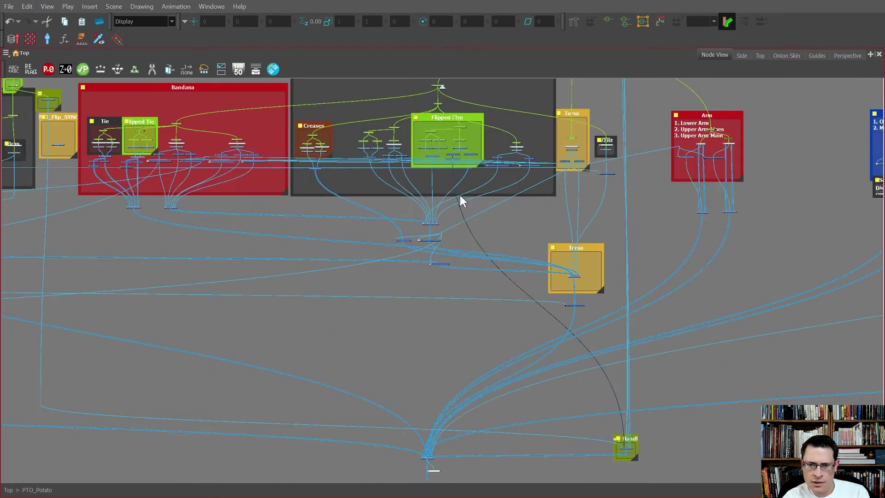
- Reconnect the output of the unflipped PTO_Coat_Flap_Visibility node to the same handles composite
scroll(359, 138, up, 4)
scroll(552, 169, up, 3)
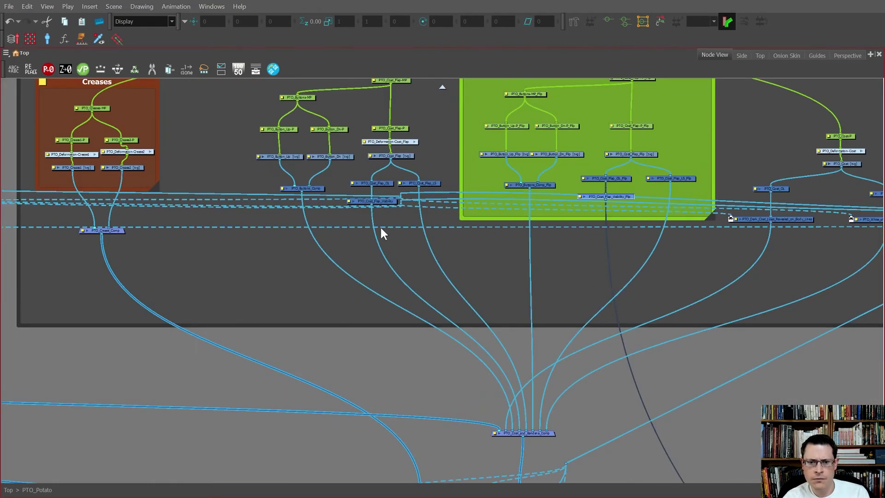
scroll(385, 229, up, 3)
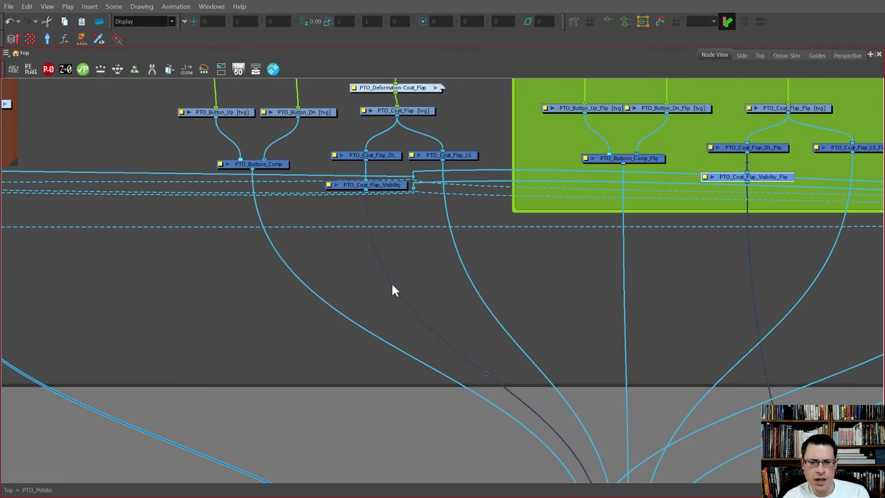
scroll(367, 245, down, 6)
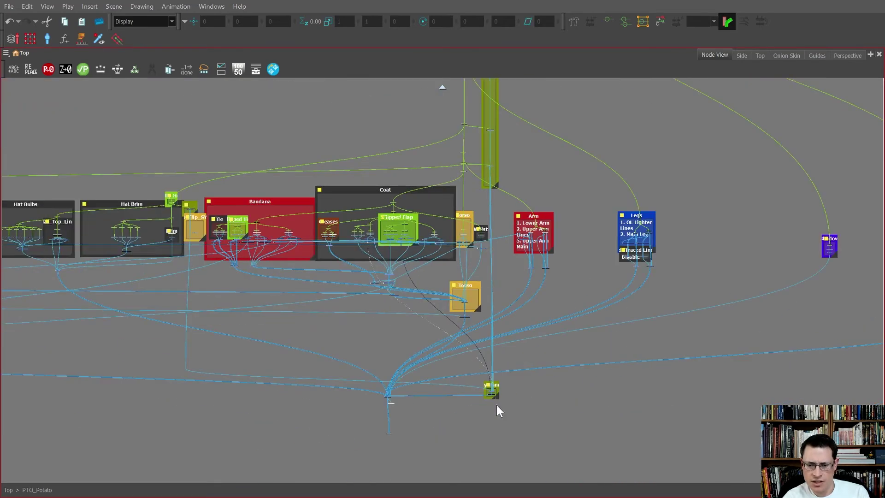
scroll(497, 405, up, 5)
scroll(471, 342, down, 3)
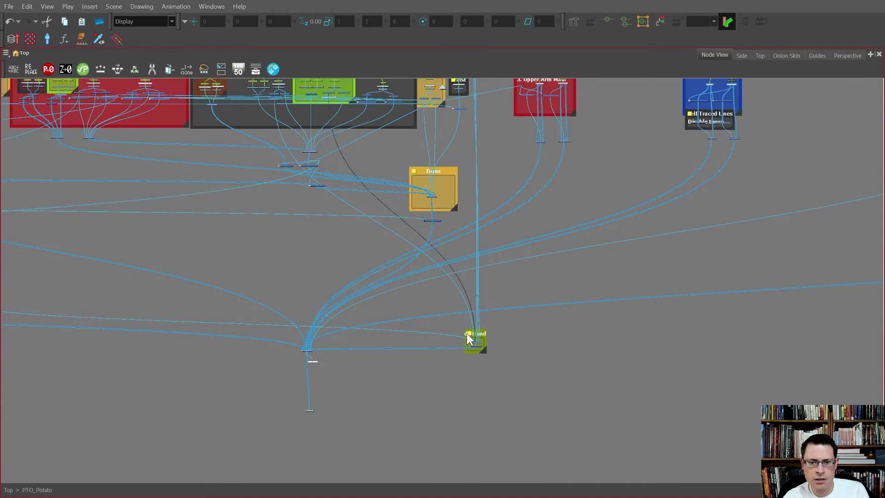
scroll(278, 91, up, 5)
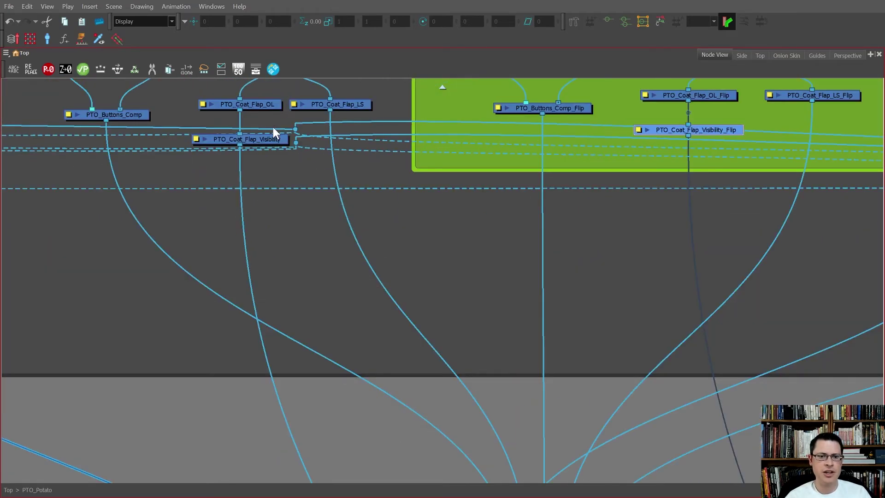
- Delete the PTO_Coat_Flap_Visibility_Flip and PTO_Coat_Flap_Visibility nodes, keeping their cables connected
key(Delete)
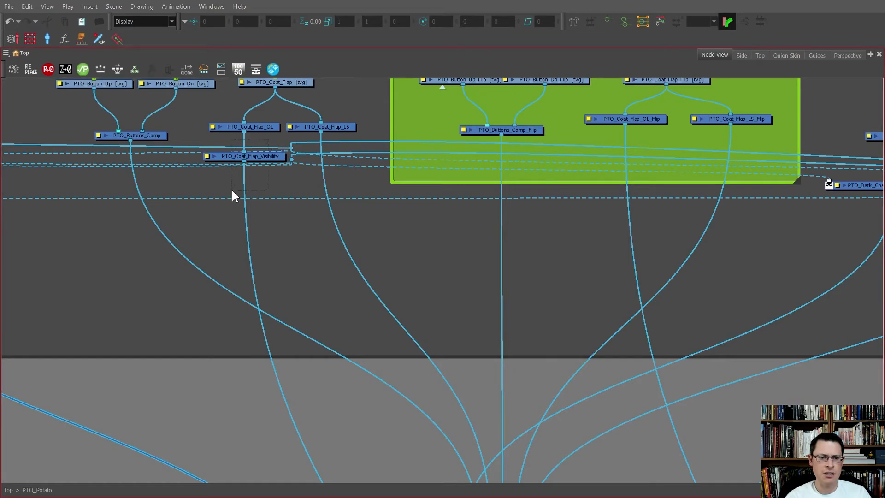
click(247, 157)
key(Delete)
- Add waypoints to the two coat flap cables and route them down below the coat composites towards the handles composite
drag(244, 192, 246, 194)
click(626, 191)
click(627, 193)
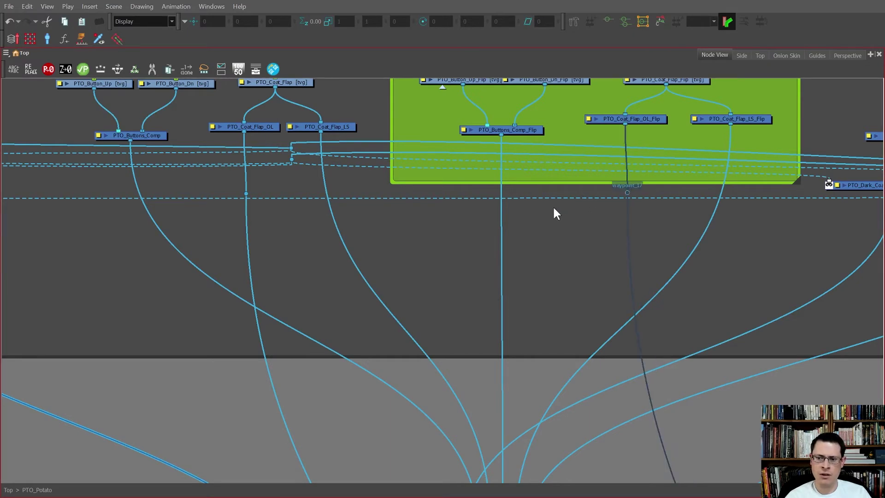
scroll(522, 168, down, 5)
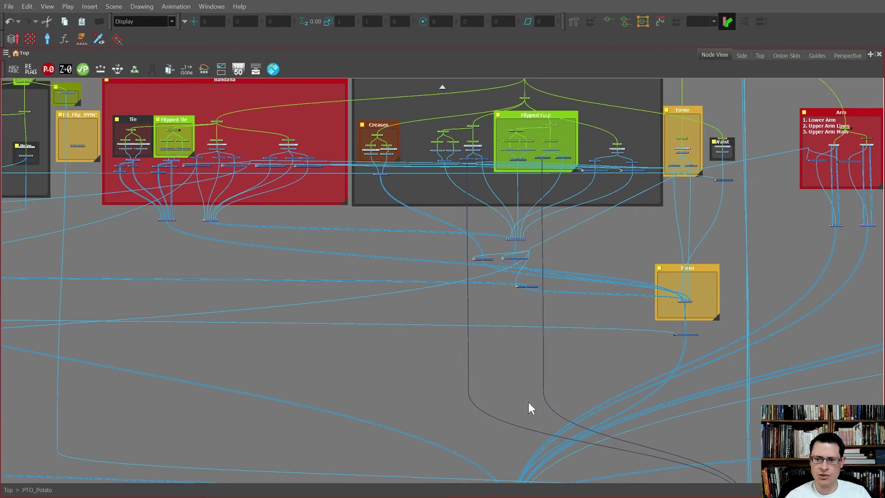
scroll(488, 313, down, 3)
scroll(513, 367, up, 1)
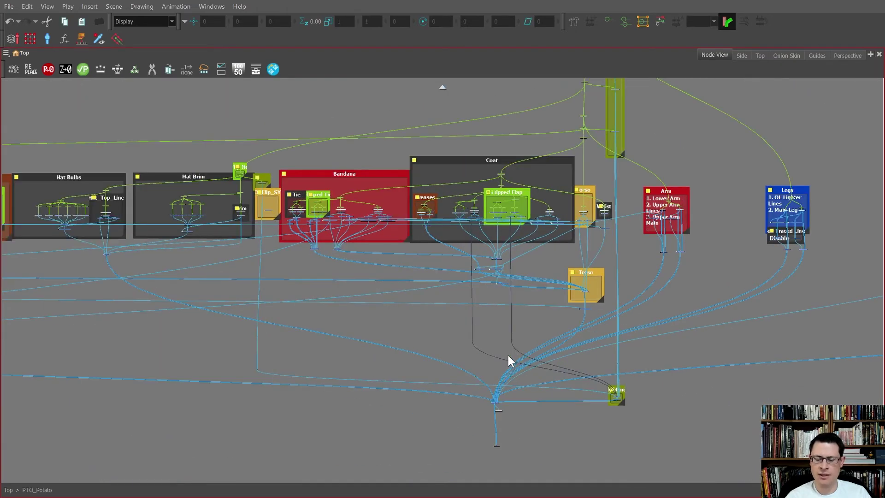
click(527, 321)
scroll(498, 273, up, 4)
scroll(450, 297, down, 1)
scroll(450, 295, down, 2)
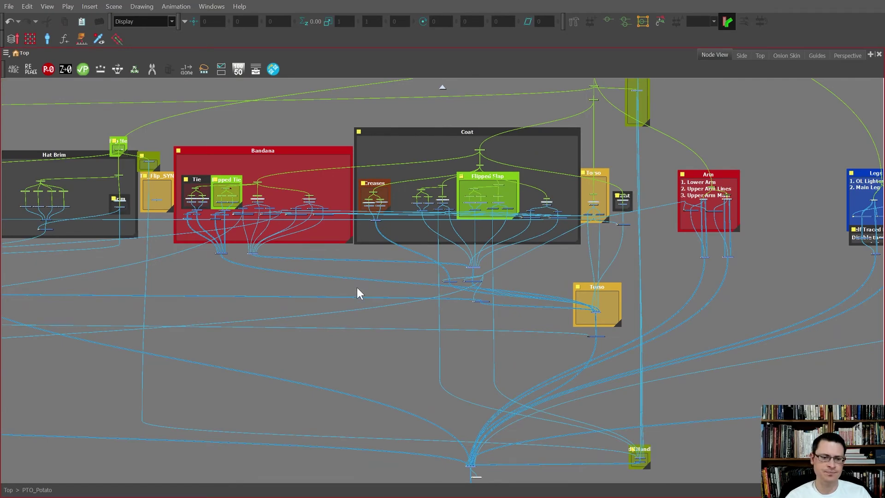
- Leave the full-screen Node View and check the chef in render preview before returning to the OpenGL view
key(grave)
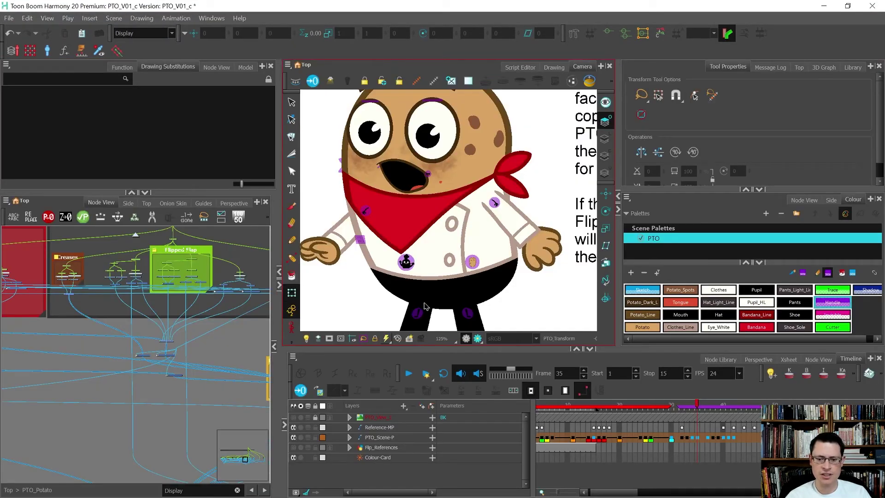
click(478, 337)
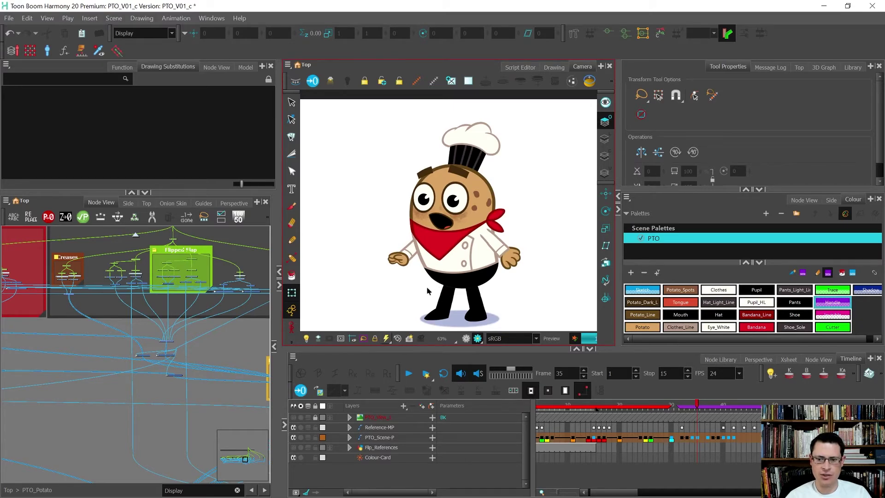
click(467, 337)
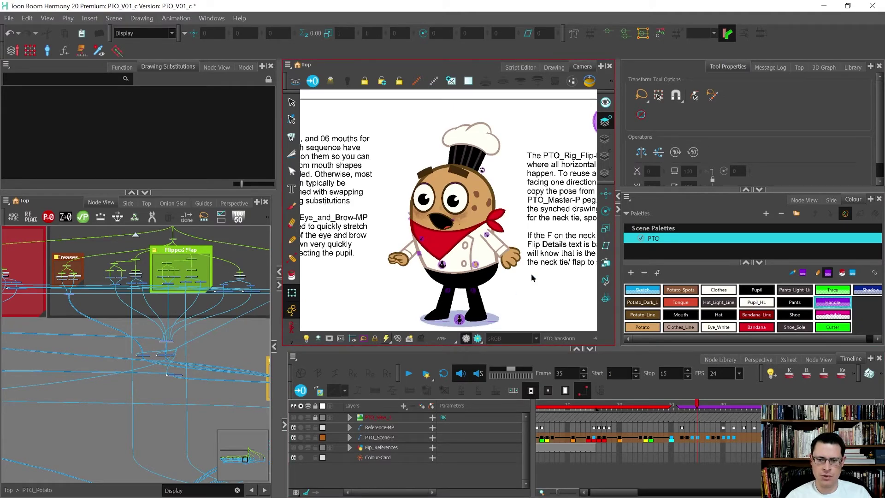
- Try raising the chef's left arm by its arm handle at frame 35 and undo the change
scroll(532, 276, up, 7)
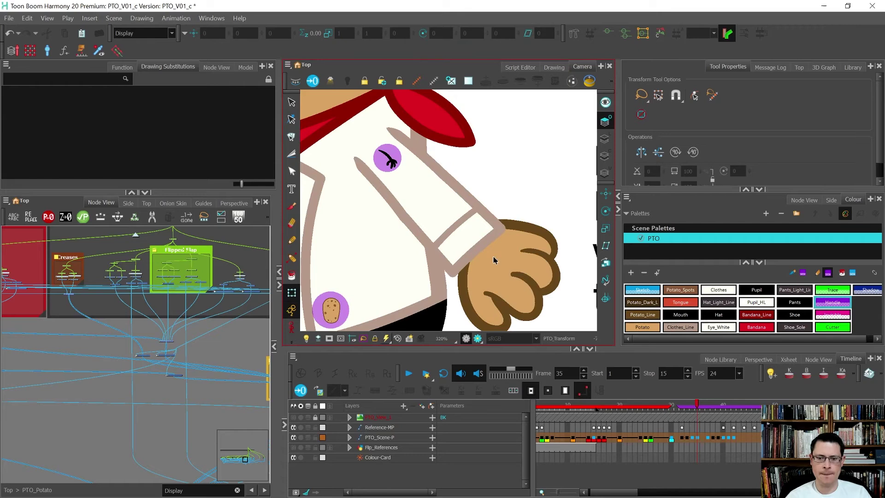
click(494, 259)
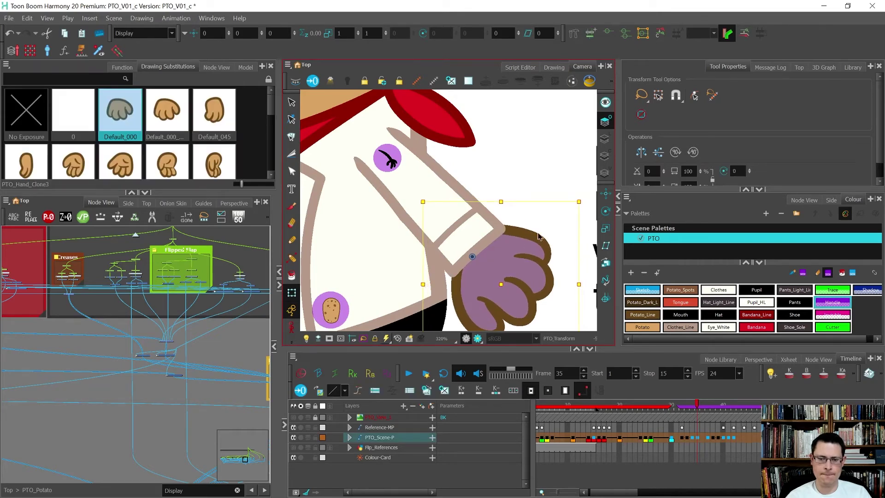
scroll(539, 236, down, 6)
click(353, 284)
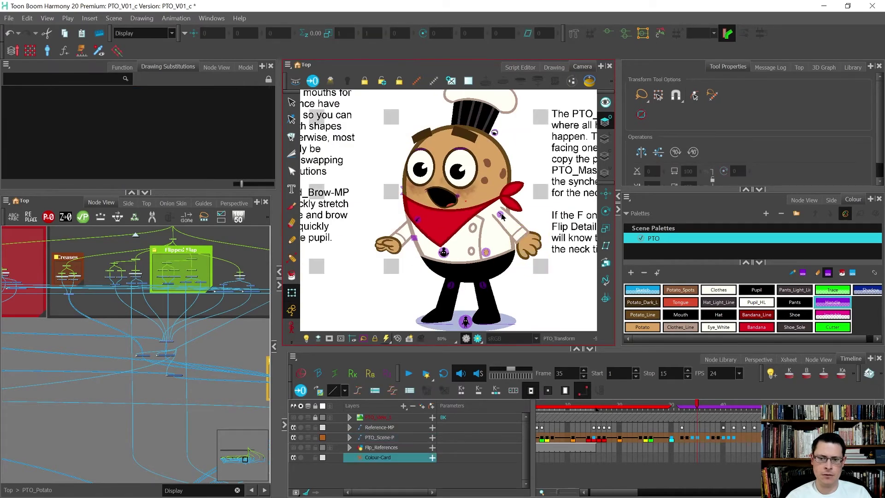
click(501, 214)
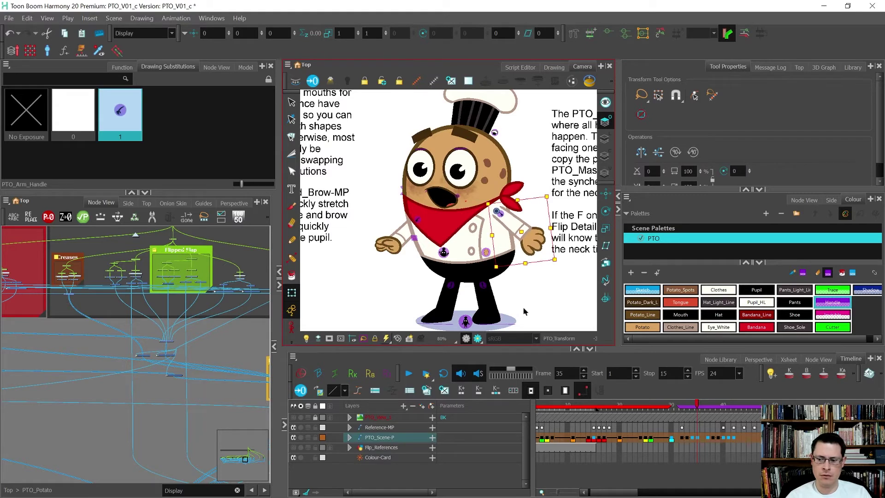
key(comma)
key(period)
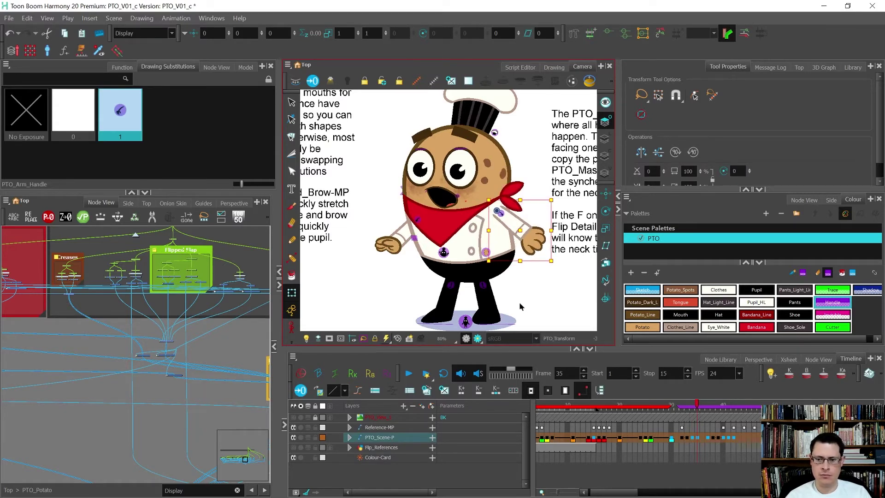
key(ctrl+z)
- Go to frame 42, raise the chef's left arm slightly outward, and return to frame 34 to compare
click(701, 449)
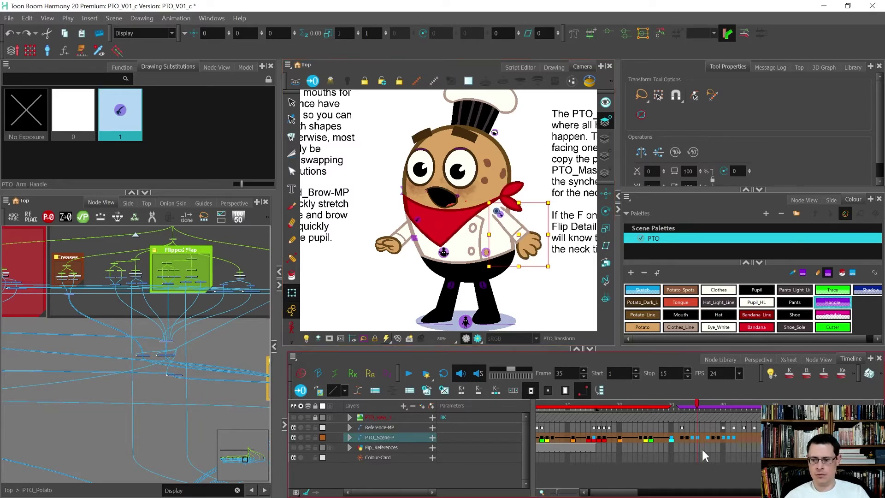
click(735, 446)
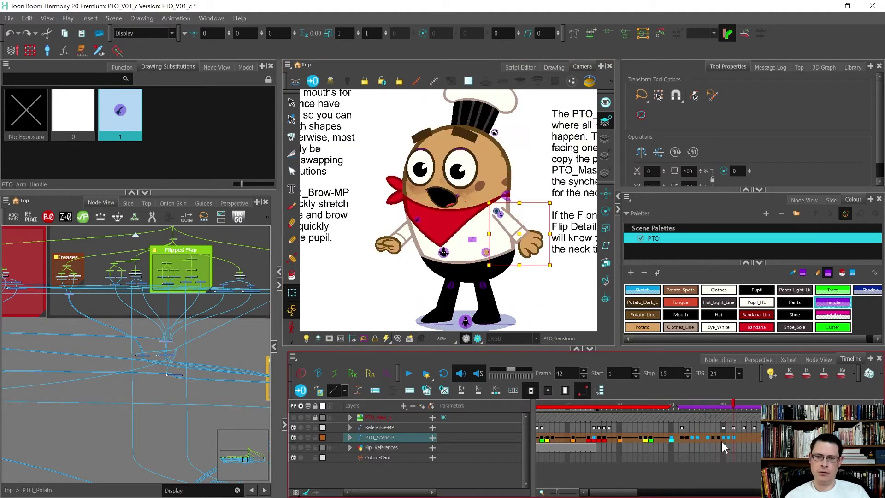
scroll(532, 245, up, 3)
mouse_move(532, 245)
mouse_down()
mouse_move(542, 231)
mouse_move(565, 233)
mouse_up()
click(546, 233)
scroll(562, 235, up, 1)
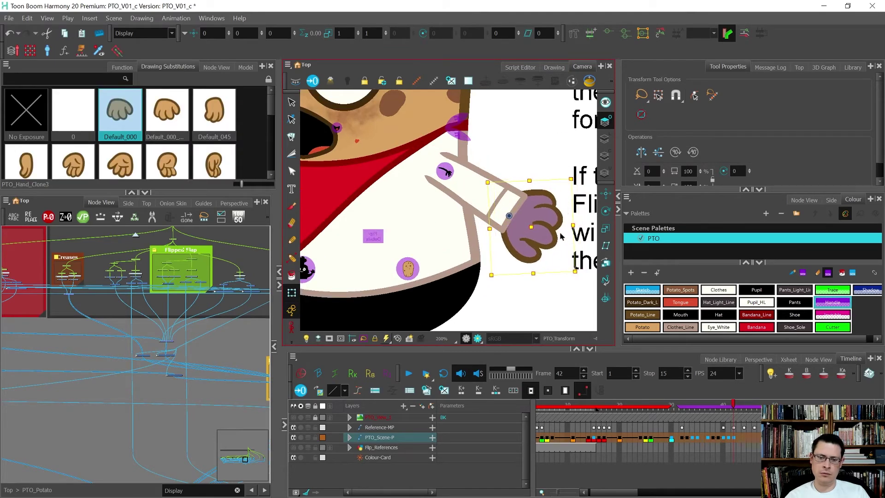
scroll(562, 236, down, 3)
click(543, 278)
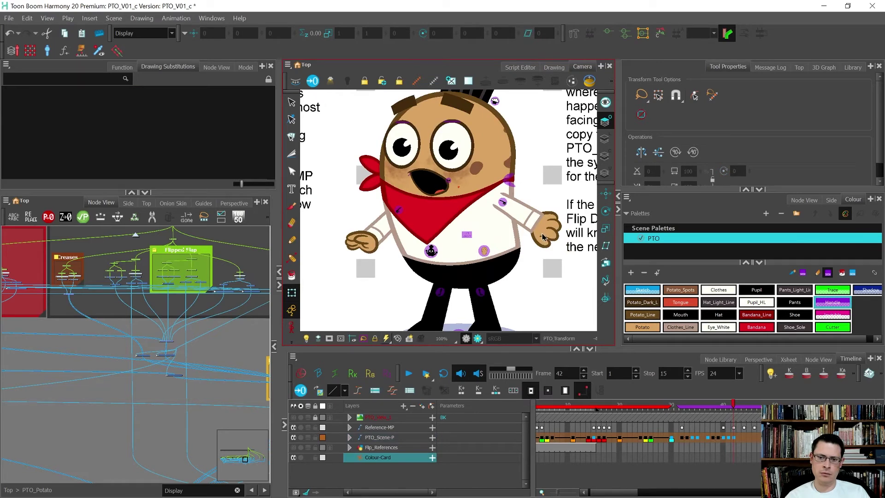
scroll(542, 238, down, 3)
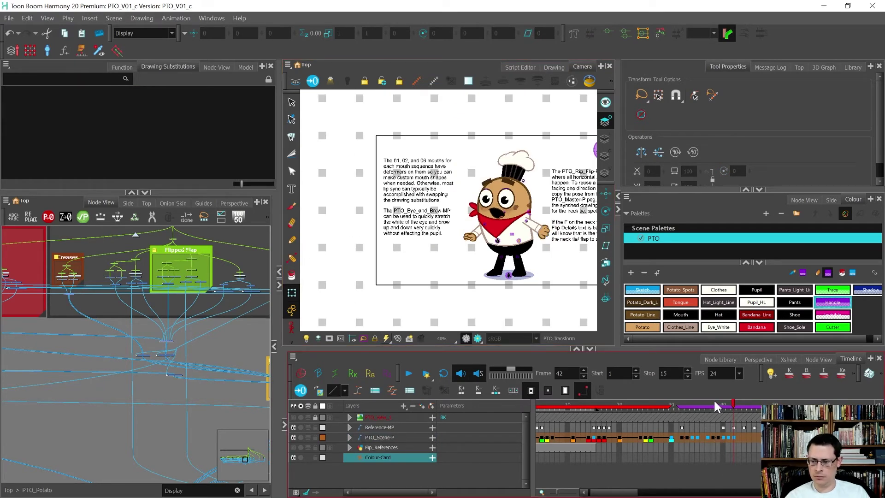
drag(714, 400, 696, 400)
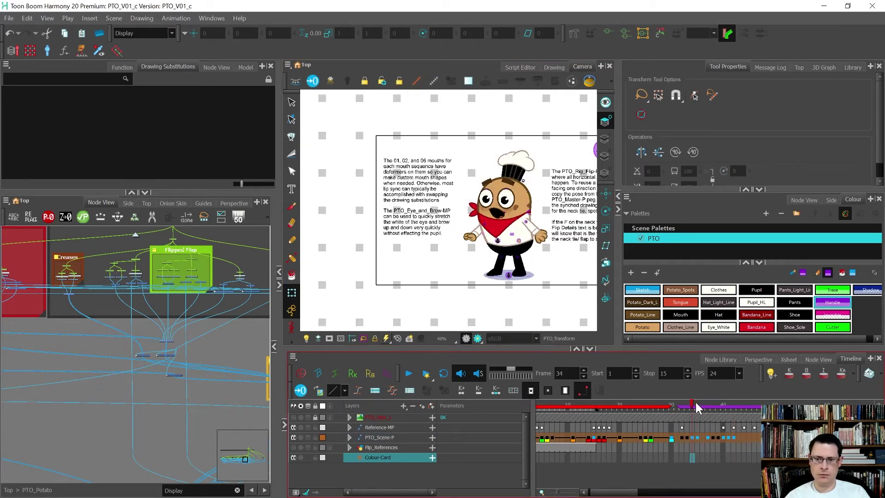
- Step through the frames around 34 and 35 to compare the neck tie's direction and review the rig notes beside the character
key(period)
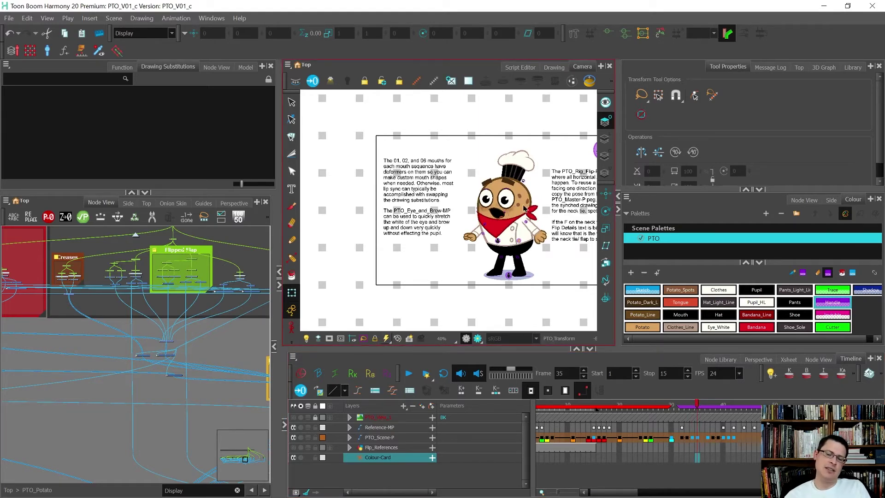
scroll(571, 220, up, 2)
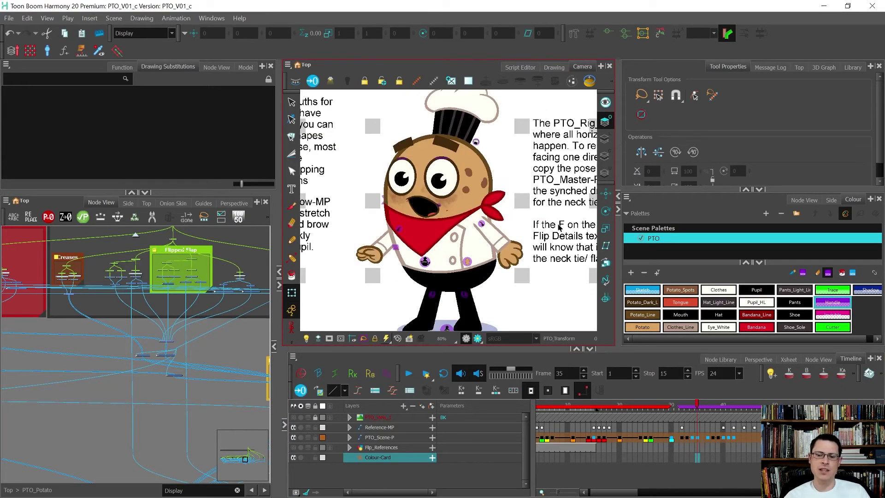
click(555, 240)
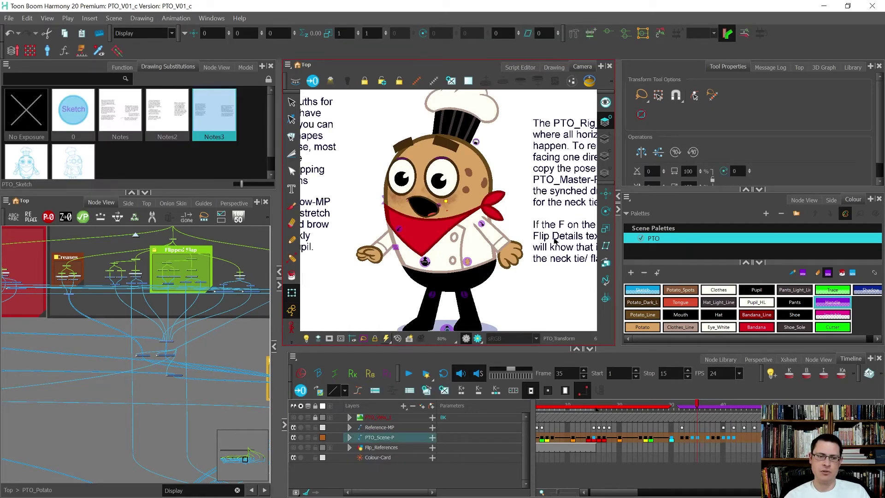
scroll(553, 240, down, 2)
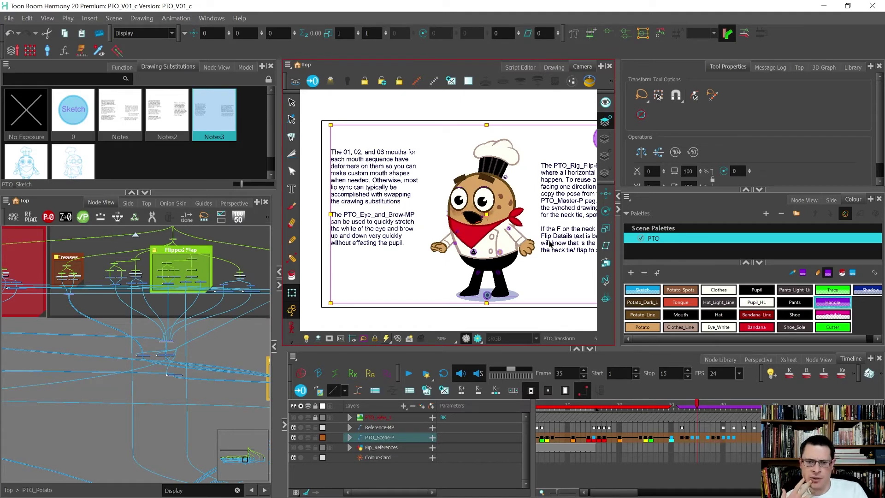
key(comma)
key(comma)
key(comma)
key(comma)
key(period)
key(period)
key(period)
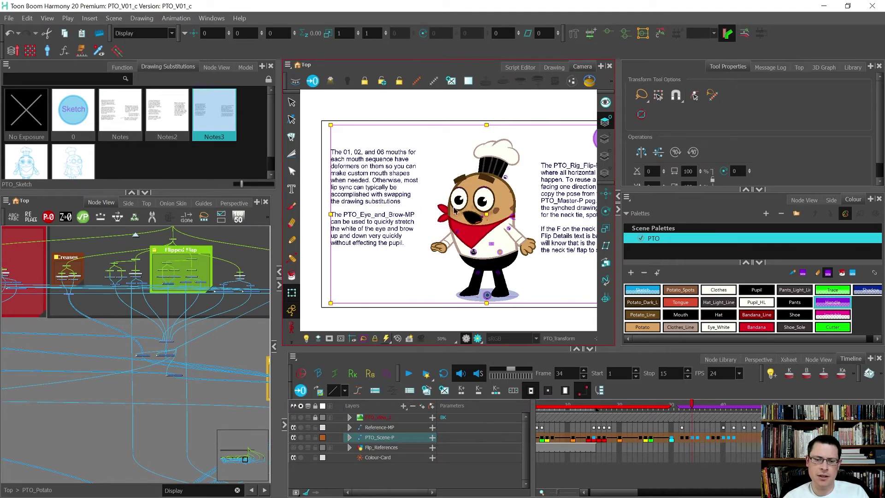
- Add a text note under the left notes: "There are two purple eyelid handles at the tops of the eyes to help you quickly swap through blinks."
scroll(454, 210, up, 4)
click(435, 156)
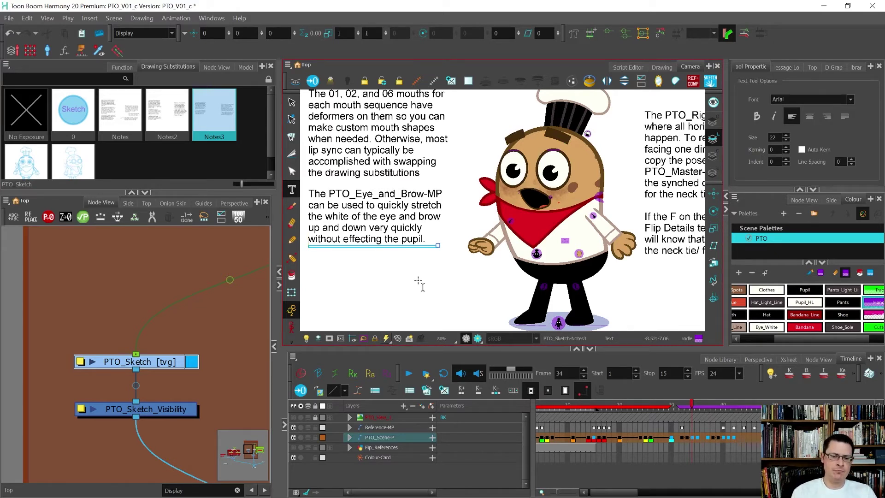
text(T)
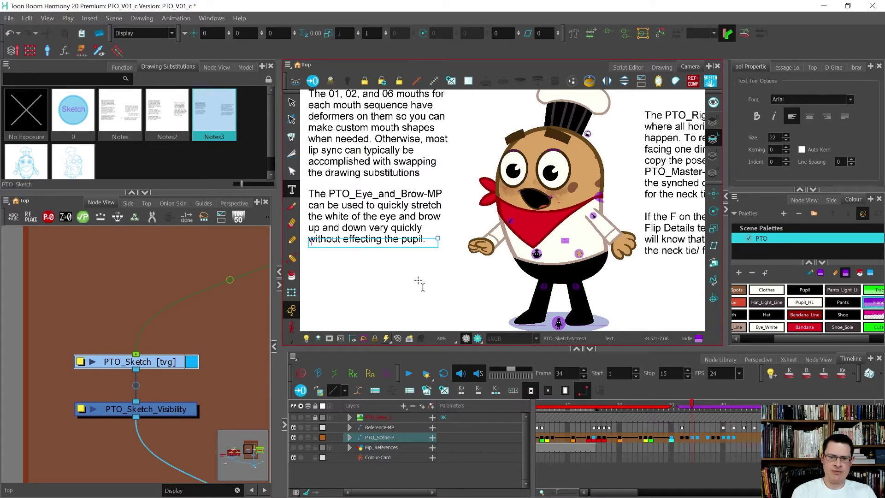
text(here are two purple)
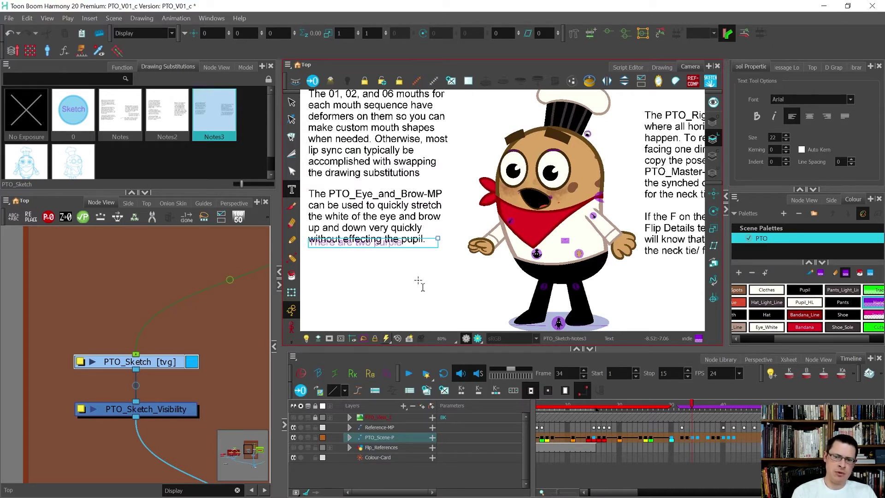
text( eyelid handles at the tops of the eyes to help you qui)
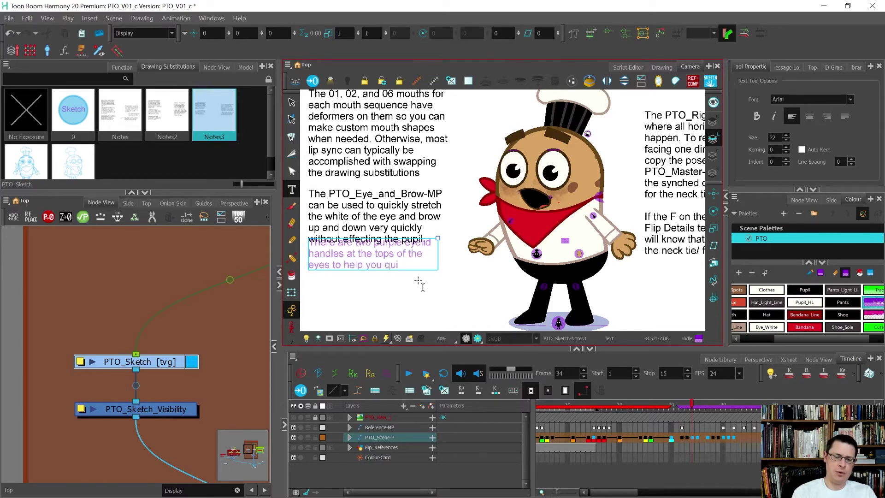
text(ckly swap through blinks.)
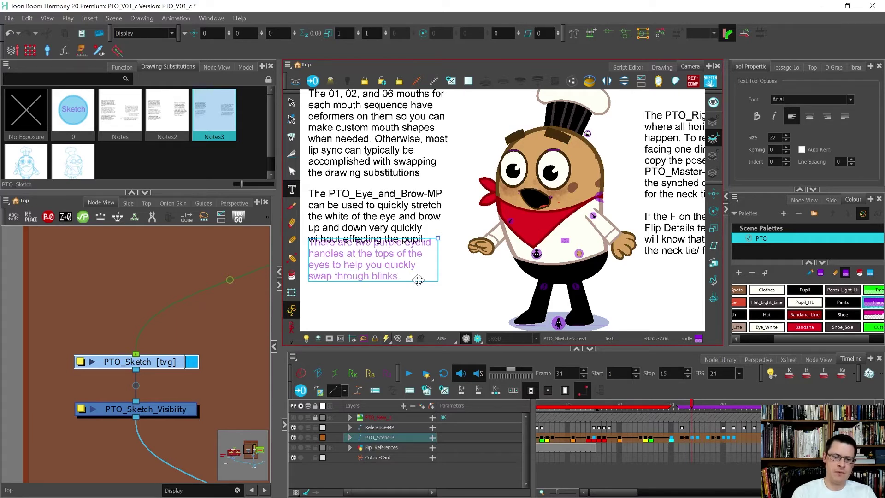
- Extend the new note with "The E swap of the eyelids has deformers to help you get any eyelid shapes you want."
text(s)
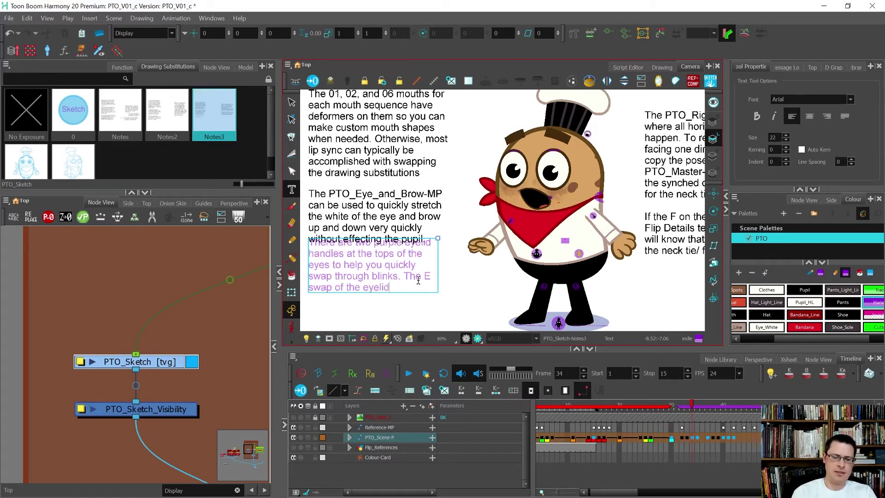
text(ormer)
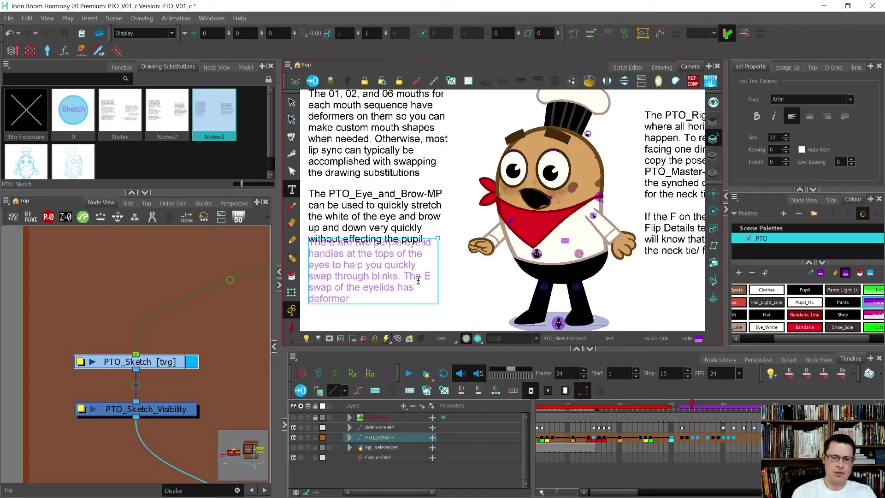
text(s to help you get any)
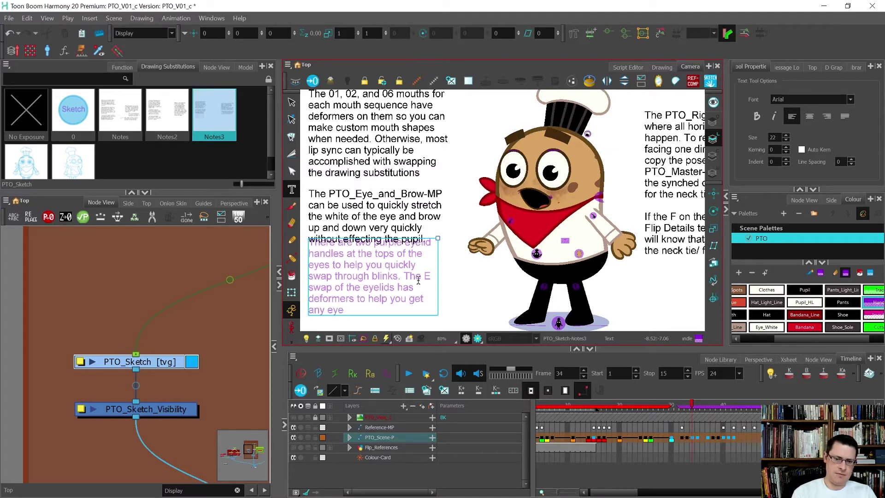
text(eyelid shapes you want.)
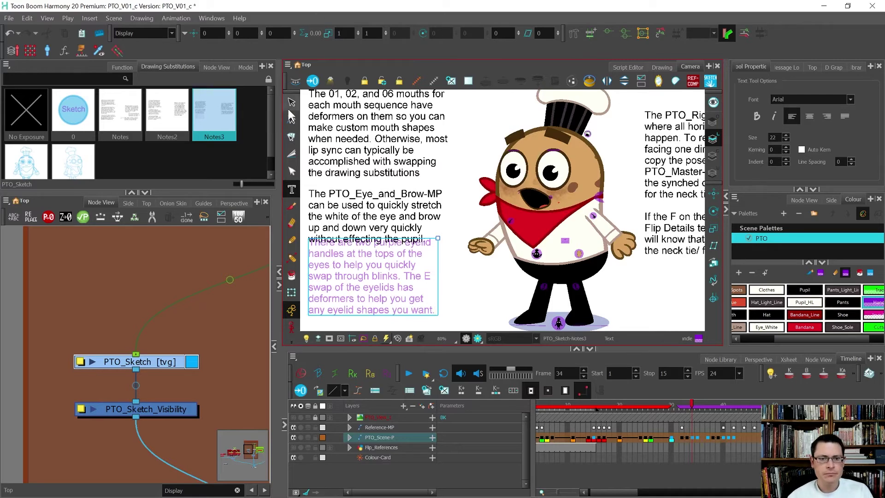
- Move the new eyelid note clear of the paragraph above it and recolour it with the black Mouth swatch
key(alt+s)
click(392, 277)
drag(388, 281, 386, 290)
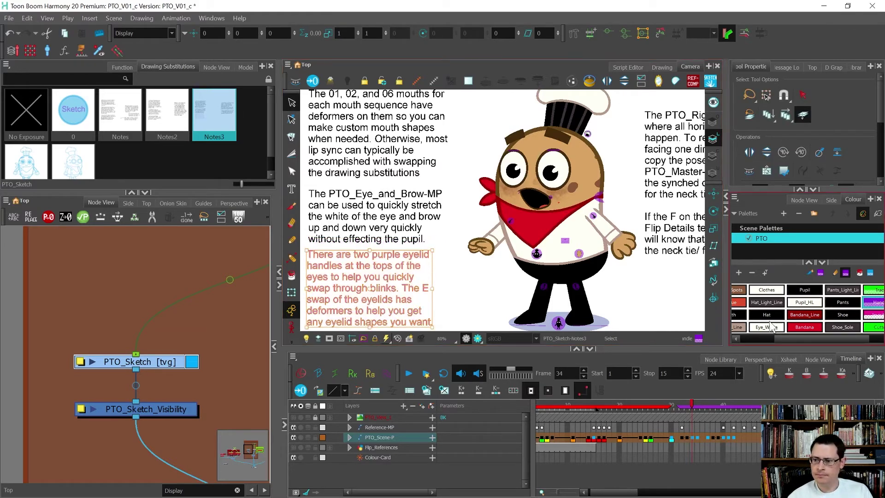
click(758, 317)
click(740, 315)
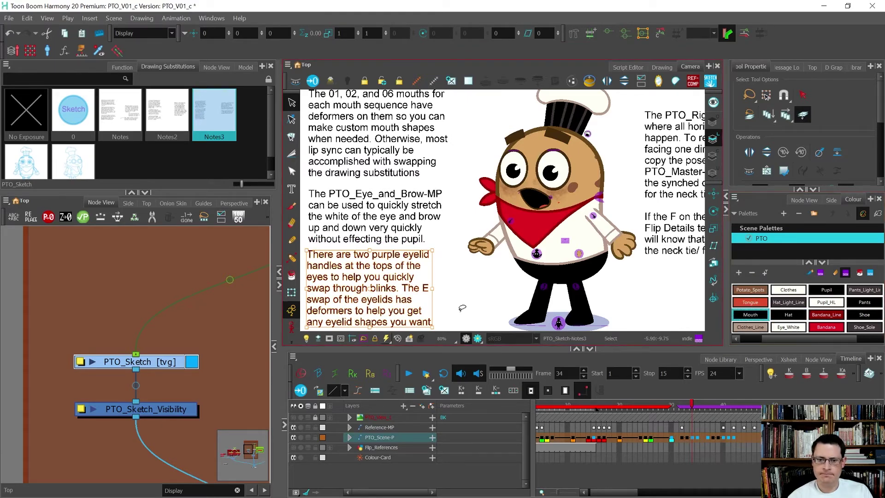
- Select the character's right eye white and locate its nodes in the node view
scroll(456, 263, down, 2)
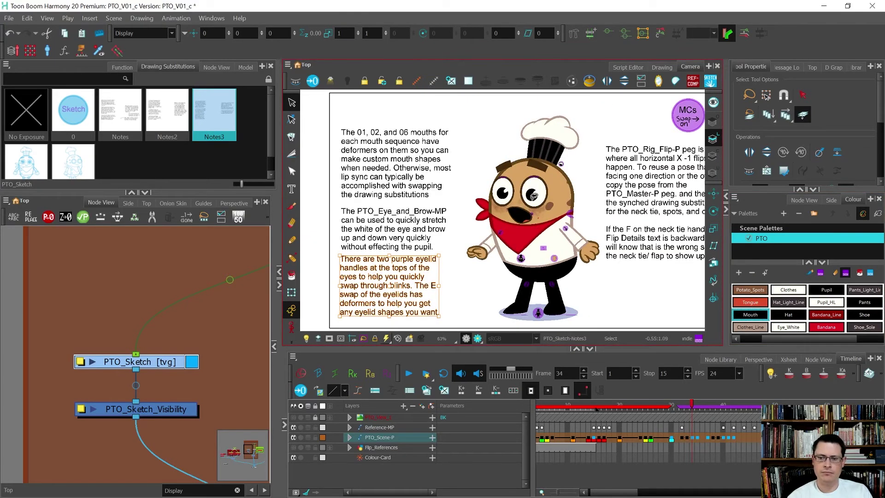
scroll(534, 199, up, 3)
key(shift+t)
scroll(536, 211, up, 2)
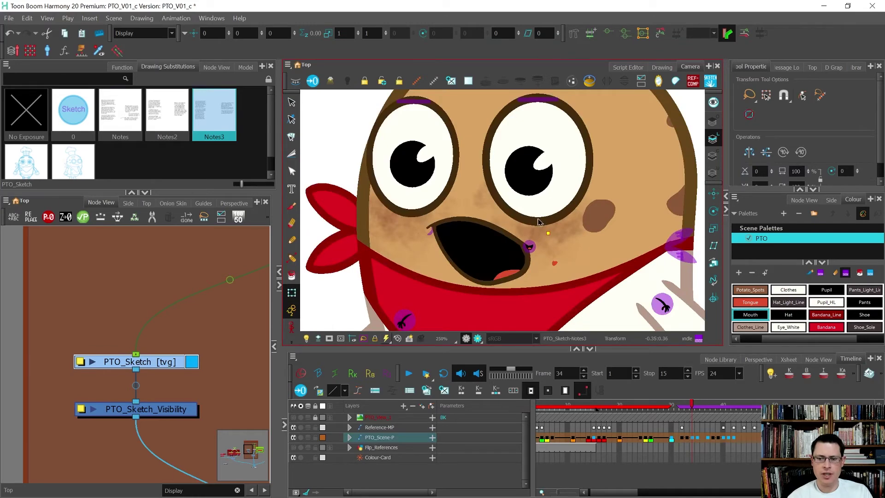
click(538, 220)
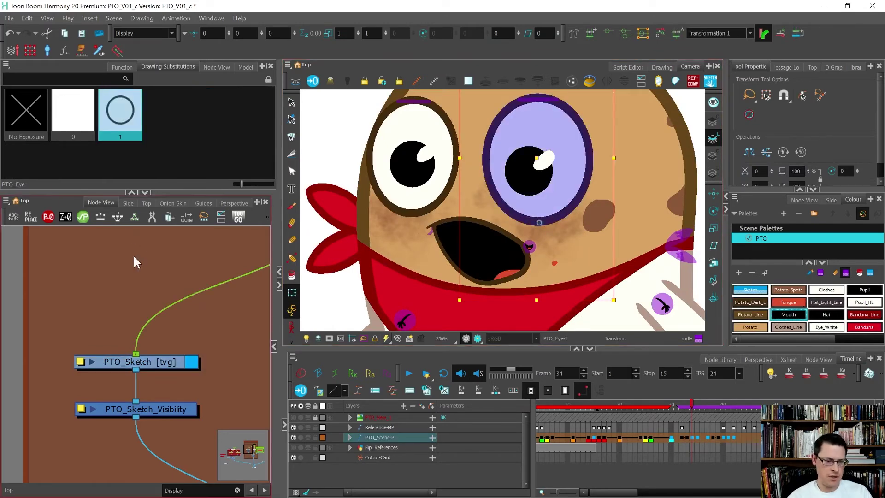
key(o)
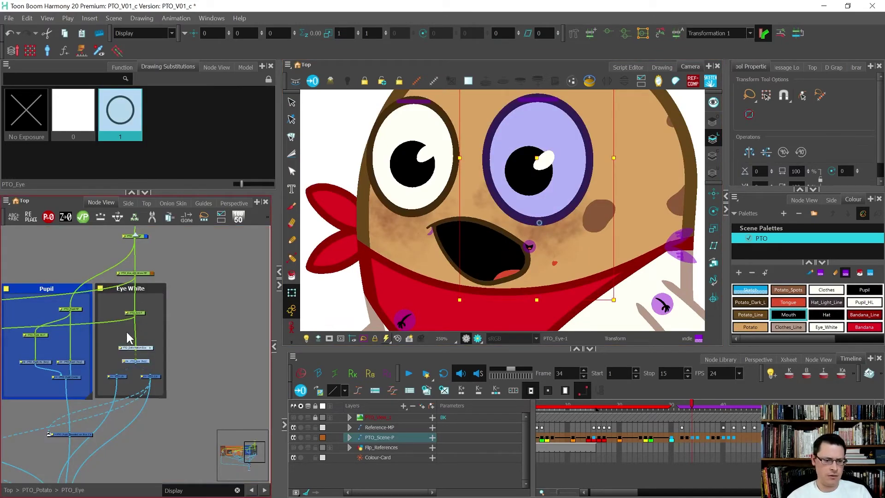
scroll(133, 339, down, 2)
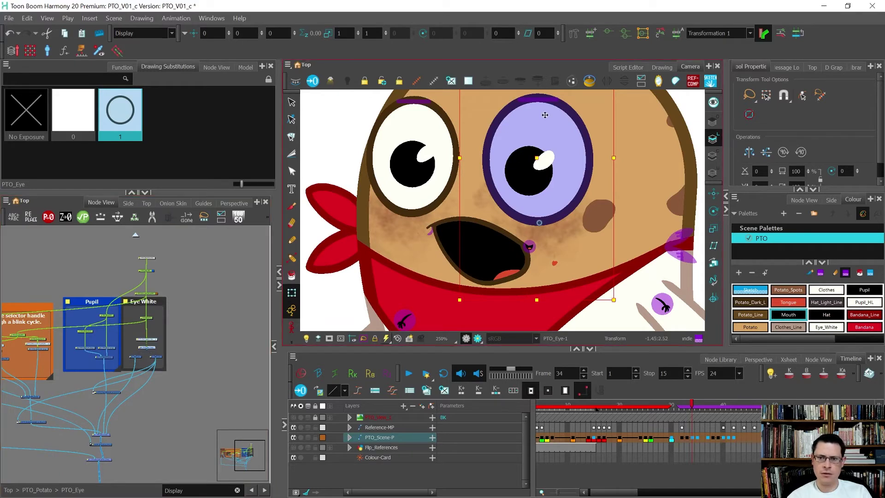
- Swap the upper eyelid drawing of both eyes to E using the purple eyelid handles
click(537, 104)
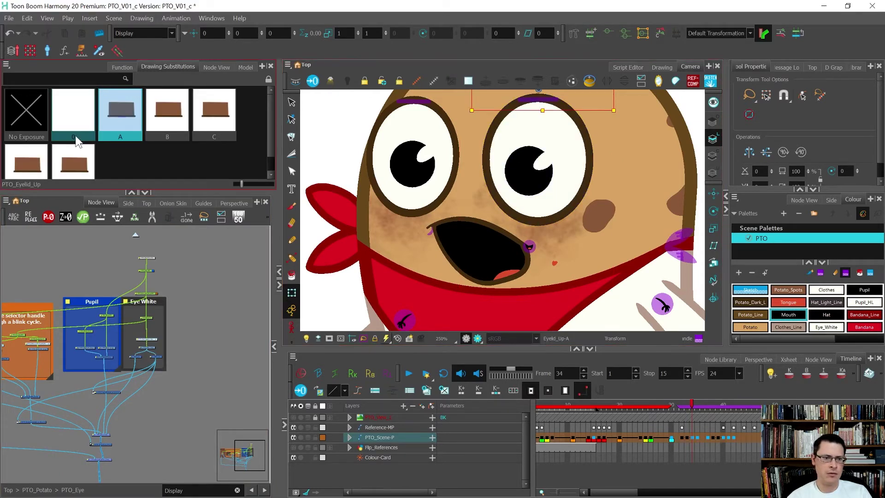
click(77, 171)
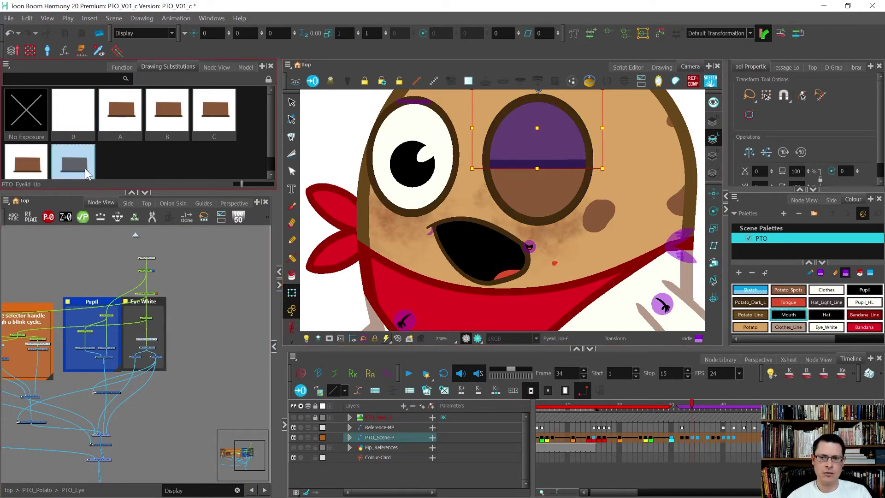
click(412, 101)
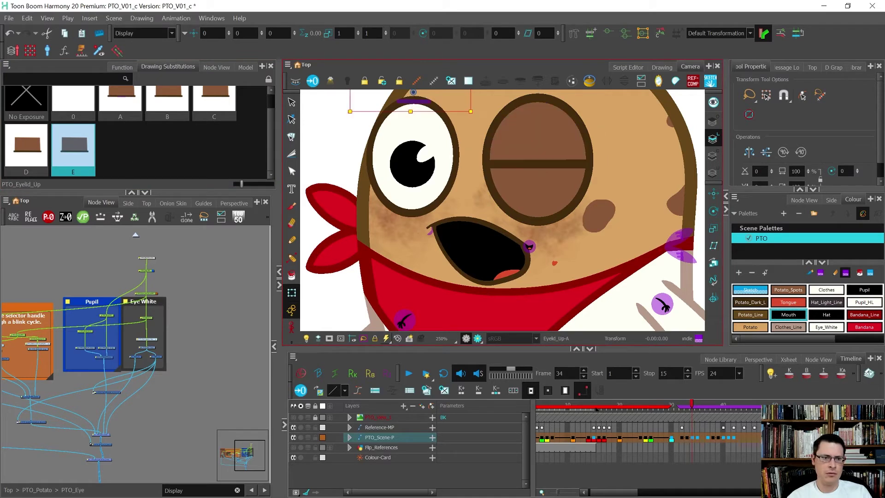
click(73, 150)
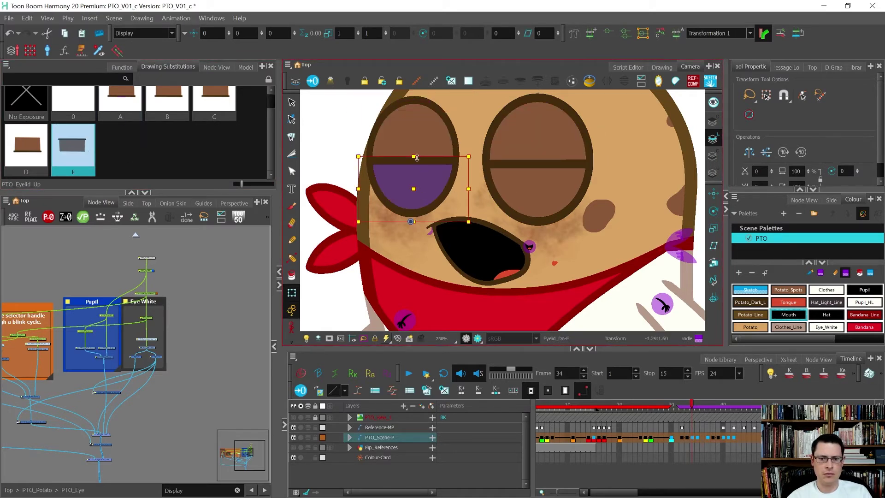
- Open the left eye by moving its two eyelids apart, and bend the lower eyelid's edge into an upward curve with its deformer
drag(428, 161, 430, 100)
drag(417, 171, 400, 211)
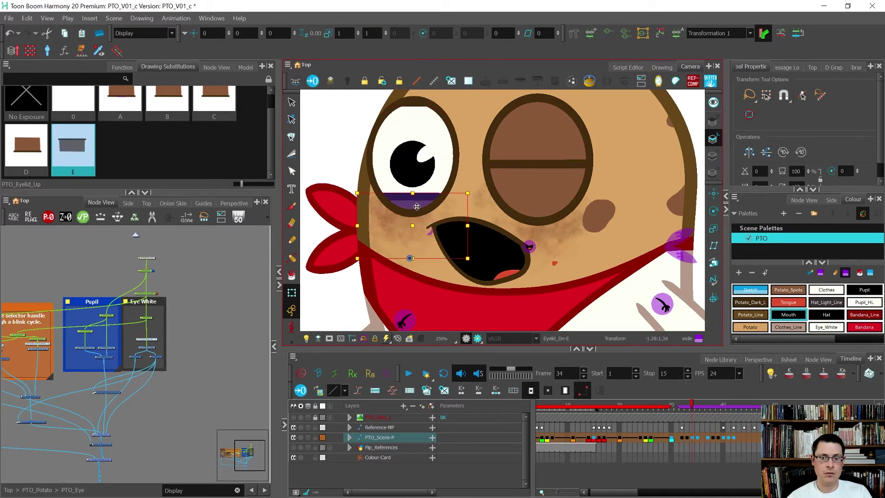
click(327, 297)
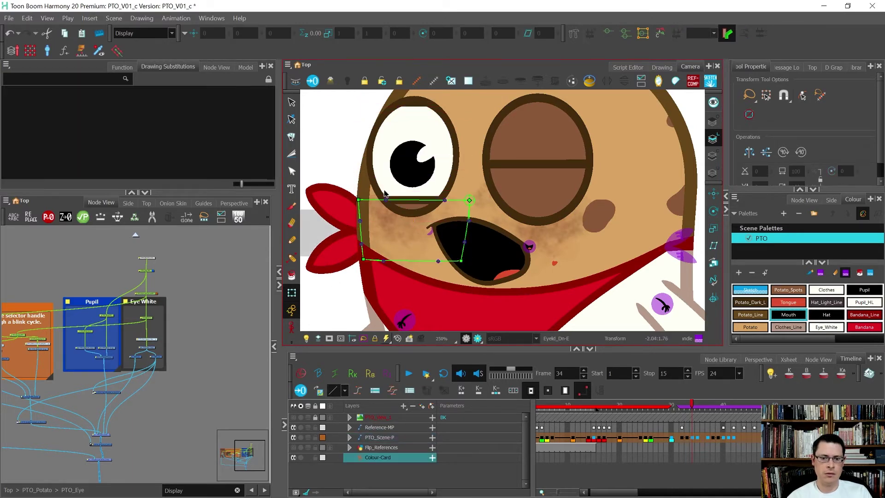
drag(386, 199, 380, 179)
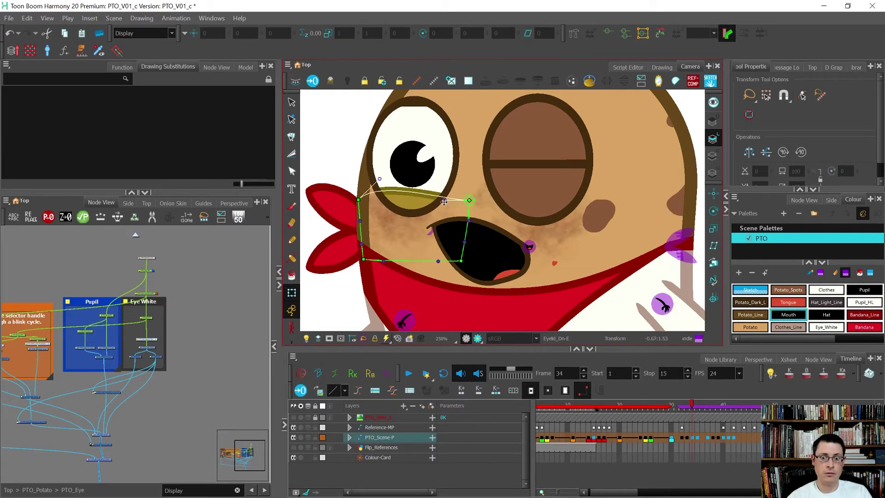
drag(442, 199, 449, 188)
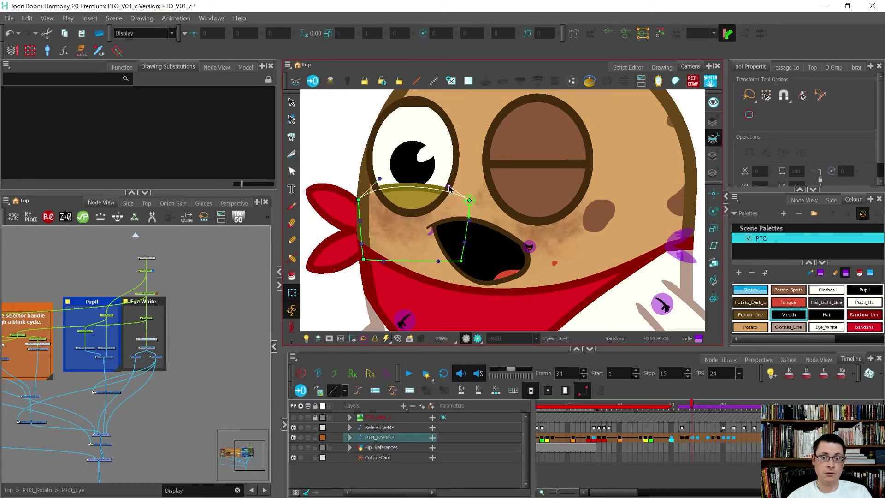
- Shift the left eye's curved lower eyelid slightly down and hide its deformation controls
click(412, 107)
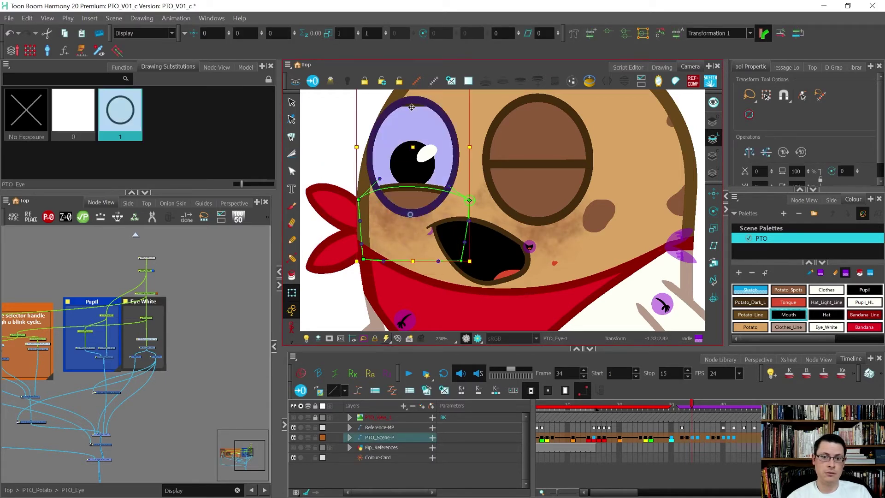
click(411, 107)
scroll(412, 107, up, 3)
scroll(424, 168, down, 2)
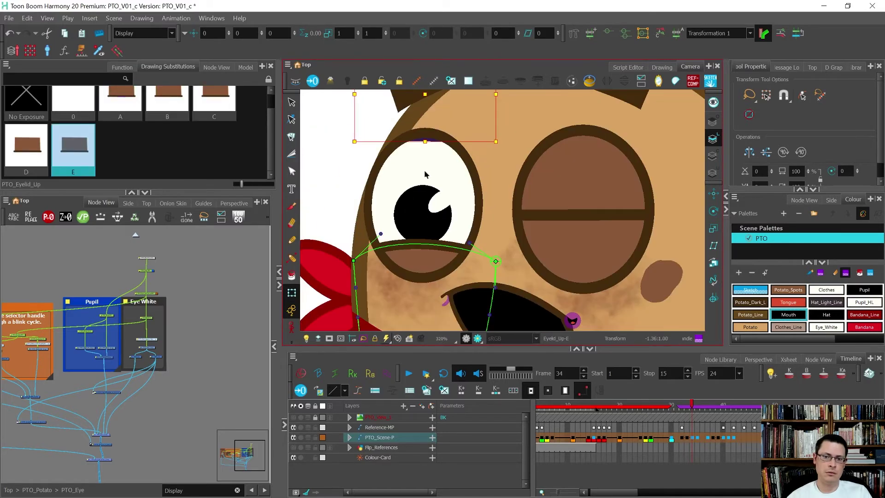
click(422, 259)
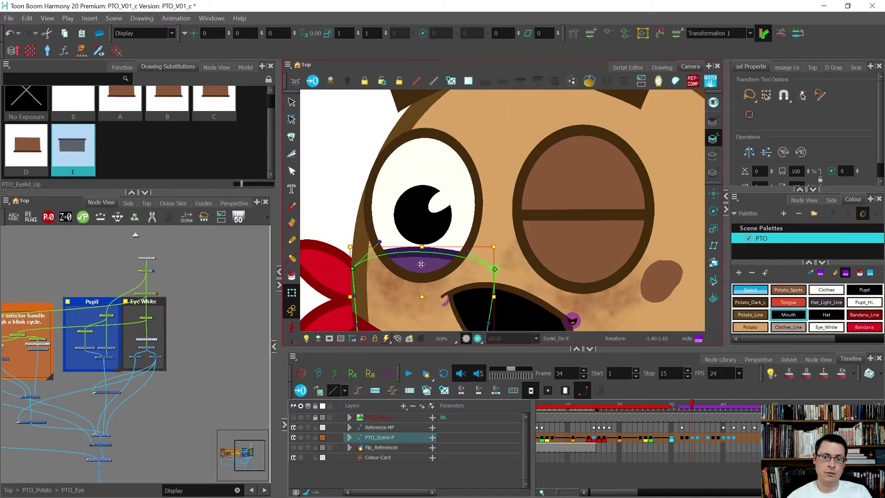
key(shift+m)
click(372, 253)
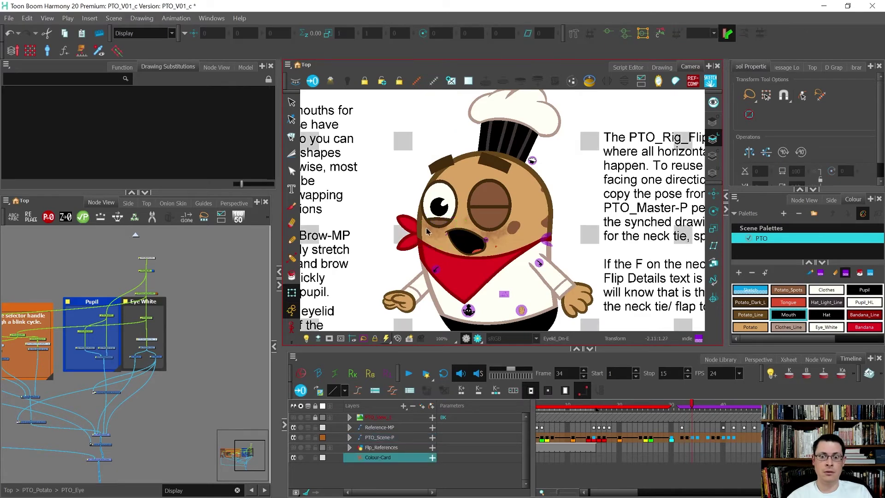
- Select the right eye's lower eyelid and show its deformation controls
scroll(425, 227, up, 3)
click(537, 205)
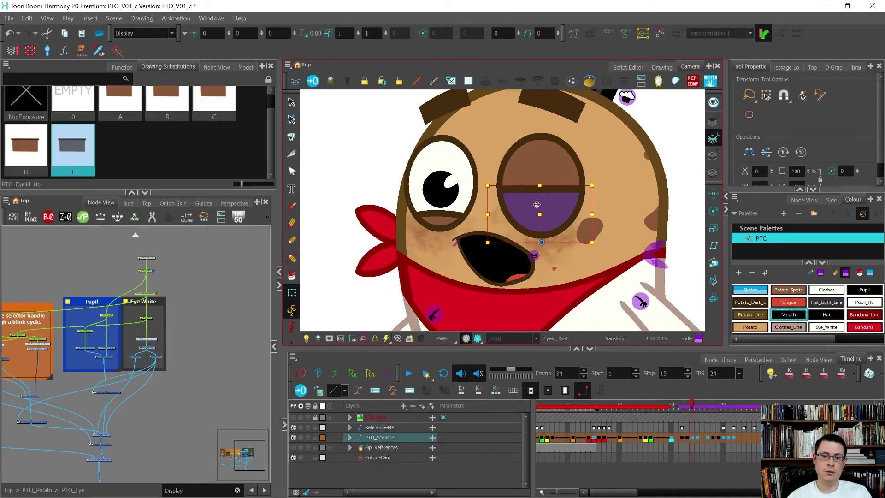
click(520, 194)
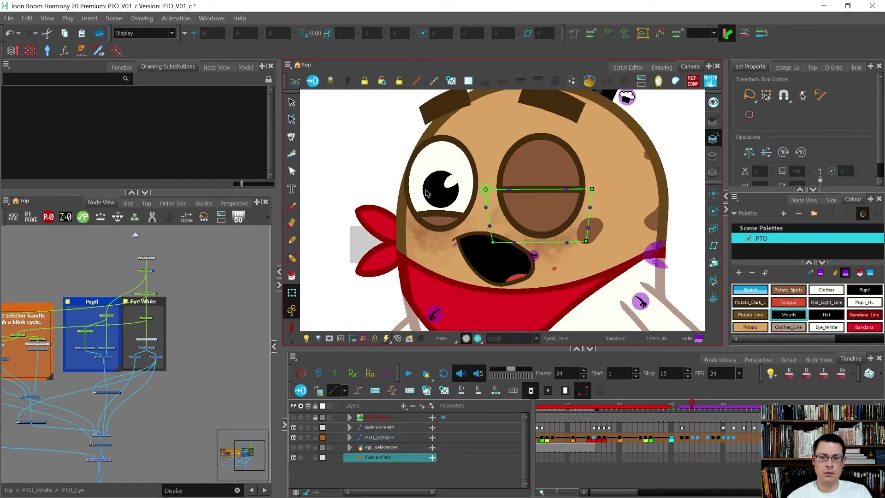
- Bend the edges of the right eye's lower and upper eyelids into upward curves with their deformers, and clear the selection
drag(508, 189, 553, 175)
click(519, 190)
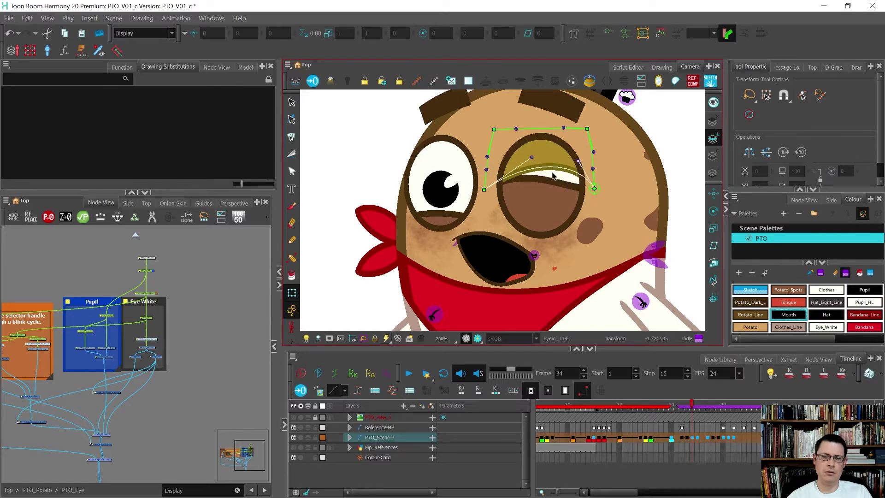
scroll(553, 175, down, 2)
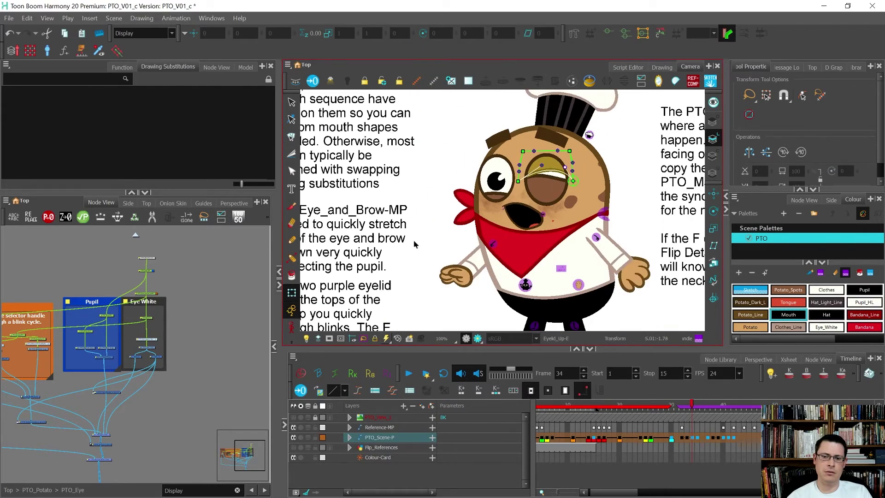
click(414, 240)
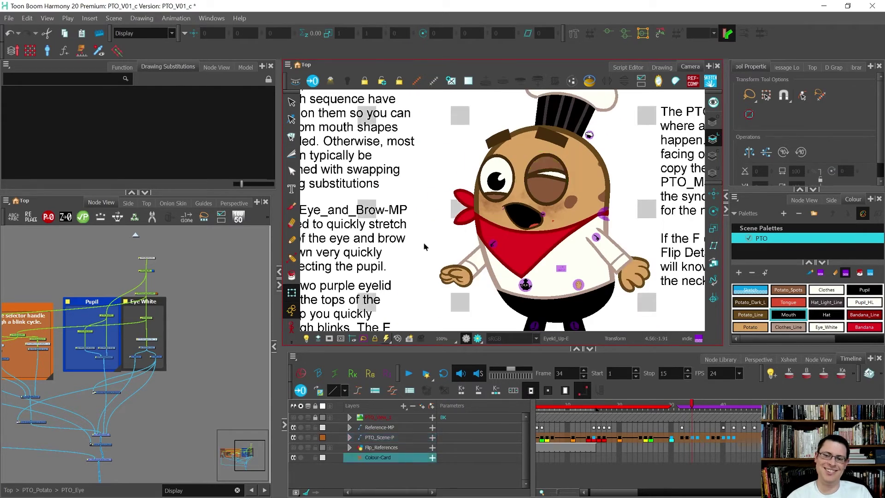
- Adjust the right eye's lower eyelid curve with its deformer so its edge meets the upper eyelid, and deselect it
scroll(553, 173, up, 2)
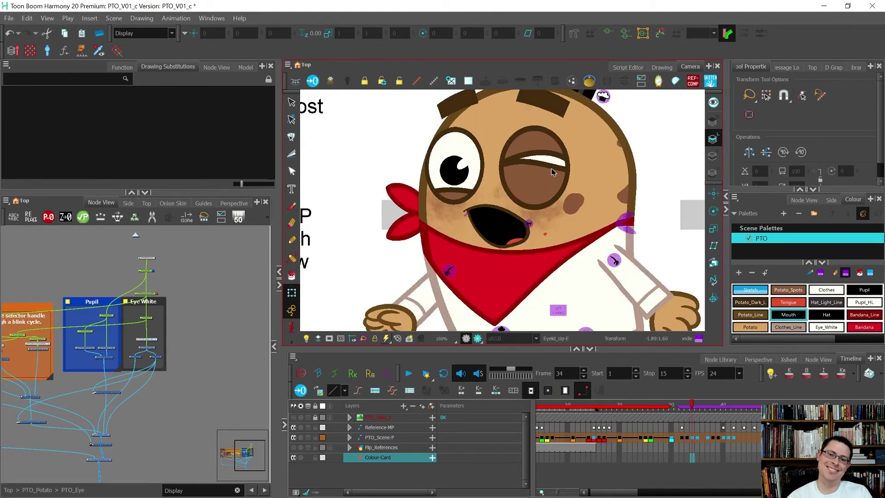
click(548, 170)
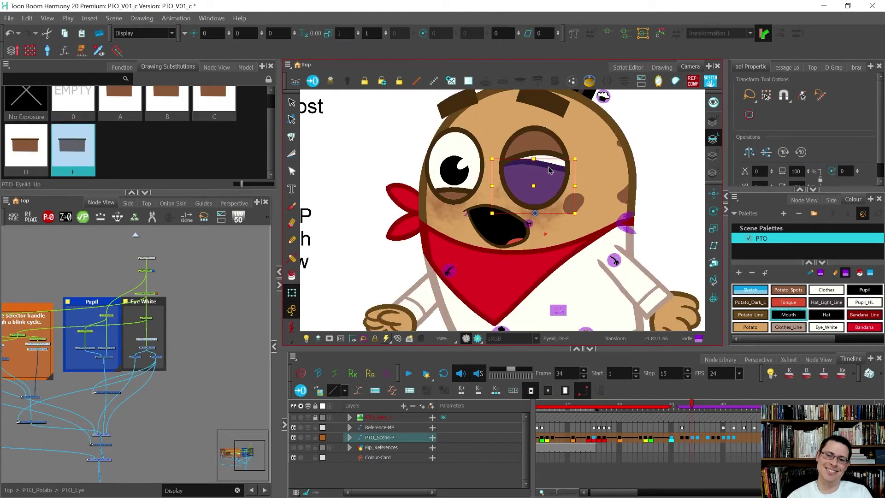
click(558, 172)
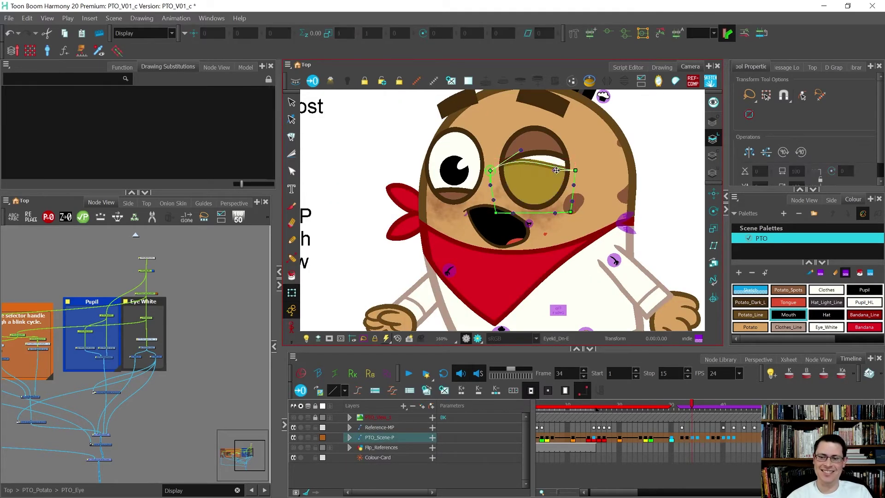
click(369, 142)
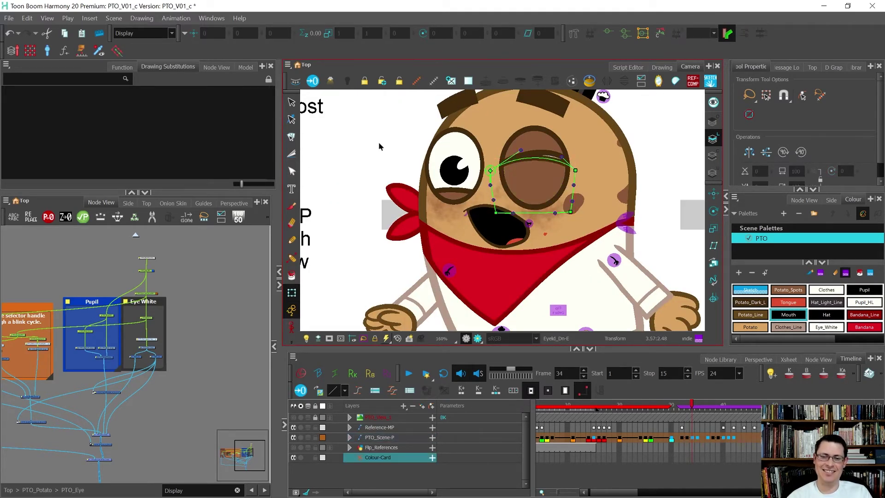
scroll(528, 120, down, 1)
- Swap the drawings of both eyebrows to Down, and clear the selection
click(529, 116)
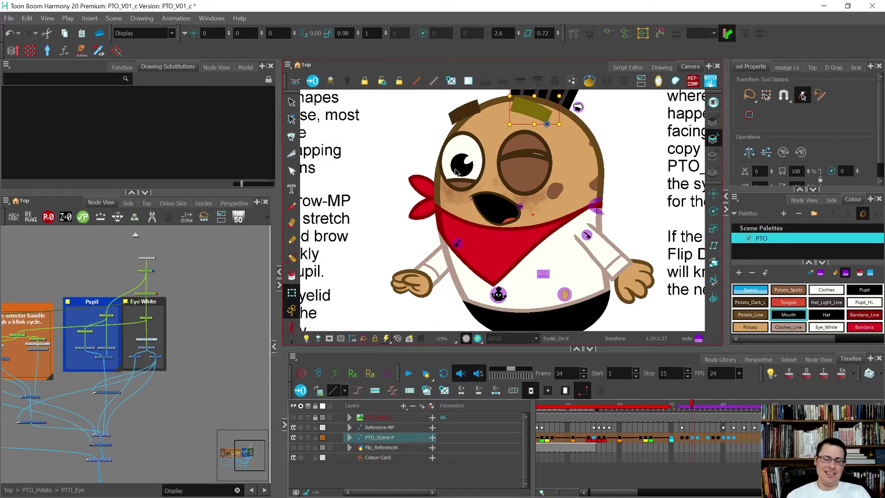
click(461, 115)
click(176, 121)
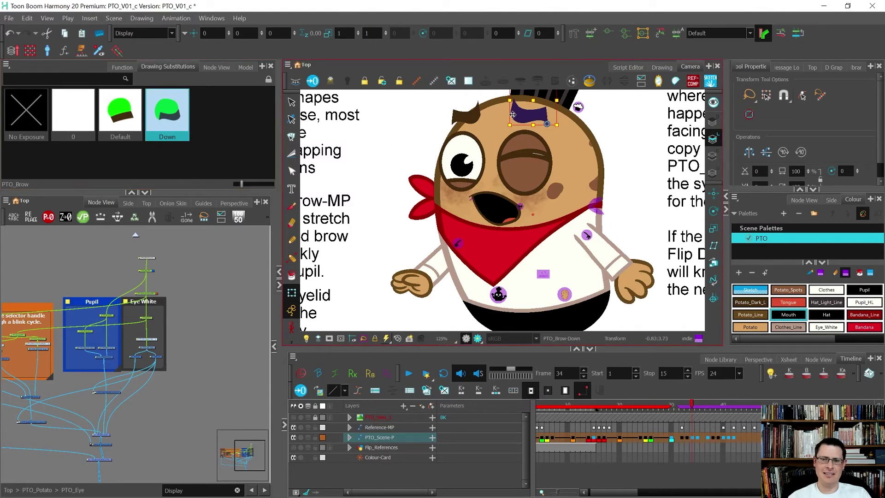
drag(486, 136, 500, 129)
click(481, 128)
click(410, 150)
- Select the Notes3 drawing of the PTO_Sketch layer that holds the scene notes
scroll(415, 155, down, 3)
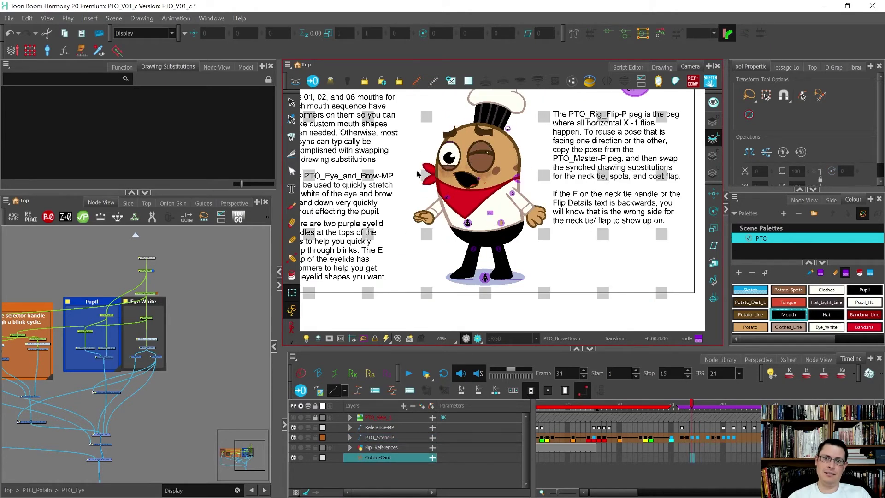
scroll(417, 174, down, 1)
scroll(434, 150, up, 2)
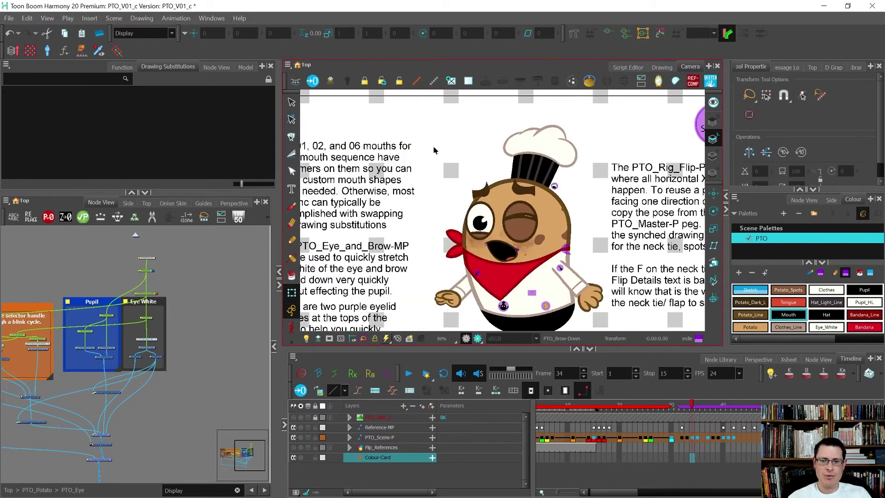
scroll(458, 161, down, 1)
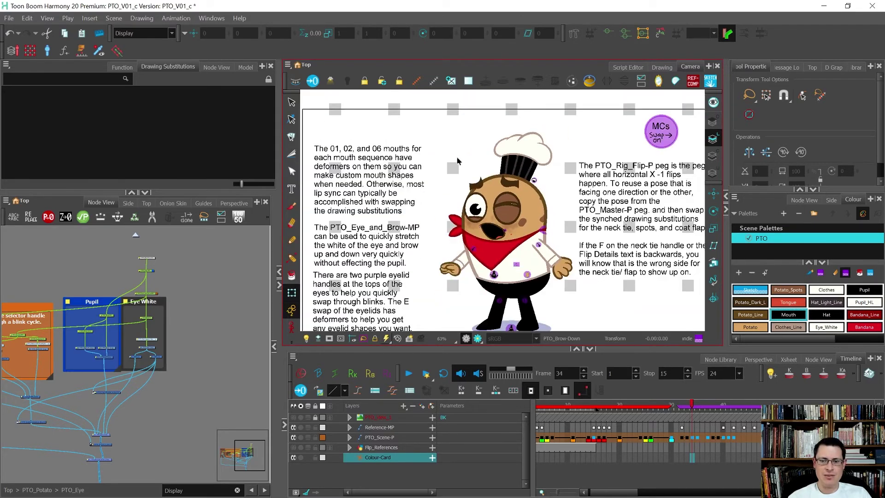
click(376, 169)
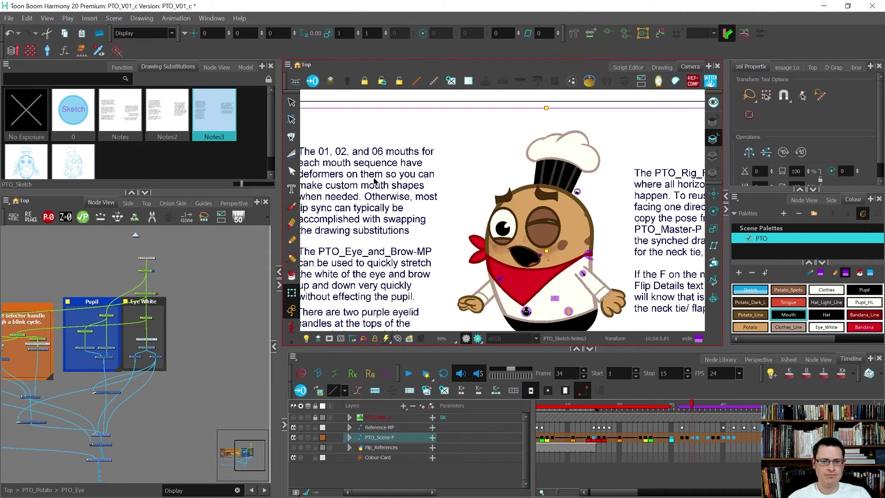
scroll(374, 182, down, 2)
key(alt+s)
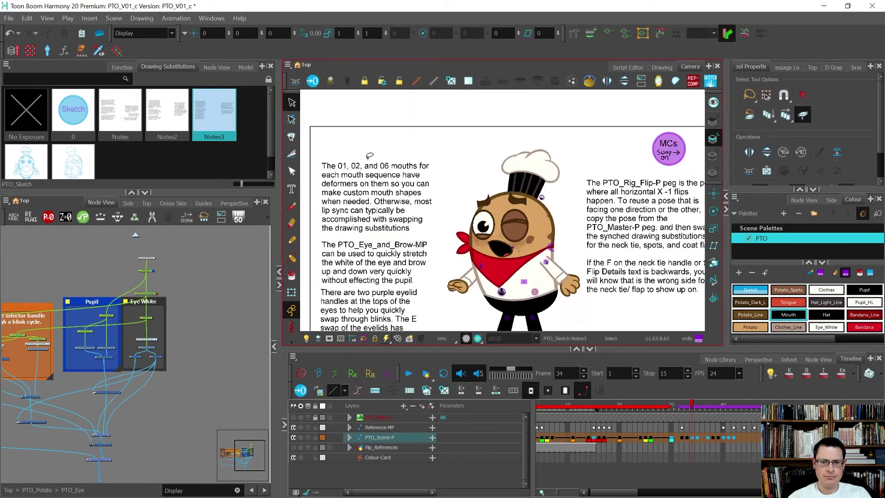
scroll(369, 155, up, 2)
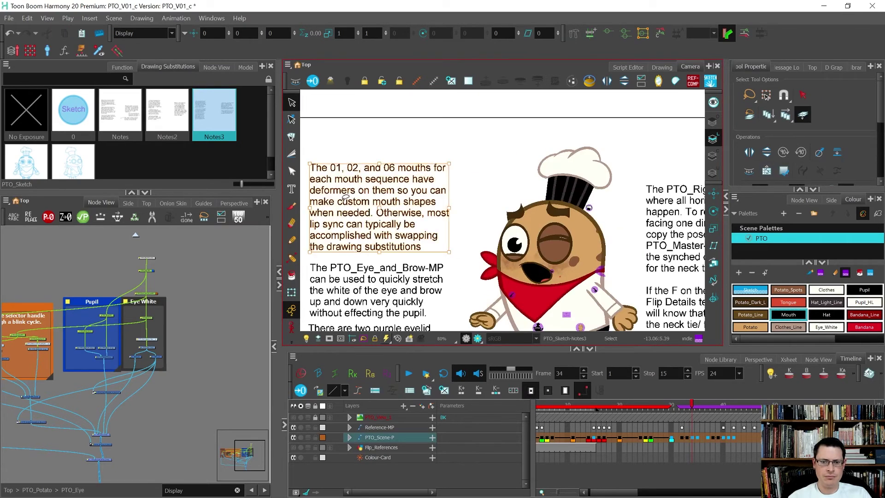
drag(355, 181, 436, 137)
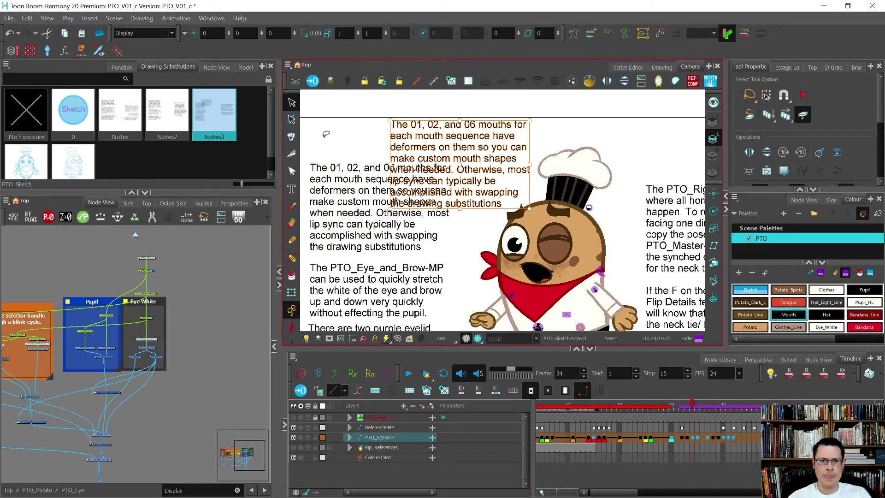
key(alt+t)
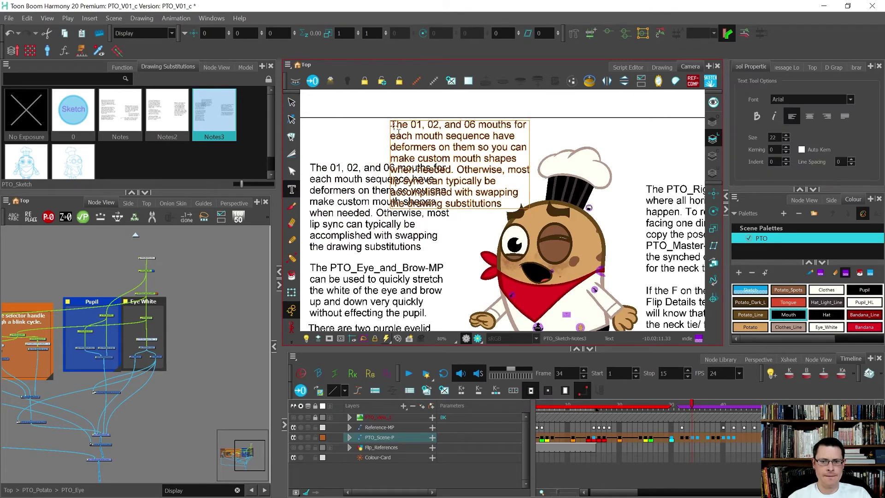
click(291, 102)
- Add a text note above the mouth note reading "There are two swaps for the eyebrows and both of them have deformers on them."
click(292, 189)
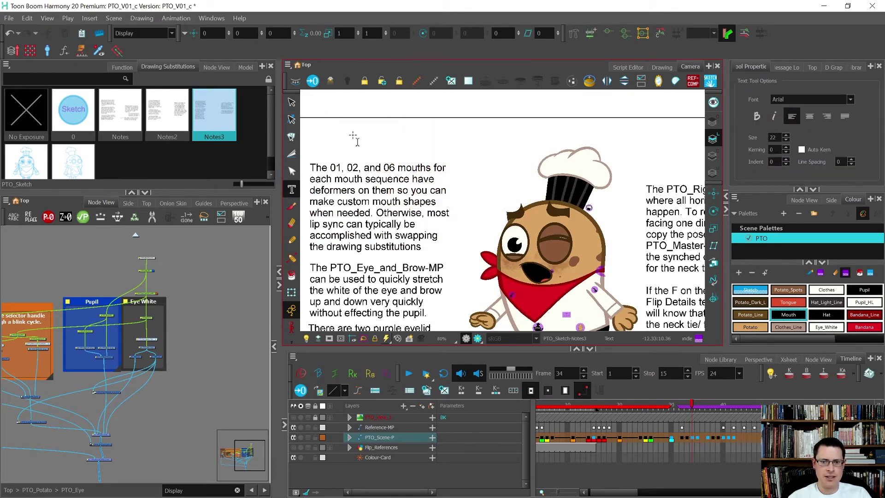
drag(381, 122, 514, 184)
text(There are)
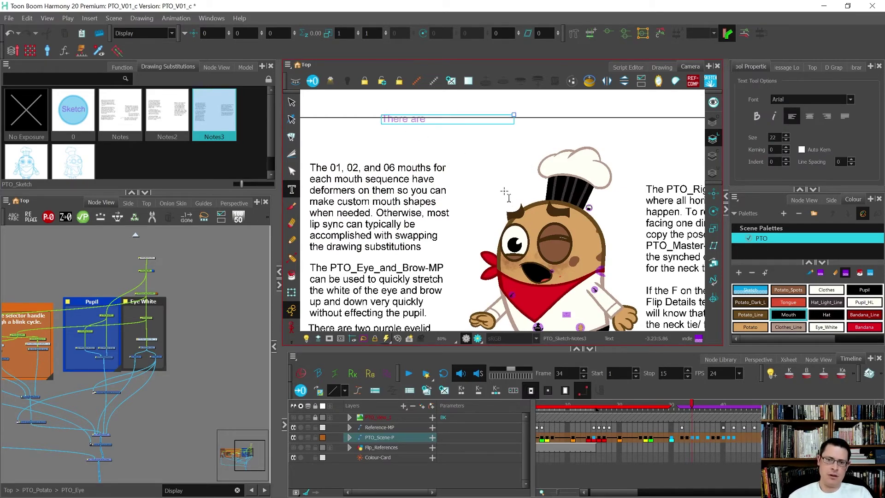
text( two swaps for the eyebrows)
text( and both of them hav)
text(e def)
text(orm)
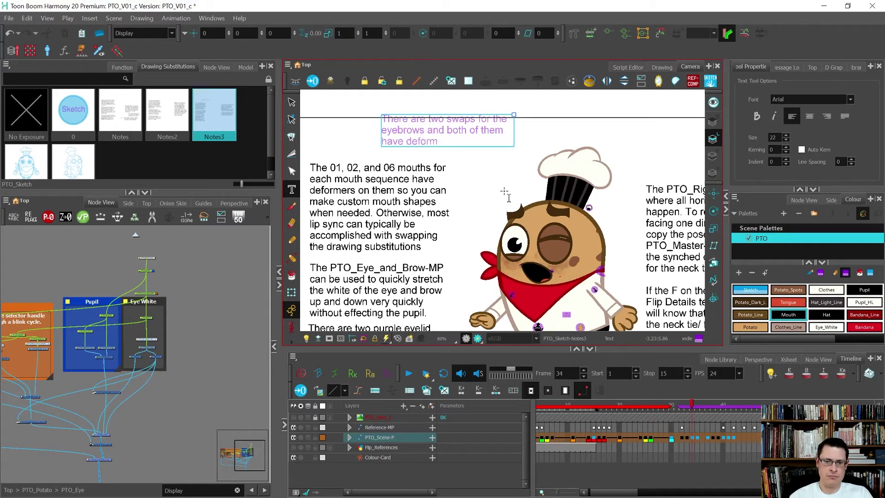
text(ers on them.)
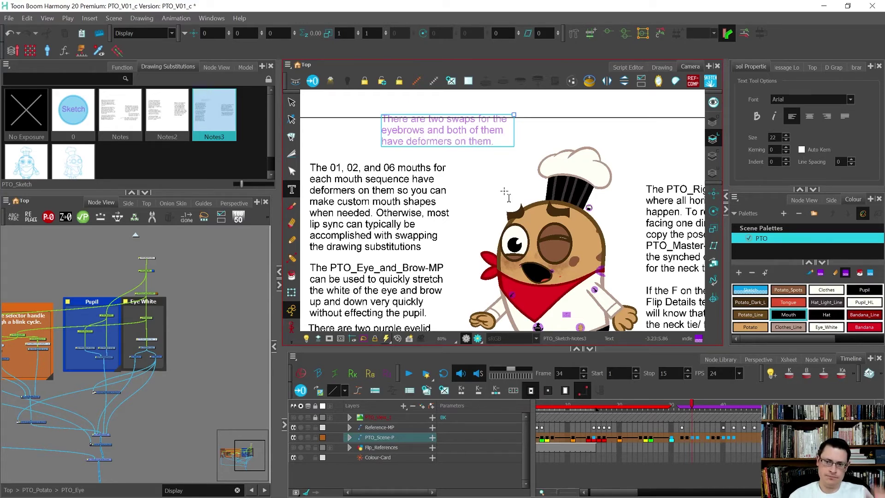
- Move the new eyebrow note inside the page border just above the mouth note, and recolour it black
click(292, 102)
drag(378, 98, 490, 149)
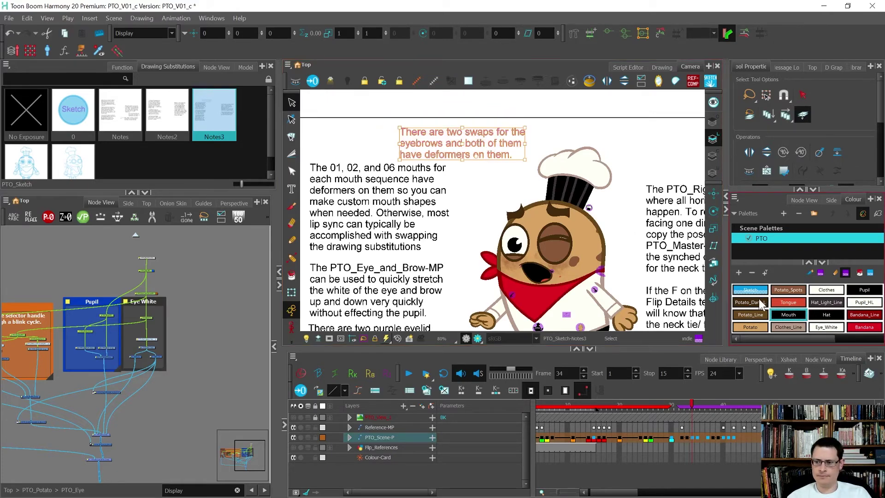
click(765, 313)
click(397, 111)
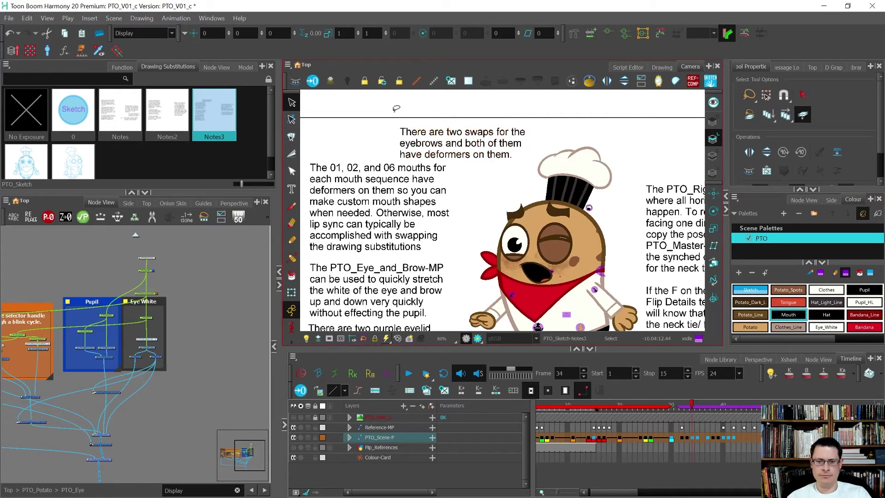
- Save the scene and inspect the eye white, the right lower eyelid and the node layout of the eye group
key(shift+t)
scroll(497, 240, up, 3)
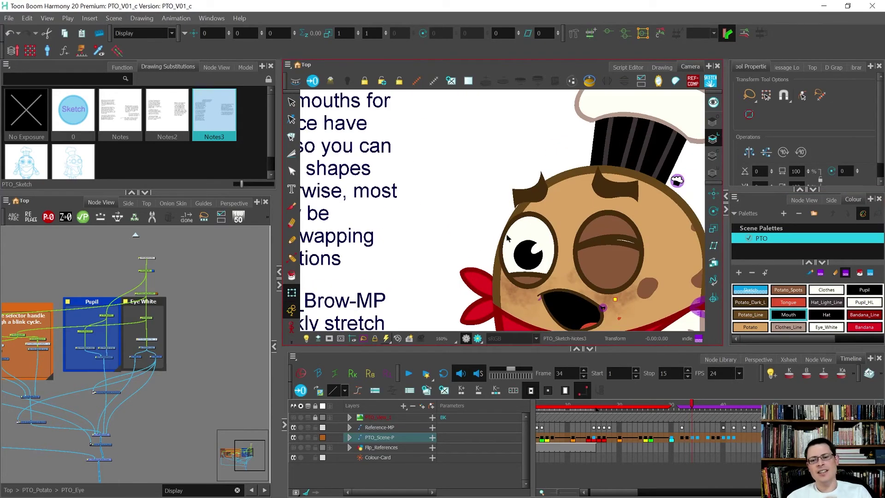
click(516, 238)
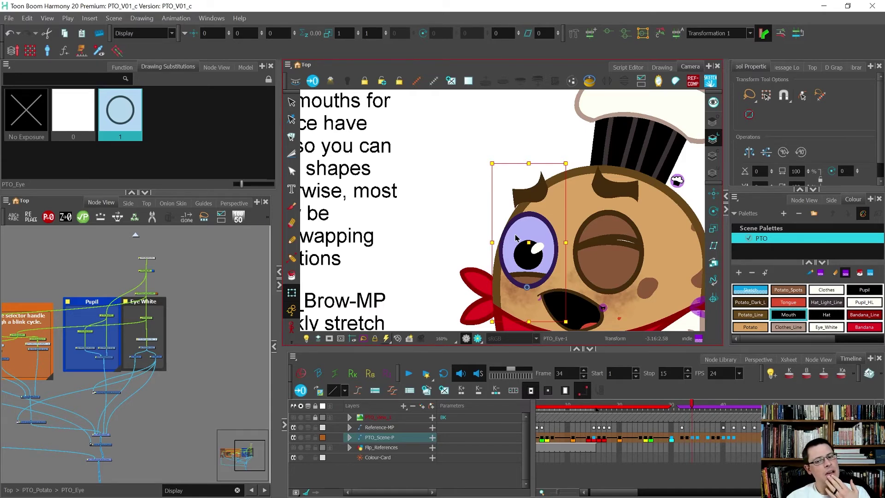
scroll(498, 230, down, 4)
click(486, 226)
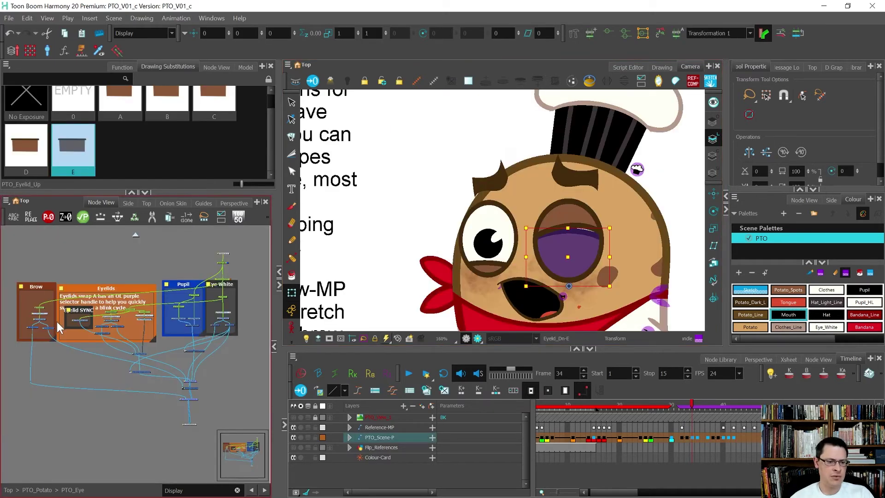
scroll(57, 322, up, 3)
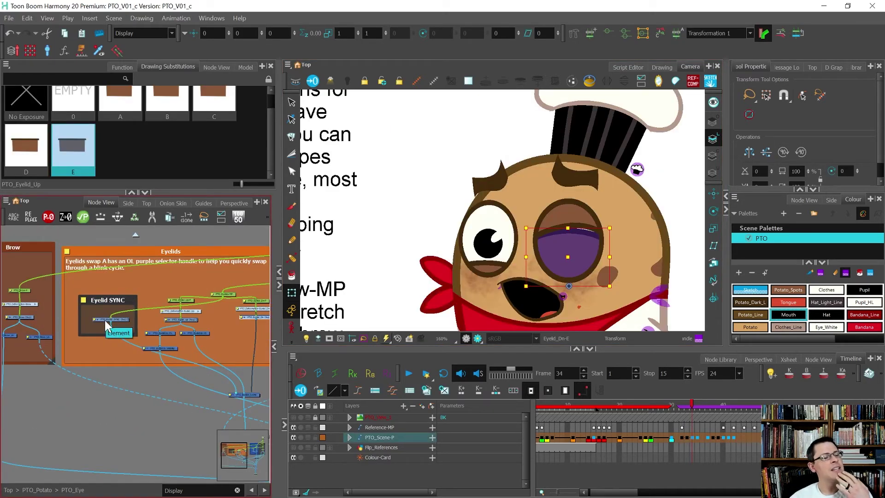
scroll(101, 323, down, 3)
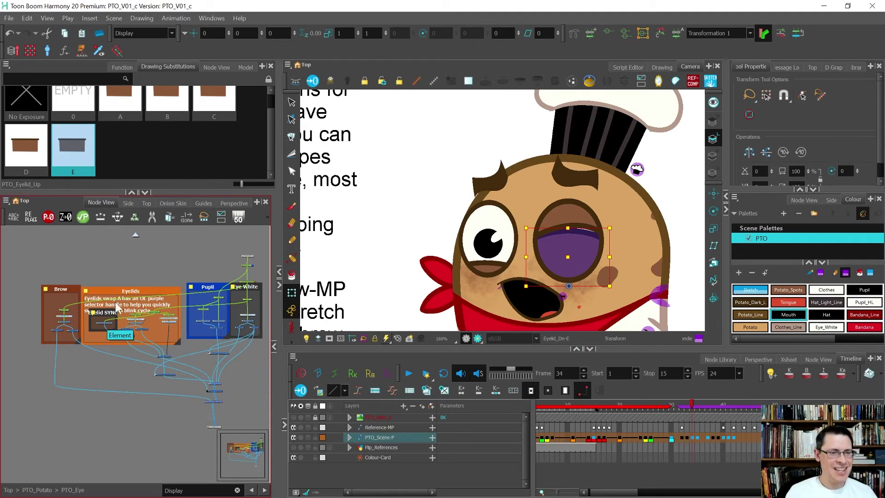
- Clear the selection and save the scene under the new name PTO_V01_d
click(214, 261)
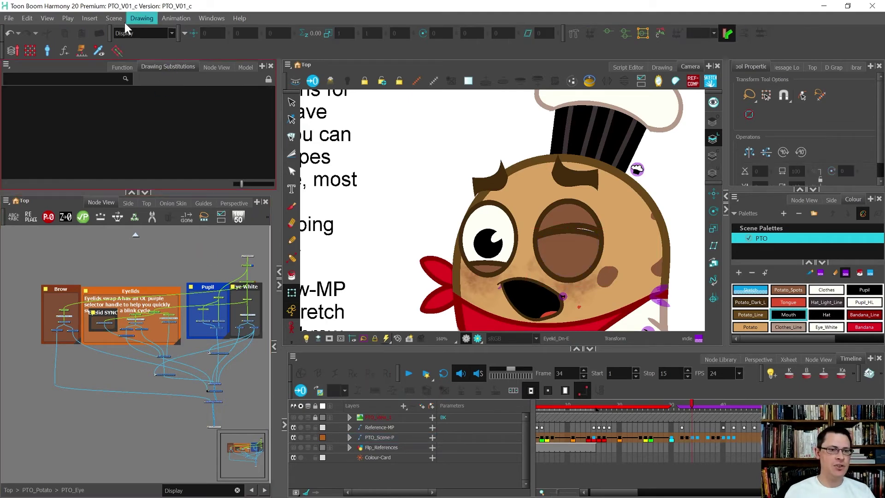
click(9, 18)
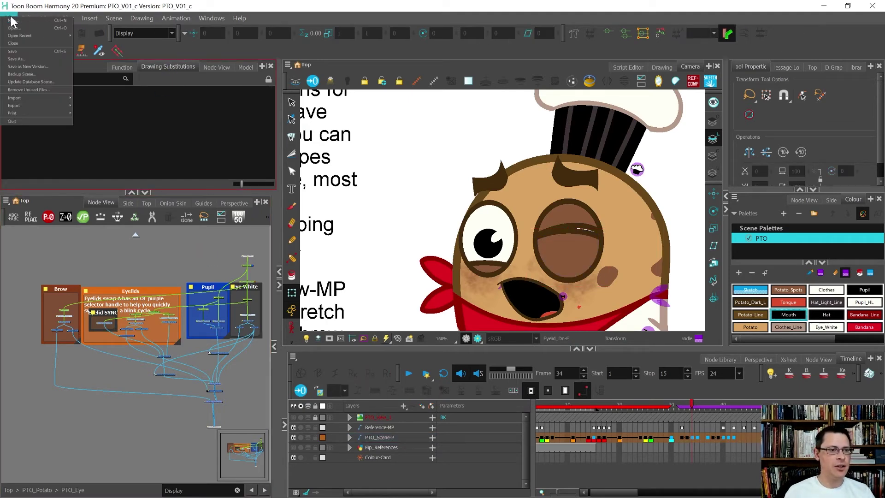
click(23, 59)
key(Return)
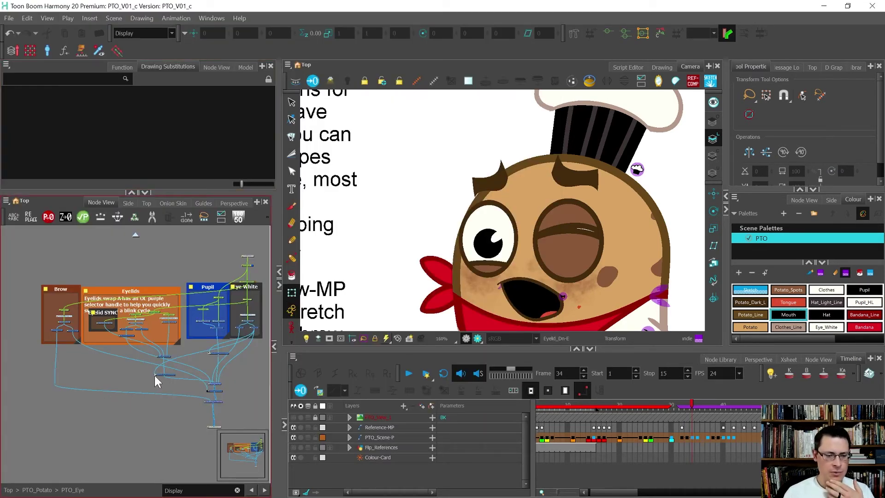
- Convert the PTO_Eye eye white drawing into a synced layer of PTO_Potato/PTO_Eye/PTO_Eyelid_SYNC
scroll(256, 317, up, 3)
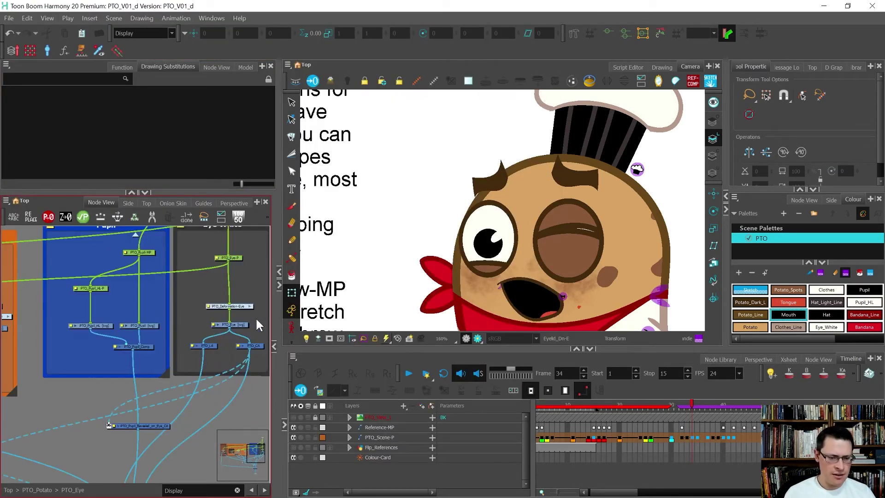
click(231, 325)
scroll(238, 324, down, 4)
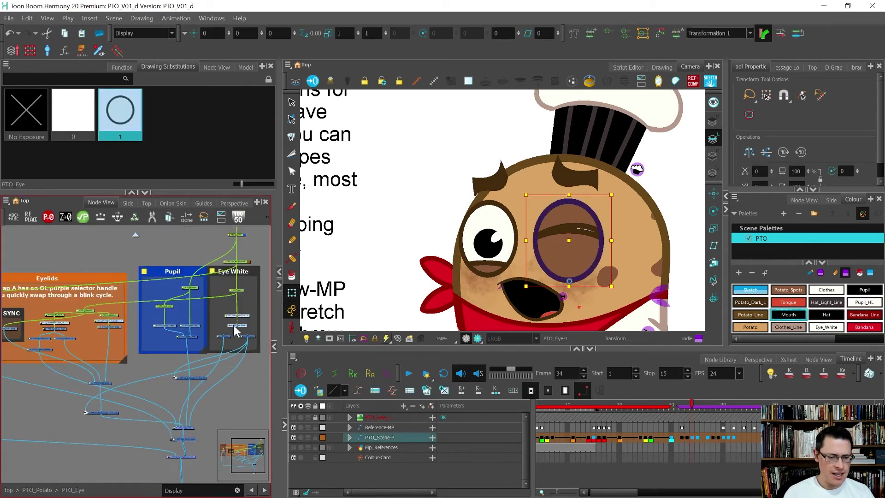
scroll(233, 325, up, 1)
click(7, 201)
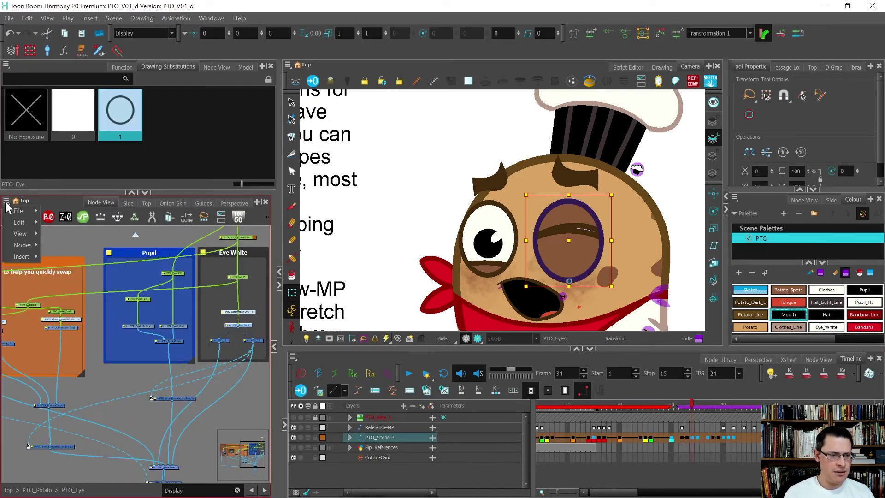
mouse_move(20, 244)
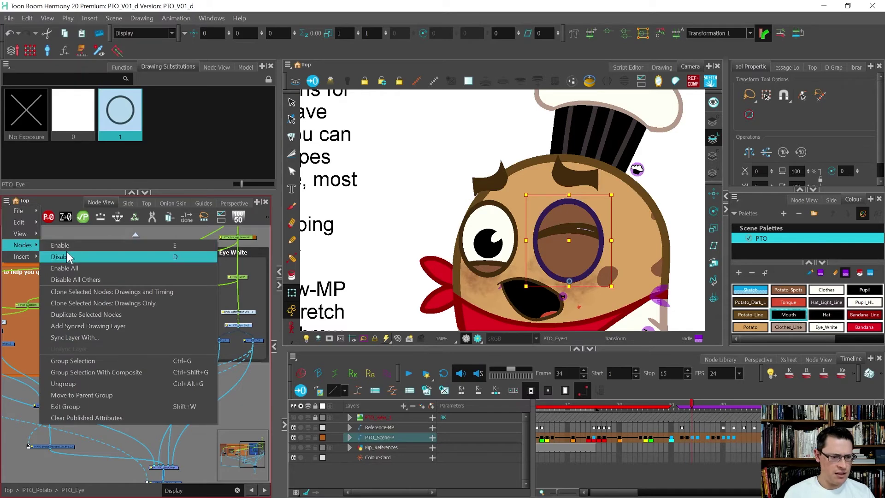
click(115, 333)
click(377, 250)
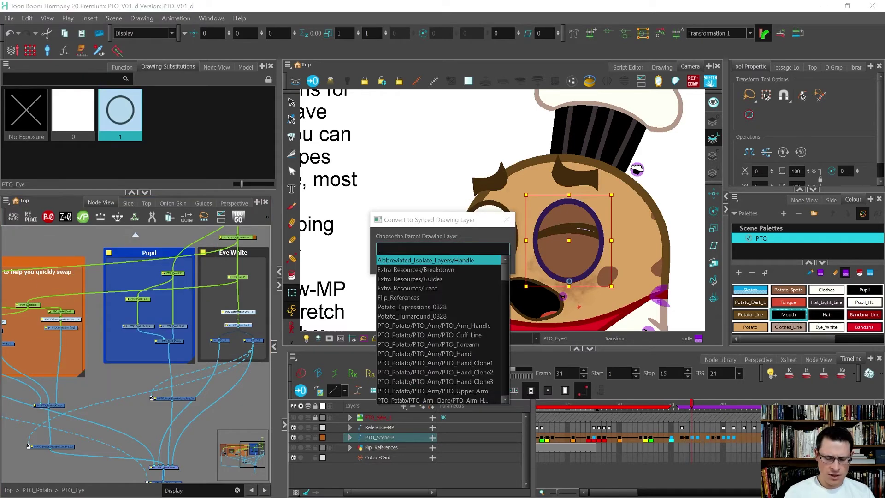
text(SYNC)
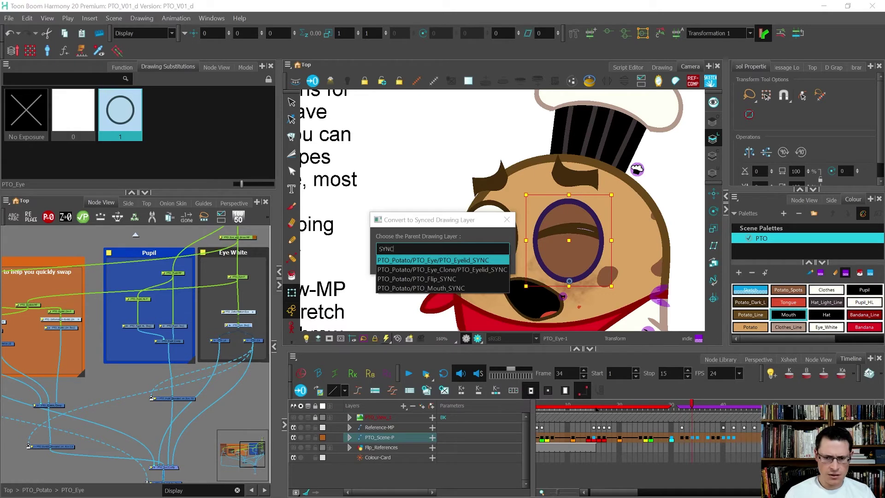
click(431, 261)
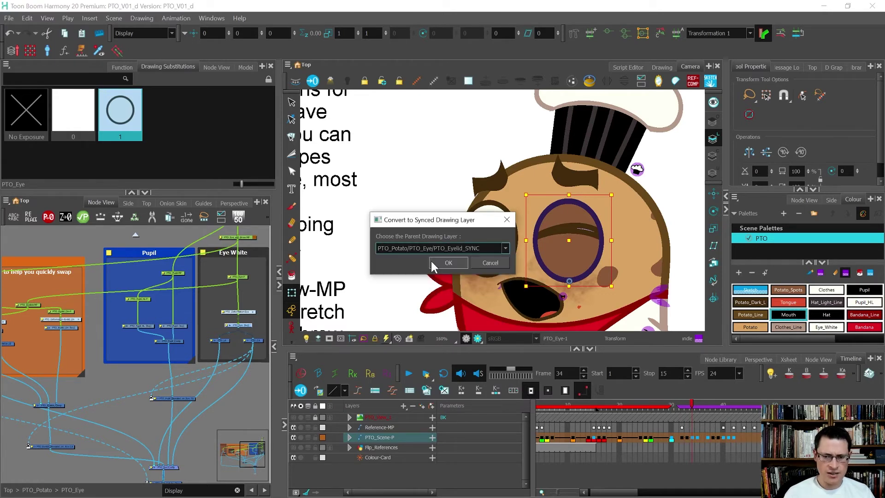
click(448, 262)
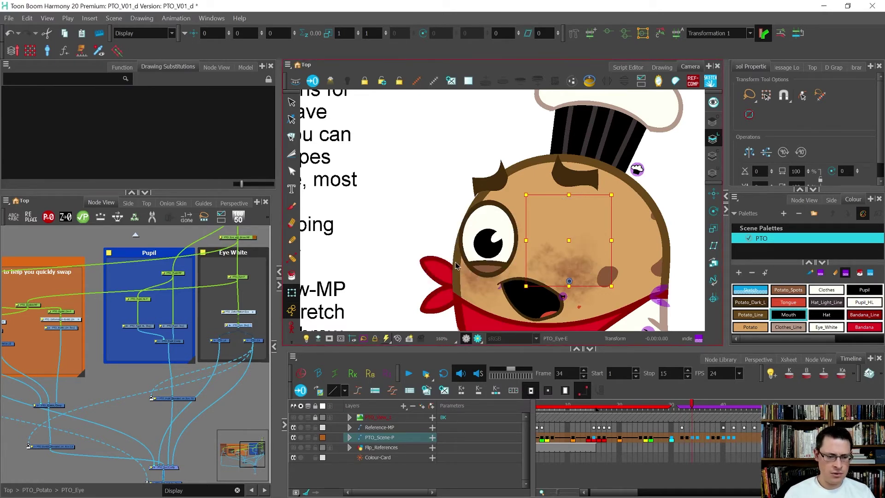
- Select the PTO_Eye drawing layer and expose its drawing 1 at frame 299
click(256, 325)
scroll(256, 325, up, 5)
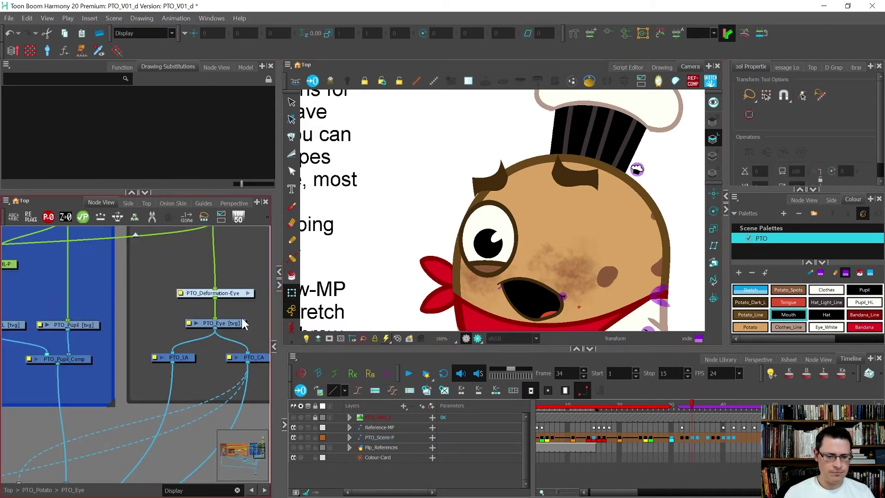
click(243, 321)
scroll(581, 438, down, 5)
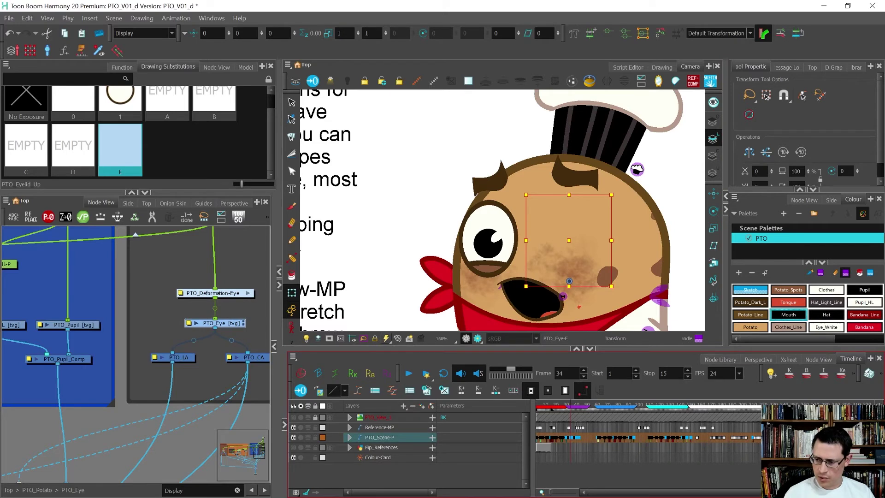
click(849, 404)
drag(849, 404, 782, 403)
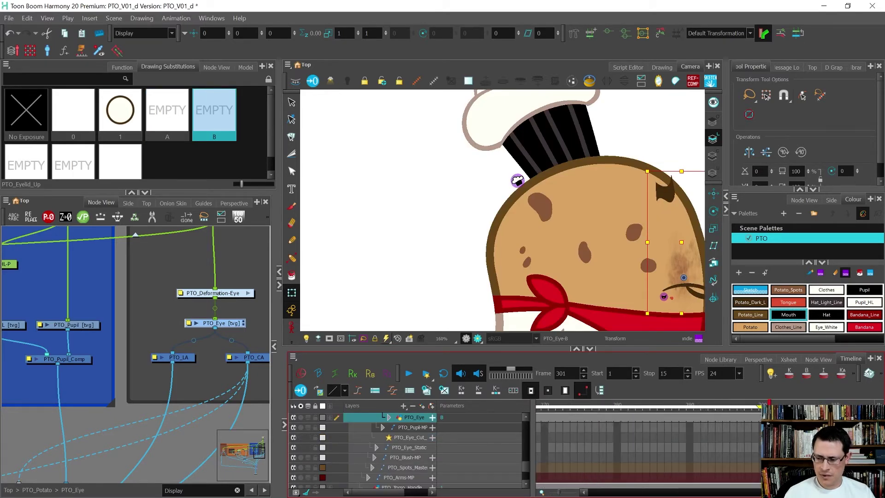
key(comma)
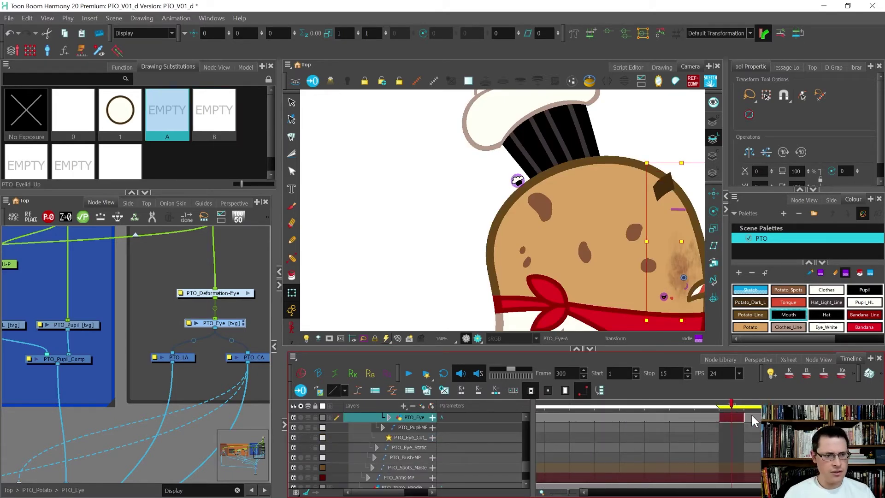
key(period)
key(comma)
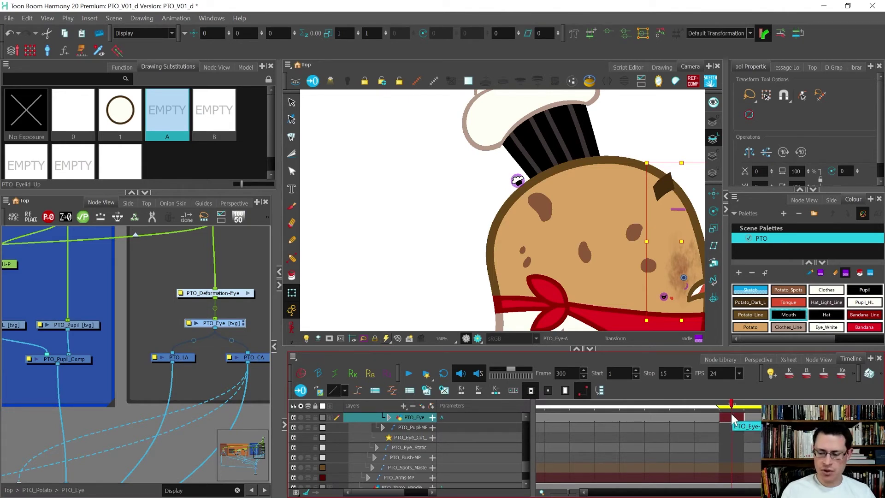
click(707, 417)
click(133, 131)
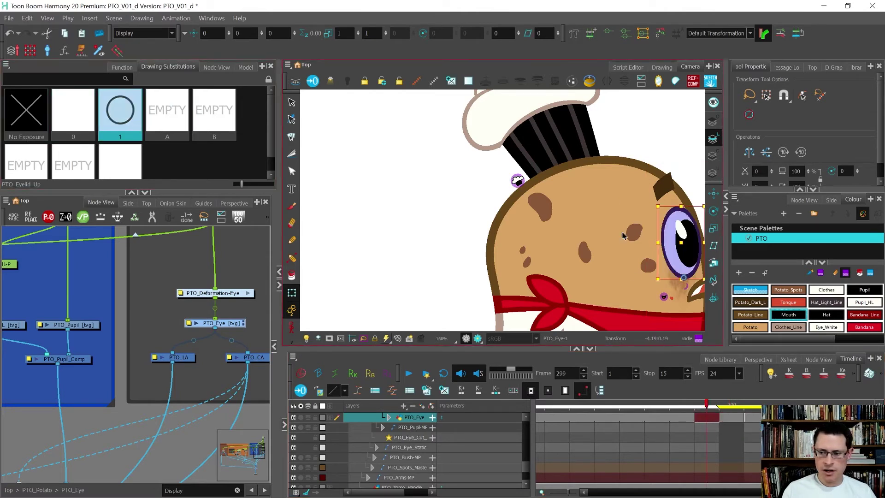
- In the Drawing view, select the eye artwork of drawing 1, including its outline and fill, for copying
click(662, 67)
key(shift+z)
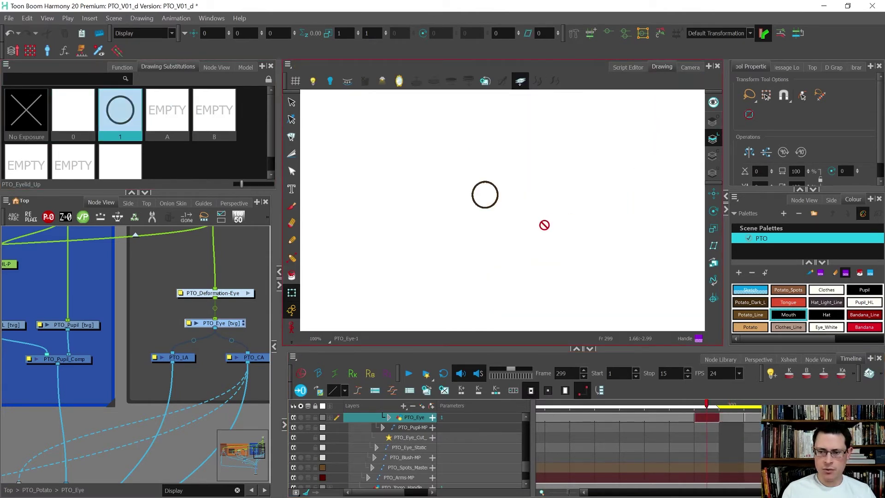
scroll(484, 189, up, 2)
key(alt+s)
click(713, 122)
mouse_move(583, 148)
mouse_down()
mouse_move(438, 278)
mouse_move(504, 166)
mouse_up()
- Paste the eye artwork into drawings A, B, C, D and E on frames 300 to 304
key(.)
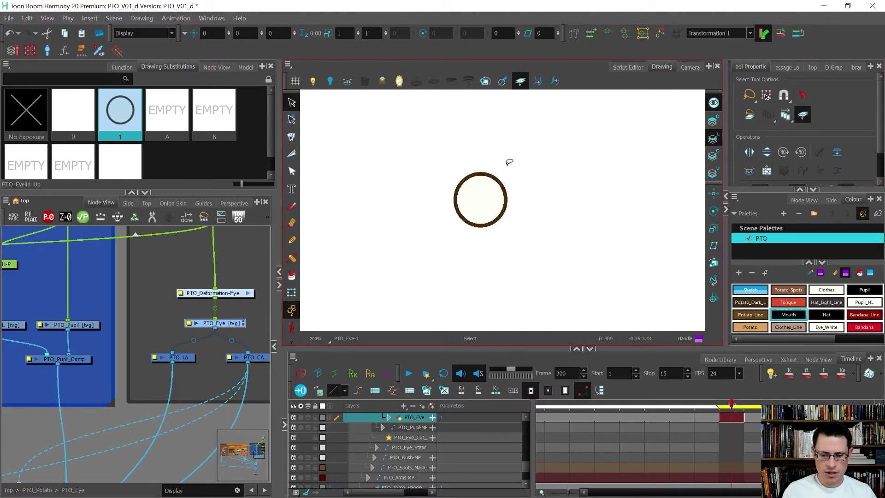
key(equal)
key(equal)
key(minus)
key(minus)
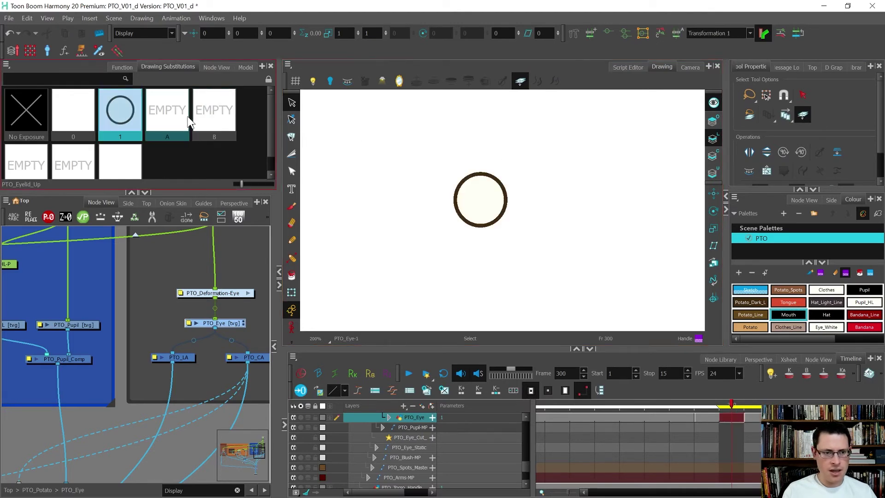
click(186, 116)
key(period)
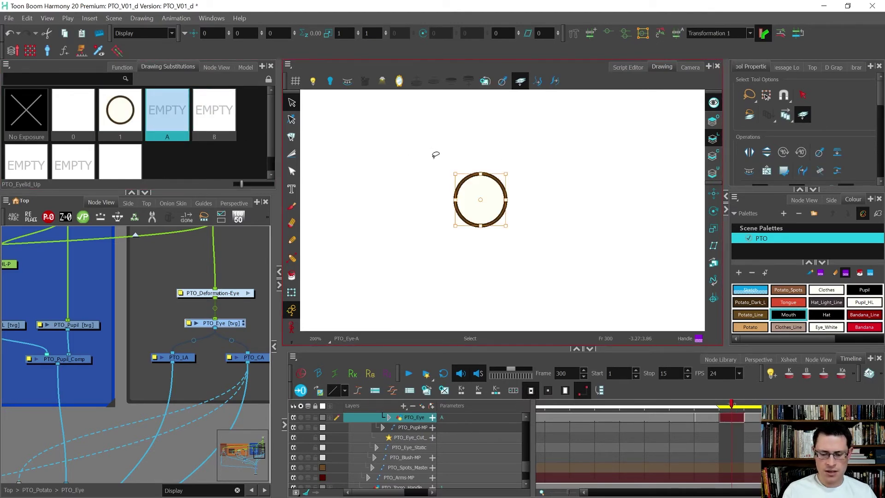
key(equal)
key(equal)
key(period)
key(equal)
key(equal)
key(equal)
key(period)
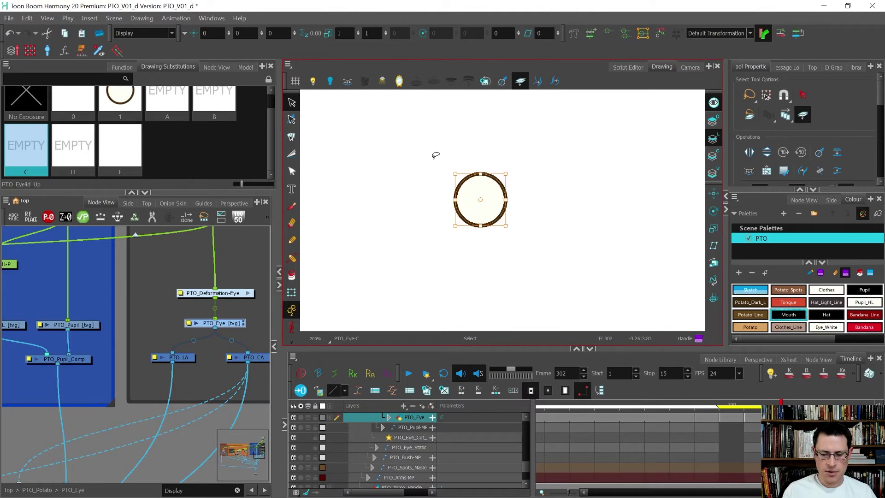
key(equal)
key(period)
key(equal)
key(ctrl+v)
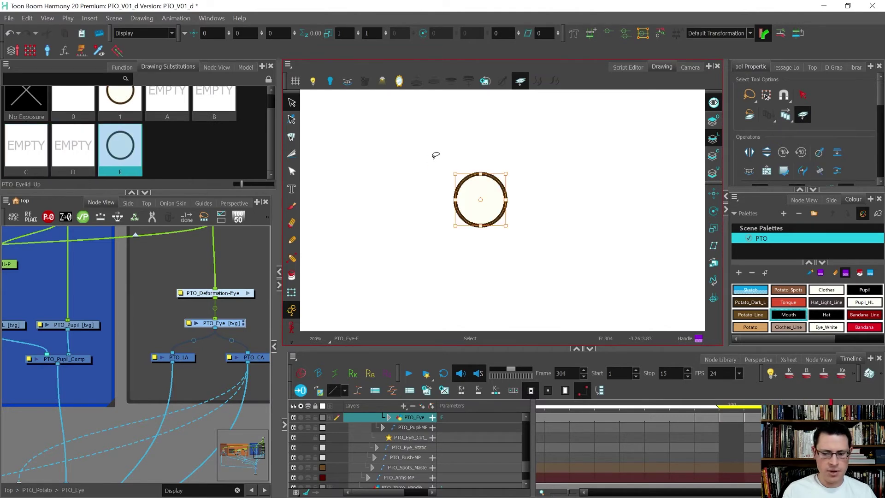
- Go back to frame 299 and delete drawing 1 from the eye layer
key(comma)
key(comma)
key(comma)
key(comma)
key(comma)
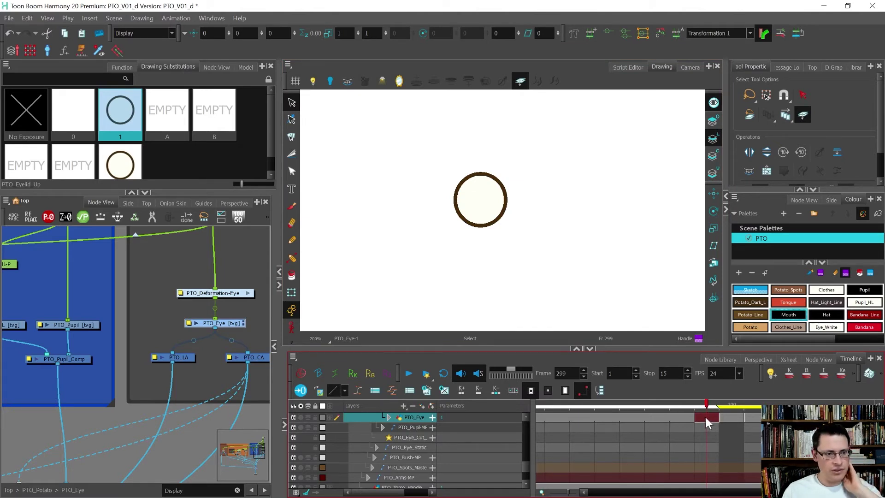
key(Delete)
- Cycle through the eye's drawing substitutions at frame 300 to check the pasted artwork, ending on drawing A
click(728, 420)
key(=)
key(=)
key(=)
key(=)
key(=)
key(-)
key(-)
key(-)
key(-)
click(728, 417)
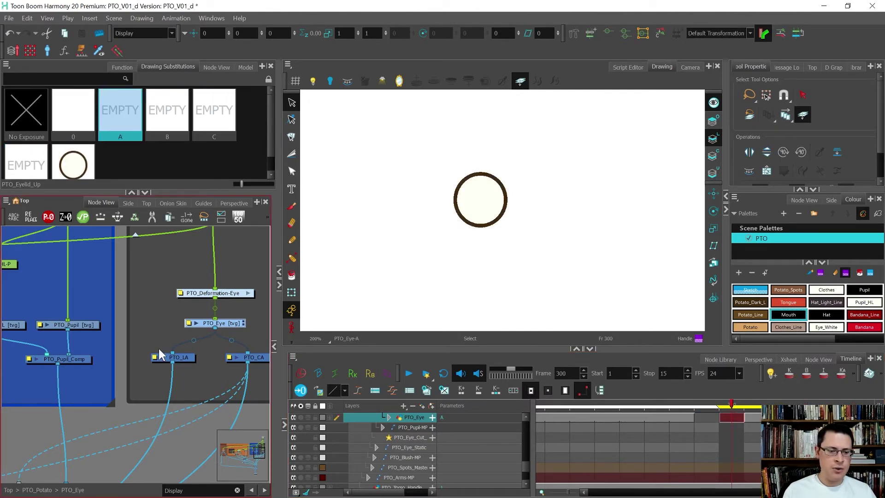
- Inside PTO_Deformation-Eye, set Transformation 1 of PTO_Transformation-Switch to "A;B;C;D;E;"
scroll(195, 326, down, 2)
scroll(229, 316, up, 4)
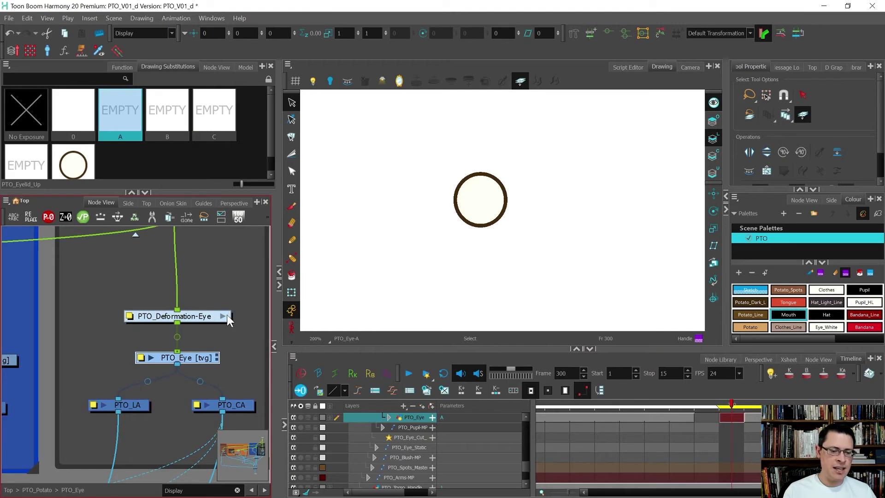
click(222, 317)
scroll(111, 334, up, 3)
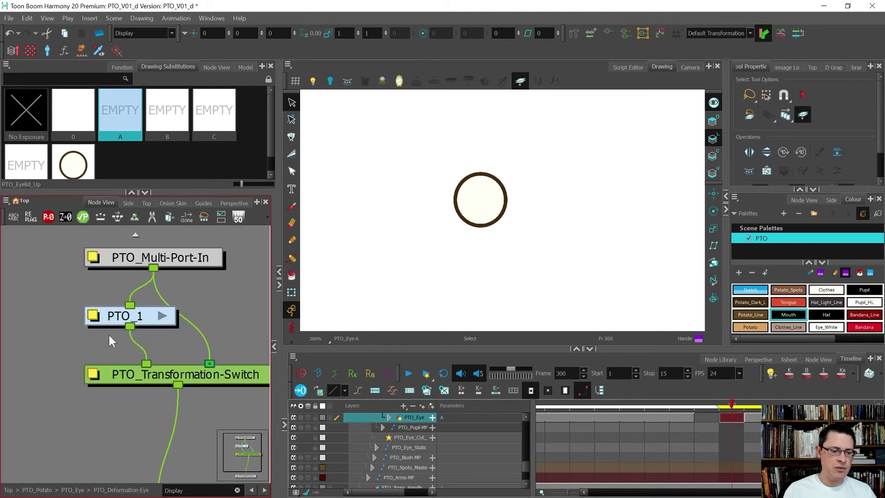
click(93, 376)
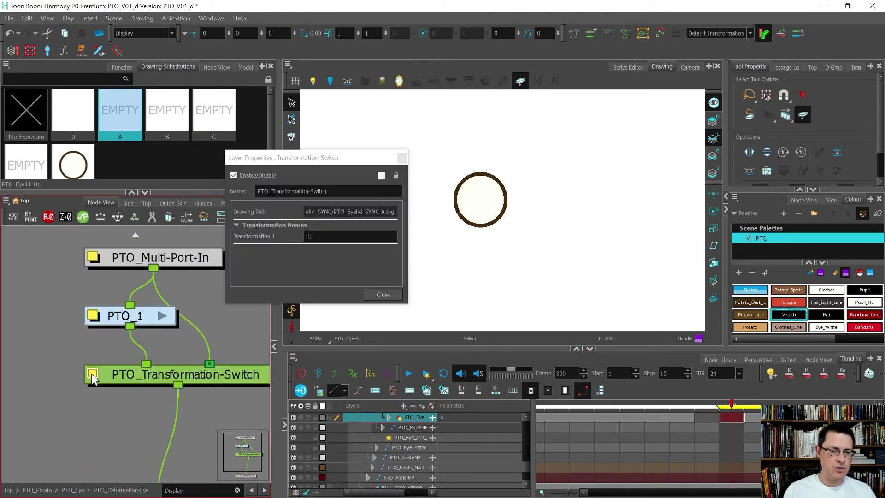
double_click(308, 237)
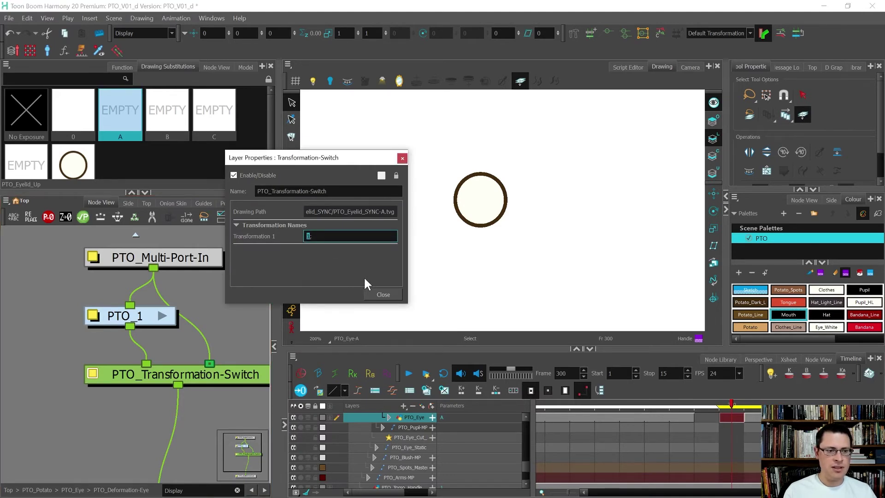
text(A;B;C;D;E;)
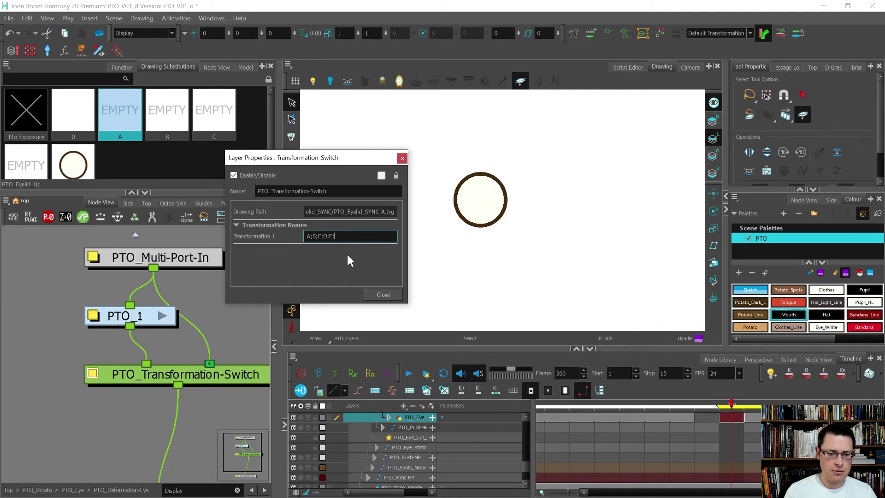
click(382, 294)
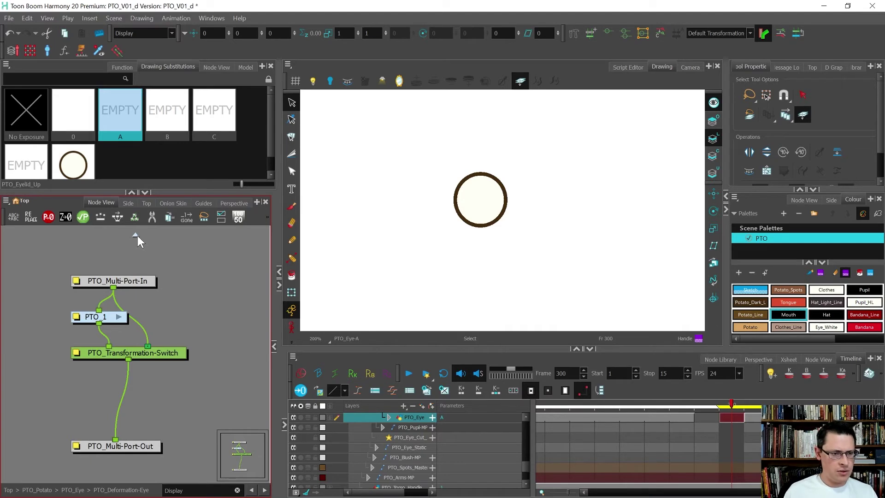
- Enlarge the drawing substitutions area, go back up to the PTO_Eye group and clear the selection
drag(162, 194, 161, 218)
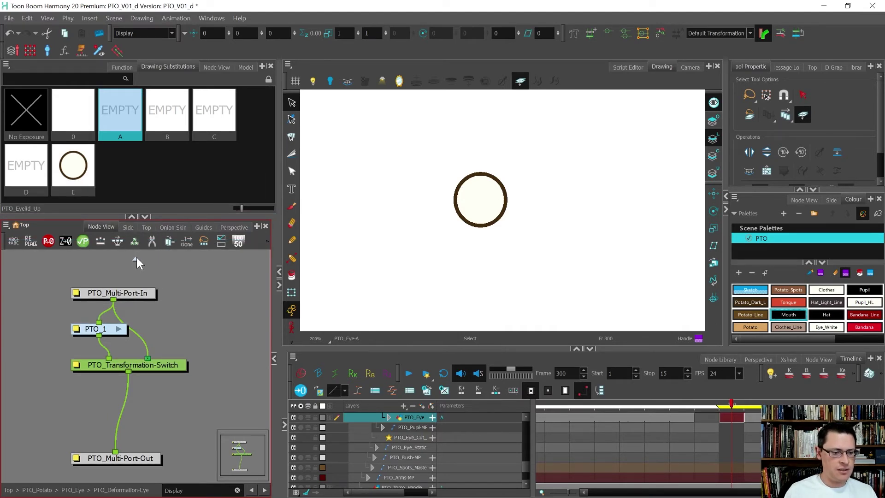
click(136, 259)
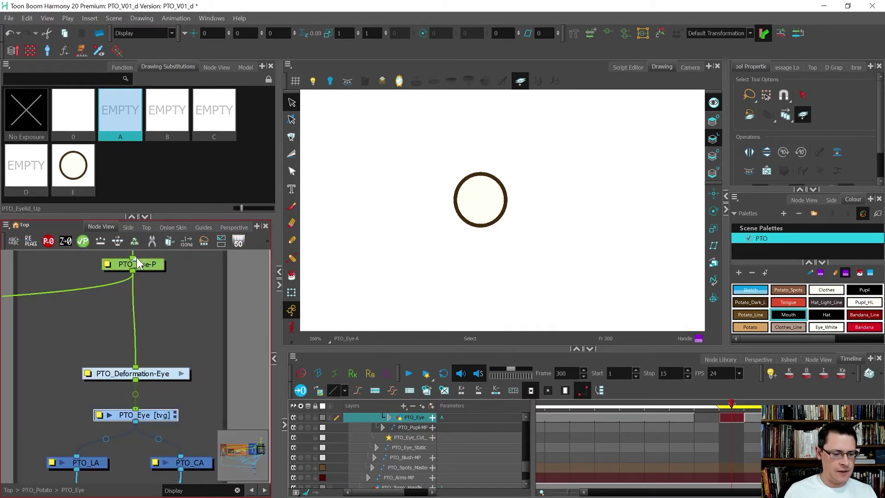
click(202, 308)
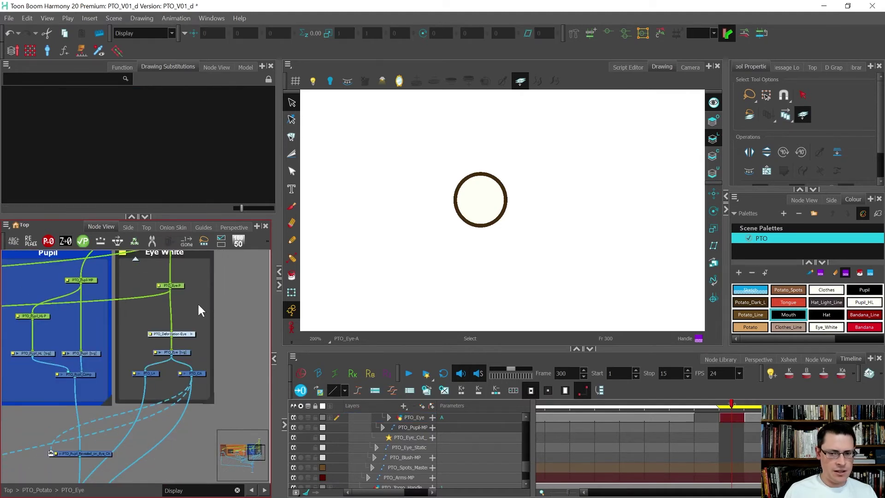
- Show the camera view and copy the front-facing pose from frame 16 of PTO_Scene-P to frame 300
click(689, 68)
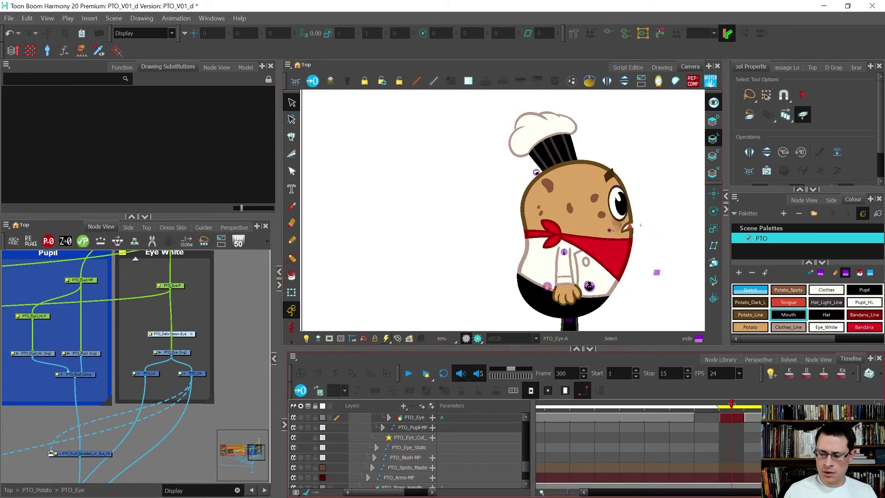
scroll(645, 442, left, 1)
scroll(645, 442, down, 2)
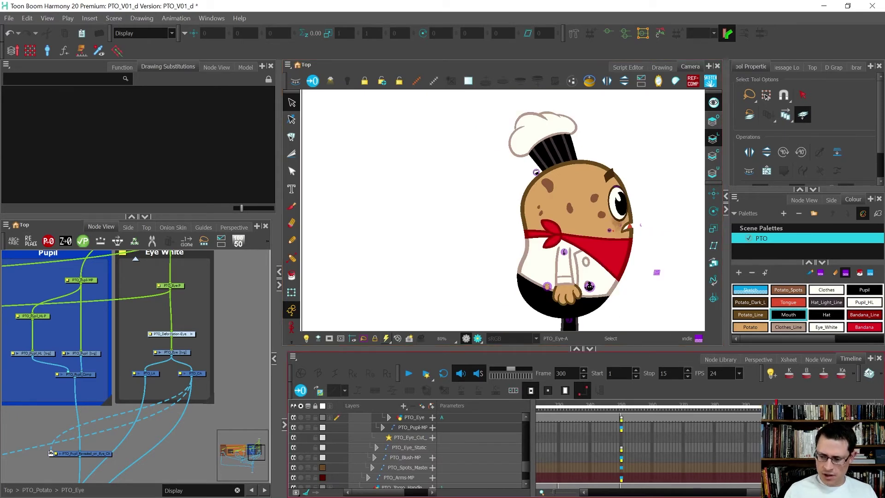
scroll(569, 429, left, 10)
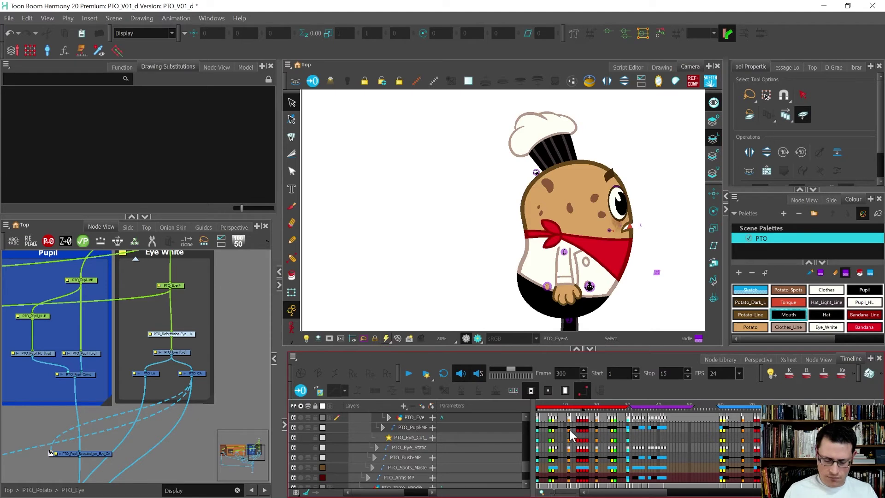
click(564, 423)
scroll(588, 440, up, 3)
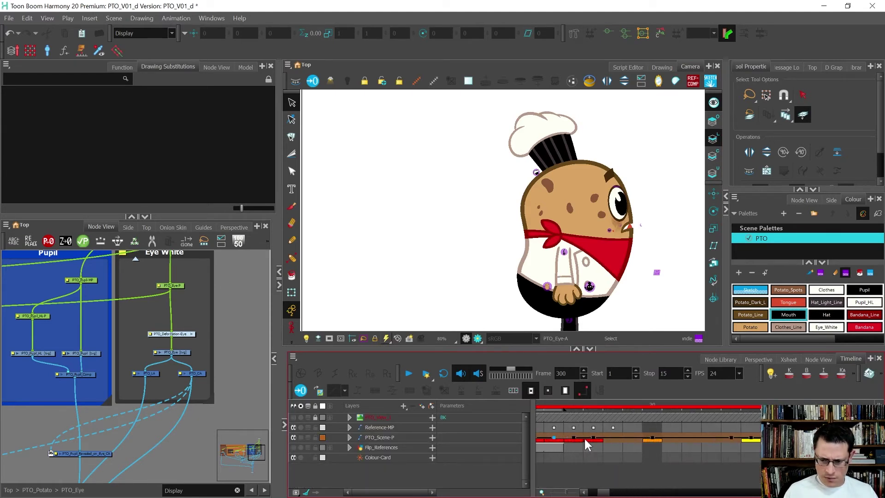
click(579, 436)
drag(609, 490, 765, 491)
scroll(686, 439, down, 1)
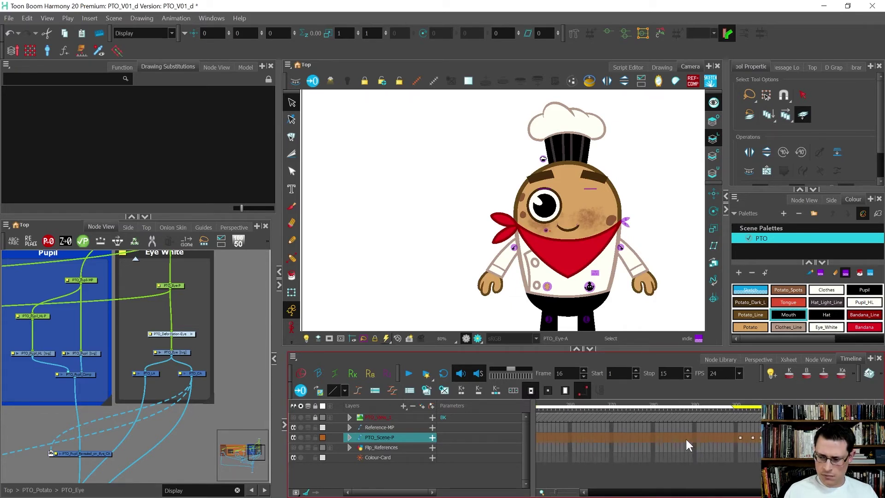
scroll(745, 421, up, 1)
click(729, 406)
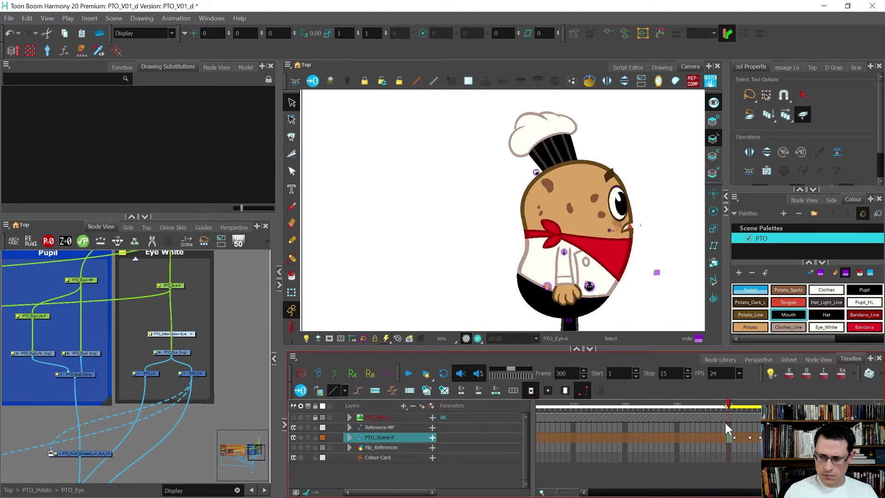
key(period)
key(period)
key(period)
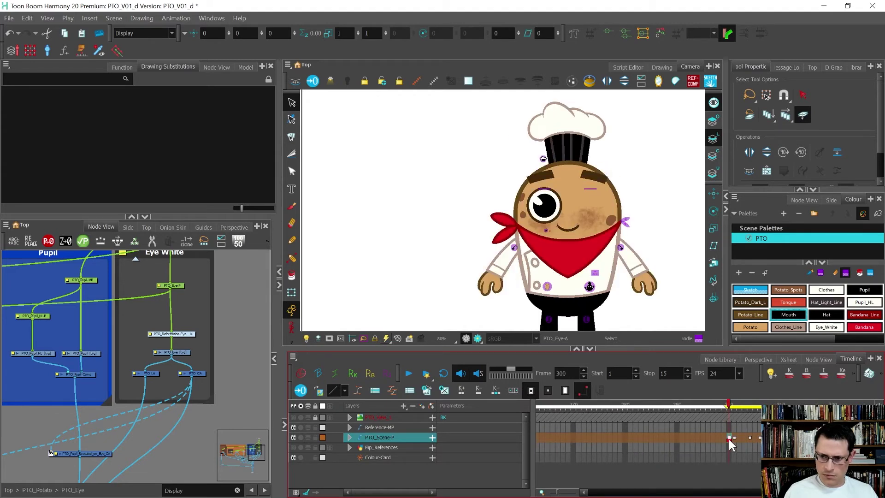
- Step back and forth between frames 300 and 301 to compare the character's poses
key(comma)
key(comma)
key(comma)
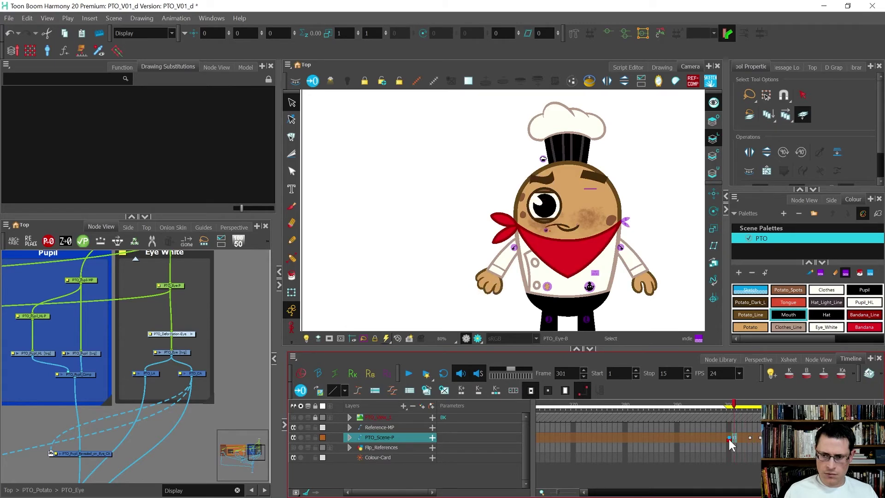
key(period)
key(period)
key(comma)
key(comma)
- Select the eye with the Transform tool and cycle its synced drawing substitutions from A to E and back to A
key(shift+t)
click(449, 171)
scroll(547, 200, up, 5)
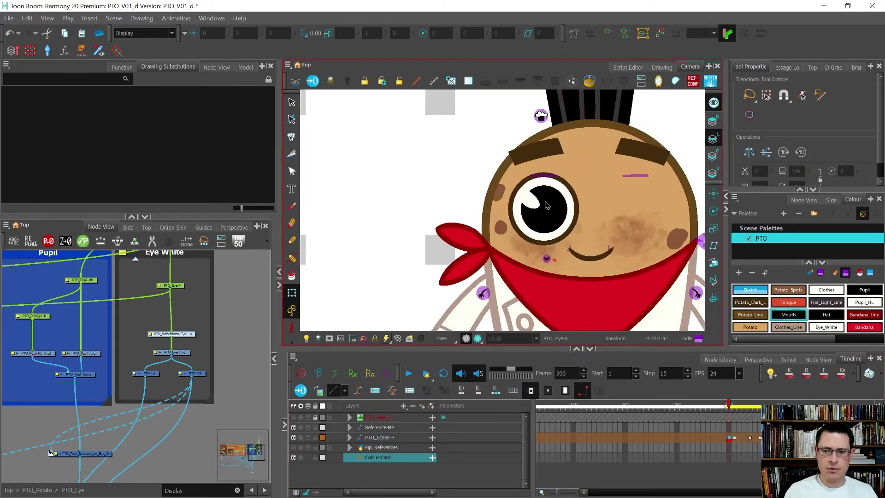
click(555, 171)
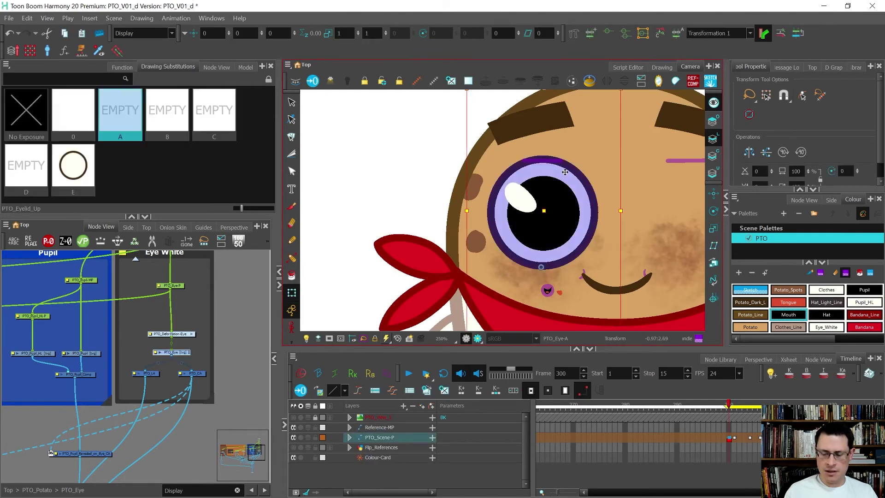
key(])
key(])
key(])
key(])
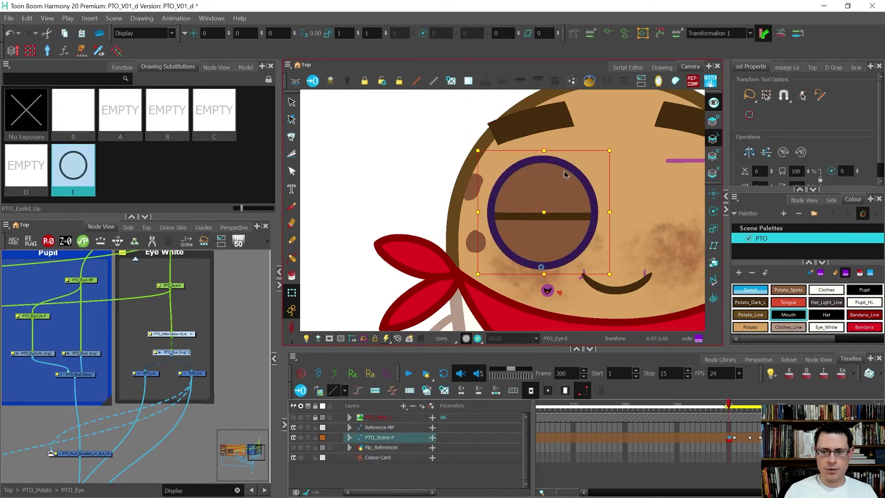
key([)
key([)
key([)
key([)
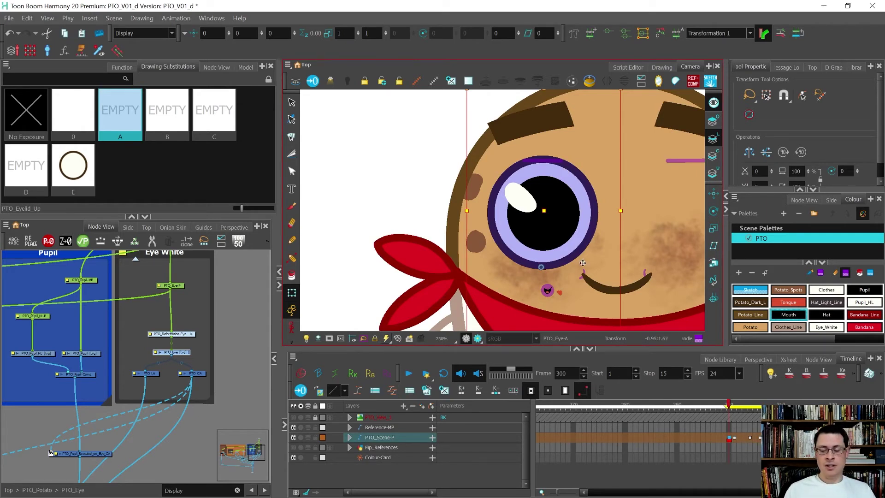
- Return to frame 16 and go up to the PTO_Potato group, bringing its Eyes nodes into view
drag(743, 493, 609, 492)
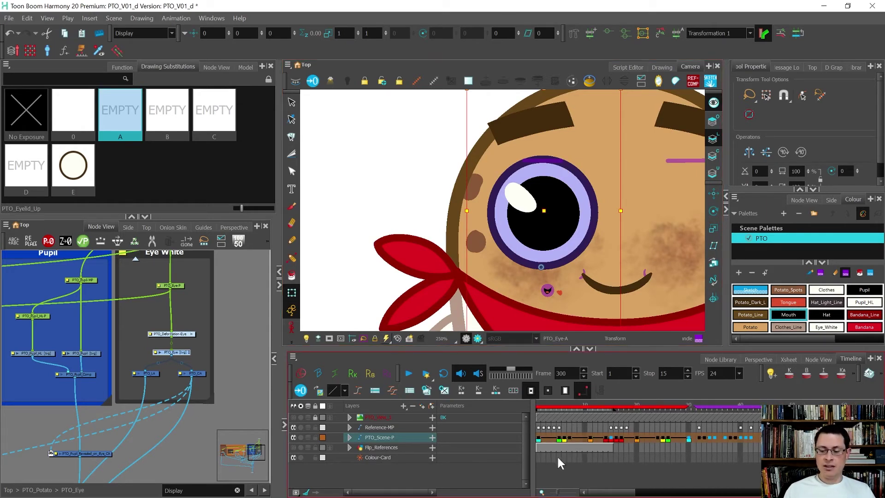
drag(540, 402, 615, 411)
scroll(184, 366, down, 5)
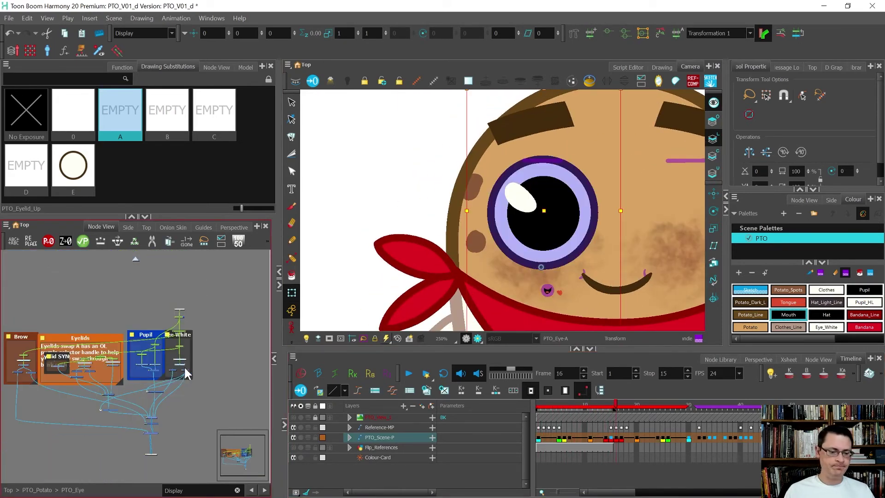
scroll(172, 306, up, 1)
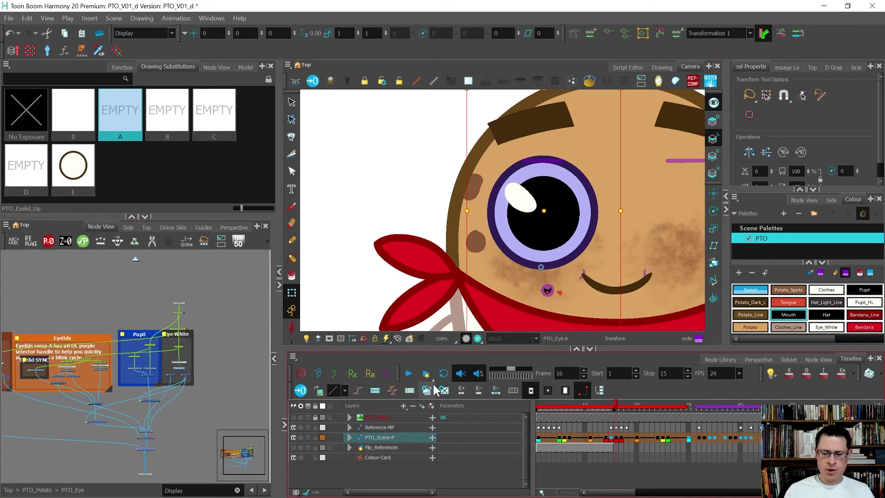
click(135, 258)
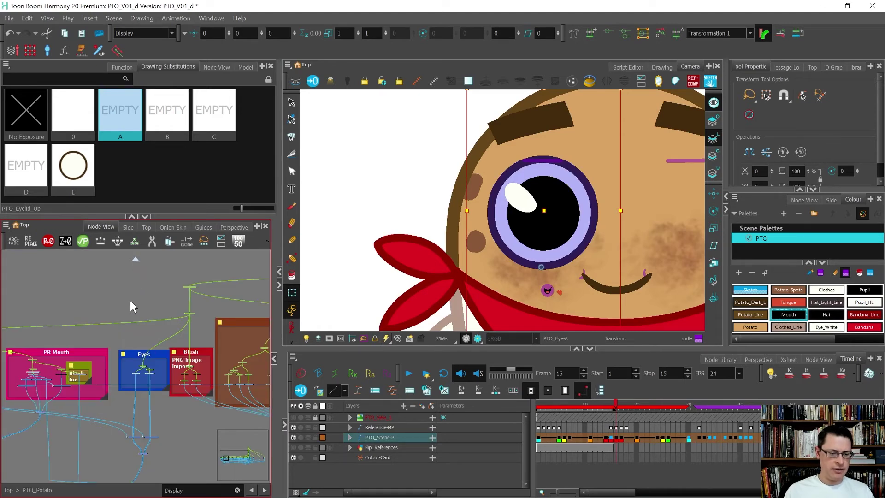
scroll(139, 375, up, 3)
scroll(139, 379, up, 2)
- Rename the PTO_Eye_Clone group to PTO_Eye_Clone_PREVIOUS
click(142, 371)
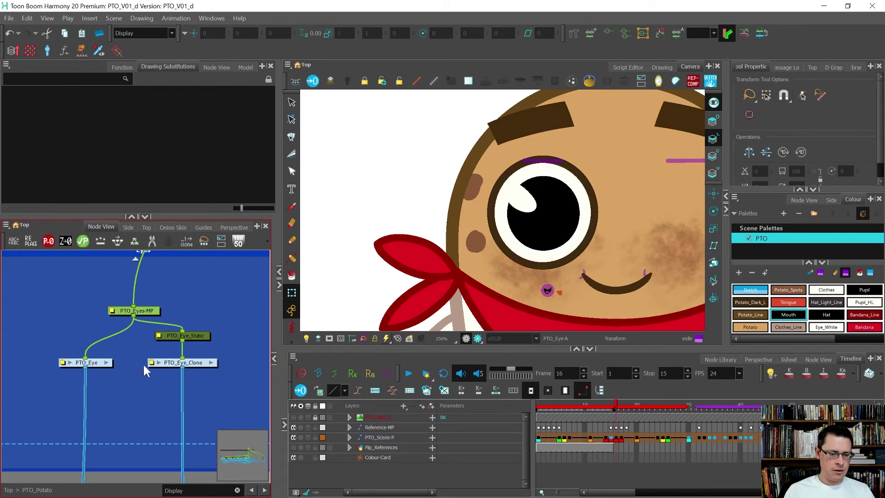
click(150, 362)
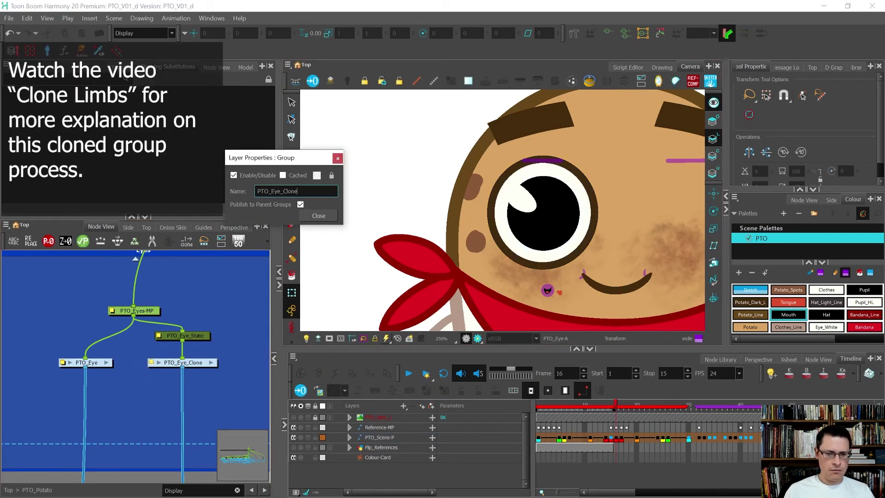
text(_PREVIOUS)
key(Return)
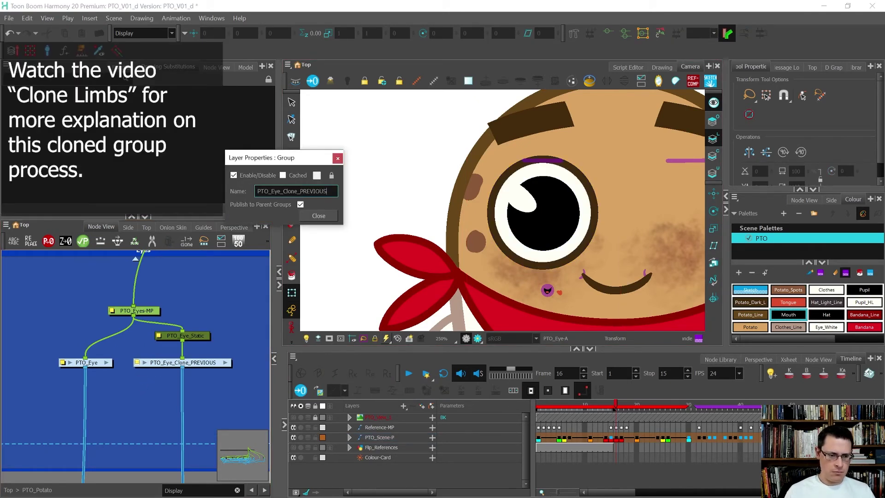
click(331, 216)
- Clone the PTO_Eye group and move the output connections of PTO_Eye_Clone_PREVIOUS to the new PTO_Eye_Clone
click(76, 363)
click(186, 242)
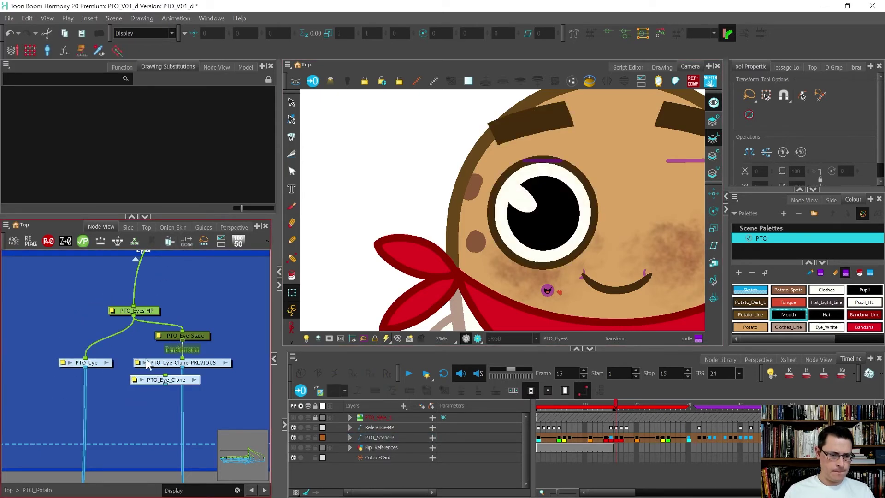
scroll(144, 312, down, 2)
scroll(158, 351, up, 2)
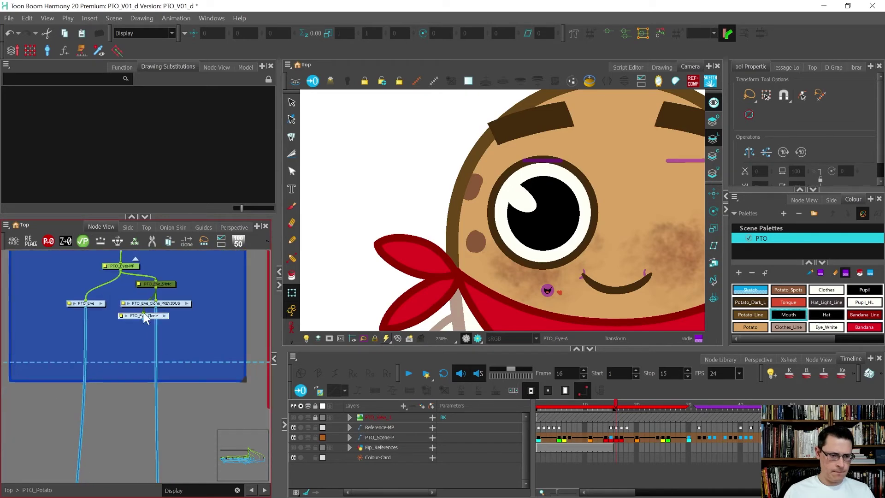
click(149, 327)
scroll(148, 327, down, 2)
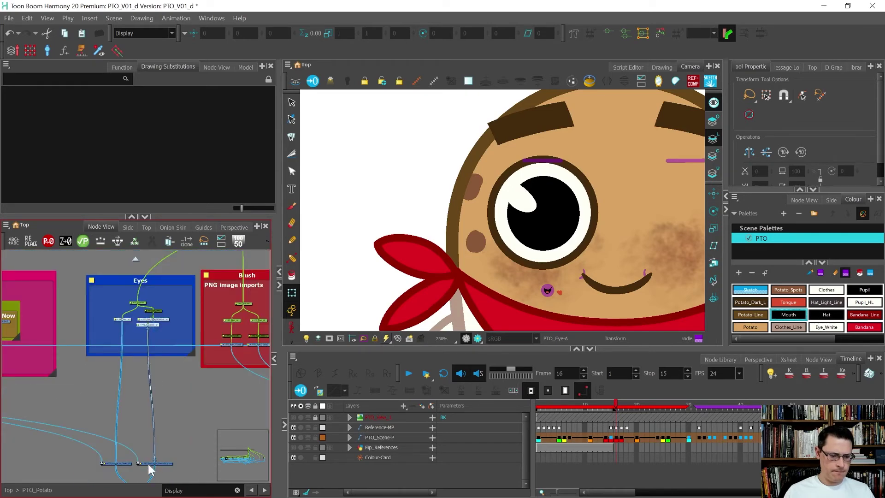
click(162, 320)
scroll(161, 321, up, 2)
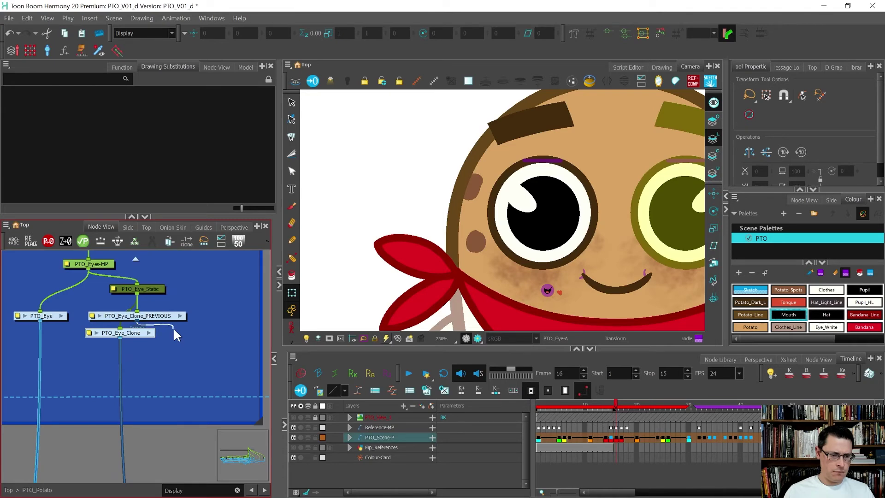
- Connect PTO_Eye_Clone_PREVIOUS to the composite below the eyes and save the scene with both clone groups selected
scroll(174, 329, down, 2)
click(162, 437)
scroll(168, 442, up, 2)
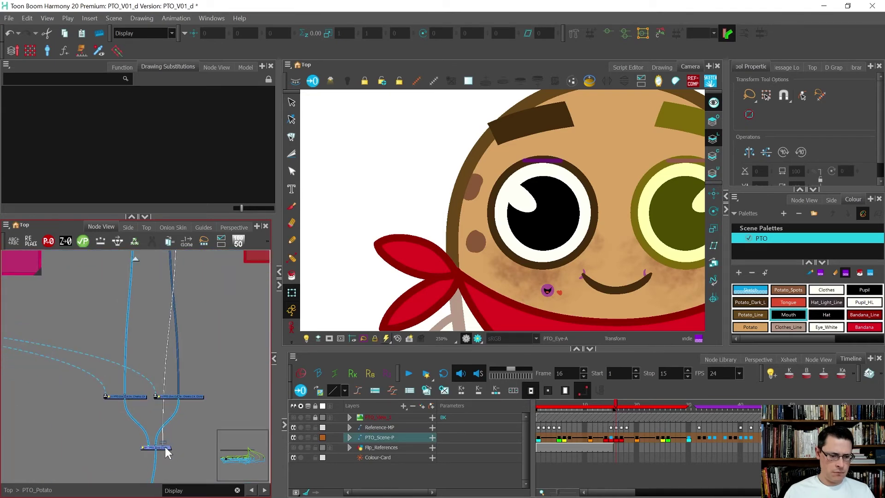
scroll(159, 447, down, 3)
scroll(152, 415, up, 5)
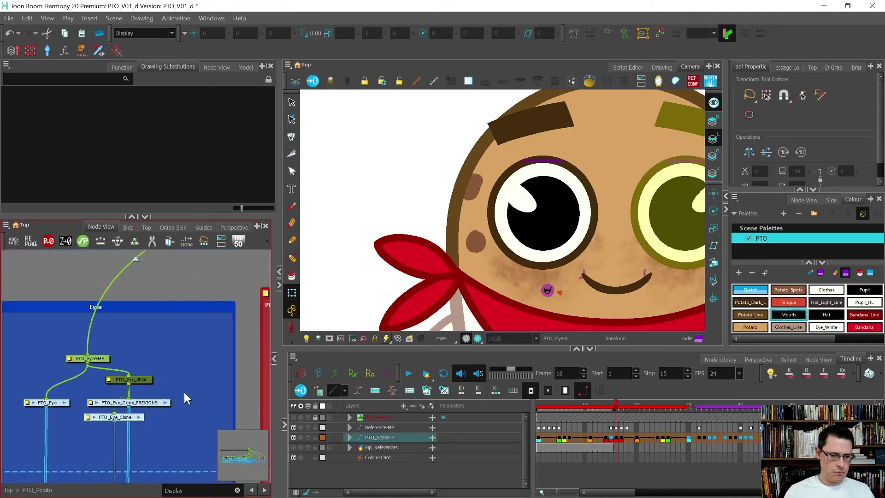
click(120, 426)
drag(120, 426, 117, 427)
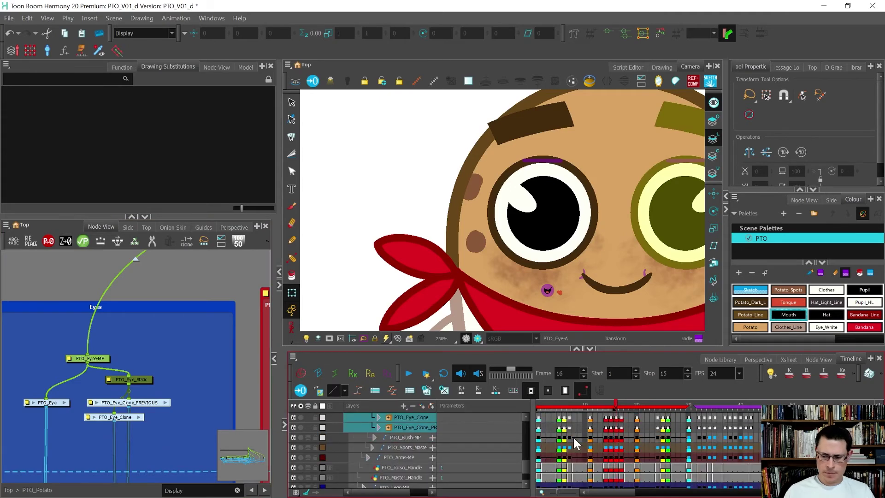
key(ctrl+s)
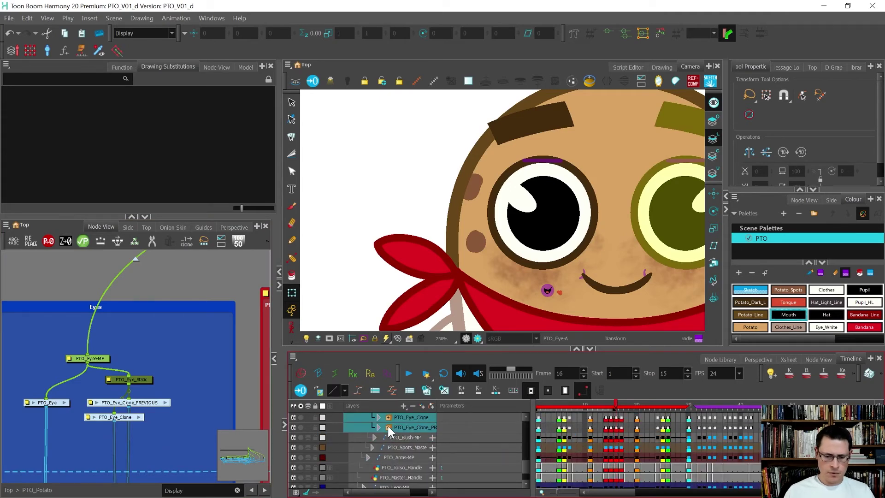
- Copy all PTO_Eye-MP timeline cells from PTO_Eye_Clone_PREVIOUS and apply them to PTO_Eye_Clone's PTO_Eye-MP with Paste Special from frame 1
click(388, 425)
click(390, 420)
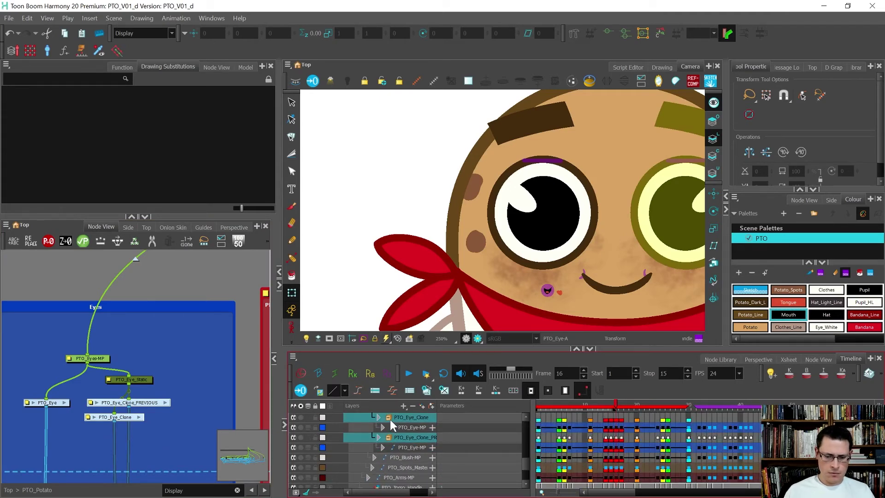
click(537, 444)
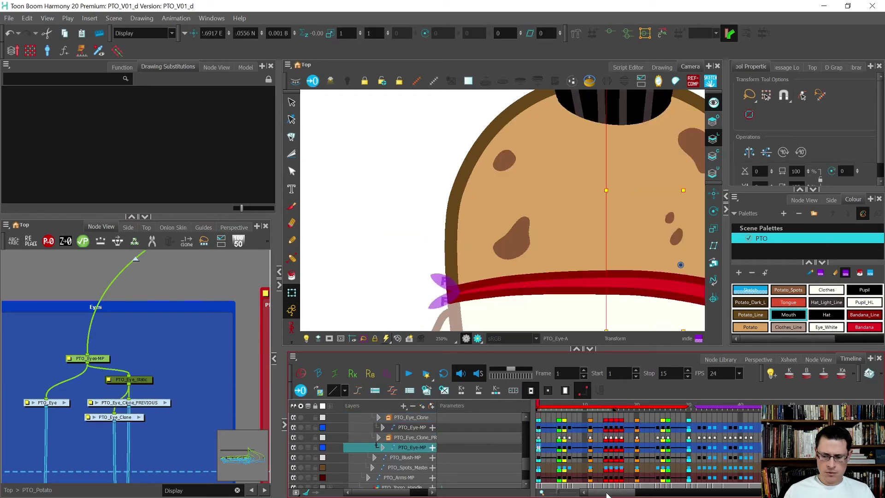
scroll(578, 471, right, 5)
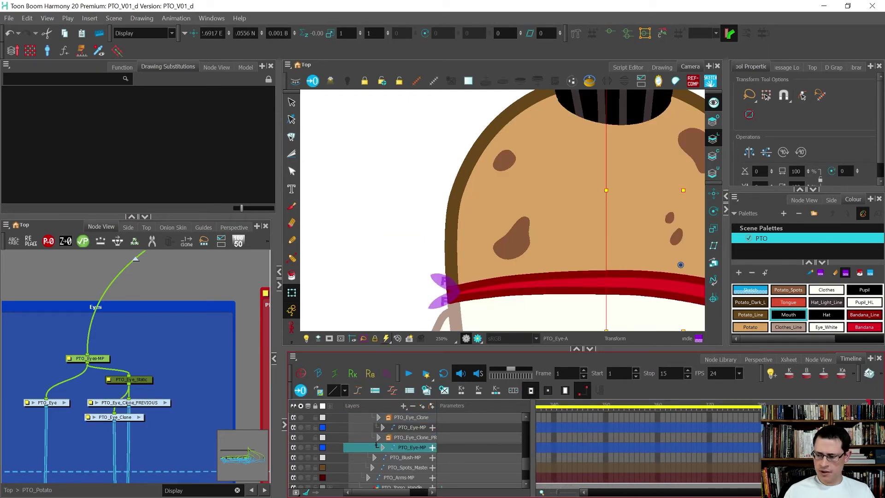
click(377, 446)
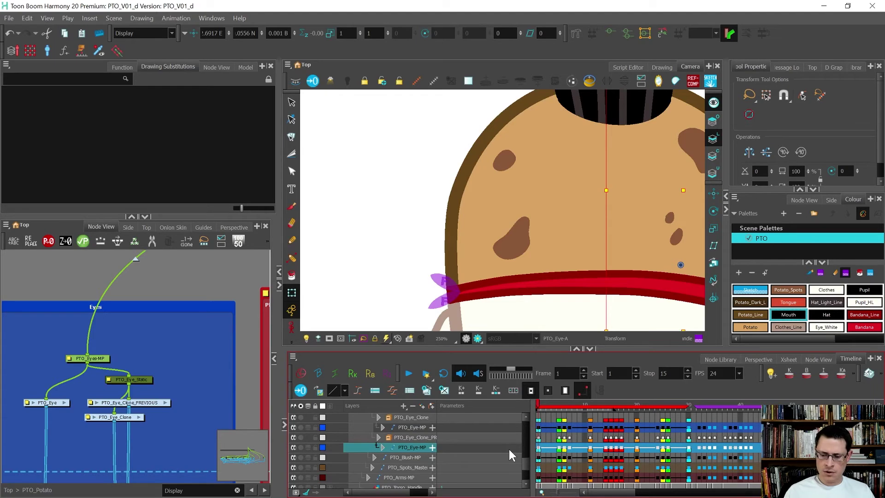
click(539, 427)
right_click(539, 427)
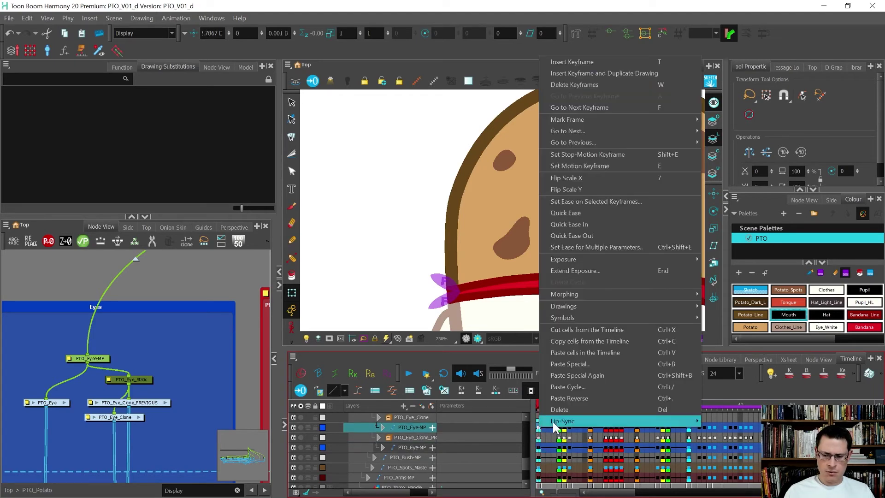
click(566, 365)
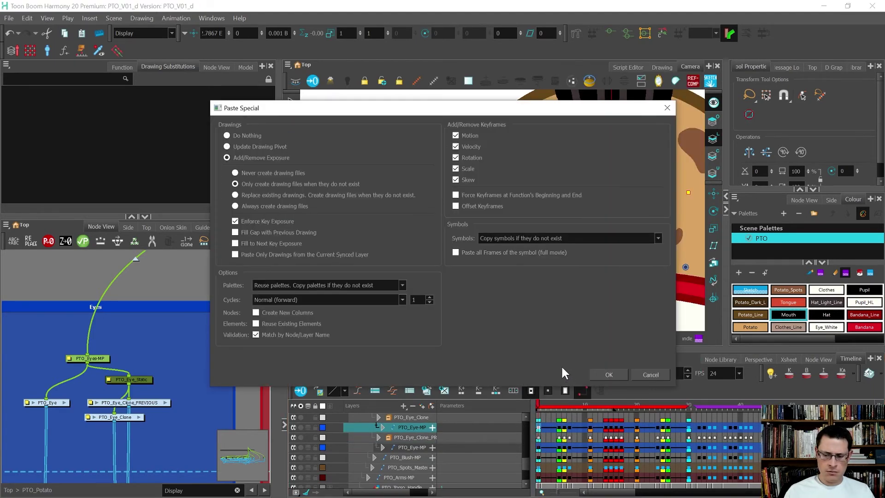
click(606, 372)
- Detach PTO_Eye_Clone_PREVIOUS and move it aside, placing PTO_Eye_Clone directly beneath PTO_Eye_Static
drag(172, 402, 232, 390)
drag(122, 419, 135, 403)
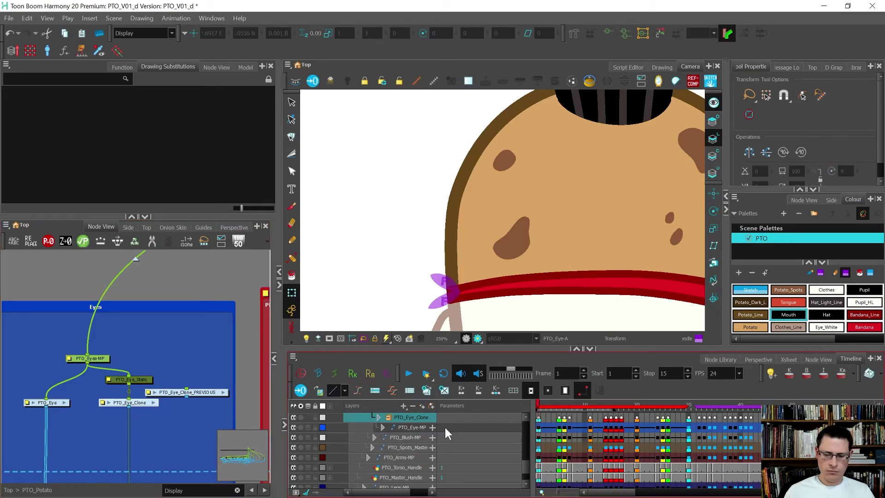
mouse_move(545, 402)
mouse_down()
mouse_move(611, 407)
mouse_move(538, 403)
mouse_up()
scroll(152, 409, up, 4)
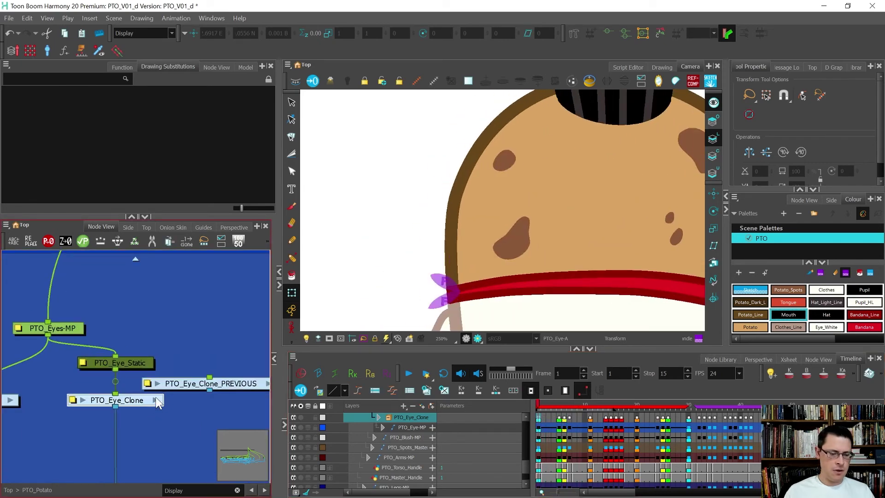
- Inside PTO_Eye_Clone, set the PTO_Eye drawing to substitution A at frame 1 and extend its exposure in Overwrite mode
click(155, 398)
scroll(155, 404, down, 3)
scroll(157, 401, up, 2)
scroll(170, 404, down, 2)
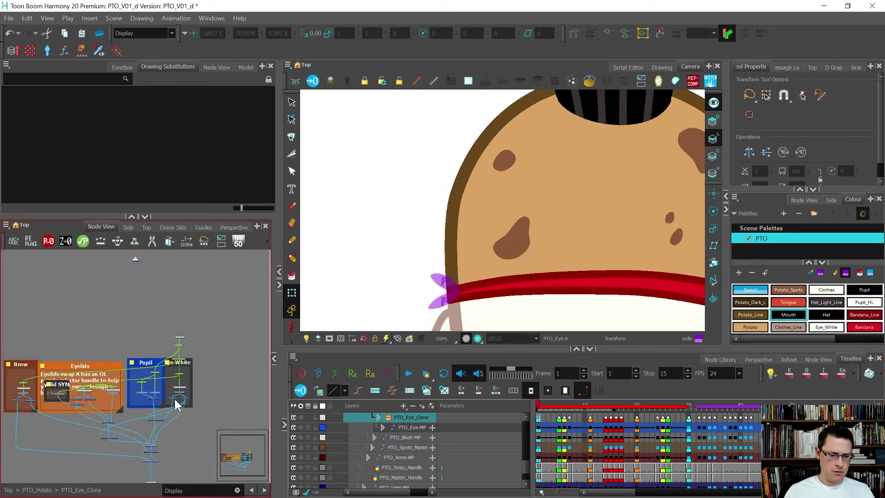
scroll(185, 391, up, 4)
scroll(189, 381, up, 3)
click(144, 359)
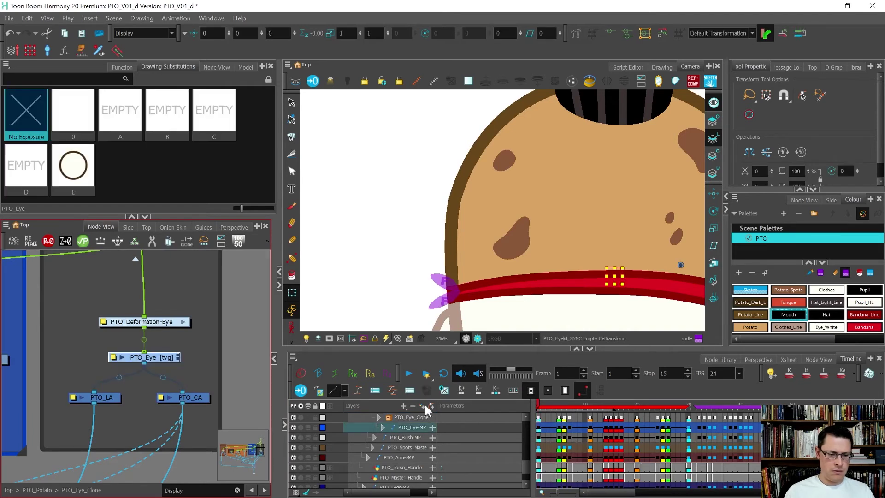
click(125, 128)
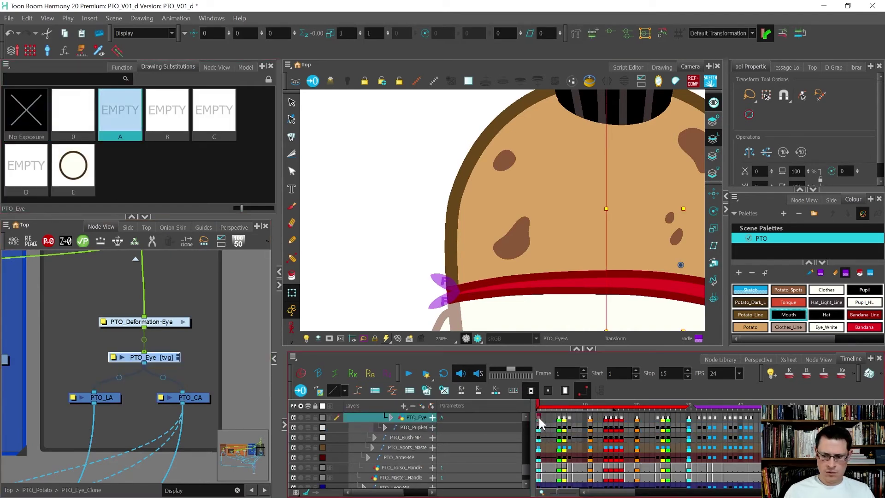
key(F5)
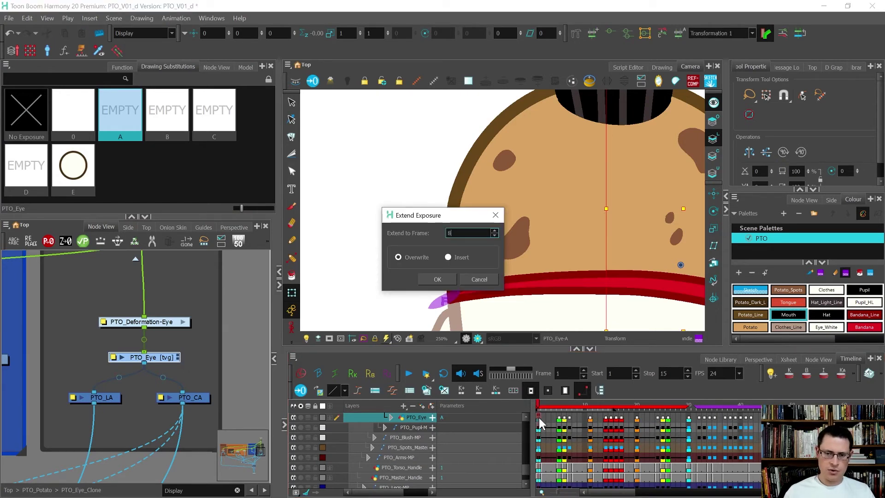
key(Return)
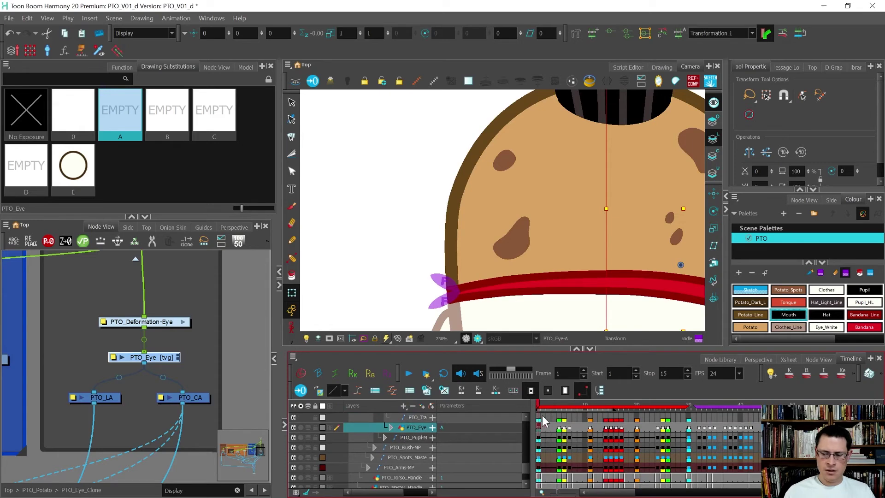
- At frame 34, test the clone eye by swapping PTO_Eye to substitution C and back to A, and check the other eye's PTO_Eyelid_Up swaps
click(699, 404)
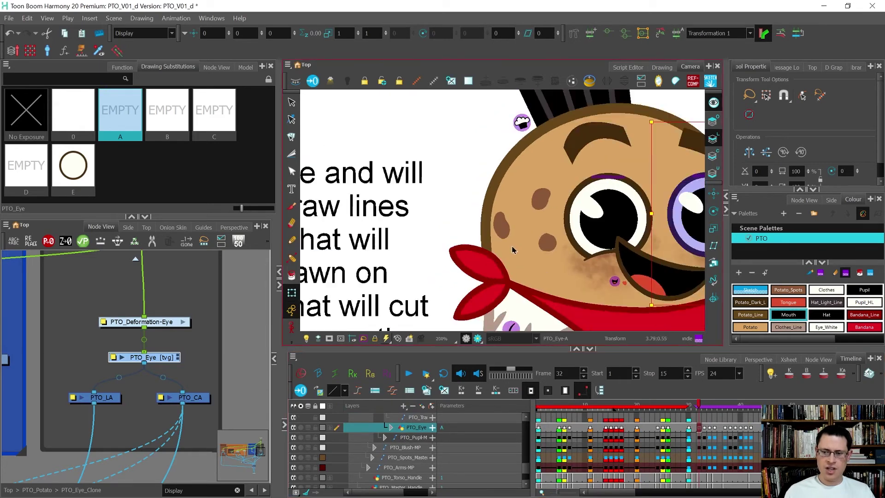
key(period)
key(period)
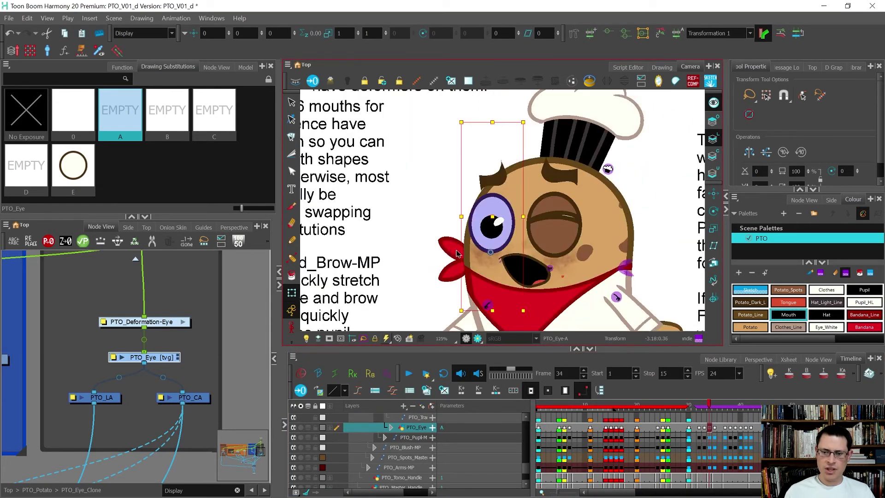
scroll(464, 253, down, 1)
scroll(460, 251, up, 1)
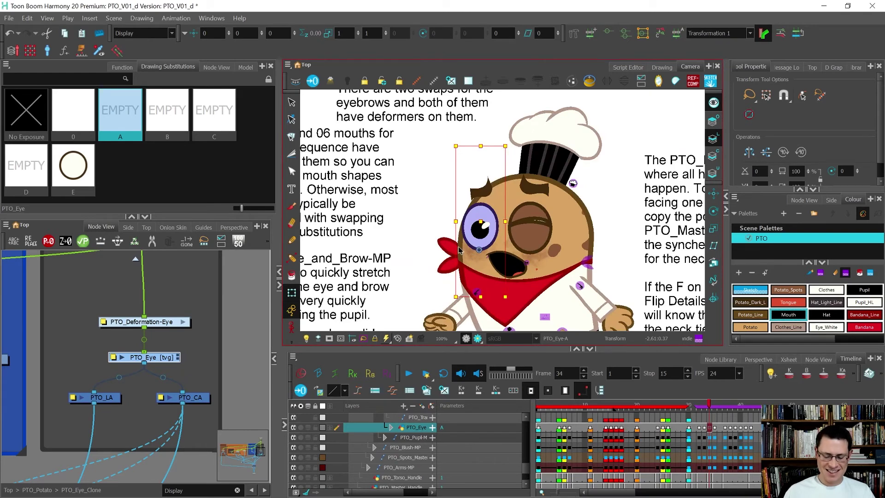
key(bracketright)
key(bracketright)
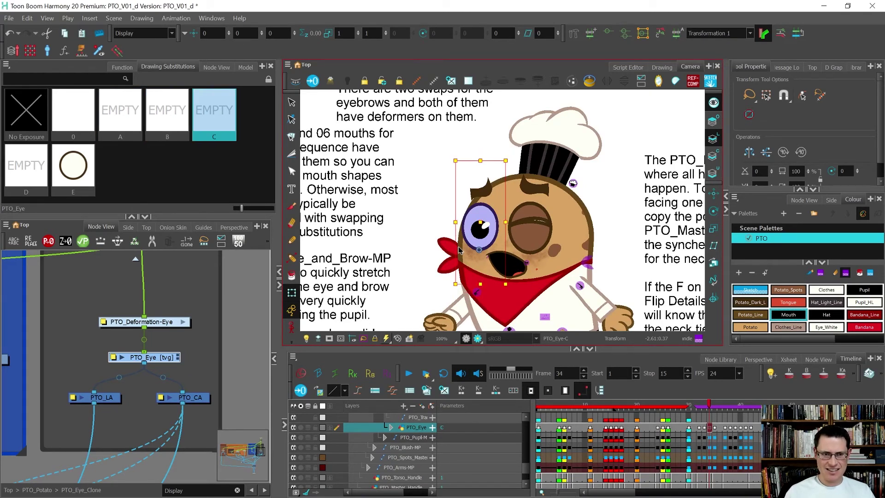
key(bracketleft)
key(bracketleft)
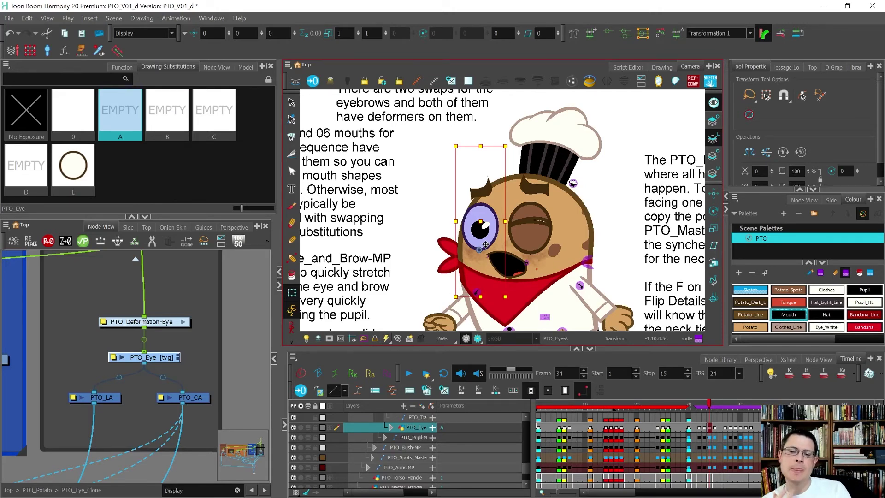
click(529, 240)
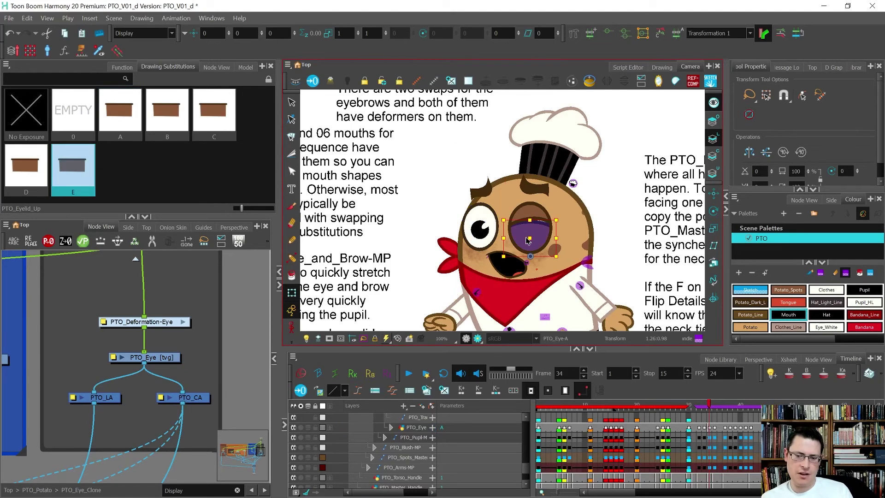
key(bracketleft)
key(bracketright)
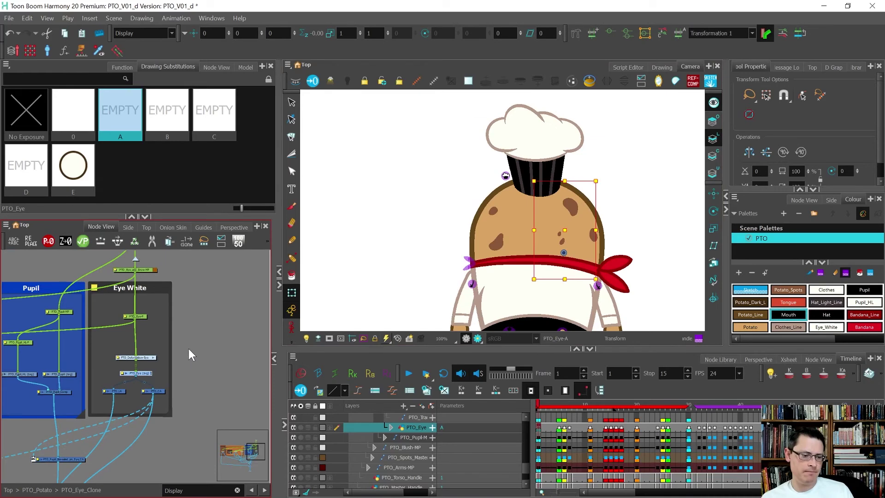
- Locate PTO_Eyelid_SYNC in the clone group and unsync the PTO_Eye drawing layer in the Eye White backdrop
scroll(102, 366, down, 3)
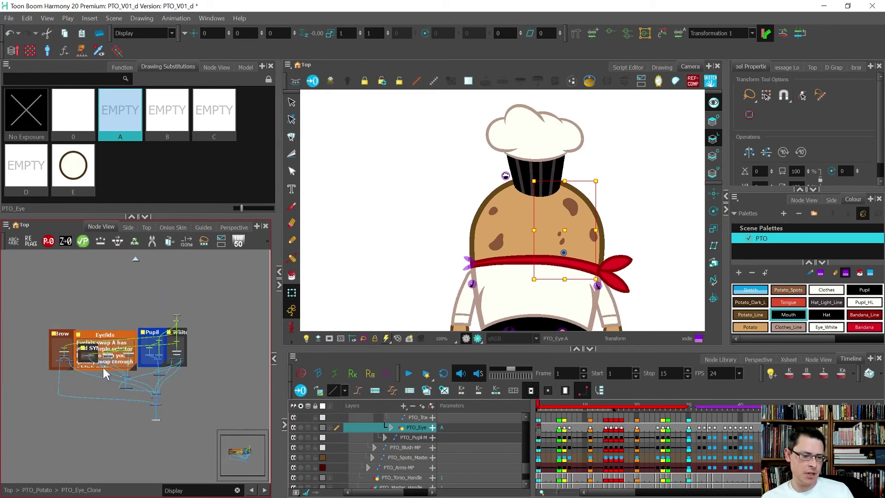
scroll(95, 364, up, 6)
click(83, 339)
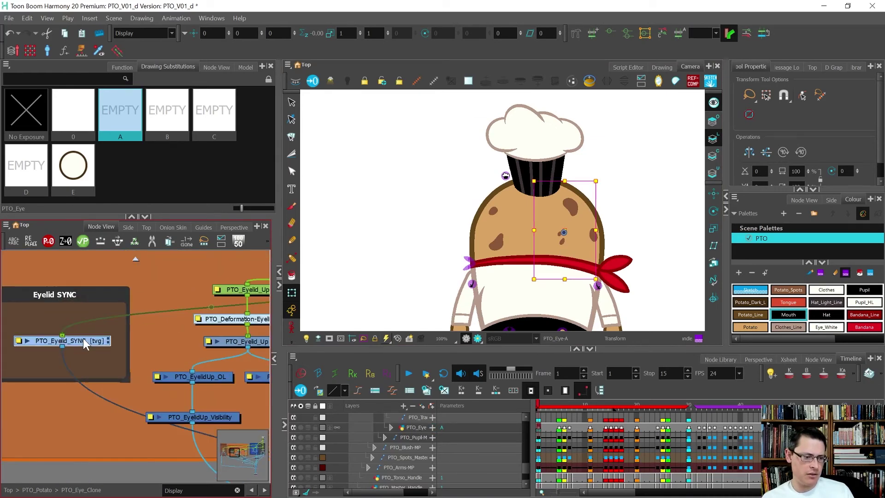
scroll(45, 350, down, 3)
scroll(227, 346, up, 5)
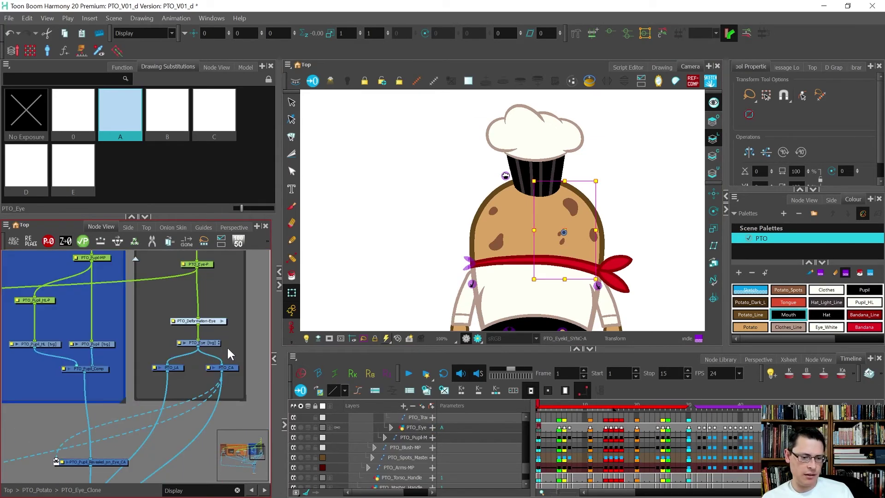
click(217, 343)
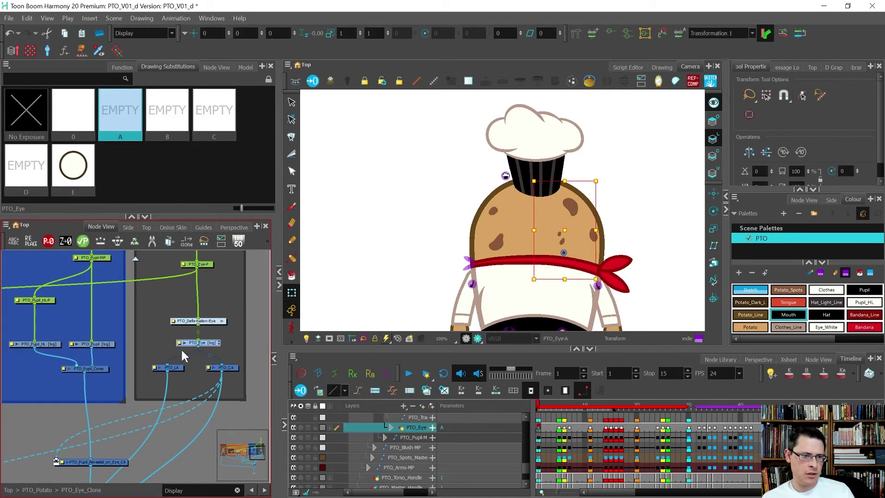
click(6, 225)
mouse_move(14, 272)
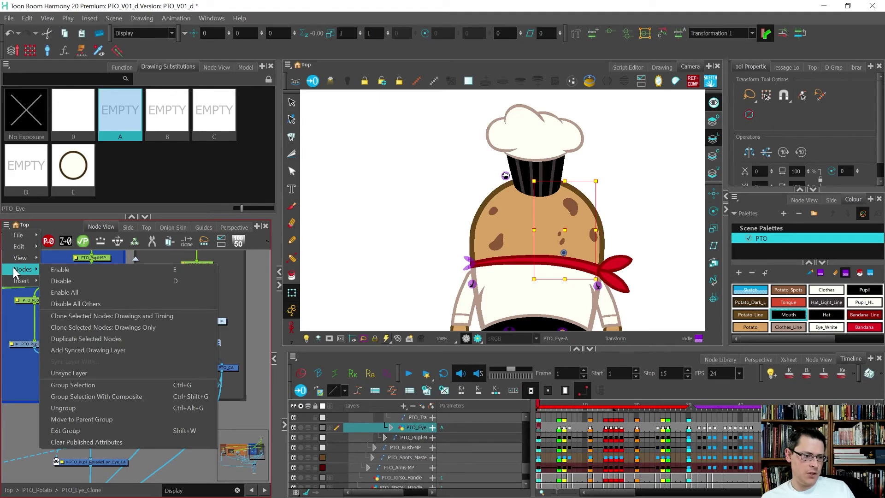
click(88, 372)
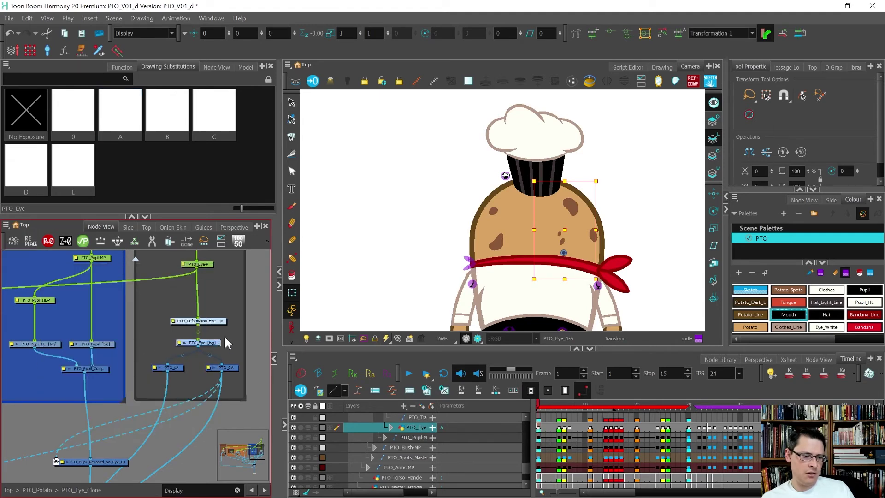
- Sync the PTO_Eye drawing layer with the parent layer PTO_Potato/PTO_Eye_Clone/PTO_Eyelid_SYNC
click(6, 226)
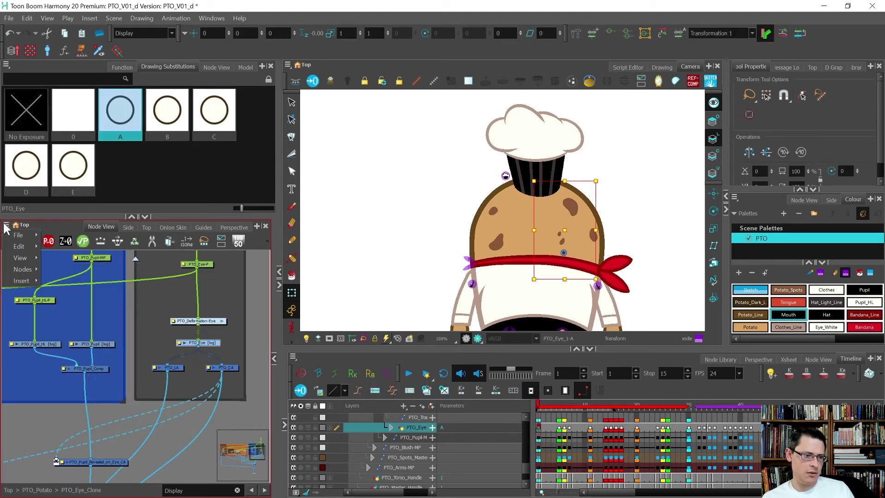
mouse_move(30, 271)
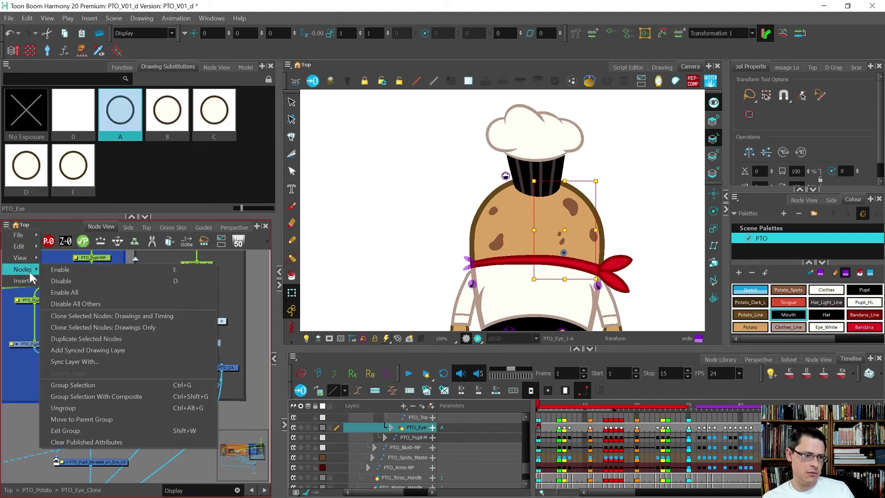
click(95, 353)
click(463, 248)
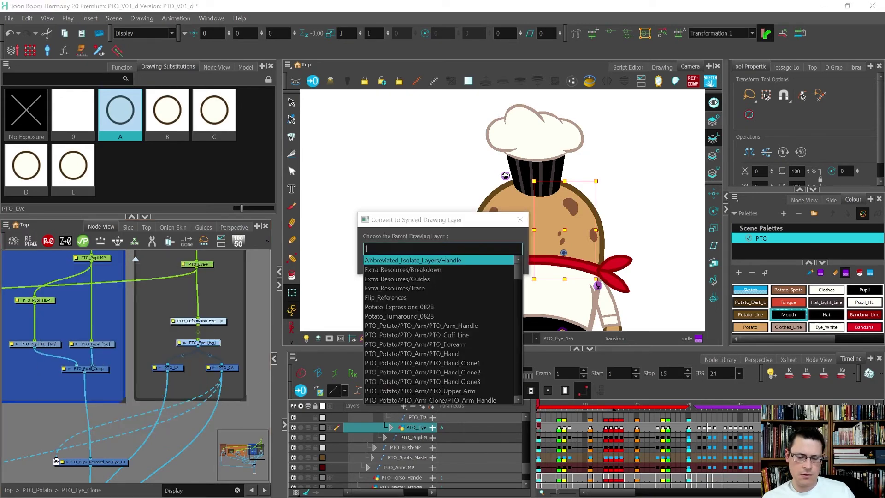
text(SYNC)
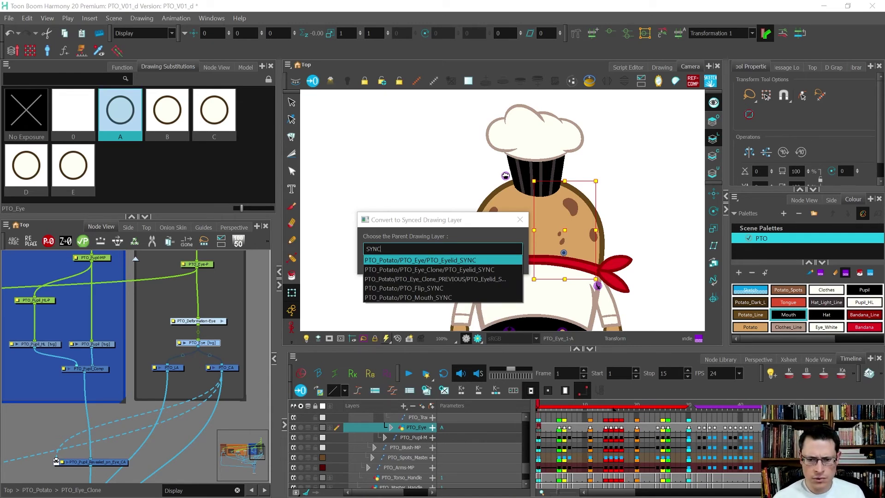
click(465, 270)
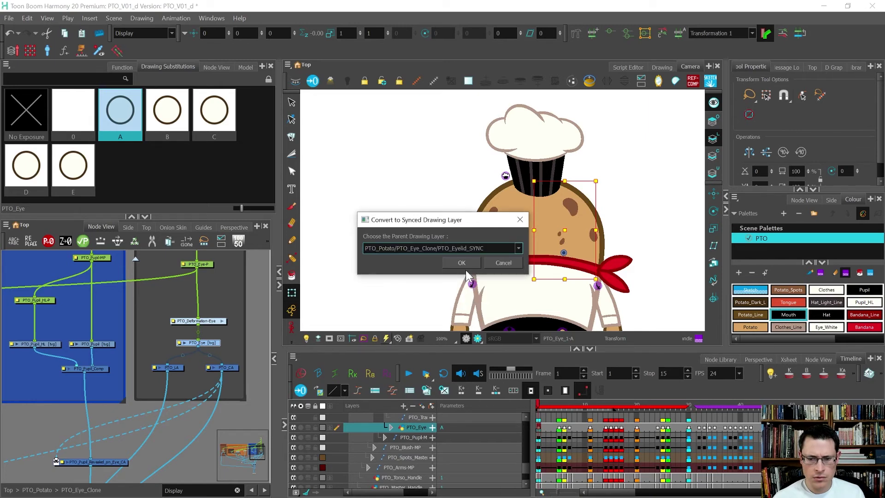
click(467, 270)
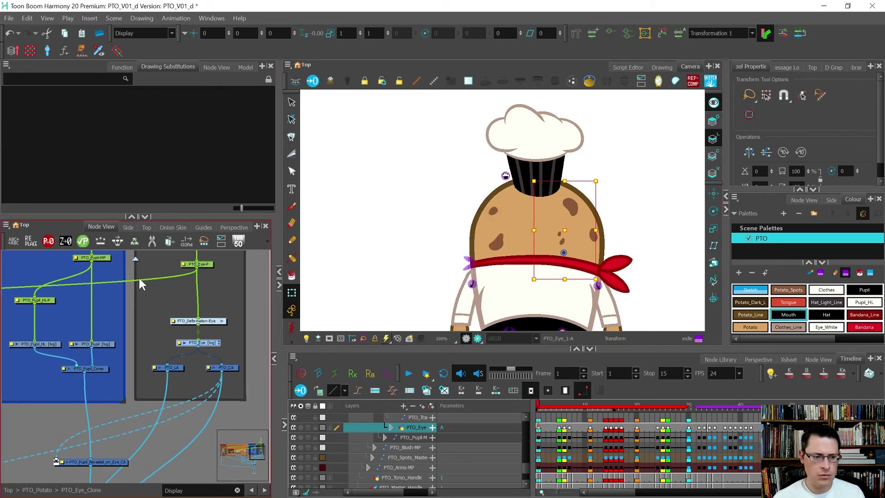
- Return to the PTO_Potato group and delete the PTO_Eye_Clone_PREVIOUS group
click(137, 259)
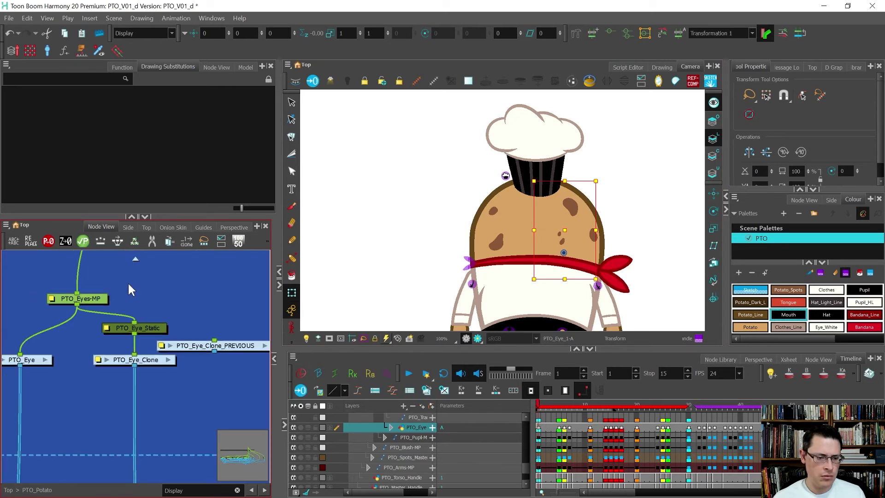
drag(209, 302, 200, 370)
key(Delete)
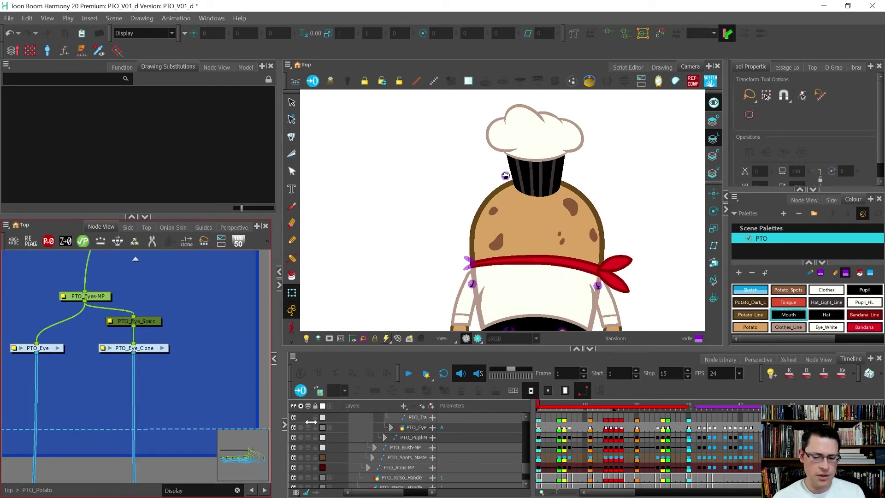
- Reopen PTO_Eye_Clone and test PTO_Eye at frame 14 by cycling its drawing substitutions between A and D, returning to A
click(163, 349)
click(201, 344)
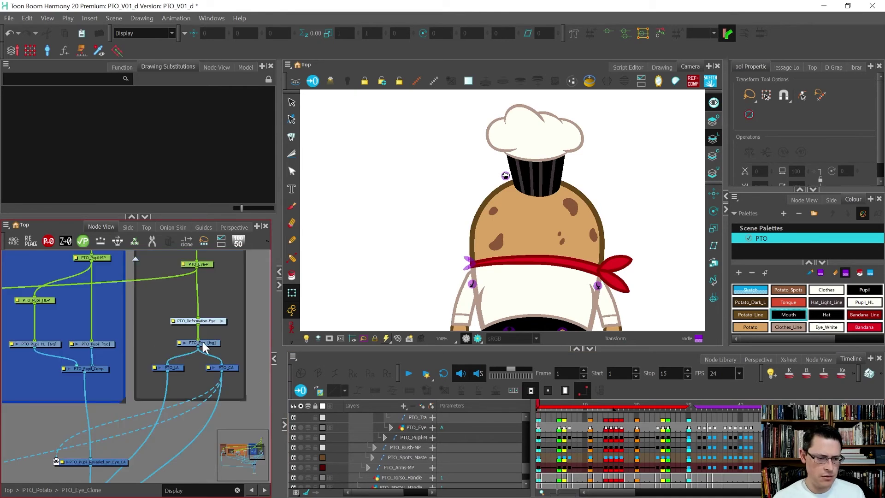
key(Return)
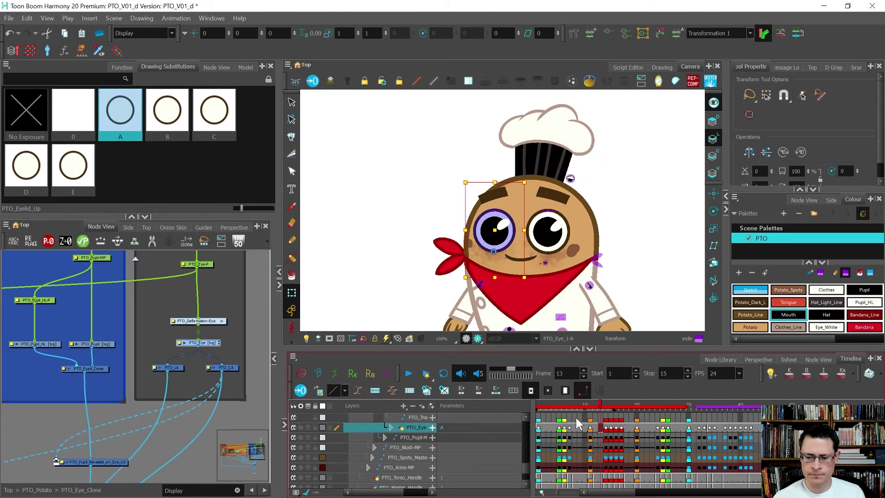
click(427, 302)
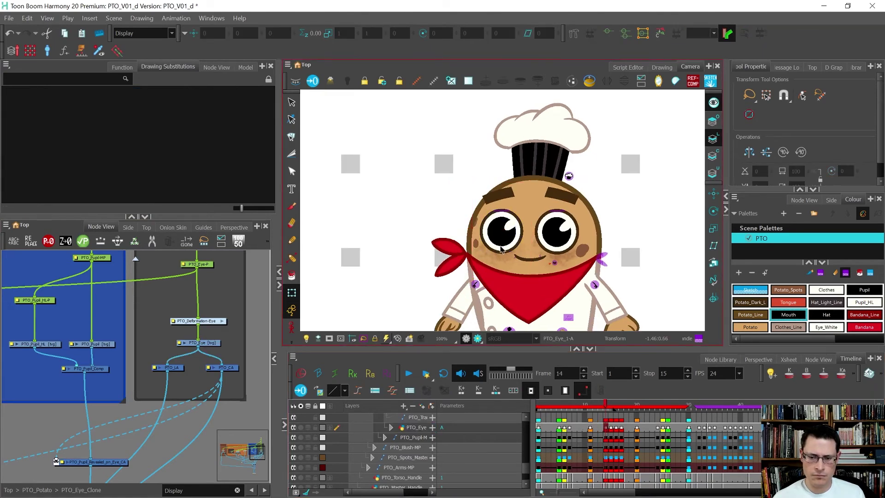
click(502, 250)
key(])
key(bracketright)
key(bracketright)
key(bracketright)
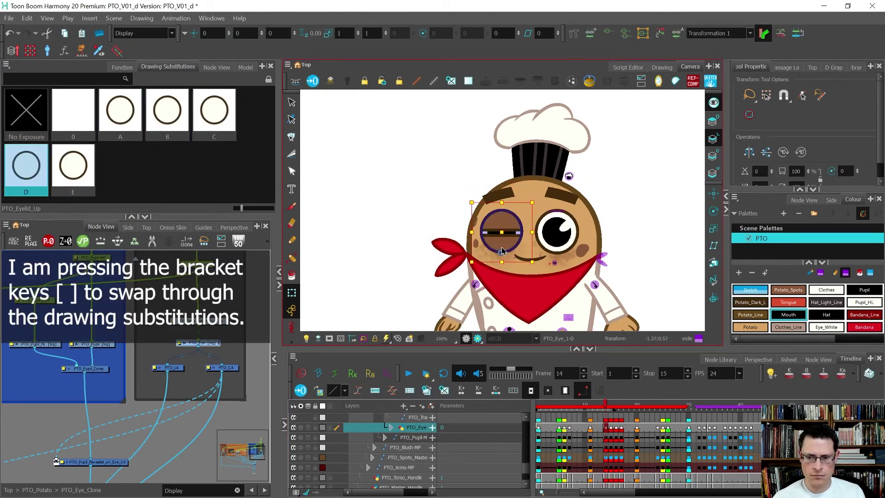
key(bracketleft)
key(bracketleft)
key(bracketleft)
key(bracketleft)
key(bracketright)
key(bracketright)
key(bracketright)
key(bracketleft)
key(bracketleft)
key(bracketleft)
key(bracketright)
key(bracketright)
key(bracketright)
key(bracketright)
key(bracketleft)
key(bracketleft)
key(bracketleft)
key(bracketleft)
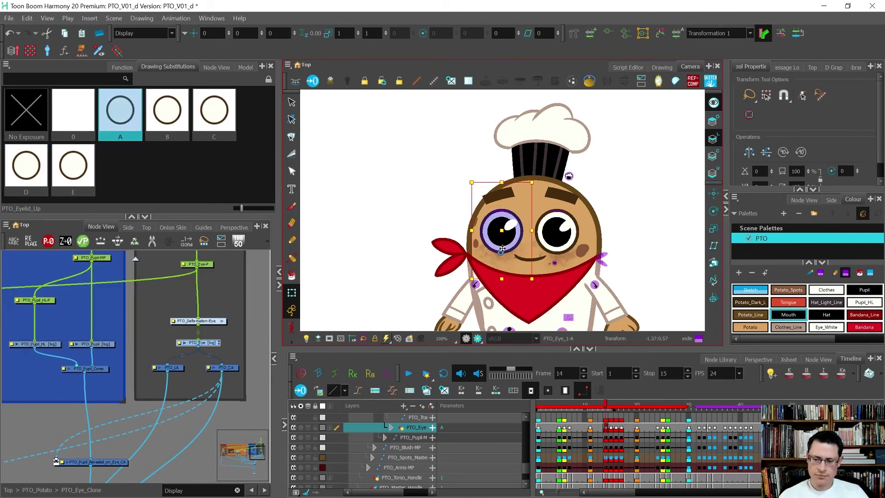
- Test the clone eye at frame 34 by swapping PTO_Eye to substitution C and back to A
click(705, 408)
drag(705, 410, 711, 410)
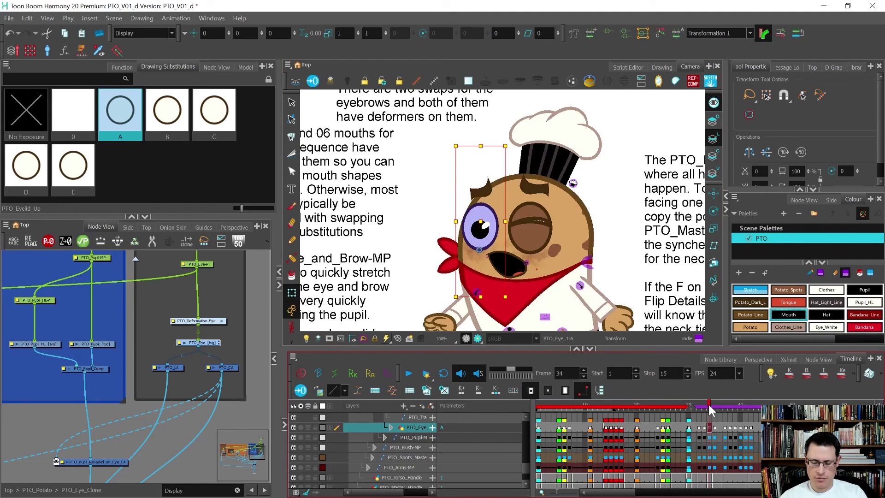
key(bracketright)
key(bracketright)
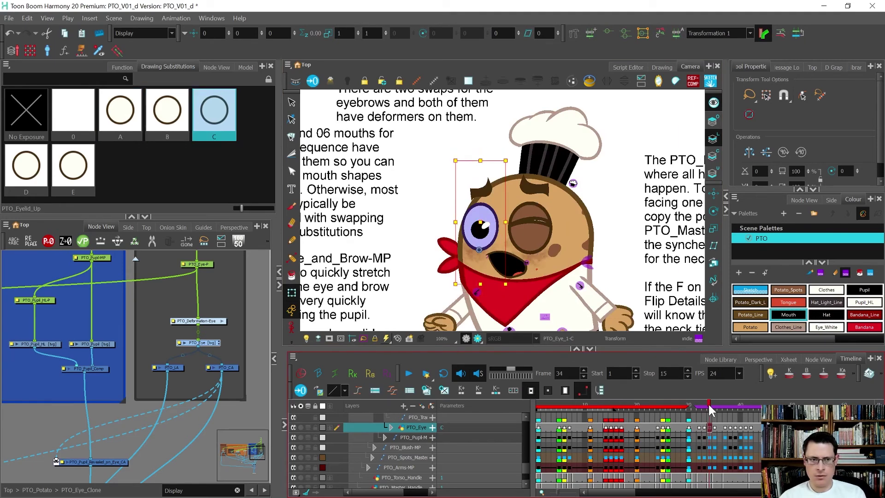
key(bracketleft)
key(bracketleft)
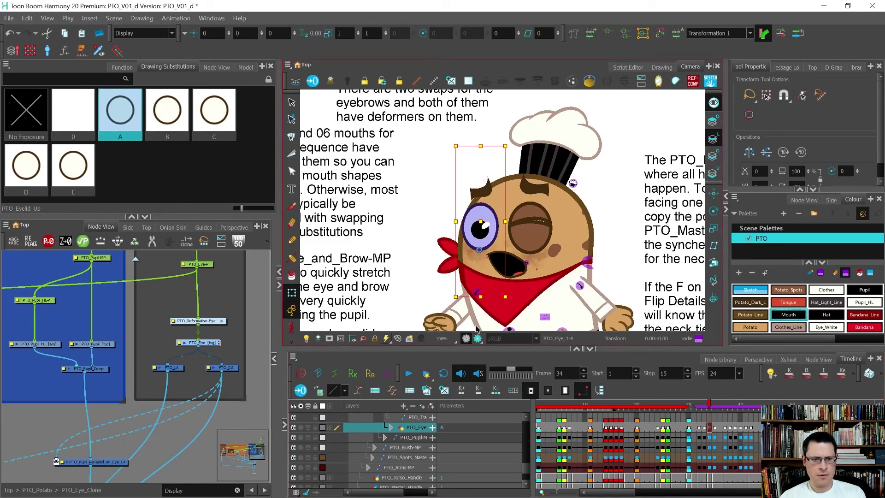
click(419, 288)
click(481, 244)
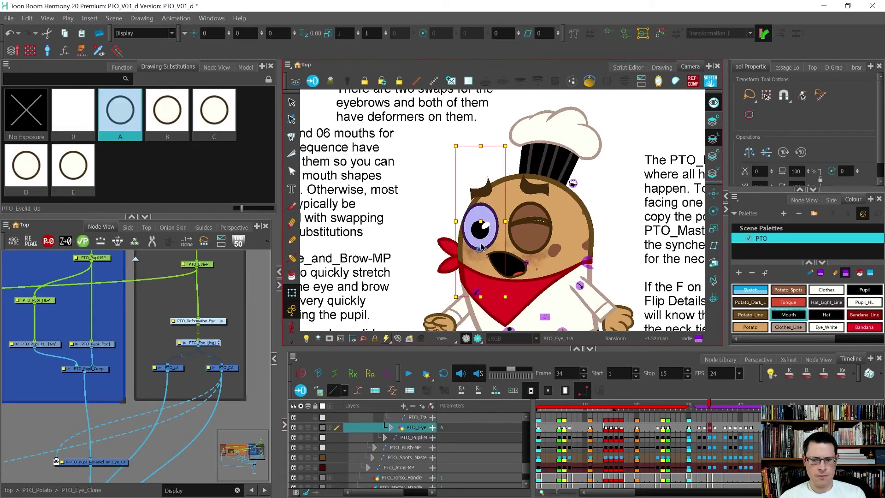
- Test PTO_Eye at frame 34 with substitution B, return it to A, clear the selection and save the scene
key(bracketright)
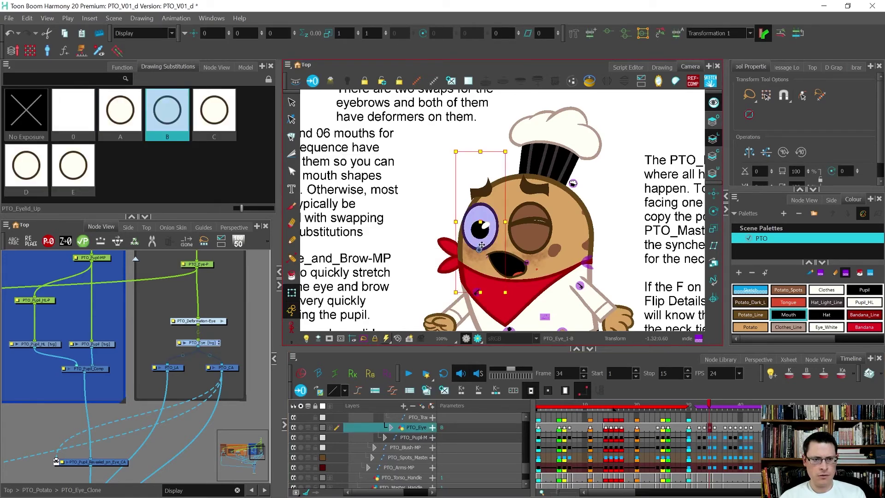
key(bracketleft)
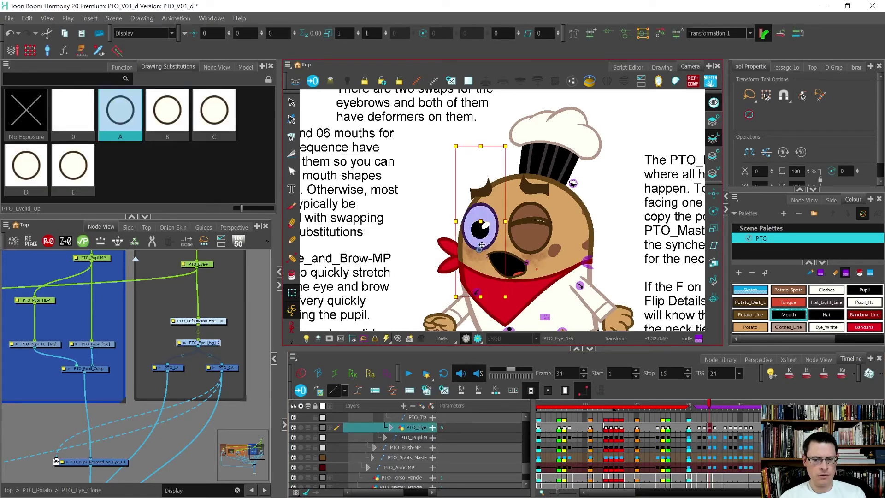
click(401, 279)
key(ctrl+s)
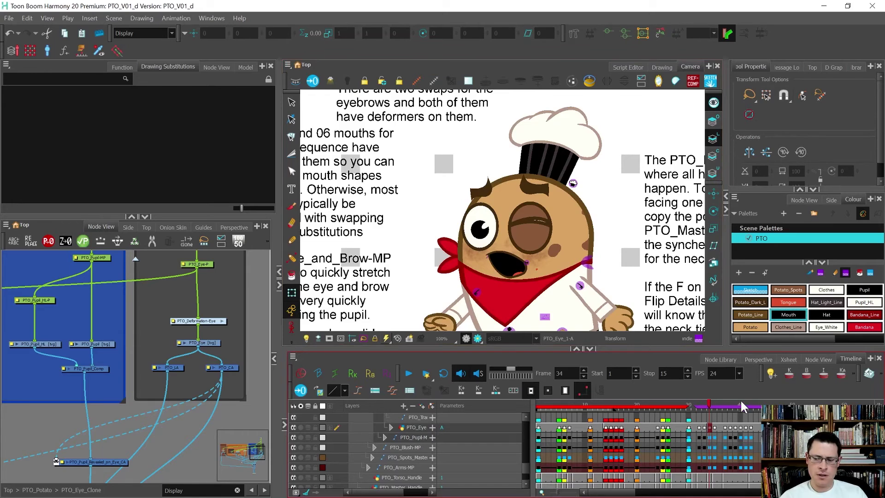
- Delete all the unused columns from the Xsheet, including their drawing files and element folders
click(789, 359)
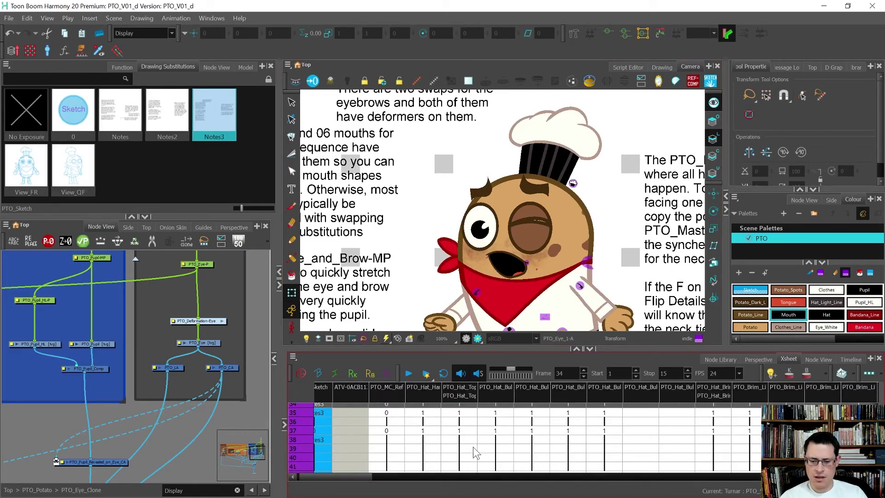
drag(366, 480, 775, 479)
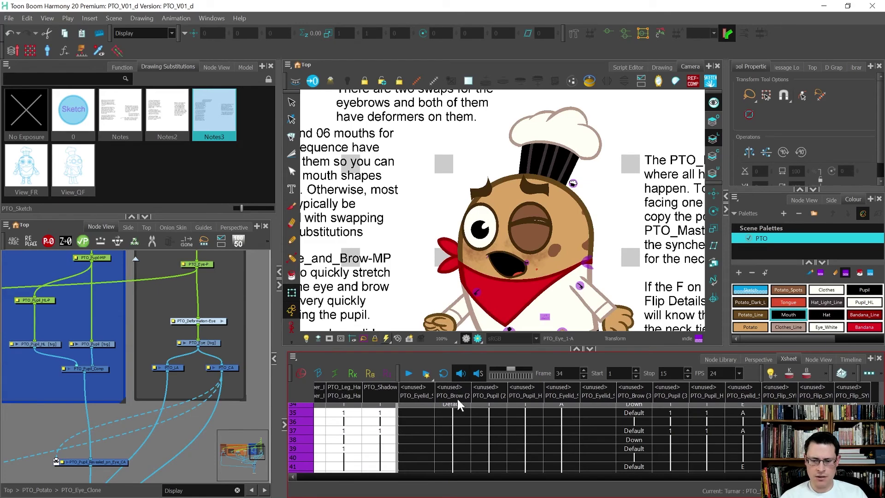
click(416, 393)
shift+click(841, 396)
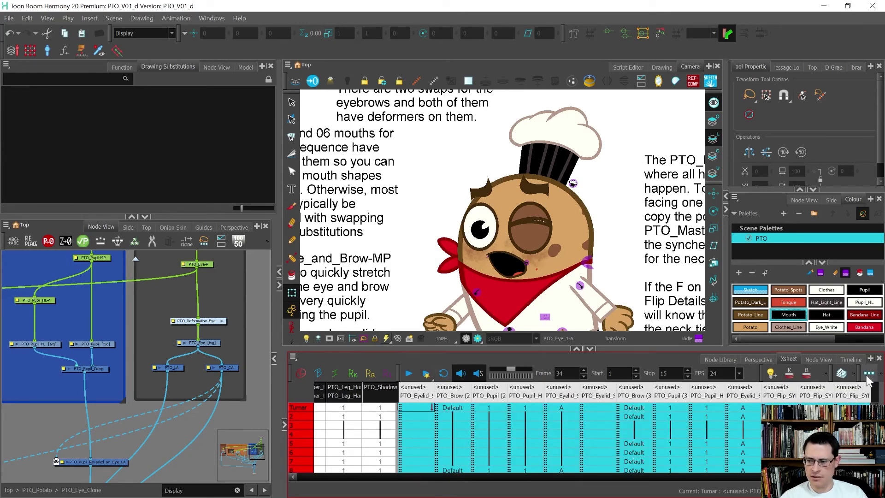
drag(869, 373, 881, 379)
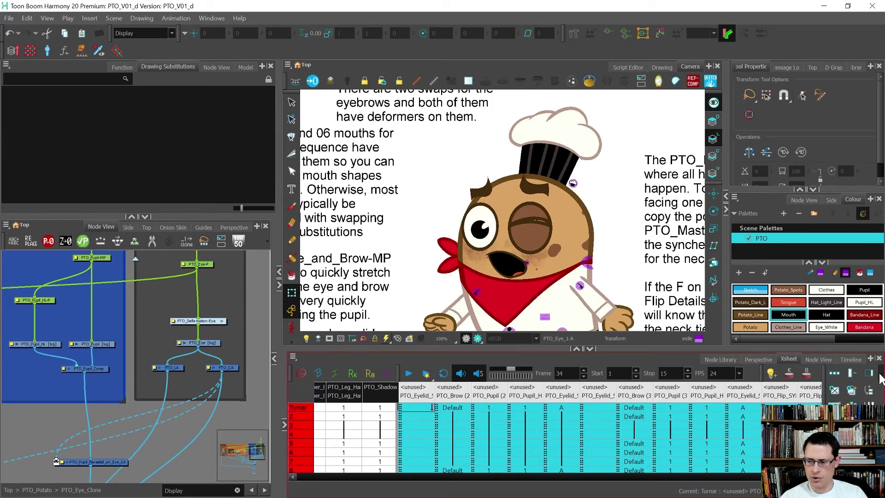
key(Delete)
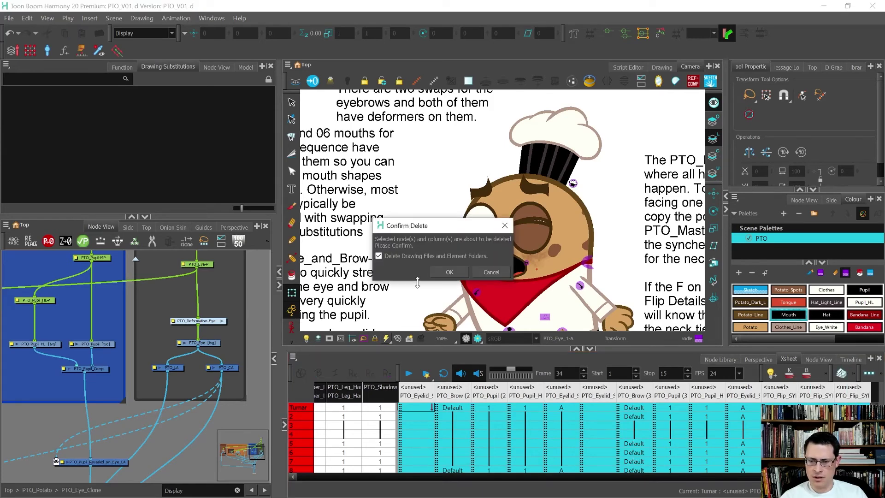
click(450, 272)
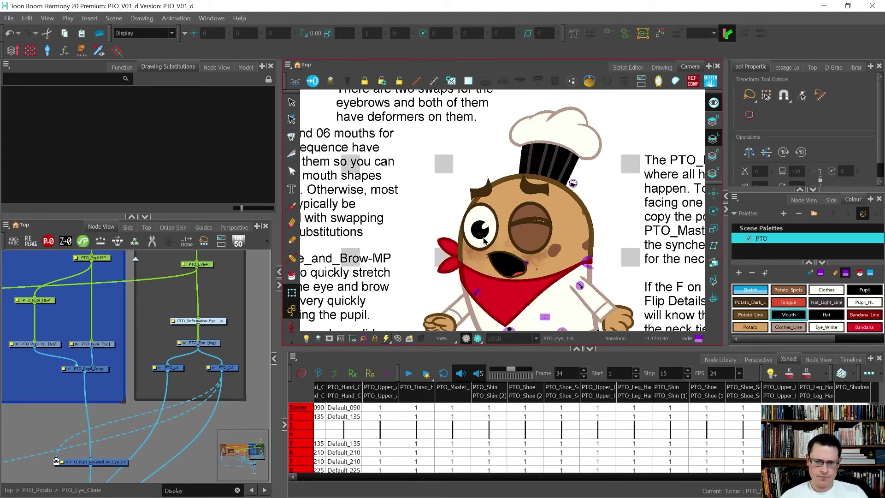
- Cycle PTO_Eye's drawing substitutions at frame 34 back and forth between A and E, ending on E
click(483, 241)
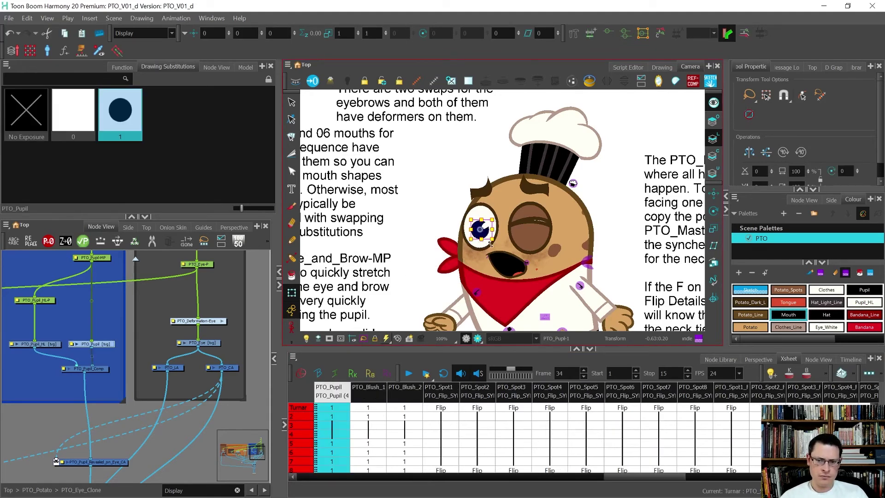
click(483, 249)
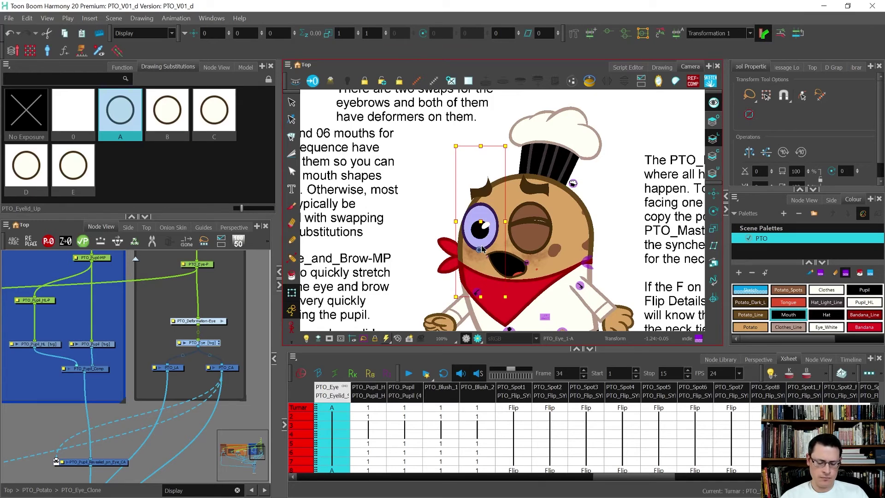
key(bracketright)
key(bracketright)
key(bracketright)
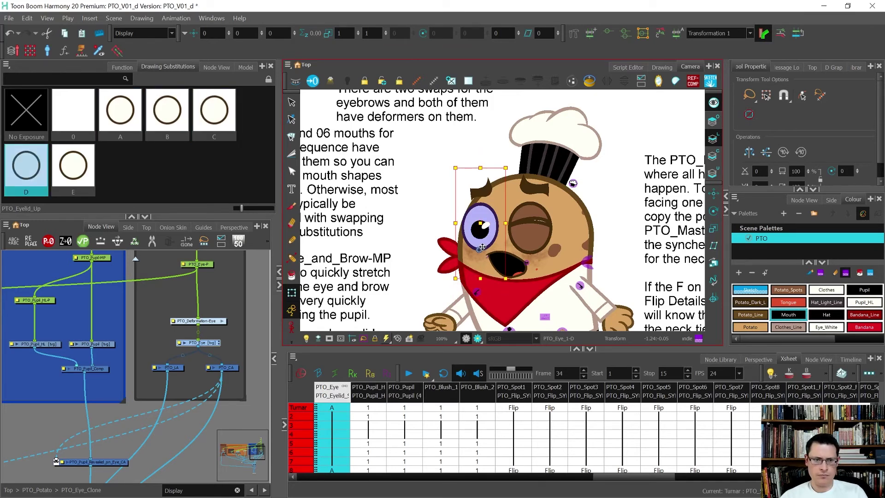
key(bracketleft)
key(bracketleft)
key(bracketleft)
key(bracketright)
key(bracketright)
key(bracketright)
key(bracketleft)
key(bracketleft)
key(bracketleft)
key(bracketright)
key(bracketright)
key(bracketright)
key(bracketright)
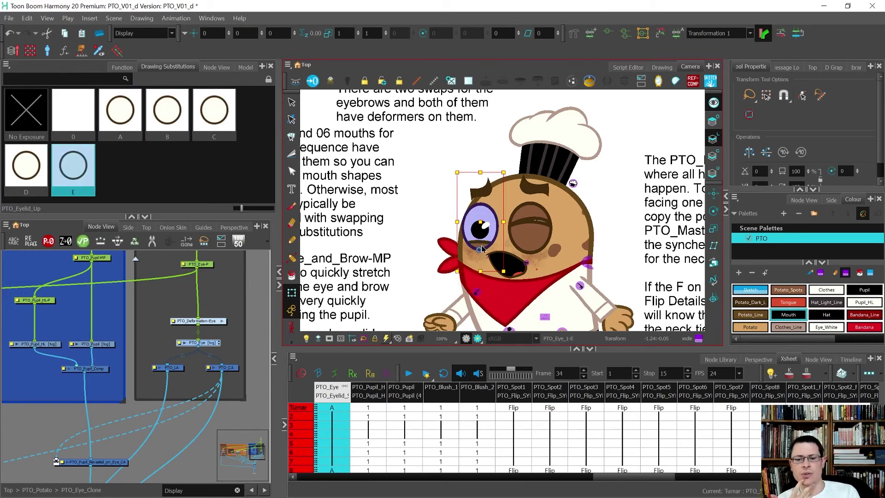
key(bracketleft)
key(bracketleft)
key(bracketleft)
key(bracketright)
key(bracketright)
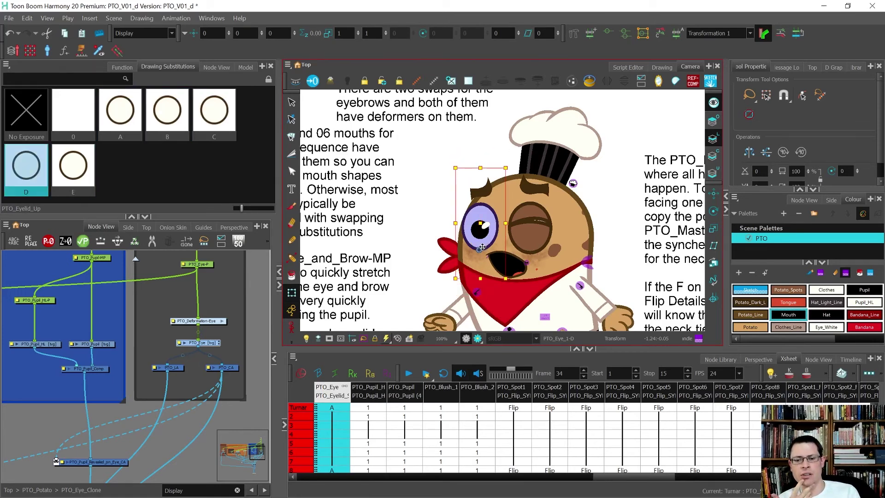
key(bracketright)
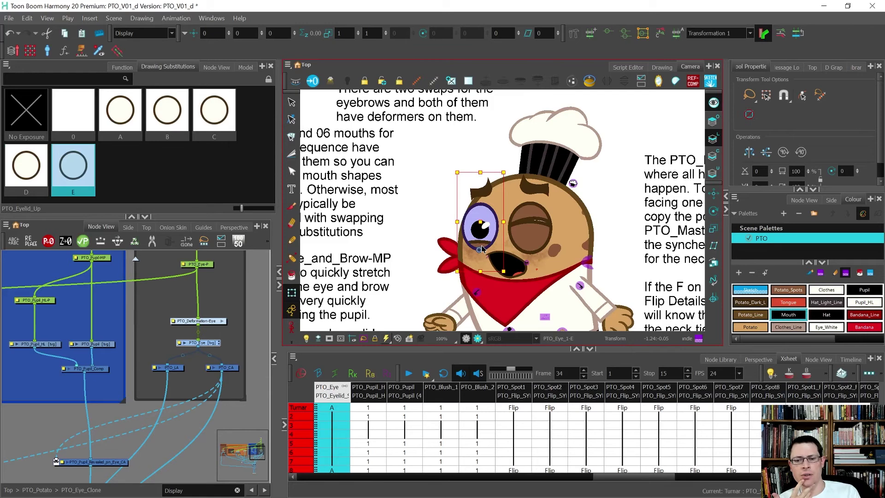
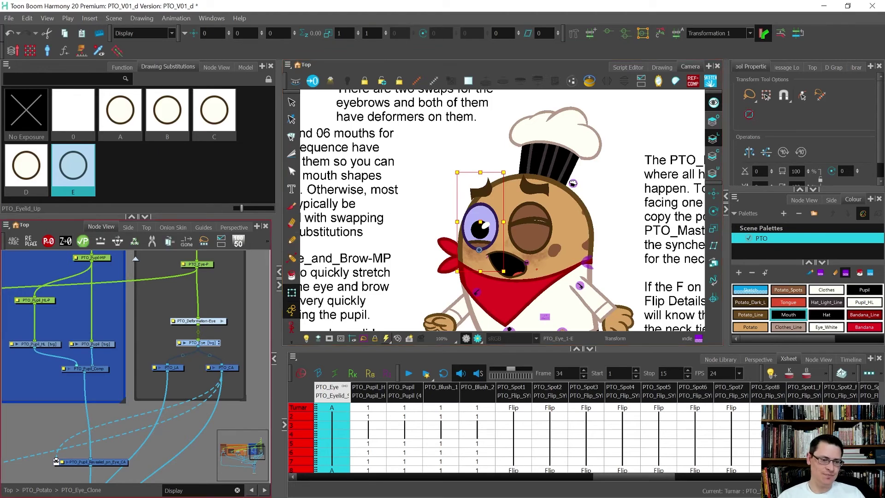
- Return to the Timeline and, at frame 35, set the clone eye's lower eyelid to drawing substitution A
scroll(69, 364, down, 5)
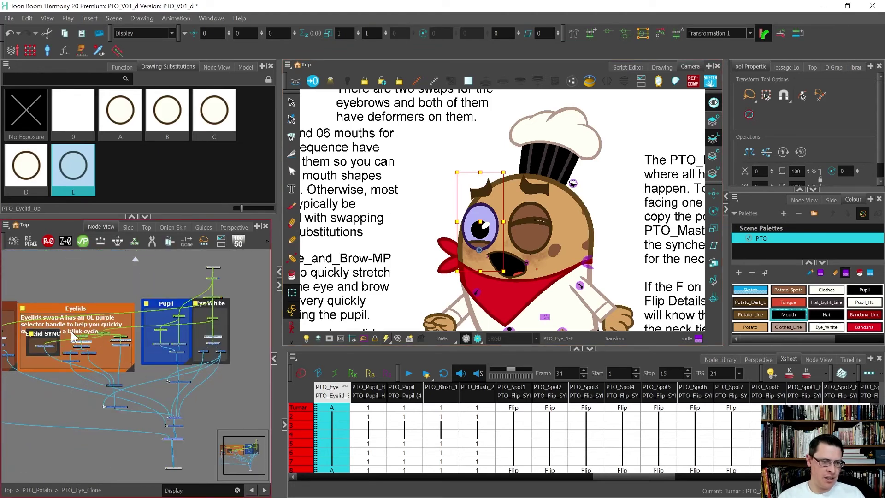
scroll(79, 336, up, 3)
click(191, 352)
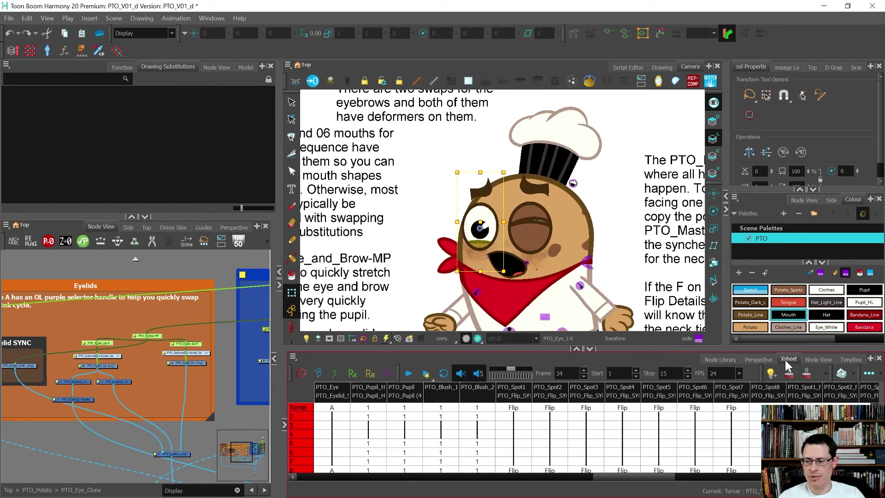
click(850, 359)
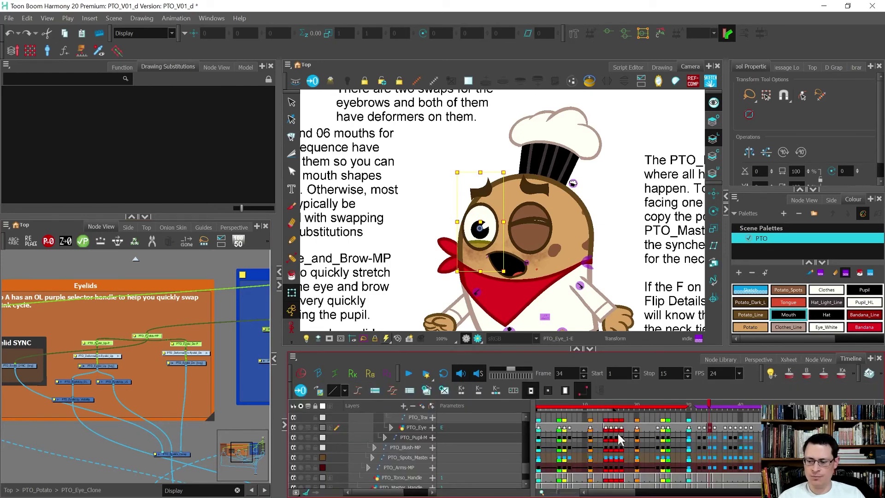
scroll(631, 435, down, 1)
key(period)
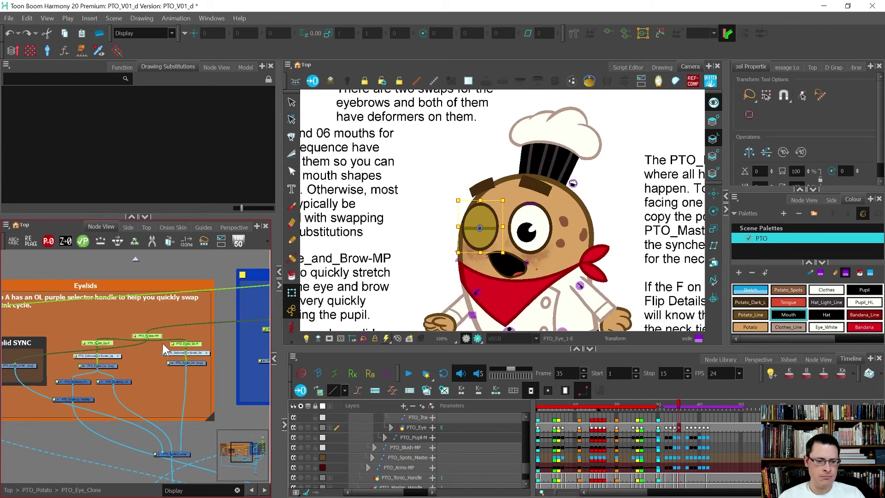
click(485, 244)
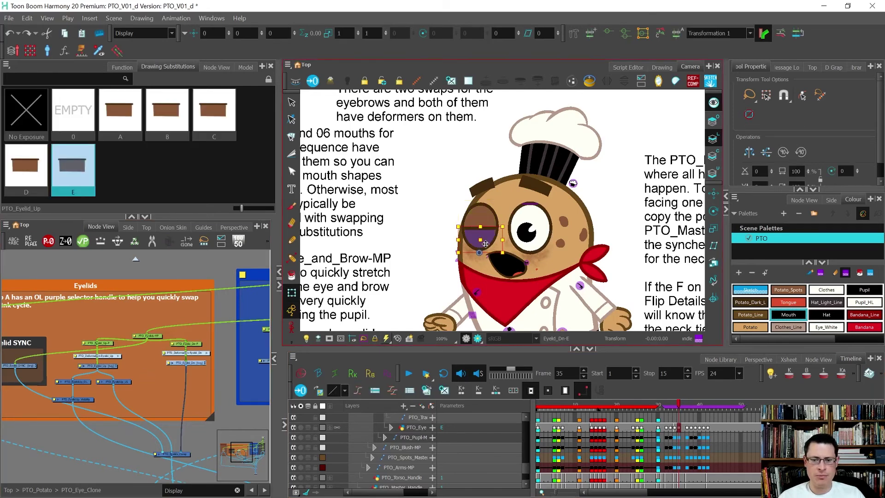
key(bracketleft)
key(bracketleft)
key(bracketleft)
key(bracketleft)
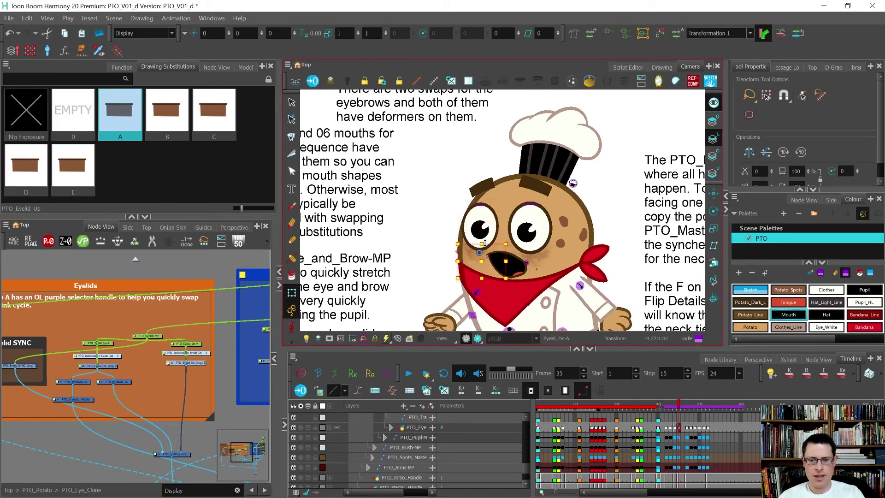
key(bracketleft)
key(bracketright)
key(bracketleft)
key(bracketright)
- Advance through the poses to frame 41 and set PTO_Eye's drawing substitution to E
key(period)
key(period)
key(period)
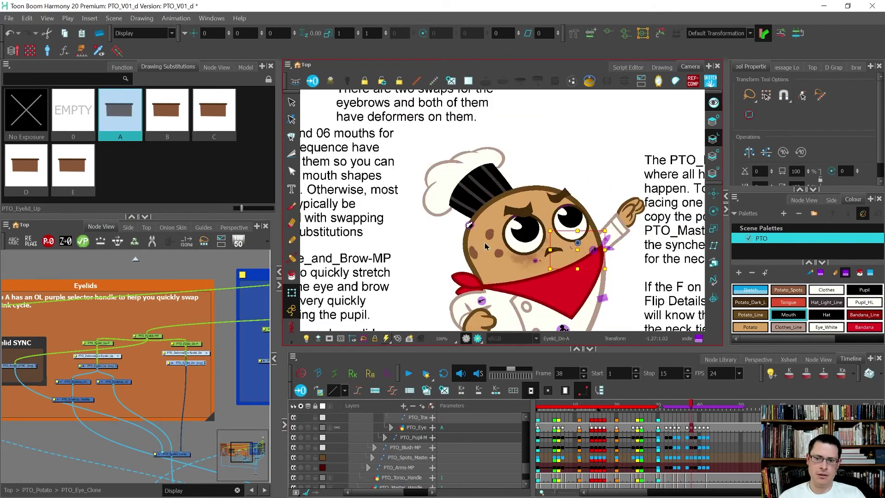
key(period)
key(period)
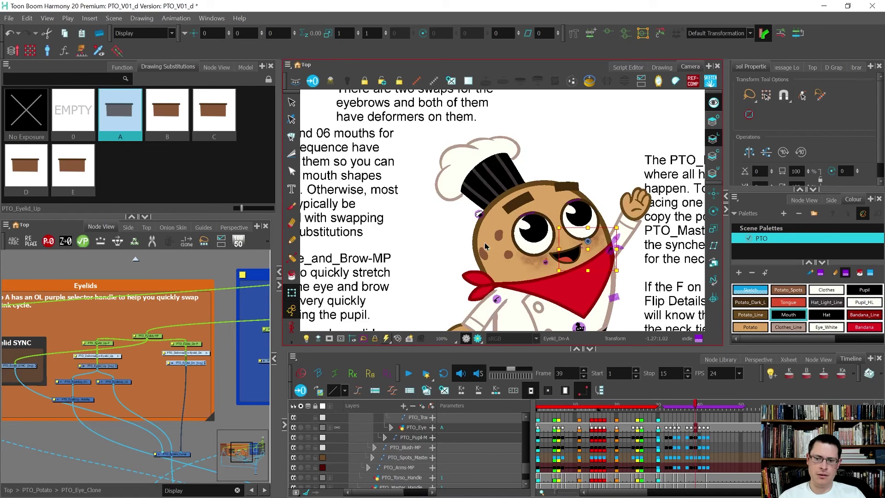
key(period)
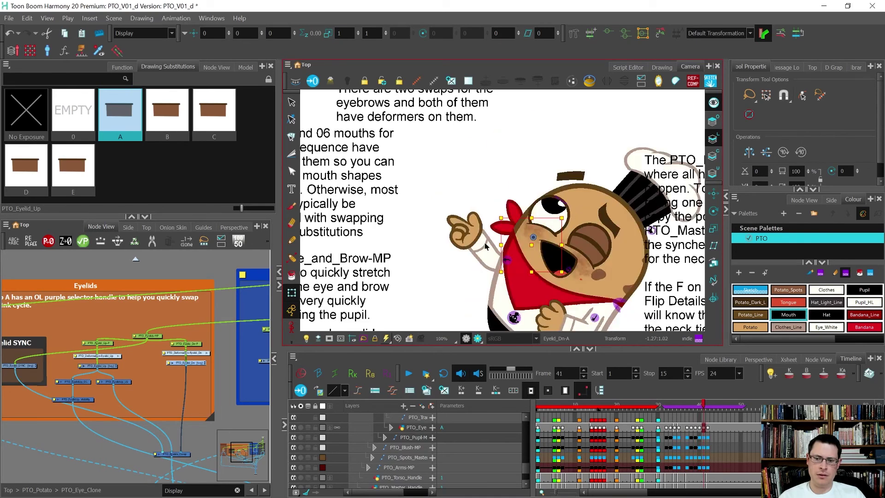
scroll(485, 246, down, 2)
scroll(494, 230, up, 2)
scroll(499, 215, up, 2)
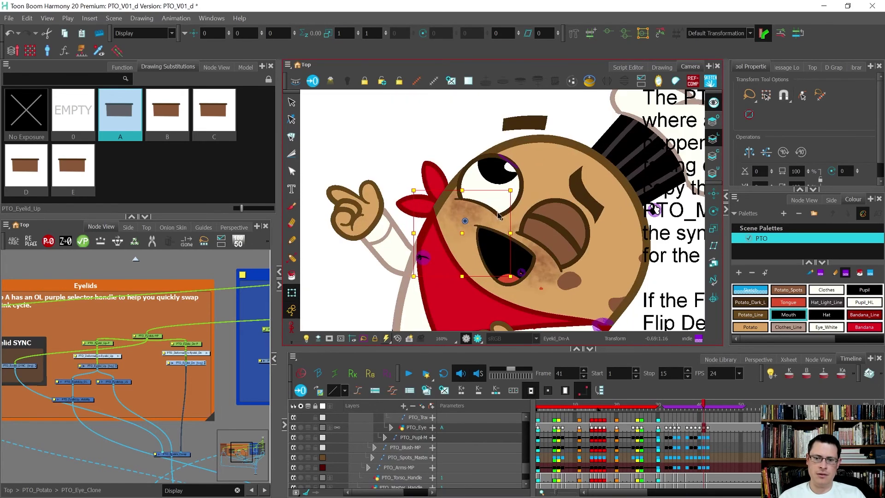
click(499, 214)
click(498, 207)
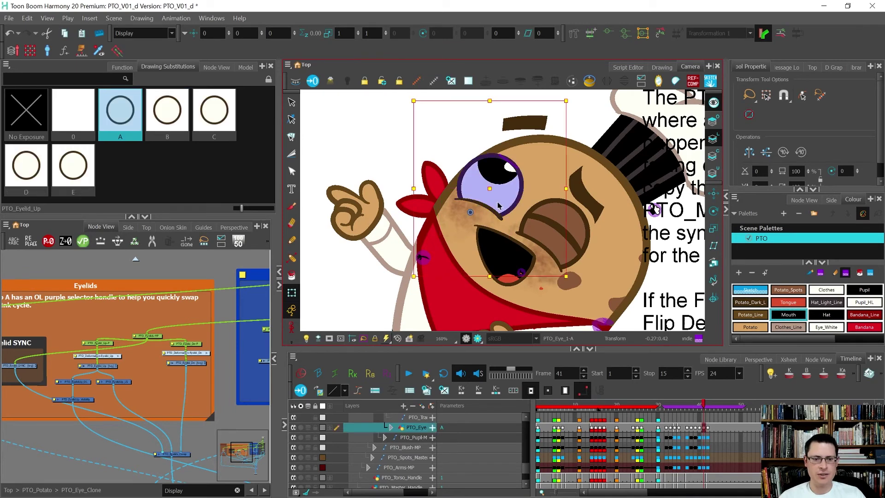
click(81, 182)
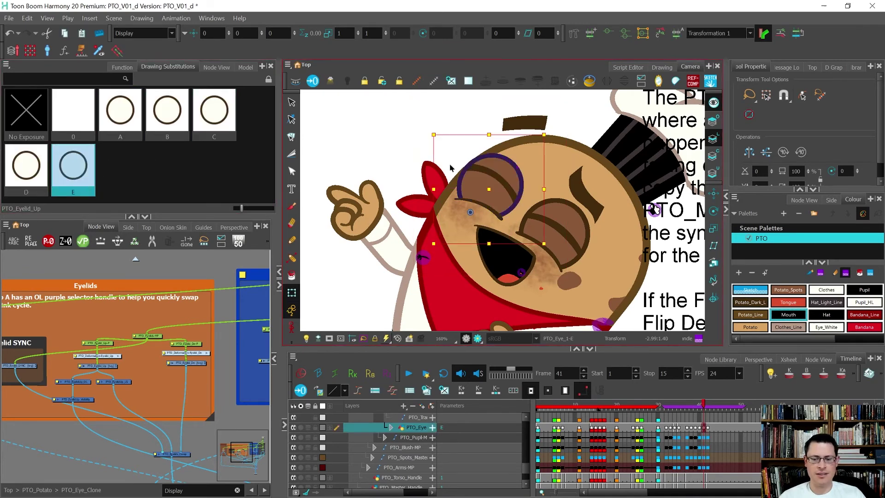
- At frame 42, set PTO_Eye's drawing substitution to A
key(period)
scroll(458, 174, down, 2)
click(121, 114)
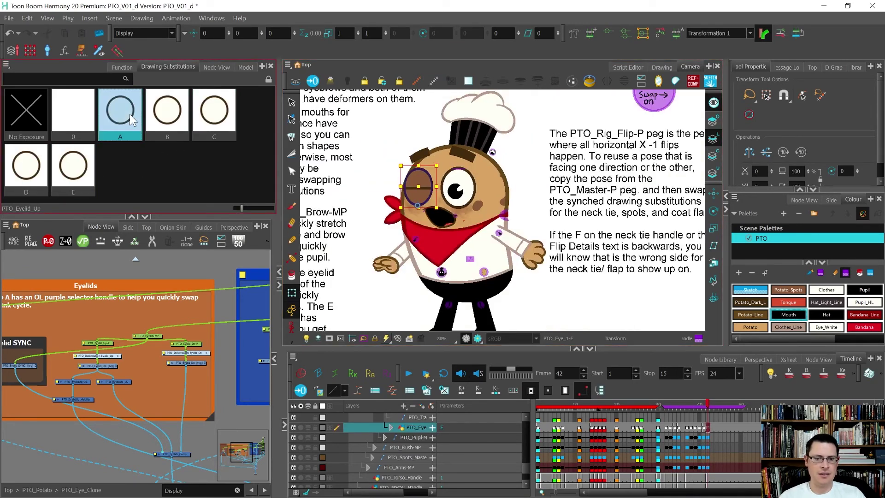
- Step through the poses from frame 42 to frame 77 to check the clone eye, and clear the selection
key(period)
key(period)
key(period)
key(period)
key(period)
key(period)
key(period)
key(period)
key(period)
key(period)
key(period)
key(period)
key(period)
key(period)
key(period)
key(period)
key(period)
key(period)
key(period)
key(period)
key(period)
key(period)
key(period)
key(period)
key(period)
key(period)
key(period)
key(period)
key(period)
key(period)
key(period)
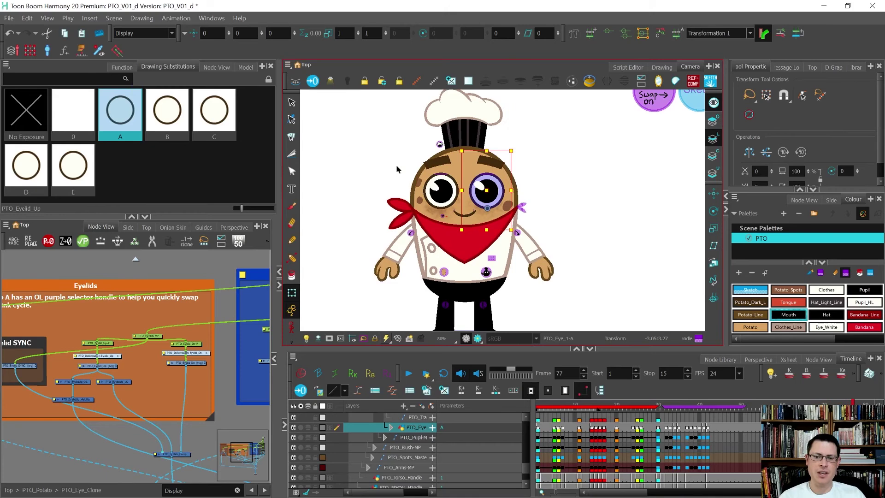
key(period)
key(comma)
key(period)
key(comma)
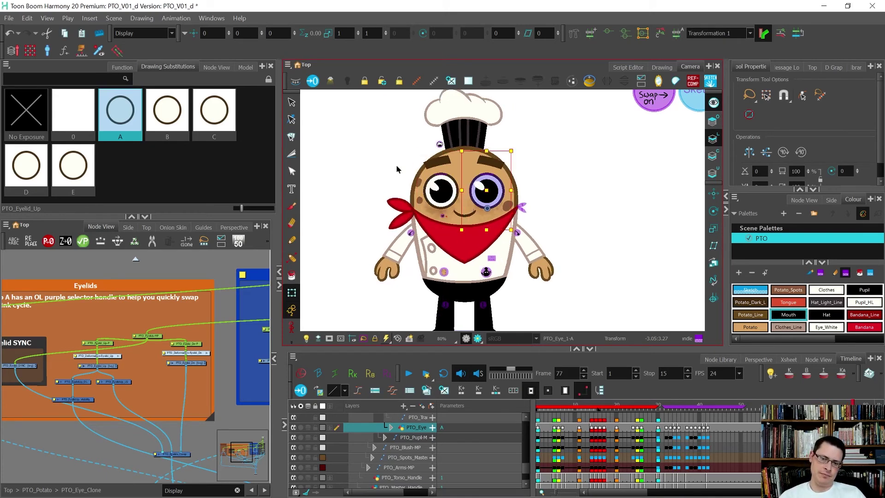
click(366, 186)
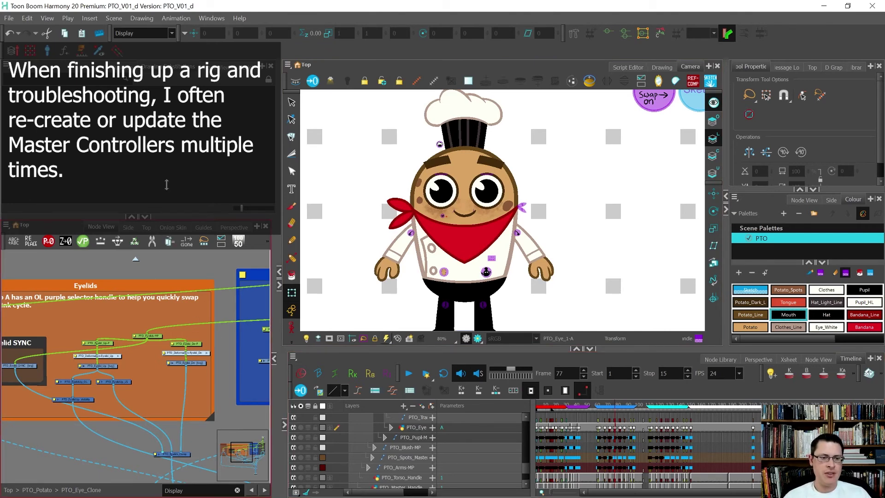
- Enlarge the Node View and leave PTO_Eye_Clone for the scene's Top level
drag(166, 201, 170, 175)
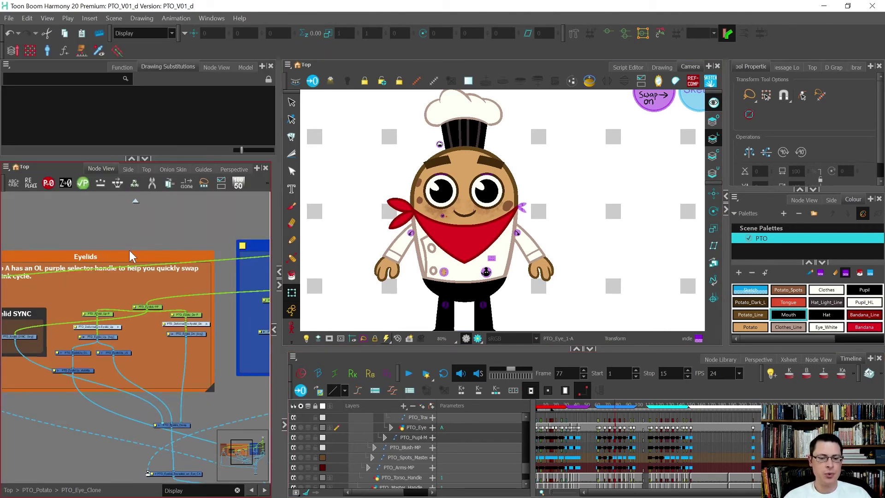
scroll(128, 249, down, 8)
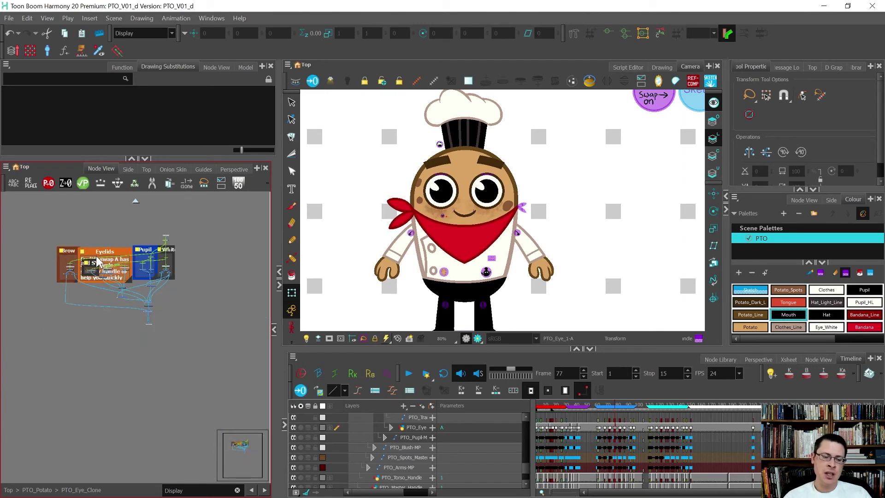
double_click(136, 202)
scroll(98, 250, down, 5)
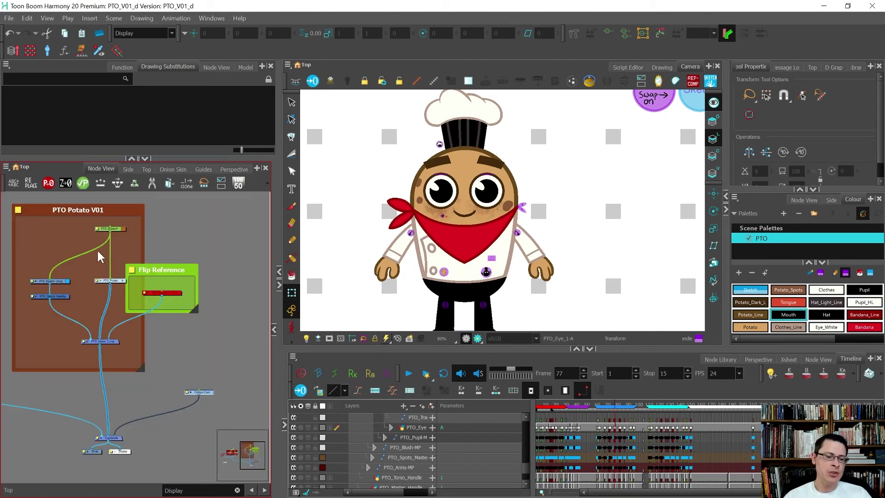
- Enter the PTO_Potato group and select the mc_PTO_Turn master controller in the green controllers area
double_click(110, 281)
scroll(44, 291, down, 5)
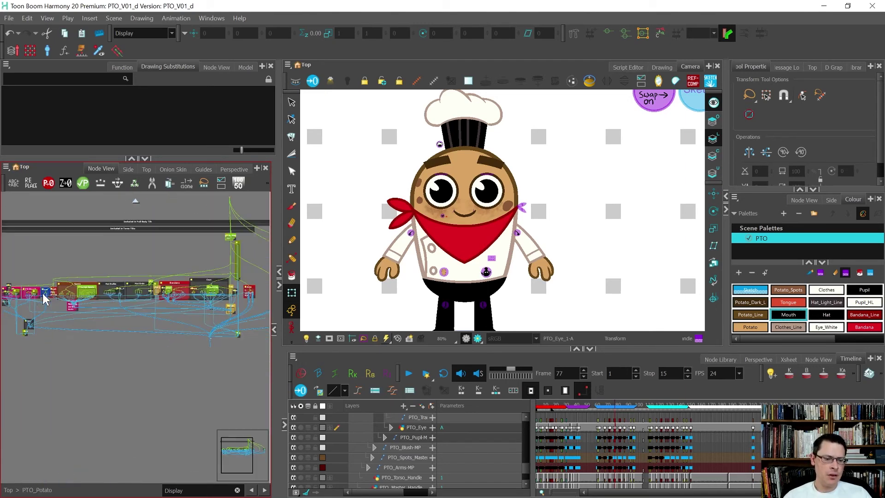
scroll(133, 288, down, 3)
scroll(252, 294, up, 8)
scroll(236, 305, up, 5)
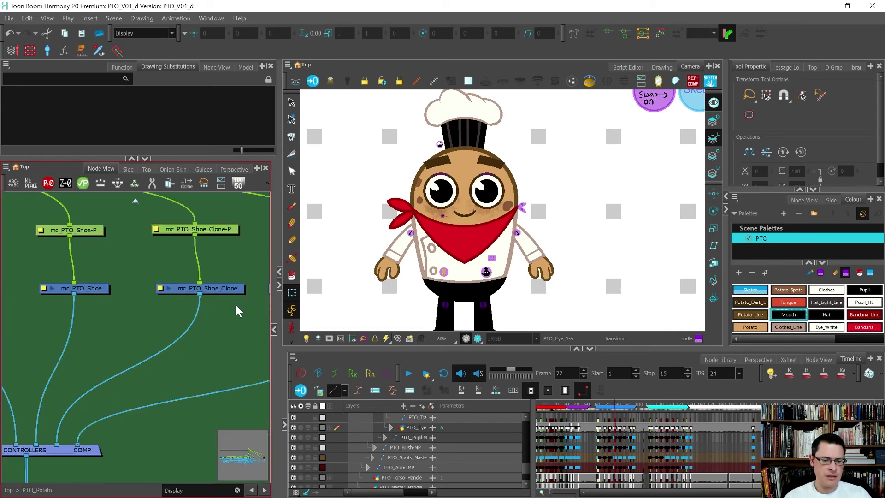
click(235, 303)
scroll(220, 283, down, 4)
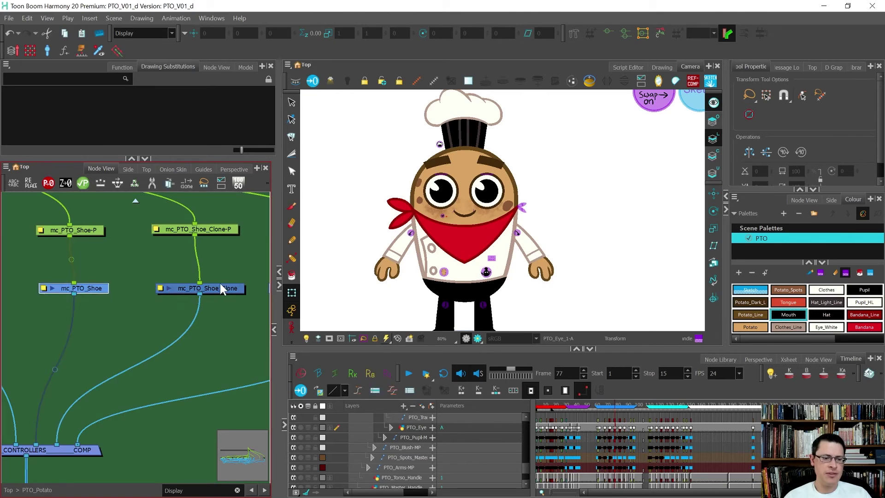
click(123, 285)
scroll(98, 277, up, 8)
click(196, 311)
scroll(197, 310, down, 2)
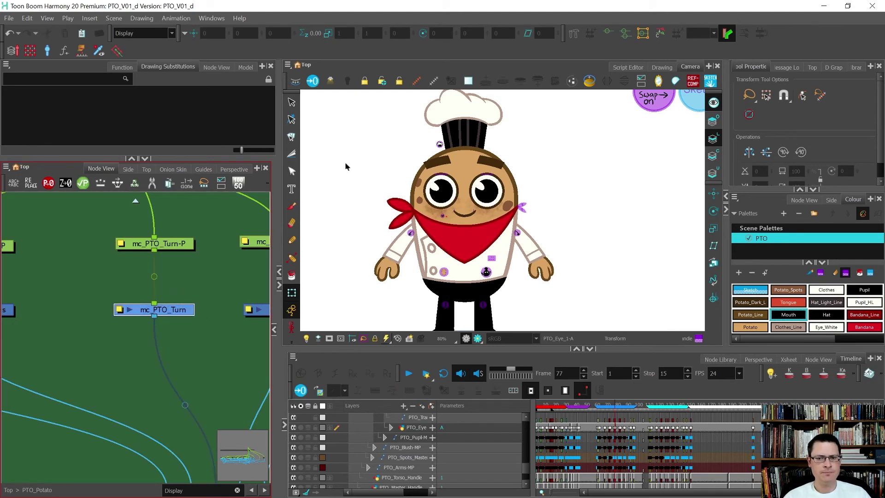
- Open the slider wizard from mc_PTO_Turn's Master Controller Unroll Wizard and name the output PTO_Turn
click(81, 50)
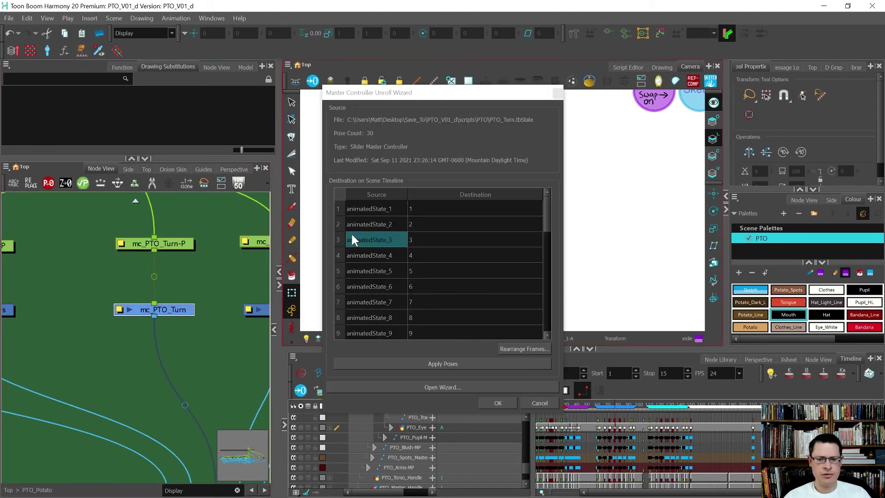
click(456, 385)
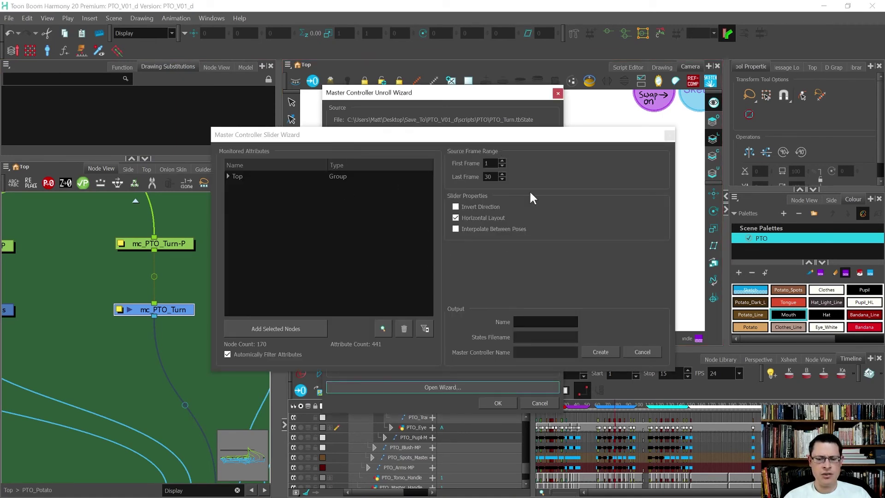
click(545, 322)
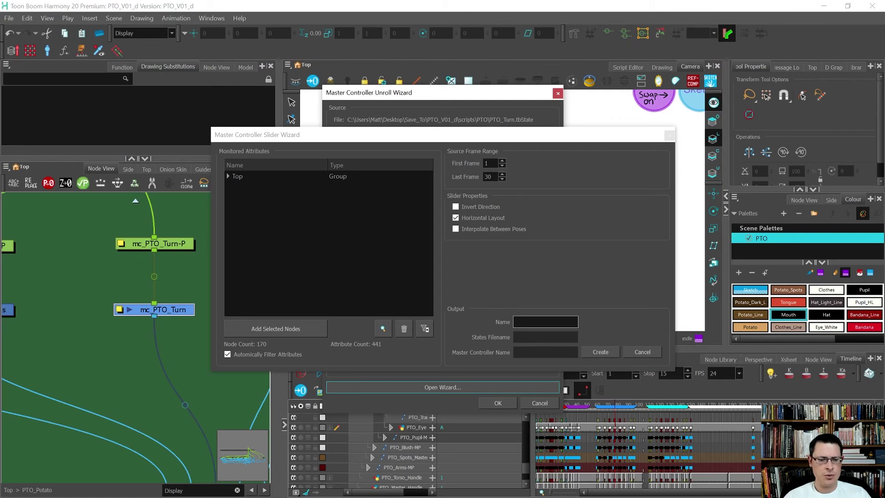
text(PTO)
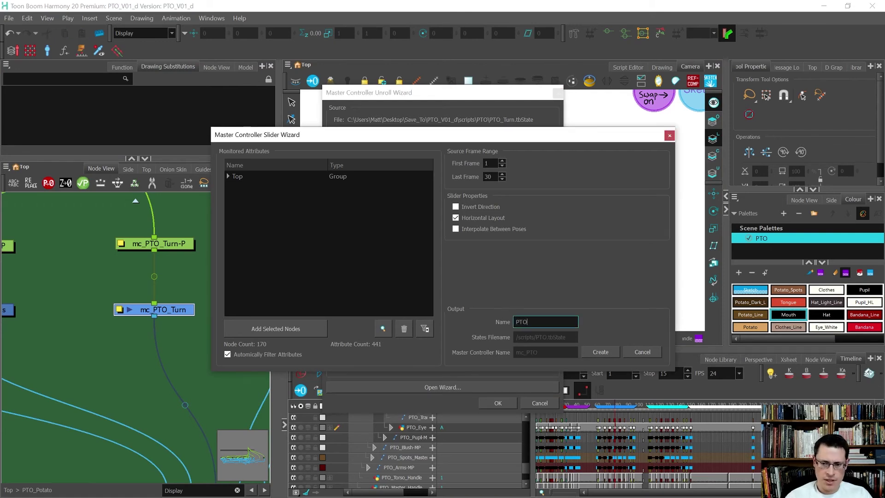
text(_Turn)
- Delete the existing mc_PTO_Turn node and close the Master Controller Unroll Wizard
drag(88, 291, 177, 324)
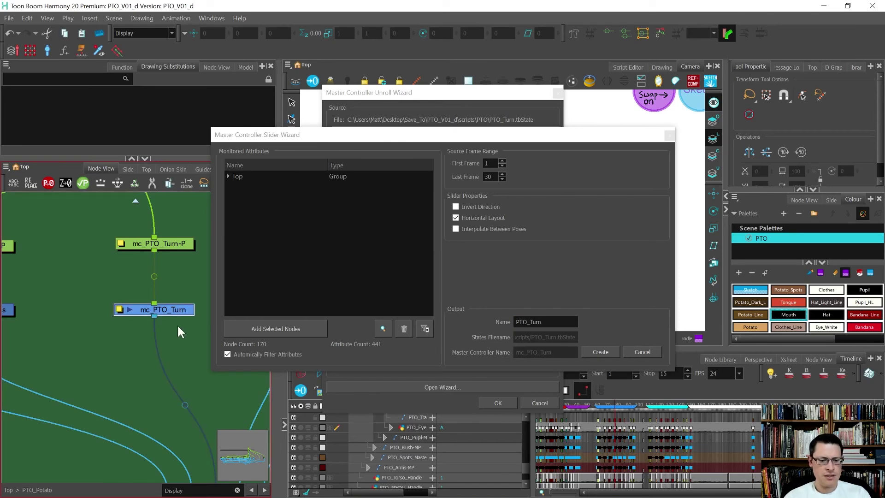
key(Delete)
key(Return)
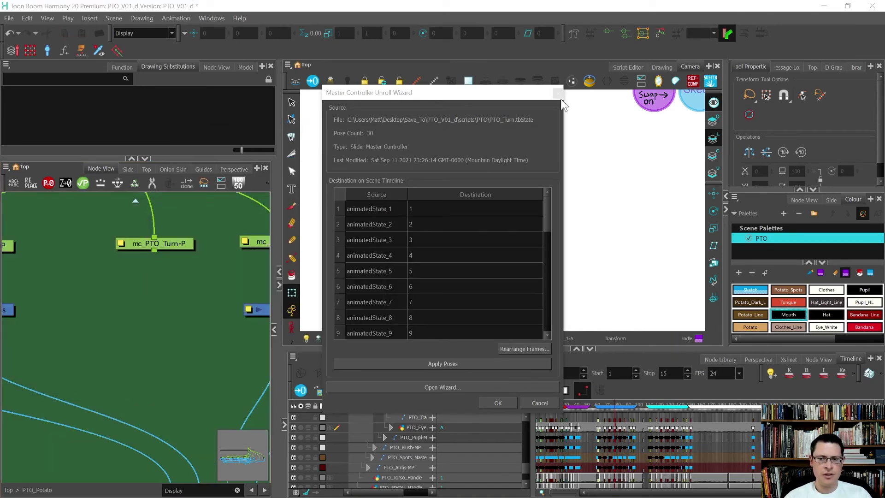
key(Return)
- Select the rig's nodes inside PTO_Potato and add them to the slider wizard's monitored attributes
scroll(167, 312, down, 5)
scroll(216, 298, down, 4)
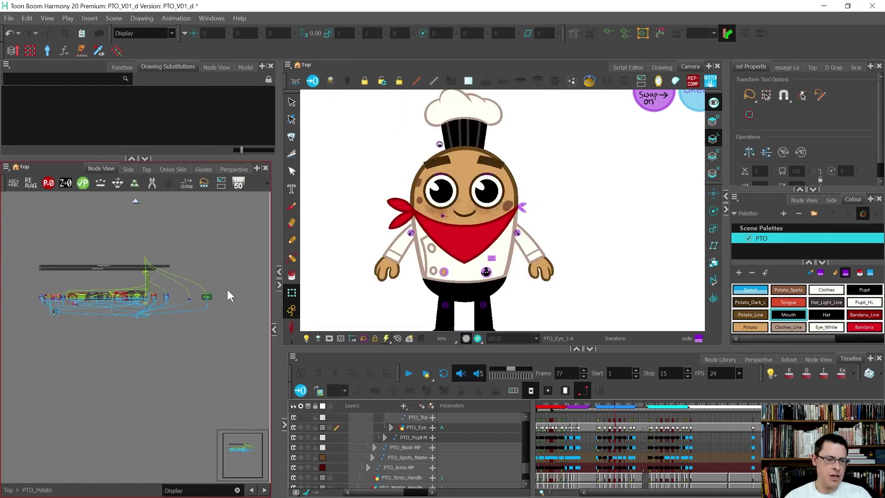
drag(251, 252, 136, 301)
drag(40, 309, 51, 316)
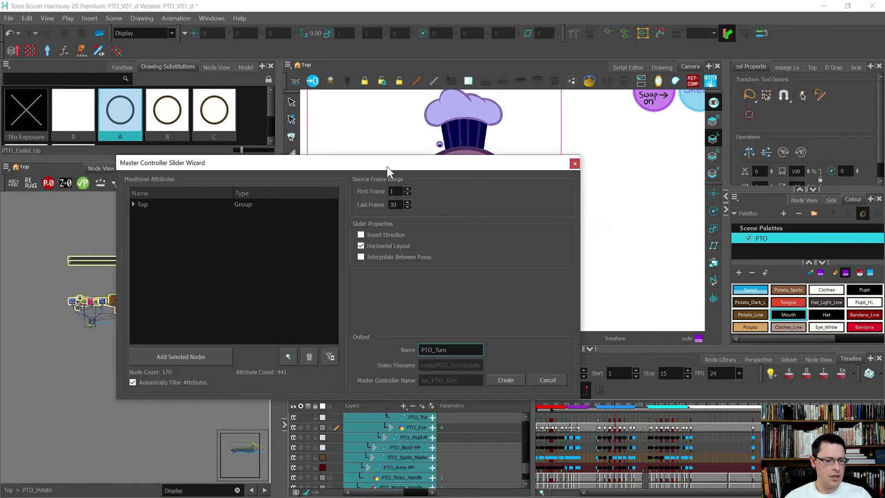
click(190, 357)
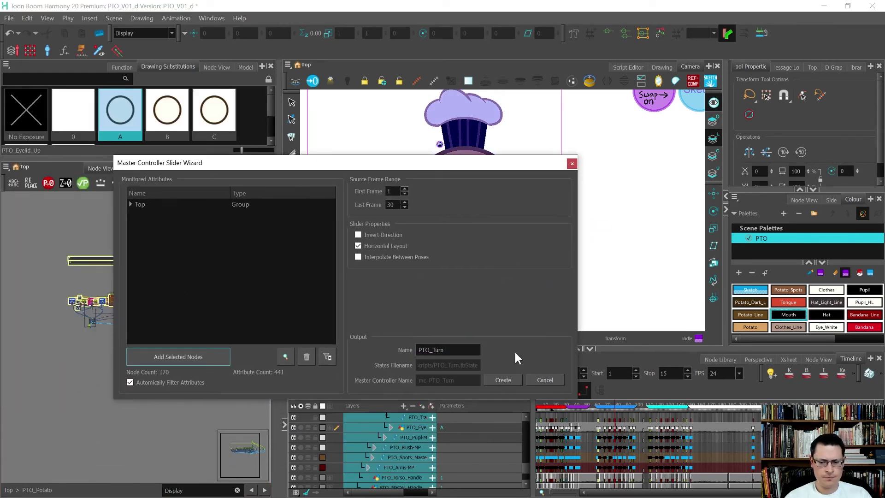
- Create the PTO_Turn slider controller, choose the composite to attach it to, and save its poses over PTO_Turn.tbState
click(504, 379)
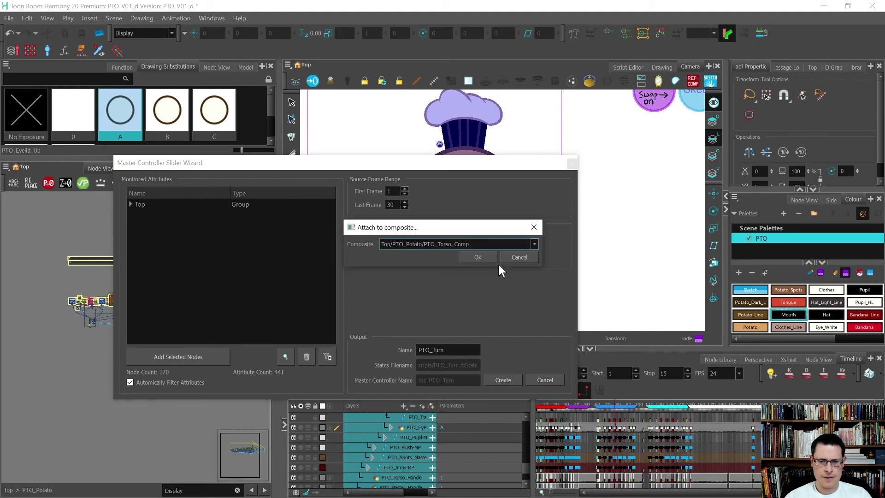
click(484, 244)
click(478, 274)
click(475, 258)
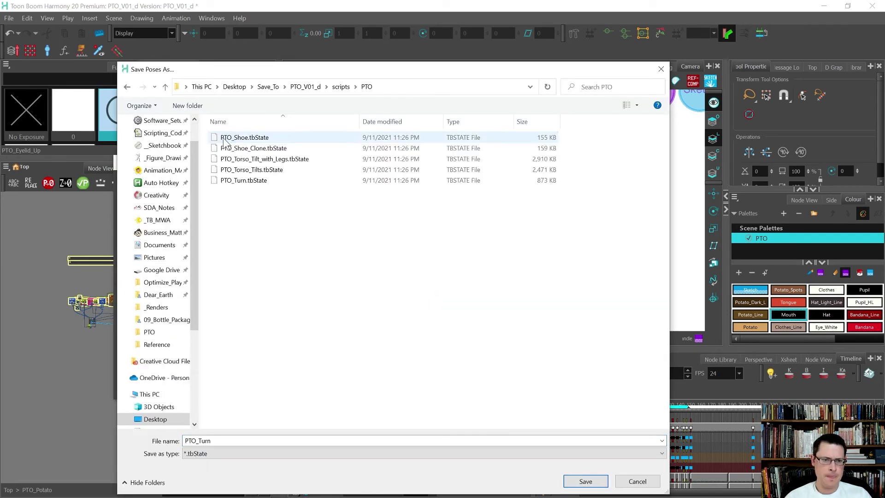
click(253, 181)
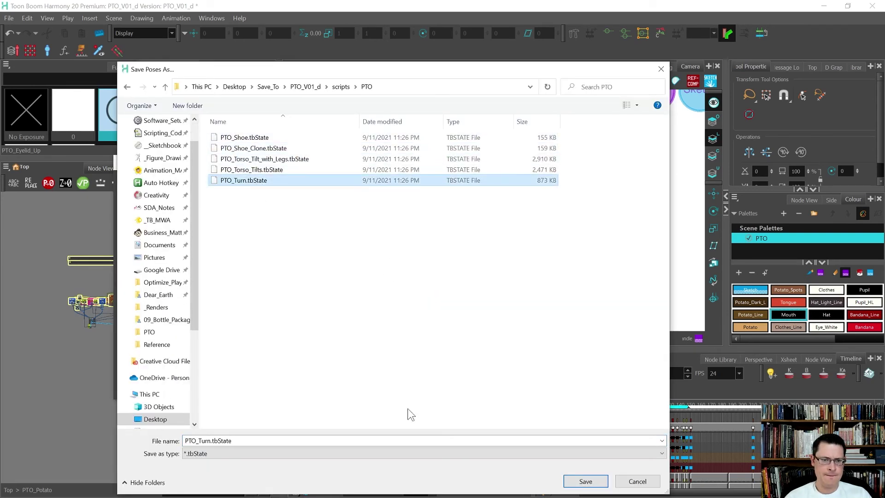
click(582, 483)
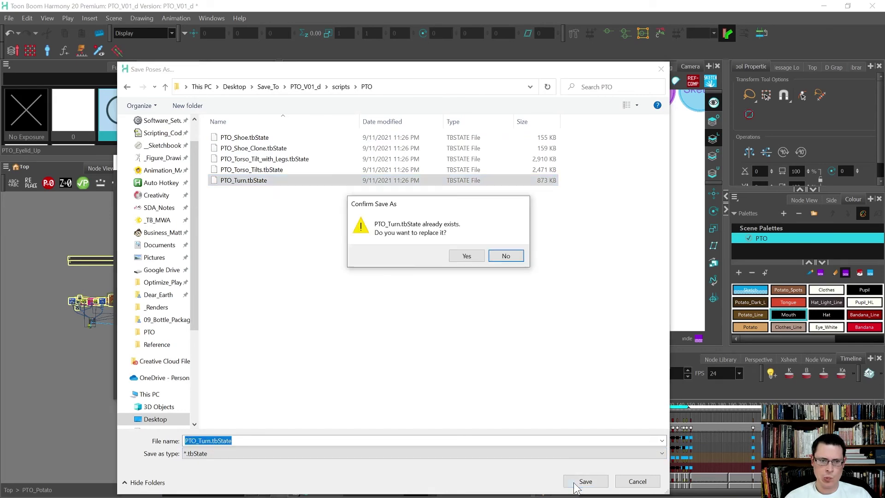
click(454, 255)
- In the second Node View, connect the mc_PTO_Turn-P peg to the new mc_PTO_Turn controller
drag(446, 167, 176, 142)
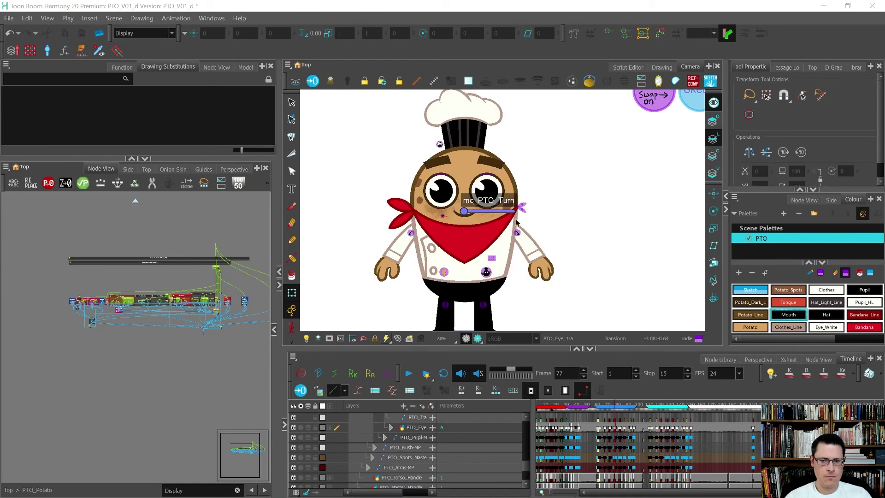
click(215, 66)
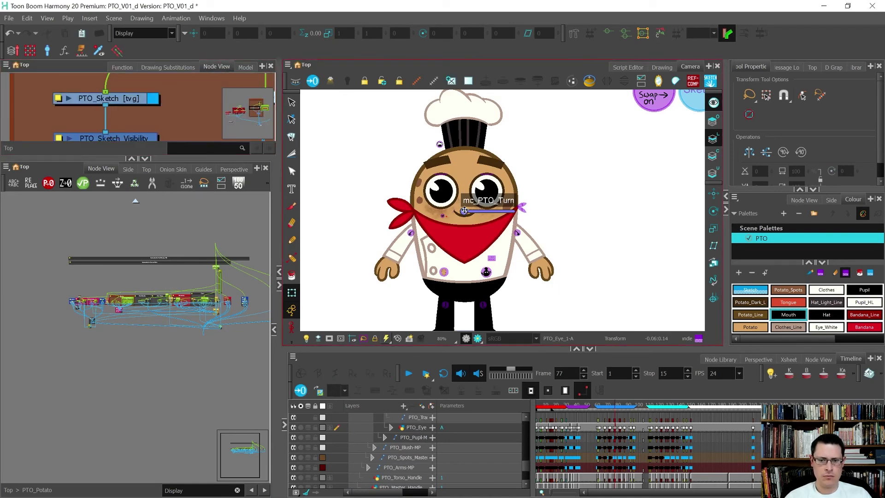
click(132, 115)
scroll(130, 113, up, 5)
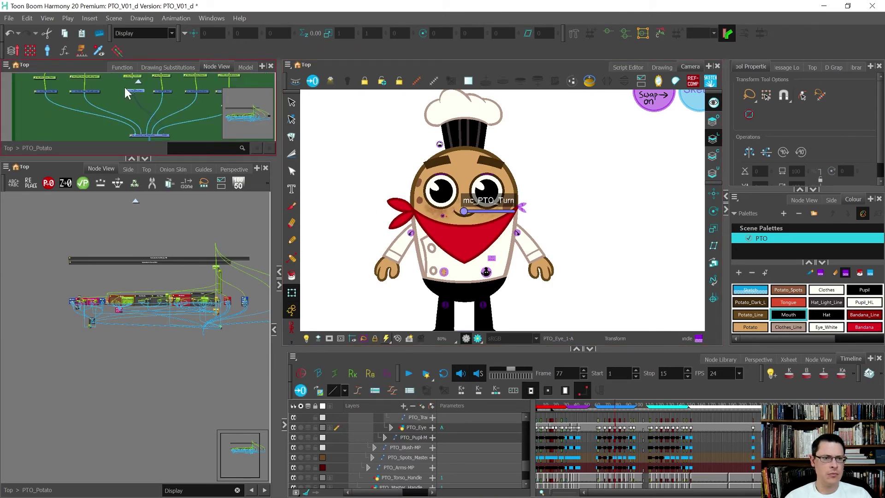
scroll(125, 88, up, 3)
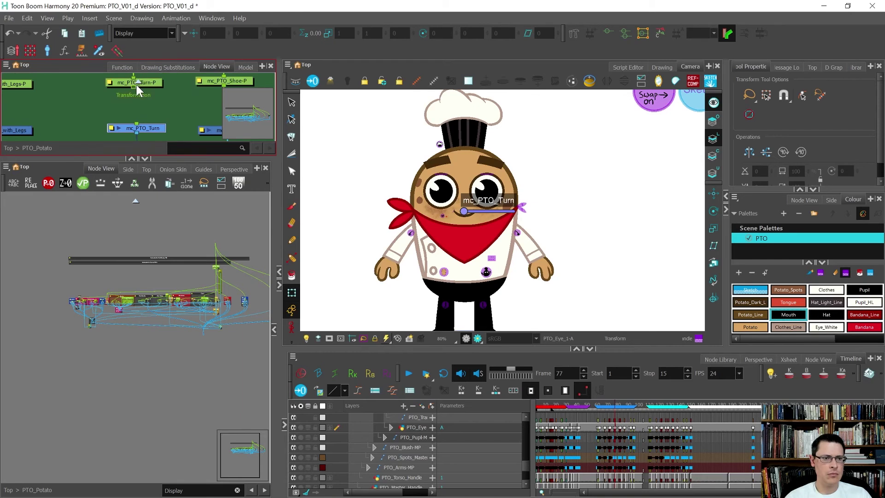
drag(134, 88, 130, 125)
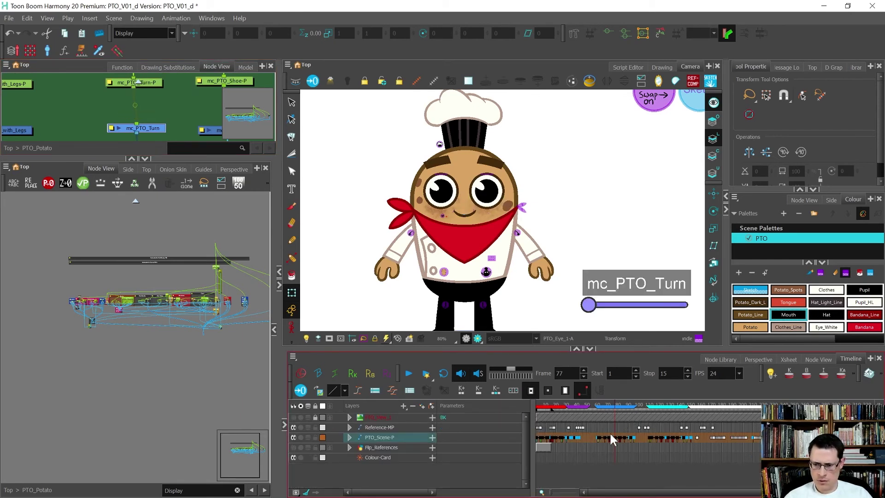
- At frame 50, test the mc_PTO_Turn slider by running it to its end and back to the start
scroll(565, 441, up, 5)
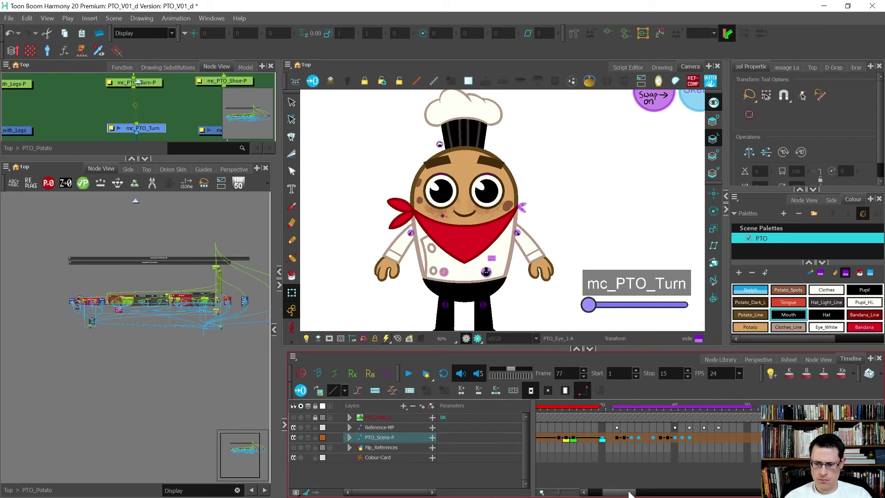
click(648, 437)
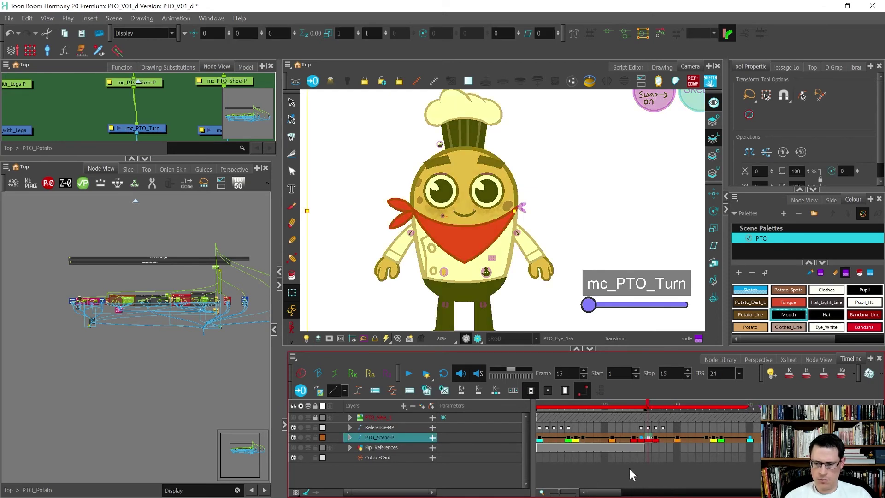
drag(611, 494, 634, 492)
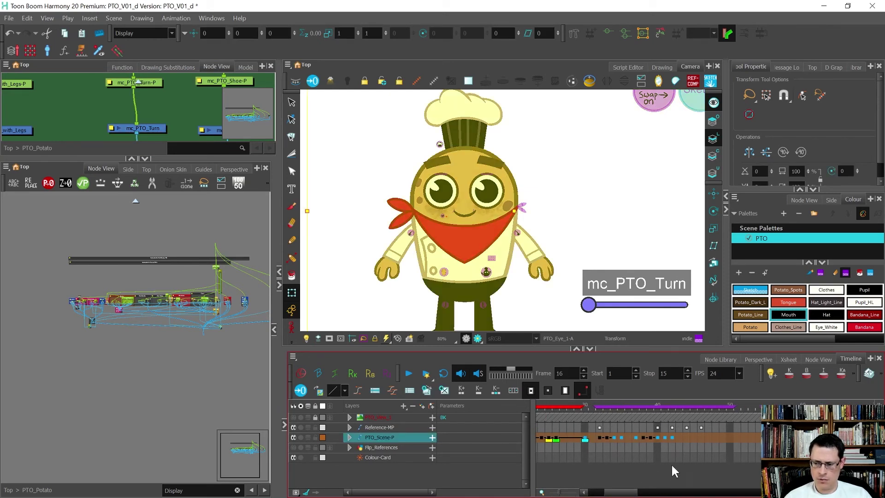
click(729, 436)
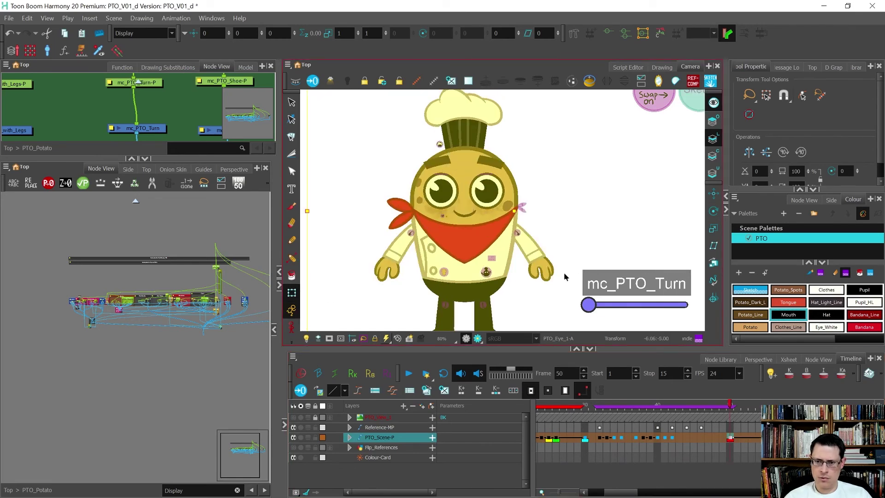
click(536, 294)
click(722, 433)
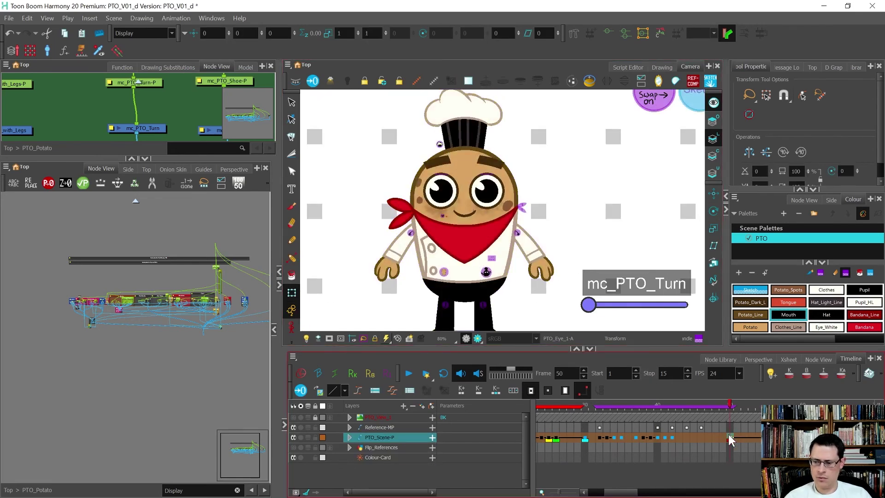
click(549, 288)
drag(586, 306, 685, 304)
key(2)
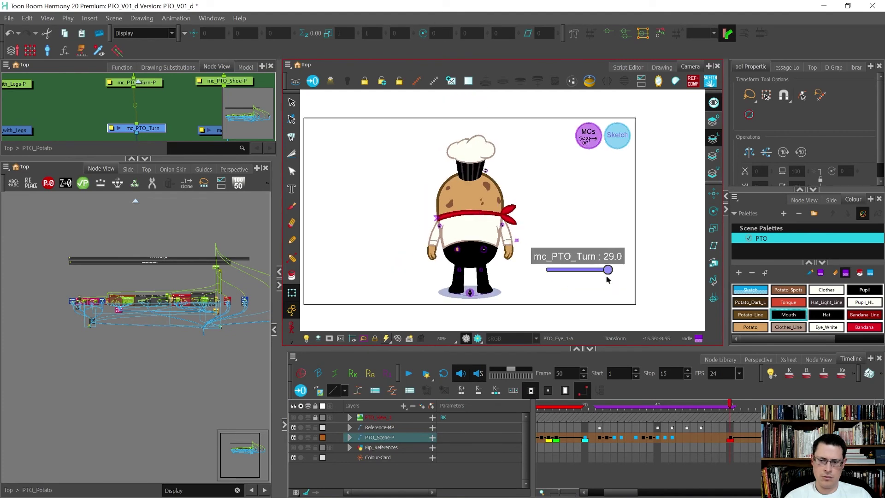
click(573, 266)
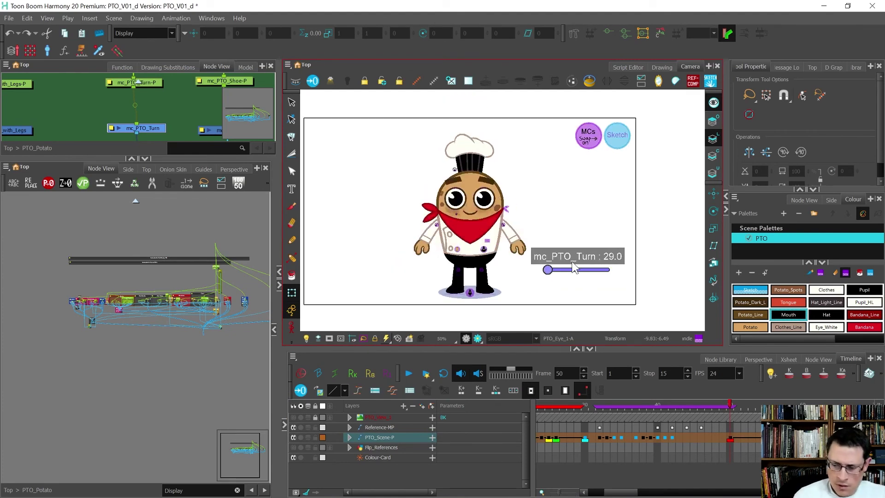
- Enlarge the Node View that shows the controllers and close the Master Controller Slider Wizard
drag(115, 159, 128, 210)
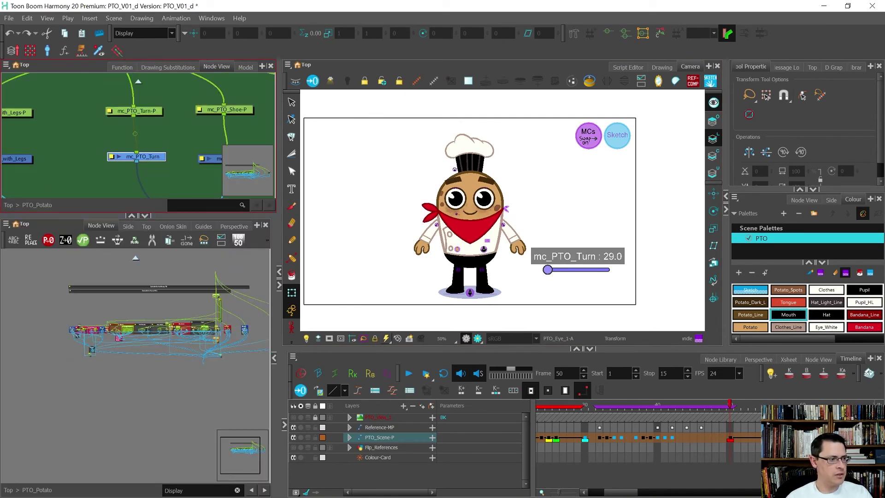
drag(230, 203, 256, 196)
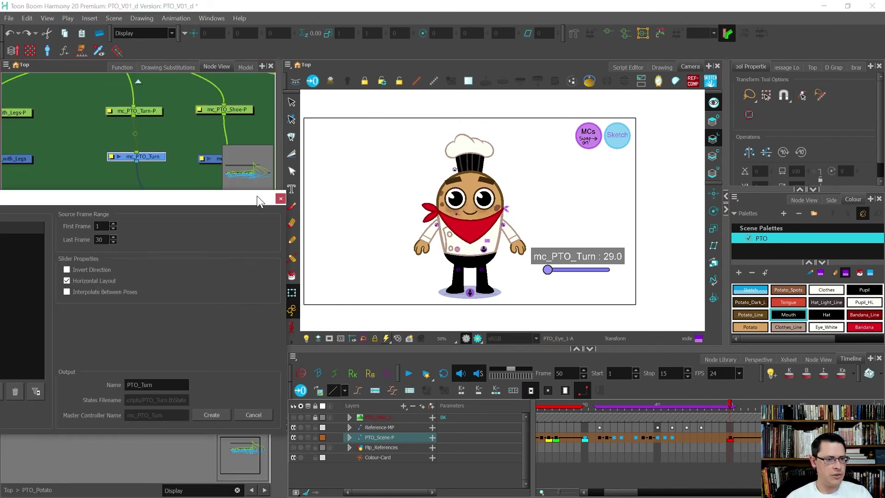
click(280, 198)
- Unroll the mc_PTO_Torso_Tilts controller and open its poses in the Master Controller Grid Wizard
scroll(127, 140, down, 3)
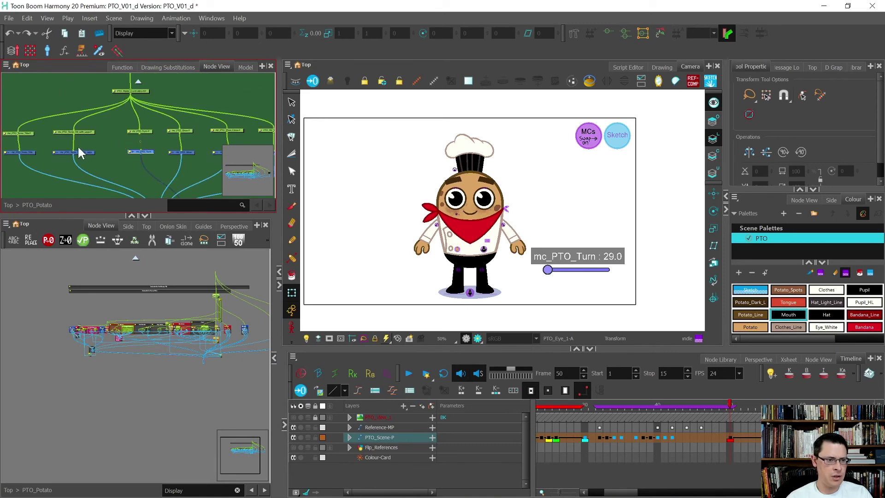
scroll(88, 153, up, 3)
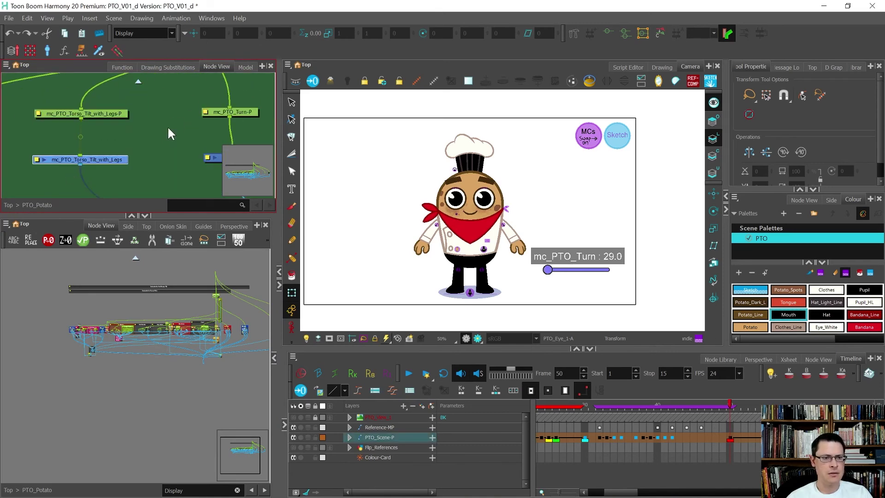
scroll(167, 129, down, 3)
scroll(47, 151, up, 3)
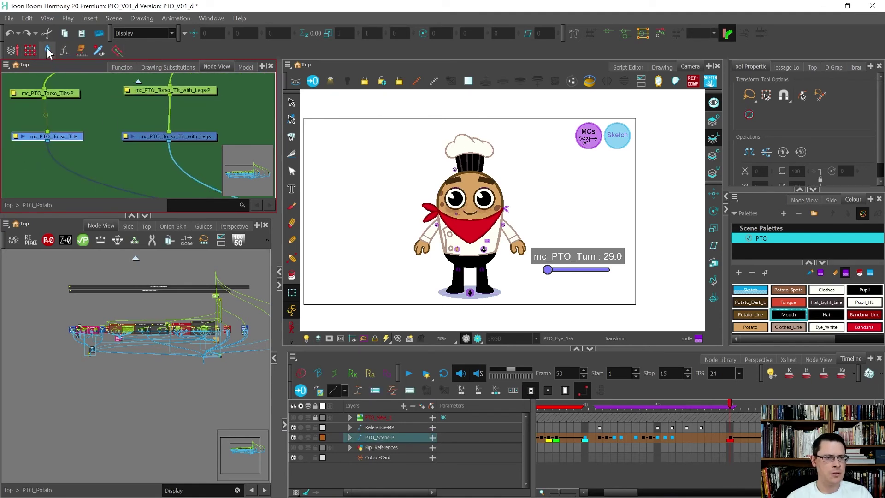
click(78, 49)
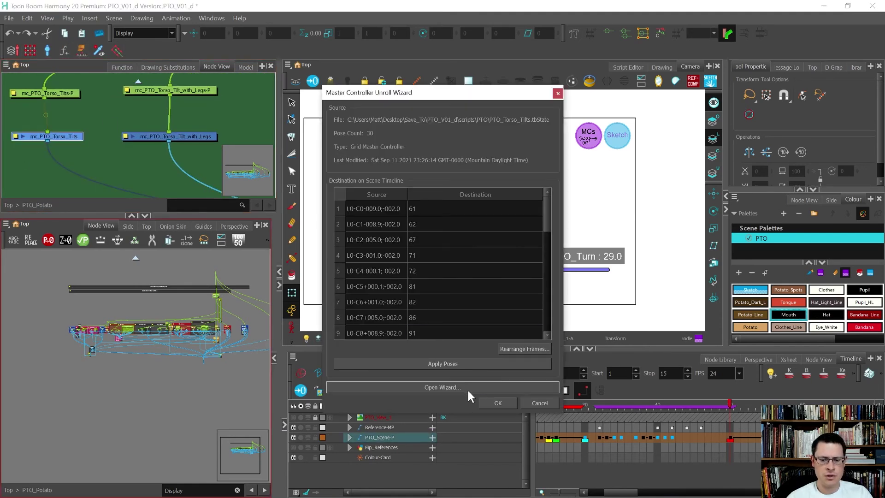
click(469, 391)
drag(475, 66, 507, 69)
- Remove the PTO_Potato group from the grid wizard's monitored attributes and close the Master Controller Unroll Wizard
click(259, 298)
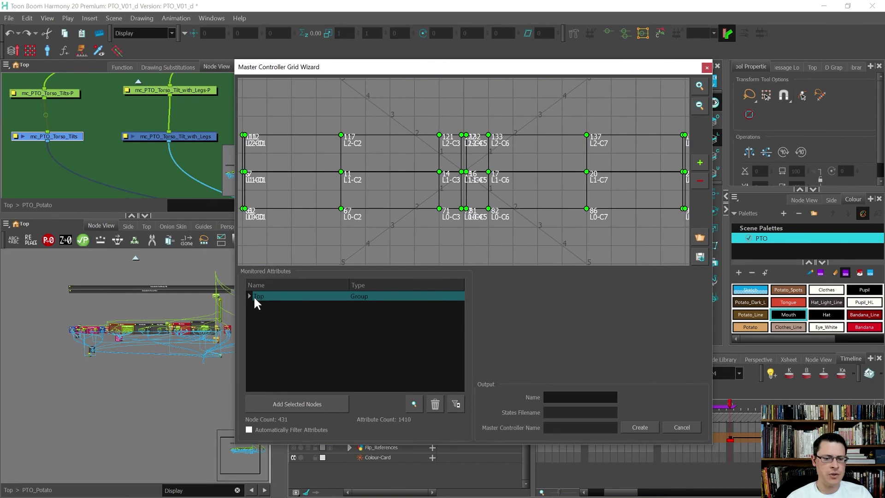
click(249, 296)
click(257, 305)
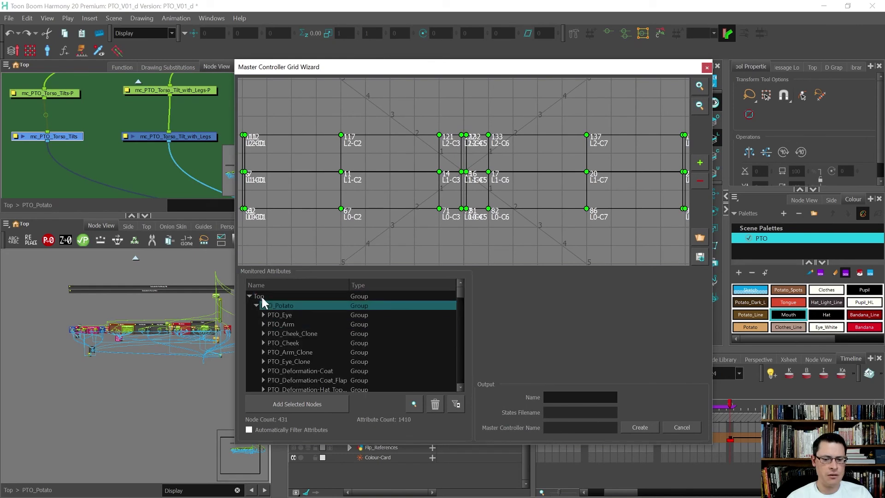
click(257, 305)
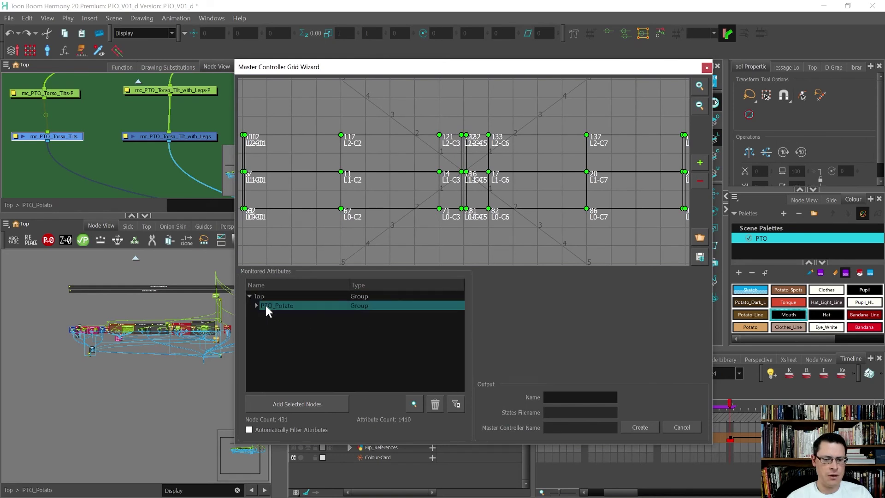
click(435, 405)
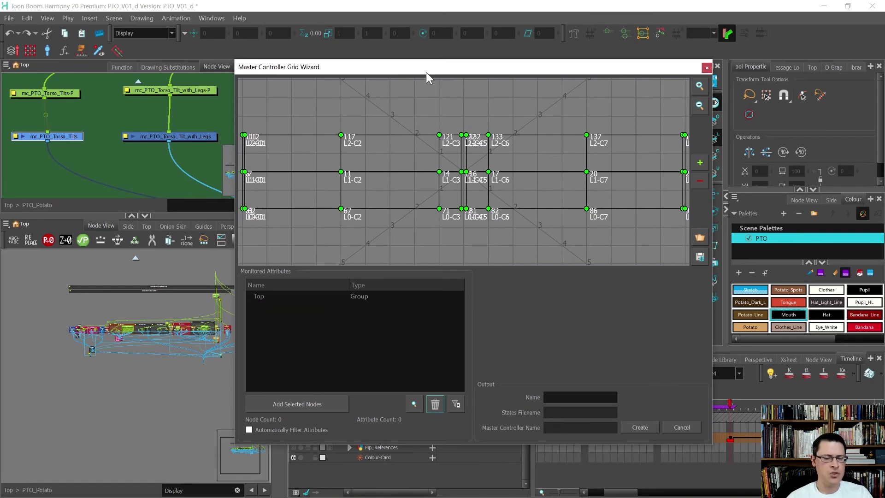
key(Escape)
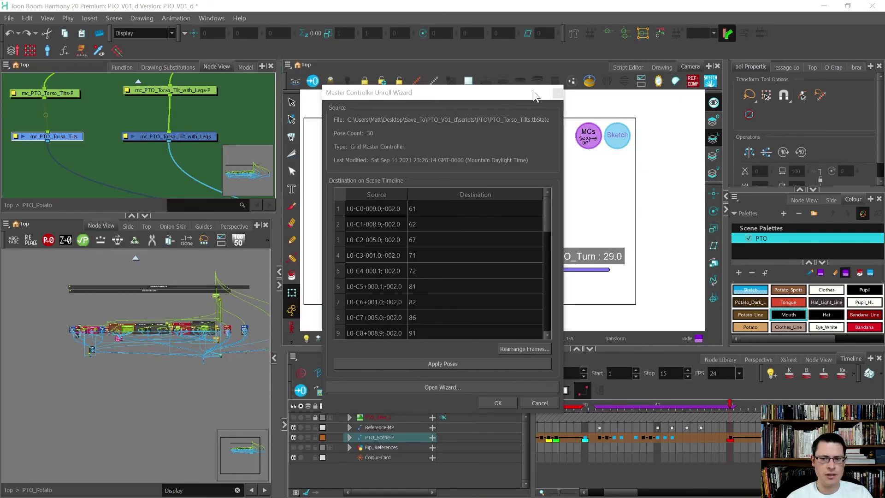
click(557, 93)
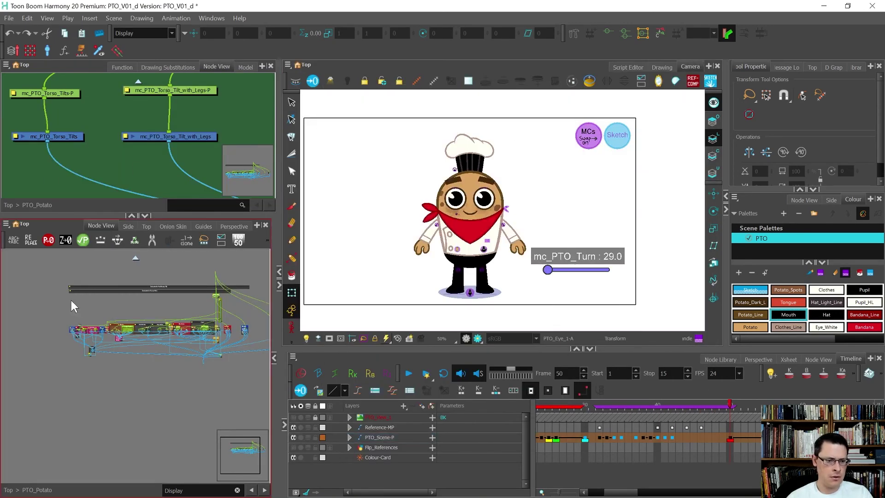
- Select the main rig nodes in the second Node View, up to the first red group past the pegs, and add them to the monitored attributes
drag(53, 281, 118, 318)
drag(207, 357, 222, 355)
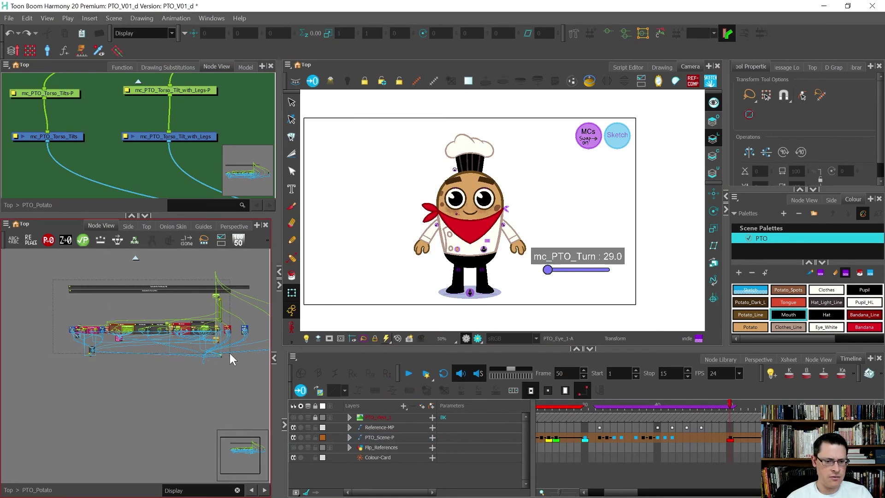
drag(231, 353, 232, 353)
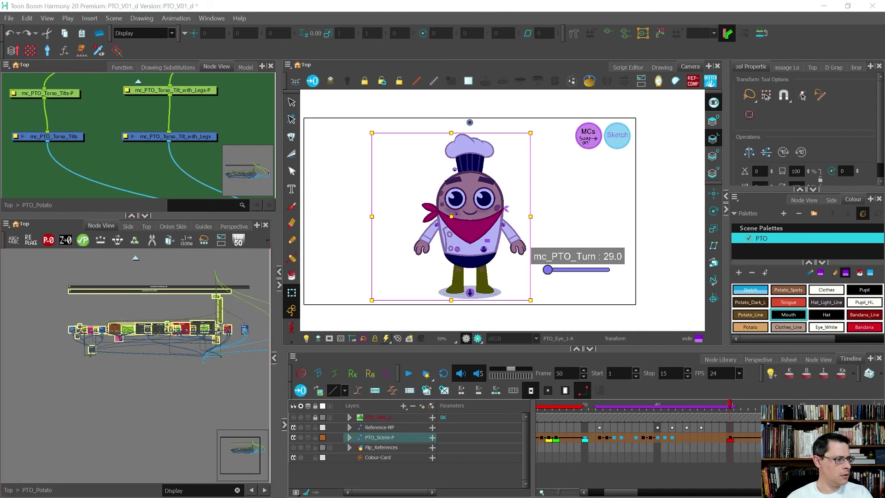
drag(0, 163, 316, 79)
click(148, 416)
drag(328, 81, 582, 84)
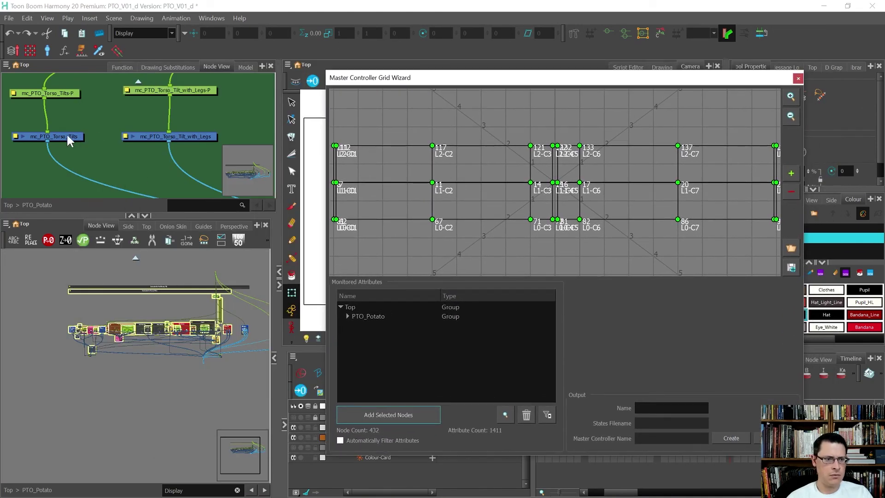
- Name the grid controller PTO_Torso_Tilts and delete the old mc_PTO_Torso_Tilts node
click(650, 408)
text(PTO_Torso_Tilts)
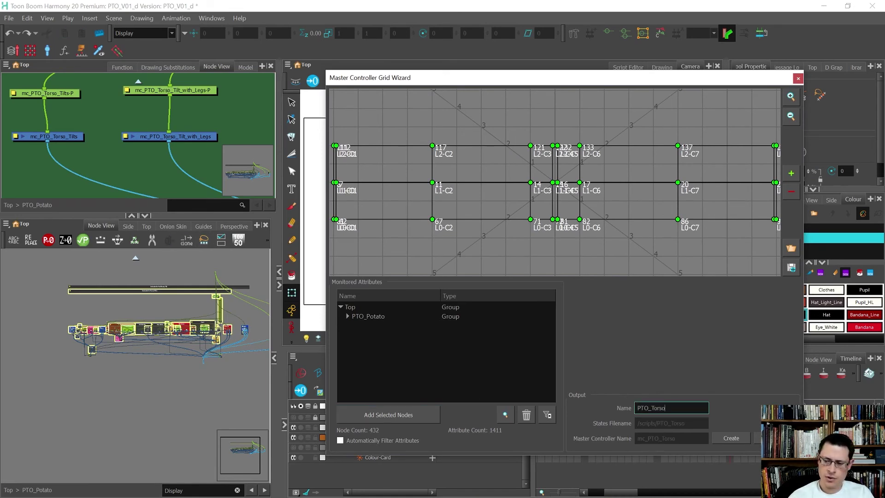
click(82, 138)
key(Delete)
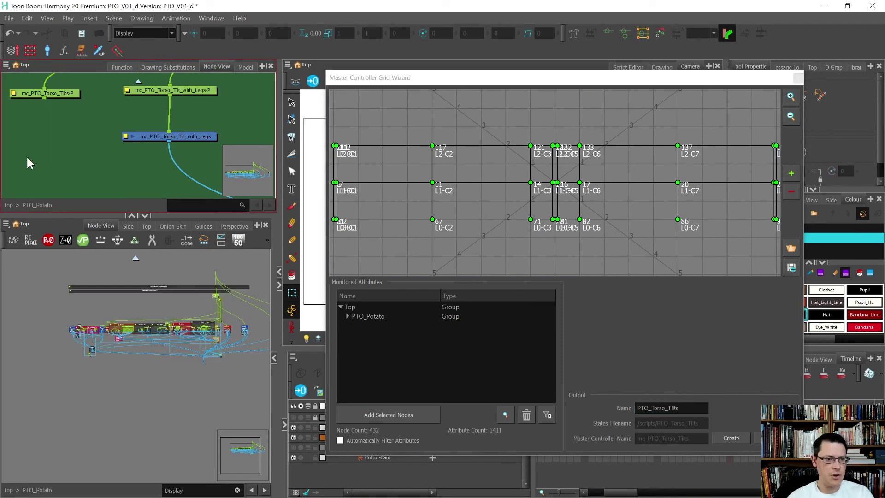
- Create the grid controller attached to the MASTER_CONTROLLERS composite and save its poses over PTO_Torso_Tilts.tbState
click(731, 438)
click(479, 245)
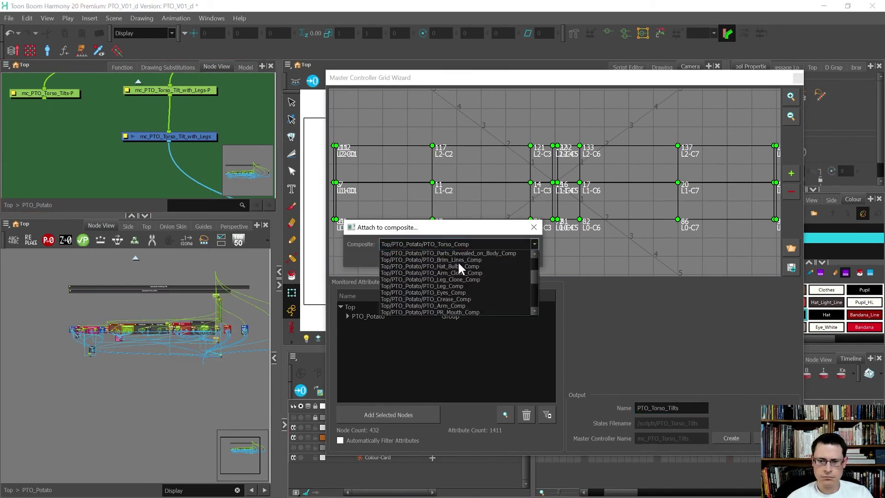
click(482, 299)
click(473, 259)
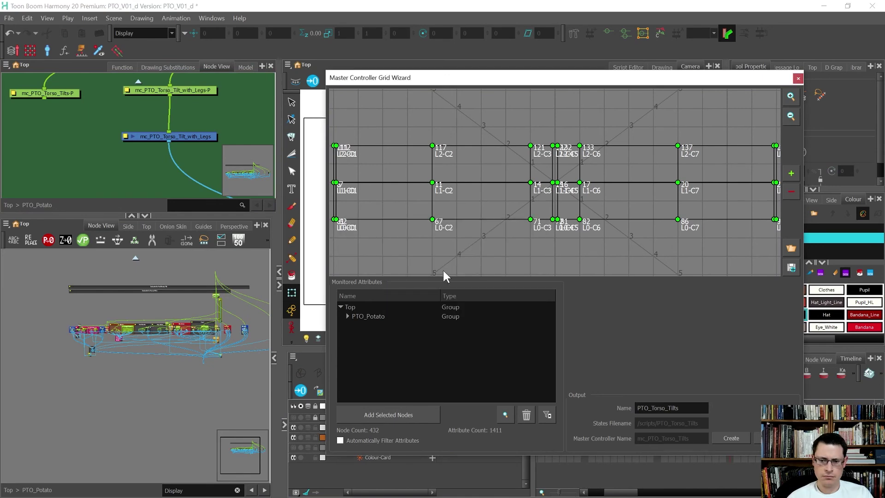
double_click(460, 136)
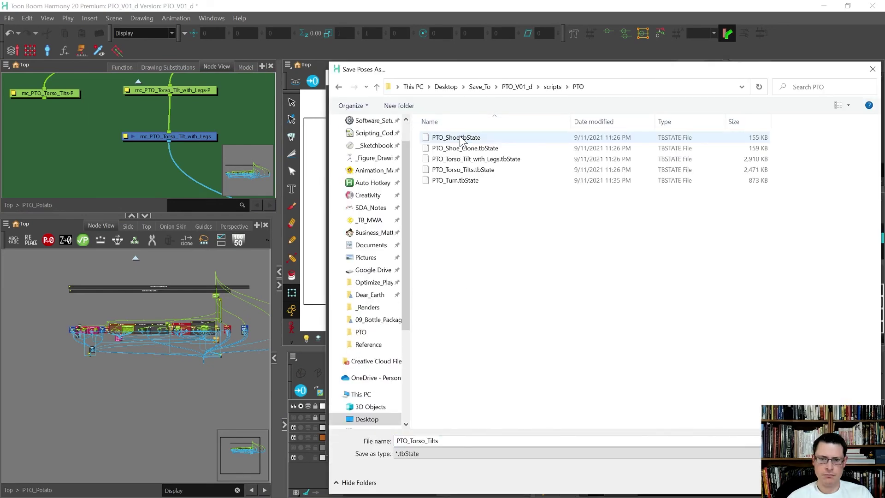
double_click(486, 169)
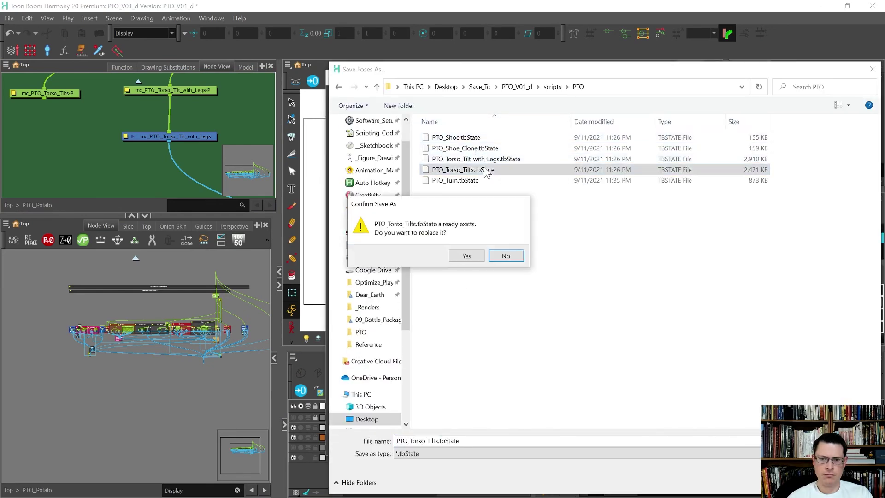
click(467, 254)
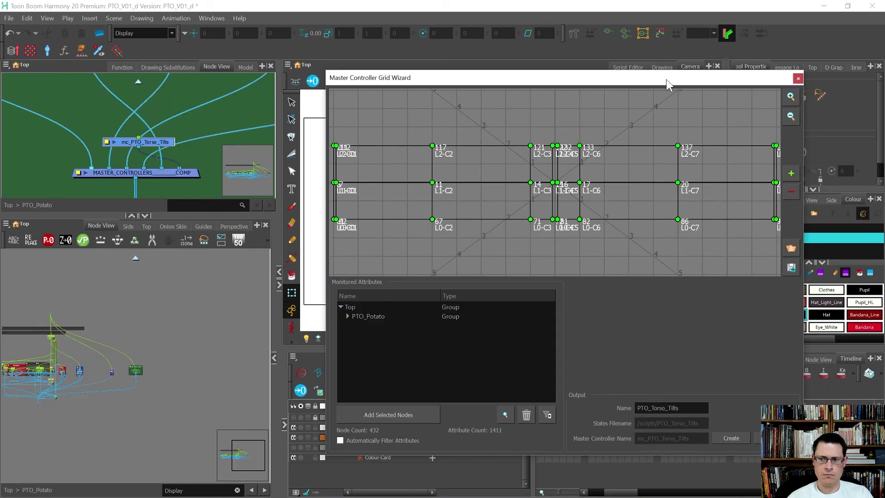
- Place the new mc_PTO_Torso_Tilts node under the mc_PTO_Torso_Tilts-P peg, connect them, and test the controller's grid handle
scroll(151, 123, down, 4)
scroll(51, 82, up, 2)
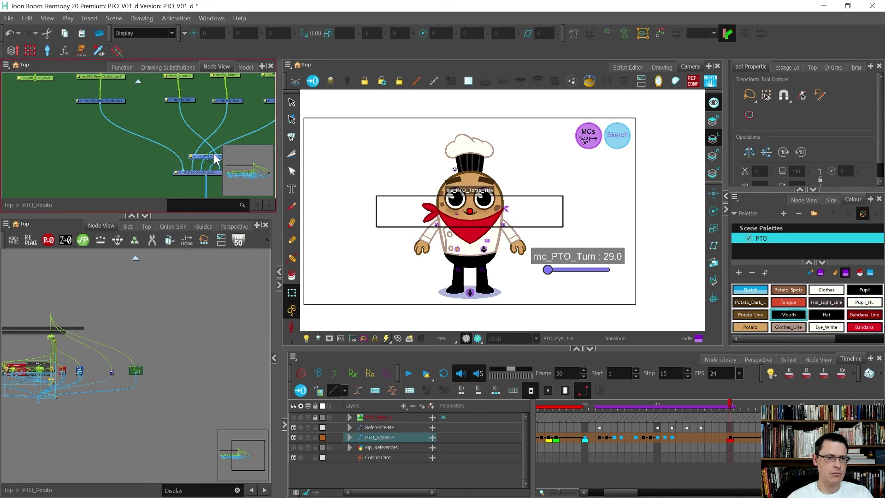
drag(213, 153, 114, 103)
scroll(108, 80, up, 2)
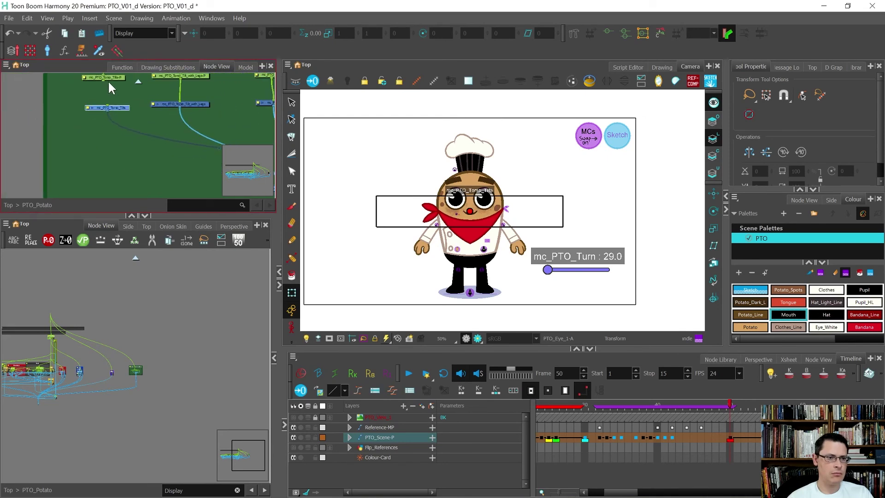
click(97, 143)
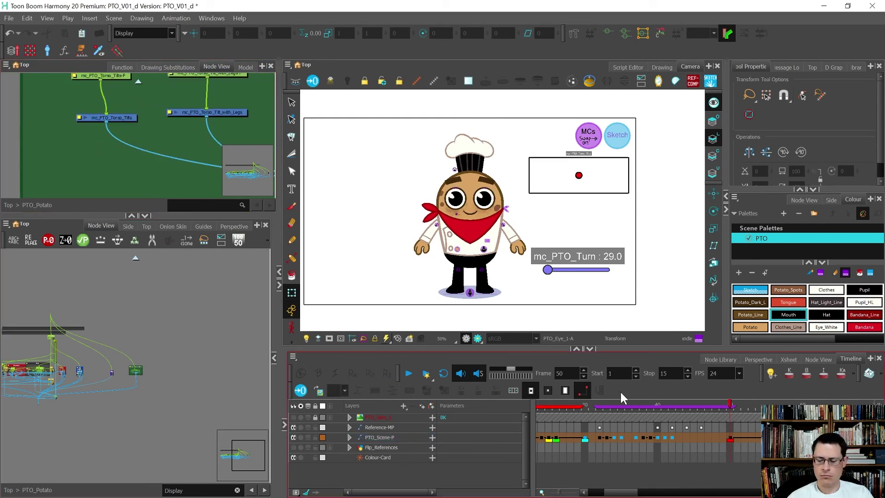
click(662, 279)
mouse_move(579, 175)
mouse_down()
mouse_move(543, 172)
mouse_move(625, 163)
mouse_move(613, 212)
mouse_move(526, 194)
mouse_move(599, 190)
mouse_move(576, 176)
mouse_up()
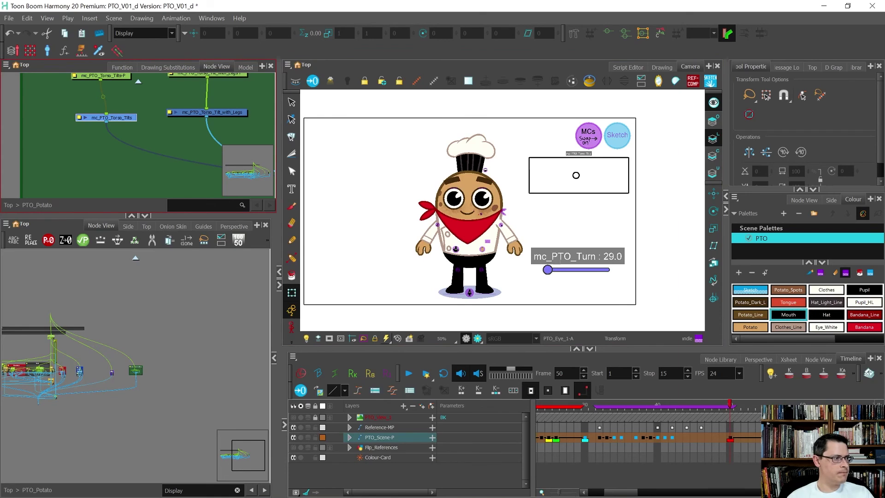
- Select the rig nodes again, including the two further groups beside the pegs, and add them to the grid wizard's monitored attributes
drag(227, 197, 590, 75)
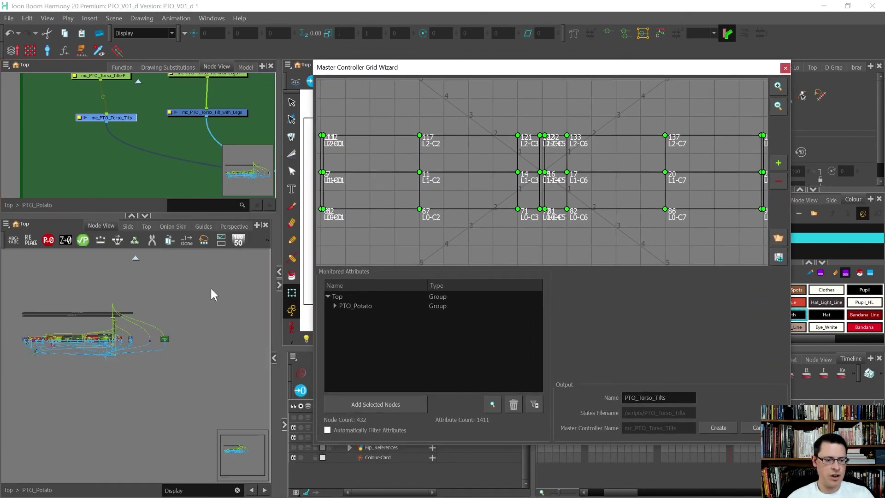
scroll(13, 332, up, 2)
click(14, 324)
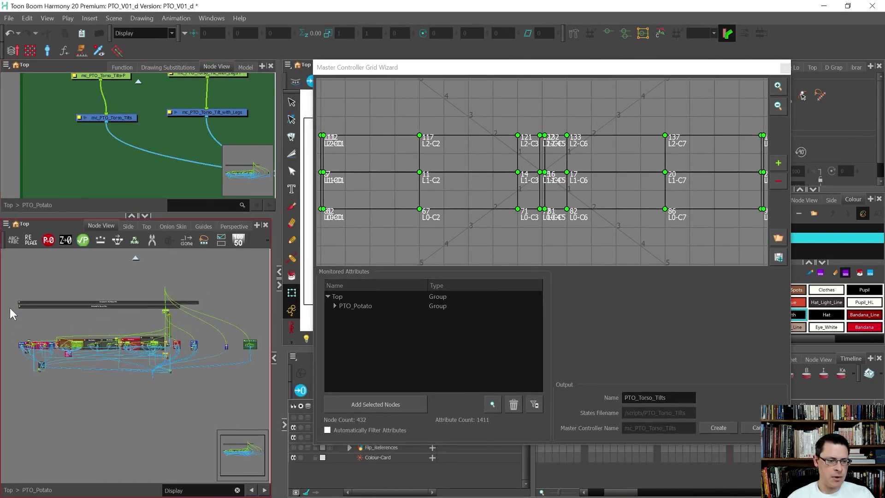
drag(9, 298, 206, 362)
click(358, 400)
- Delete the old mc_PTO_Torso_Tilt_with_Legs node and name the grid wizard's output PTO_Torso_Tilts_With_Legs
drag(252, 97, 198, 118)
key(Delete)
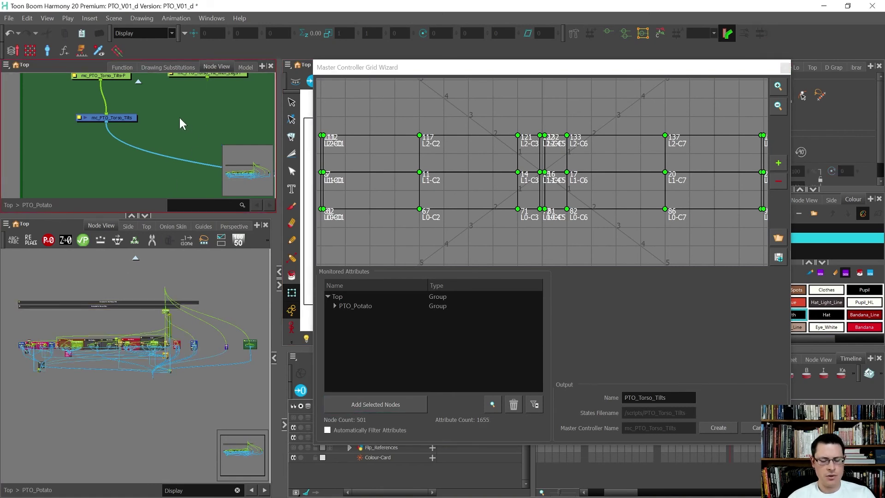
click(675, 397)
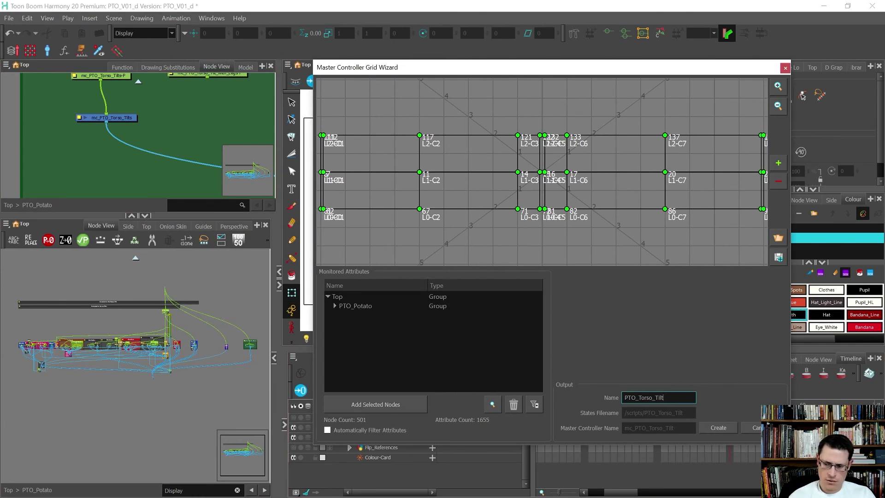
text(_With_Legs)
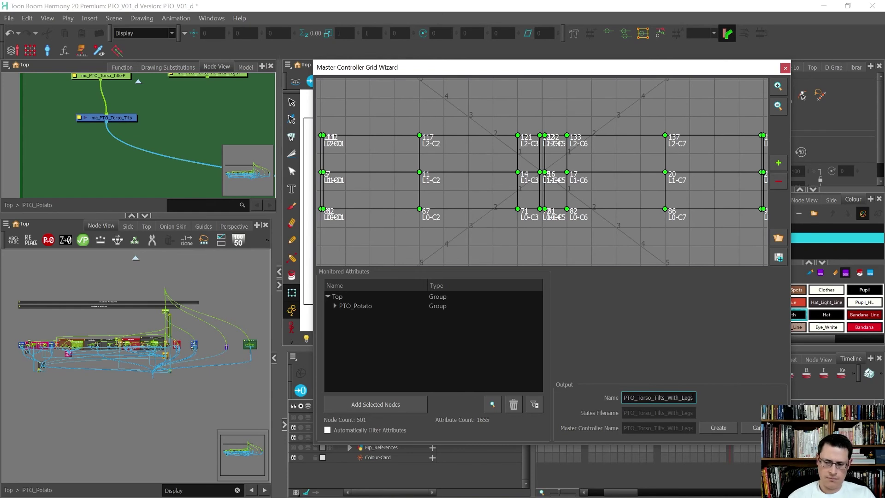
- Start creating the controller, then in File Explorer delete PTO_Torso_Tilt_with_Legs.tbState from PTO_V01_c's scripts/PTO folder and close the window
click(710, 427)
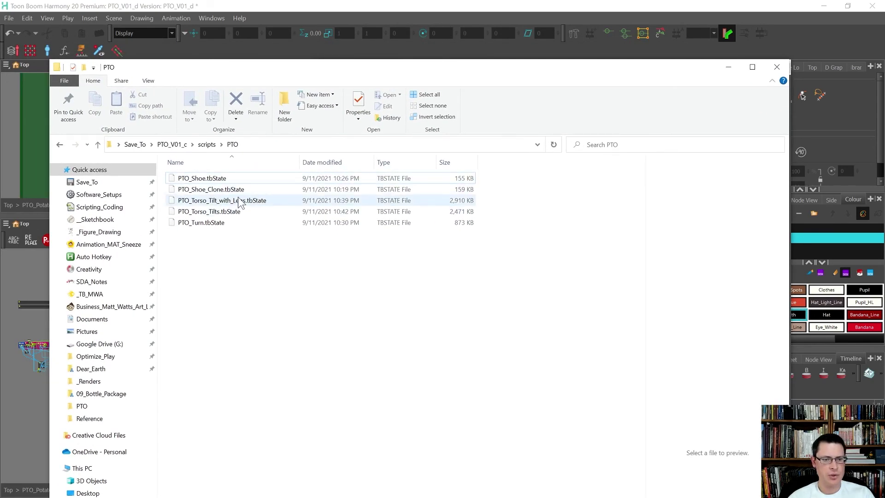
click(240, 201)
key(Delete)
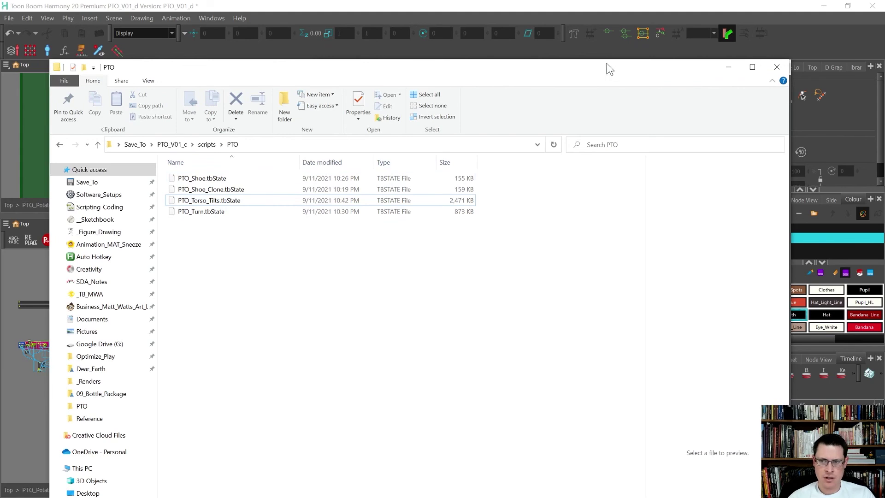
key(alt+F4)
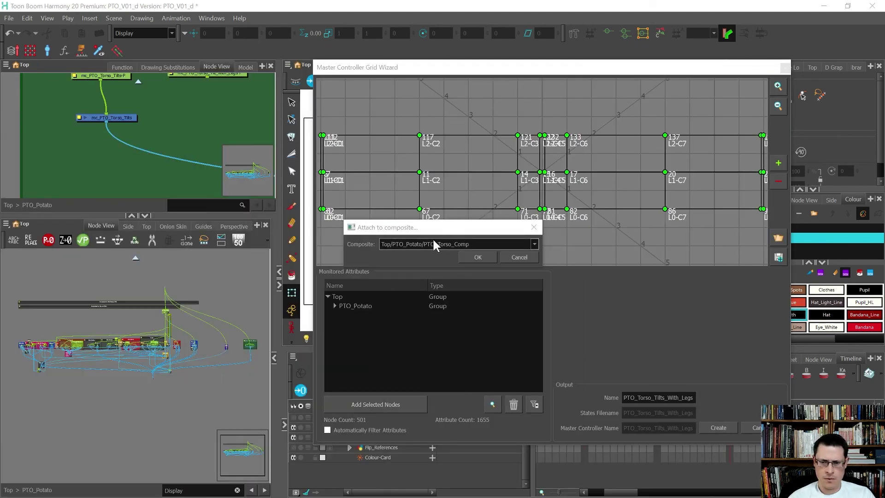
- Attach the new controller to PTO_Potato's MASTER_CONTROLLERS composite and browse to PTO_V01_d's scripts/PTO folder for saving its poses
click(437, 250)
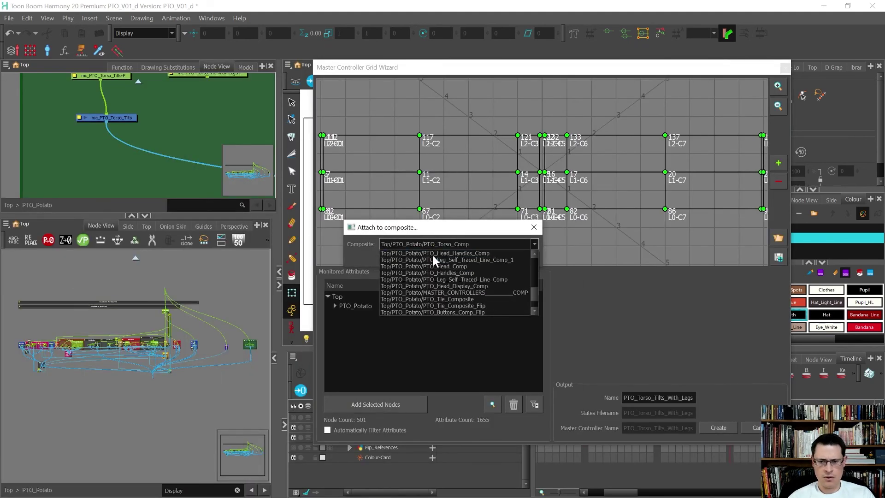
click(483, 266)
click(468, 255)
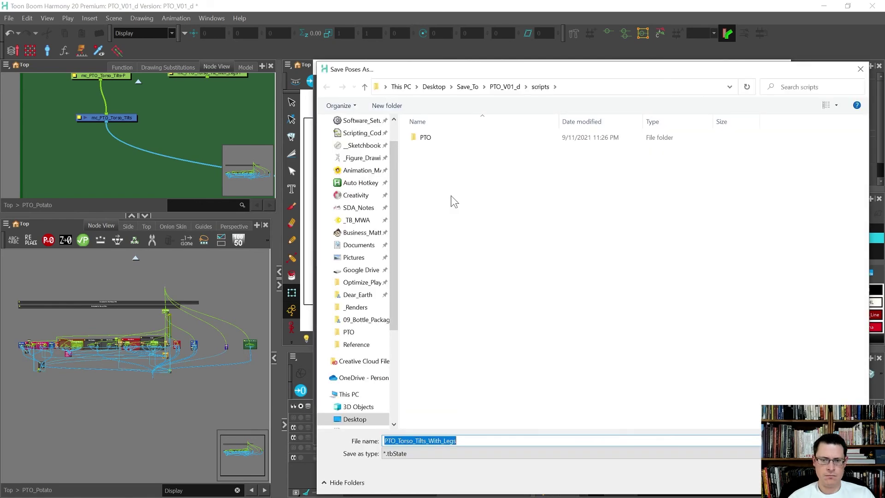
double_click(435, 139)
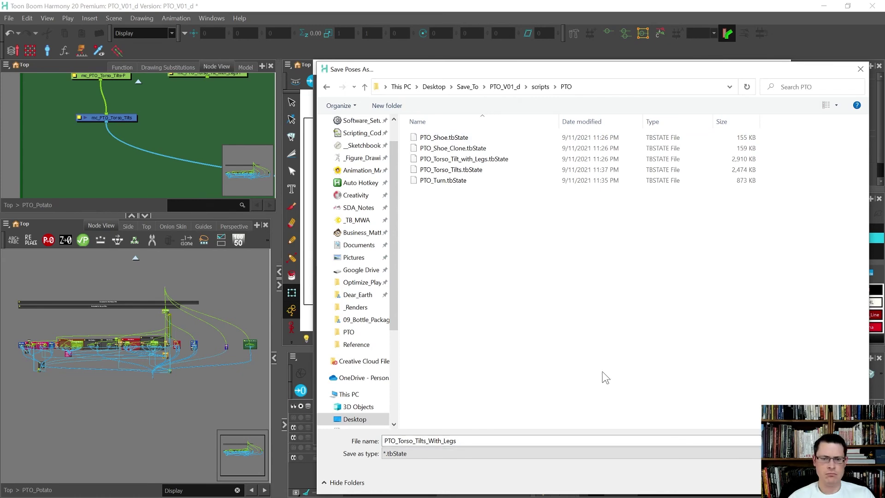
key(Return)
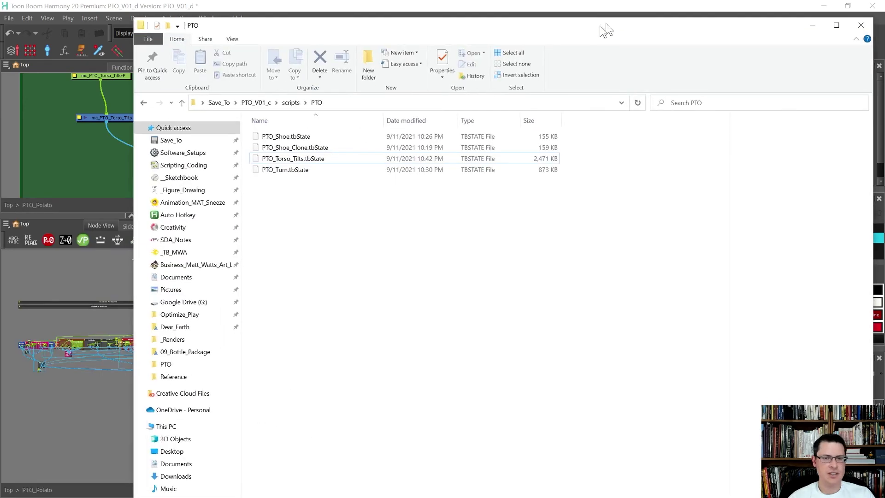
- In File Explorer, delete PTO_Torso_Tilt_with_Legs.tbState from PTO_V01_d's scripts/PTO folder, and back in Harmony save the poses there as PTO_Torso_Tilts_With_Legs
drag(604, 30, 560, 52)
click(240, 124)
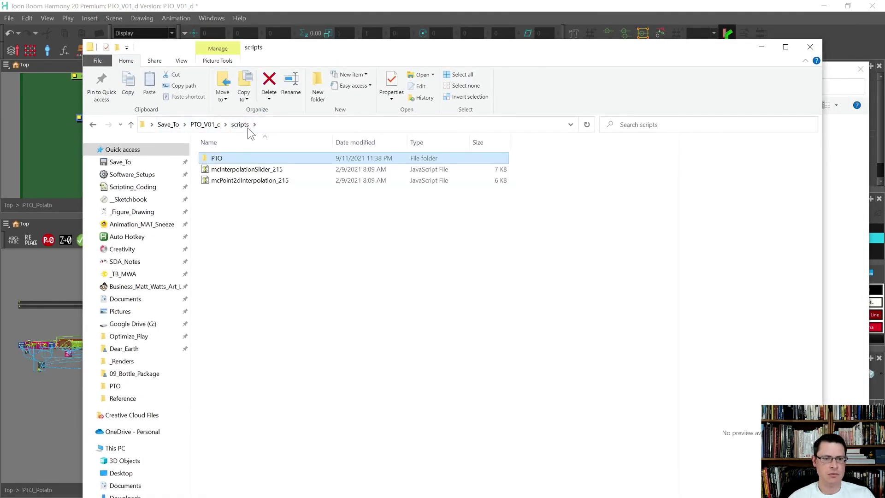
click(213, 125)
click(169, 125)
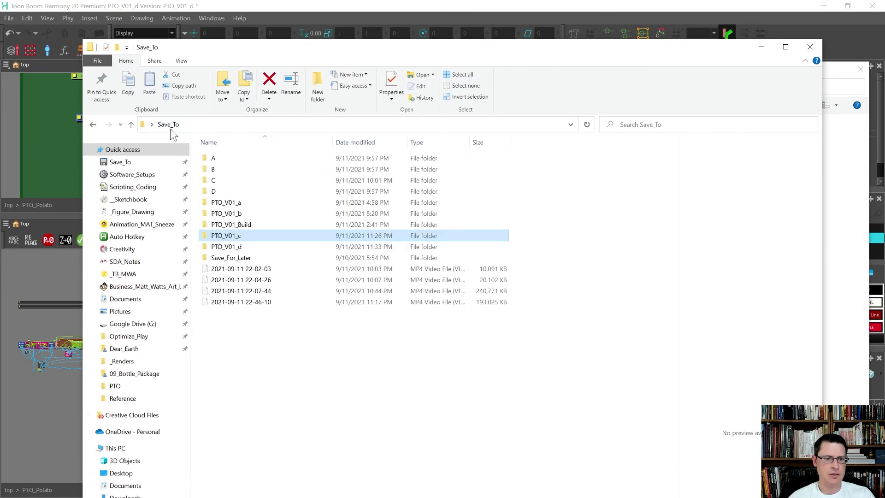
double_click(218, 249)
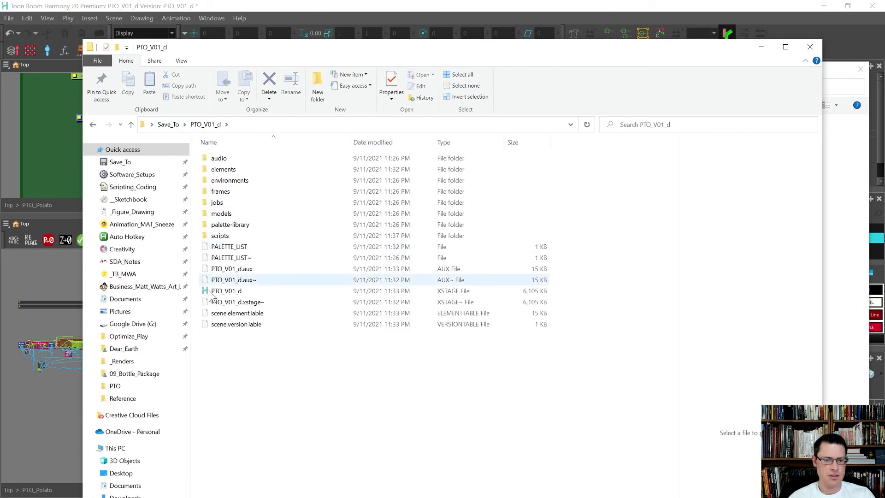
double_click(229, 237)
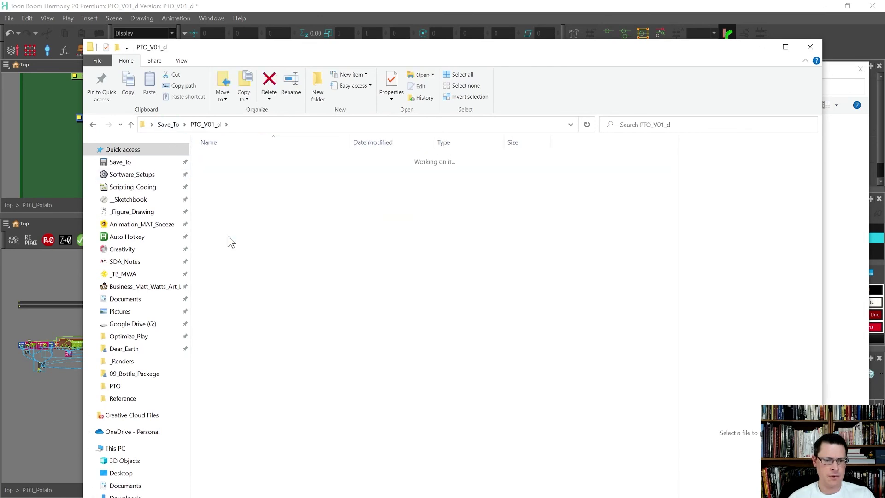
double_click(216, 158)
click(255, 182)
key(Delete)
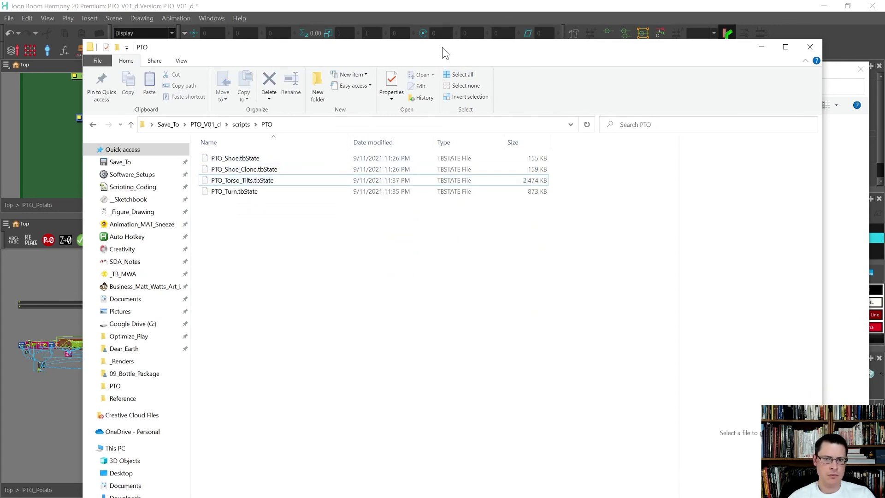
drag(444, 51, 202, 67)
drag(133, 62, 0, 65)
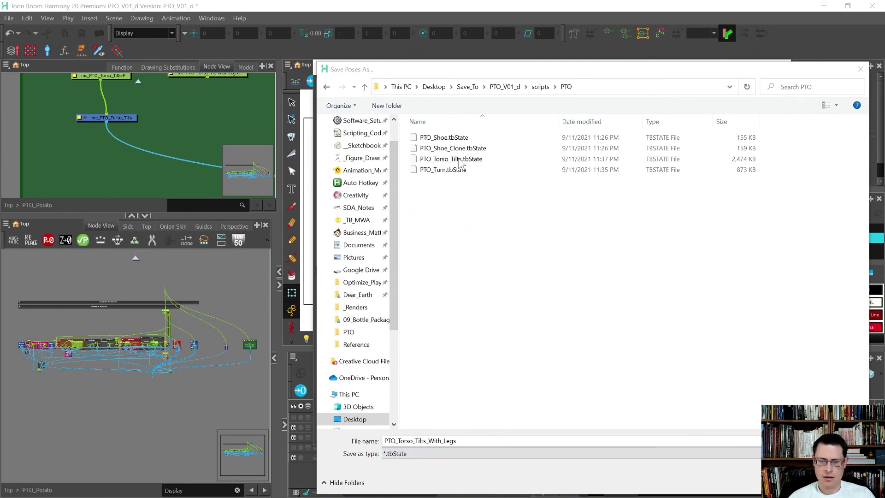
key(Return)
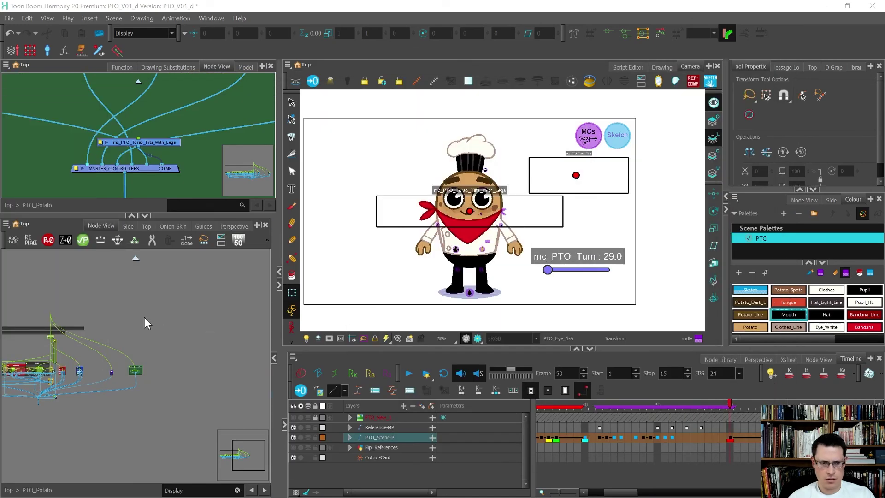
- Connect the existing torso tilt with legs peg to the new mc_PTO_Torso_Tilts_With_Legs node and test the controller's grid handle
scroll(160, 153, down, 3)
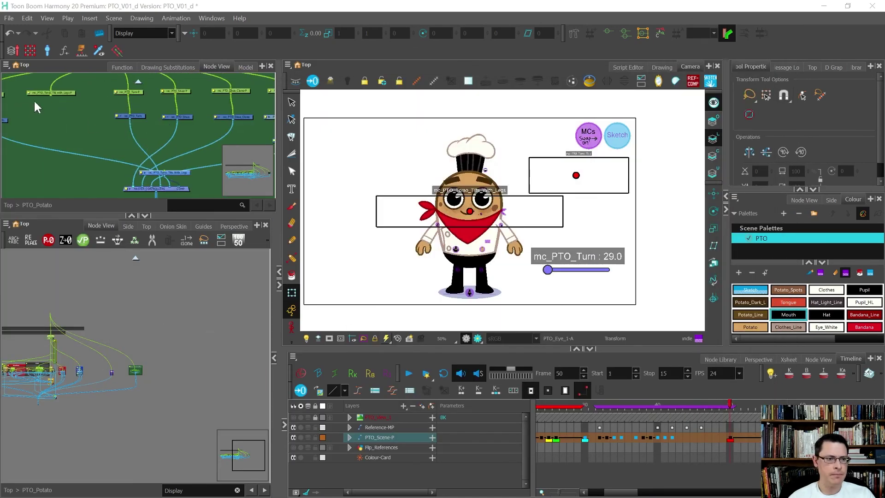
drag(52, 95, 154, 172)
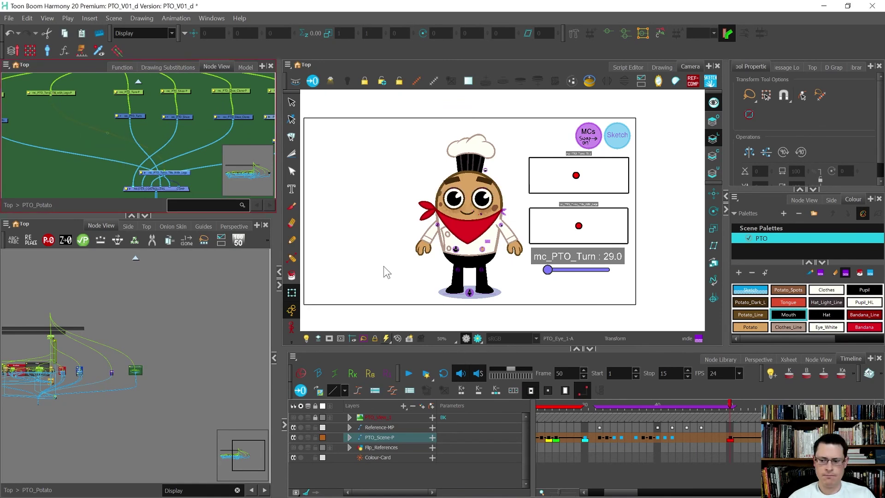
click(579, 278)
mouse_move(579, 225)
mouse_down()
mouse_move(559, 244)
mouse_move(625, 222)
mouse_move(571, 207)
mouse_move(627, 219)
mouse_move(639, 205)
mouse_move(644, 250)
mouse_move(628, 220)
mouse_move(520, 269)
mouse_move(516, 209)
mouse_move(534, 243)
mouse_move(605, 236)
mouse_move(585, 223)
mouse_up()
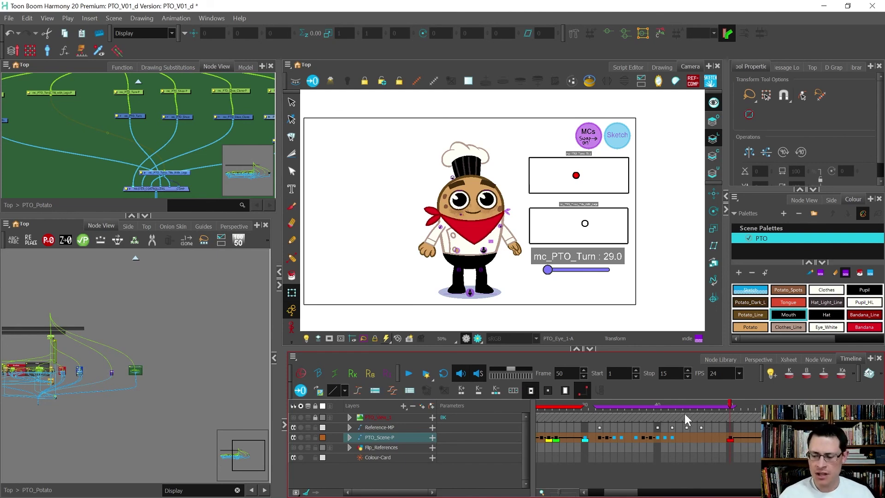
- In the notes at frame 34, replace the sentence about the two purple eyelid handles with "Click on the white of the eye"
drag(660, 403, 613, 406)
scroll(320, 250, up, 2)
key(alt+t)
drag(304, 248, 411, 306)
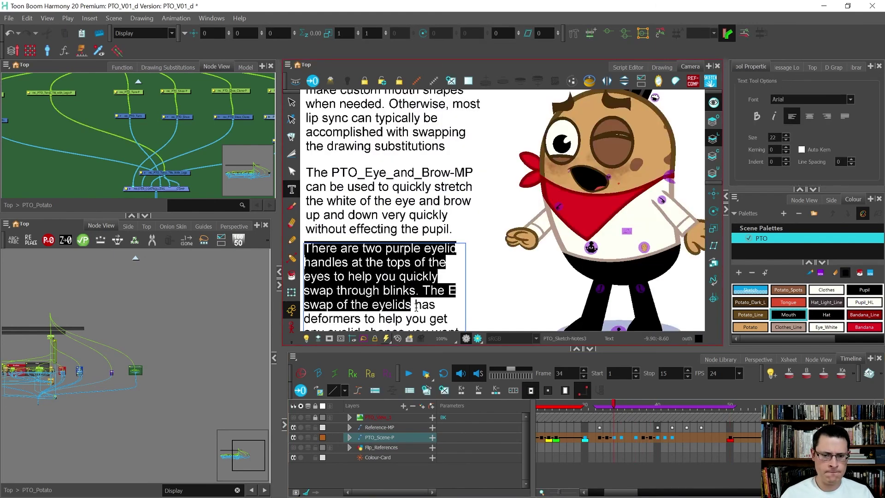
scroll(379, 249, down, 1)
scroll(364, 292, up, 1)
scroll(357, 276, down, 1)
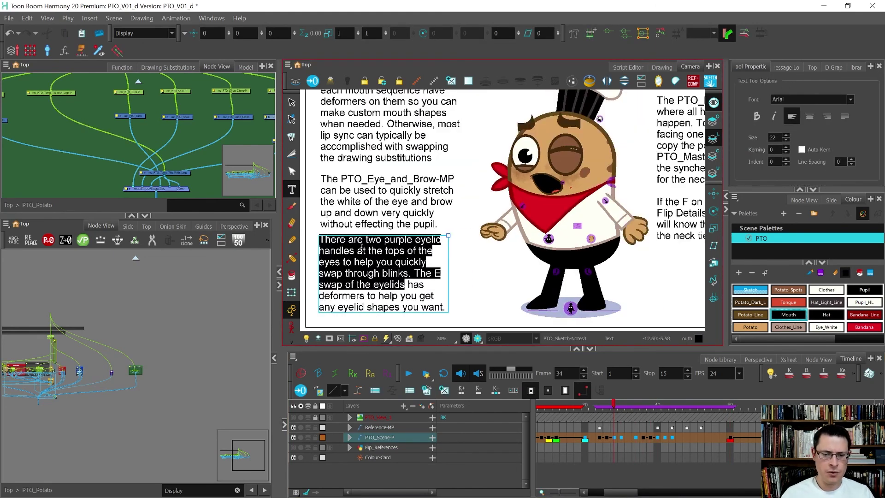
click(351, 251)
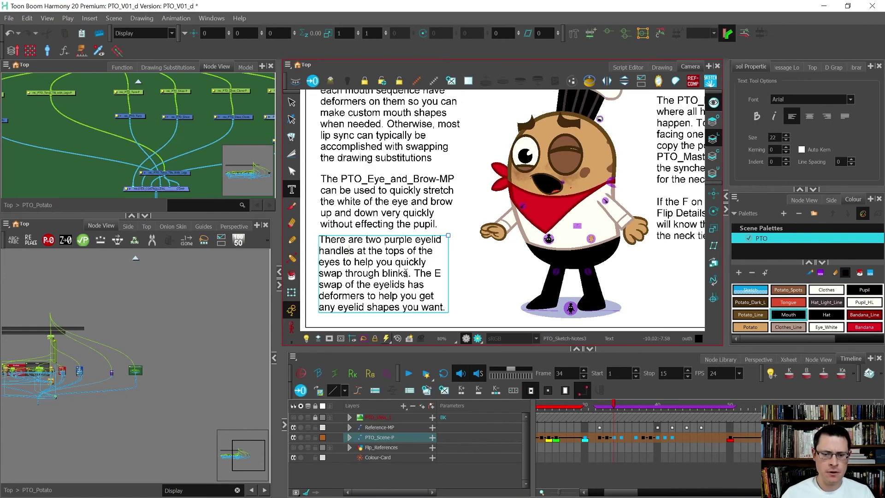
drag(406, 273, 298, 240)
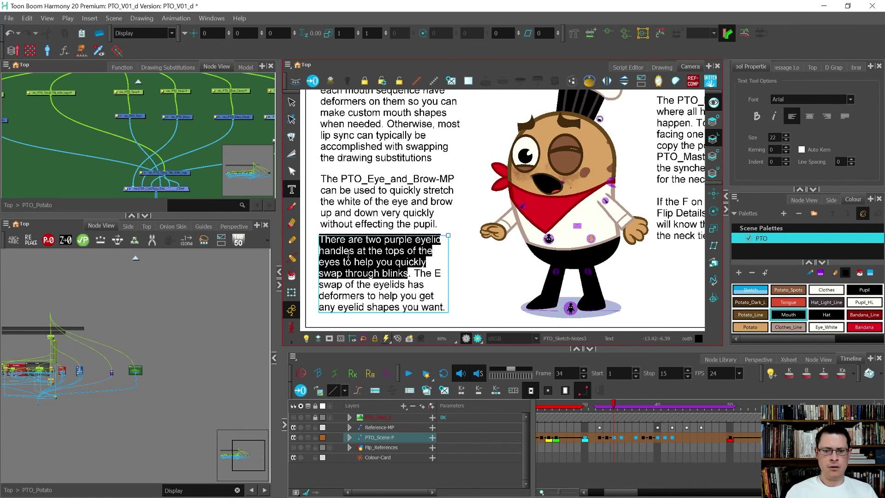
text(Click on th)
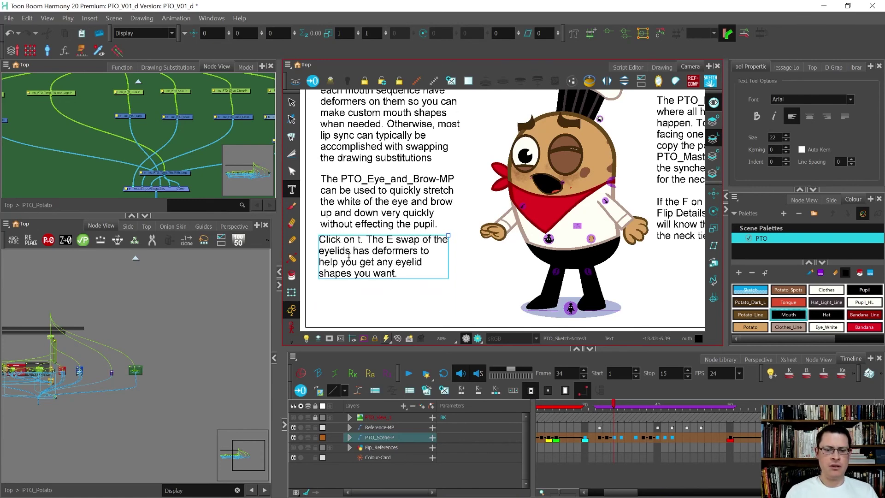
text(e white of the e)
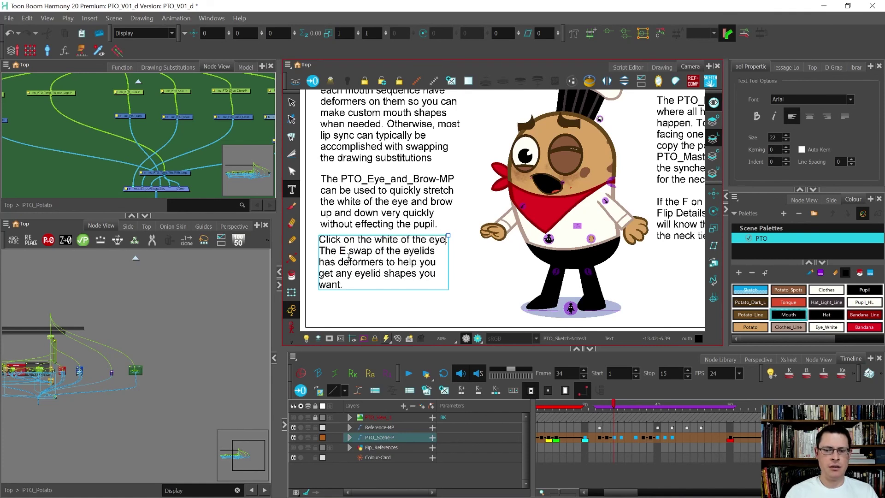
text(ye)
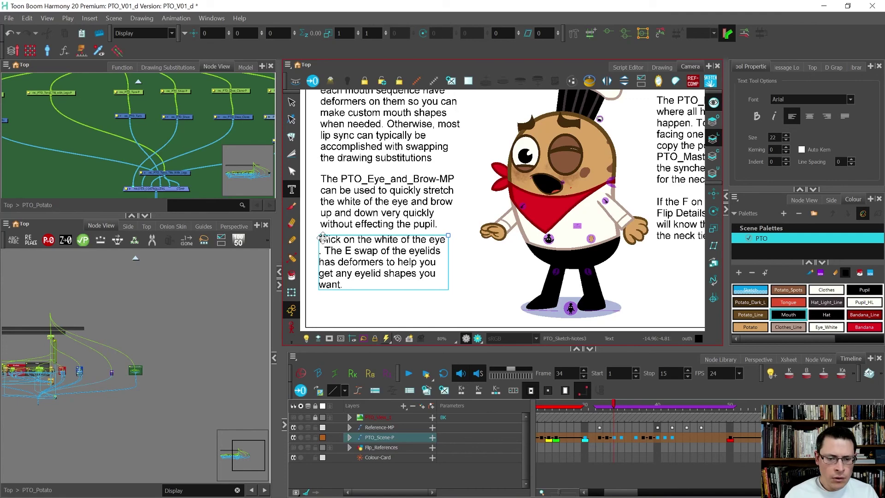
- Replace the eyelid note's opening words "Click on" with "Swap the"
drag(327, 239, 320, 239)
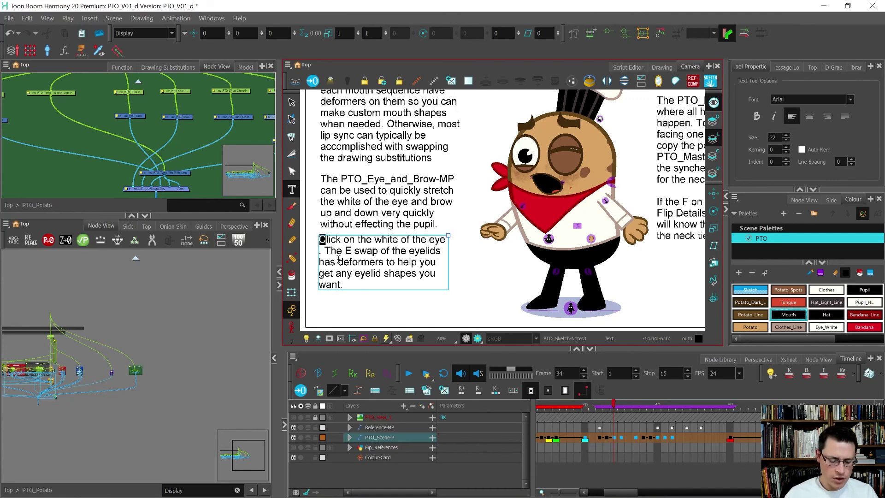
text(Swap the)
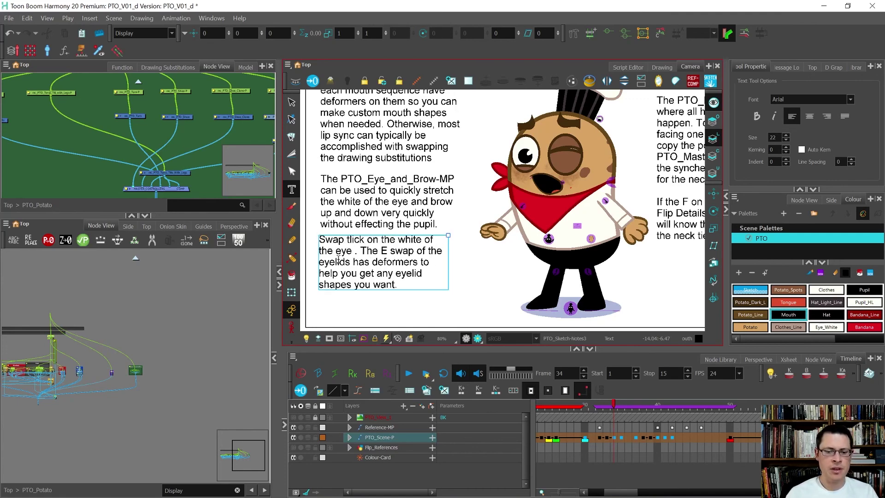
key(Delete)
key(Delete)
key(Delete)
key(Delete)
key(Delete)
key(Delete)
key(Delete)
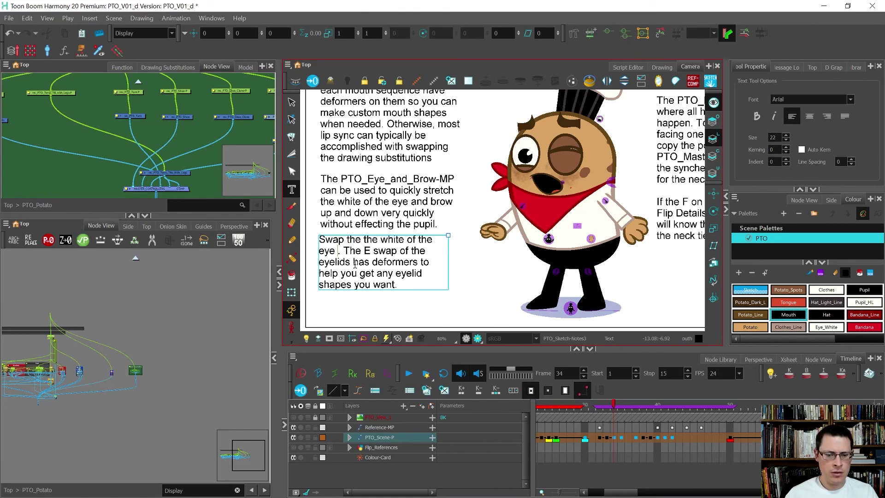
- Complete the eyelid note's first sentence after "eye" with "to quickly swap through all the eyelid swaps for blinking actions"
text(to quickly)
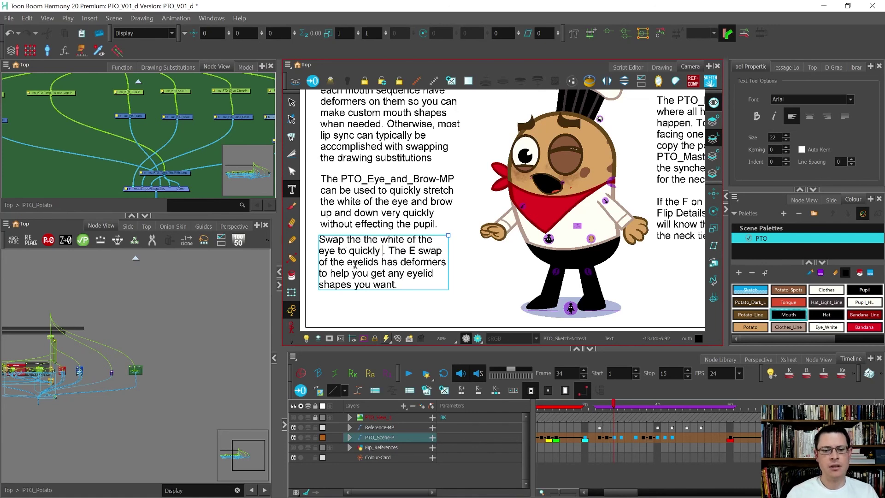
text( swap through all)
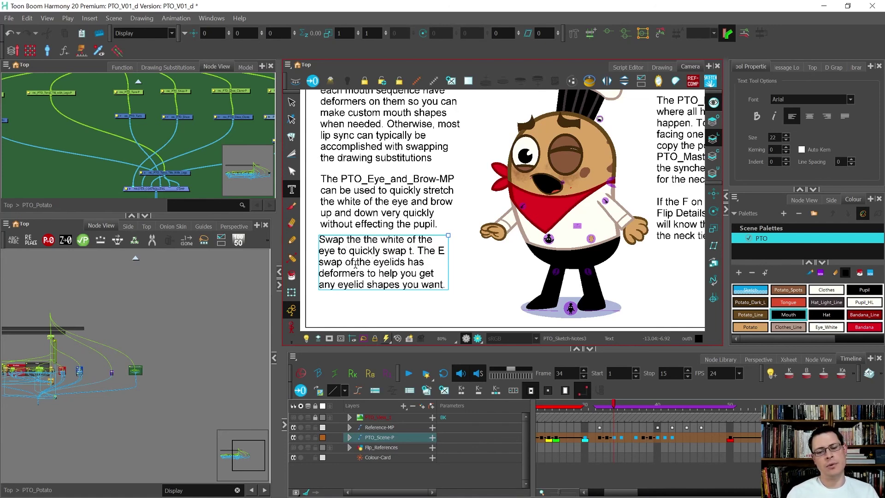
text( the )
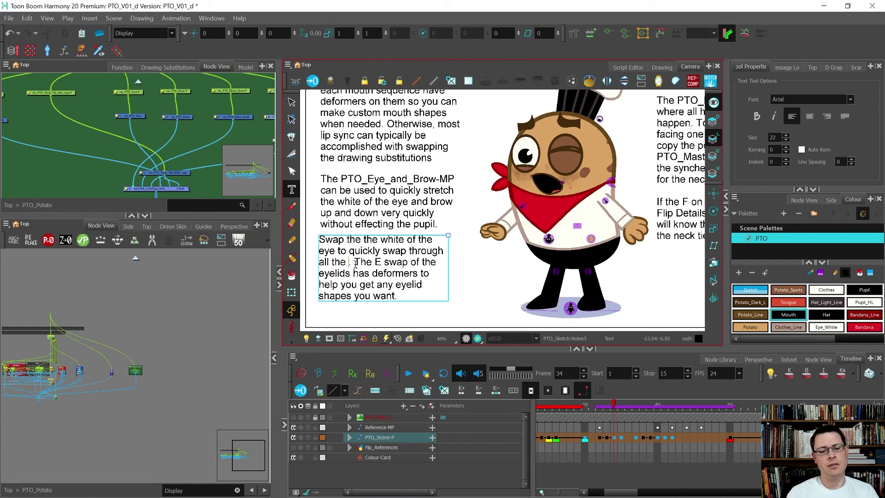
text(eyeli)
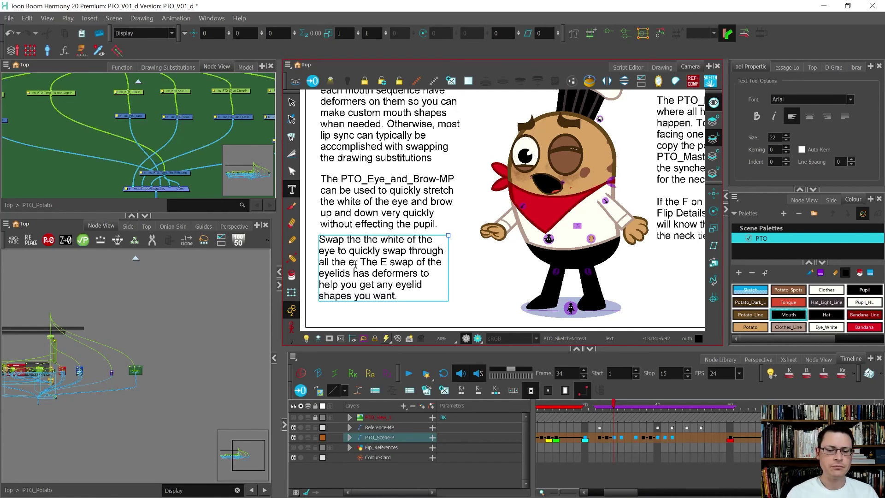
text(d swaps)
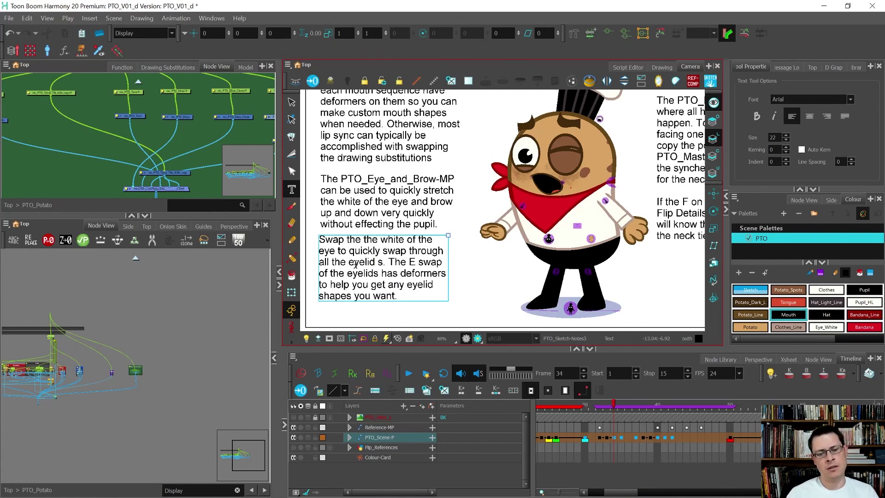
text( for )
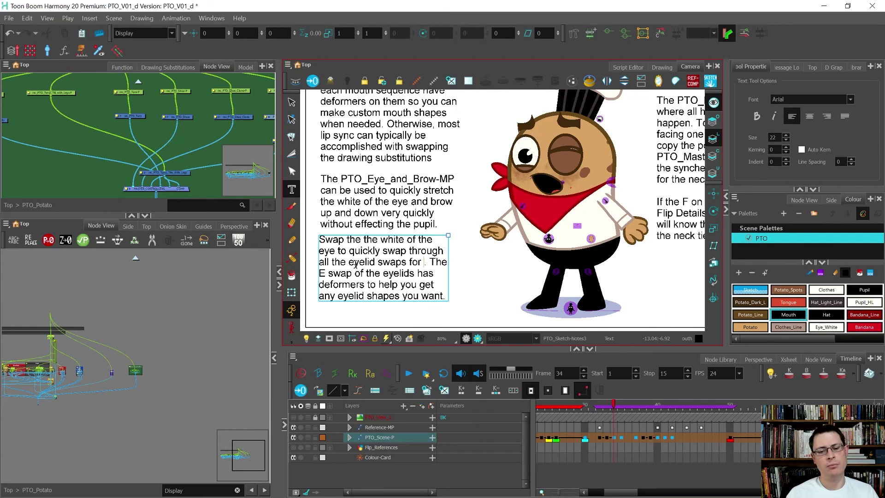
text(blinking an)
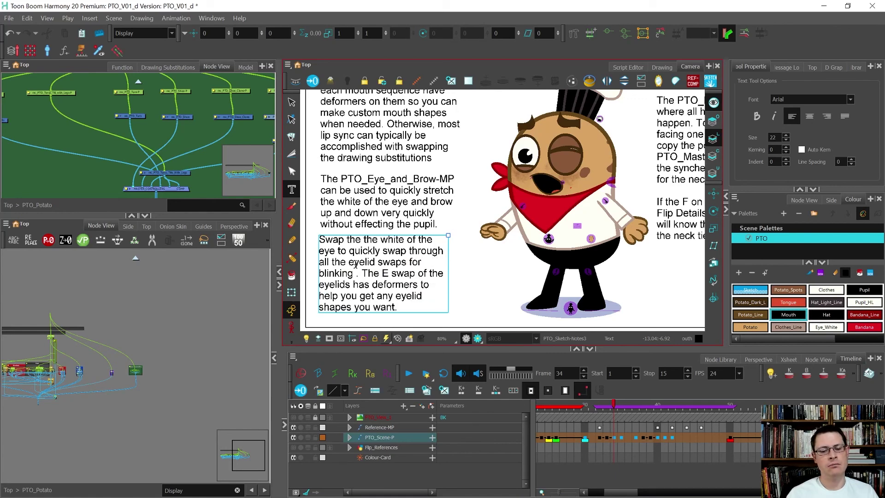
key(BackSpace)
text(ctions)
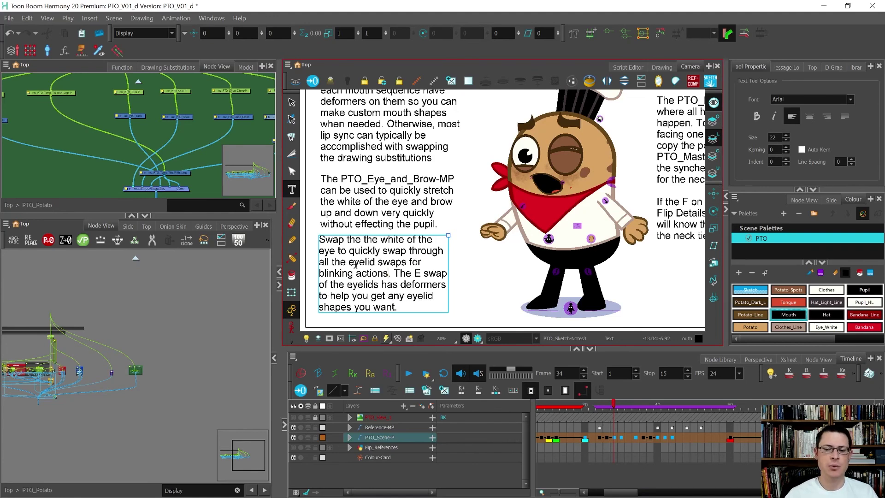
- Leave text editing with the Select tool and review the whole page of rig notes at frame 34
key(alt+s)
scroll(364, 251, down, 3)
scroll(376, 248, down, 2)
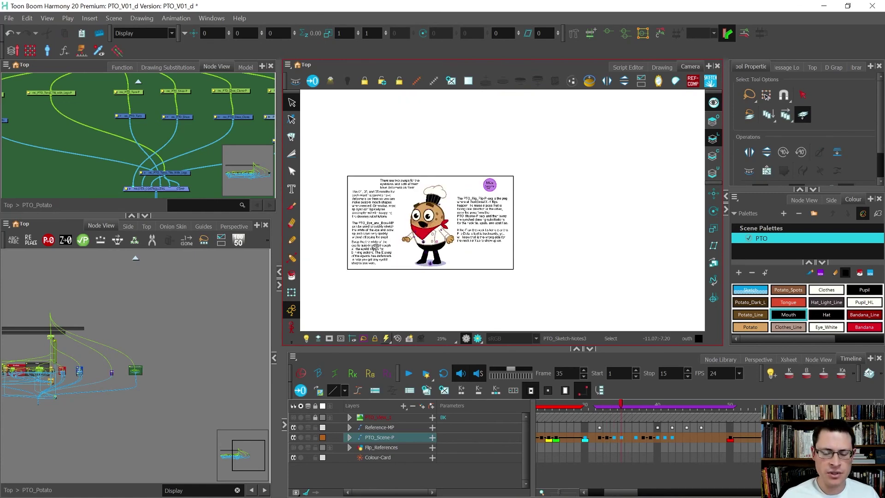
key(comma)
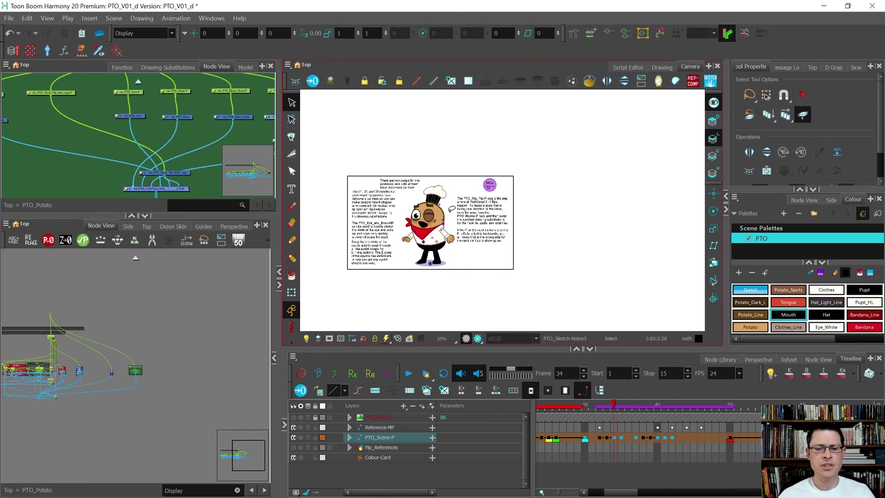
scroll(440, 211, up, 1)
scroll(371, 211, up, 1)
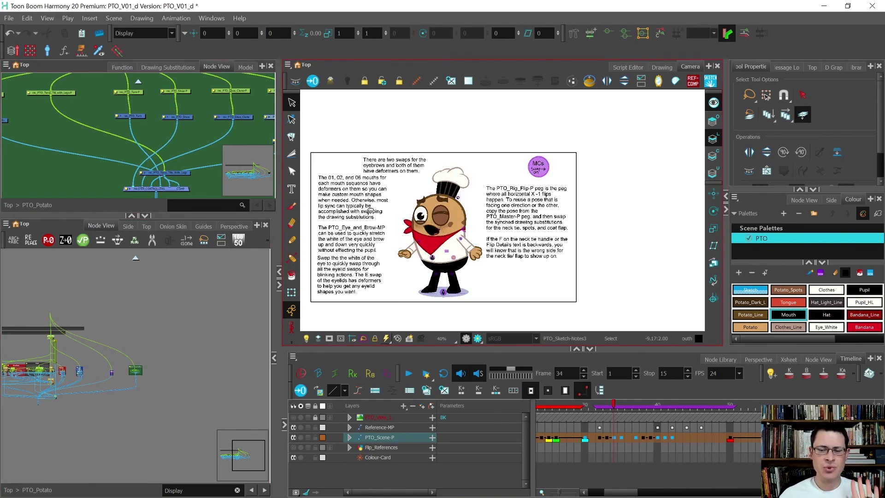
- Swap the PTO_Sketch layer's notes drawing to the 0 drawing from frame 37 onwards
key(period)
key(period)
key(period)
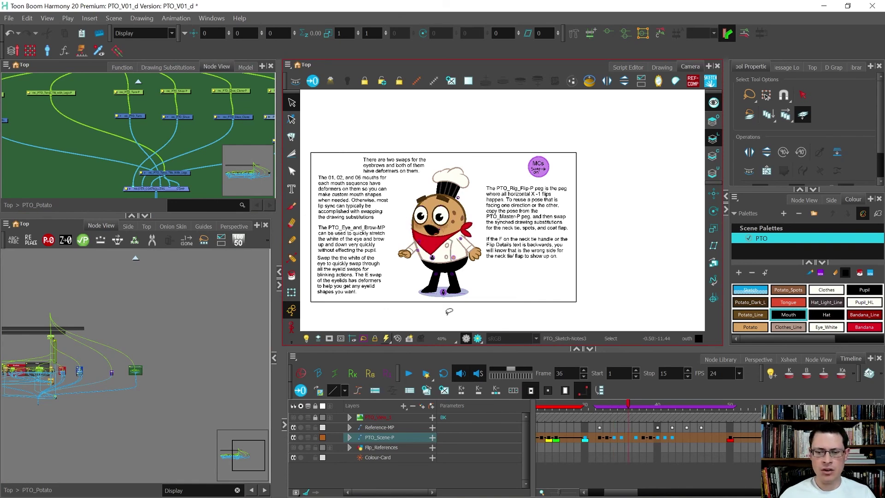
key(period)
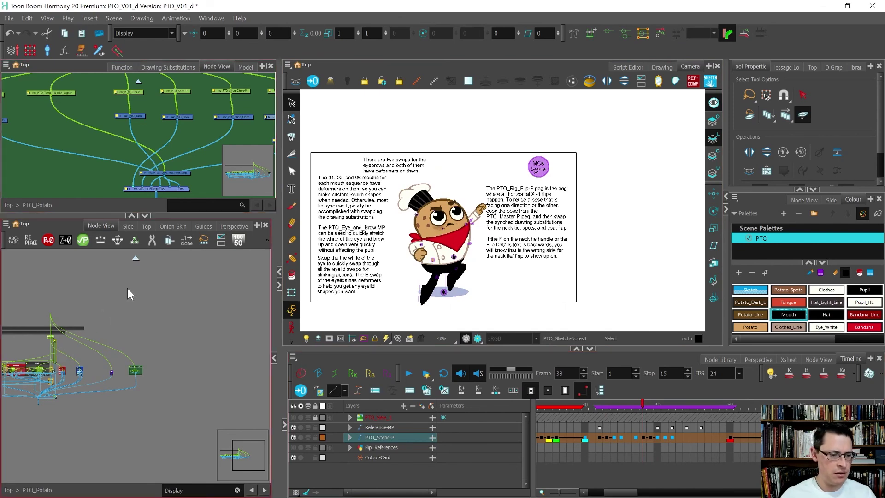
click(135, 258)
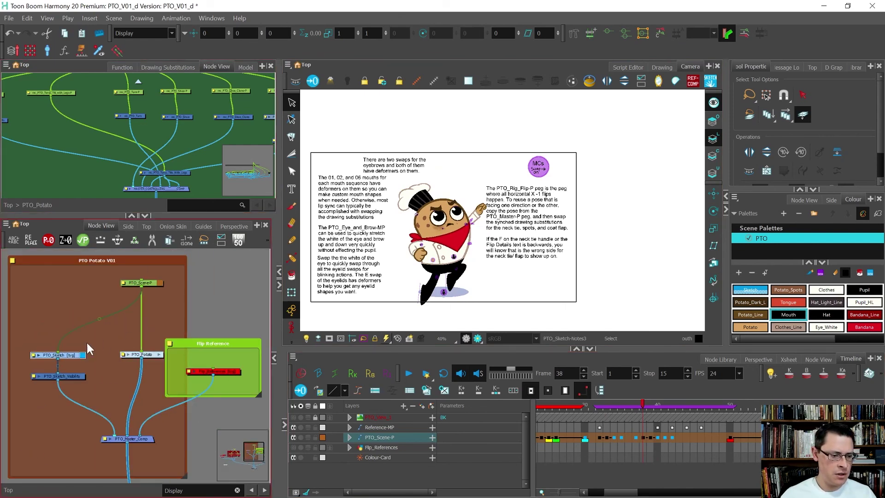
click(59, 358)
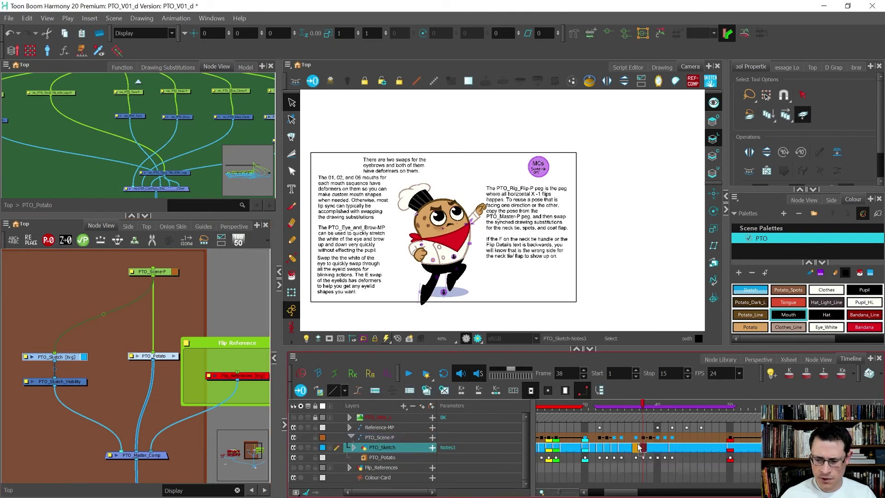
click(637, 447)
click(318, 392)
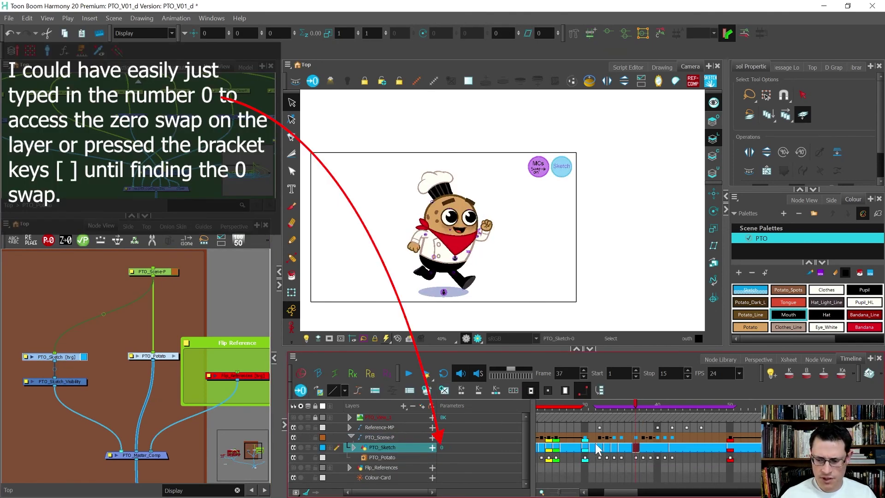
drag(665, 449, 728, 453)
click(672, 450)
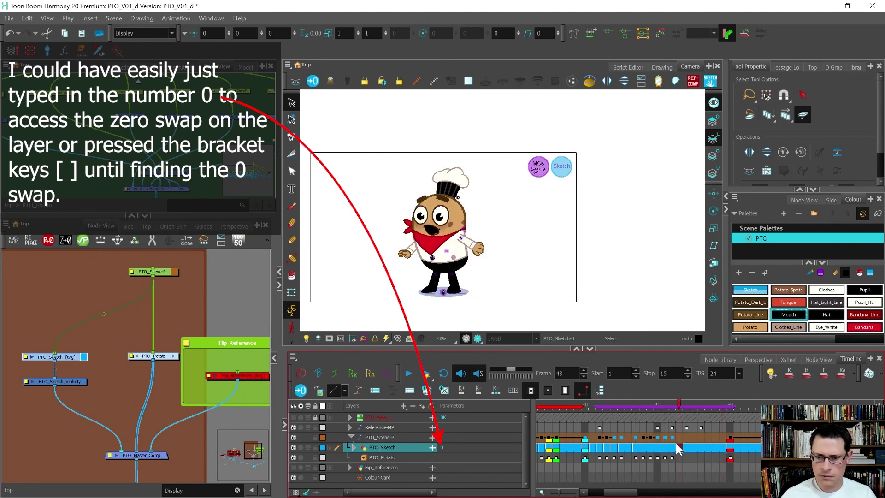
- Step through the timeline from frame 43 to frame 61 to examine the remaining character poses
key(period)
key(period)
key(period)
key(period)
key(period)
key(period)
key(period)
key(period)
key(period)
key(period)
key(period)
key(period)
key(period)
key(period)
key(period)
key(period)
key(period)
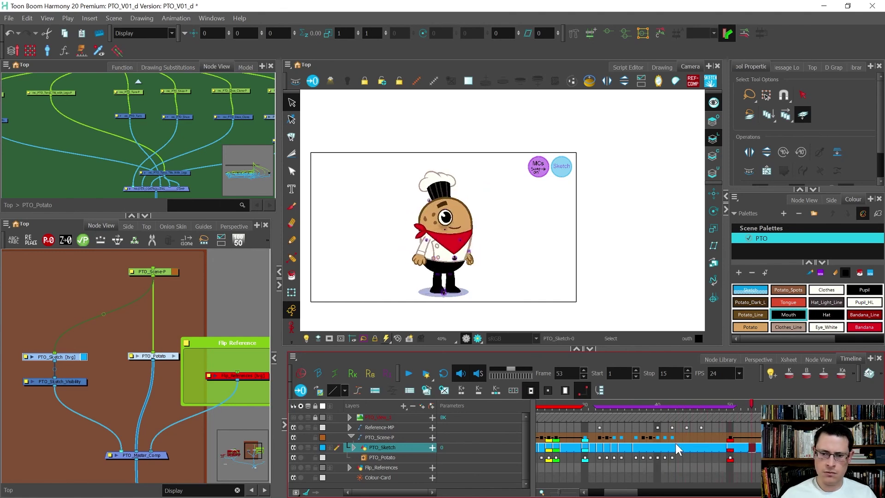
key(period)
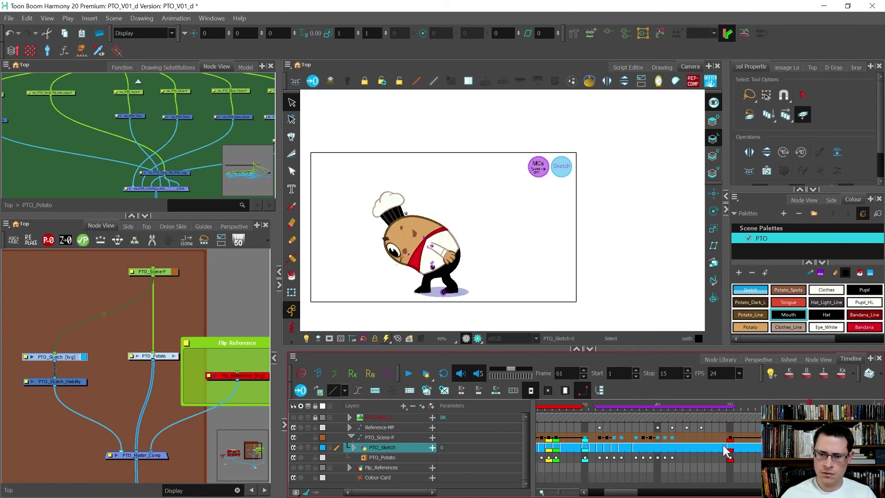
- Delete the exposures and keyframes of the collapsed PTO_Scene-P hierarchy from frame 43 to beyond frame 50
key(b)
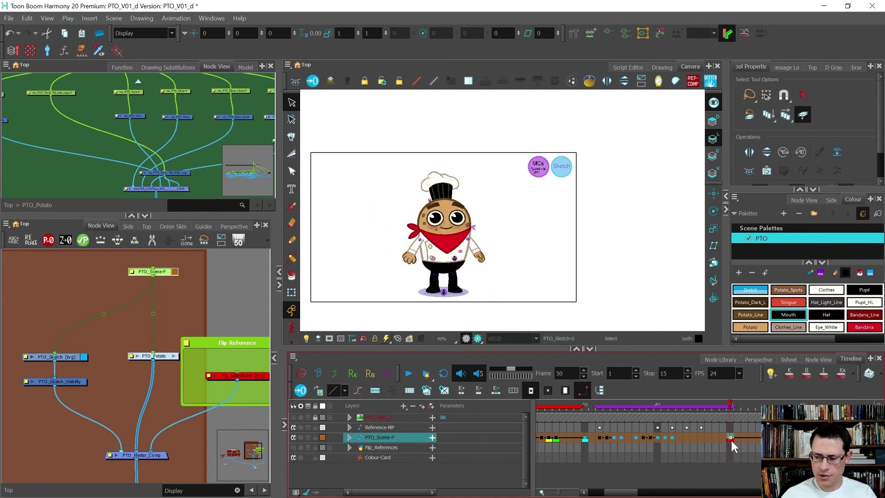
click(680, 437)
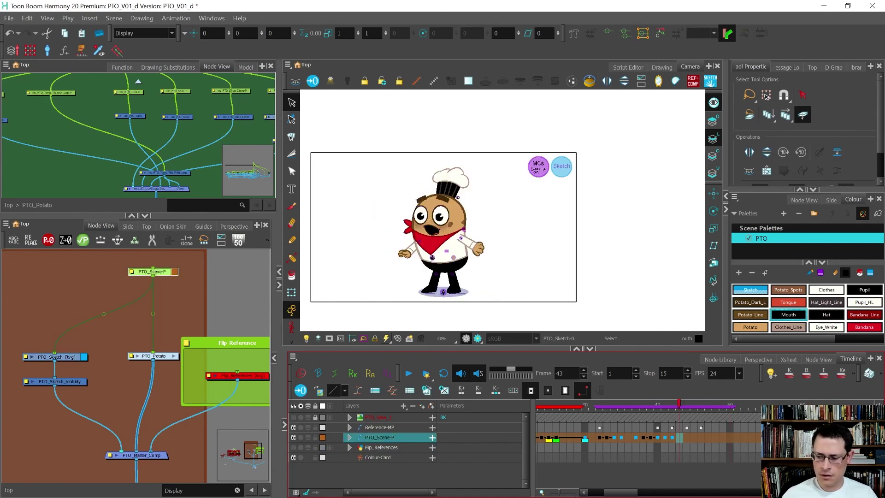
drag(680, 437, 765, 437)
key(Delete)
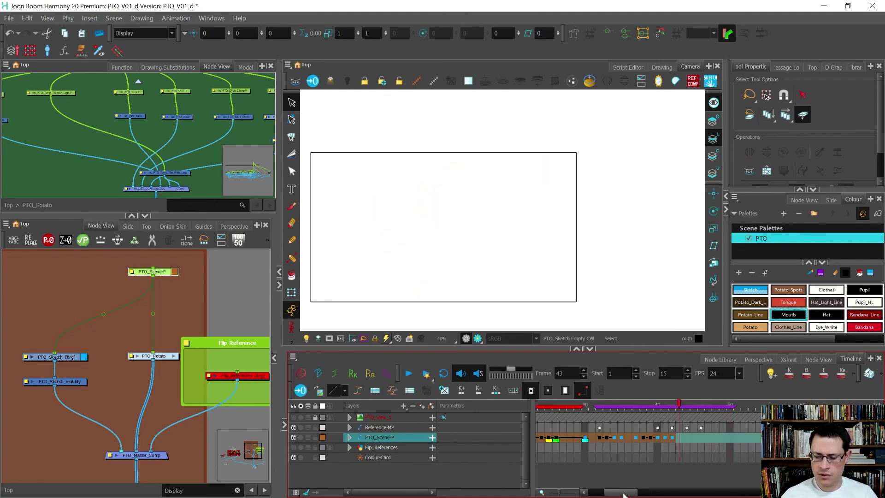
- Examine the character's turnaround poses in Render View frame by frame from 1 to 31, and return to the OpenGL view
click(477, 339)
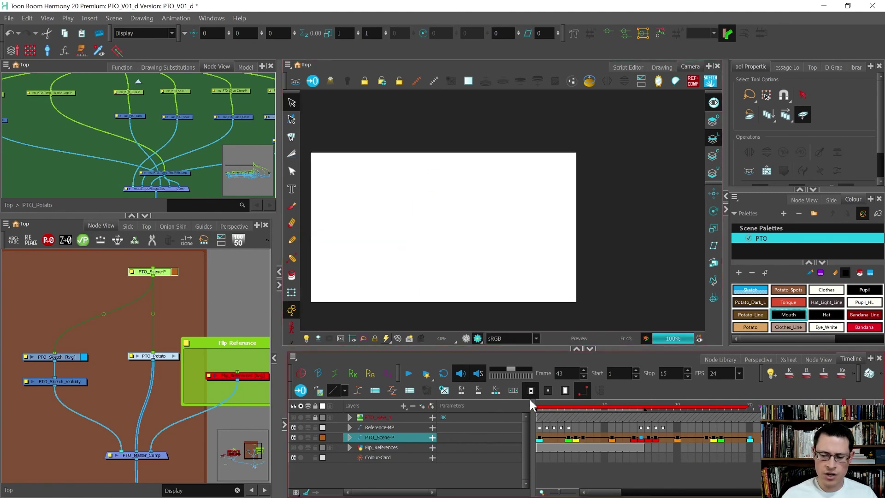
click(538, 406)
key(period)
key(period)
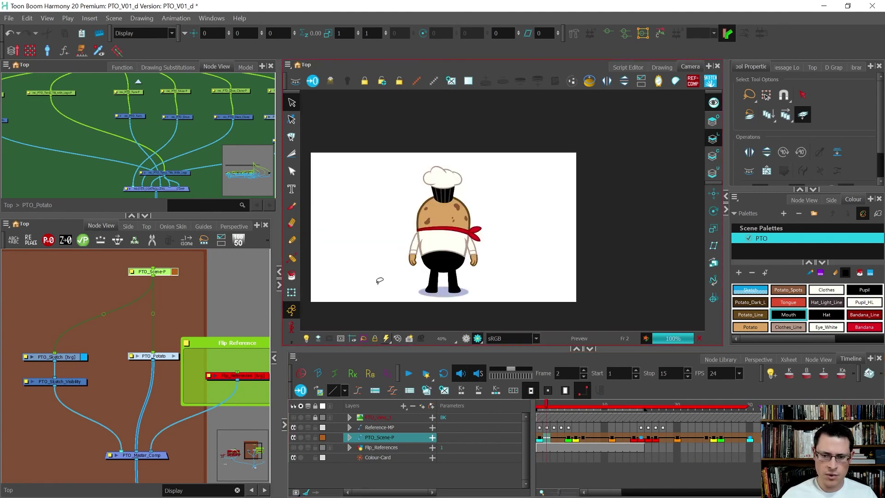
key(period)
key(period)
key(period)
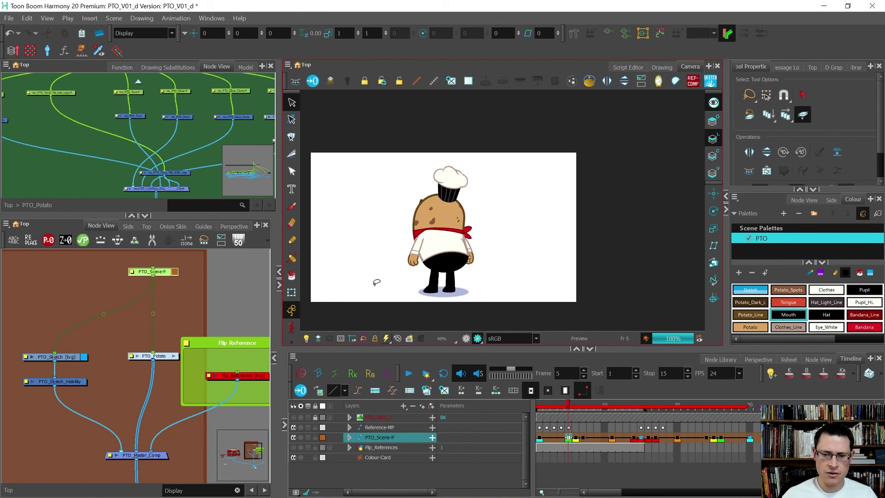
key(period)
key(period)
key(period)
key(period)
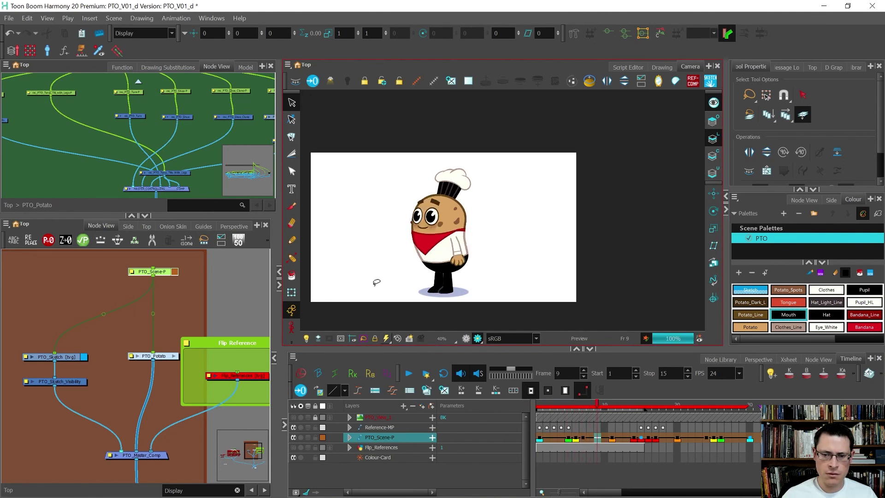
key(period)
key(period)
key(period)
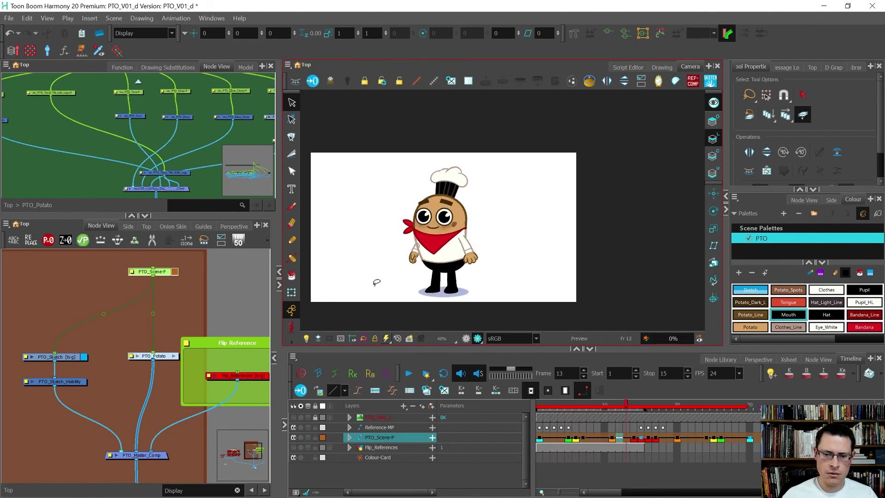
key(period)
key(period)
key(period)
key(period)
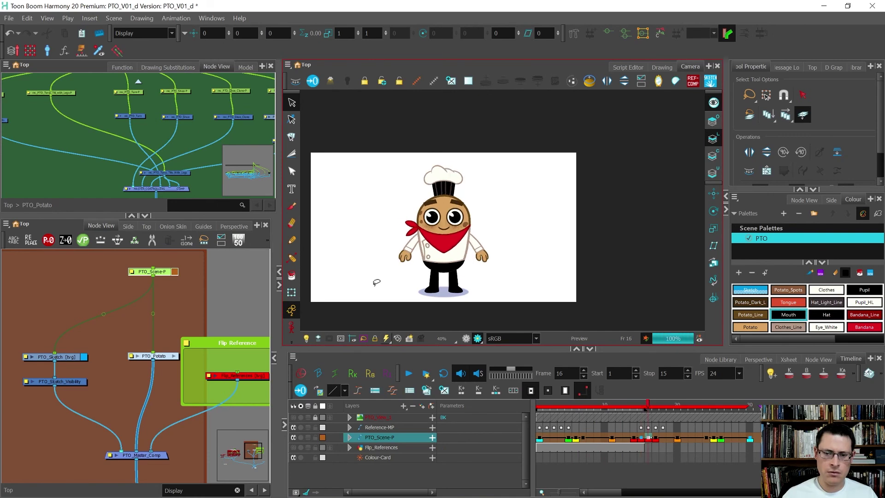
key(period)
key(period)
key(period)
key(period)
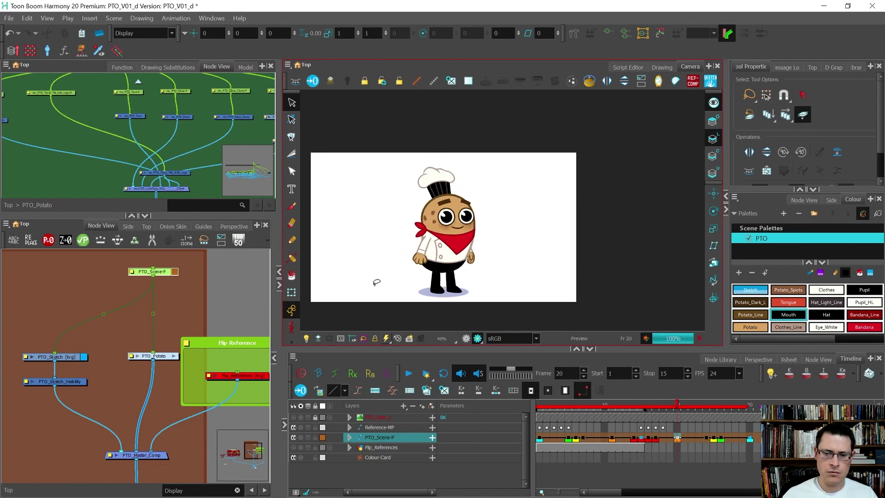
key(period)
key(period)
key(period)
key(period)
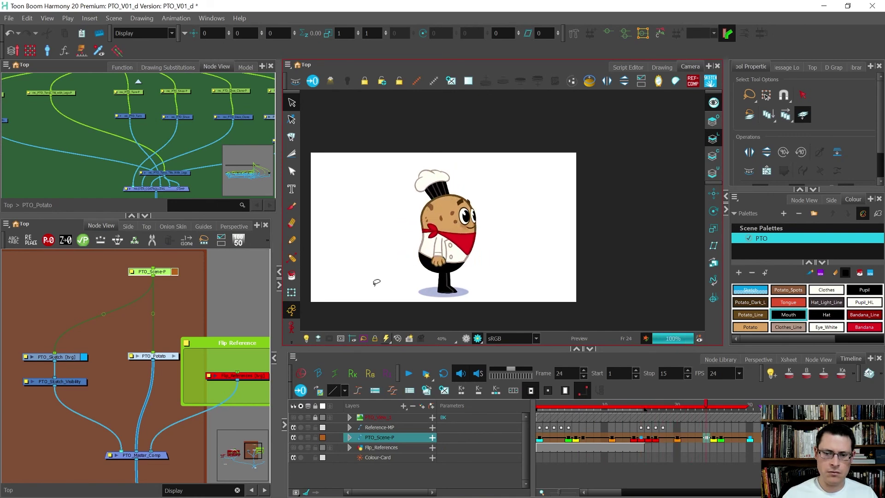
key(period)
key(period)
key(period)
key(period)
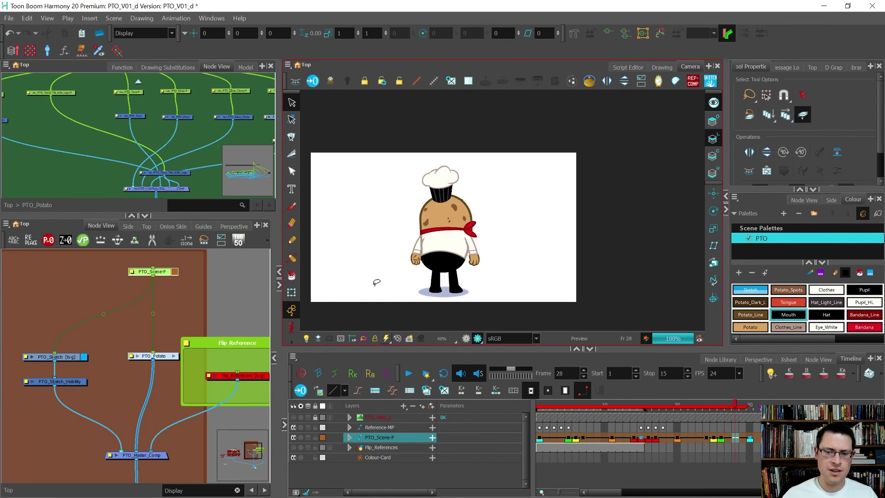
key(period)
key(period)
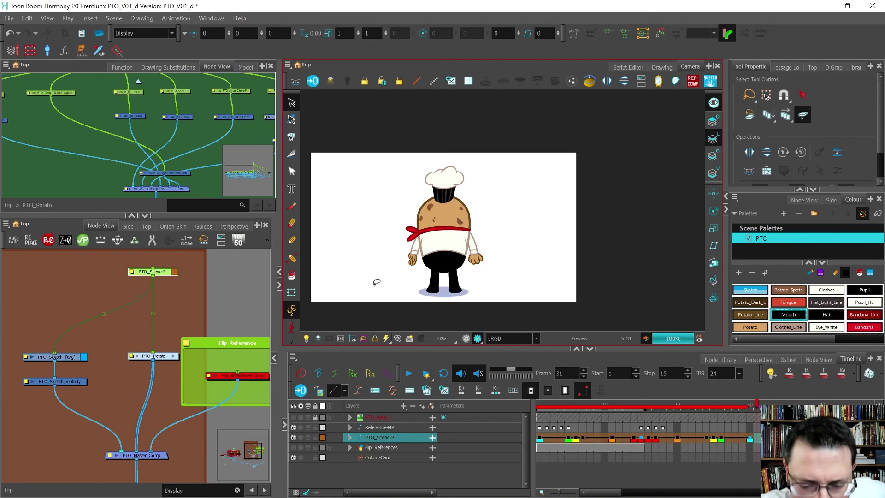
key(comma)
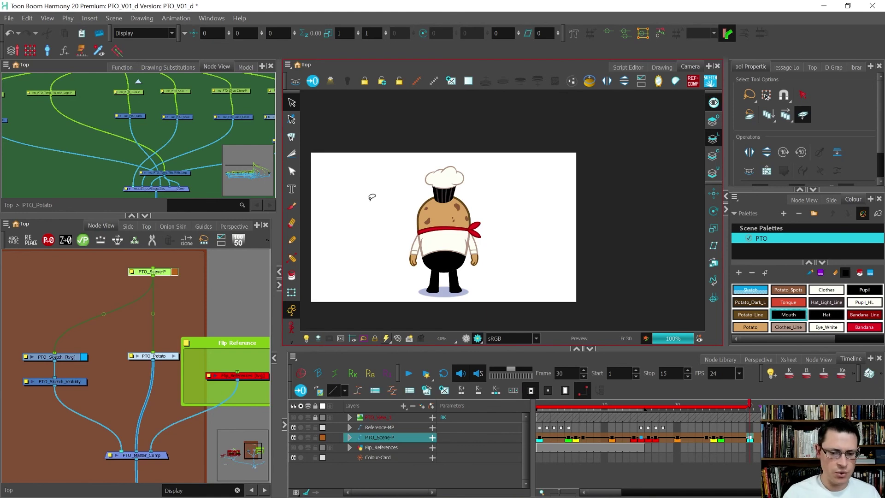
click(465, 339)
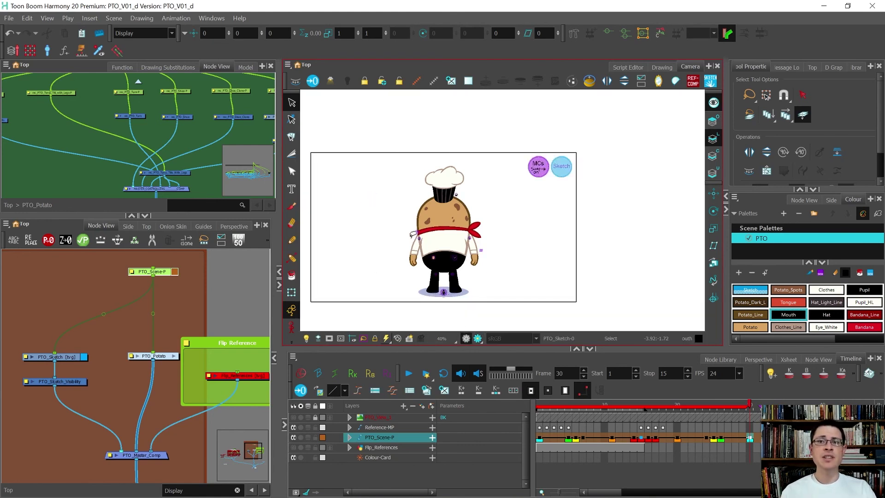